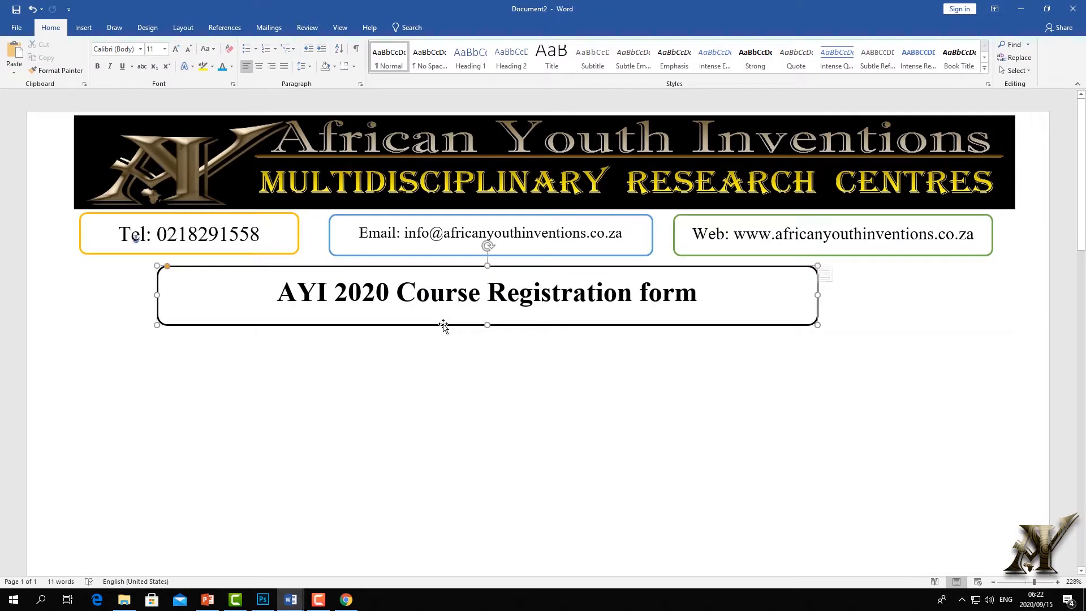
Reduce the title box's height slightly and move the box up closer to the contact boxes
{"action": "left_click_drag", "start_coordinate": [486, 324], "coordinate": [487, 317]}
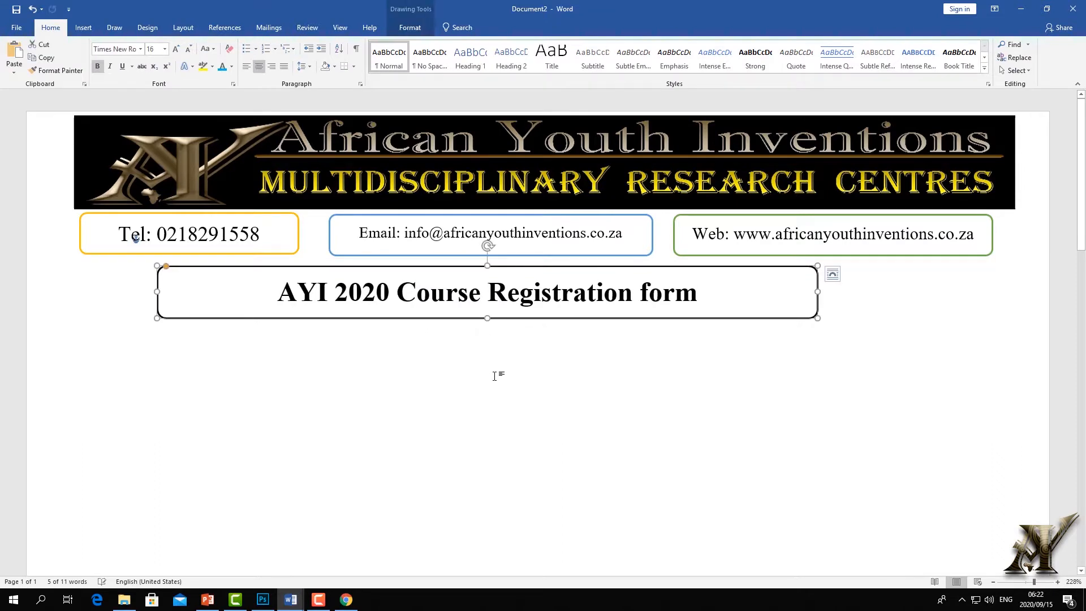
{"action": "left_click", "coordinate": [497, 371]}
{"action": "left_click", "coordinate": [487, 269]}
{"action": "left_click_drag", "start_coordinate": [487, 264], "coordinate": [488, 260]}
Check the finished form document for reference and insert a table of two columns and two rows below the title box in Document2
{"action": "left_click", "coordinate": [291, 600]}
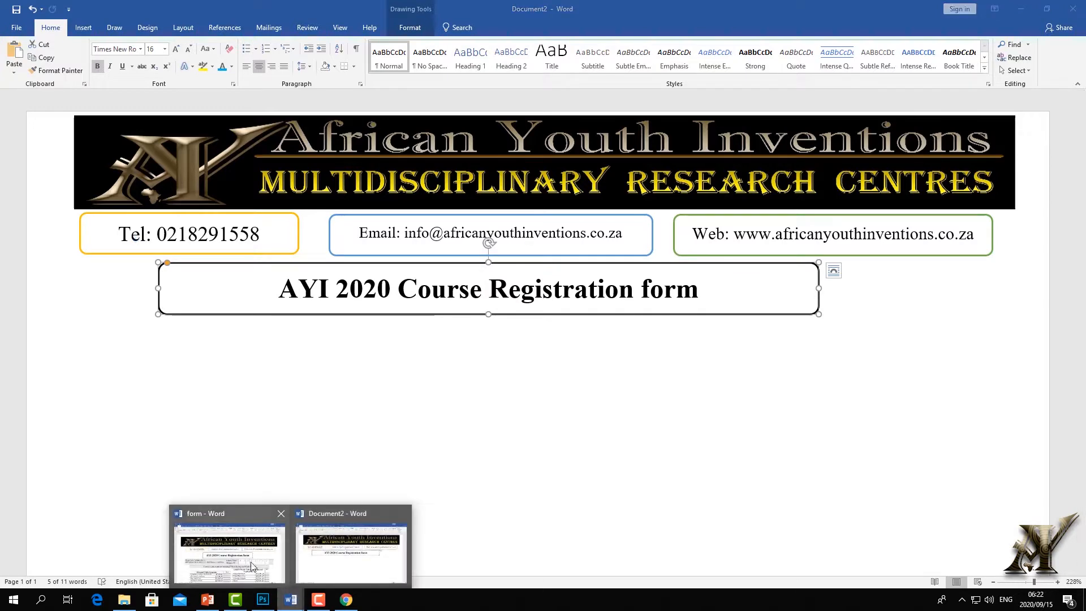
{"action": "left_click", "coordinate": [280, 579]}
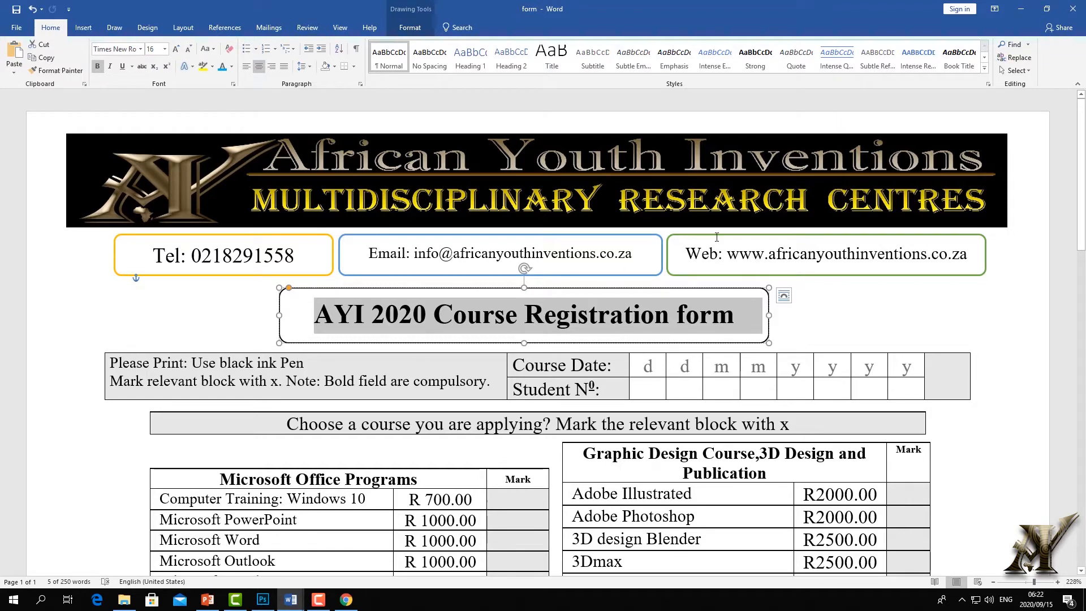
{"action": "key", "text": "alt+Tab"}
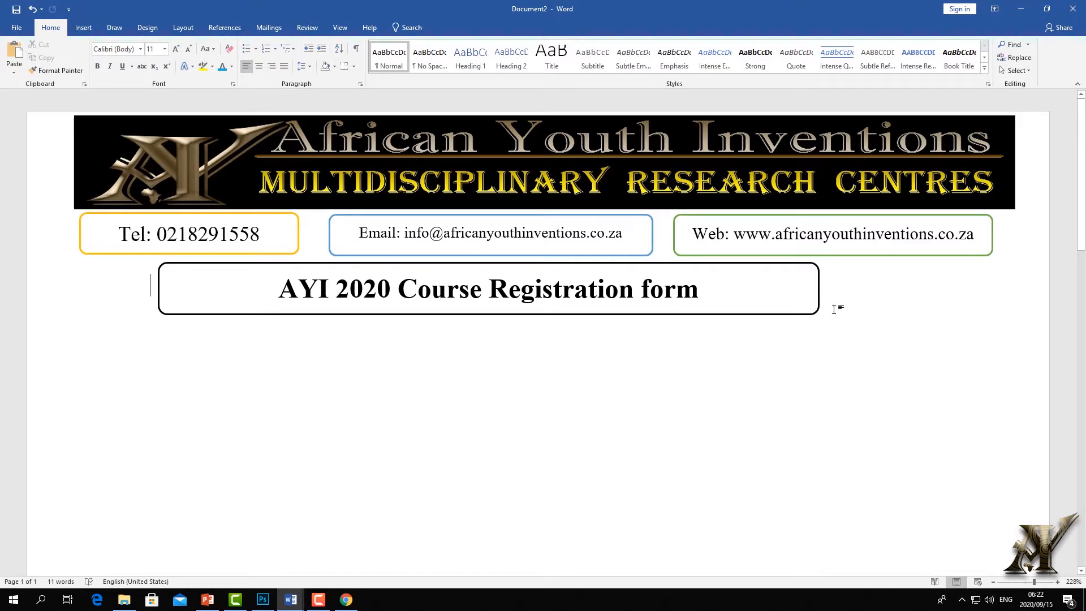
{"action": "key", "text": "Return"}
{"action": "key", "text": "Return"}
{"action": "left_click", "coordinate": [83, 27]}
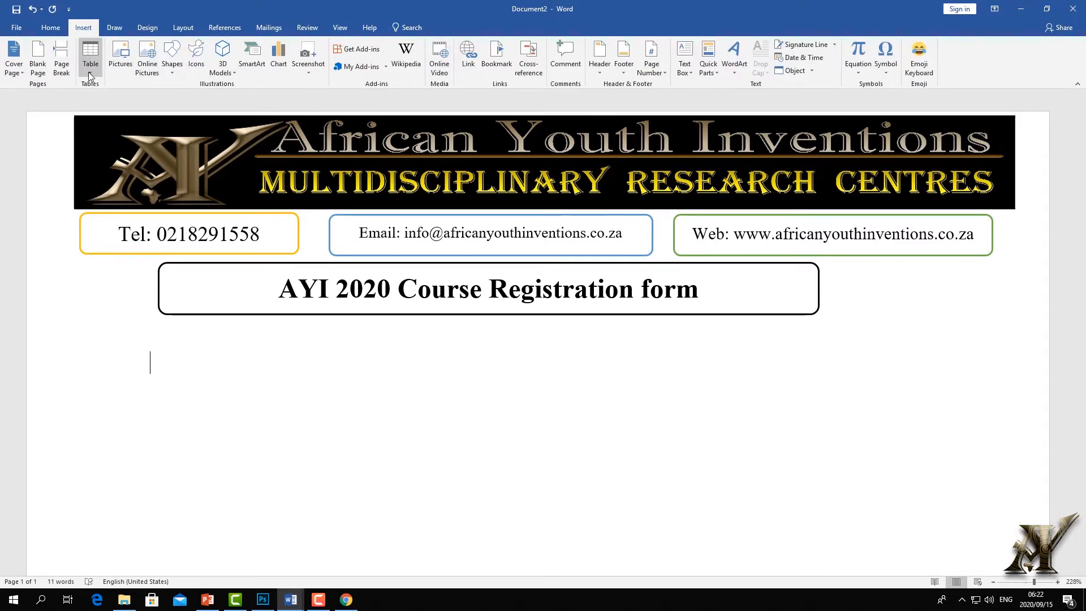
{"action": "left_click", "coordinate": [89, 73]}
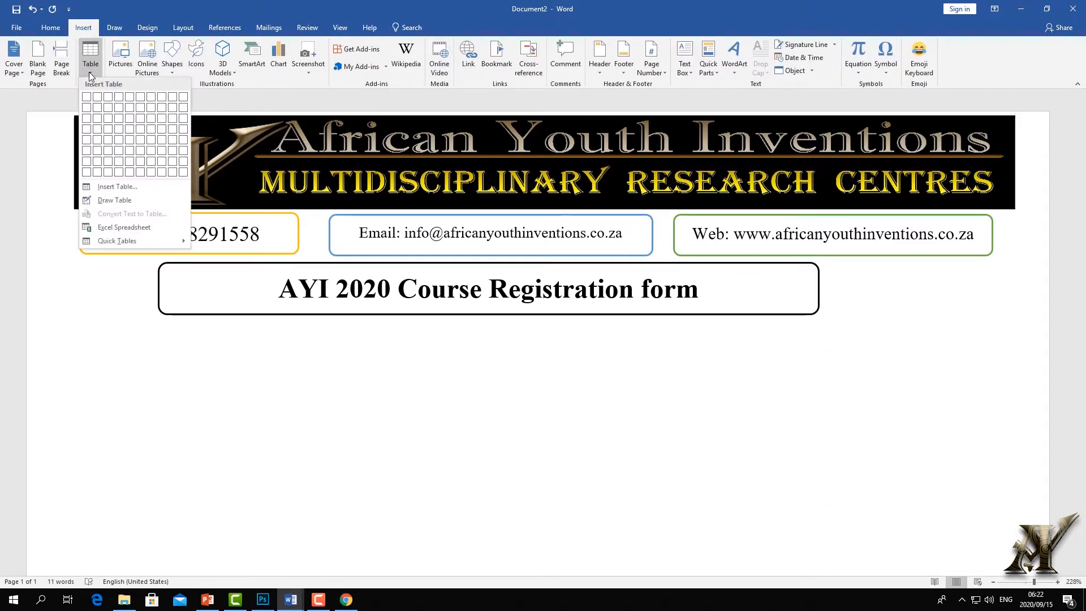
{"action": "left_click", "coordinate": [94, 107]}
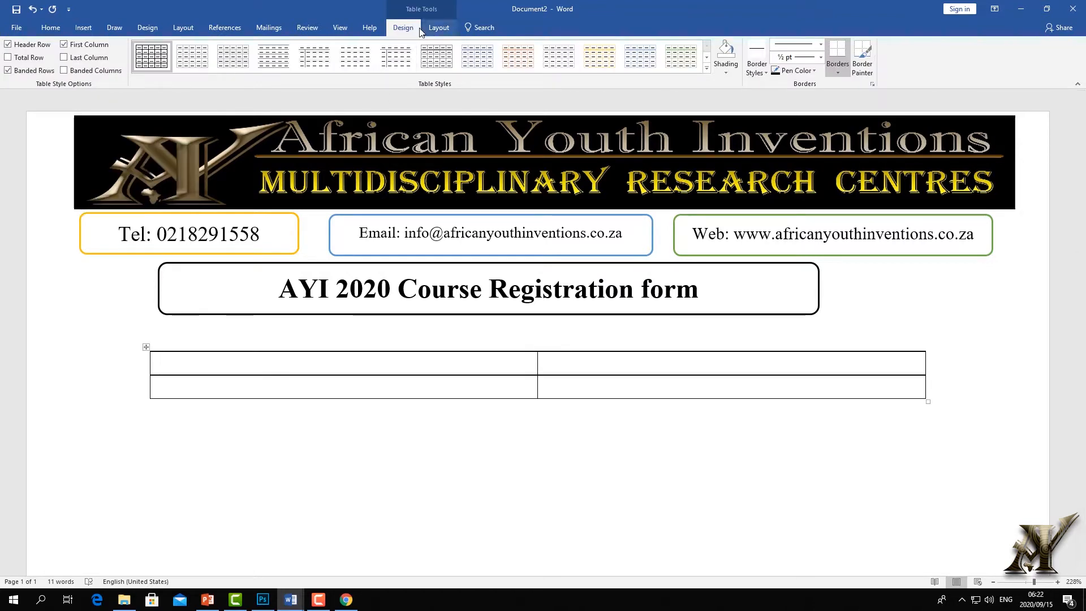
Widen the table past its left margin and shift the middle border slightly left, making the first column about 8.25 cm wide
{"action": "left_click", "coordinate": [439, 28]}
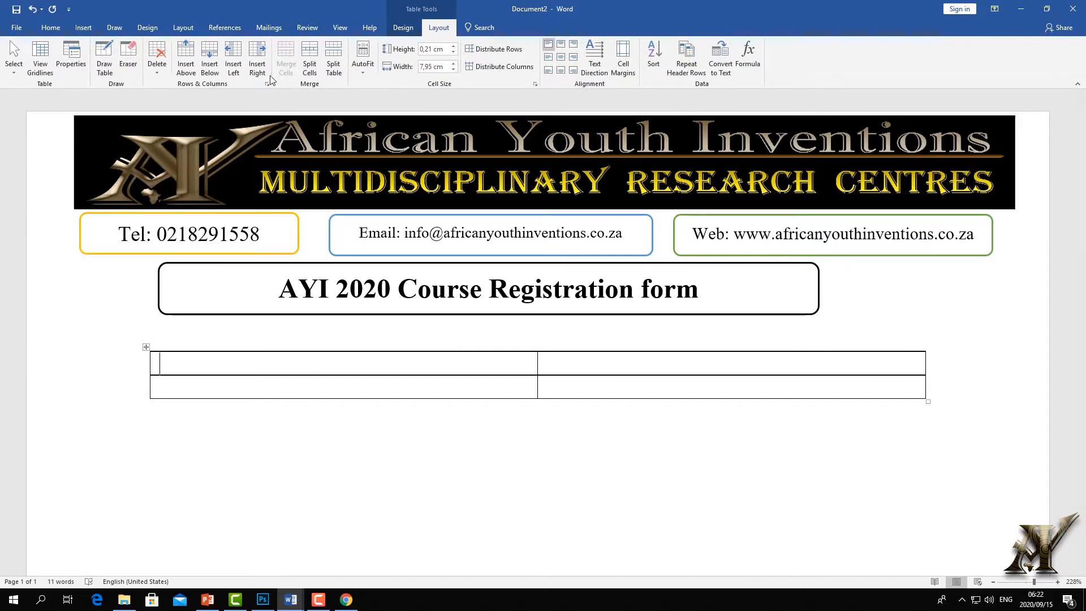
{"action": "left_click", "coordinate": [13, 63]}
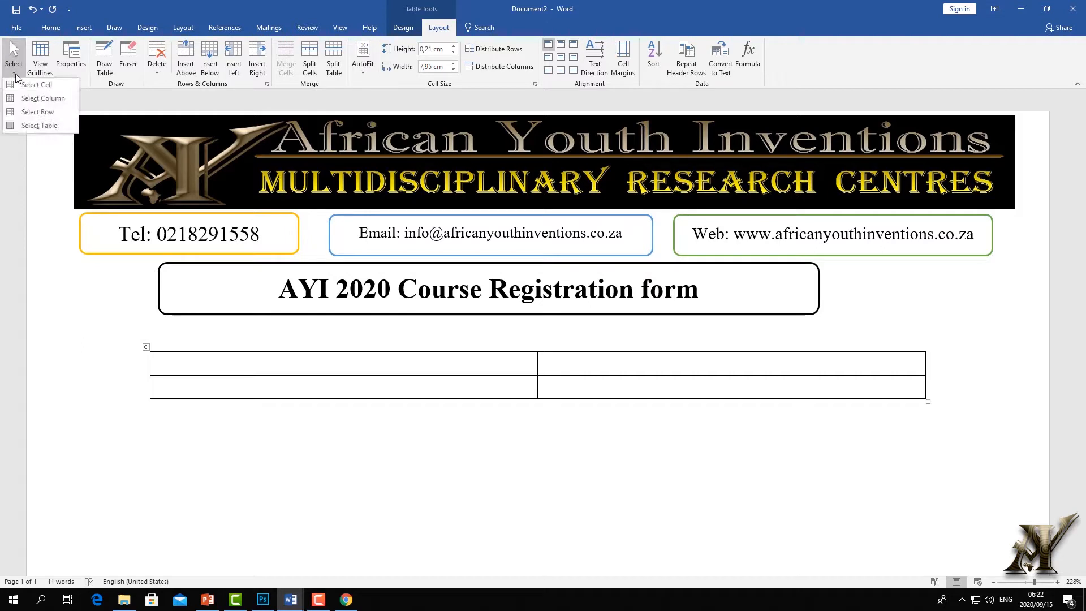
{"action": "left_click", "coordinate": [199, 393]}
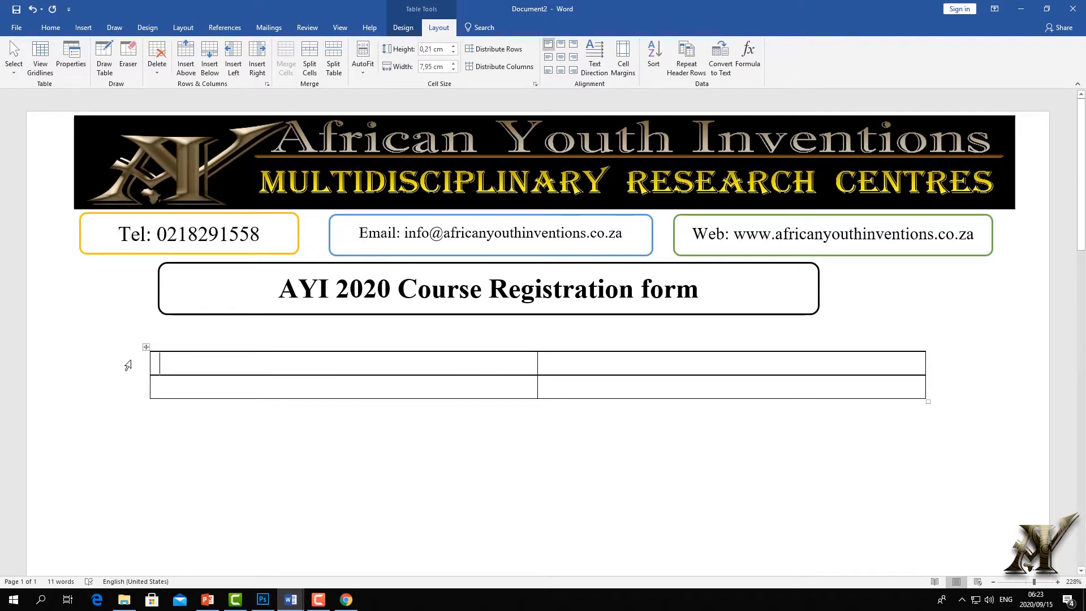
{"action": "left_click_drag", "start_coordinate": [149, 364], "coordinate": [125, 364]}
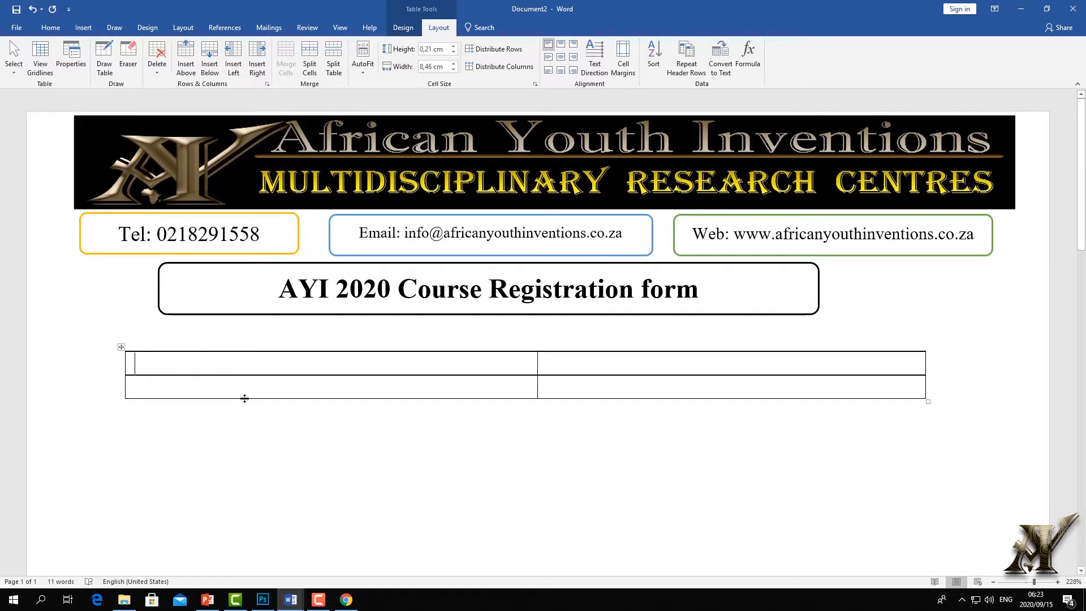
{"action": "left_click_drag", "start_coordinate": [244, 402], "coordinate": [263, 256]}
{"action": "mouse_move", "coordinate": [537, 215]}
{"action": "left_mouse_down"}
{"action": "mouse_move", "coordinate": [242, 215]}
{"action": "mouse_move", "coordinate": [526, 220]}
{"action": "left_mouse_up"}
Insert two rows between the existing table rows and two columns between the existing columns
{"action": "mouse_move", "coordinate": [120, 234]}
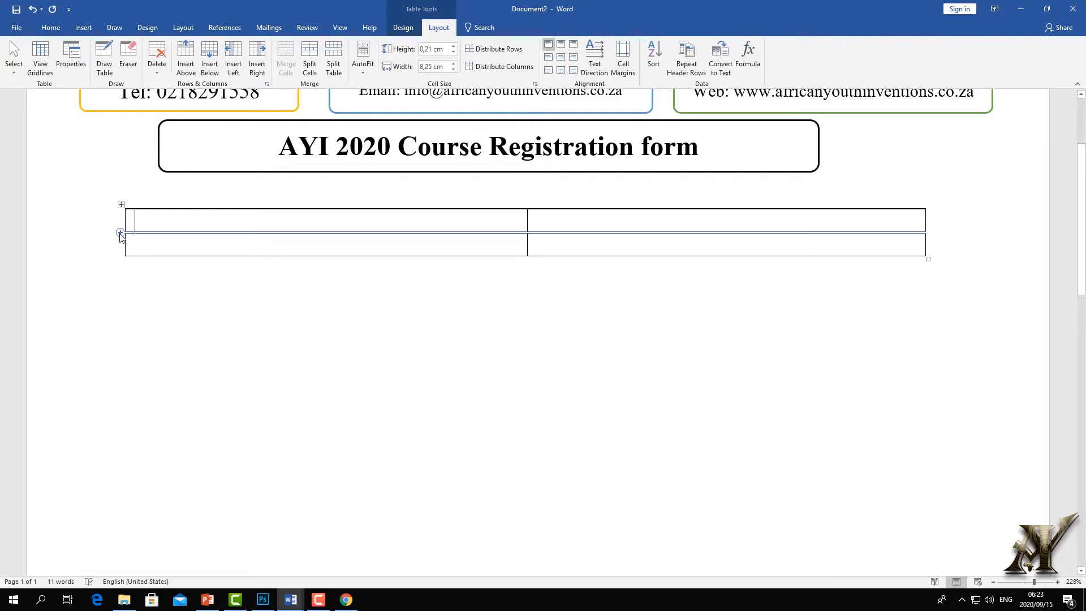
{"action": "left_click", "coordinate": [120, 234]}
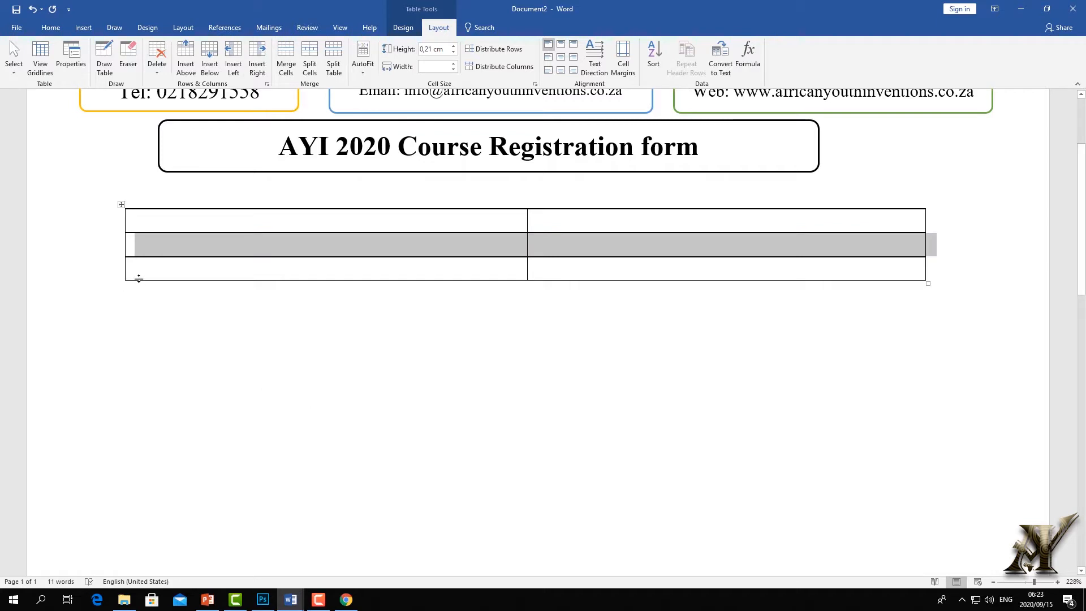
{"action": "left_click", "coordinate": [119, 257]}
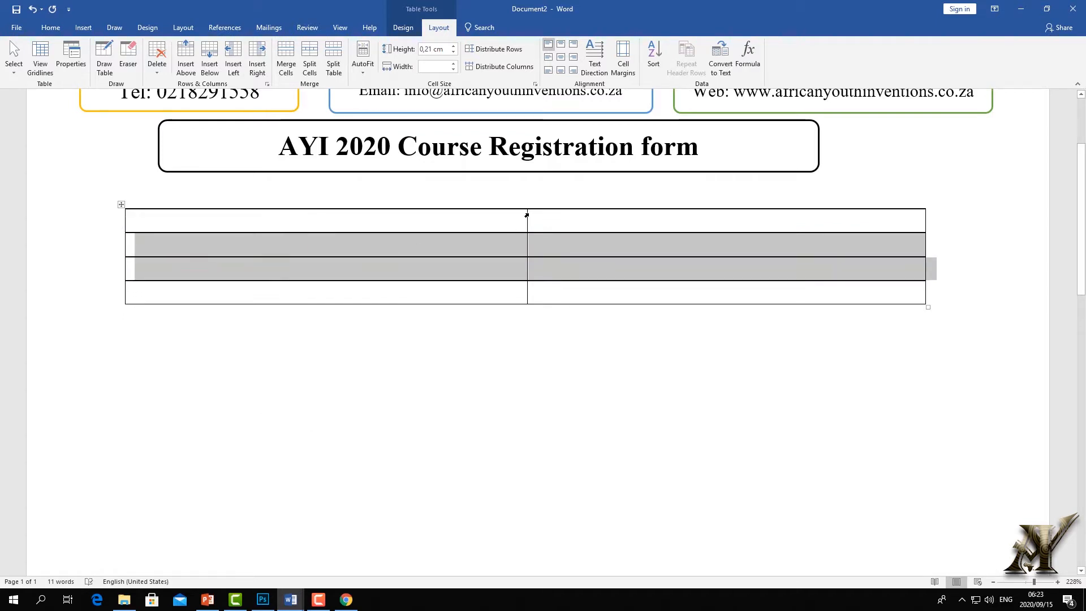
{"action": "left_click", "coordinate": [498, 208]}
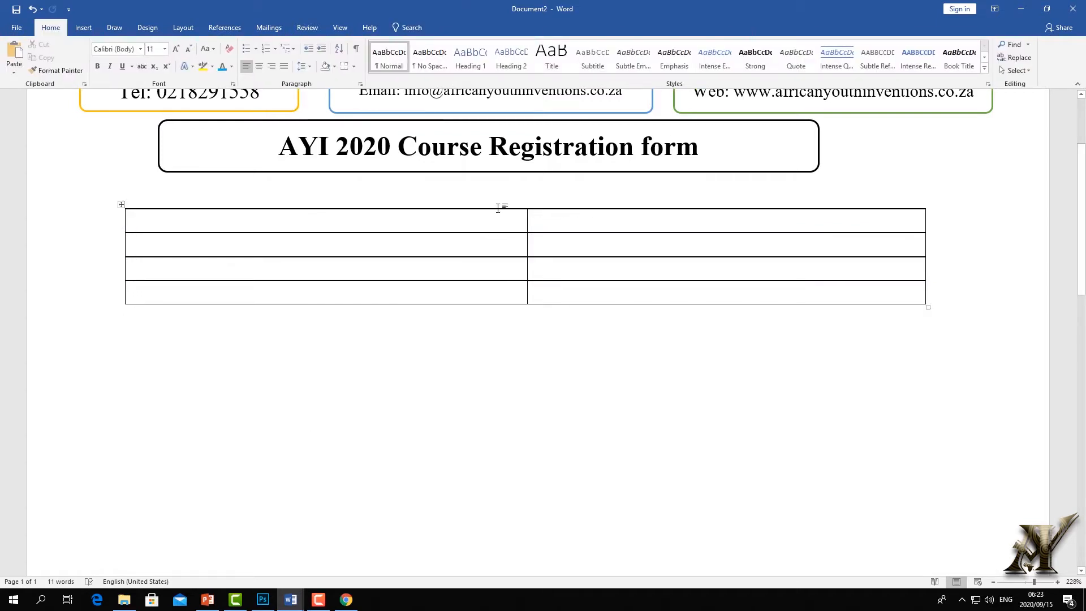
{"action": "left_click", "coordinate": [527, 203]}
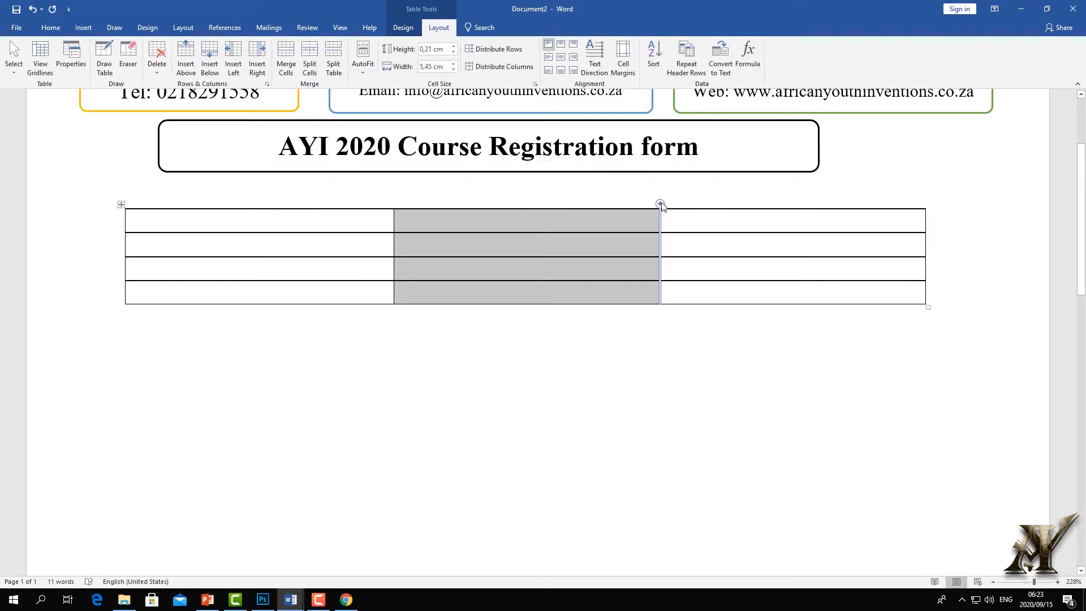
{"action": "left_click", "coordinate": [660, 204]}
Undo the added rows and columns to get back to the two-by-two table
{"action": "left_click", "coordinate": [33, 9]}
{"action": "left_click", "coordinate": [33, 10]}
{"action": "left_click", "coordinate": [32, 10]}
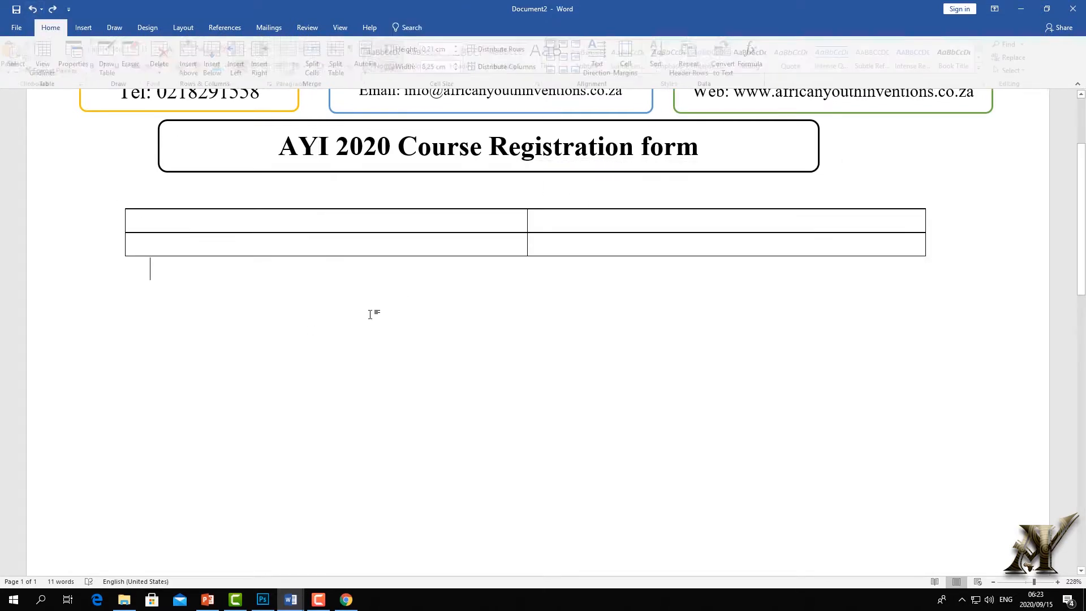
Try the table selection options on the whole table and on the first column, and clear the selection
{"action": "left_click", "coordinate": [121, 204]}
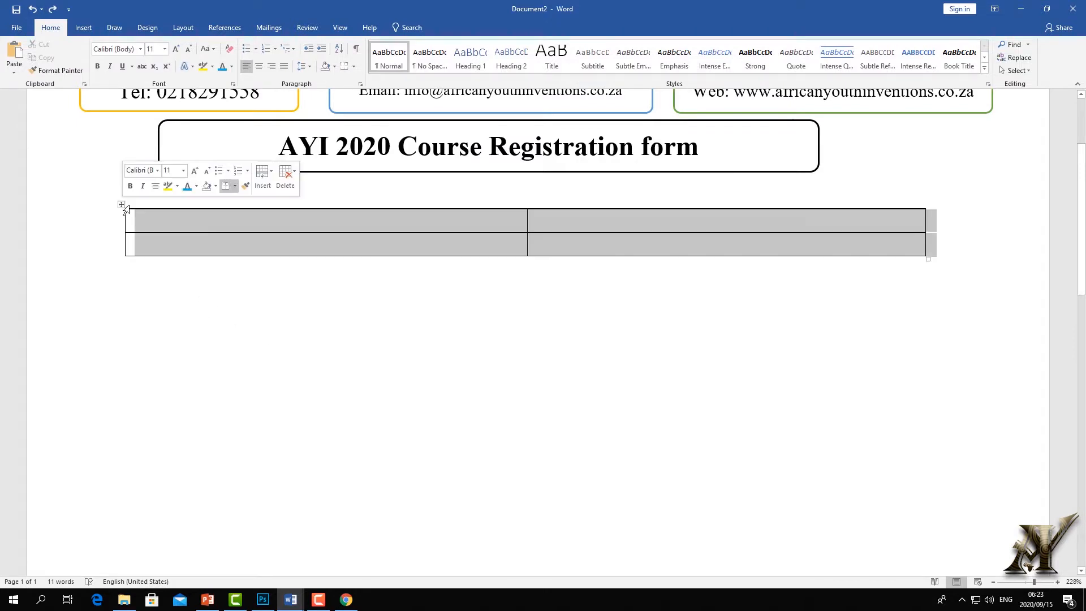
{"action": "left_click", "coordinate": [439, 27]}
{"action": "left_click", "coordinate": [21, 64]}
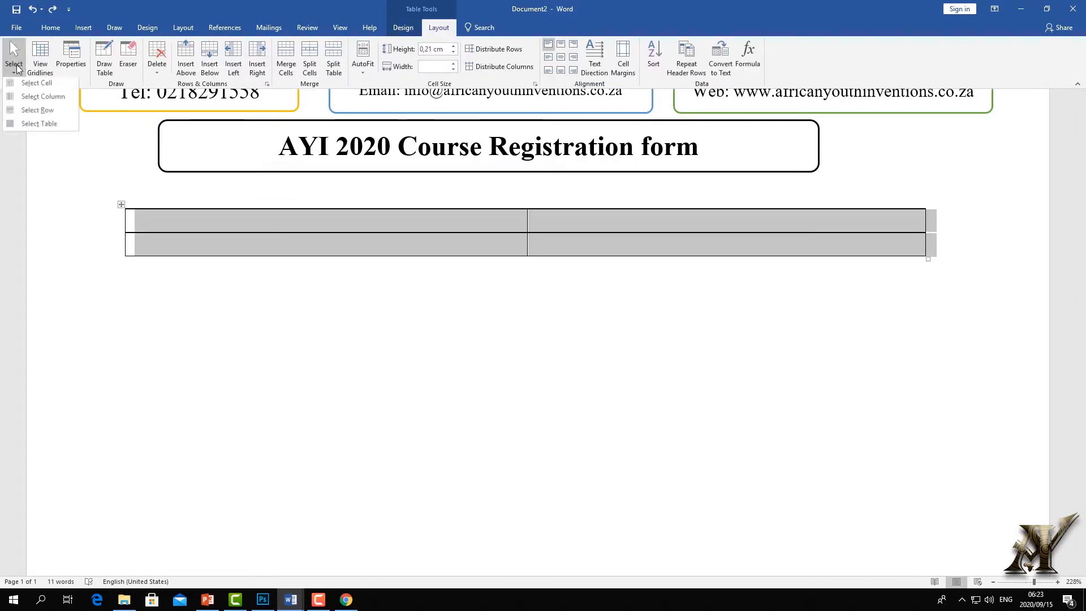
{"action": "left_click", "coordinate": [25, 85]}
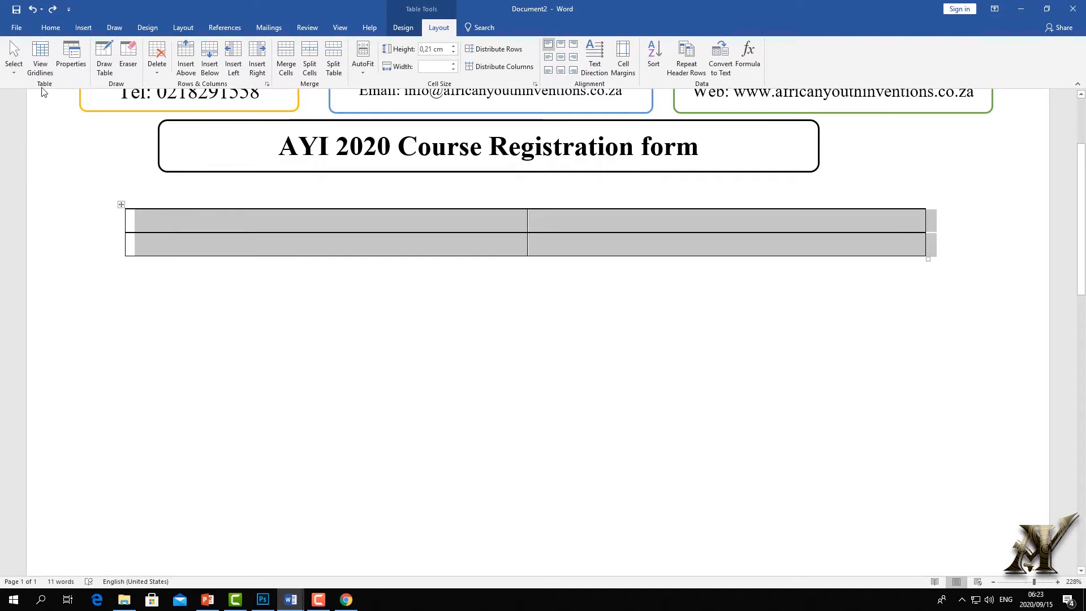
{"action": "left_click", "coordinate": [312, 248]}
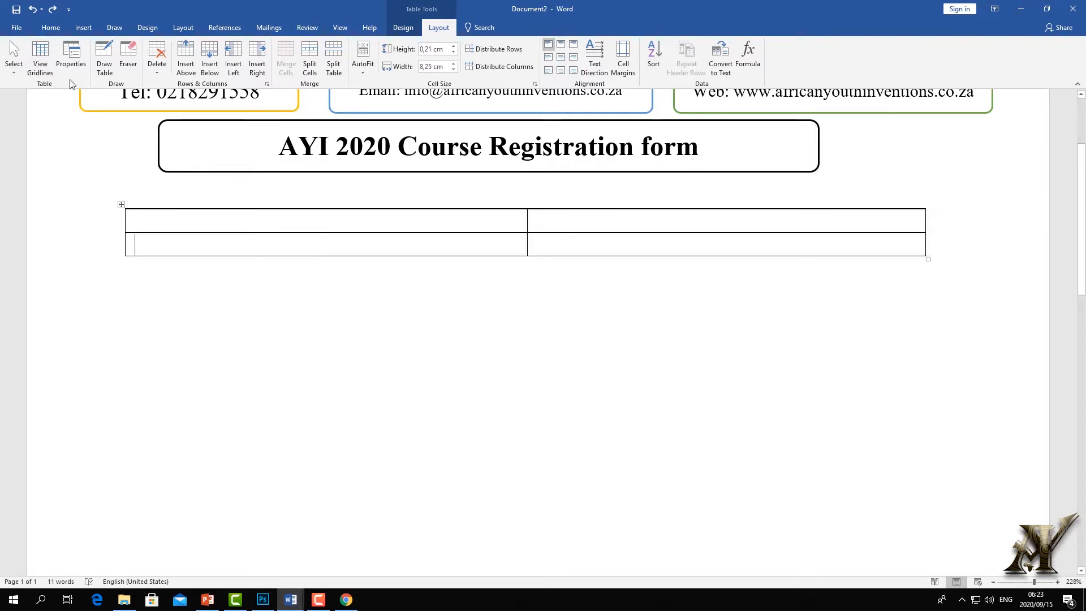
{"action": "left_click", "coordinate": [14, 60]}
{"action": "left_click", "coordinate": [49, 115]}
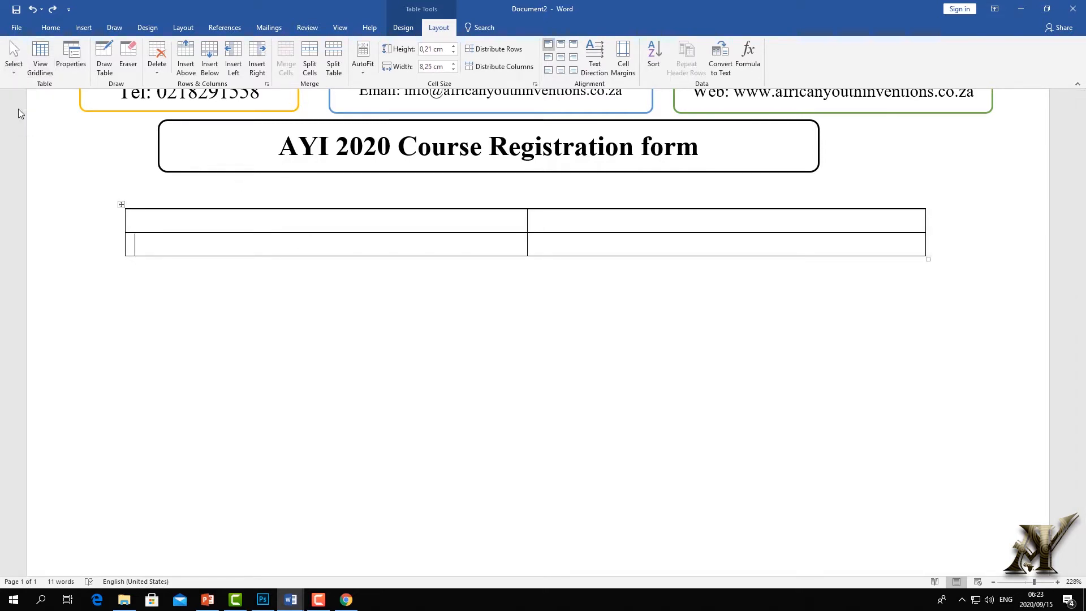
{"action": "left_click", "coordinate": [303, 228]}
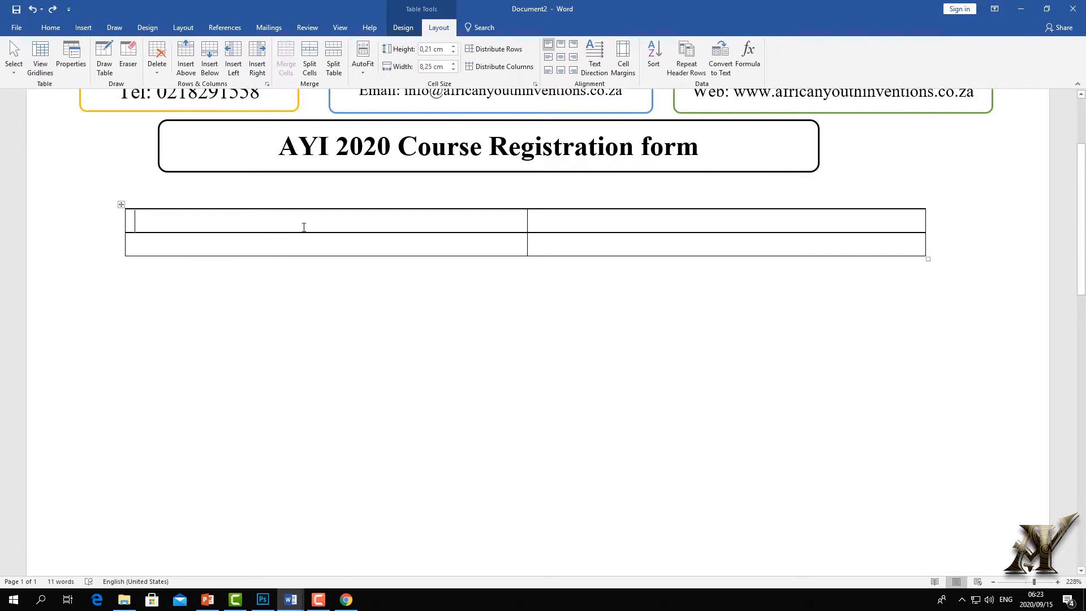
{"action": "left_click", "coordinate": [14, 60]}
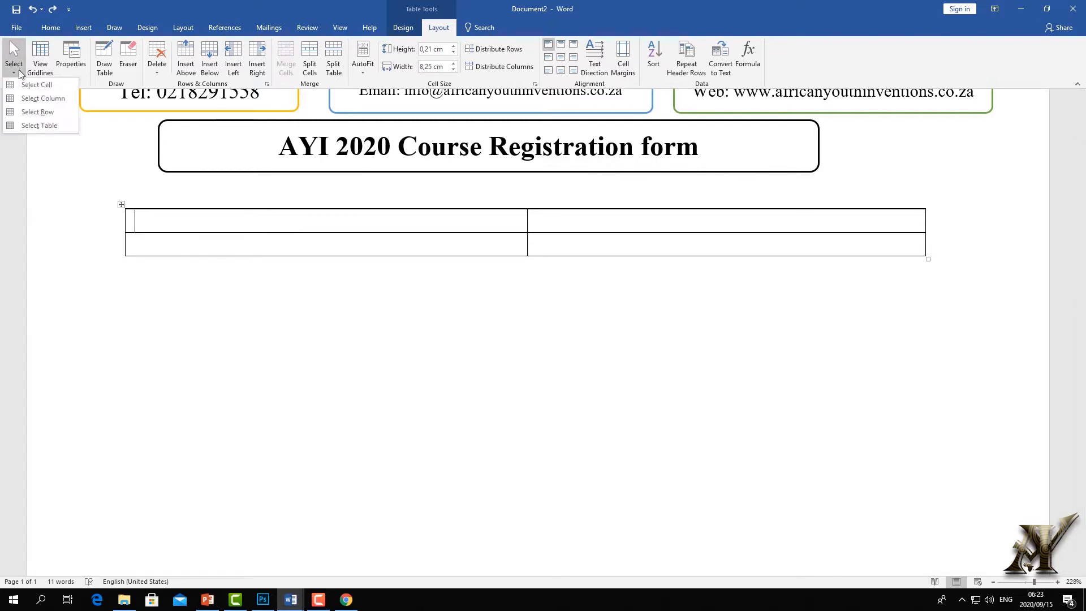
{"action": "left_click", "coordinate": [43, 99]}
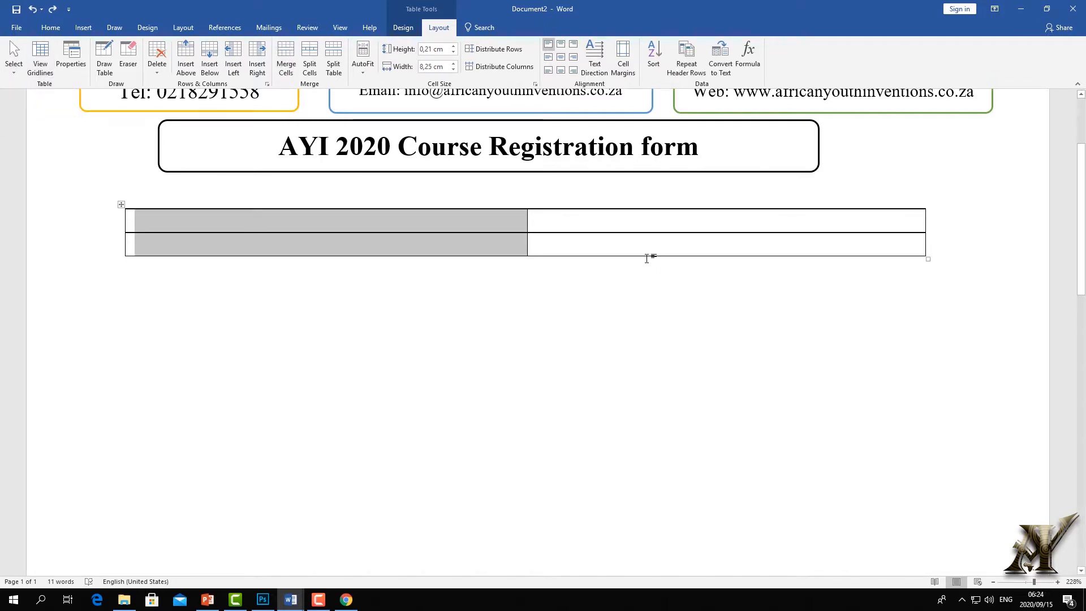
{"action": "left_click", "coordinate": [554, 221]}
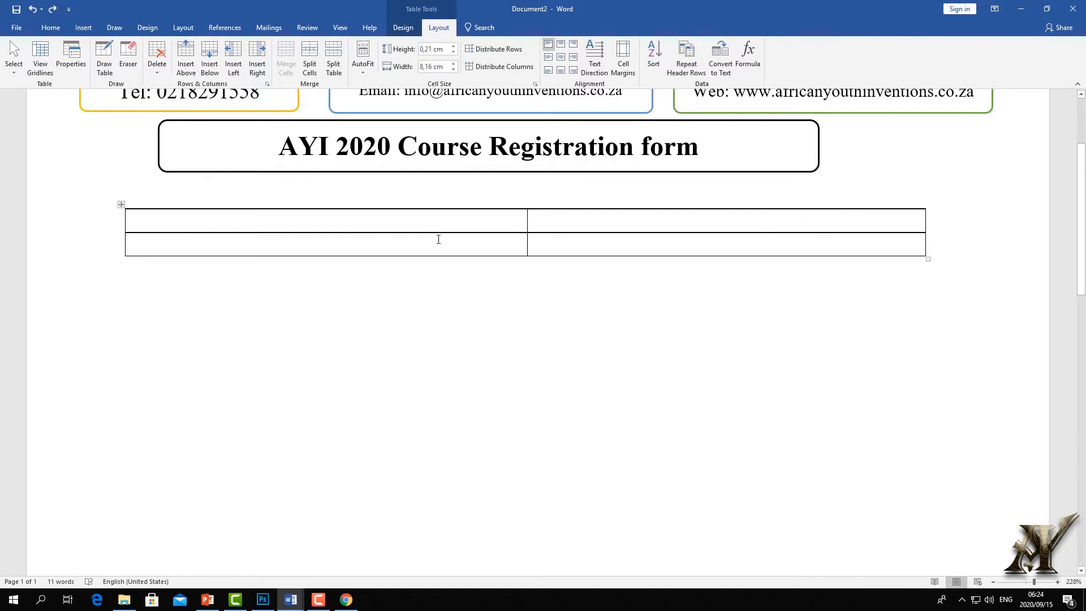
Turn on the table gridlines and review the row, column, cell and alt text settings in Table Properties
{"action": "left_click", "coordinate": [45, 71]}
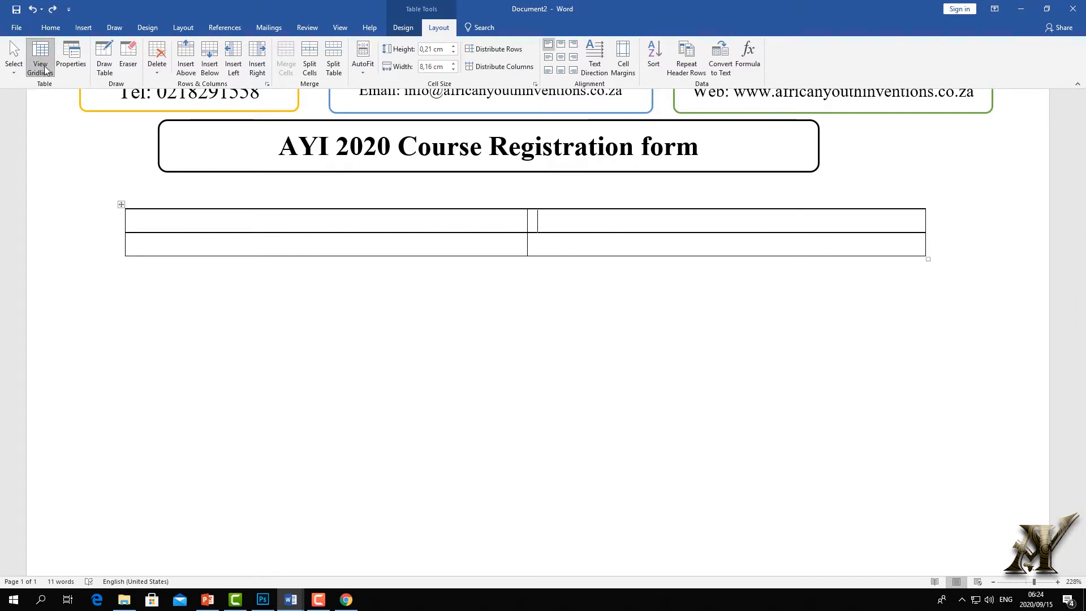
{"action": "left_click", "coordinate": [76, 58]}
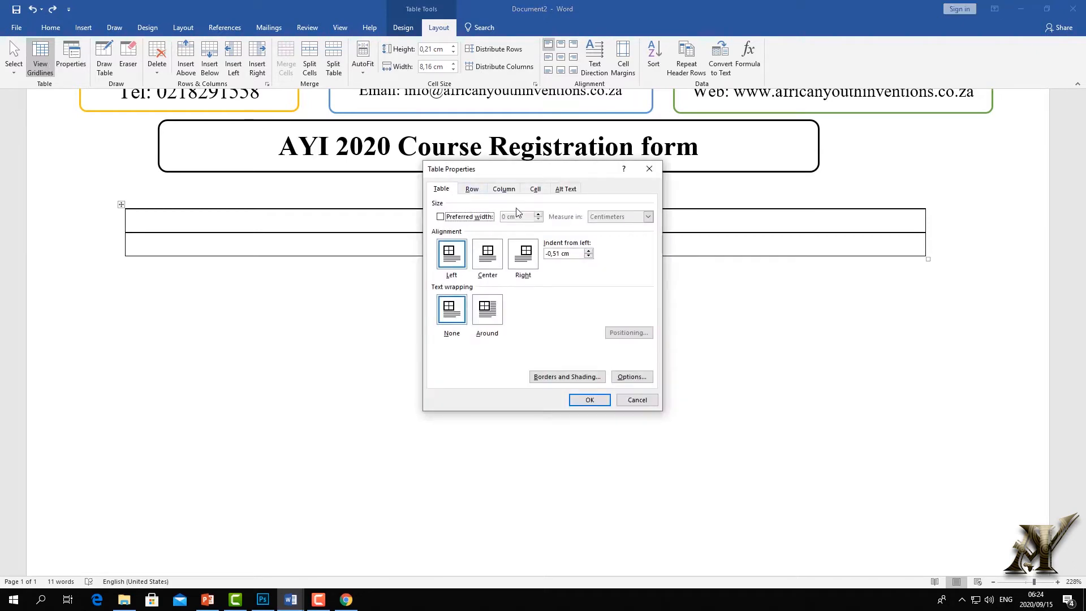
{"action": "left_click", "coordinate": [476, 193]}
{"action": "left_click", "coordinate": [501, 193]}
{"action": "left_click", "coordinate": [540, 191]}
{"action": "left_click", "coordinate": [564, 191]}
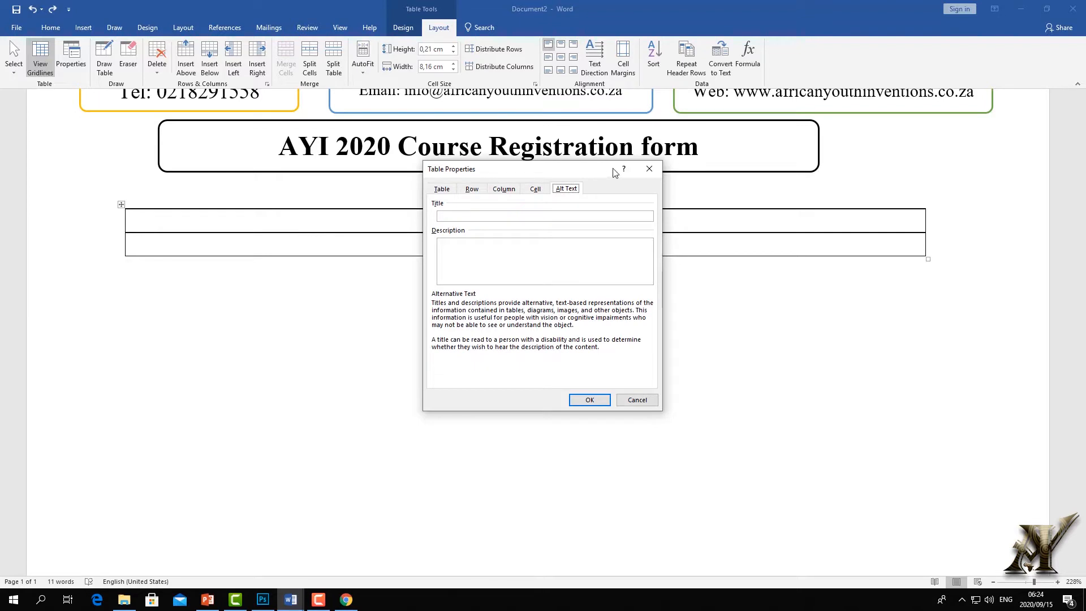
{"action": "left_click", "coordinate": [649, 169]}
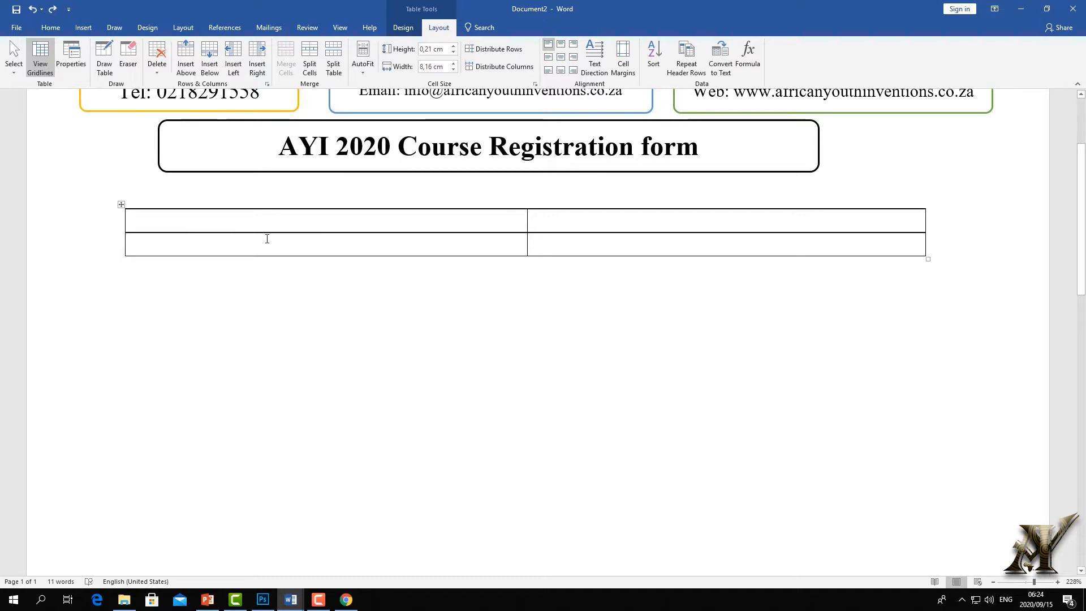
Erase the border between the two cells of the table's left column and compare the layout with the finished form document
{"action": "left_click", "coordinate": [129, 53]}
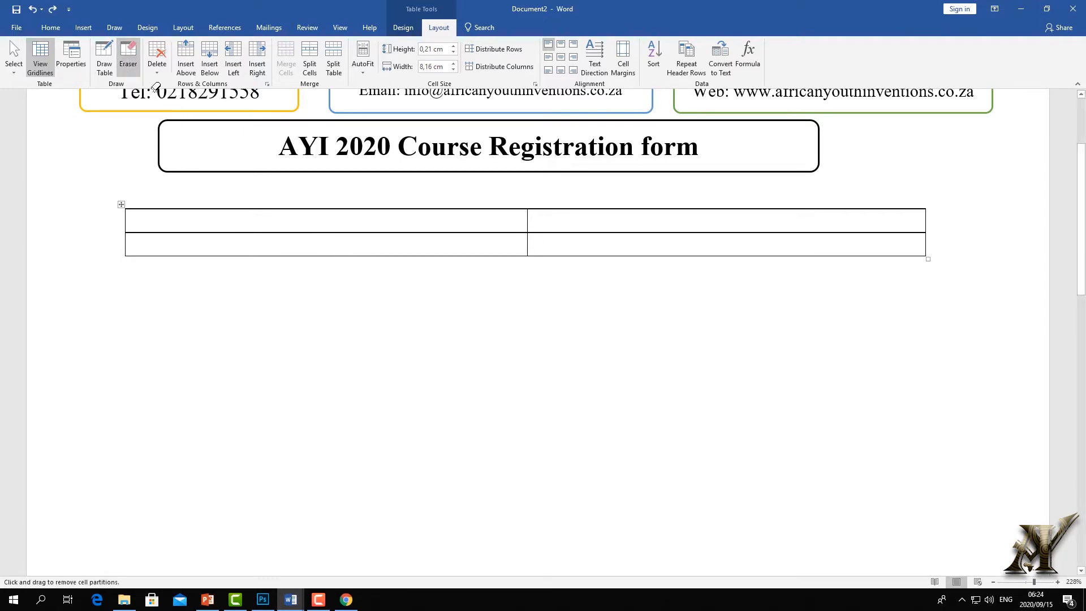
{"action": "left_click", "coordinate": [287, 232]}
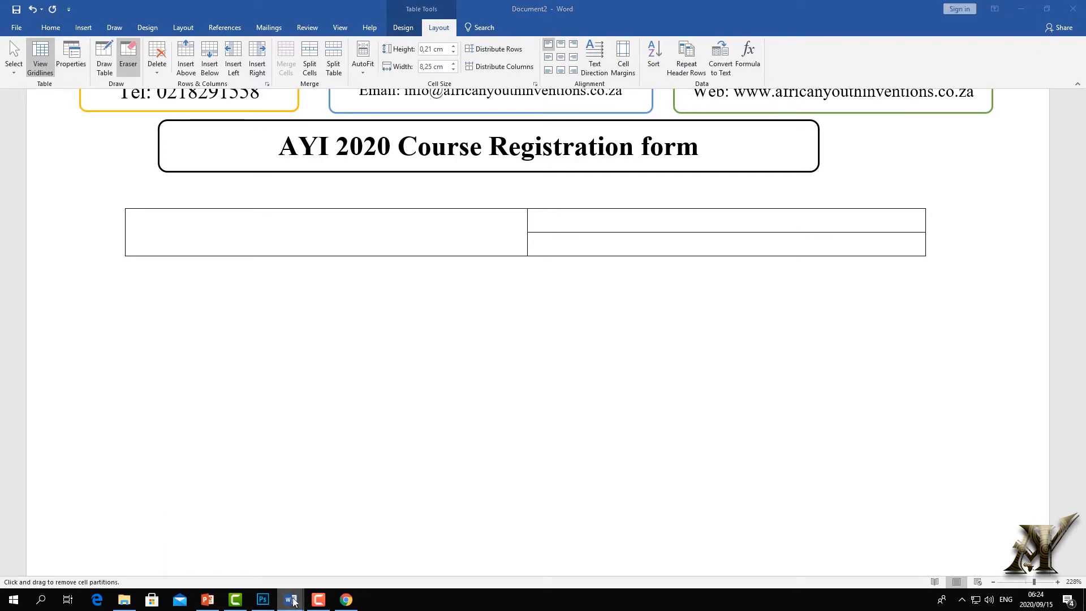
{"action": "left_click", "coordinate": [248, 568]}
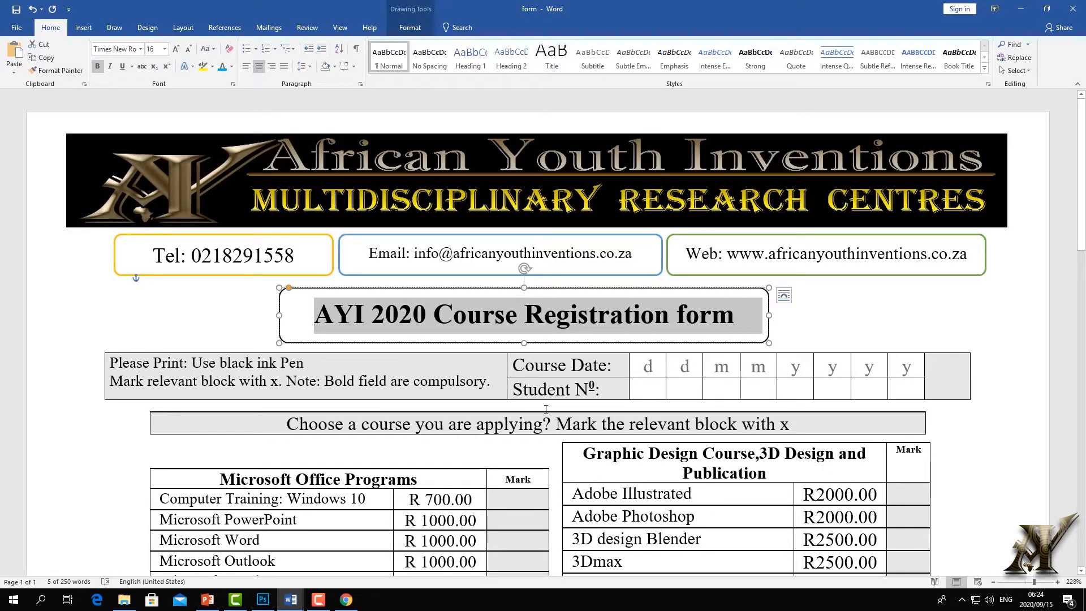
{"action": "left_click", "coordinate": [291, 600]}
{"action": "left_click", "coordinate": [357, 568]}
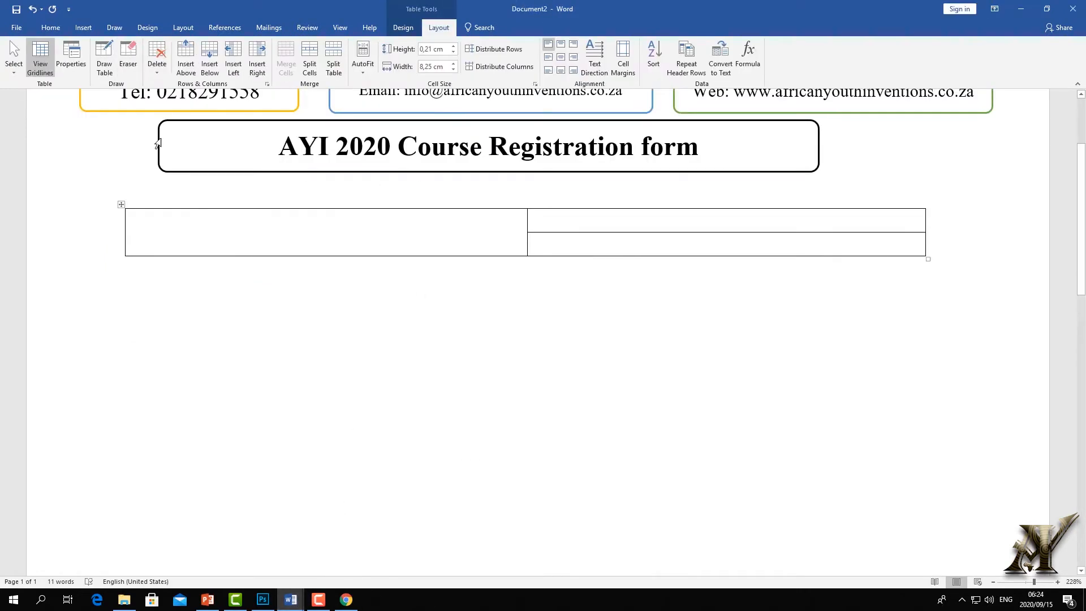
Draw a vertical border through both right-hand cells of the table, splitting off a narrow label column about 1.76 cm wide
{"action": "left_click", "coordinate": [128, 56]}
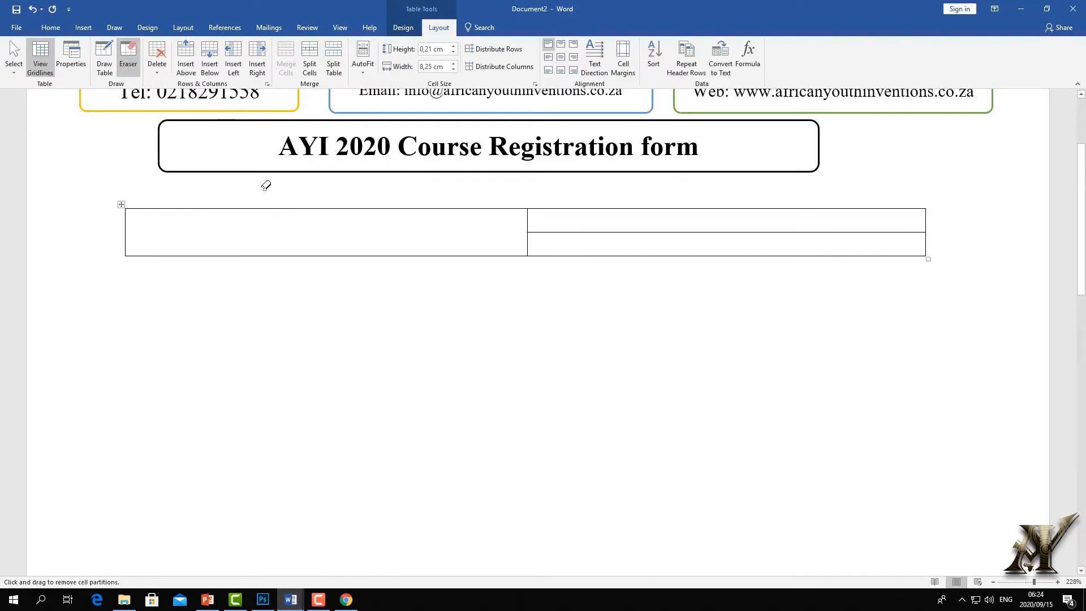
{"action": "left_click", "coordinate": [134, 54]}
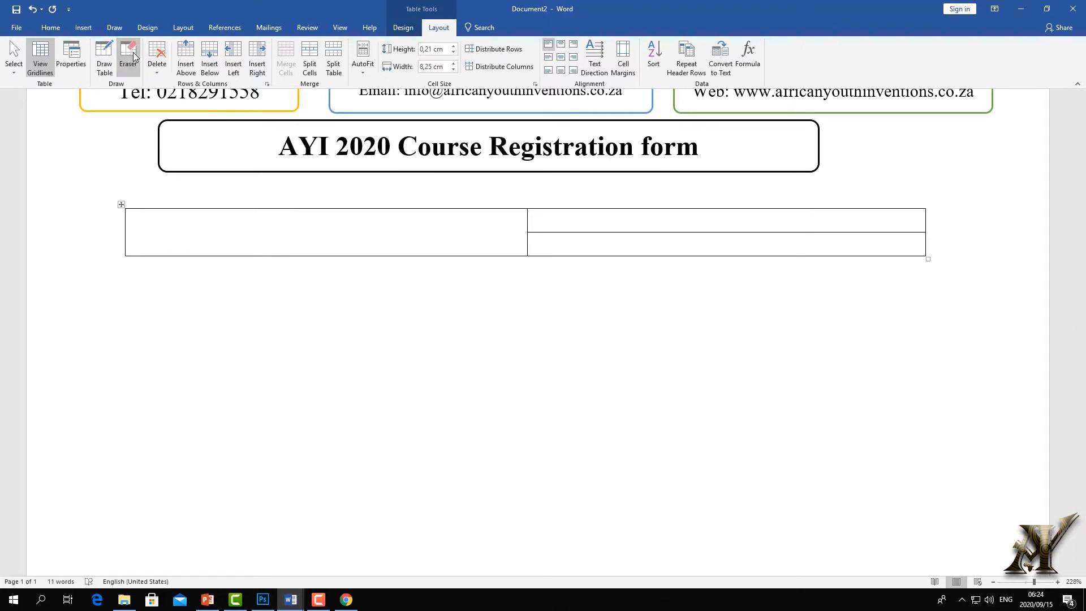
{"action": "left_click", "coordinate": [107, 59]}
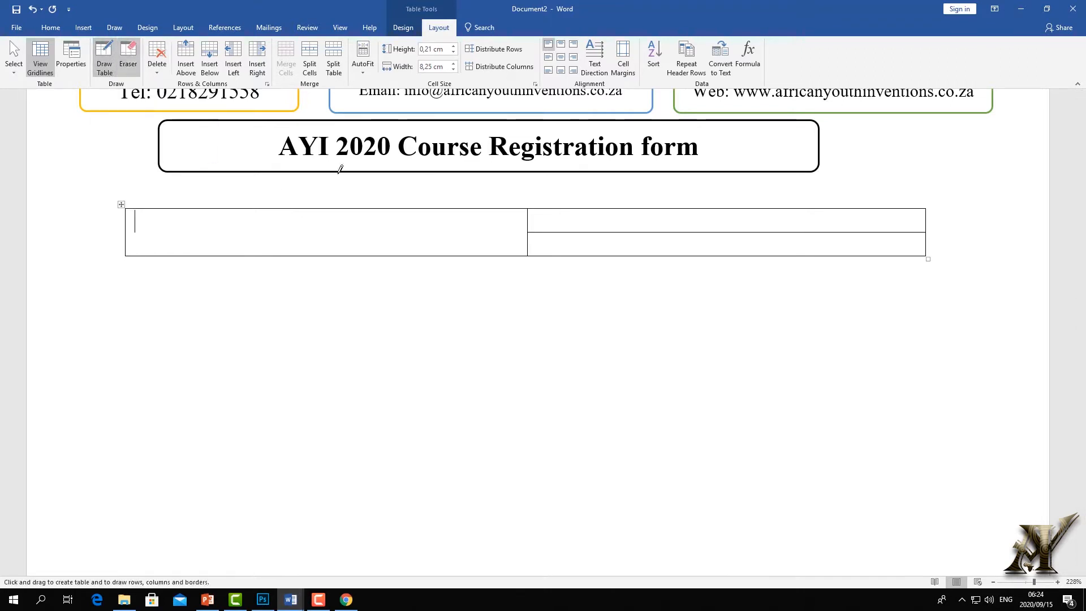
{"action": "left_click_drag", "start_coordinate": [616, 208], "coordinate": [615, 240]}
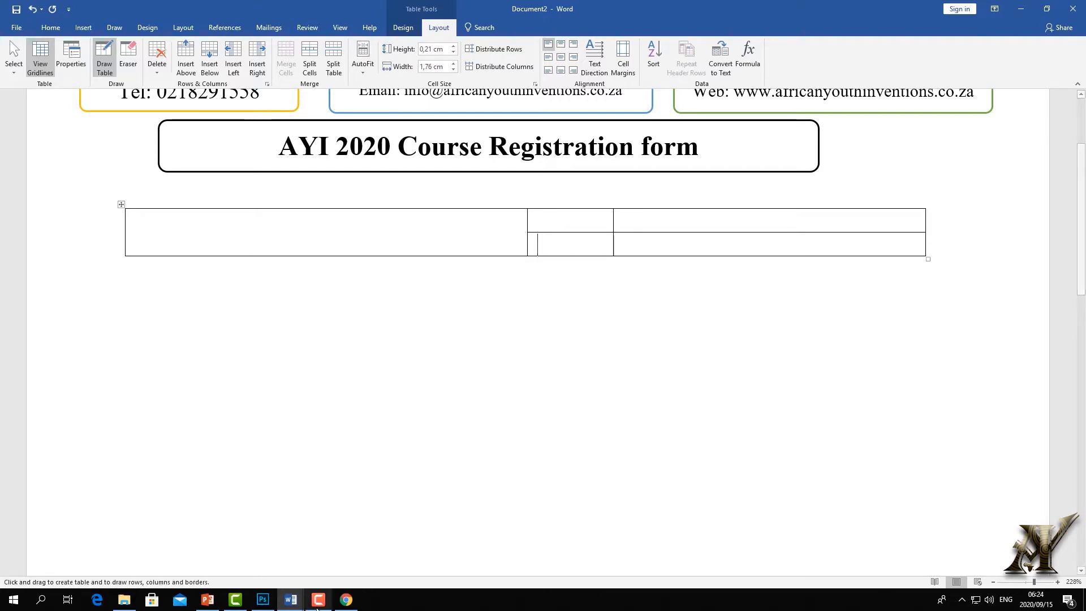
Copy "Course Date:" from the finished form document and paste it with merged formatting into the new column's upper cell
{"action": "left_click", "coordinate": [291, 599]}
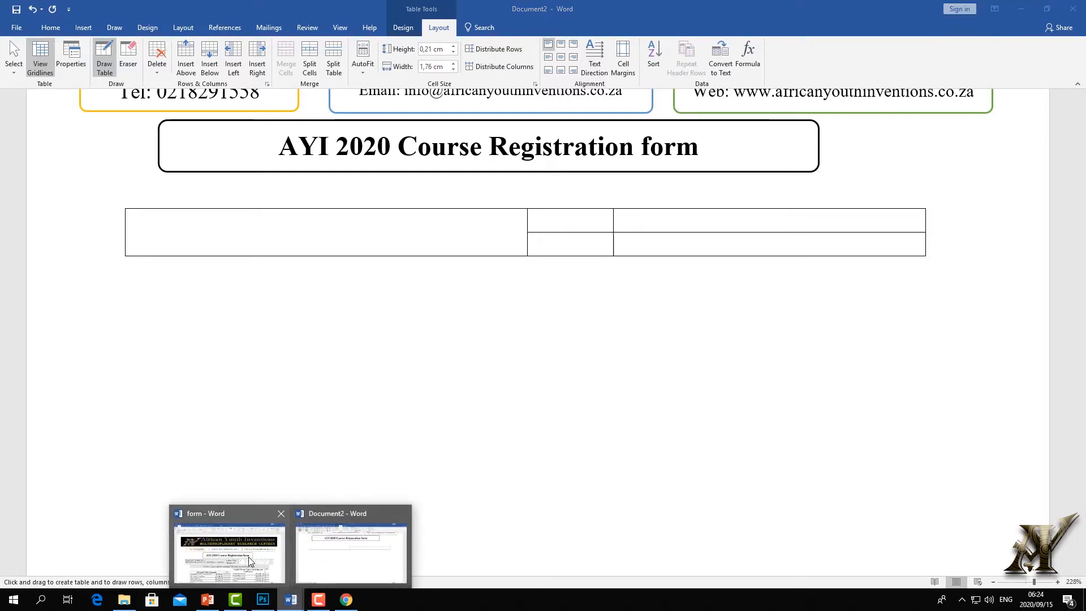
{"action": "left_click", "coordinate": [229, 553]}
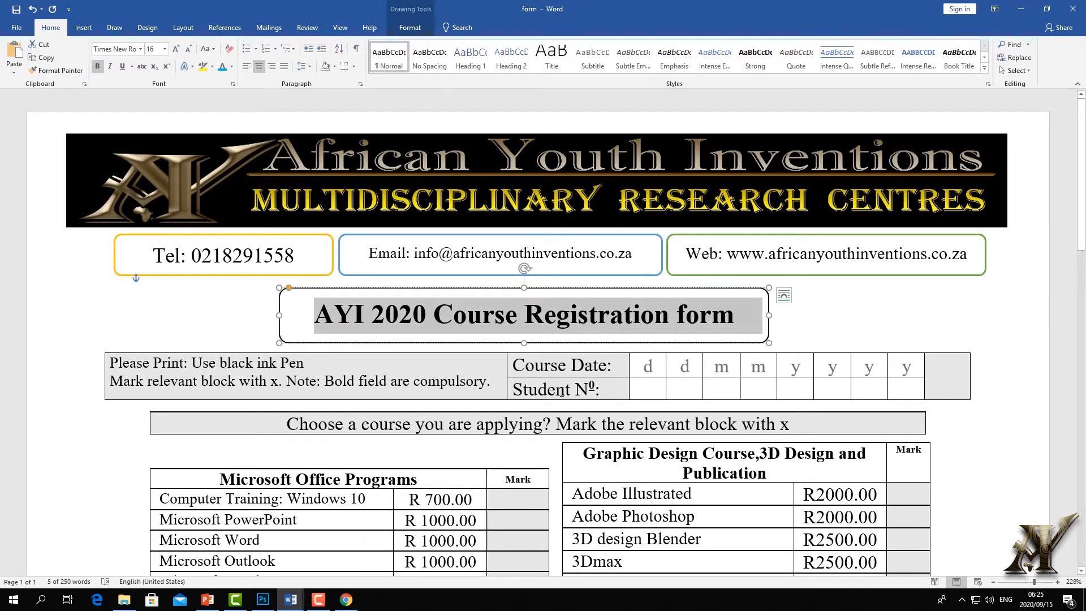
{"action": "left_click_drag", "start_coordinate": [613, 365], "coordinate": [512, 365]}
{"action": "right_click", "coordinate": [541, 364]}
{"action": "left_click", "coordinate": [555, 386]}
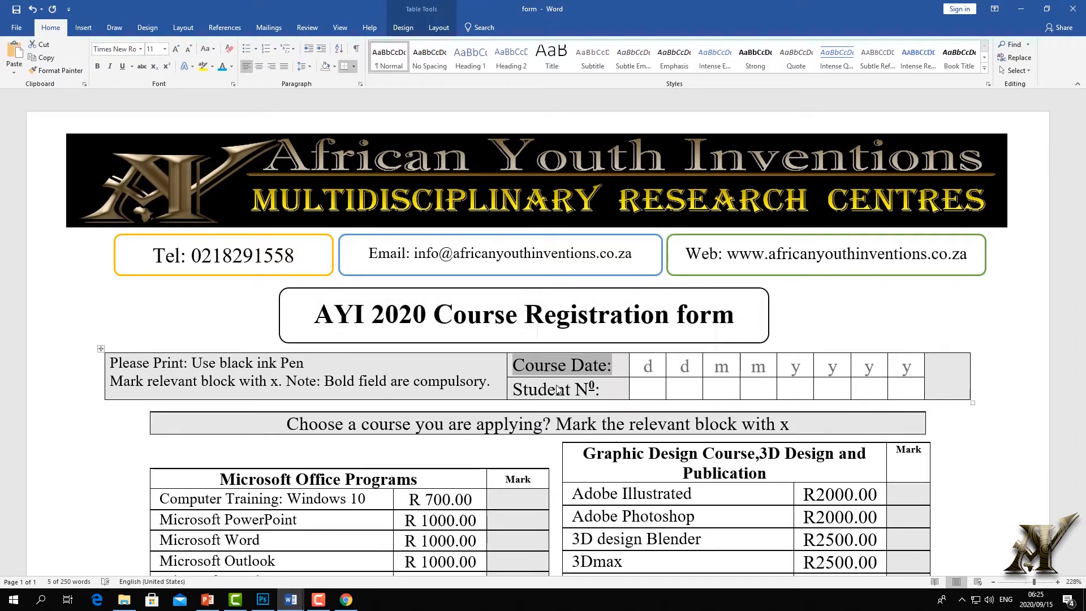
{"action": "left_click", "coordinate": [291, 599]}
{"action": "left_click", "coordinate": [357, 567]}
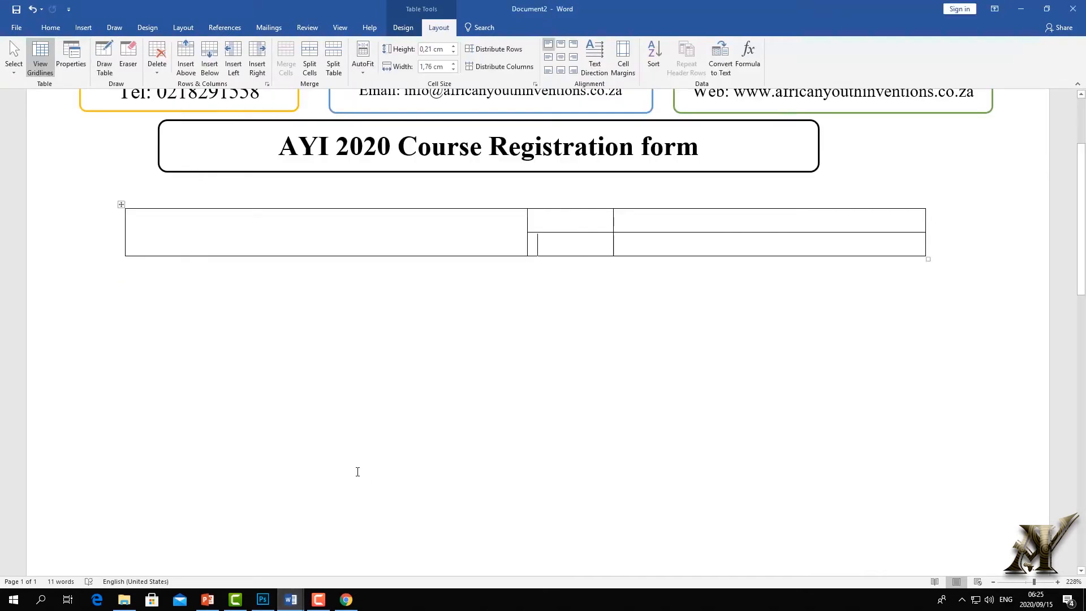
{"action": "left_click", "coordinate": [547, 224]}
{"action": "right_click", "coordinate": [546, 224]}
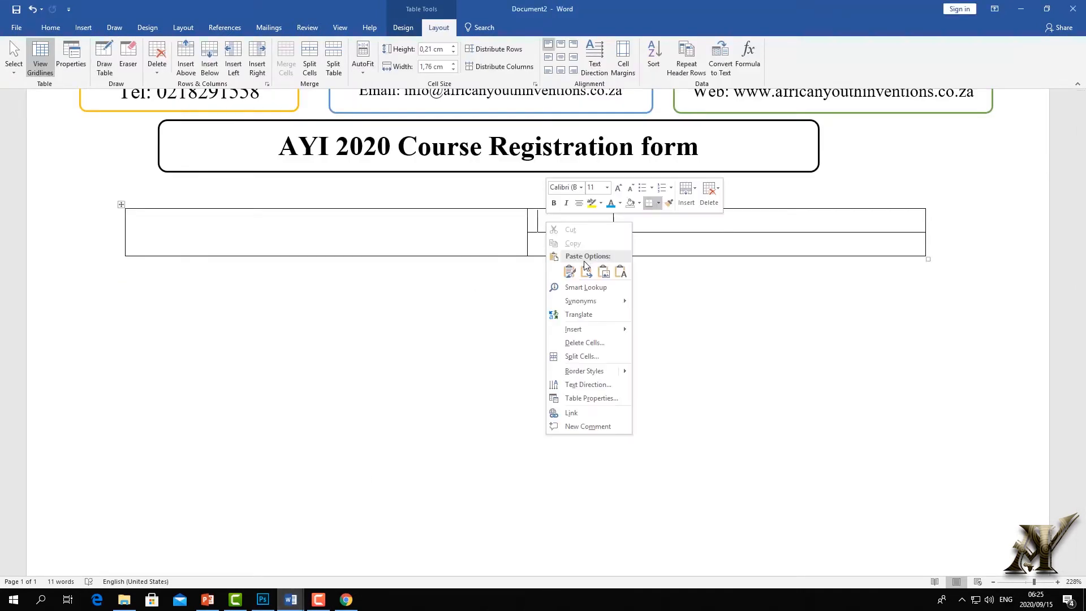
{"action": "left_click", "coordinate": [586, 270]}
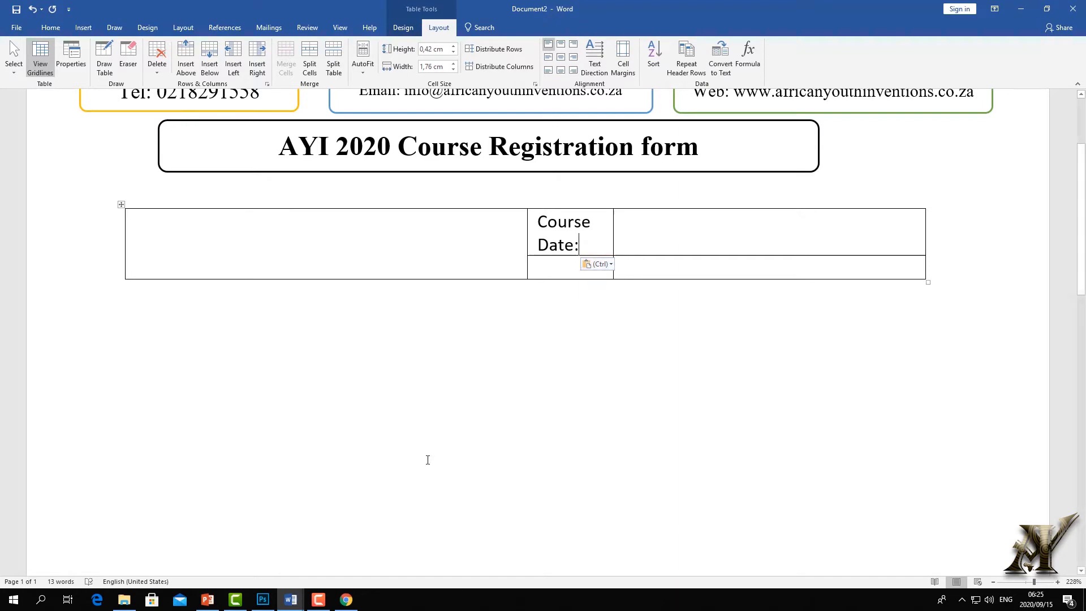
Copy the "Student Nº:" label from the finished form and paste it into the cell below Course Date
{"action": "left_click", "coordinate": [291, 600]}
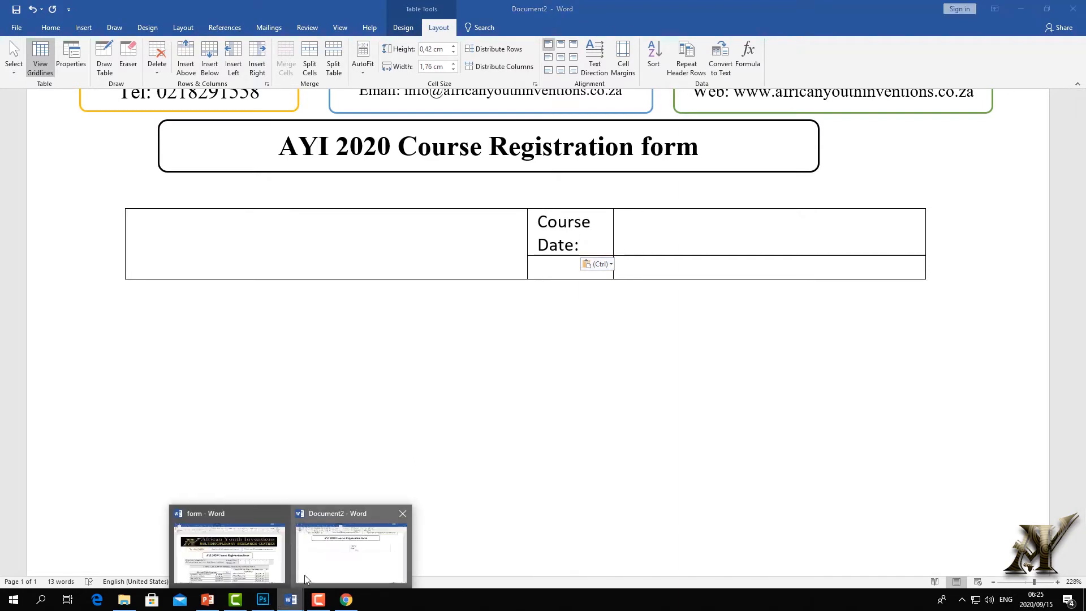
{"action": "left_click", "coordinate": [271, 560]}
{"action": "left_click_drag", "start_coordinate": [604, 388], "coordinate": [513, 389]}
{"action": "right_click", "coordinate": [537, 391]}
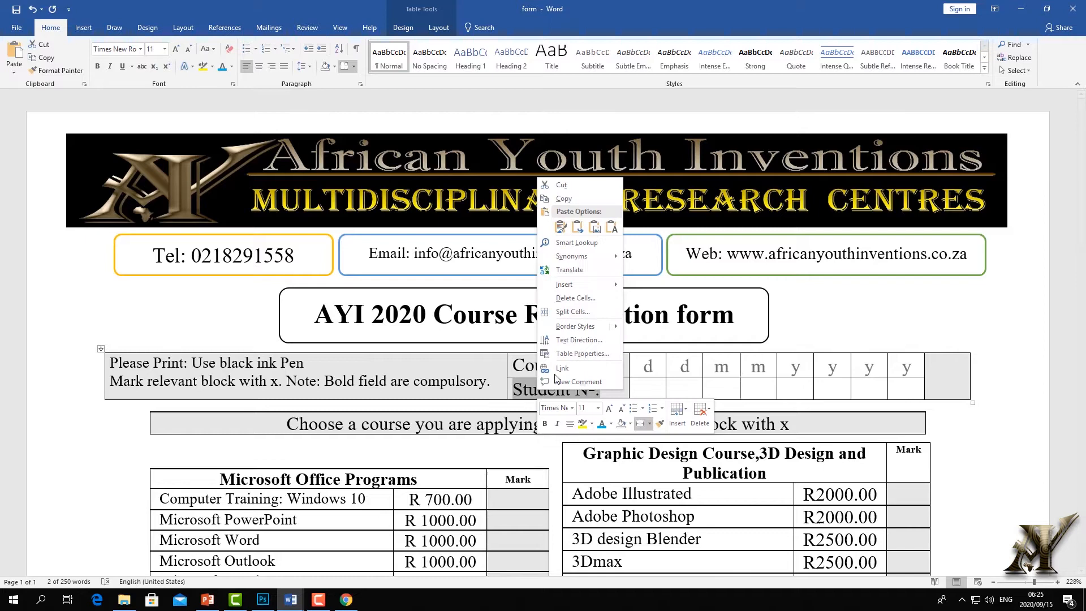
{"action": "left_click", "coordinate": [564, 199]}
{"action": "left_click", "coordinate": [291, 600]}
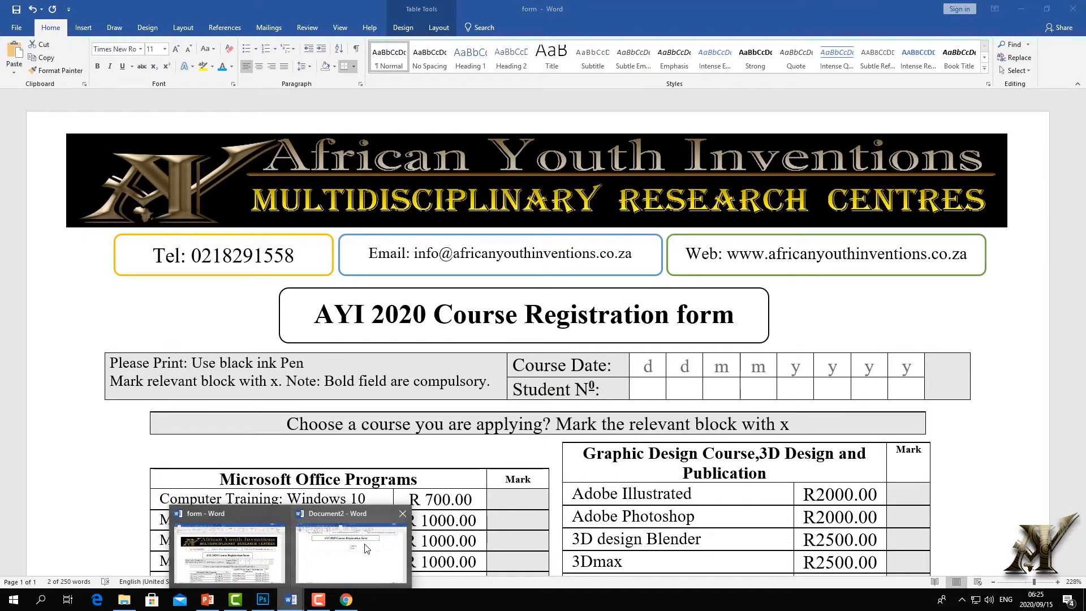
{"action": "left_click", "coordinate": [364, 559]}
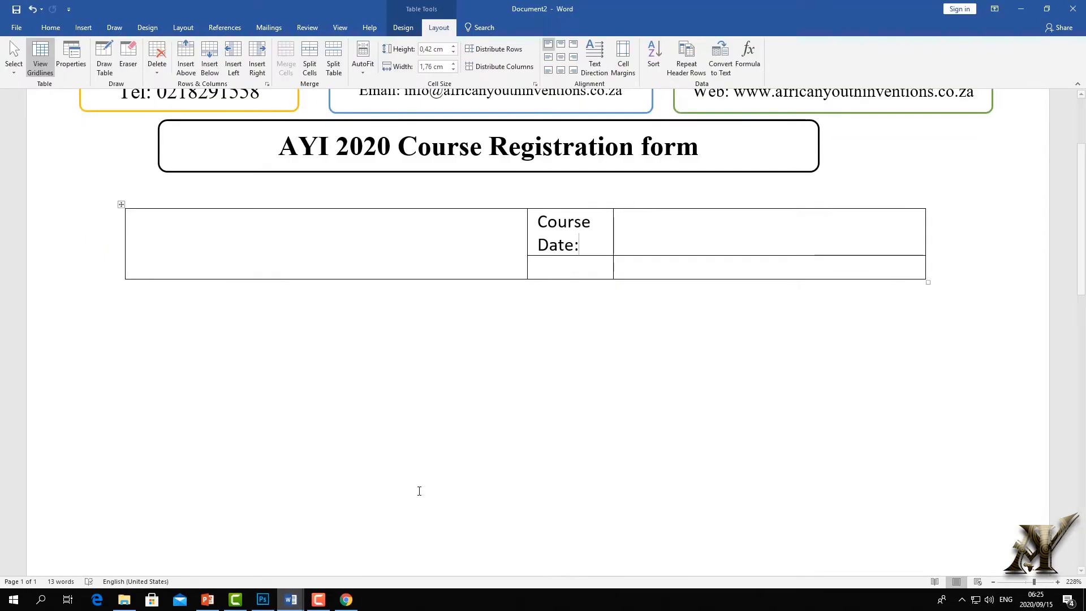
{"action": "right_click", "coordinate": [552, 262]}
{"action": "left_click", "coordinate": [575, 308]}
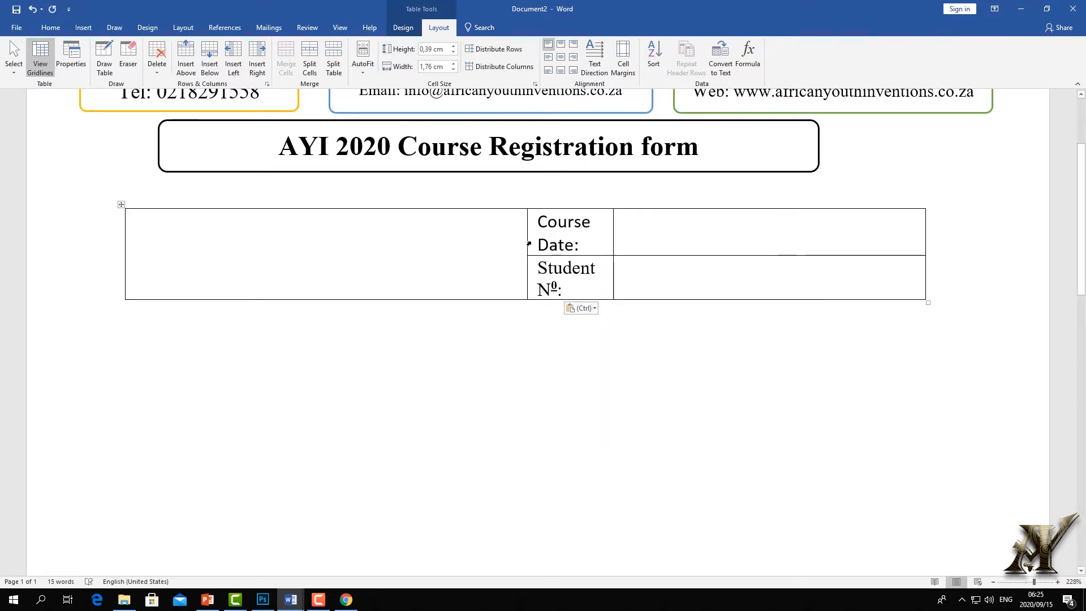
Widen the label column to about 2.51 cm by moving its left border outward, and set both labels in Times New Roman
{"action": "left_click_drag", "start_coordinate": [528, 240], "coordinate": [492, 234]}
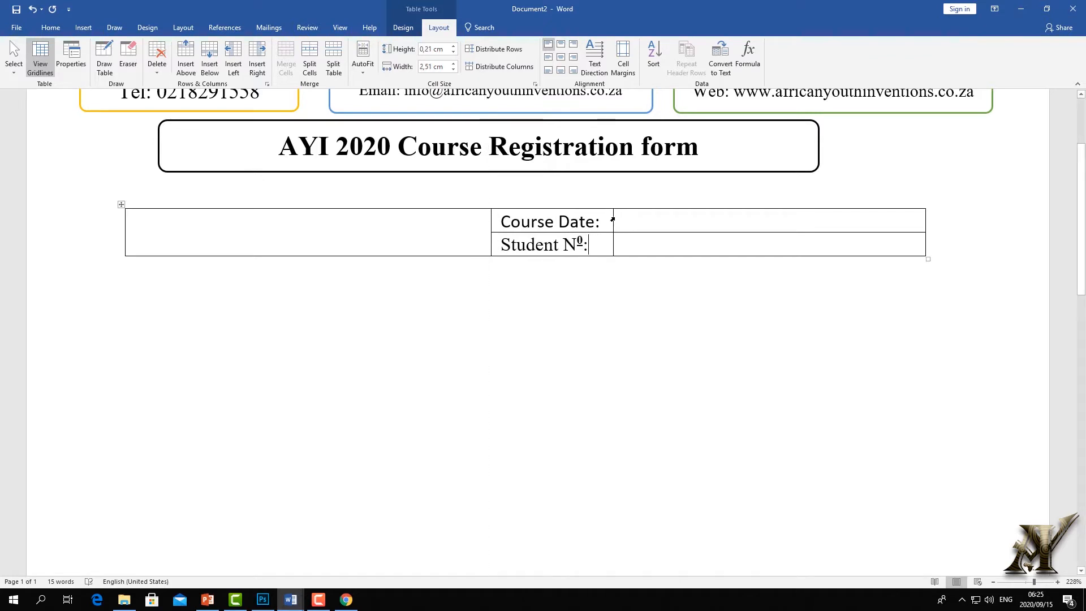
{"action": "left_click_drag", "start_coordinate": [613, 220], "coordinate": [588, 222]}
{"action": "left_click", "coordinate": [583, 252]}
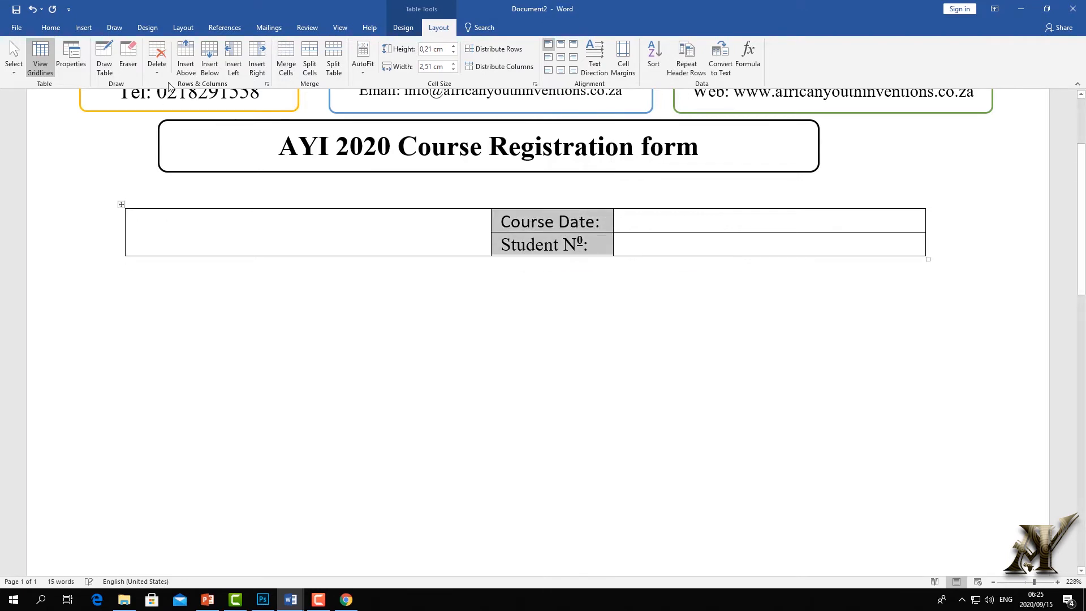
{"action": "left_click", "coordinate": [51, 27]}
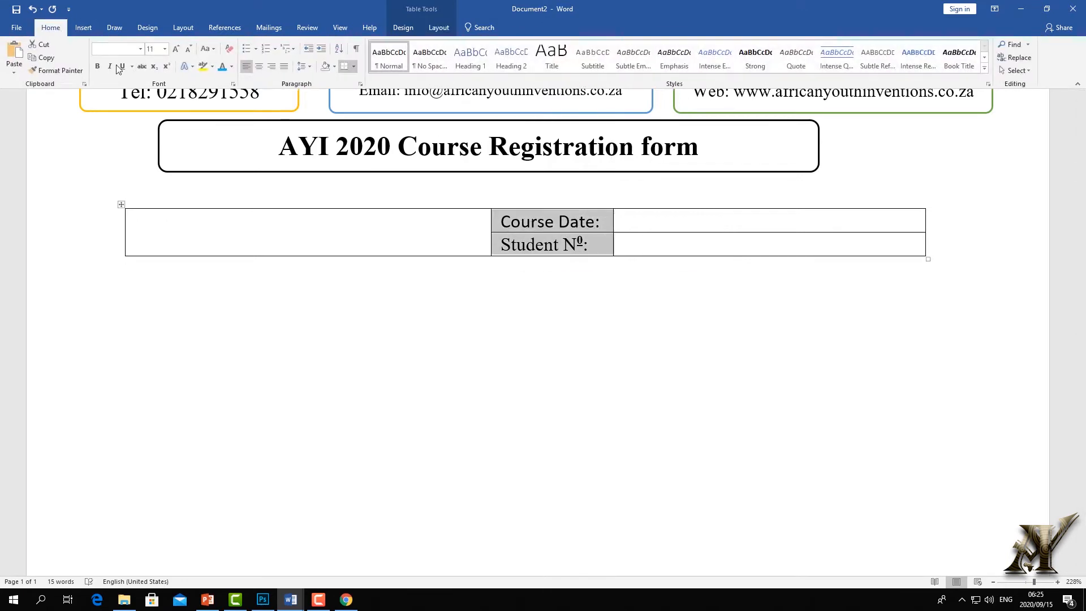
{"action": "left_click", "coordinate": [141, 49]}
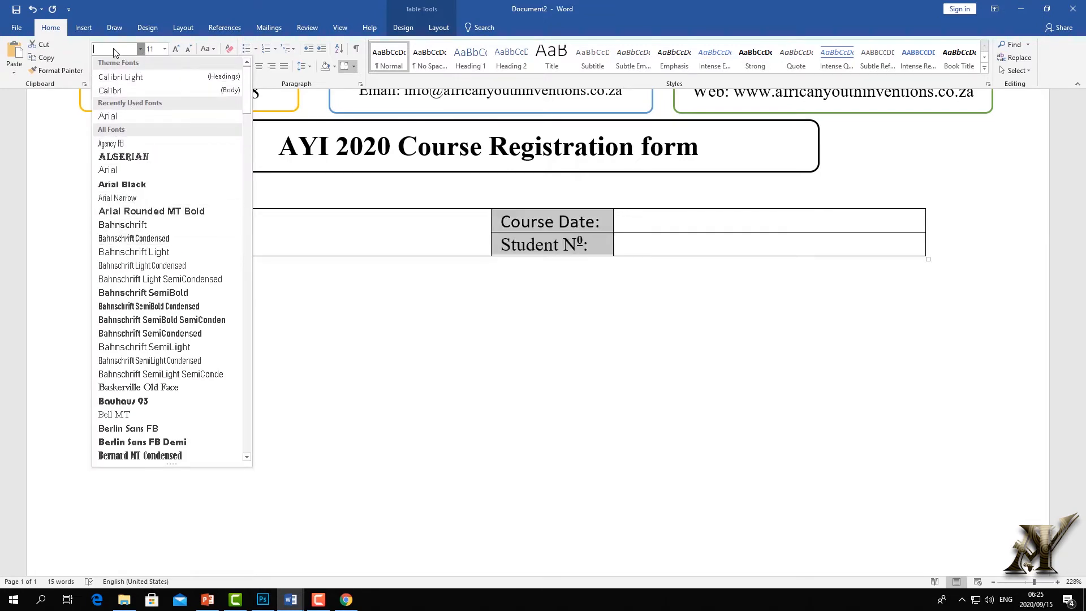
{"action": "type", "text": "Times New Ro"}
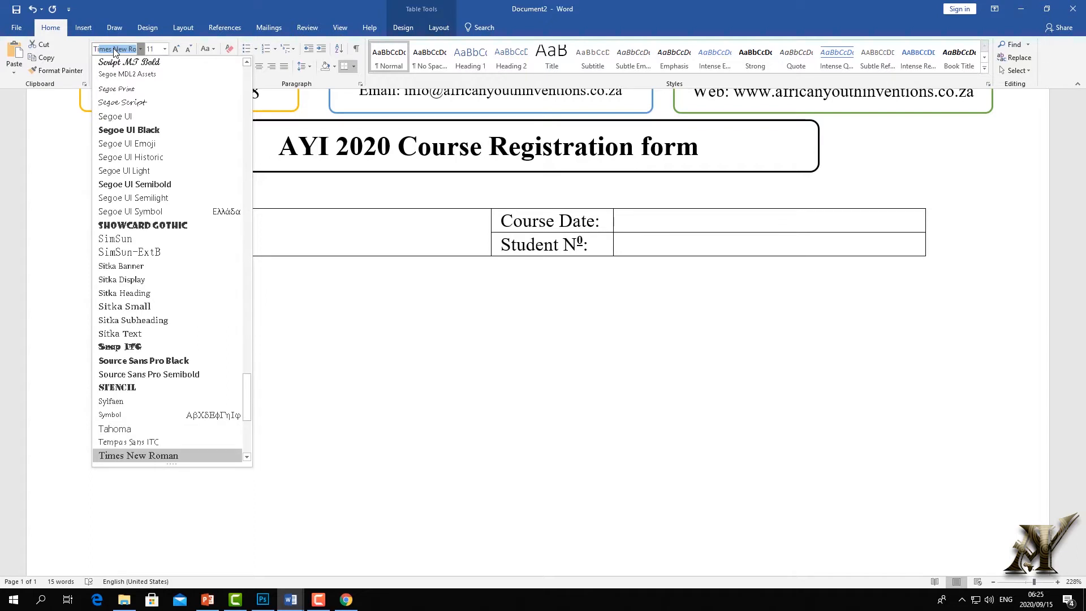
{"action": "left_click", "coordinate": [139, 49]}
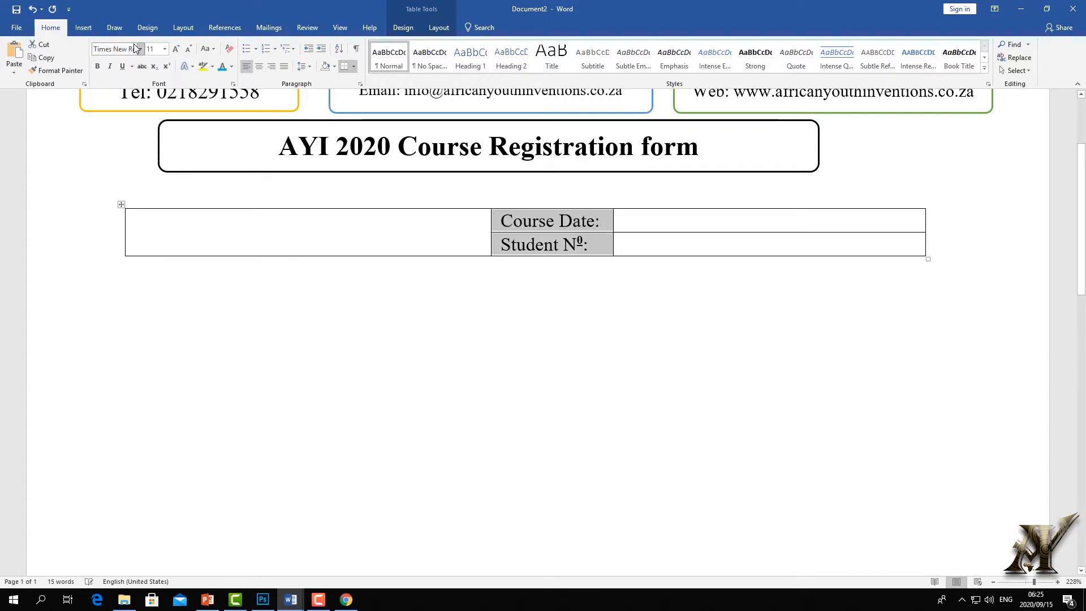
{"action": "left_click", "coordinate": [537, 305]}
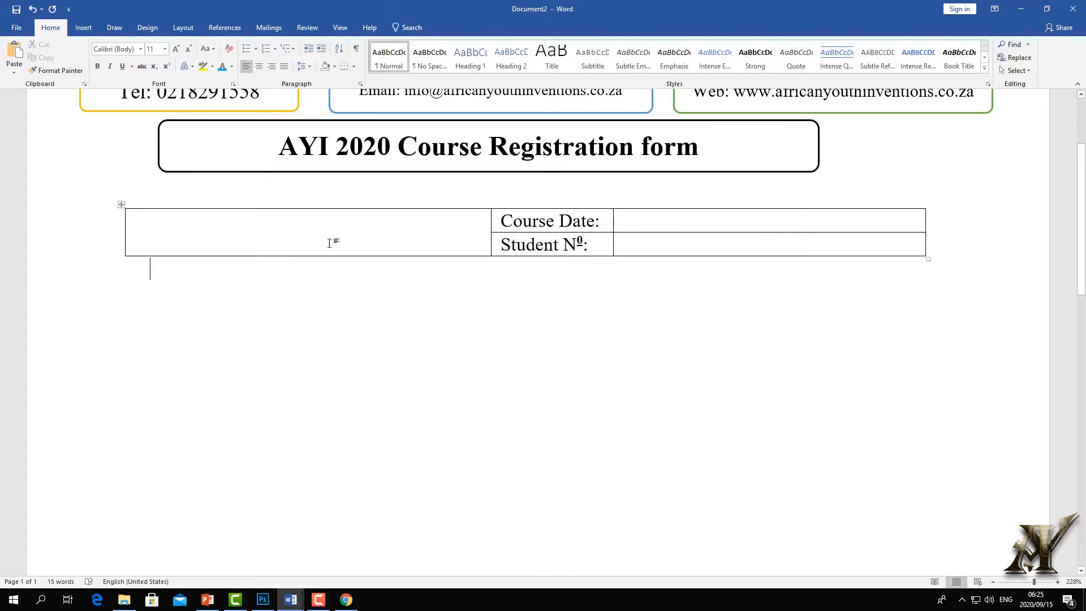
Copy the two-line "Please Print: Use black ink Pen" instructions from the finished form into the table's large left cell
{"action": "left_click", "coordinate": [276, 235]}
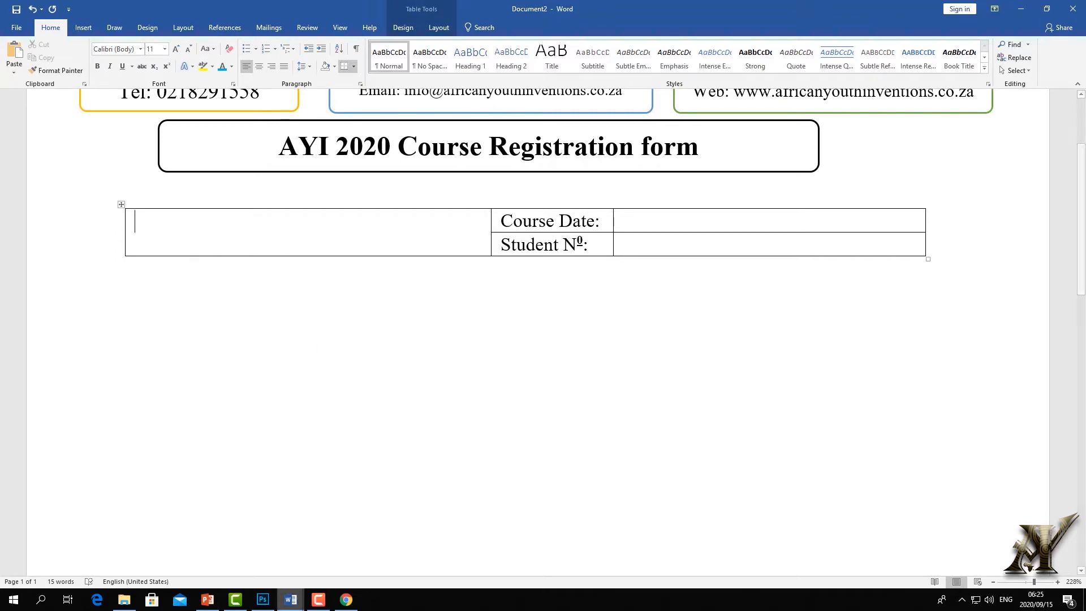
{"action": "mouse_move", "coordinate": [290, 600]}
{"action": "left_click", "coordinate": [268, 568]}
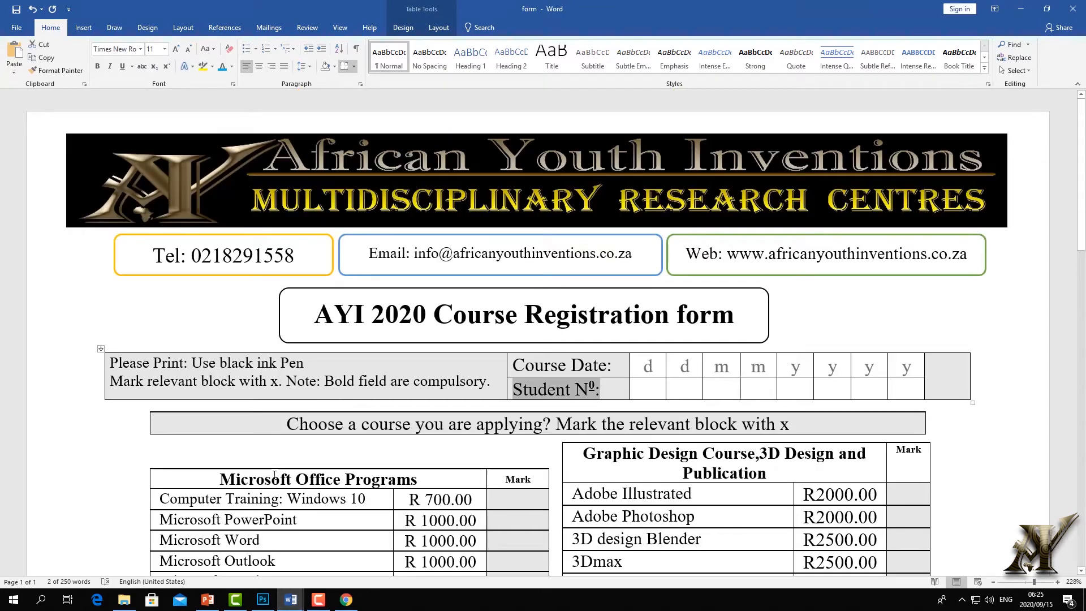
{"action": "left_click_drag", "start_coordinate": [496, 385], "coordinate": [130, 362]}
{"action": "right_click", "coordinate": [131, 363]}
{"action": "left_click", "coordinate": [153, 383]}
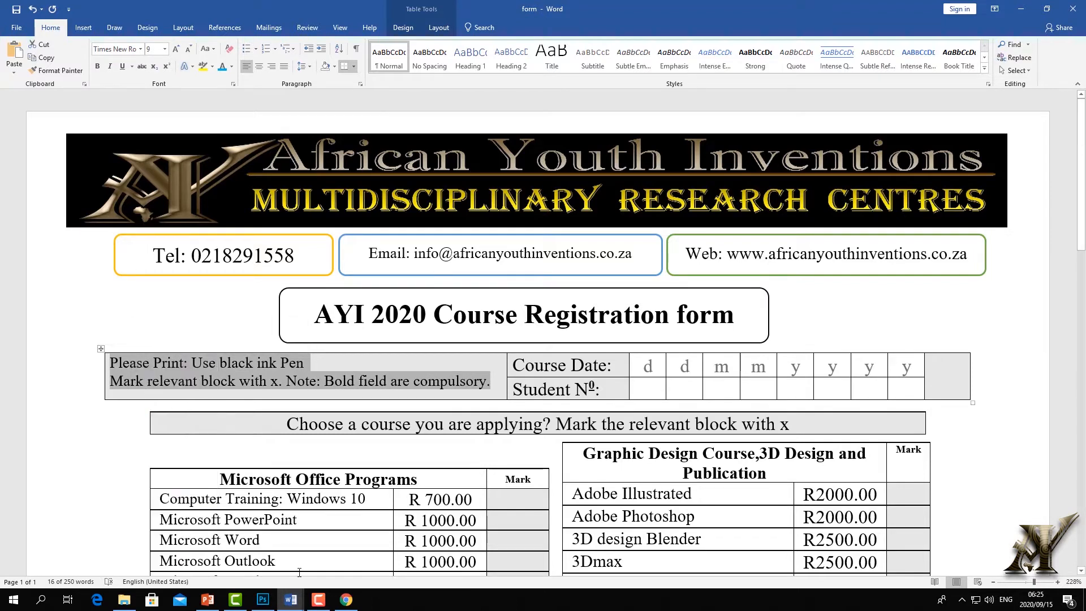
{"action": "left_click", "coordinate": [291, 599]}
{"action": "left_click", "coordinate": [339, 562]}
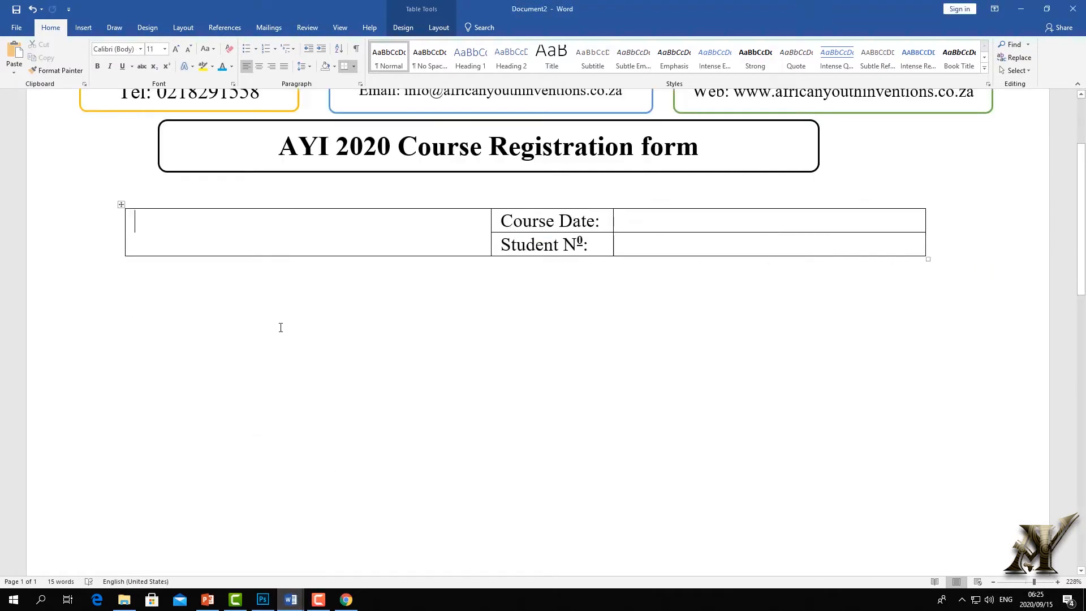
{"action": "right_click", "coordinate": [199, 219]}
{"action": "left_click", "coordinate": [220, 271]}
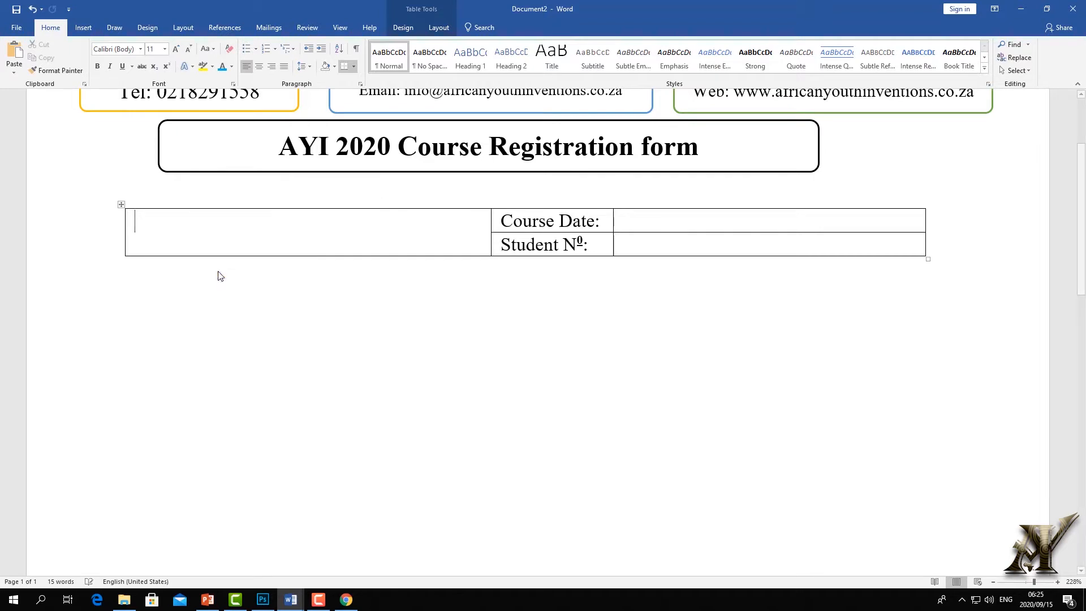
Enter sample text in the empty cell beside Course Date and delete it
{"action": "left_click", "coordinate": [630, 219]}
{"action": "type", "text": "sygdsugyxcdugy"}
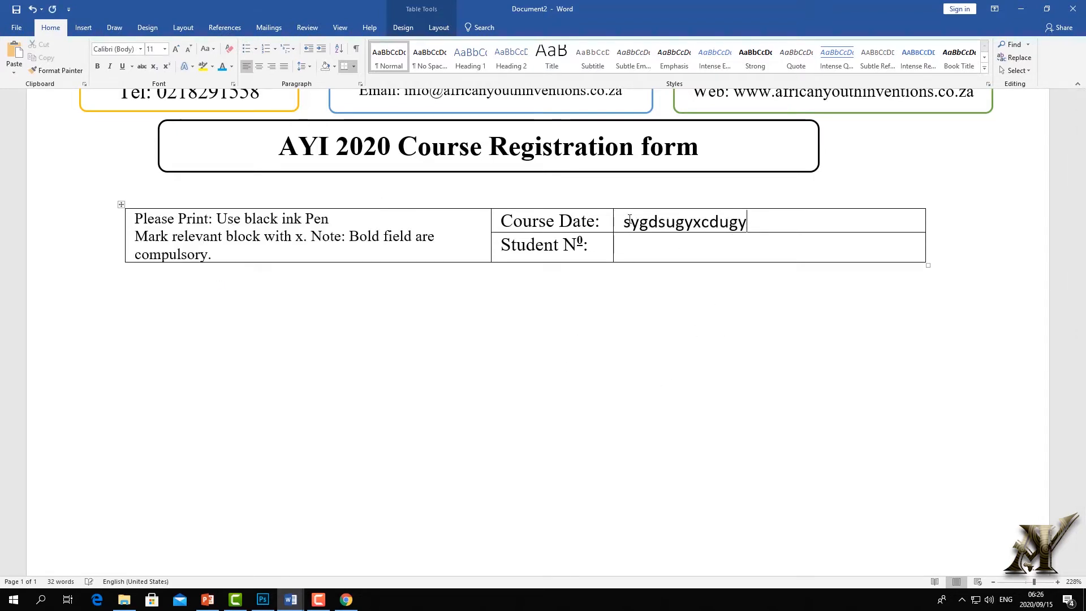
{"action": "left_click_drag", "start_coordinate": [753, 225], "coordinate": [620, 224]}
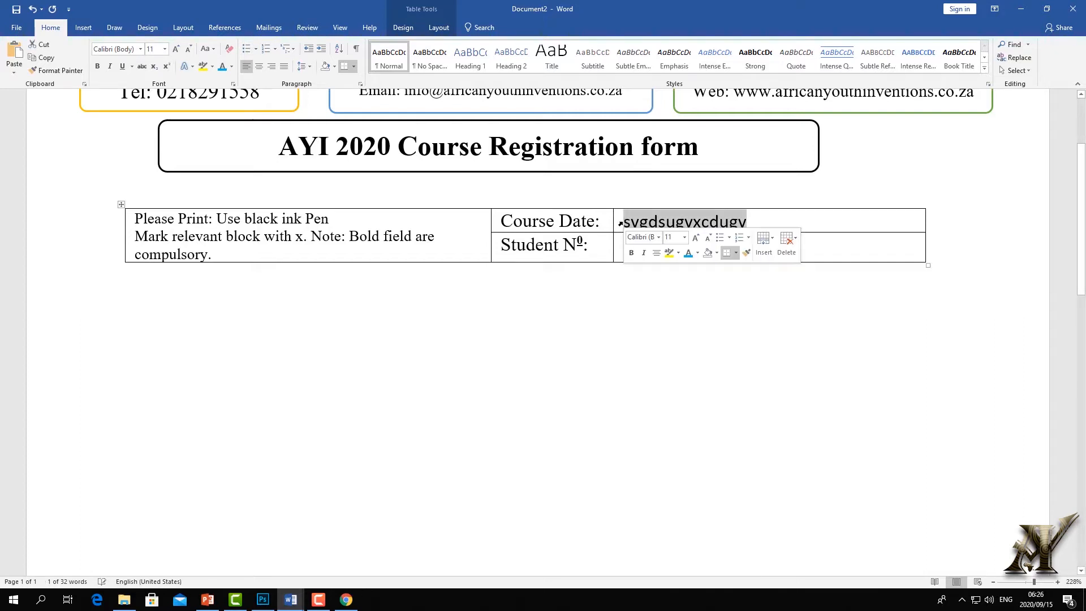
{"action": "key", "text": "BackSpace"}
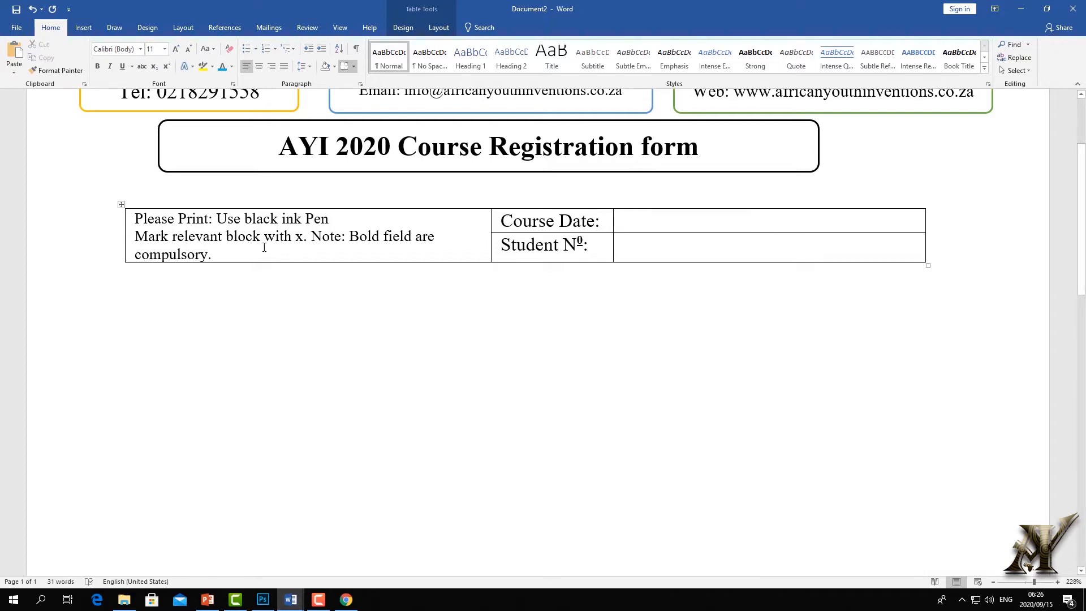
Compare with the finished form and move the table's left border outward to align it with the phone number box's left edge
{"action": "left_click", "coordinate": [290, 599]}
{"action": "left_click", "coordinate": [233, 558]}
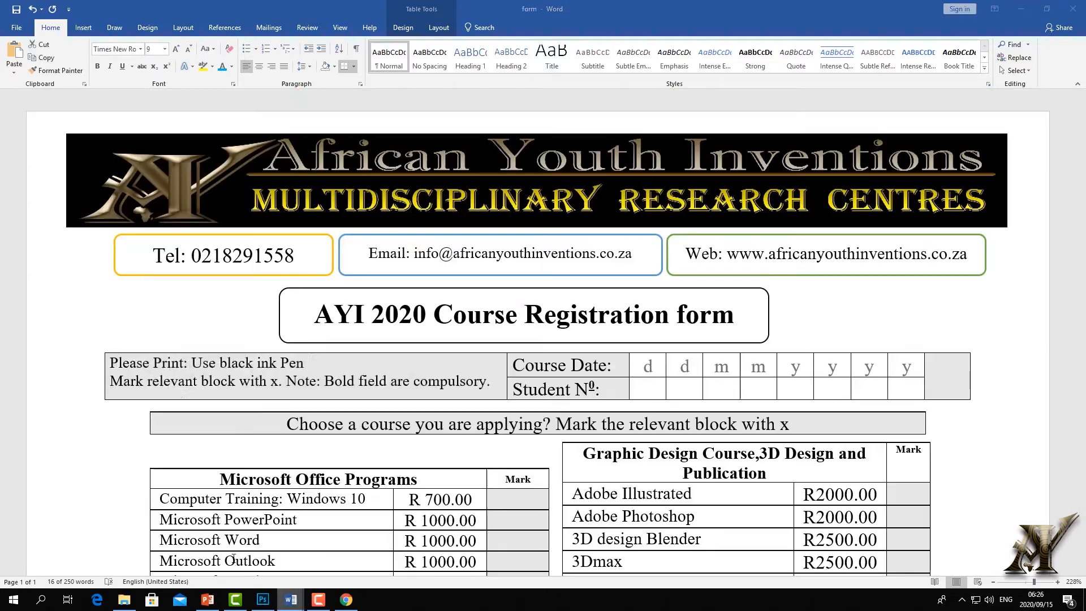
{"action": "mouse_move", "coordinate": [290, 599]}
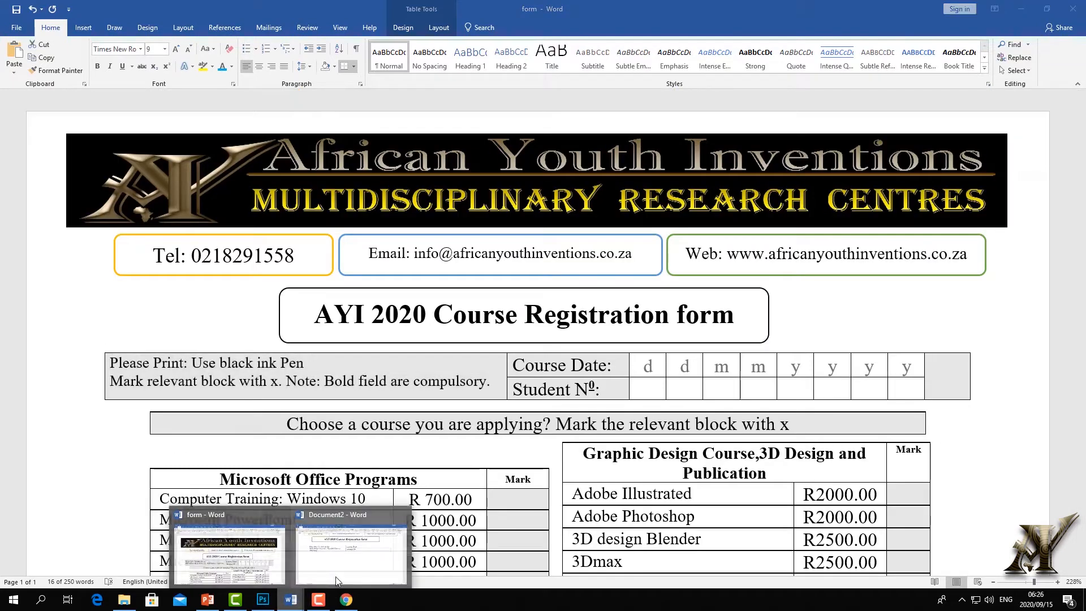
{"action": "left_click", "coordinate": [336, 581]}
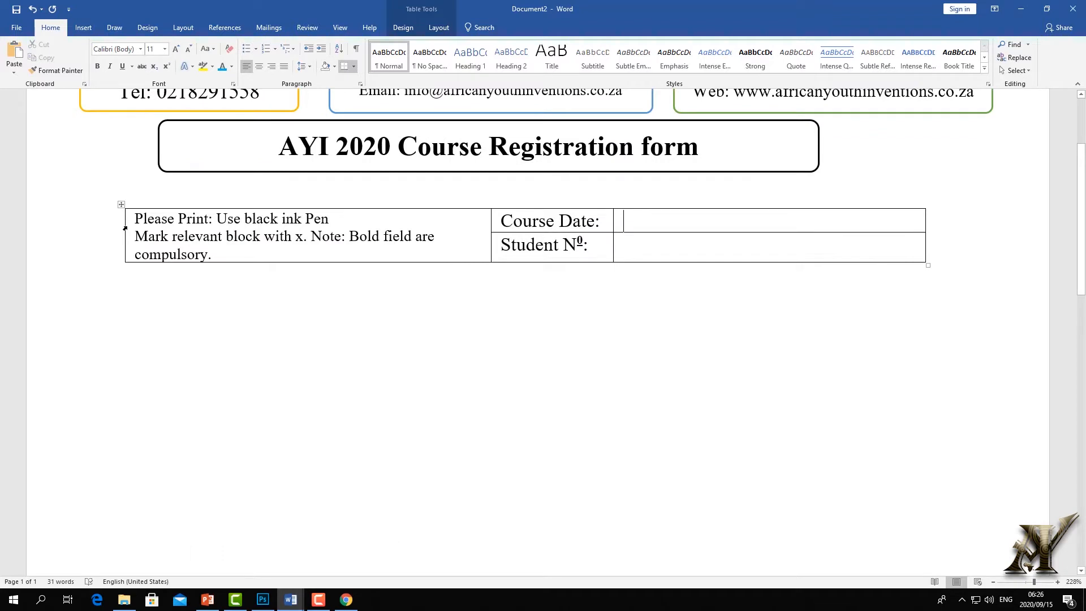
{"action": "left_click_drag", "start_coordinate": [124, 228], "coordinate": [76, 224]}
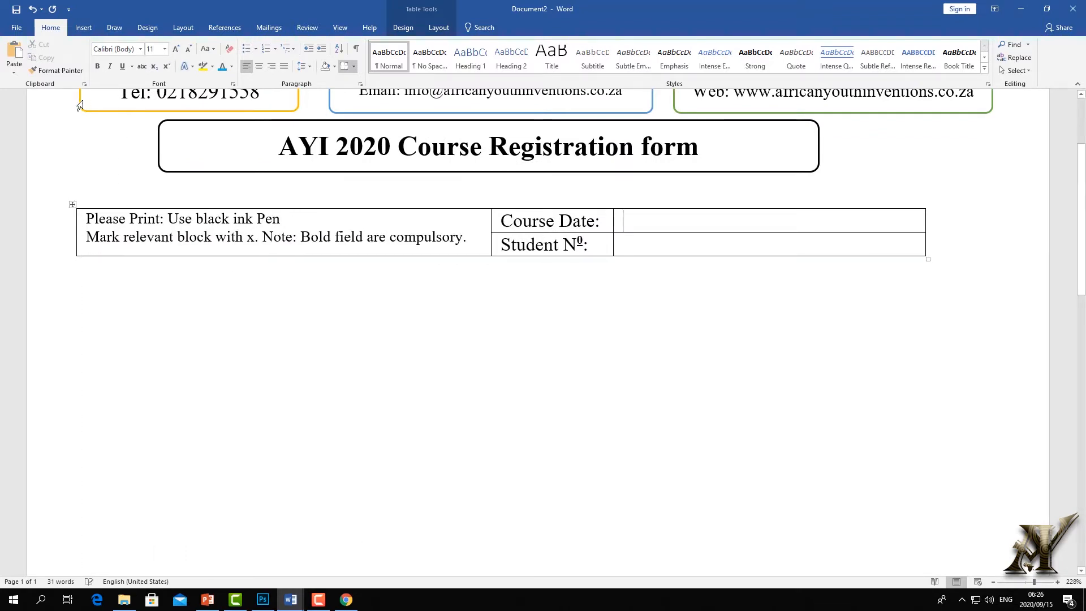
{"action": "scroll", "coordinate": [773, 419], "scroll_direction": "up", "scroll_amount": 3}
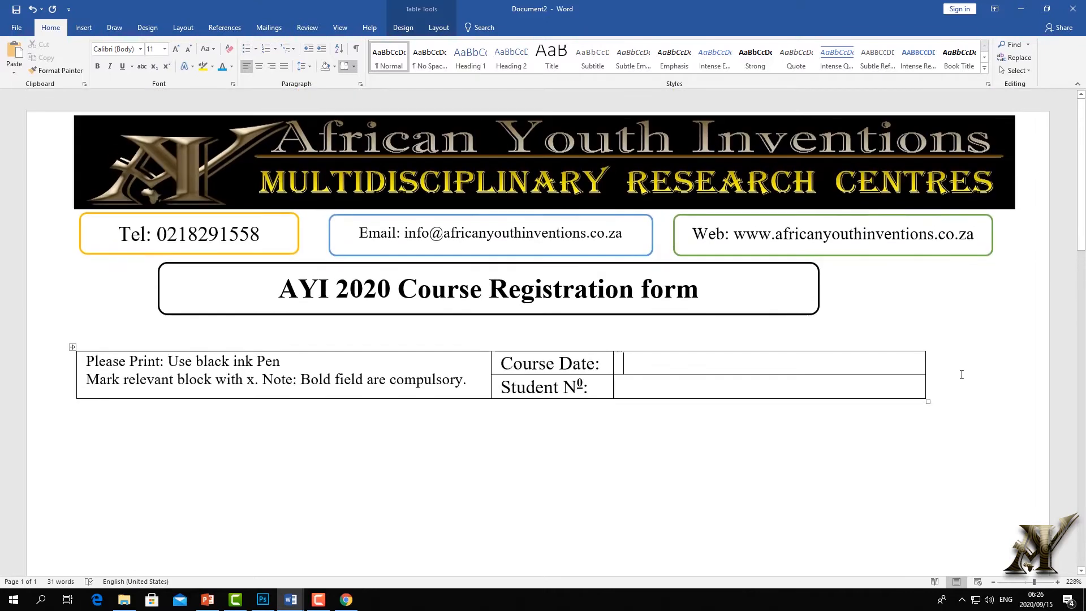
Extend the table's right border to the web address box's right edge and shift both borders of the label column slightly left
{"action": "left_click_drag", "start_coordinate": [924, 364], "coordinate": [997, 355]}
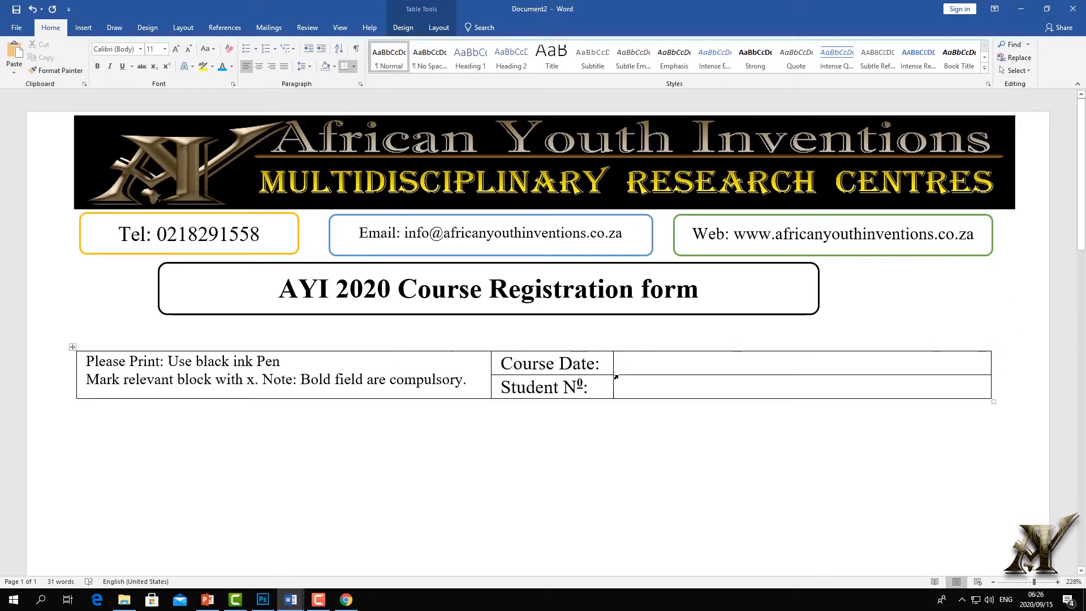
{"action": "left_click_drag", "start_coordinate": [489, 362], "coordinate": [478, 363]}
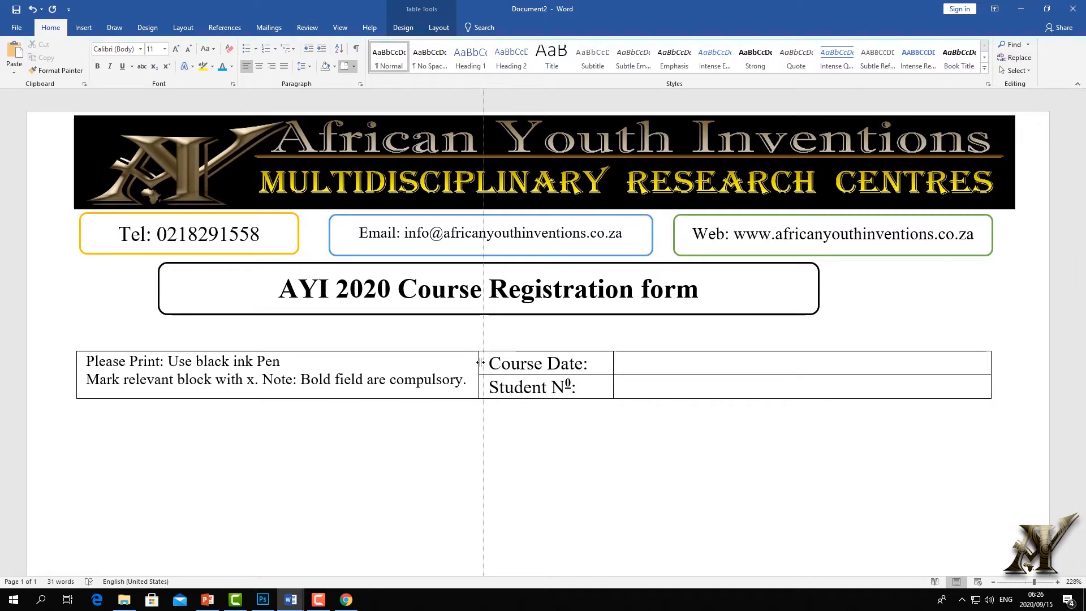
{"action": "left_click_drag", "start_coordinate": [615, 362], "coordinate": [600, 363]}
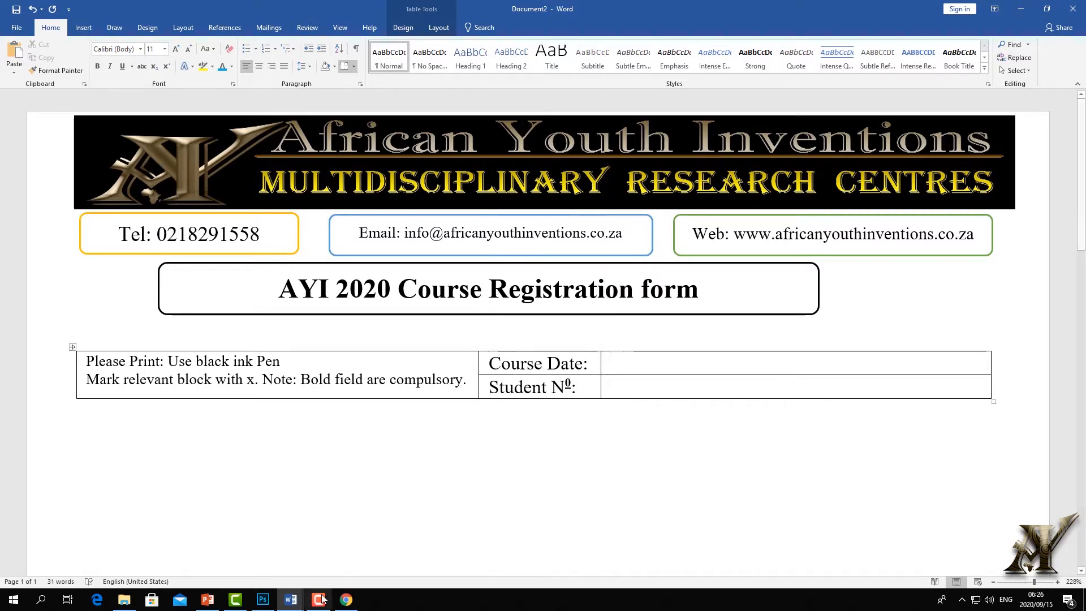
Check how the finished form divides the cells beside Course Date and the student number label
{"action": "left_click", "coordinate": [291, 599]}
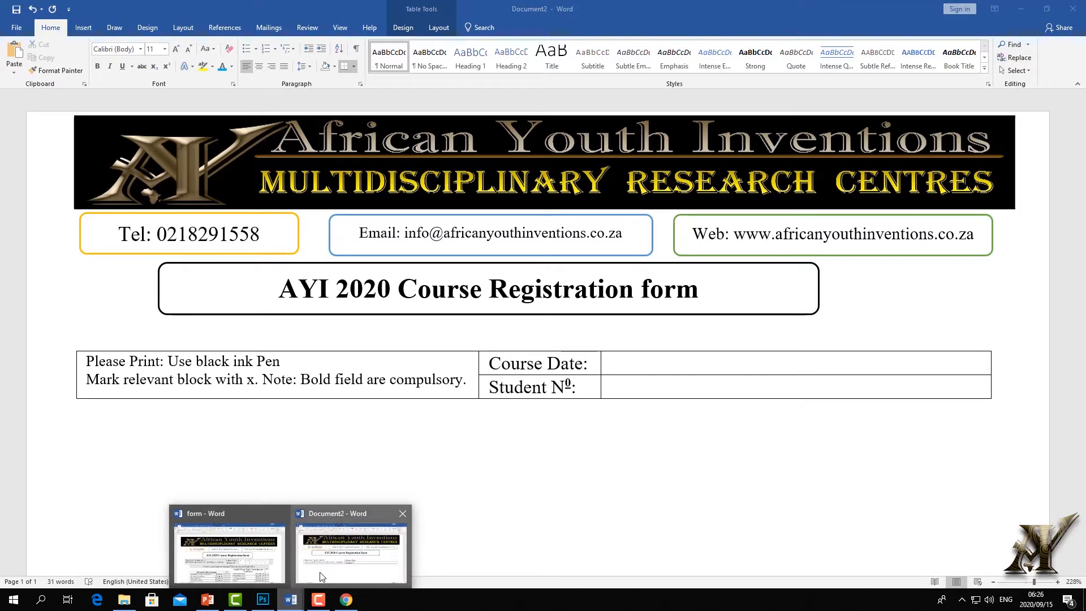
{"action": "left_click", "coordinate": [262, 555]}
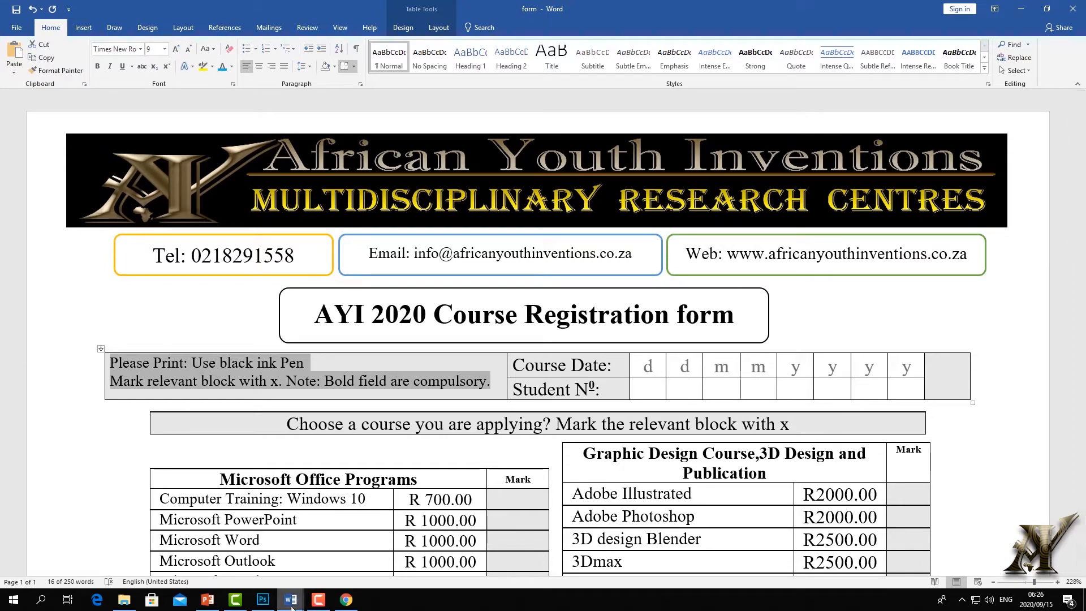
{"action": "mouse_move", "coordinate": [291, 599]}
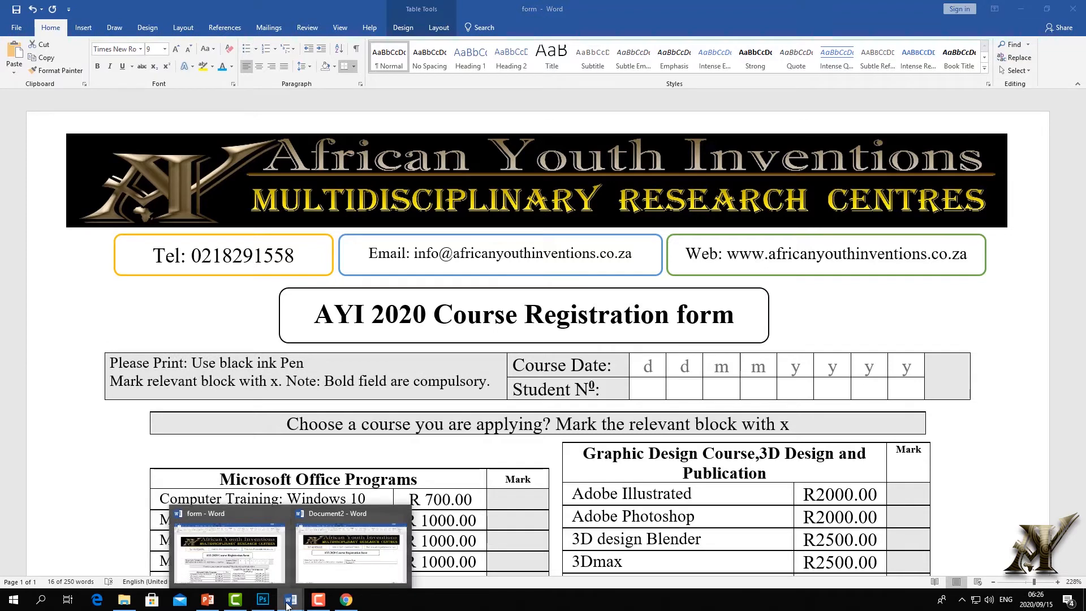
{"action": "left_click", "coordinate": [362, 560]}
{"action": "left_click_drag", "start_coordinate": [933, 388], "coordinate": [751, 363]}
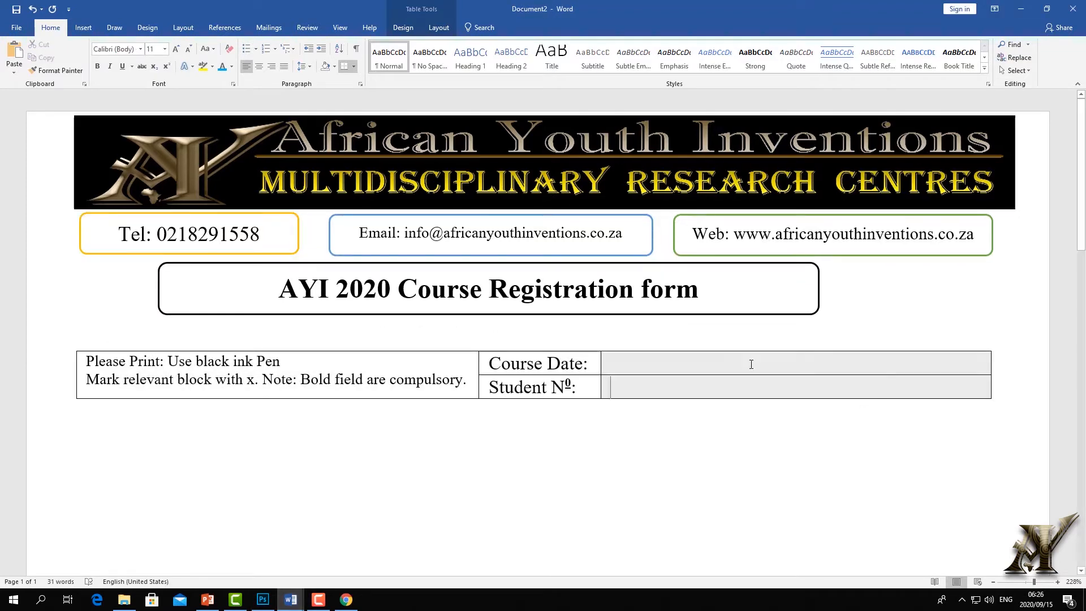
{"action": "left_click", "coordinate": [439, 27]}
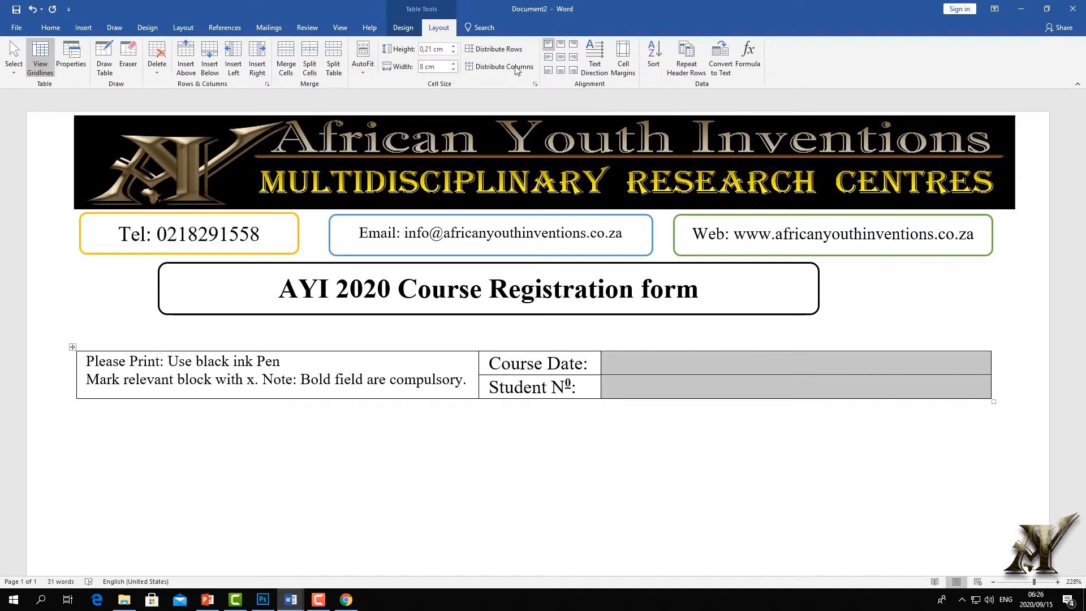
{"action": "left_click", "coordinate": [308, 68]}
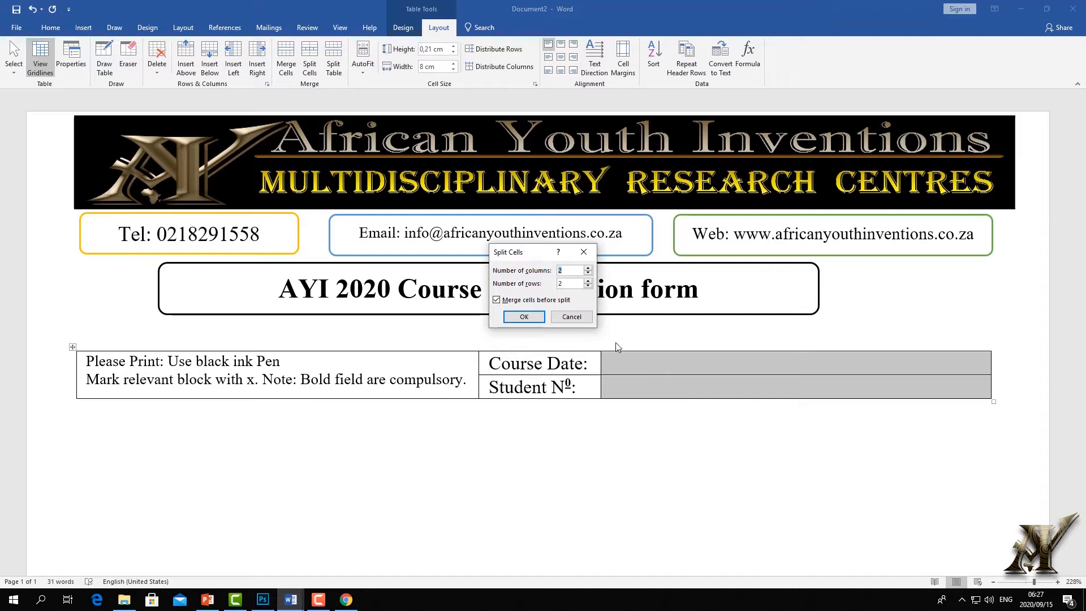
{"action": "mouse_move", "coordinate": [291, 599]}
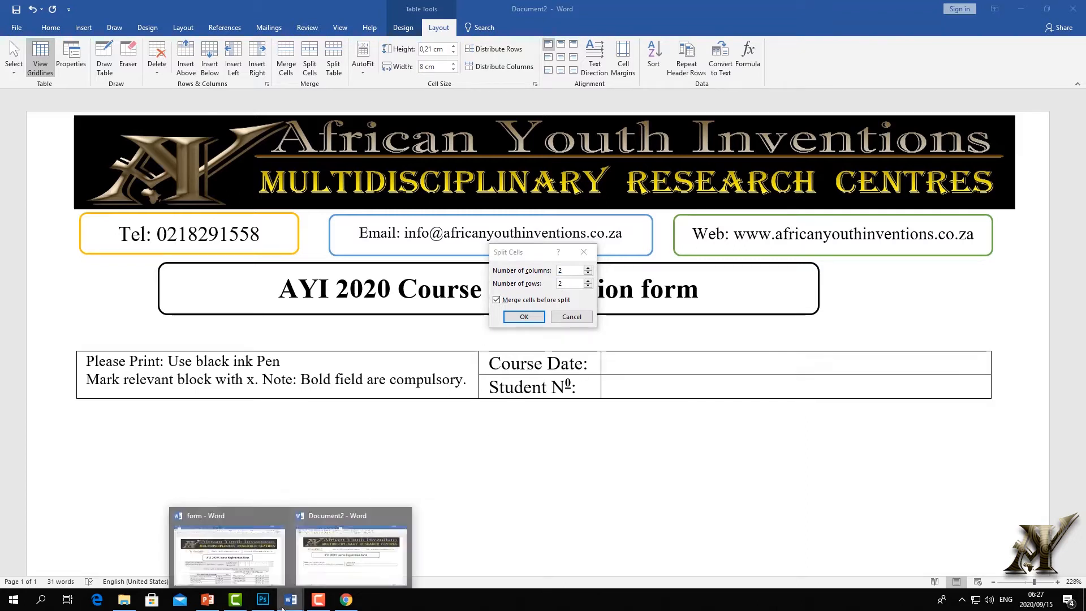
{"action": "left_click", "coordinate": [243, 573]}
{"action": "left_click", "coordinate": [291, 599]}
{"action": "left_click", "coordinate": [271, 570]}
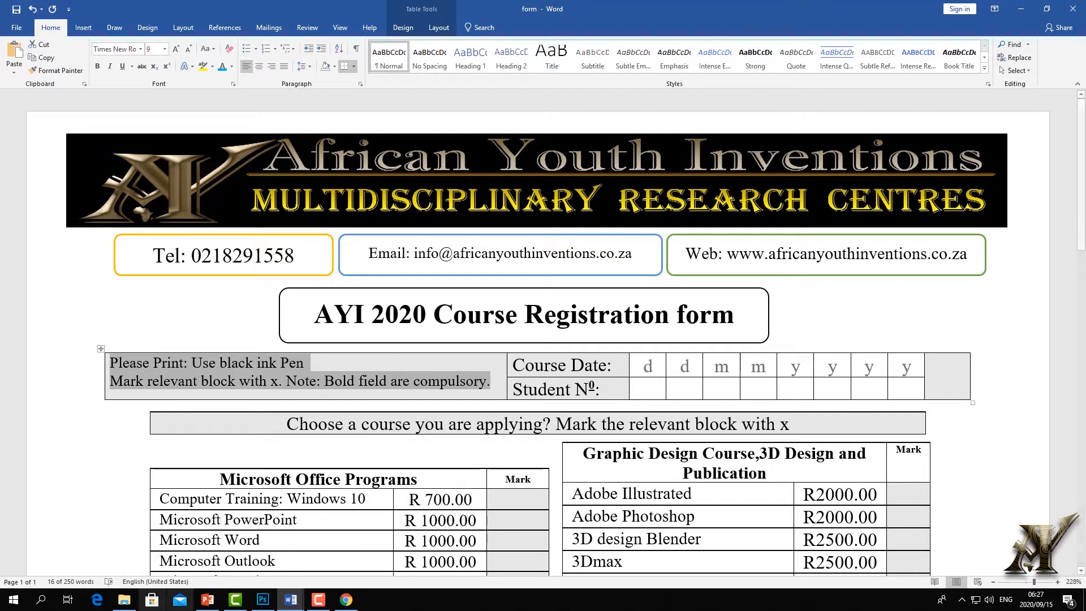
{"action": "mouse_move", "coordinate": [276, 607]}
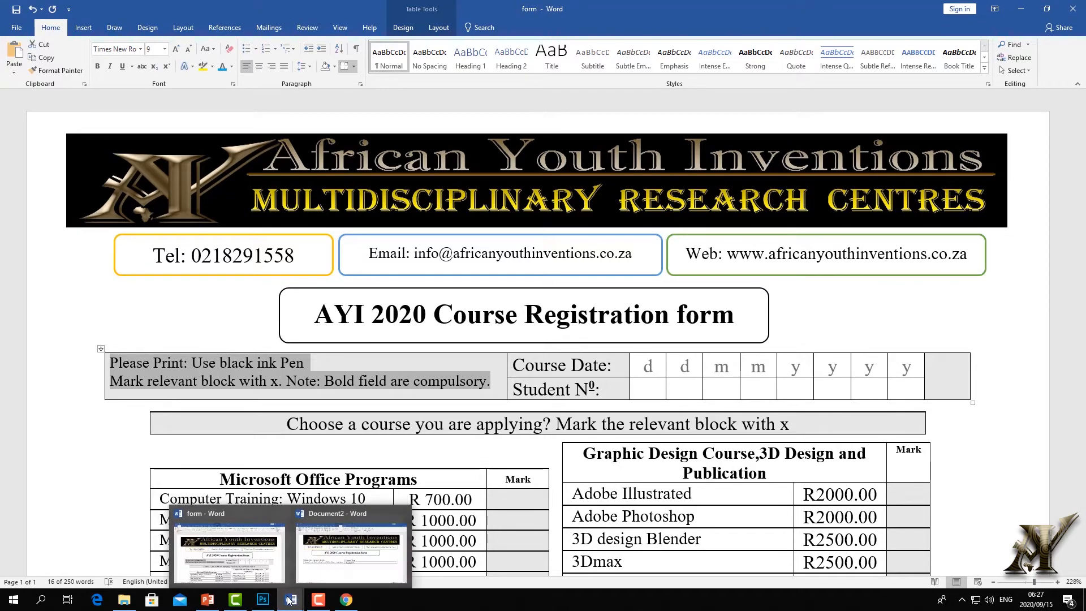
{"action": "left_click", "coordinate": [308, 546]}
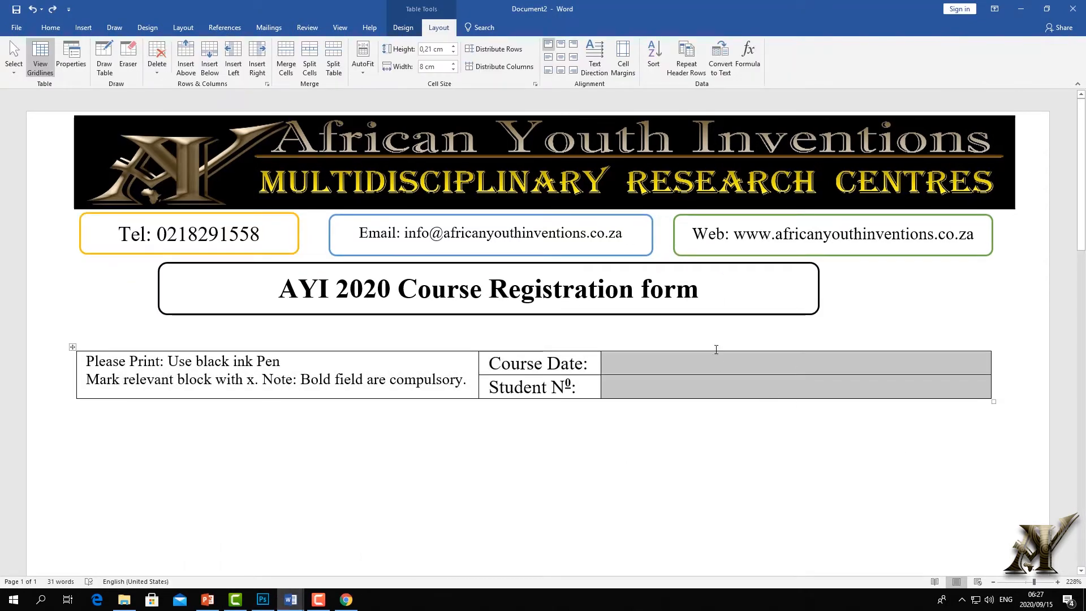
{"action": "left_click", "coordinate": [708, 324]}
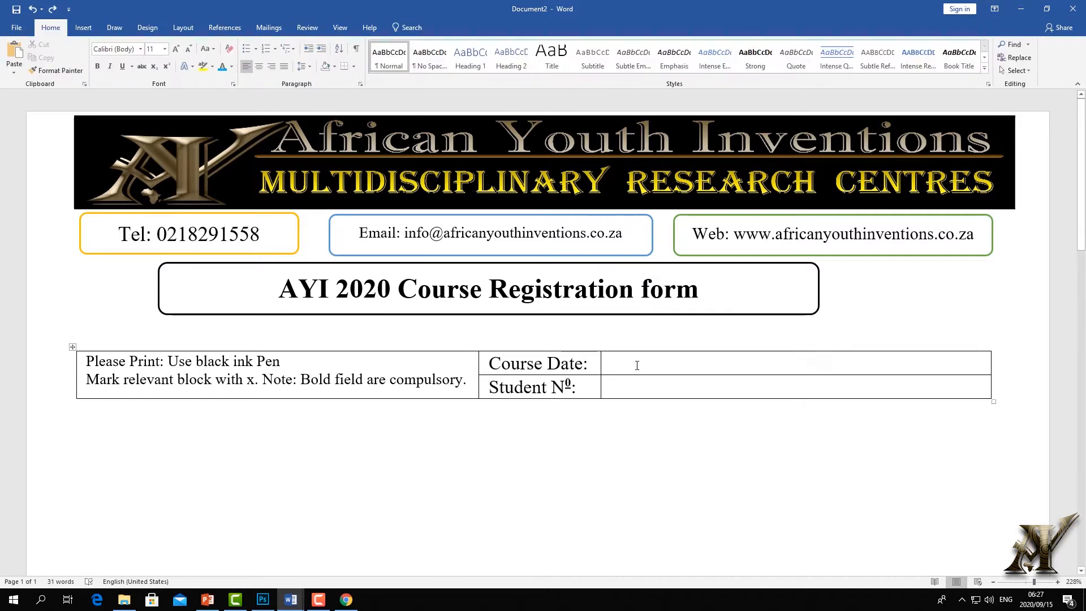
Split the two empty cells beside Course Date and the student number label into nine columns and two rows
{"action": "left_click", "coordinate": [739, 383]}
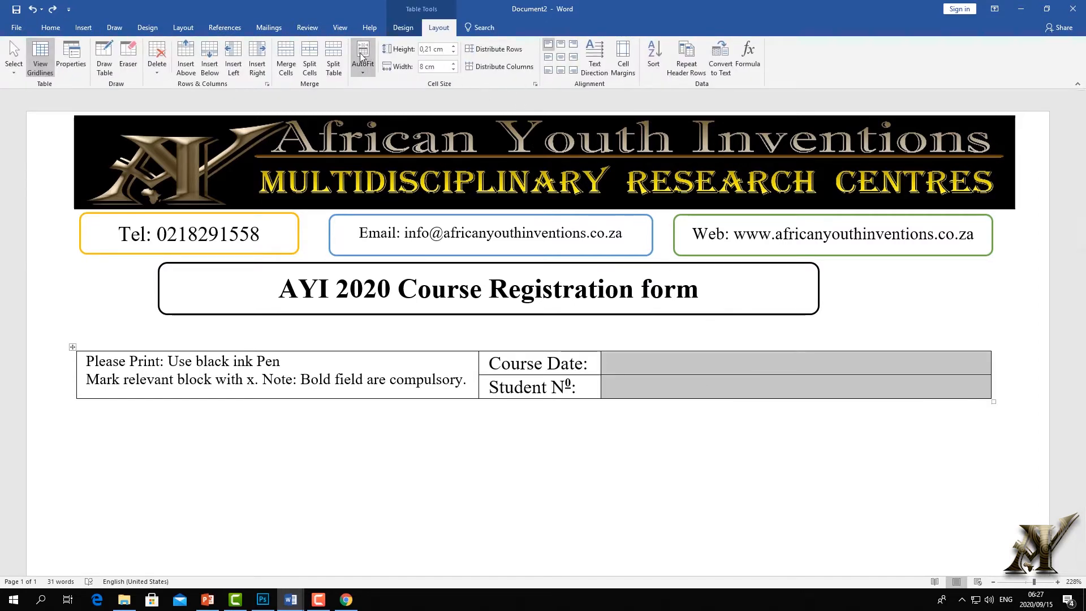
{"action": "left_click", "coordinate": [309, 65]}
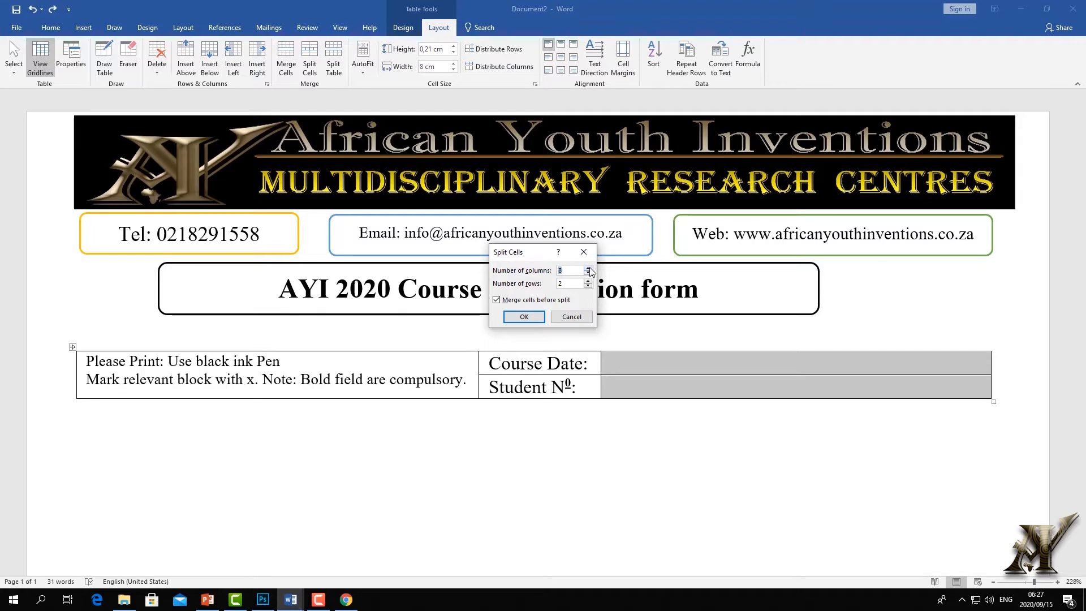
{"action": "left_click", "coordinate": [524, 317]}
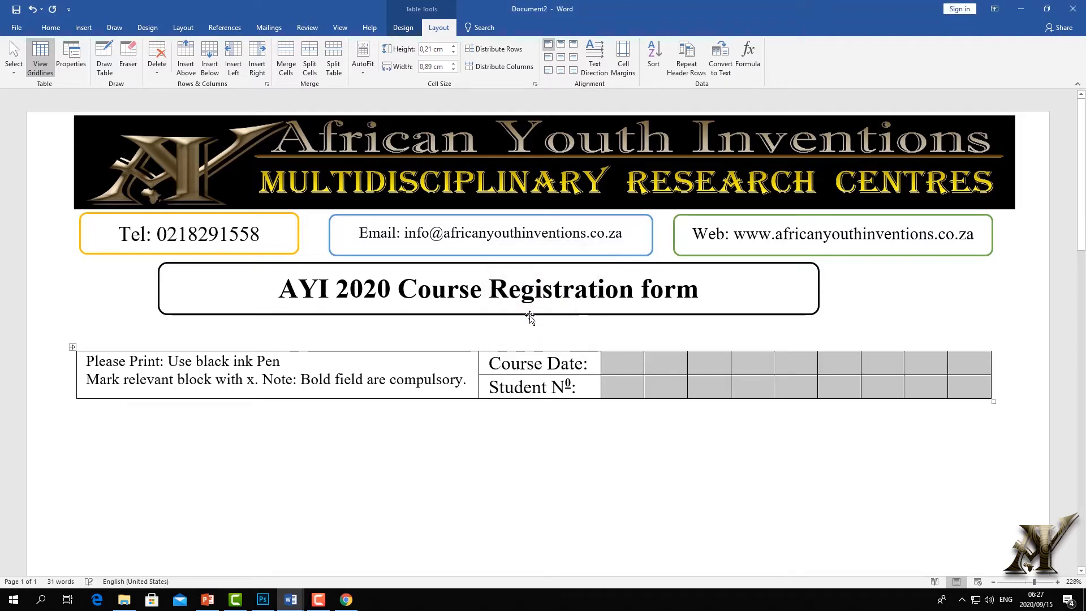
{"action": "left_click", "coordinate": [466, 544]}
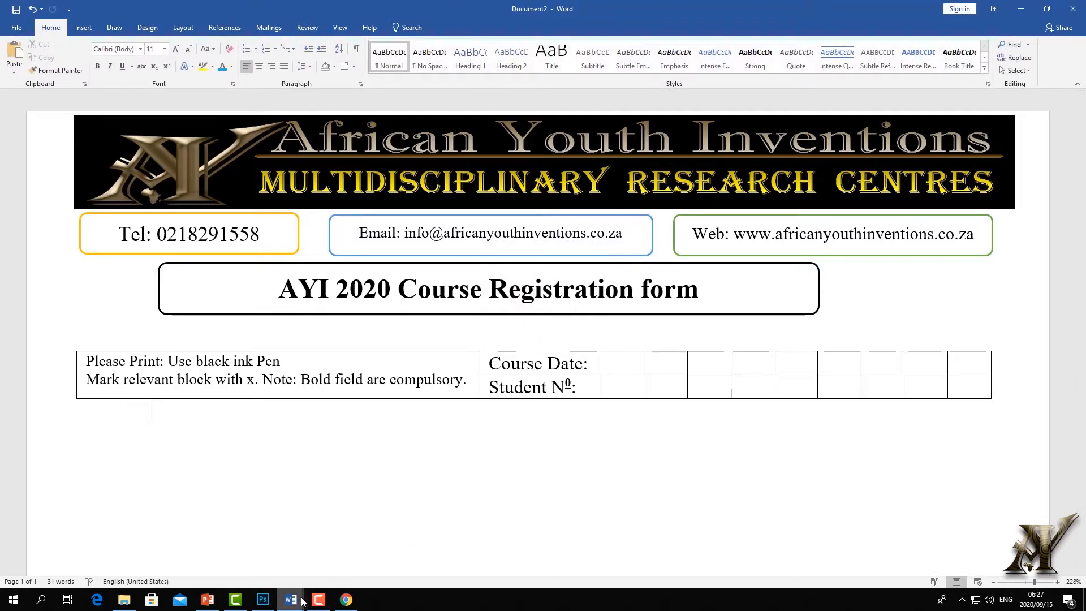
Check the last column in the finished form and erase the line between the new table's two last-column cells to join them
{"action": "mouse_move", "coordinate": [290, 600]}
{"action": "left_click", "coordinate": [261, 566]}
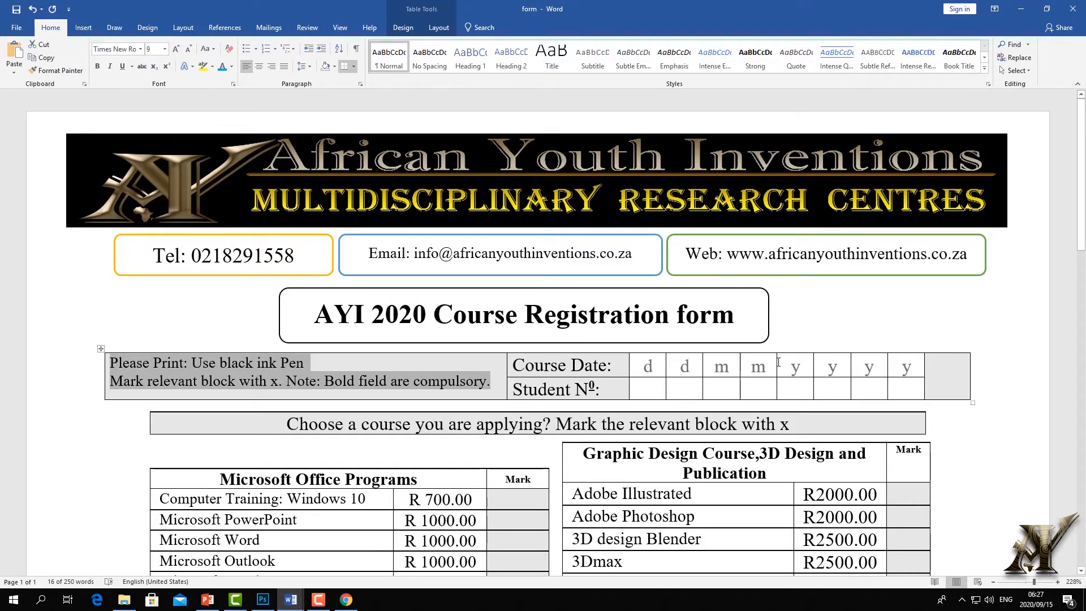
{"action": "left_click", "coordinate": [291, 601]}
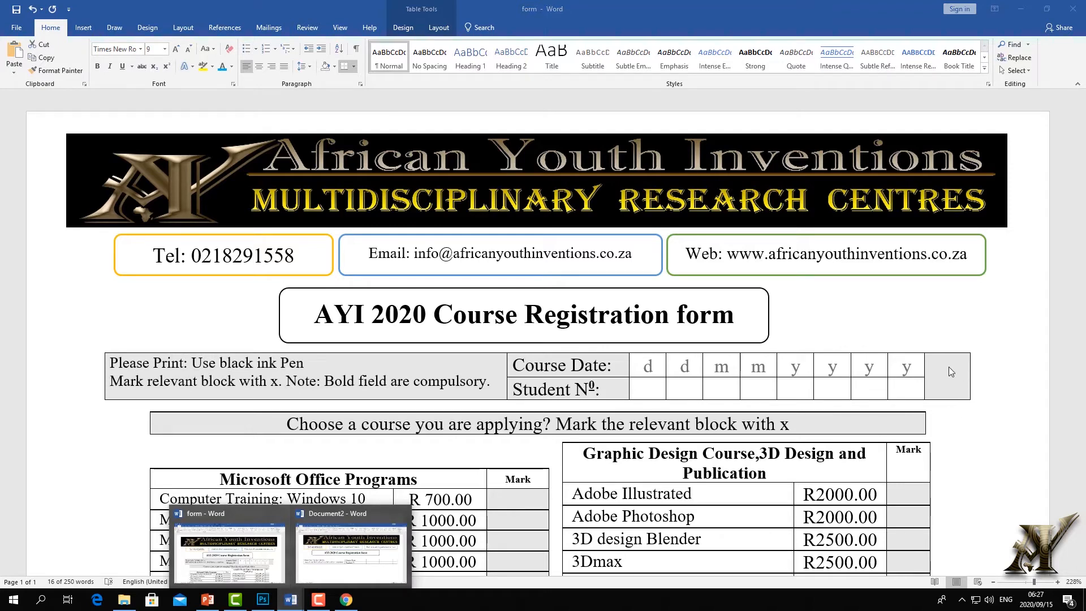
{"action": "left_click", "coordinate": [232, 555]}
{"action": "left_click", "coordinate": [291, 599]}
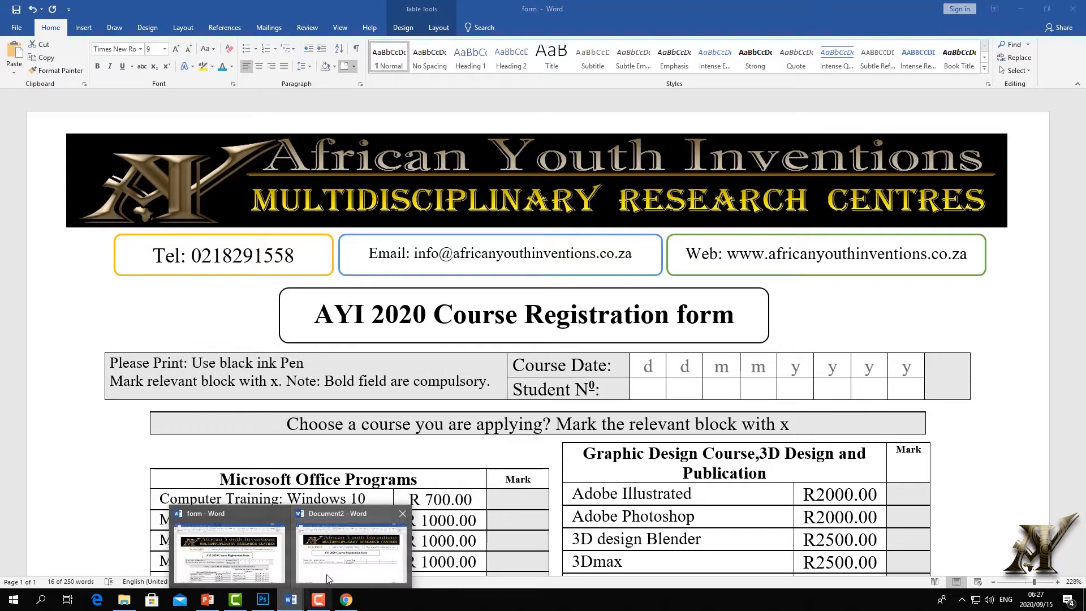
{"action": "left_click", "coordinate": [372, 560]}
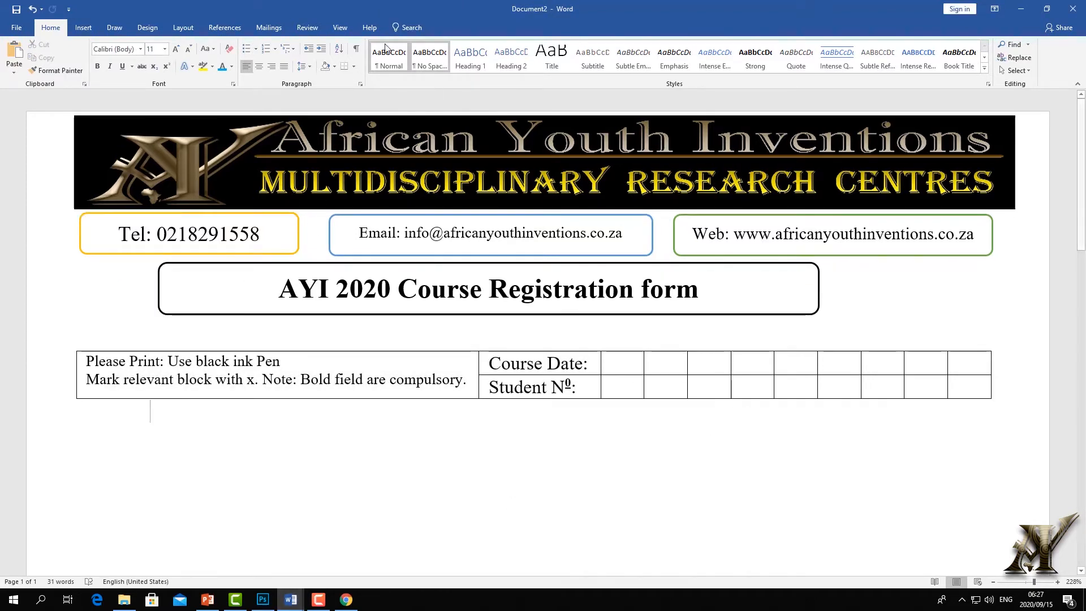
{"action": "left_click", "coordinate": [72, 346]}
{"action": "left_click", "coordinate": [444, 29]}
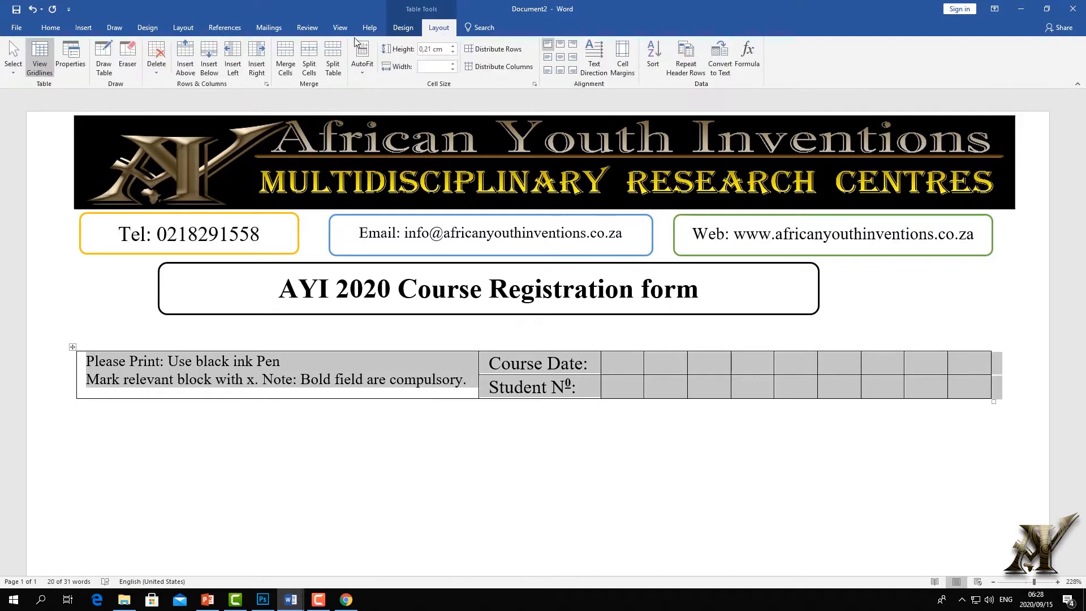
{"action": "left_click", "coordinate": [129, 56]}
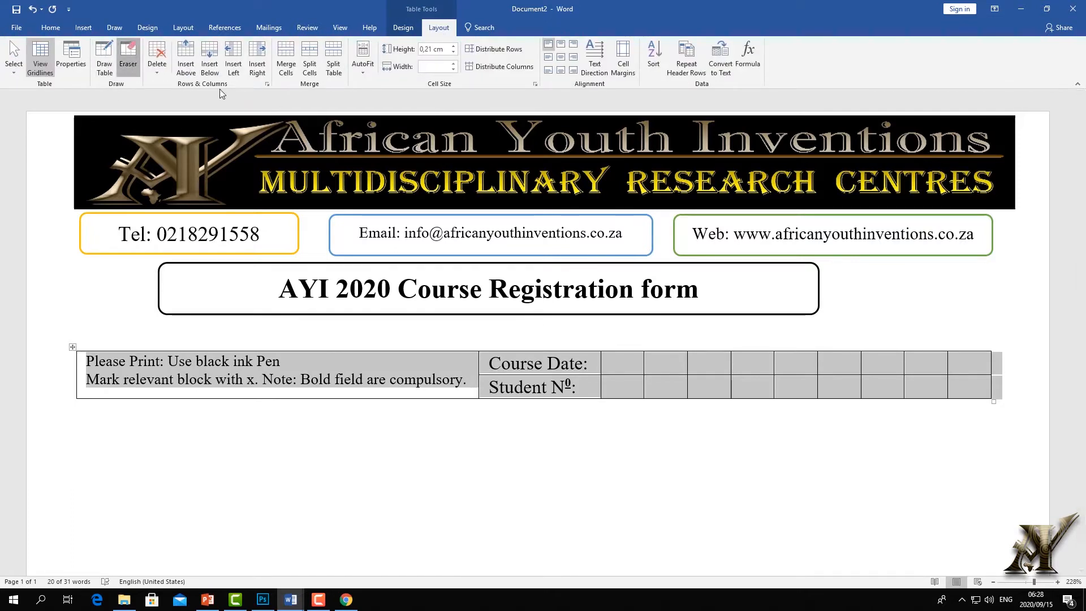
{"action": "left_click", "coordinate": [966, 371]}
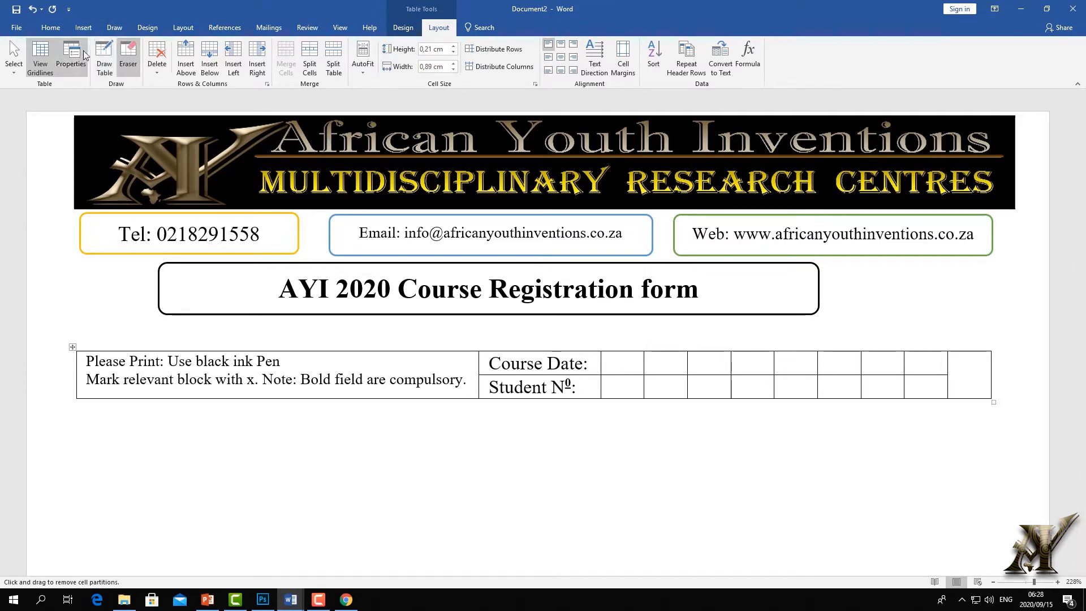
{"action": "left_click", "coordinate": [130, 57]}
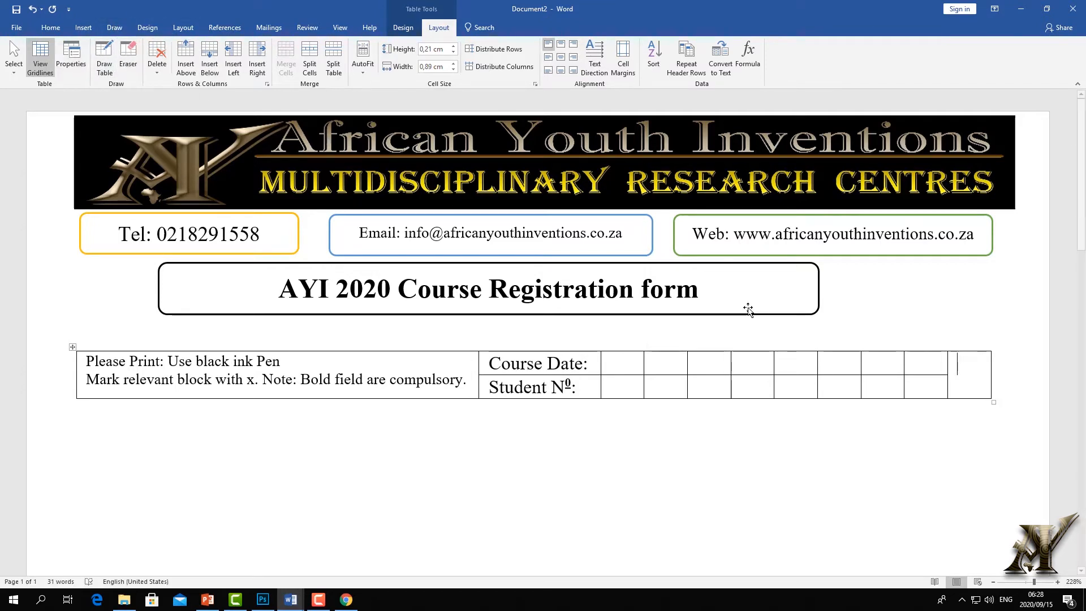
Enter the date placeholders d, d, m, m, y, y, y, y in the eight cells beside Course Date, one letter per cell
{"action": "type", "text": "d"}
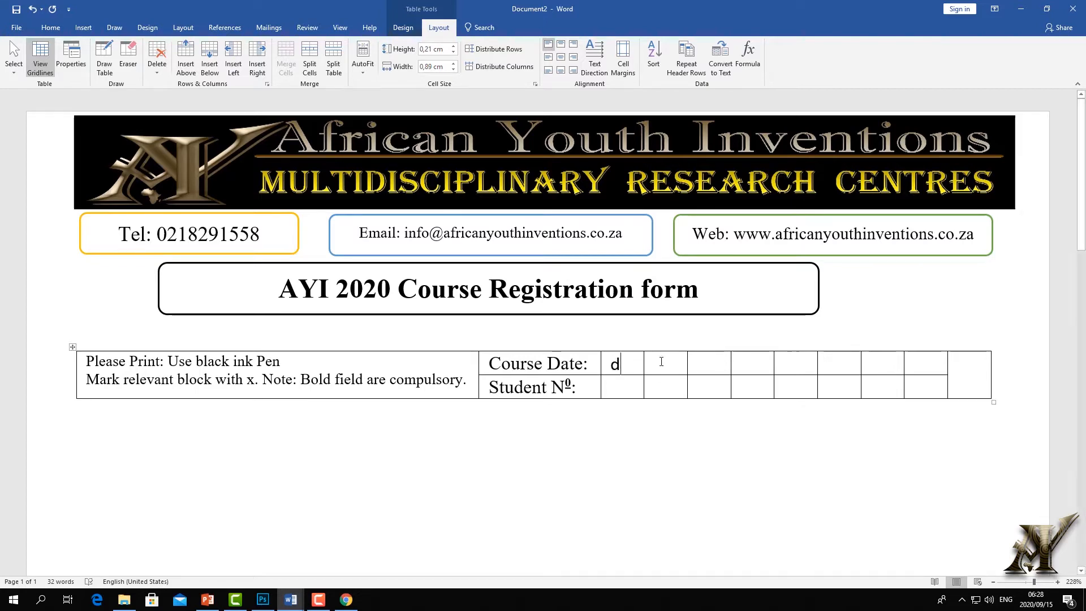
{"action": "type", "text": "d"}
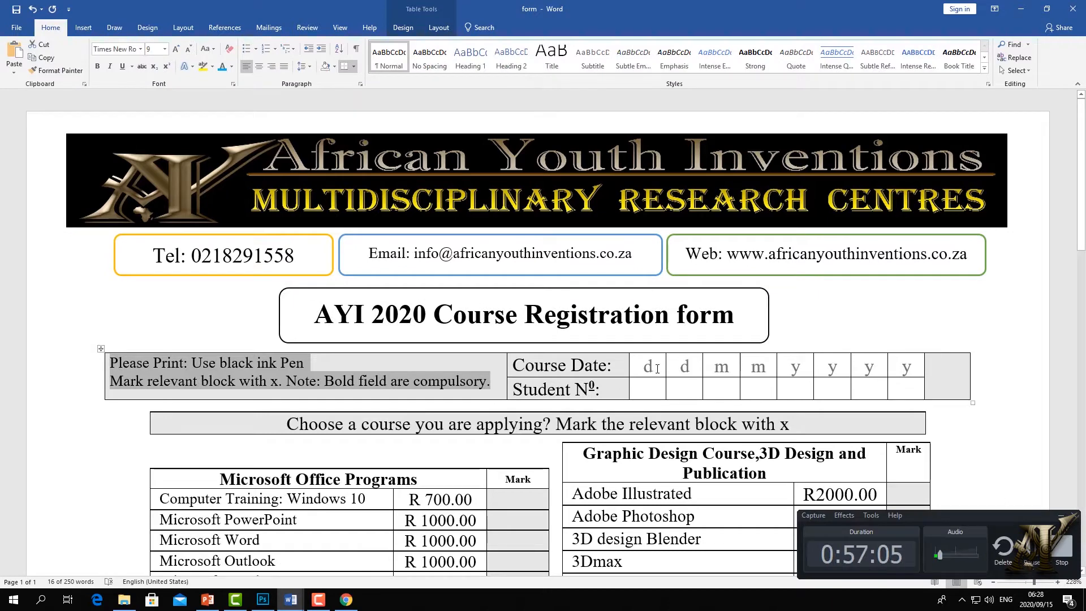
{"action": "left_click", "coordinate": [1061, 516]}
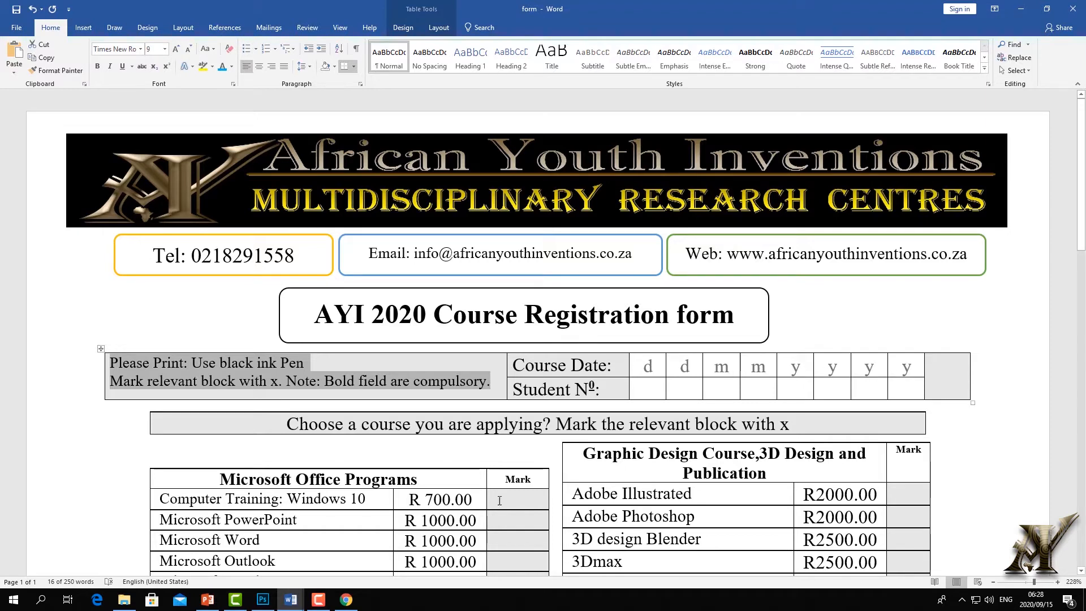
{"action": "mouse_move", "coordinate": [290, 599]}
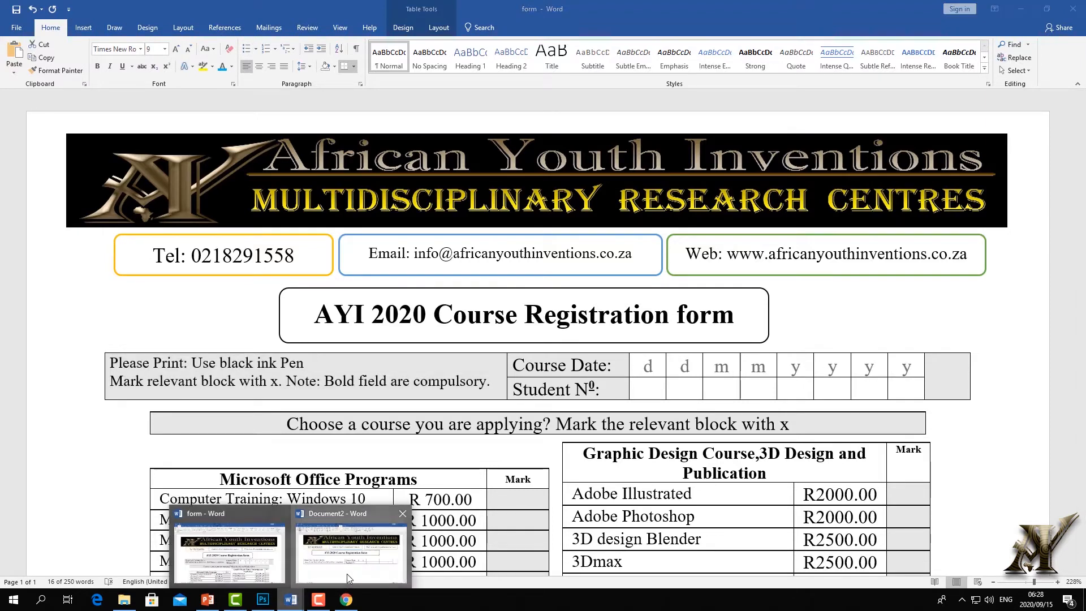
{"action": "left_click", "coordinate": [347, 573]}
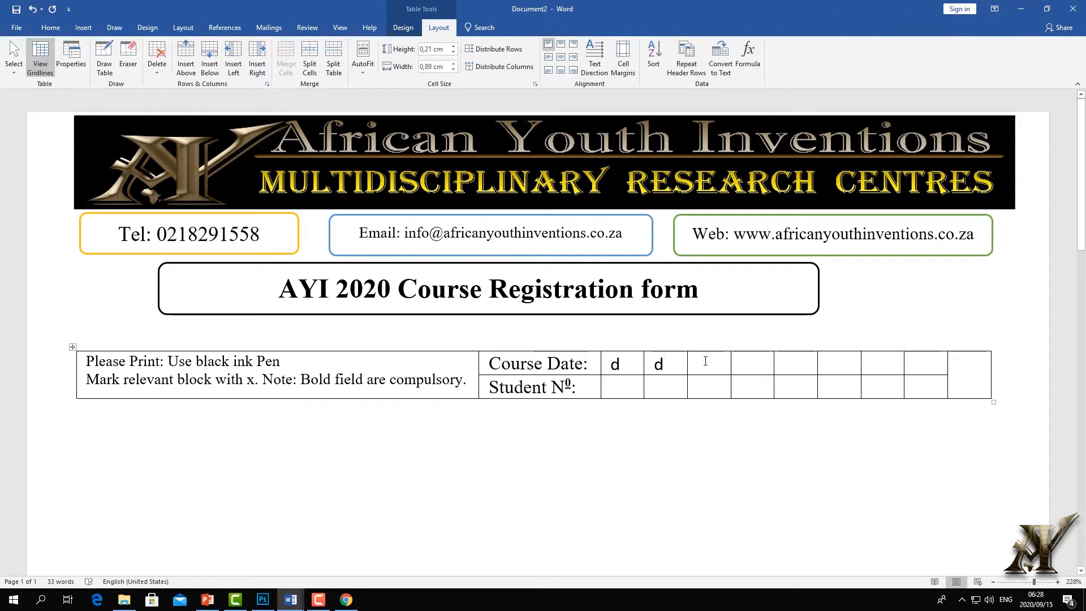
{"action": "type", "text": "m"}
{"action": "left_click", "coordinate": [752, 370]}
{"action": "type", "text": "m"}
{"action": "left_click", "coordinate": [788, 362]}
{"action": "left_click", "coordinate": [789, 365]}
{"action": "type", "text": "yy"}
{"action": "left_click", "coordinate": [876, 365]}
{"action": "type", "text": "yy"}
Colour the eight date placeholder letters light grey and compare them with the finished form
{"action": "left_click_drag", "start_coordinate": [919, 365], "coordinate": [614, 366]}
{"action": "left_click", "coordinate": [49, 28]}
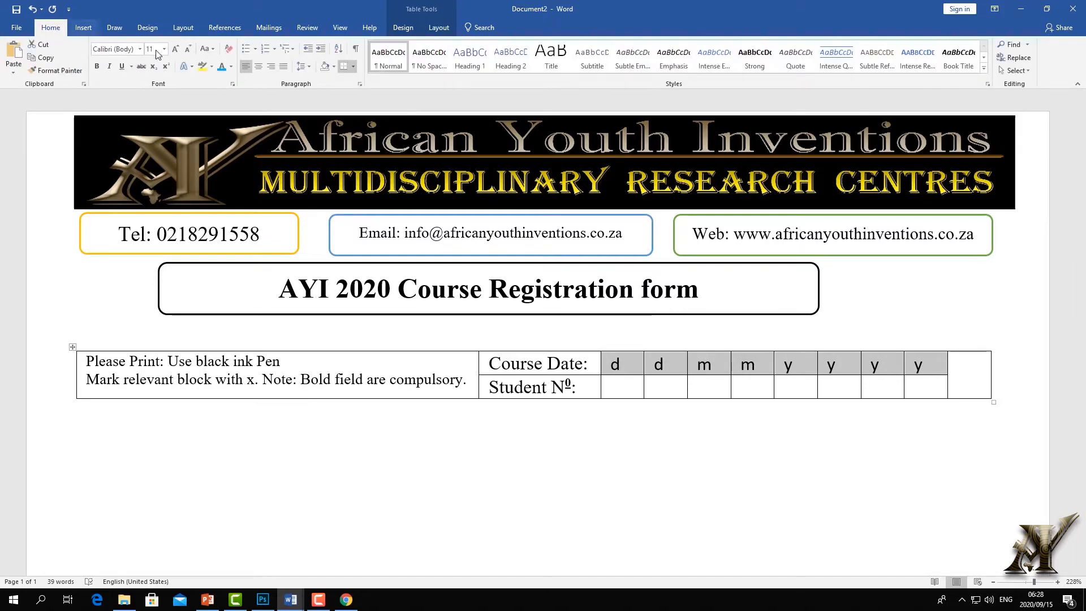
{"action": "left_click", "coordinate": [231, 66]}
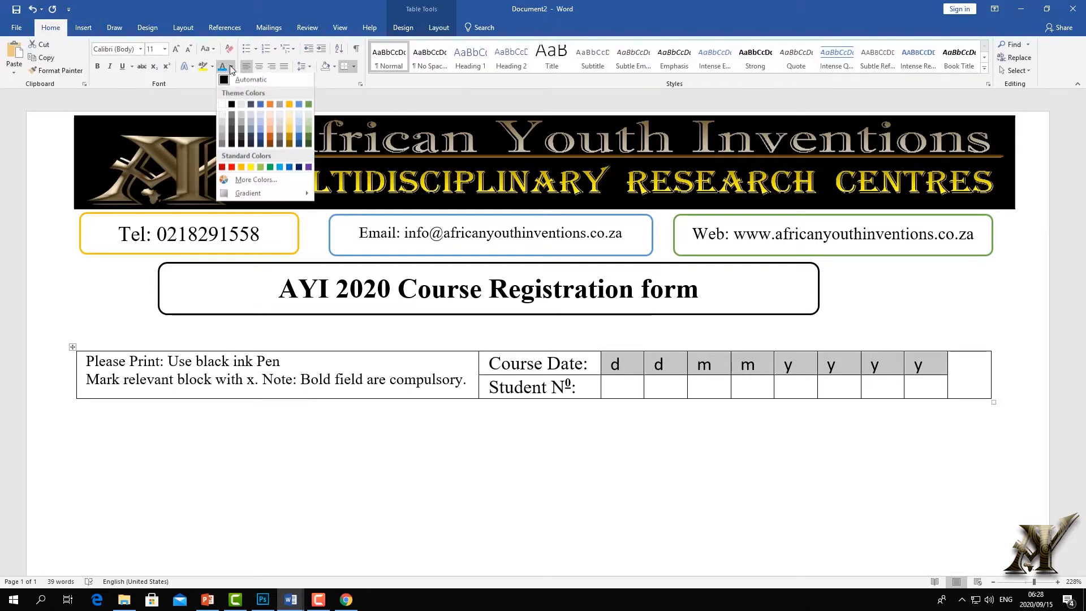
{"action": "left_click", "coordinate": [242, 118]}
{"action": "left_click", "coordinate": [640, 414]}
{"action": "left_click", "coordinate": [290, 599]}
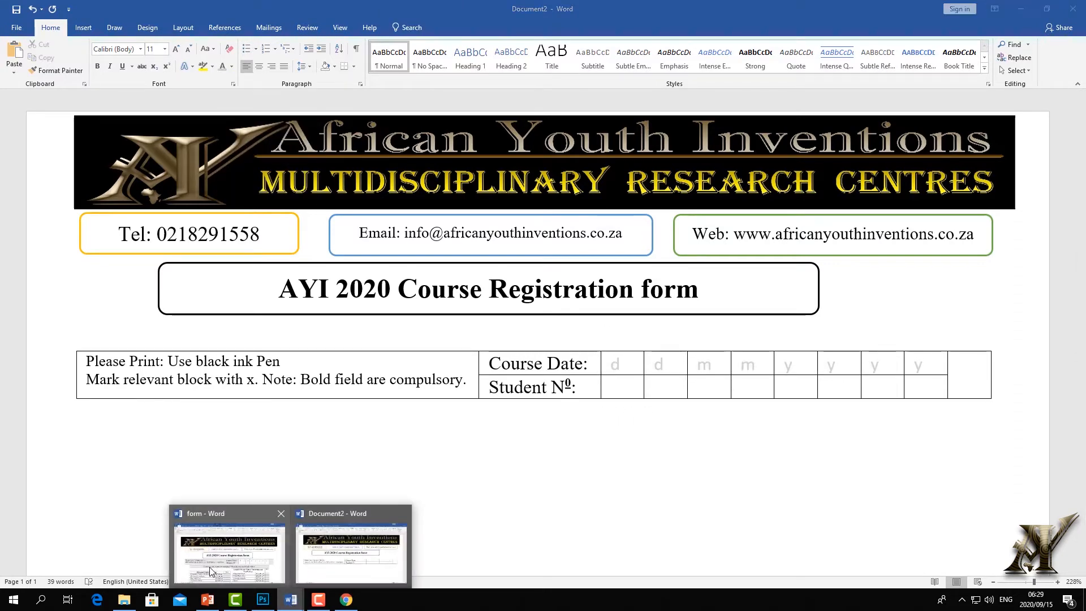
{"action": "left_click", "coordinate": [212, 568]}
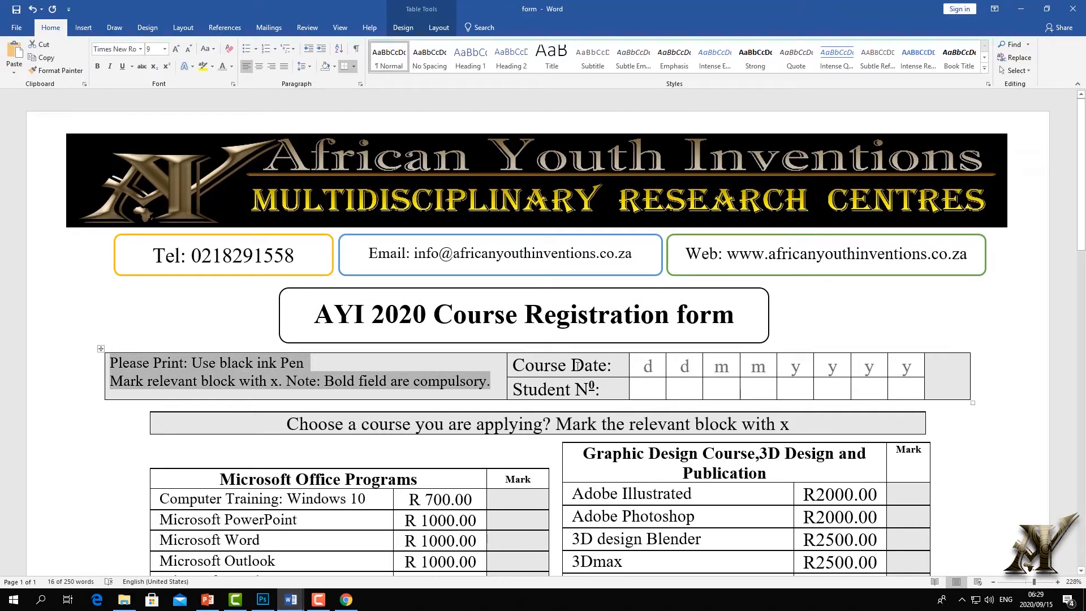
Switch to the new document and shade the instructions, Course Date and student number label cells grey
{"action": "left_click", "coordinate": [291, 600]}
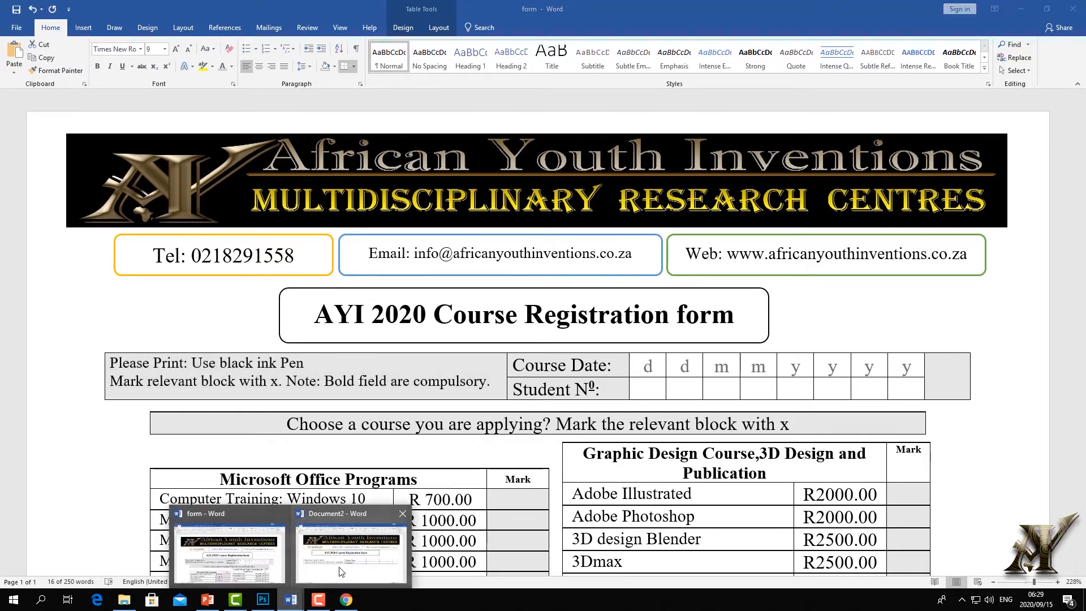
{"action": "left_click", "coordinate": [354, 560]}
{"action": "left_click_drag", "start_coordinate": [588, 393], "coordinate": [227, 373]}
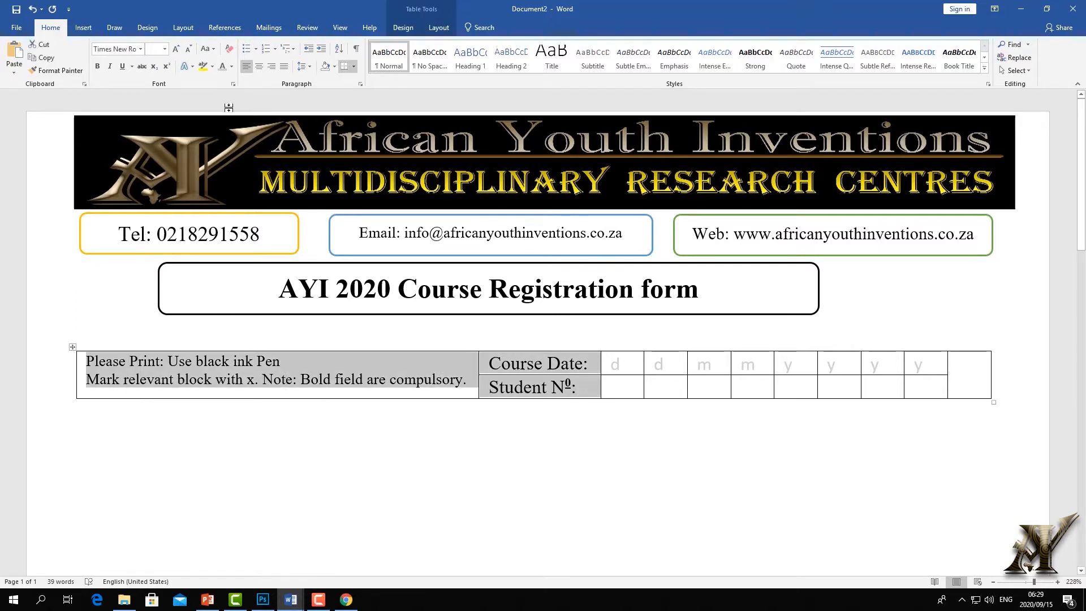
{"action": "left_click", "coordinate": [231, 66]}
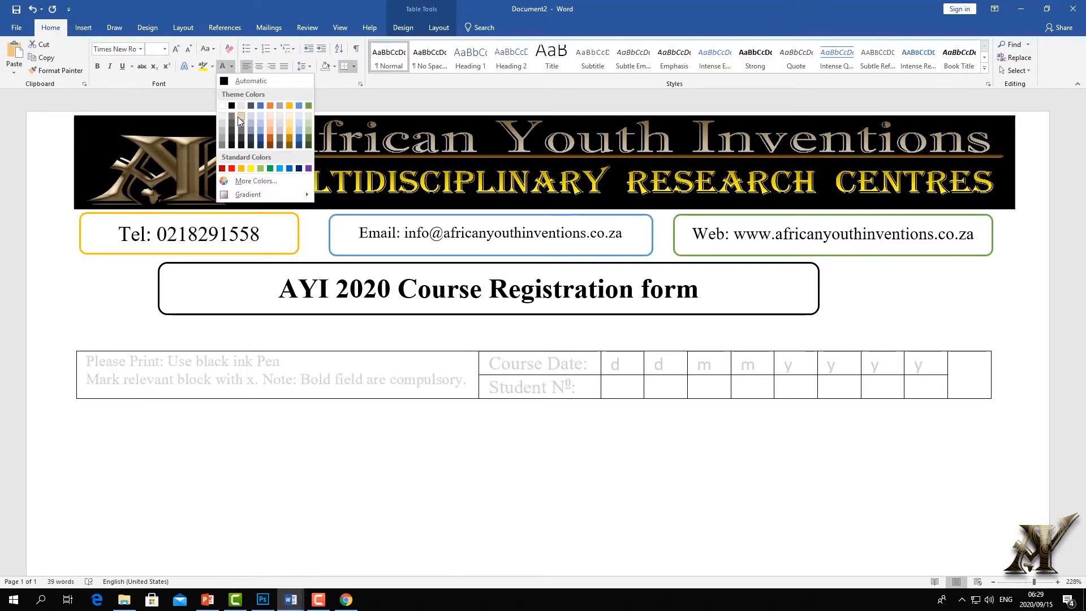
{"action": "left_click", "coordinate": [335, 67]}
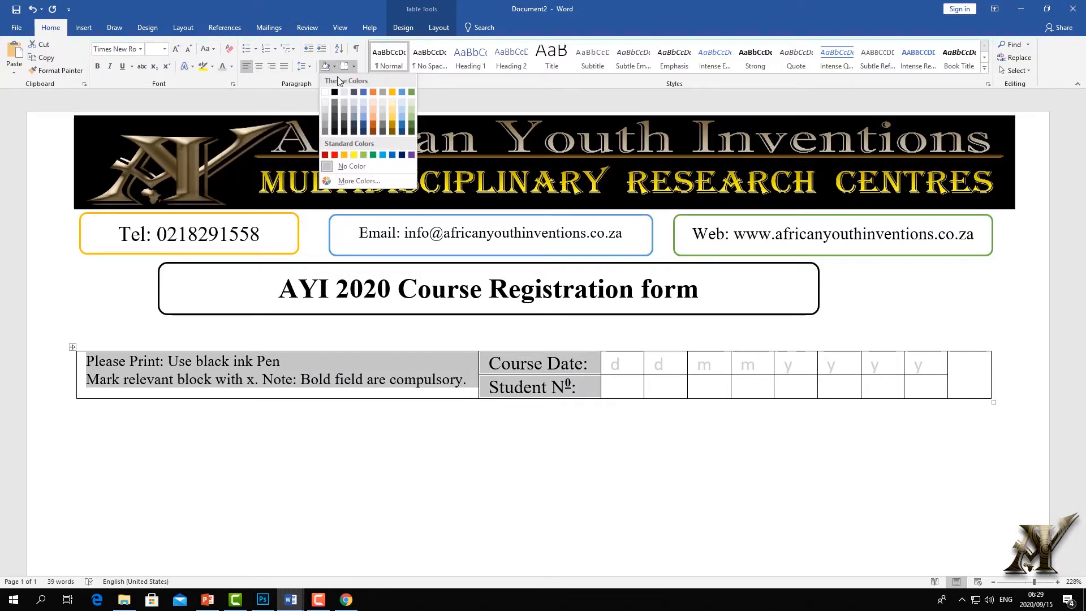
{"action": "left_click", "coordinate": [325, 118]}
{"action": "left_click", "coordinate": [491, 505]}
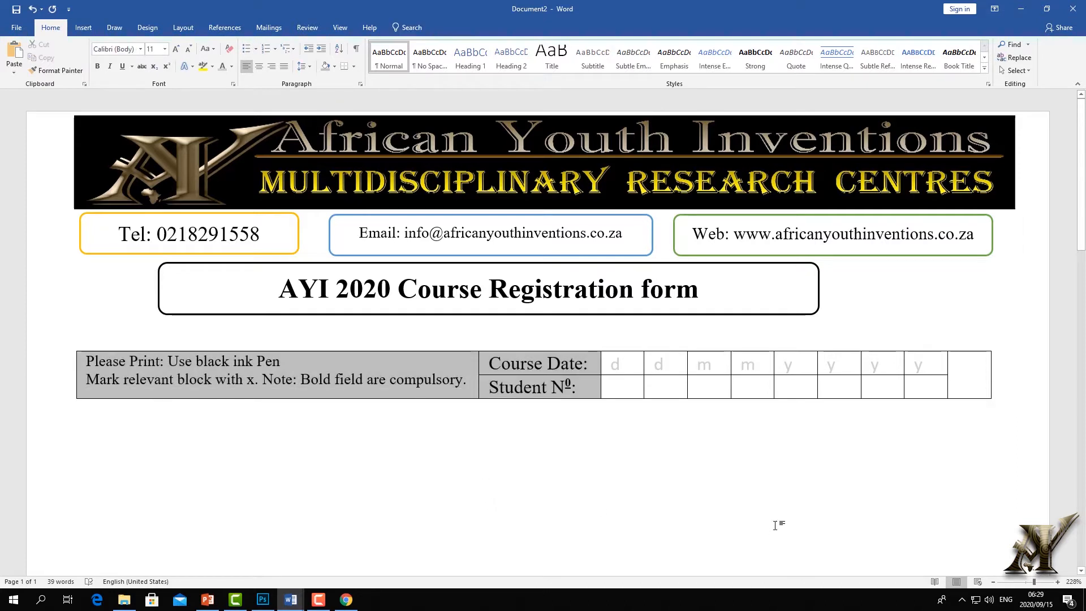
Shade the empty merged cell in the table's last column with the same grey
{"action": "left_click", "coordinate": [902, 388]}
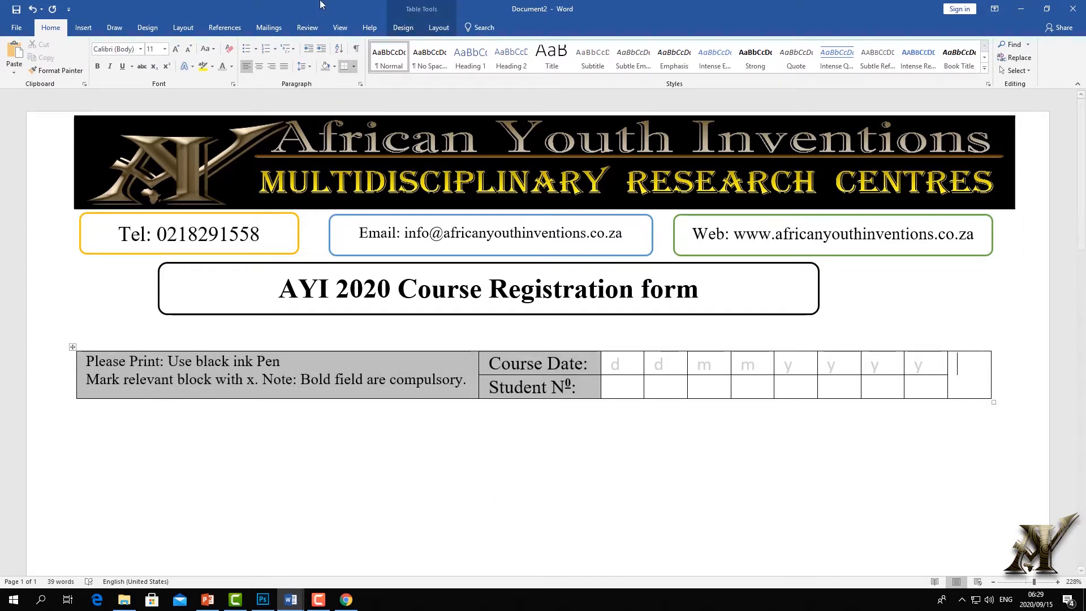
{"action": "left_click", "coordinate": [624, 408]}
{"action": "left_click", "coordinate": [497, 320]}
{"action": "left_click", "coordinate": [328, 334]}
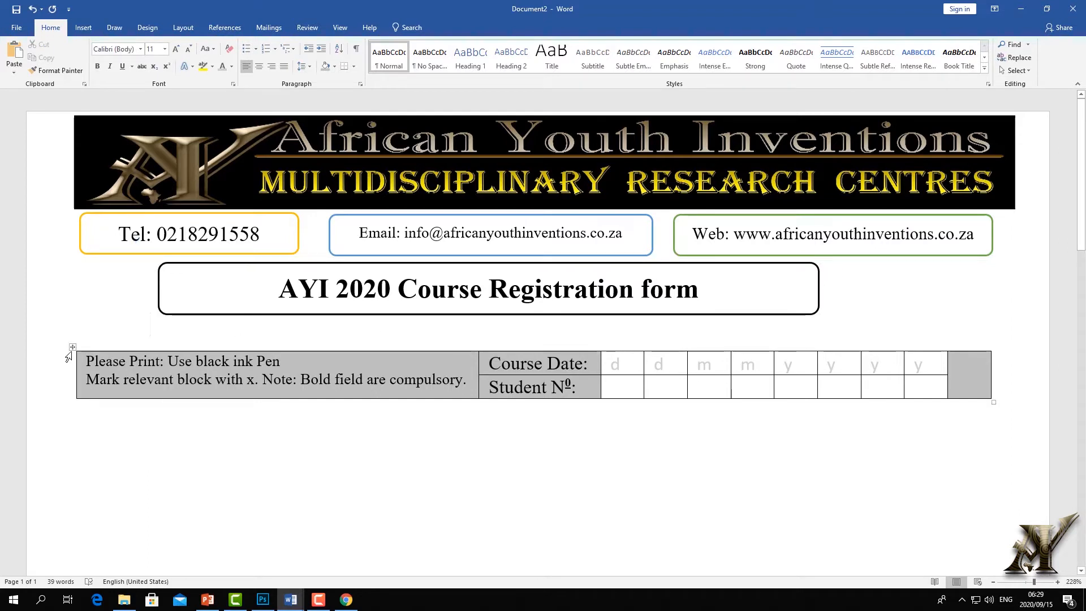
Move the table and title box up to close the gap, and shift the three contact boxes directly beneath the banner
{"action": "left_click", "coordinate": [74, 328]}
{"action": "left_click", "coordinate": [120, 343]}
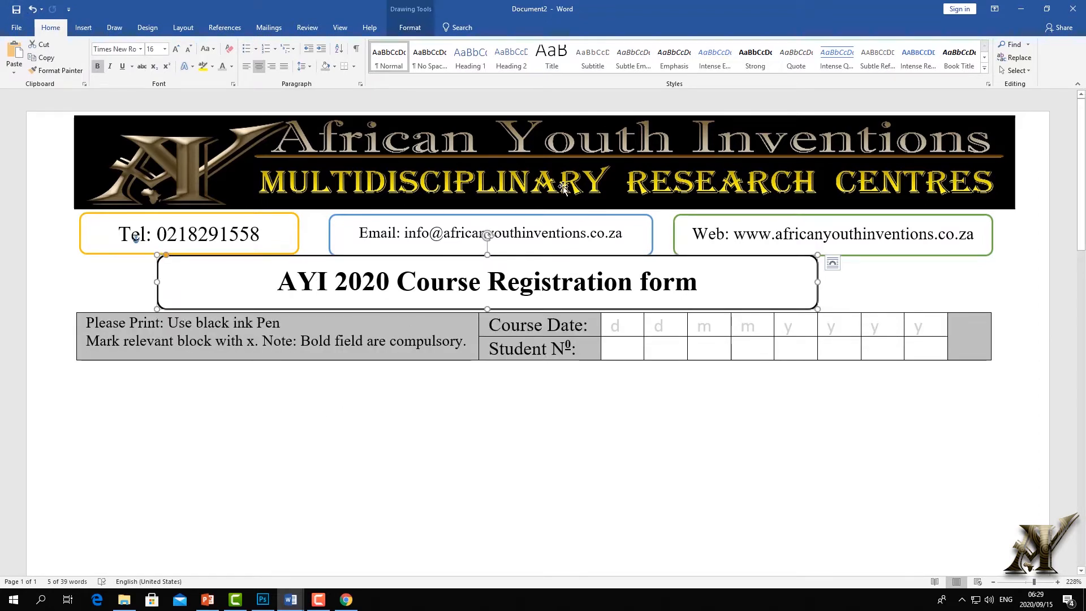
{"action": "left_click_drag", "start_coordinate": [589, 215], "coordinate": [590, 212]}
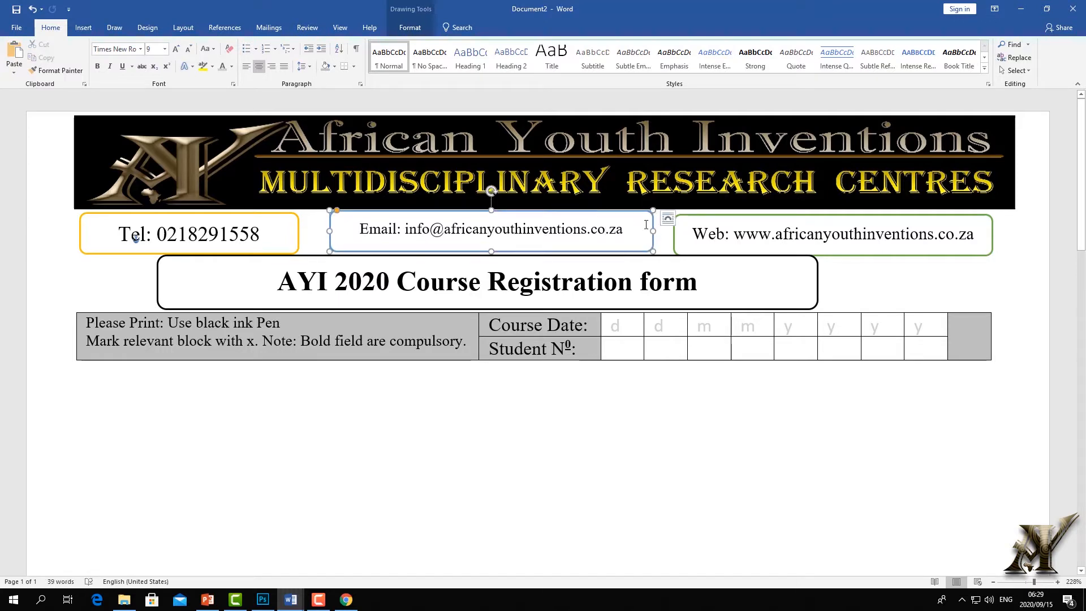
{"action": "left_click_drag", "start_coordinate": [768, 221], "coordinate": [768, 216]}
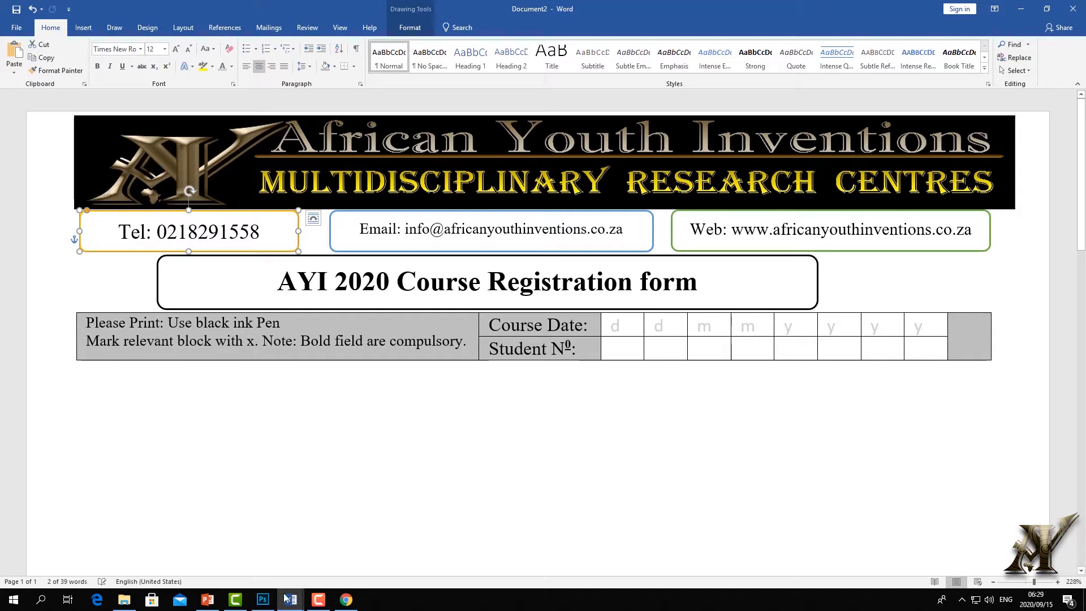
Check the section below the student number table in the finished form and paste a copy of the title box under the new document's table
{"action": "mouse_move", "coordinate": [290, 600]}
{"action": "left_click", "coordinate": [248, 562]}
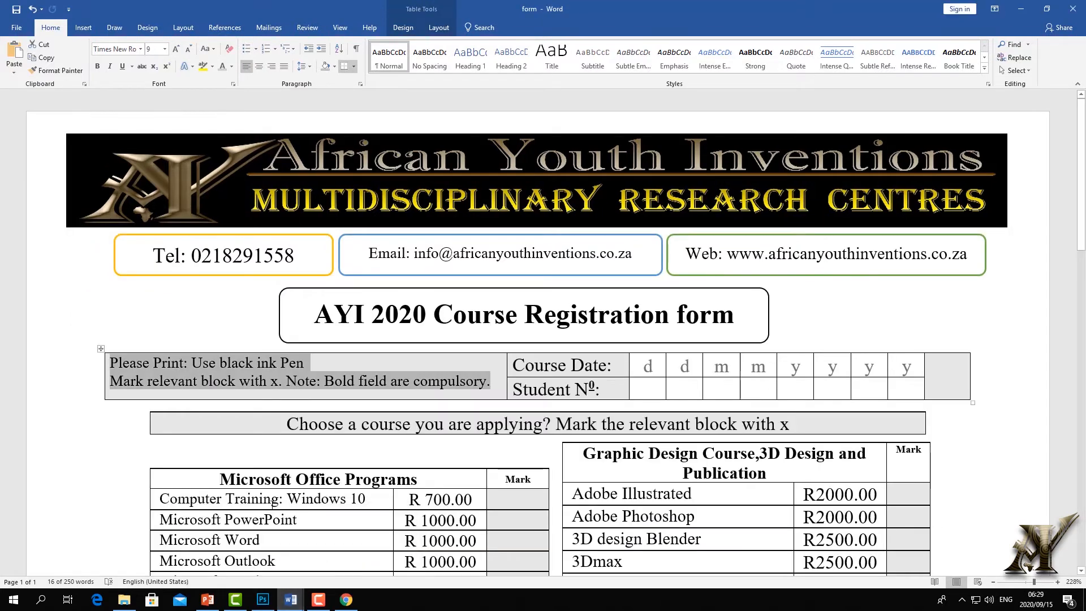
{"action": "scroll", "coordinate": [353, 390], "scroll_direction": "down", "scroll_amount": 3}
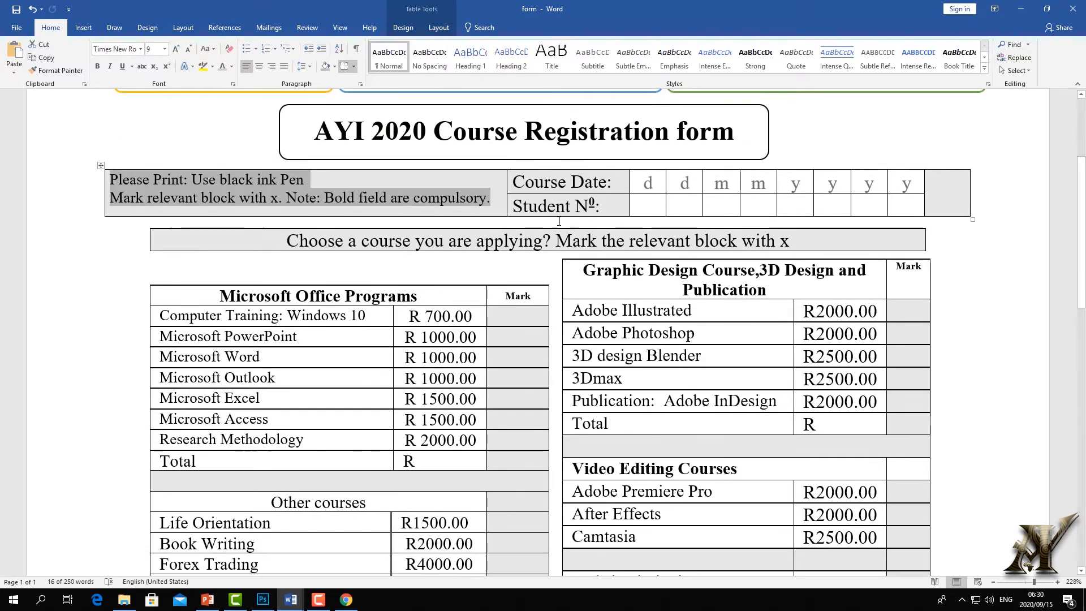
{"action": "left_click", "coordinate": [439, 28]}
{"action": "mouse_move", "coordinate": [291, 599]}
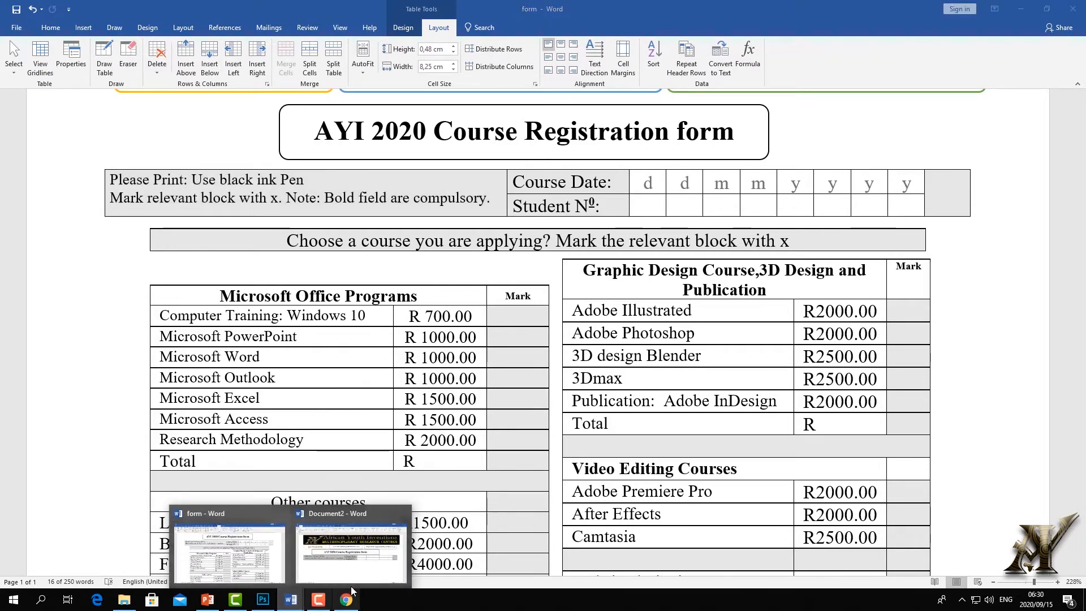
{"action": "left_click", "coordinate": [384, 526]}
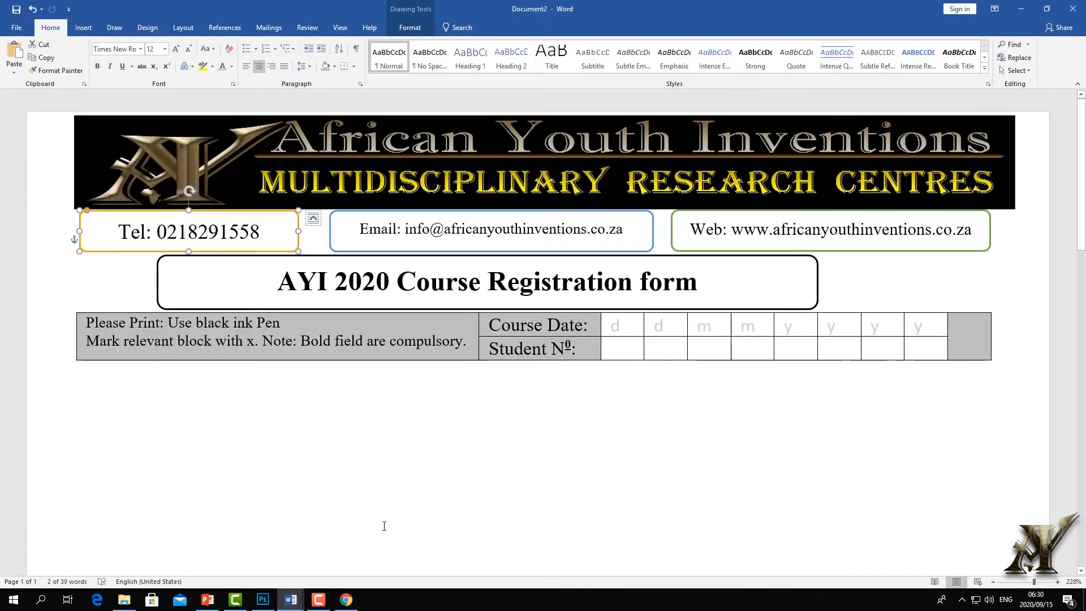
{"action": "left_click", "coordinate": [656, 256]}
{"action": "right_click", "coordinate": [655, 255]}
{"action": "left_click", "coordinate": [682, 277]}
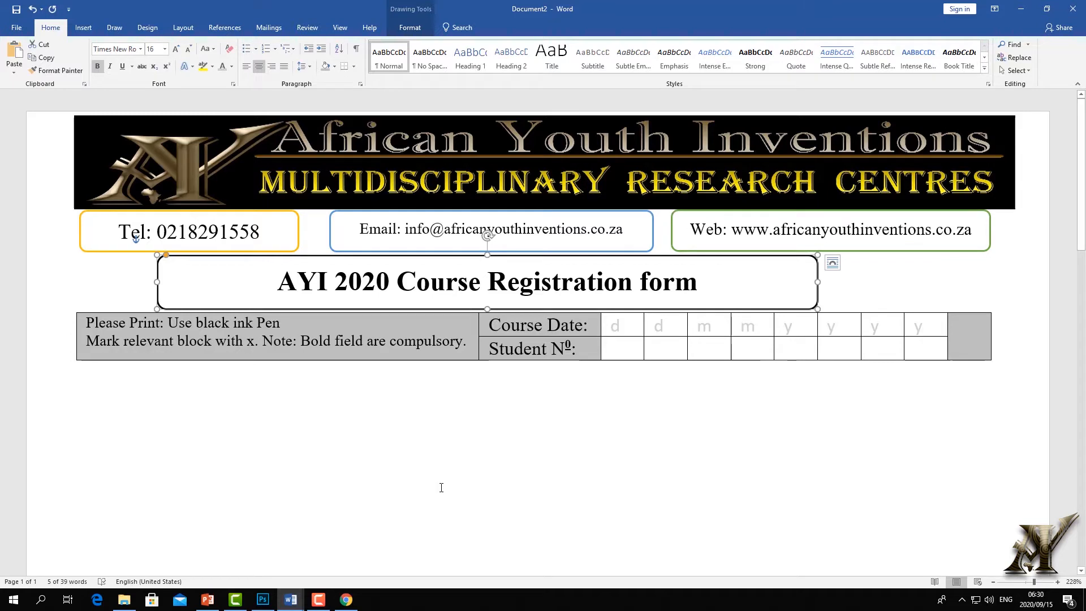
{"action": "left_click", "coordinate": [447, 452]}
{"action": "right_click", "coordinate": [448, 454]}
{"action": "left_click", "coordinate": [477, 354]}
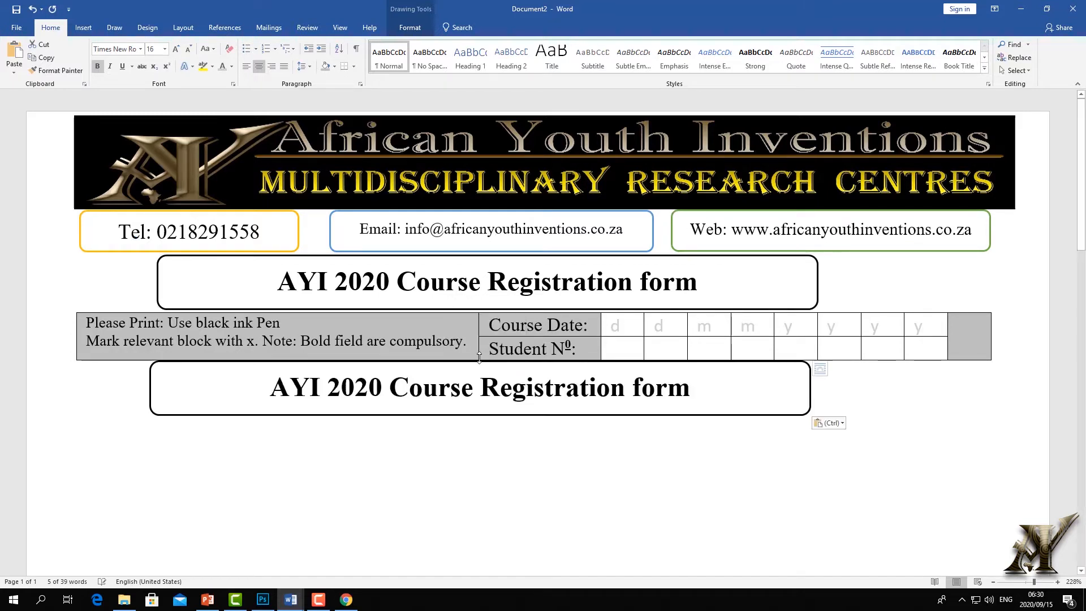
Clear all the text from the copied title box below the table
{"action": "left_click_drag", "start_coordinate": [703, 390], "coordinate": [179, 403]}
{"action": "type", "text": "dhdh"}
{"action": "key", "text": "BackSpace"}
{"action": "key", "text": "BackSpace"}
{"action": "key", "text": "BackSpace"}
{"action": "key", "text": "BackSpace"}
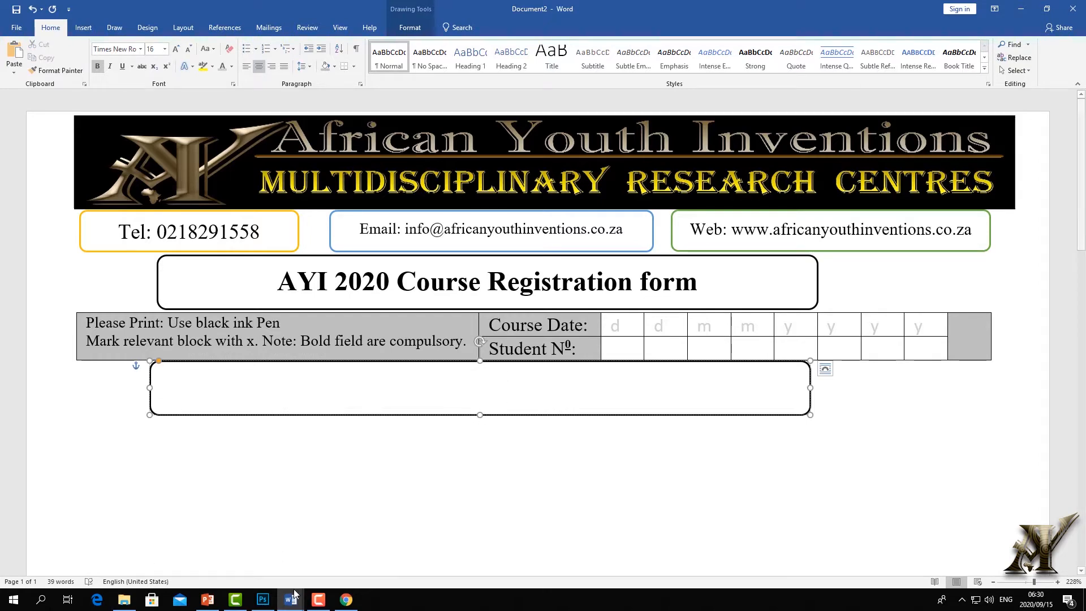
Copy "Choose a course you are applying? Mark the relevant block with x" from the finished form into the empty box
{"action": "mouse_move", "coordinate": [291, 599]}
{"action": "left_click", "coordinate": [262, 567]}
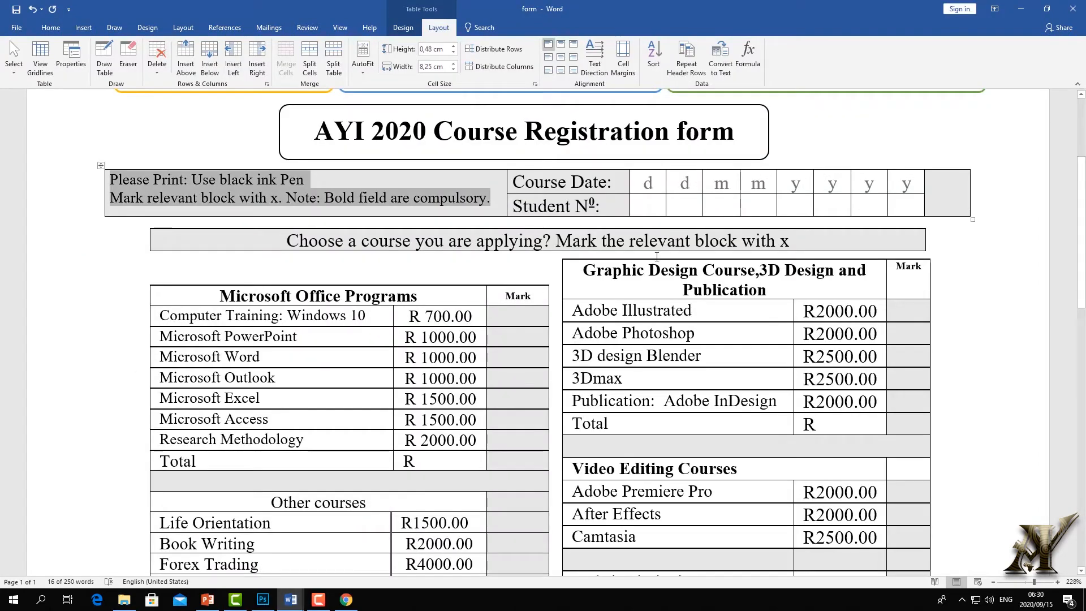
{"action": "left_click_drag", "start_coordinate": [786, 241], "coordinate": [219, 247]}
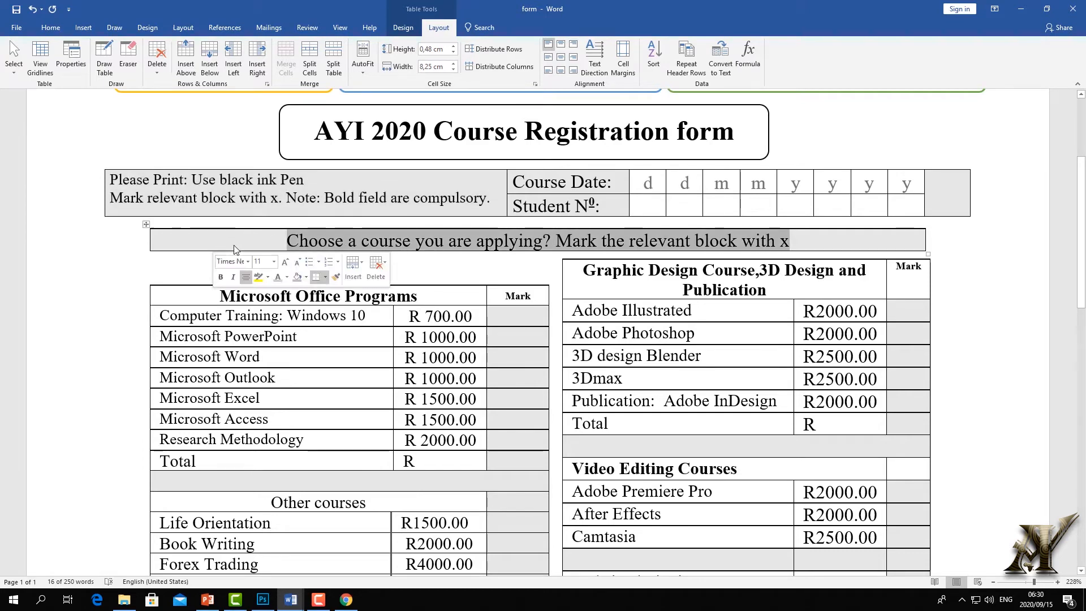
{"action": "right_click", "coordinate": [315, 238]}
{"action": "left_click", "coordinate": [342, 257]}
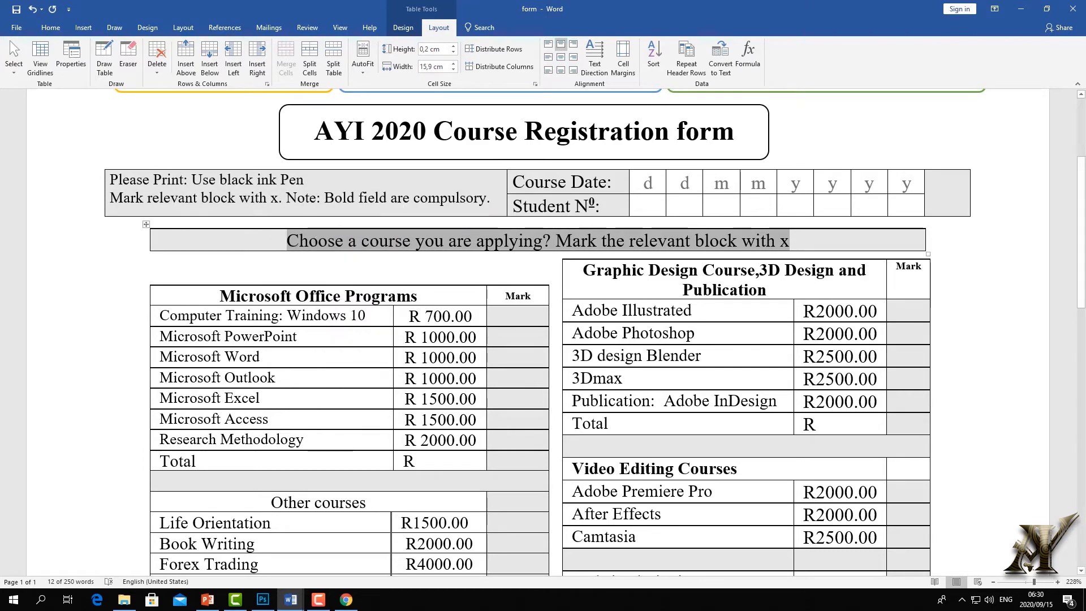
{"action": "mouse_move", "coordinate": [291, 599]}
{"action": "left_click", "coordinate": [357, 572]}
{"action": "left_click", "coordinate": [344, 400]}
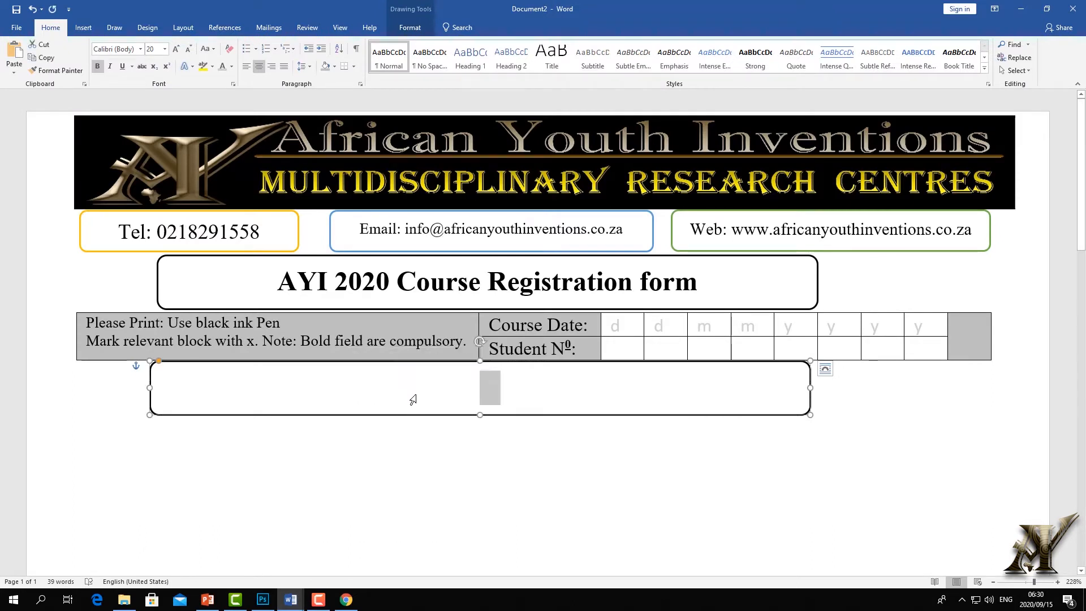
{"action": "key", "text": "ctrl+v"}
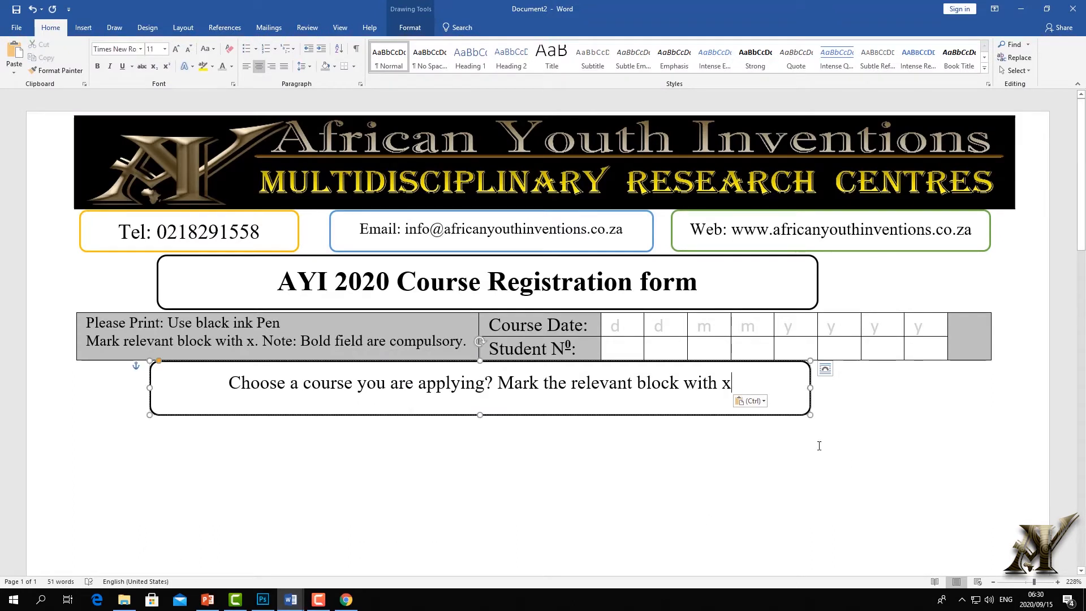
Stretch the course-choice box across the table's width, about 18.66 cm, and flatten it to about 0.83 cm high with a small gap above
{"action": "left_click_drag", "start_coordinate": [823, 386], "coordinate": [987, 386]}
{"action": "left_click_drag", "start_coordinate": [92, 385], "coordinate": [74, 387]}
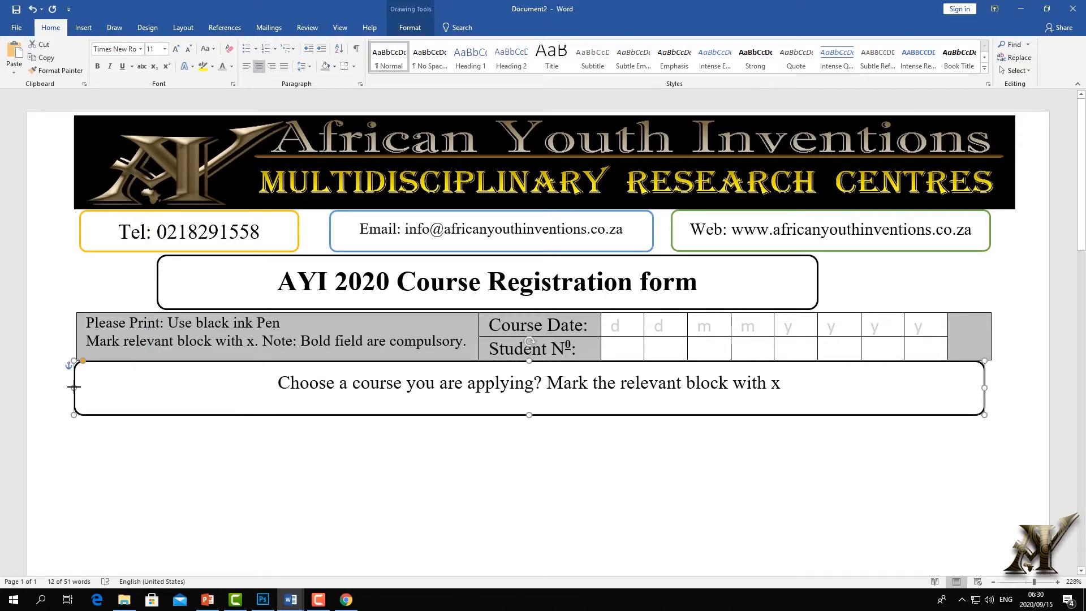
{"action": "left_click_drag", "start_coordinate": [529, 361], "coordinate": [520, 372]}
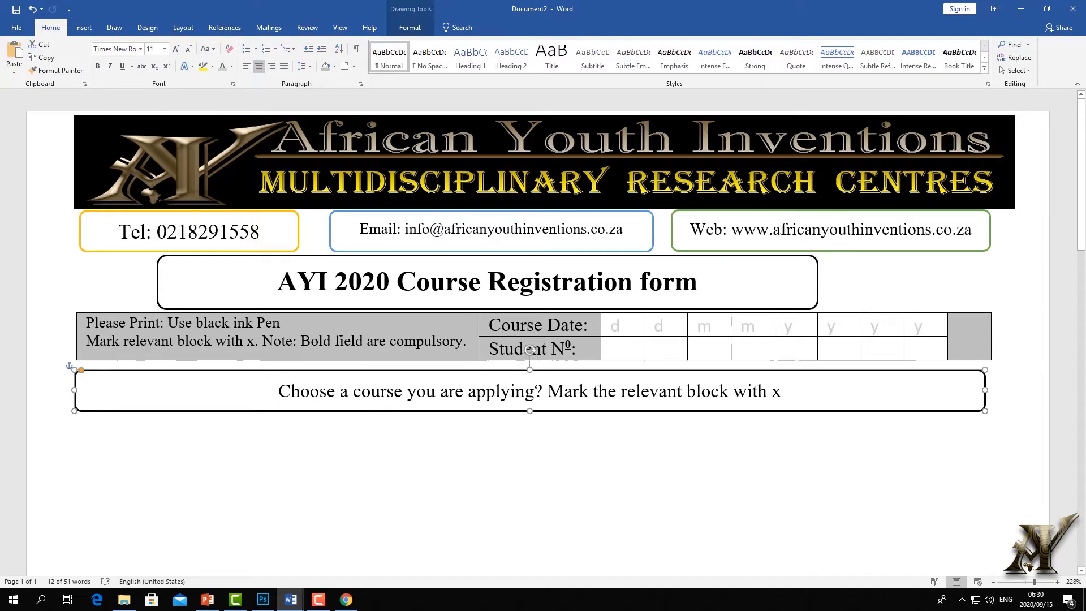
Apply the solid grey shape style to the course-choice box and remove its outline
{"action": "left_click", "coordinate": [410, 27]}
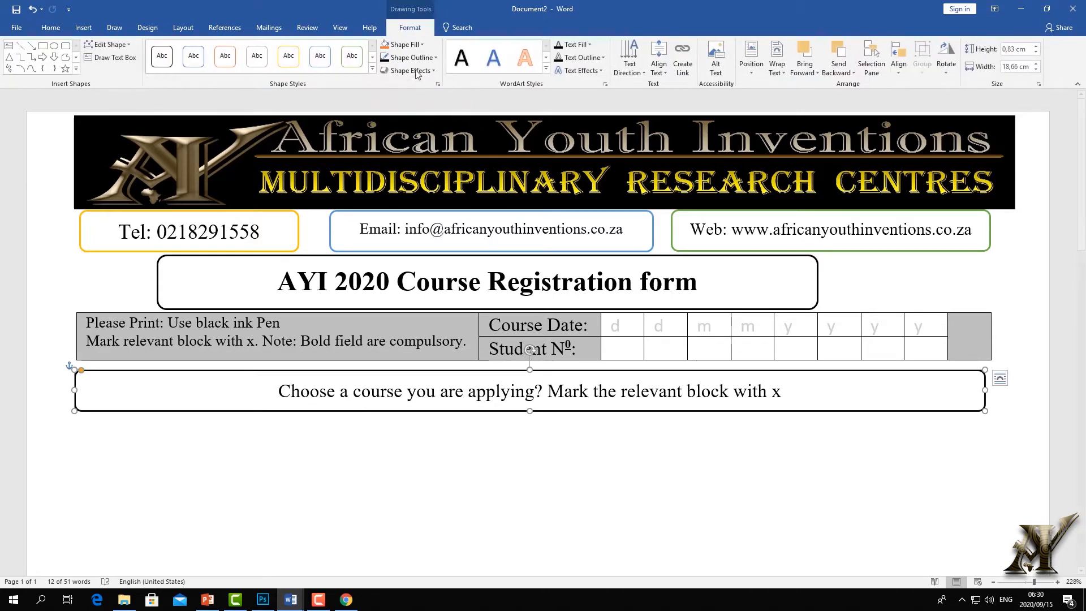
{"action": "left_click", "coordinate": [372, 69]}
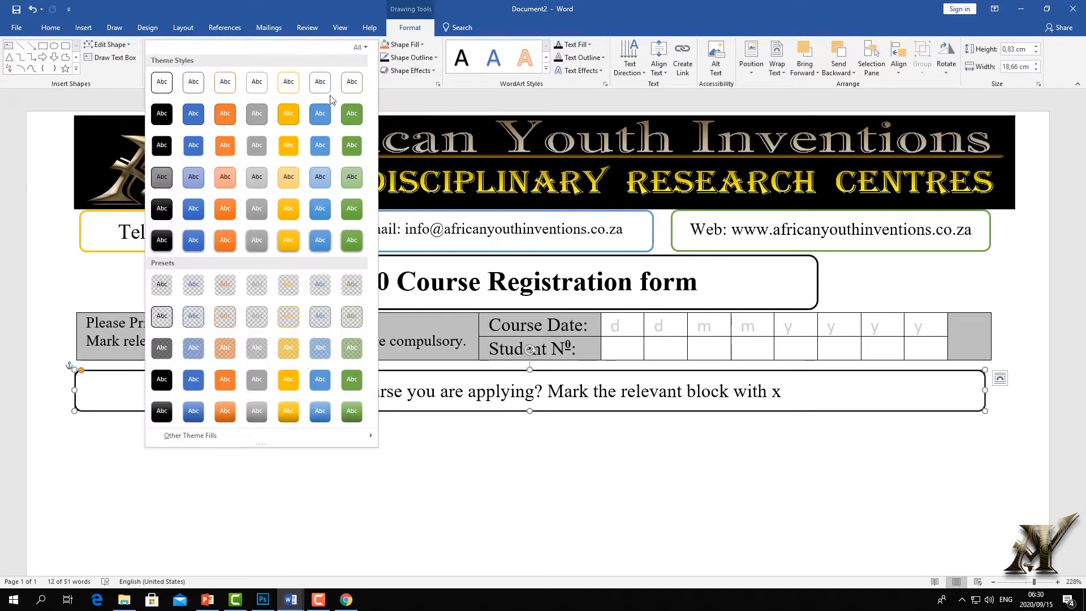
{"action": "left_click", "coordinate": [260, 116]}
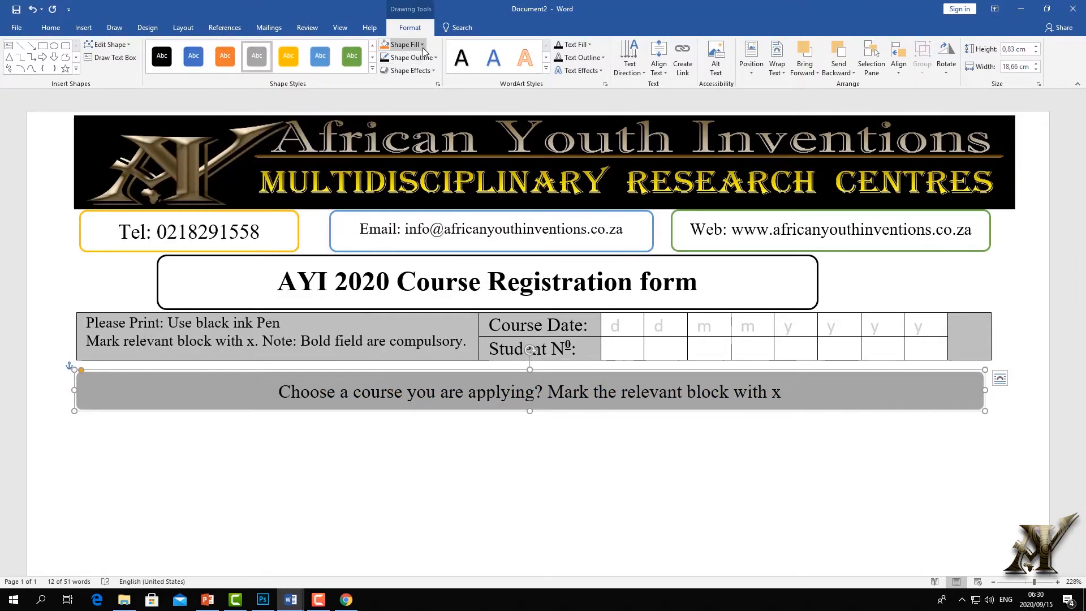
{"action": "left_click", "coordinate": [437, 58]}
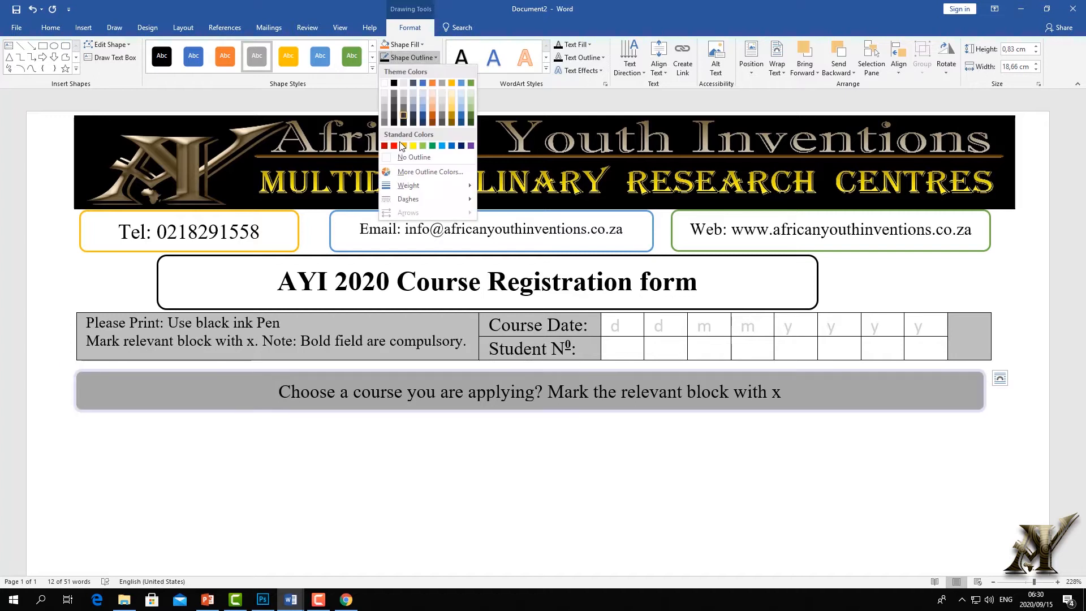
{"action": "left_click", "coordinate": [385, 157]}
{"action": "left_click", "coordinate": [533, 390]}
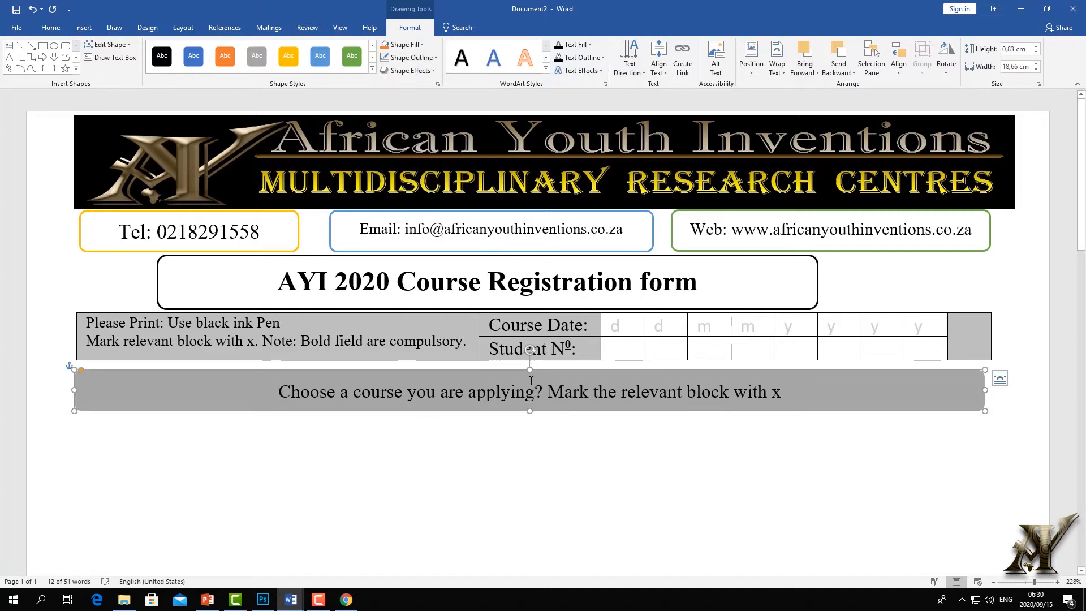
Resize the course-choice box to about 0.87 cm high and set its left, right, top and bottom text margins to 0 cm
{"action": "mouse_move", "coordinate": [531, 375]}
{"action": "left_mouse_down"}
{"action": "mouse_move", "coordinate": [529, 439]}
{"action": "mouse_move", "coordinate": [520, 359]}
{"action": "mouse_move", "coordinate": [526, 390]}
{"action": "mouse_move", "coordinate": [528, 358]}
{"action": "mouse_move", "coordinate": [530, 368]}
{"action": "left_mouse_up"}
{"action": "right_click", "coordinate": [549, 378]}
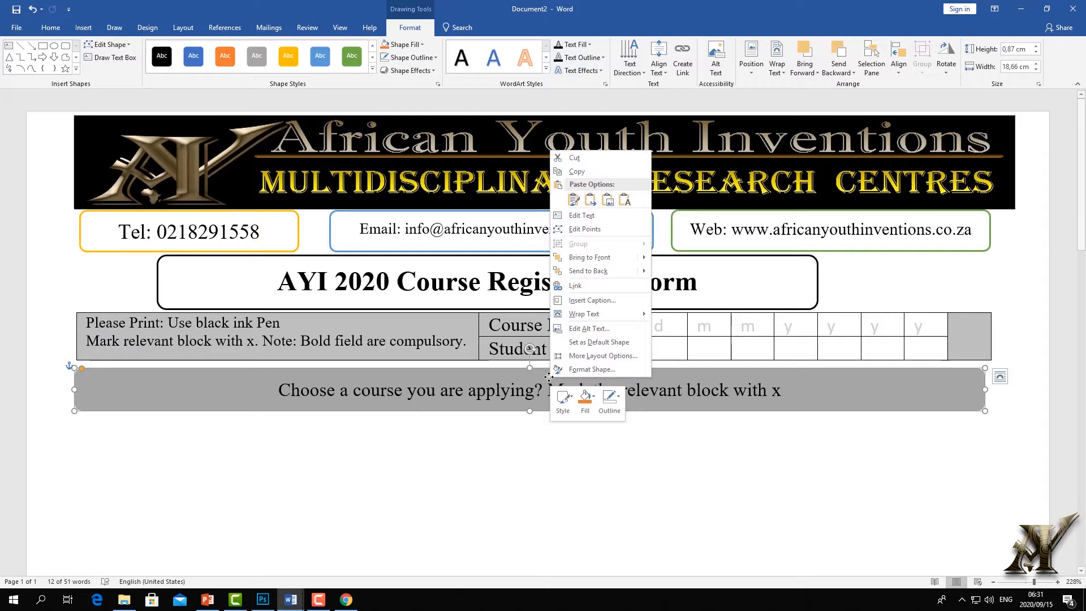
{"action": "left_click", "coordinate": [586, 378]}
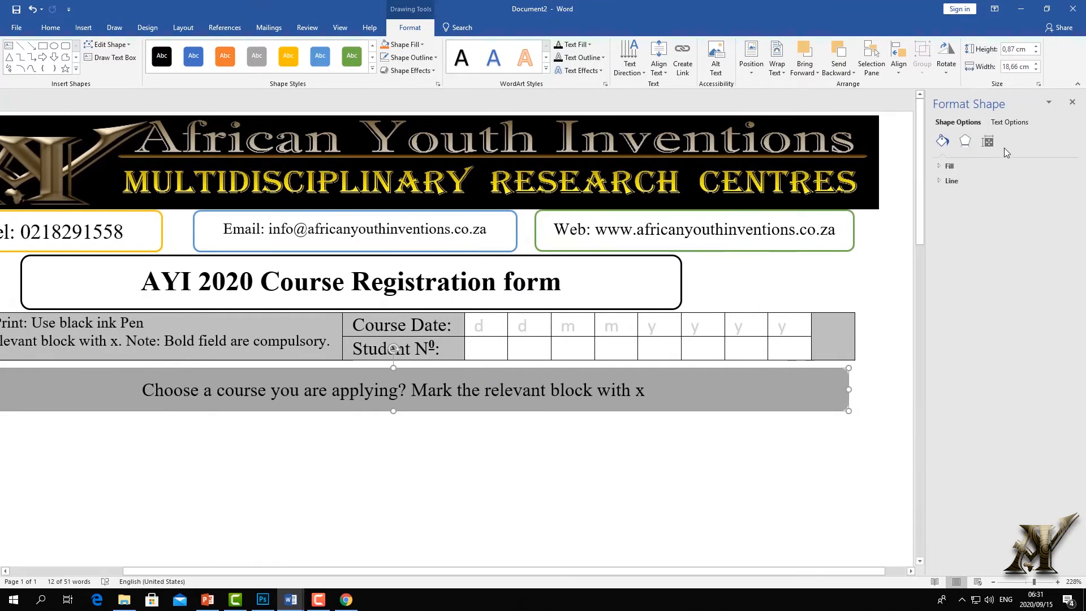
{"action": "left_click", "coordinate": [993, 145]}
{"action": "left_click", "coordinate": [1062, 258]}
{"action": "left_click", "coordinate": [1062, 258]}
{"action": "left_click", "coordinate": [1062, 258]}
{"action": "left_click", "coordinate": [1062, 243]}
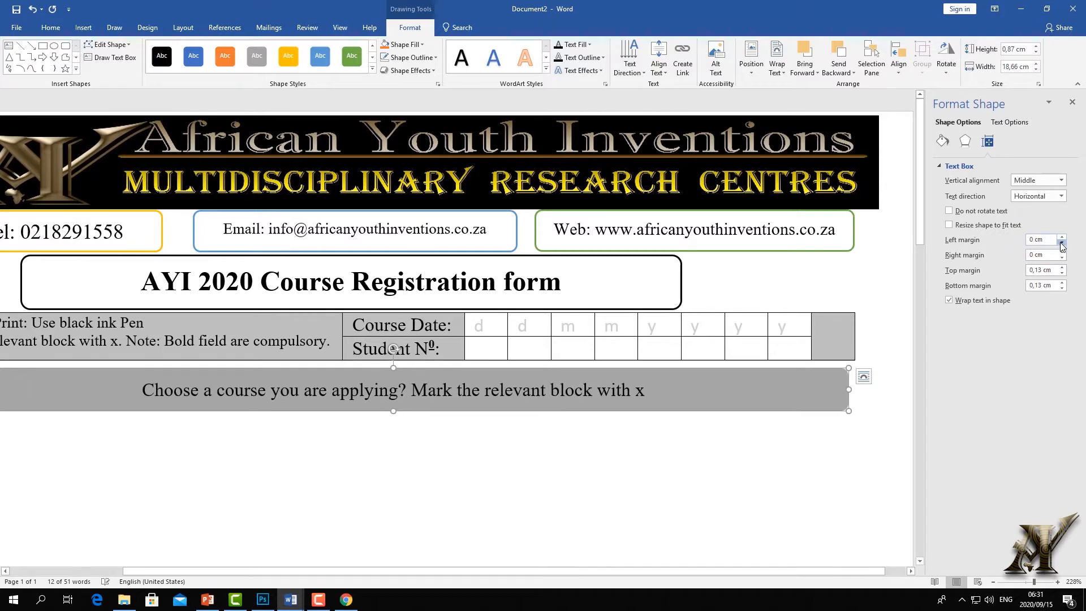
{"action": "left_click", "coordinate": [1062, 242]}
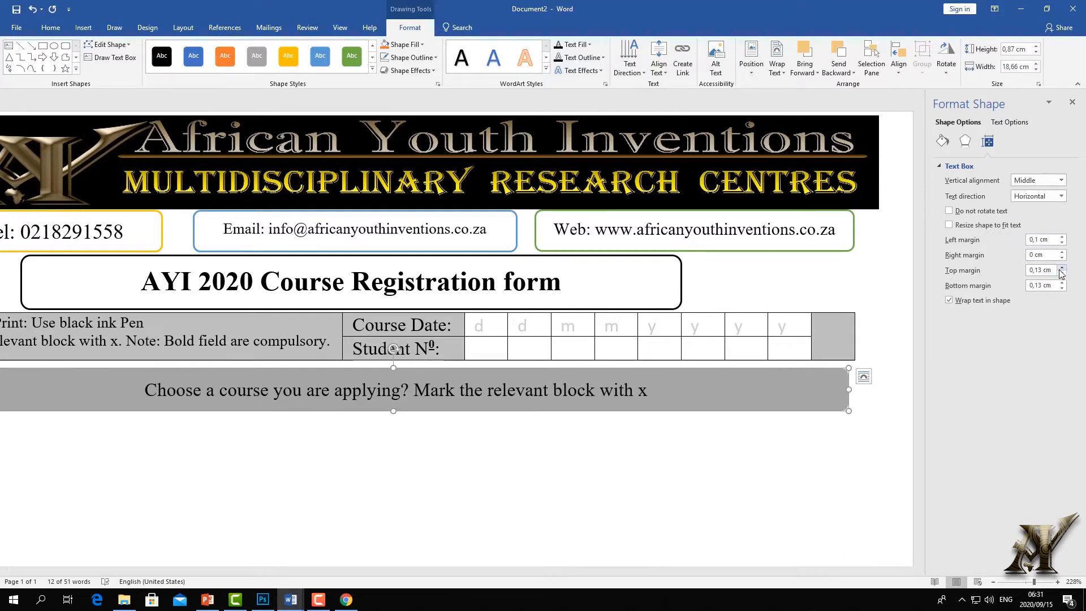
{"action": "left_click", "coordinate": [1062, 273]}
{"action": "left_click", "coordinate": [1062, 268]}
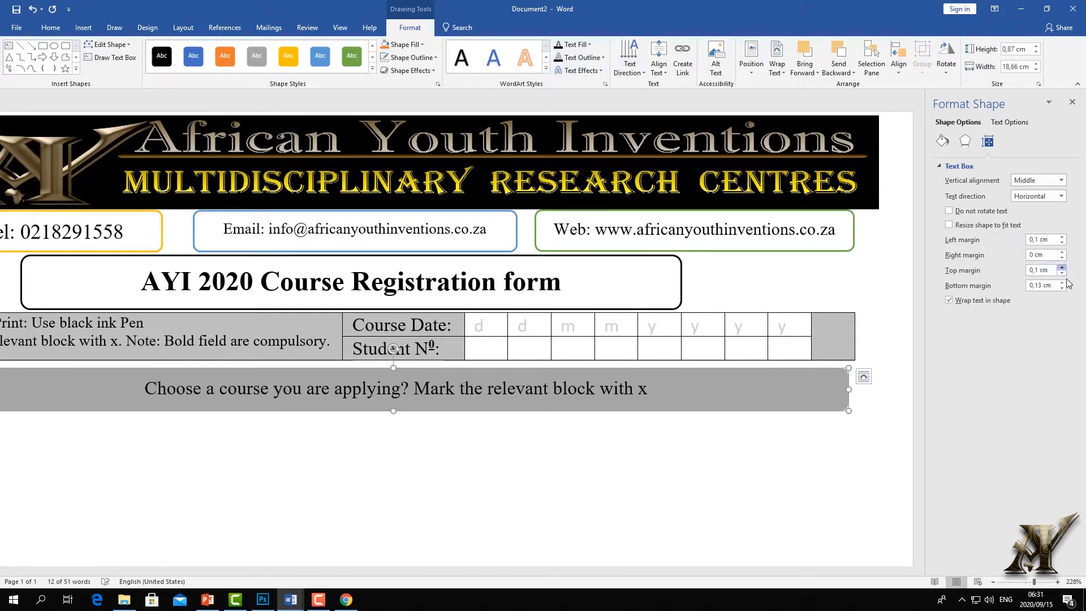
{"action": "left_click", "coordinate": [1062, 288]}
{"action": "left_click", "coordinate": [1063, 244]}
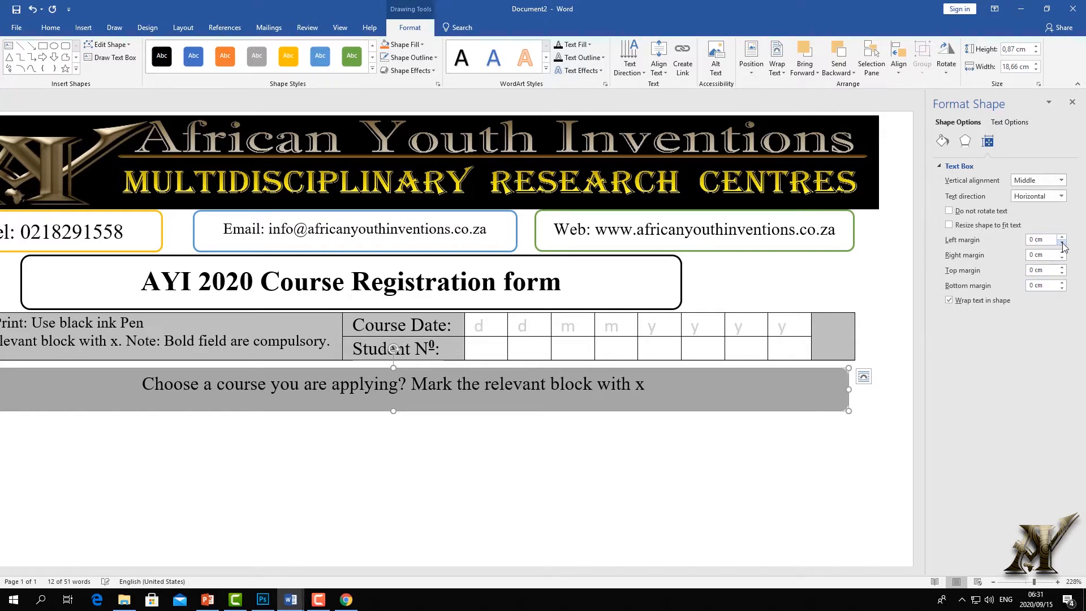
Reduce the course-choice box's height to about 0.62 cm and compare it with the heading bar in the finished form
{"action": "left_click_drag", "start_coordinate": [394, 413], "coordinate": [396, 370]}
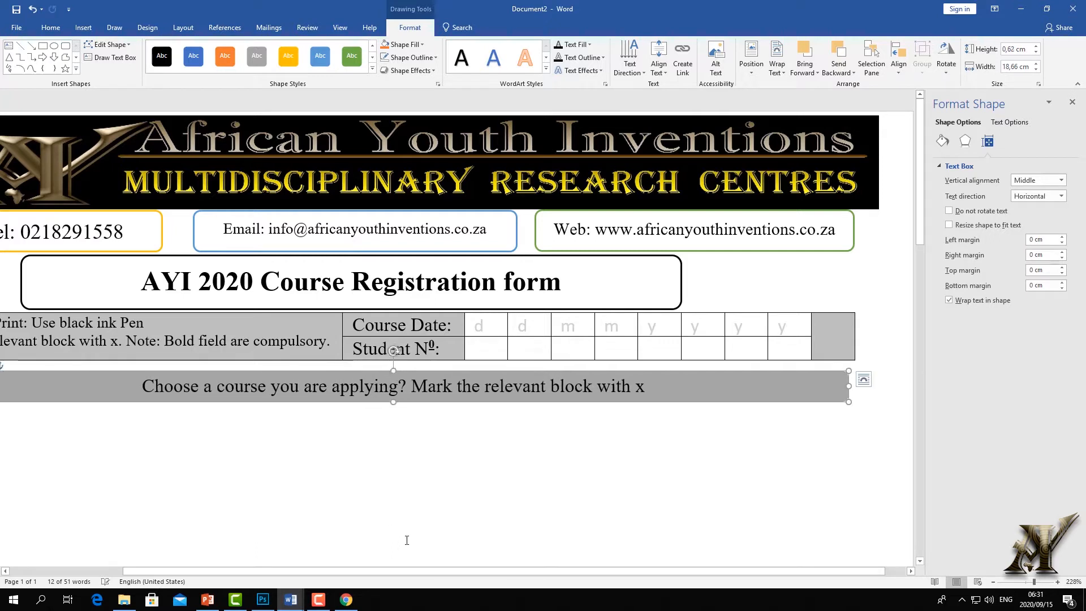
{"action": "mouse_move", "coordinate": [289, 601]}
{"action": "left_click", "coordinate": [258, 544]}
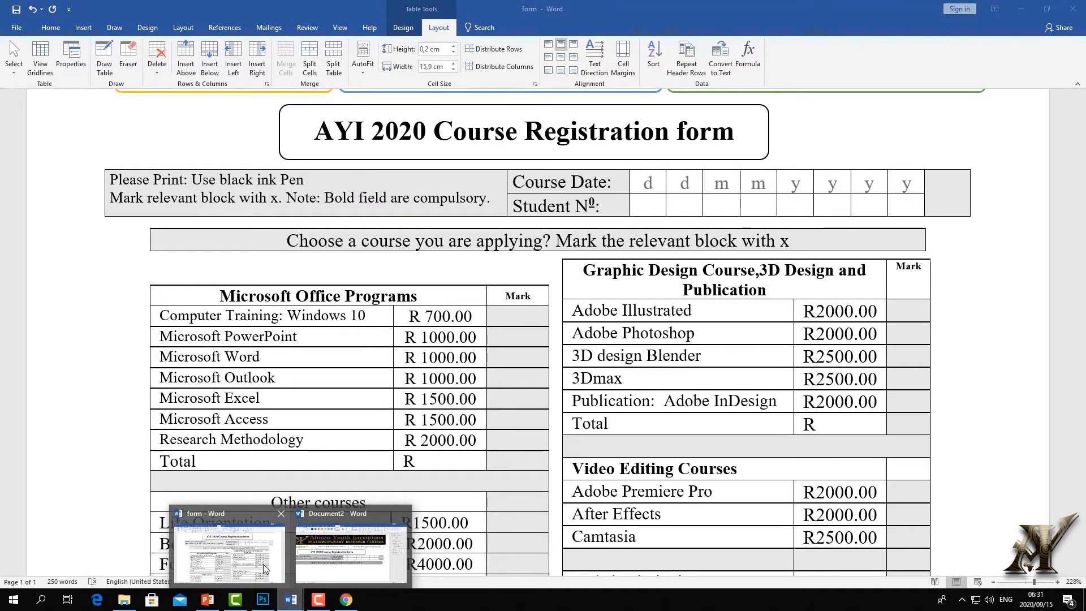
{"action": "left_click", "coordinate": [335, 573]}
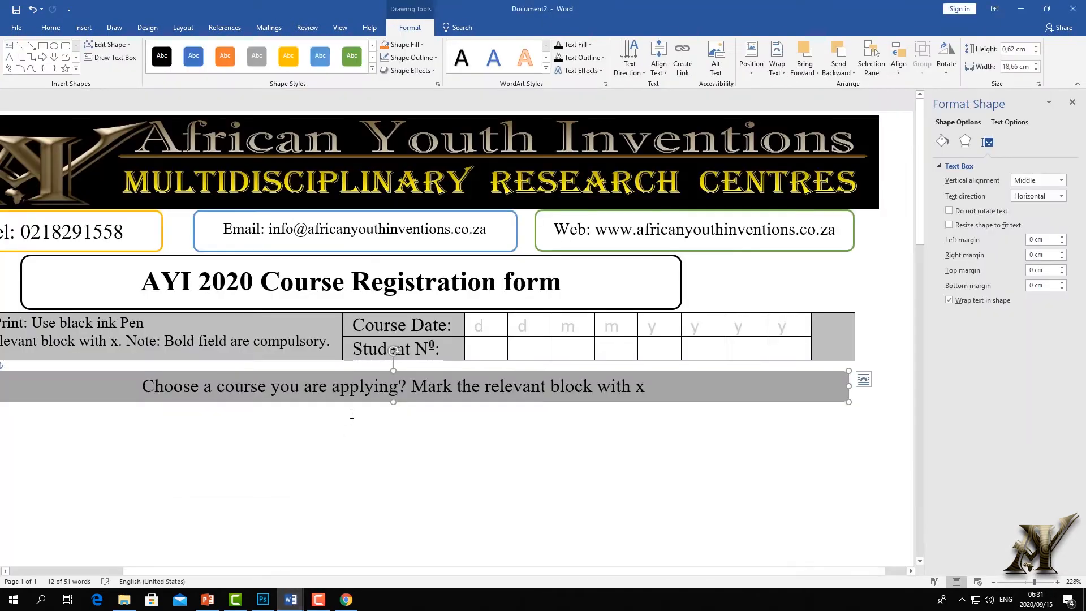
Give the course-choice box a black outline with a weight of ¾ pt
{"action": "left_click", "coordinate": [437, 59]}
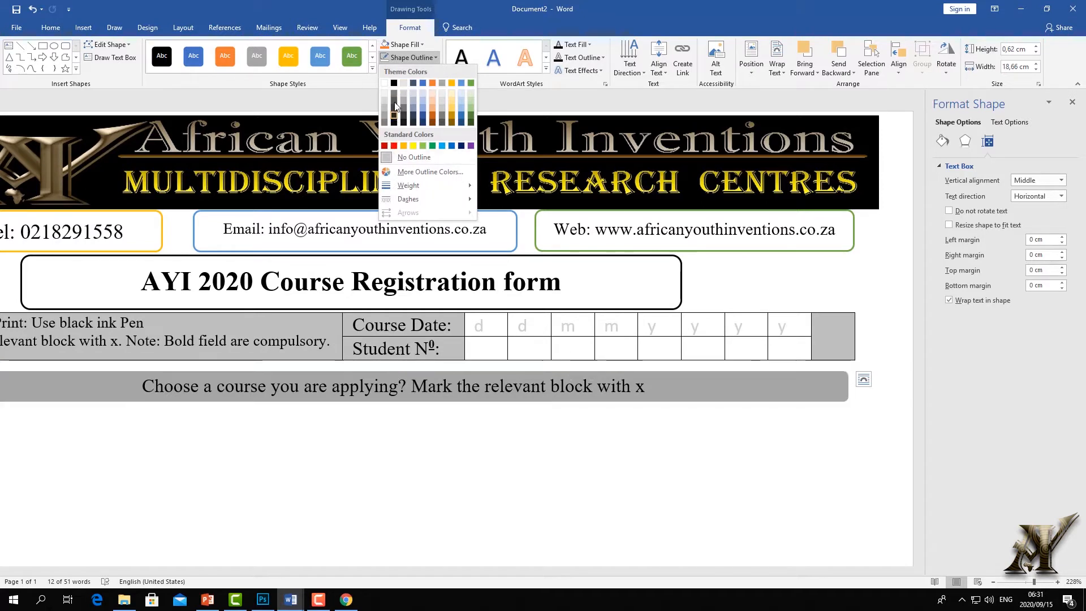
{"action": "left_click", "coordinate": [395, 85]}
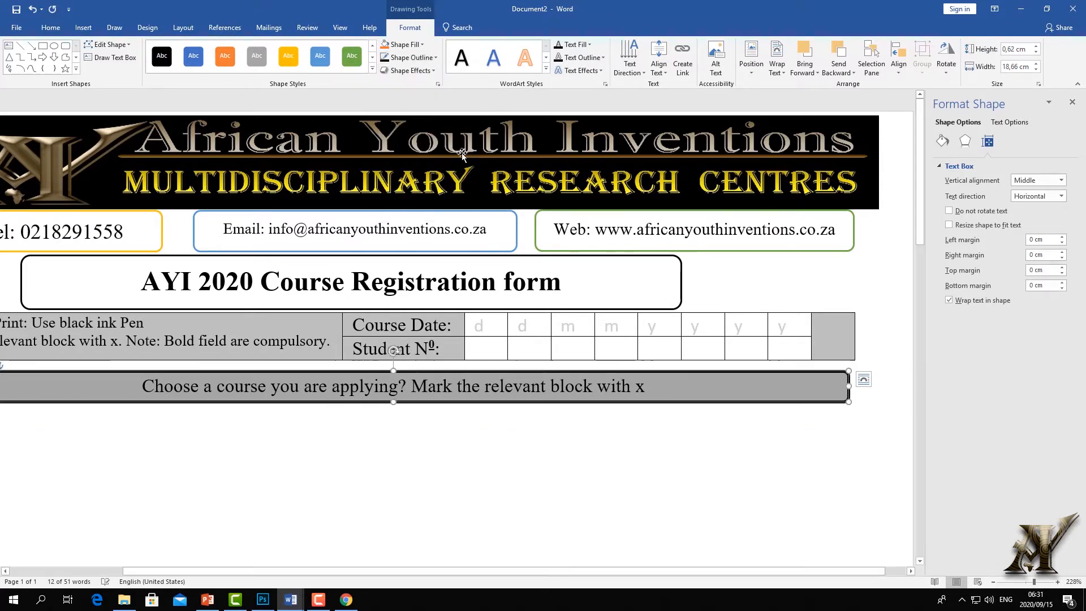
{"action": "left_click", "coordinate": [429, 58]}
{"action": "mouse_move", "coordinate": [473, 188]}
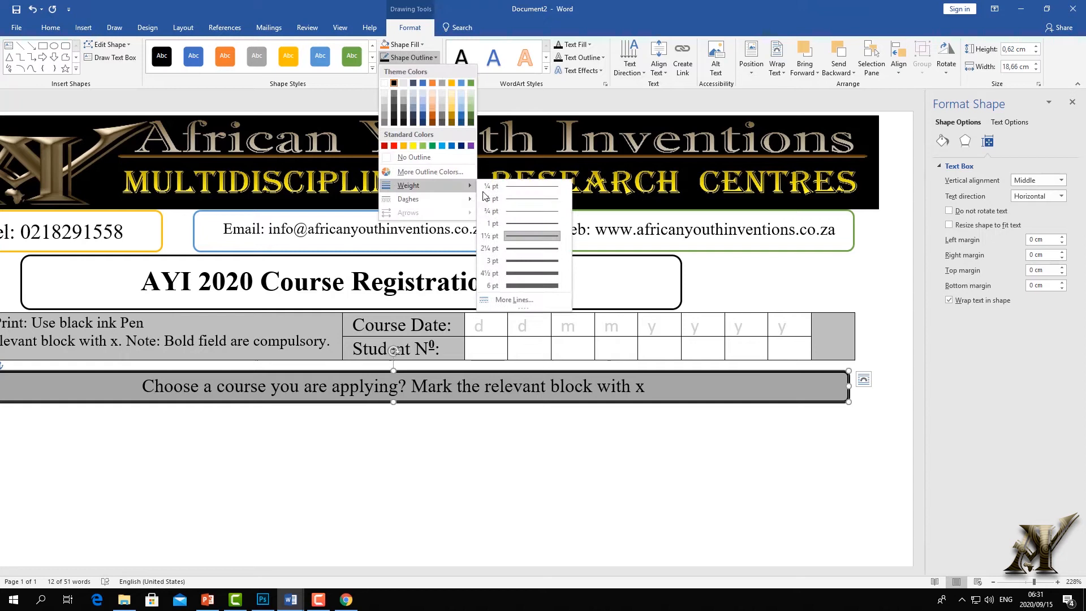
{"action": "left_click", "coordinate": [532, 212]}
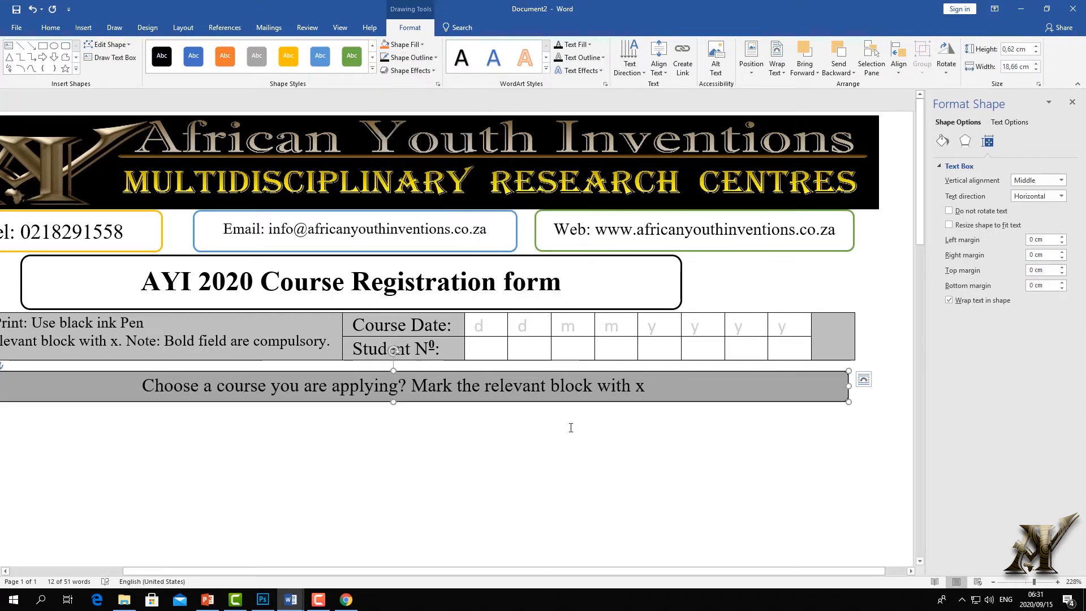
Examine the layout of the course and price tables below the heading bar in the finished form
{"action": "left_click_drag", "start_coordinate": [826, 572], "coordinate": [713, 572]}
{"action": "scroll", "coordinate": [596, 479], "scroll_direction": "down", "scroll_amount": 5}
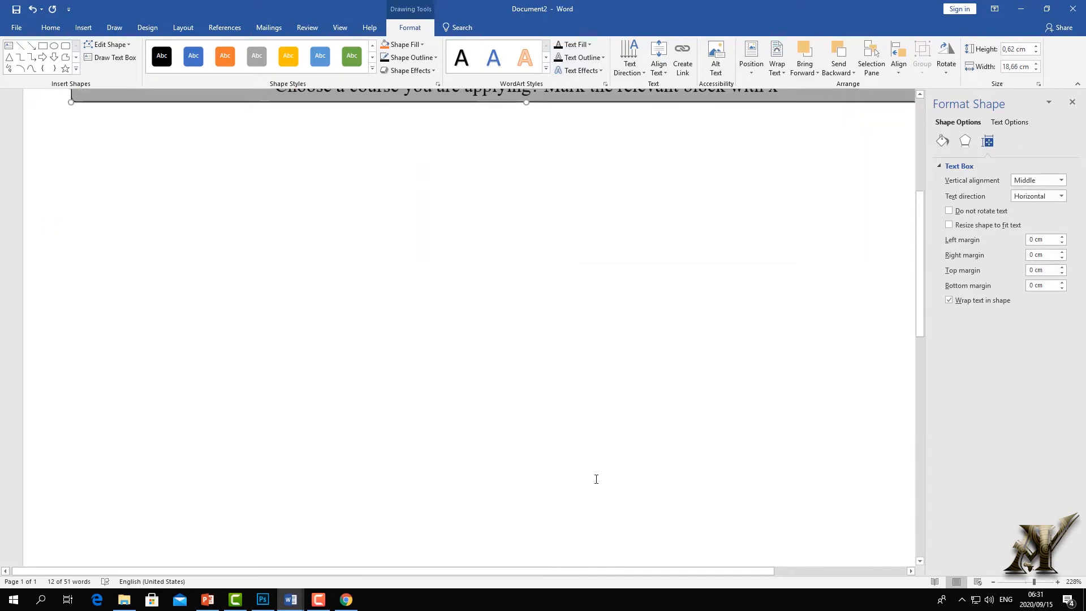
{"action": "scroll", "coordinate": [567, 450], "scroll_direction": "up", "scroll_amount": 4}
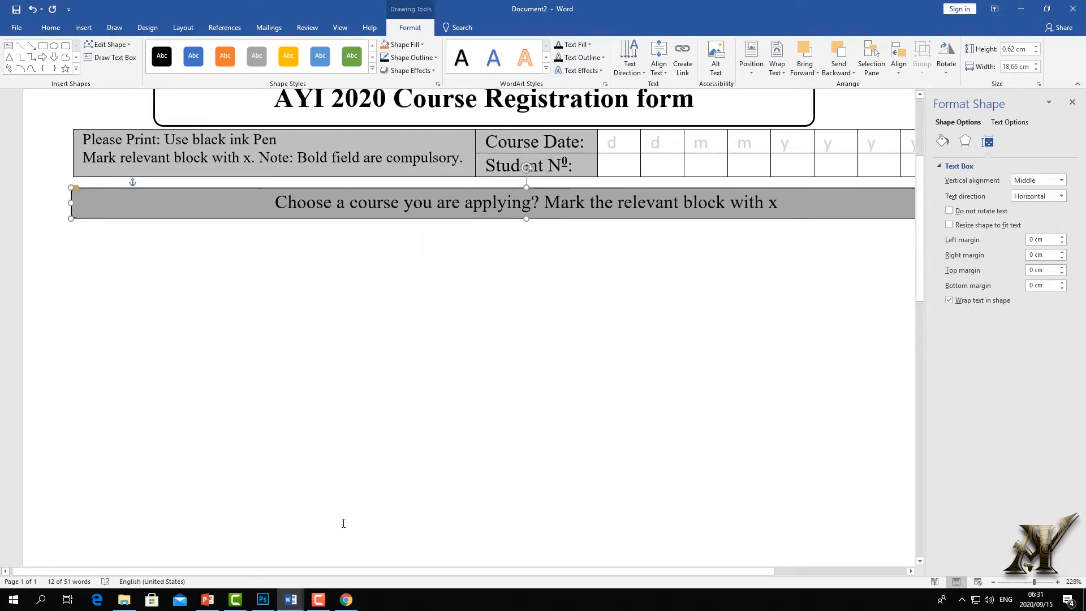
{"action": "mouse_move", "coordinate": [291, 598]}
{"action": "left_click", "coordinate": [258, 565]}
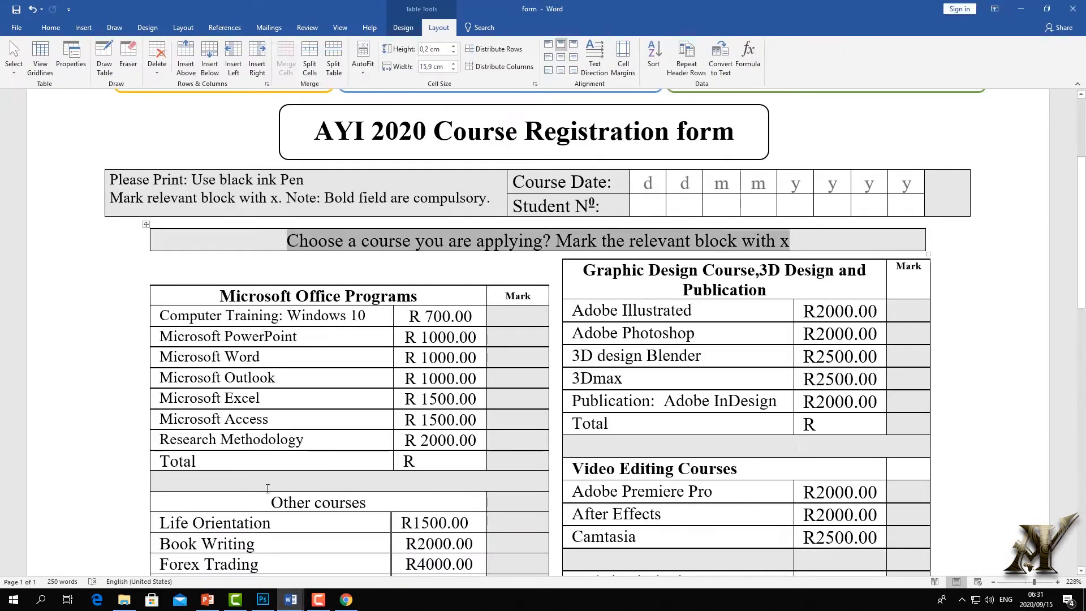
{"action": "scroll", "coordinate": [268, 489], "scroll_direction": "down", "scroll_amount": 5}
{"action": "scroll", "coordinate": [289, 361], "scroll_direction": "up", "scroll_amount": 2}
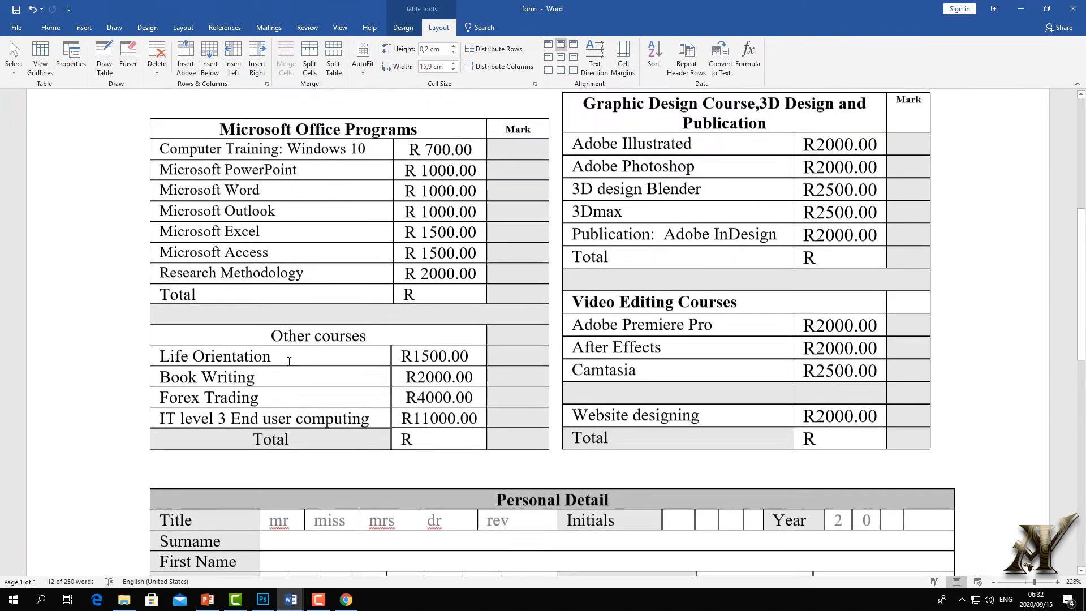
{"action": "scroll", "coordinate": [289, 361], "scroll_direction": "up", "scroll_amount": 2}
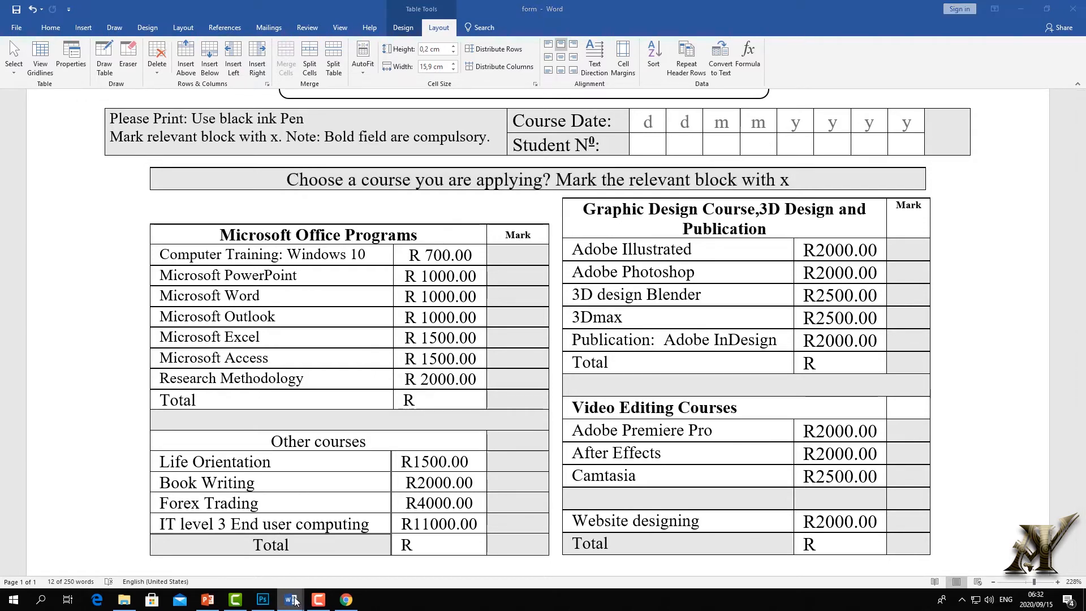
{"action": "mouse_move", "coordinate": [297, 601]}
{"action": "left_click", "coordinate": [341, 570]}
Add two blank lines below the date and student number table, and move the course-choice box back up directly beneath the table
{"action": "left_click", "coordinate": [192, 325]}
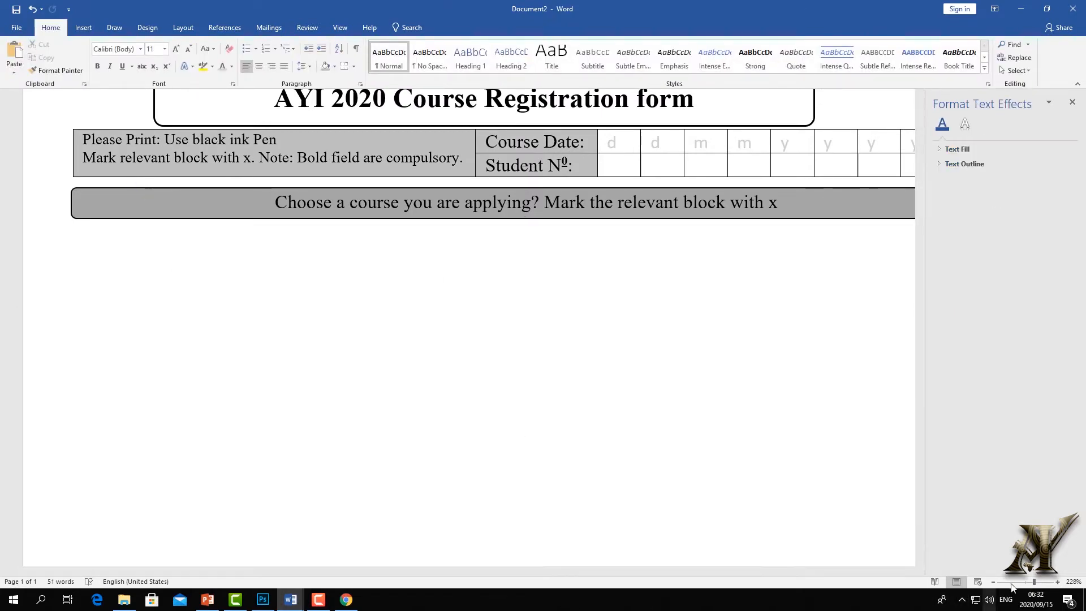
{"action": "scroll", "coordinate": [562, 212], "scroll_direction": "down", "scroll_amount": 13}
{"action": "left_click", "coordinate": [647, 184]}
{"action": "left_click", "coordinate": [653, 191]}
{"action": "key", "text": "Return"}
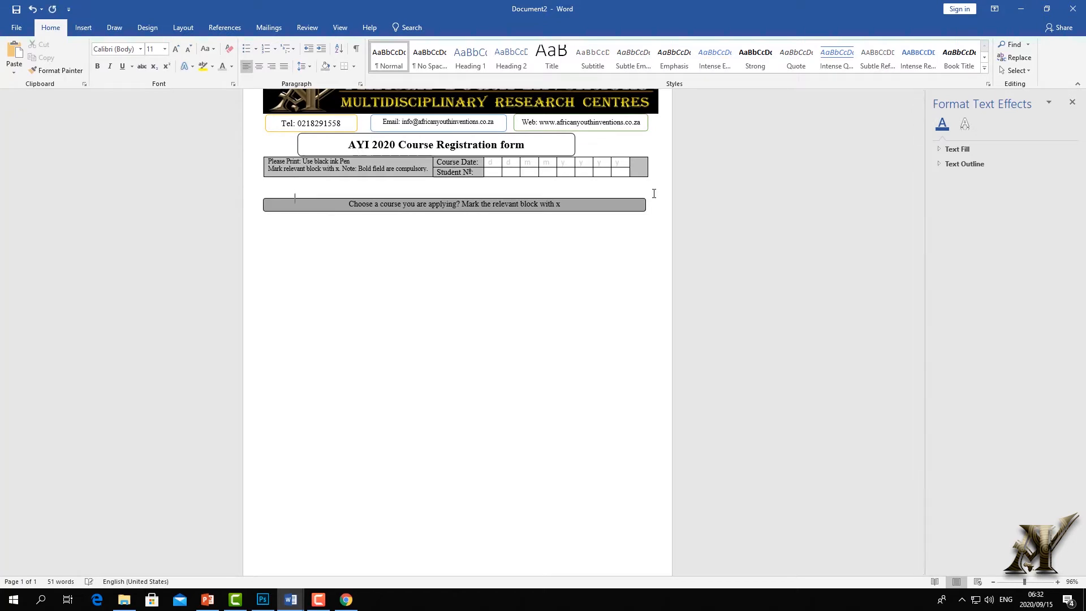
{"action": "key", "text": "Return"}
{"action": "left_click", "coordinate": [450, 222]}
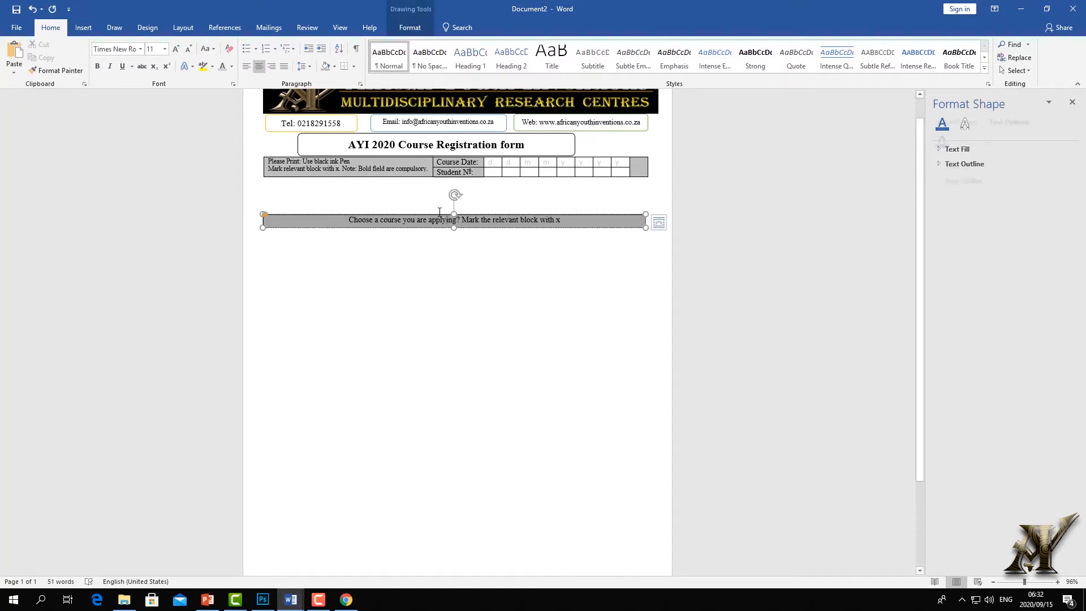
{"action": "left_click_drag", "start_coordinate": [440, 218], "coordinate": [440, 184]}
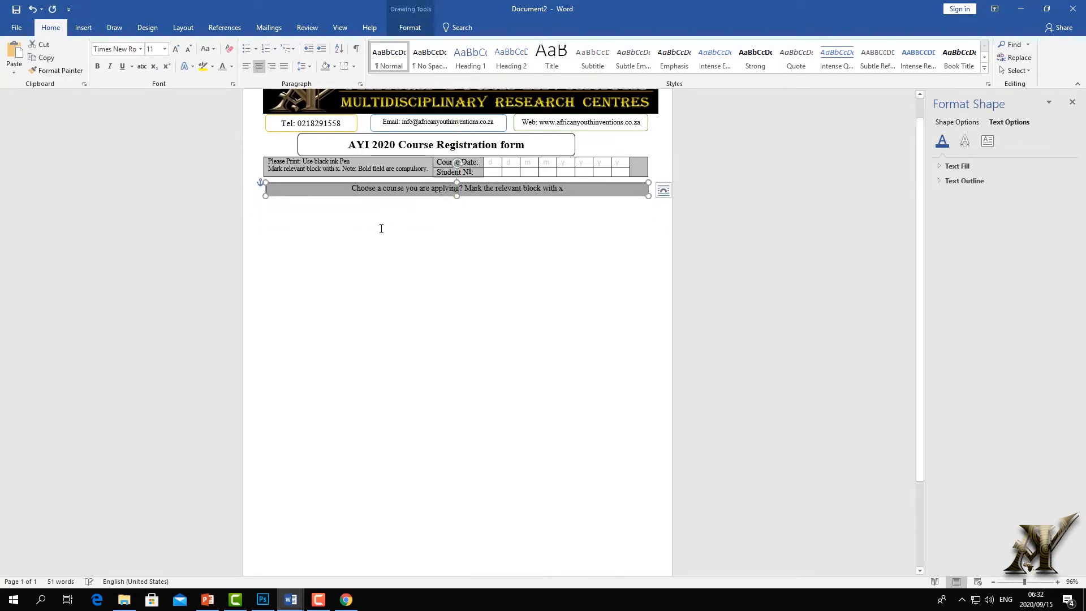
Insert a table of three columns and three rows below the course-choice box
{"action": "left_click", "coordinate": [388, 229]}
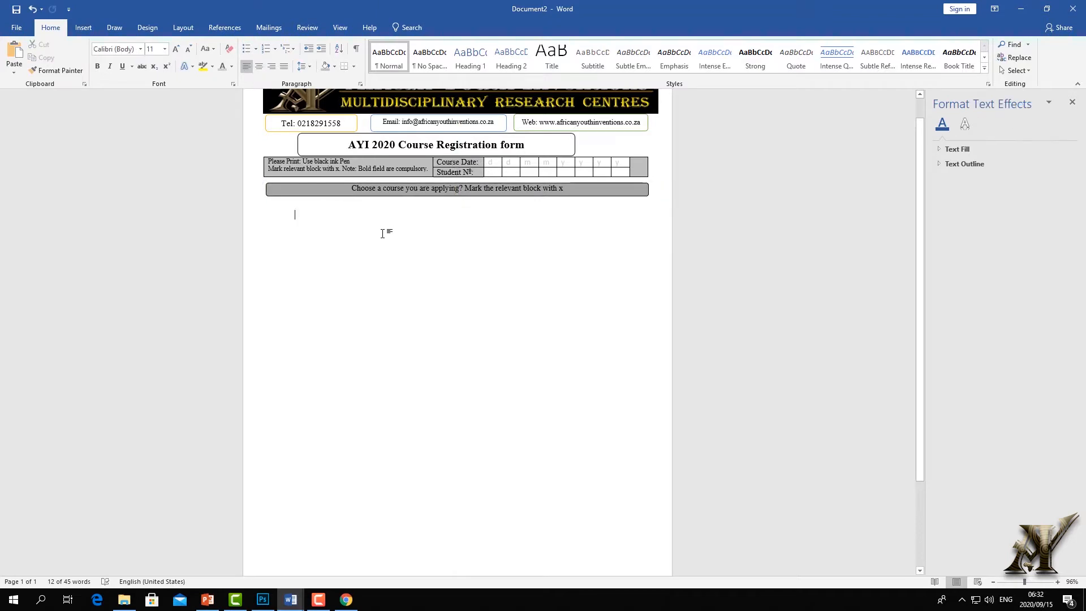
{"action": "left_click", "coordinate": [83, 27]}
{"action": "left_click", "coordinate": [91, 73]}
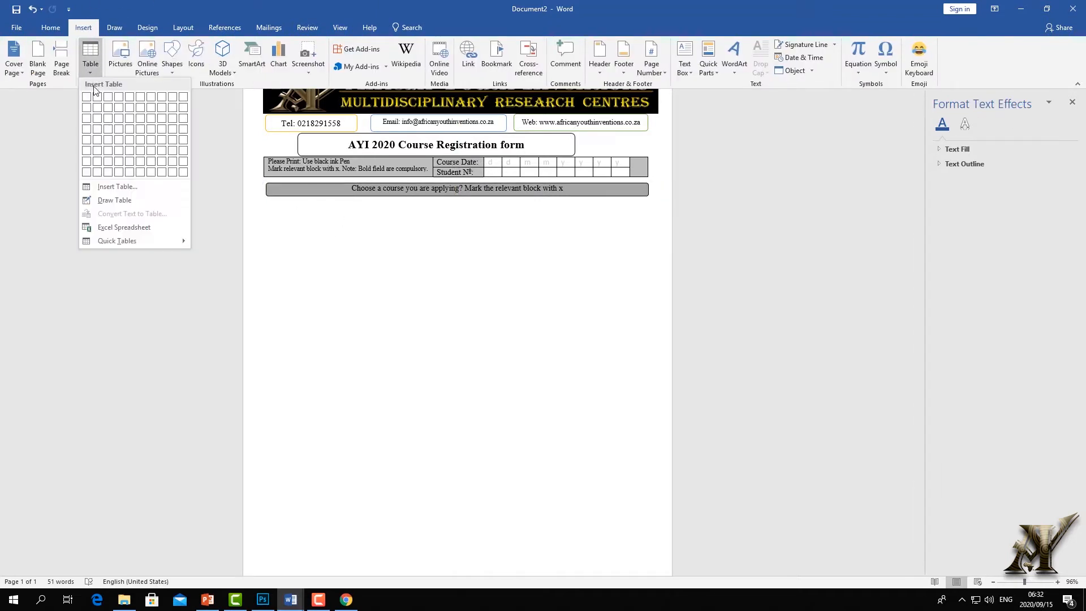
{"action": "left_click", "coordinate": [110, 118]}
{"action": "left_click", "coordinate": [605, 243]}
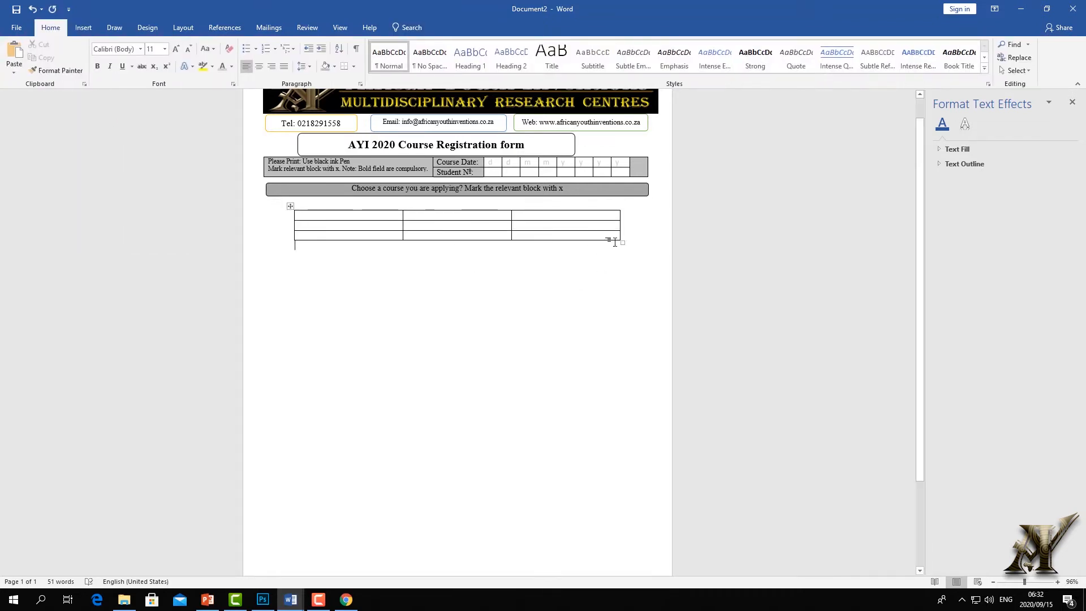
Extend the new table's left edge outward, narrow the table to about half the page width, and make its first two columns narrower than the third
{"action": "left_click", "coordinate": [1034, 582]}
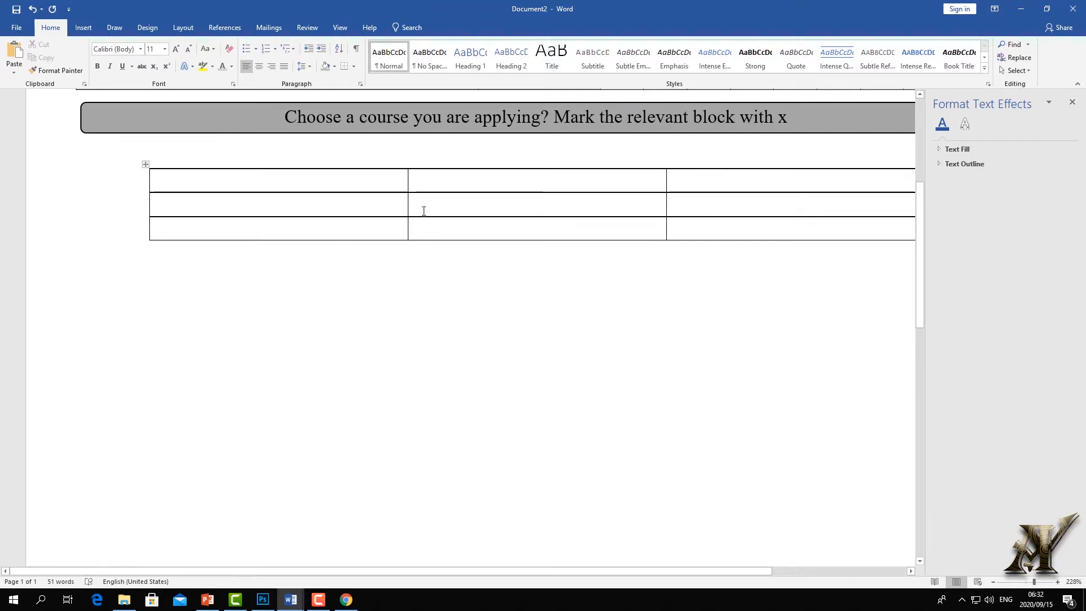
{"action": "left_click_drag", "start_coordinate": [407, 207], "coordinate": [295, 207]}
{"action": "left_click_drag", "start_coordinate": [666, 204], "coordinate": [526, 205]}
{"action": "mouse_move", "coordinate": [147, 204]}
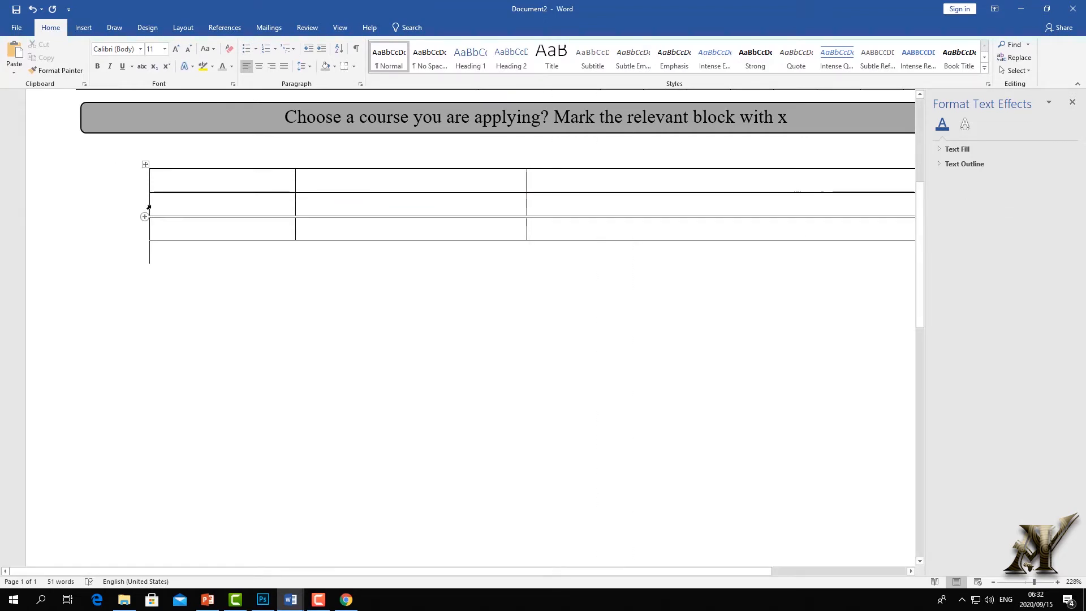
{"action": "left_click_drag", "start_coordinate": [149, 209], "coordinate": [104, 164]}
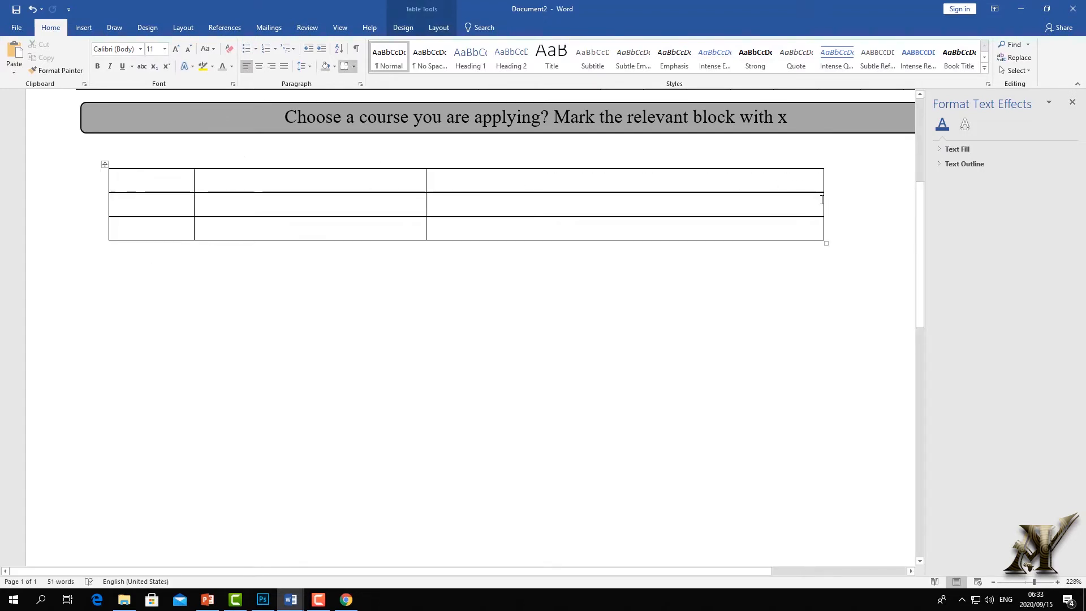
{"action": "left_click_drag", "start_coordinate": [823, 199], "coordinate": [527, 200]}
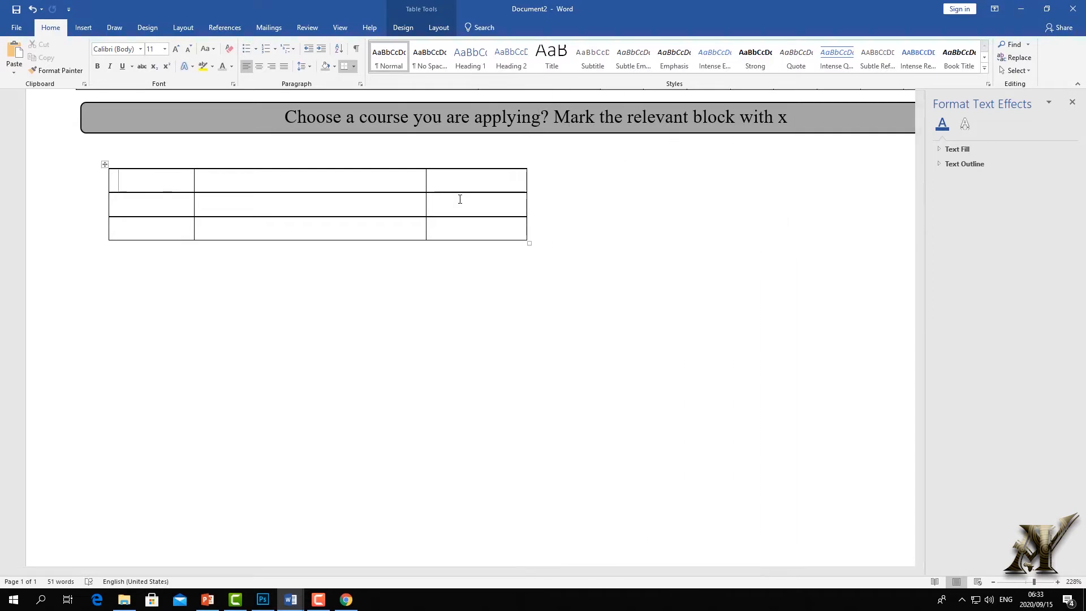
{"action": "left_click_drag", "start_coordinate": [424, 205], "coordinate": [295, 204]}
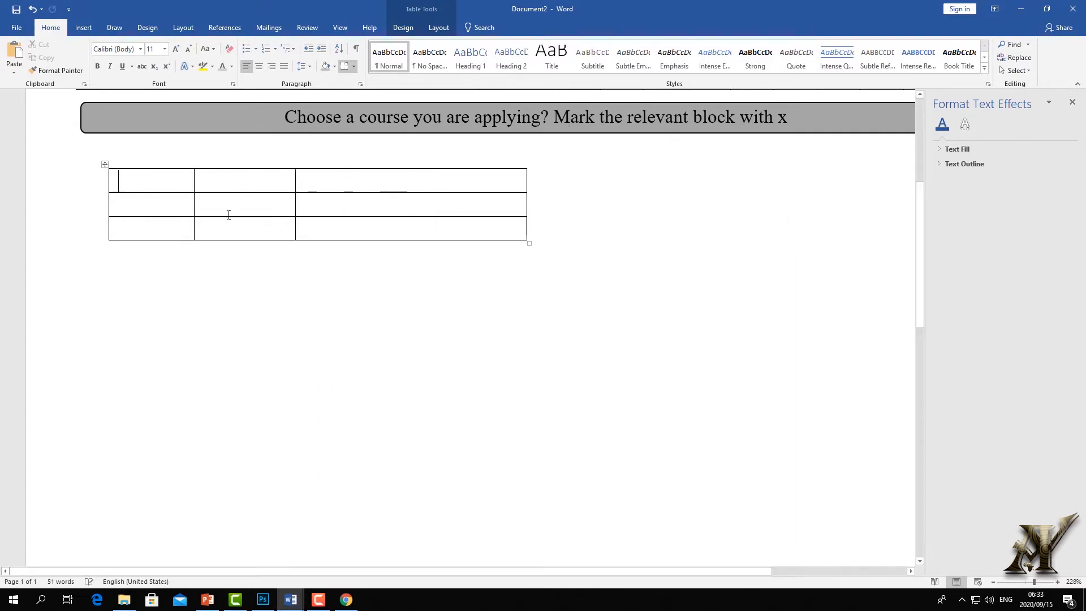
Copy the heading "Microsoft Office Programs" from the finished form and return to the new document
{"action": "left_click", "coordinate": [291, 599]}
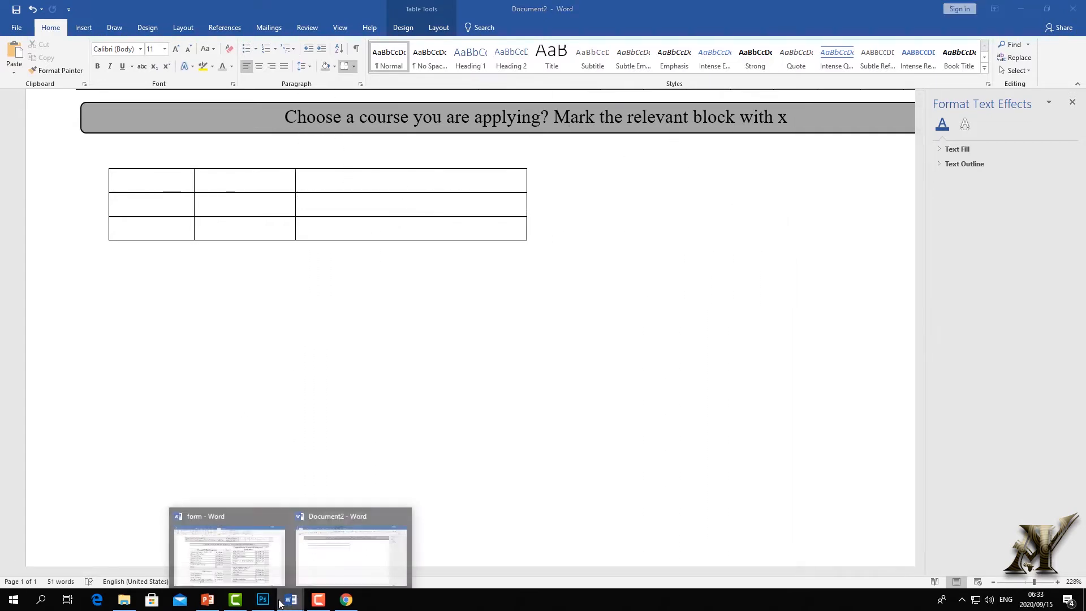
{"action": "left_click", "coordinate": [236, 559]}
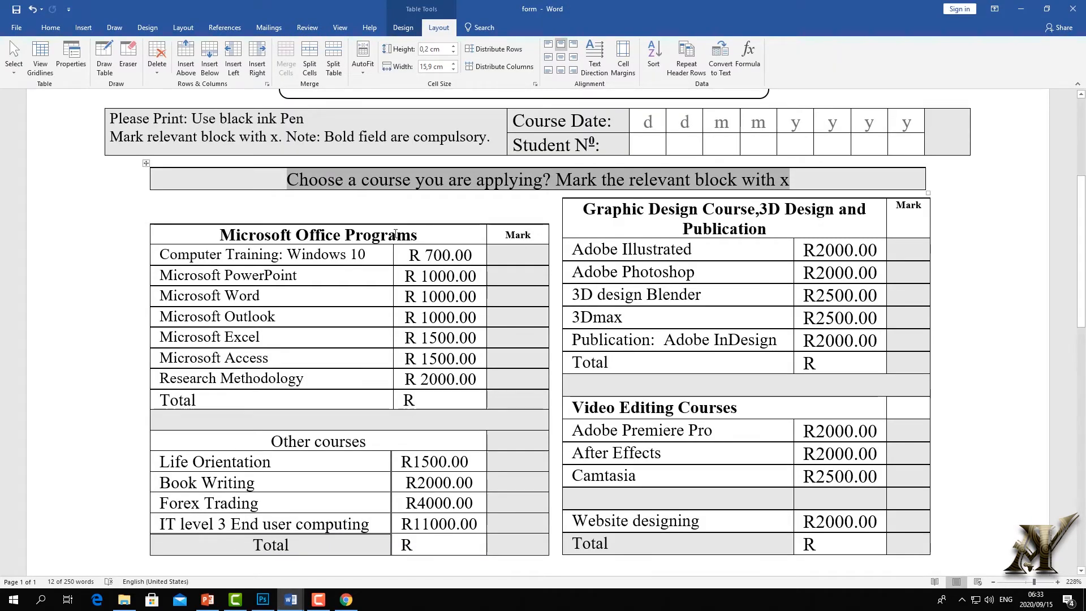
{"action": "left_click_drag", "start_coordinate": [419, 235], "coordinate": [219, 235]}
{"action": "right_click", "coordinate": [219, 234]}
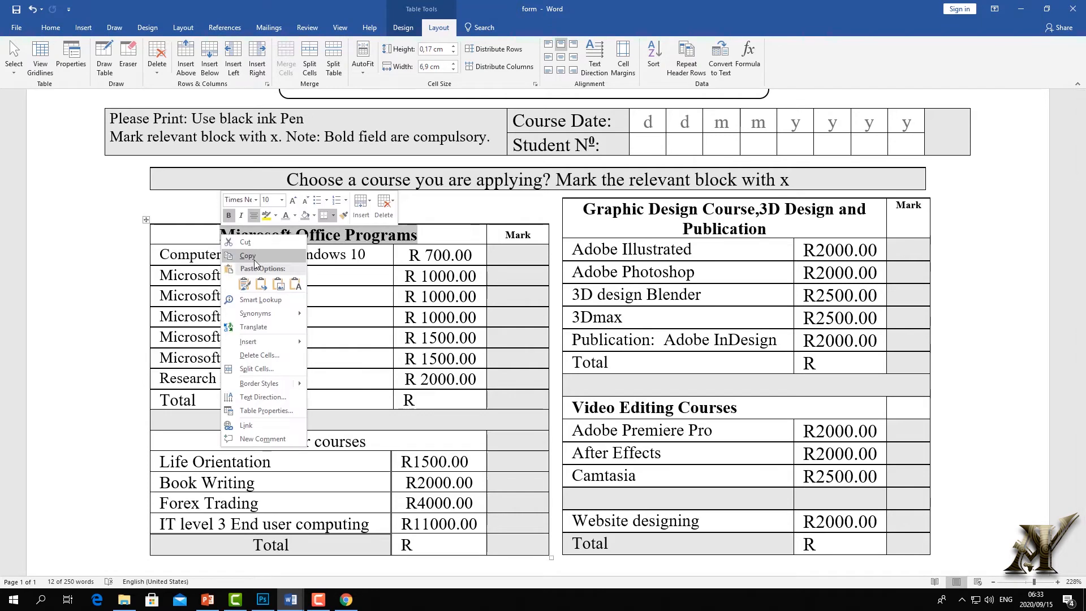
{"action": "left_click", "coordinate": [229, 250]}
{"action": "left_click", "coordinate": [347, 583]}
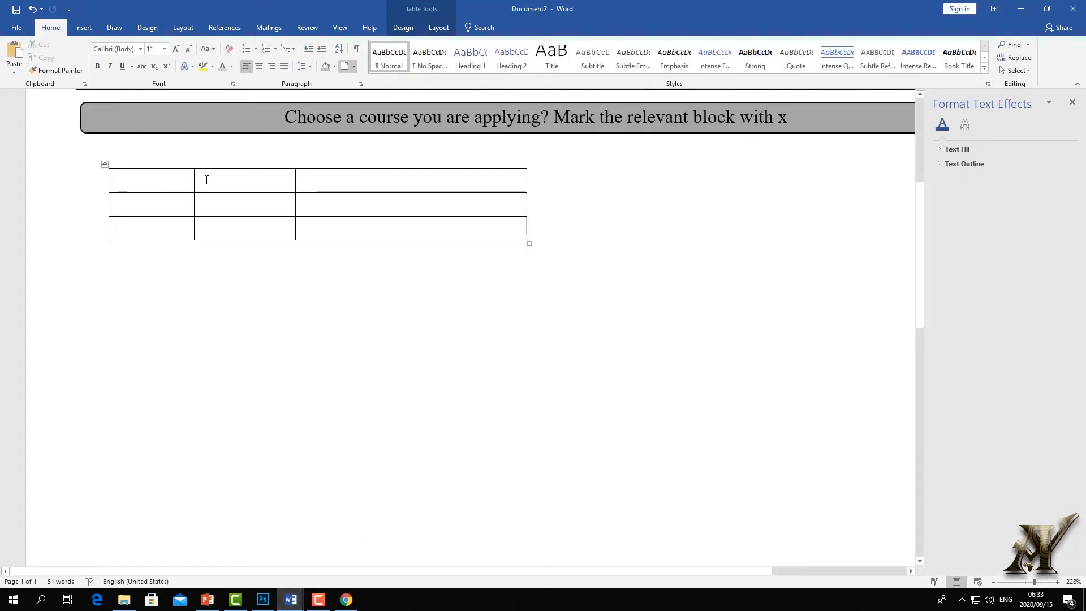
Merge the first two cells in the top row of the new table
{"action": "left_click_drag", "start_coordinate": [249, 186], "coordinate": [144, 178]}
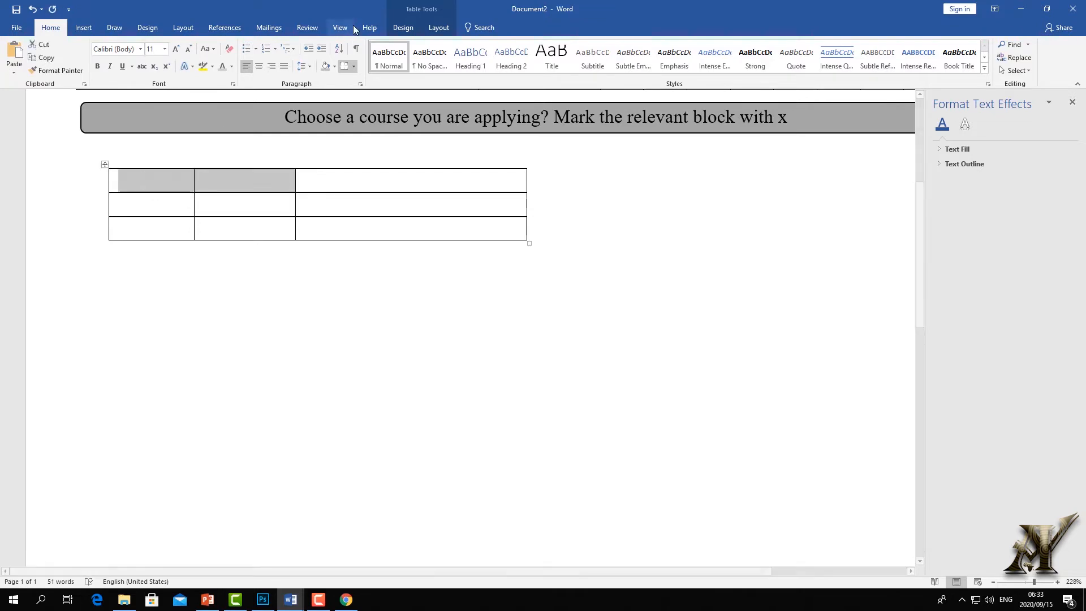
{"action": "left_click", "coordinate": [439, 27]}
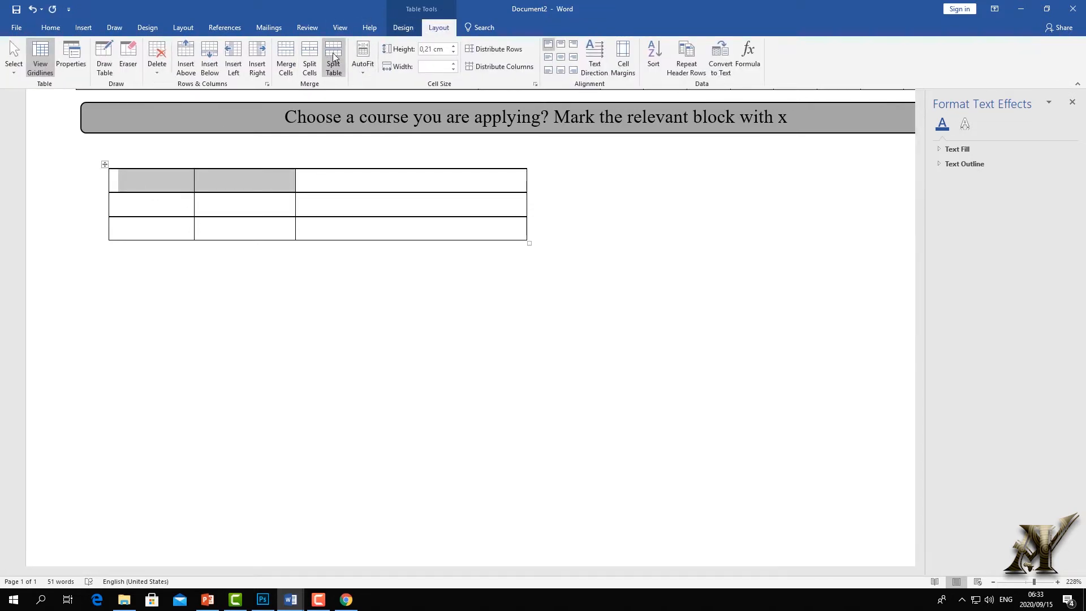
{"action": "left_click", "coordinate": [286, 54]}
Paste "Microsoft Office Programs" into the merged cell and widen the second column so the heading fits on one line
{"action": "left_click", "coordinate": [197, 181]}
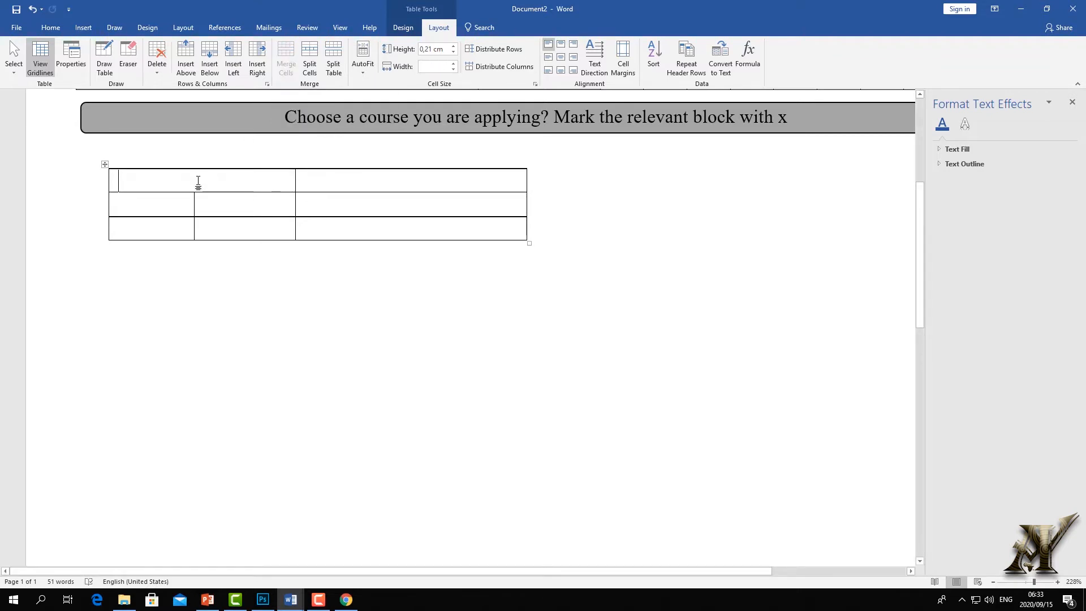
{"action": "key", "text": "ctrl+v"}
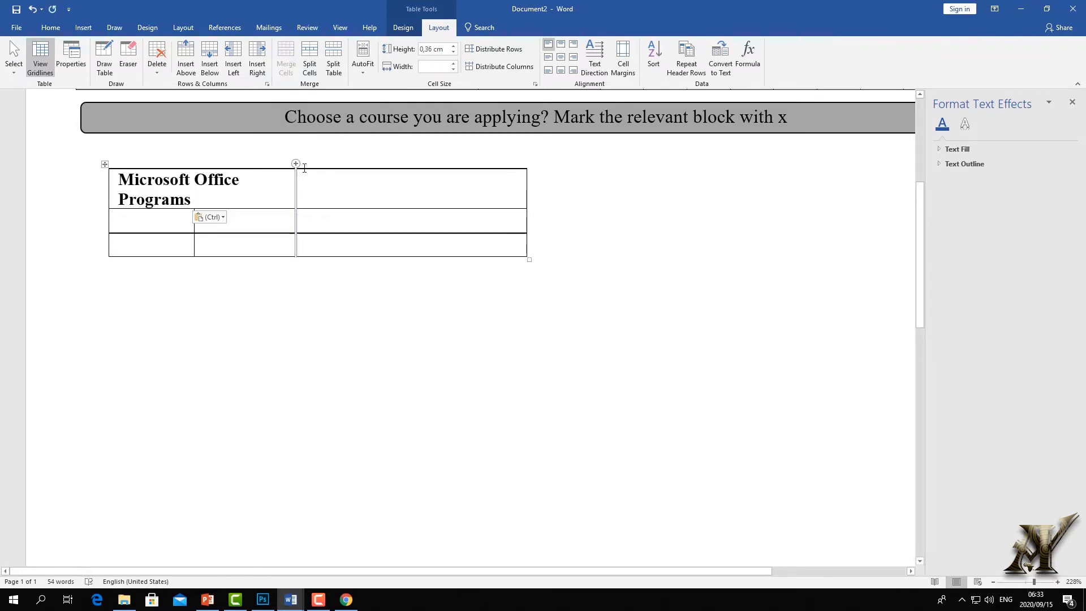
{"action": "left_click_drag", "start_coordinate": [294, 189], "coordinate": [332, 187]}
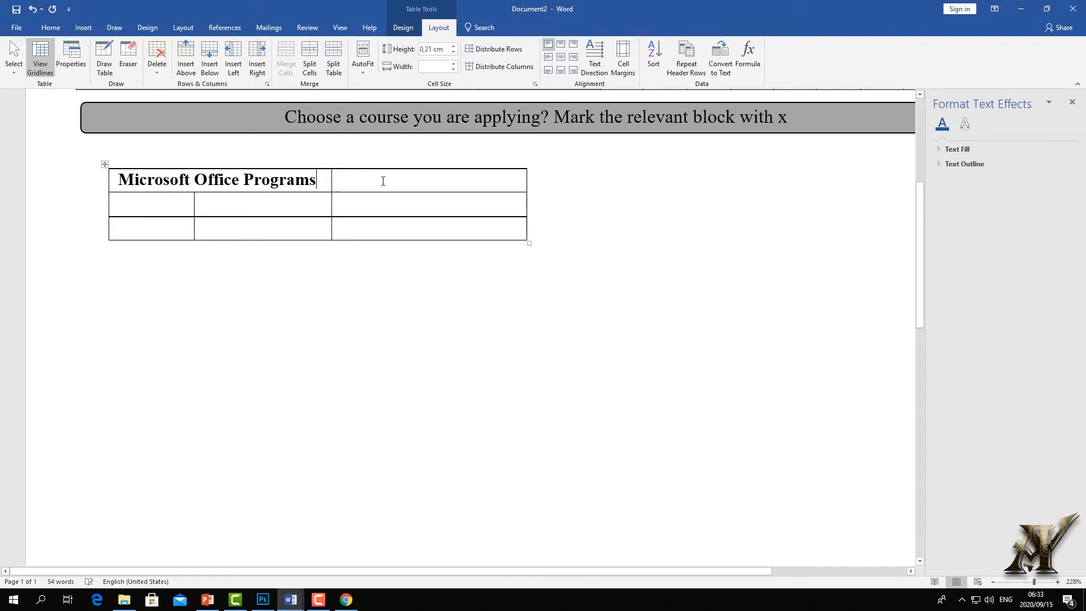
Enter "marks" in the top row's last cell and set the heading row's font to Times New Roman
{"action": "type", "text": "ma"}
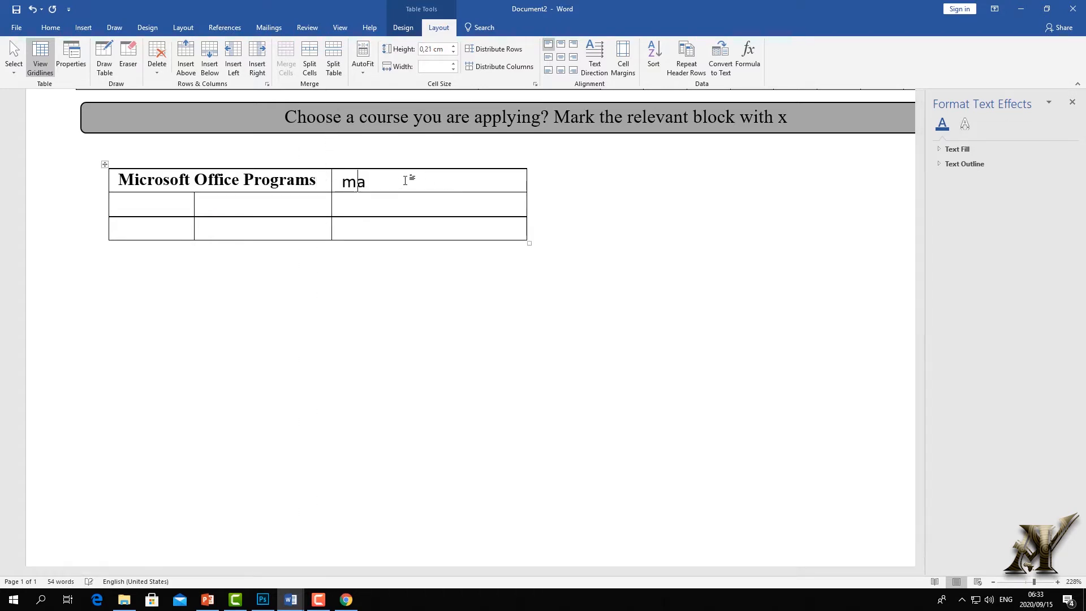
{"action": "type", "text": "r"}
{"action": "left_click_drag", "start_coordinate": [420, 177], "coordinate": [117, 177]}
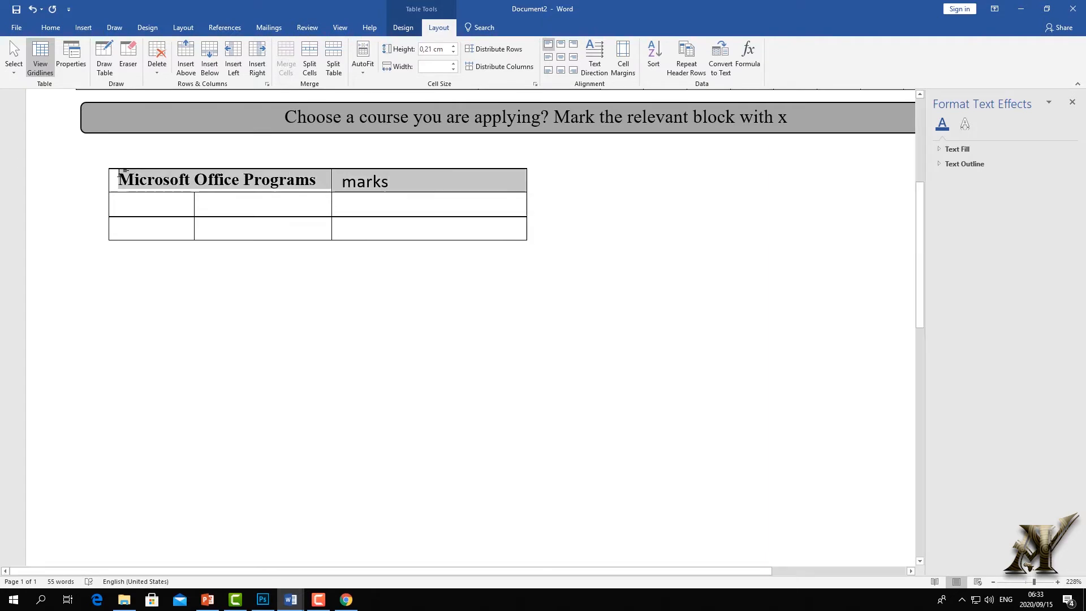
{"action": "left_click", "coordinate": [51, 29]}
{"action": "left_click", "coordinate": [140, 50]}
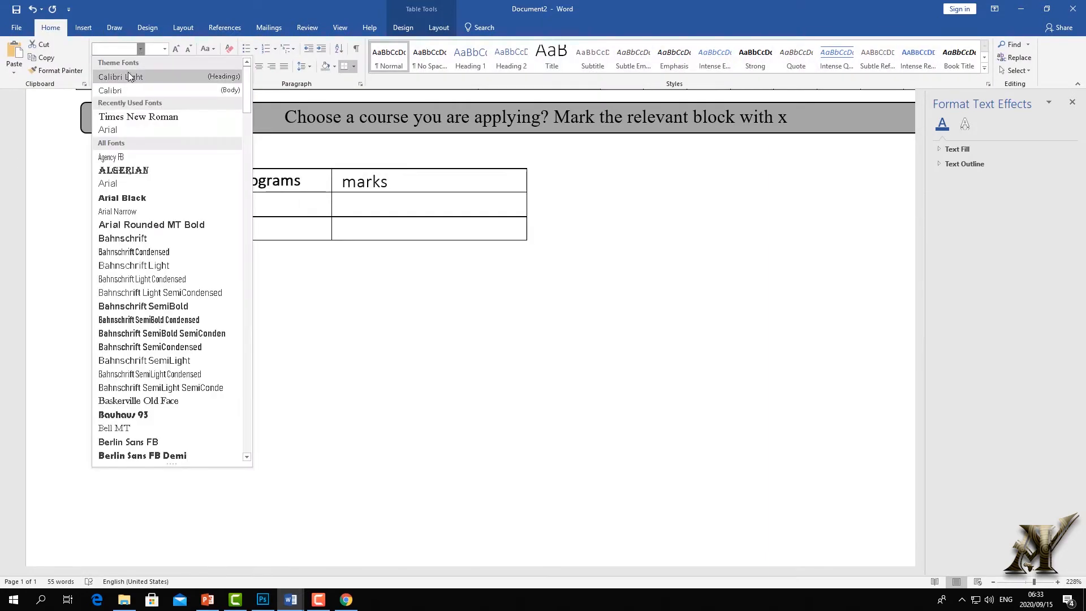
{"action": "left_click", "coordinate": [138, 117]}
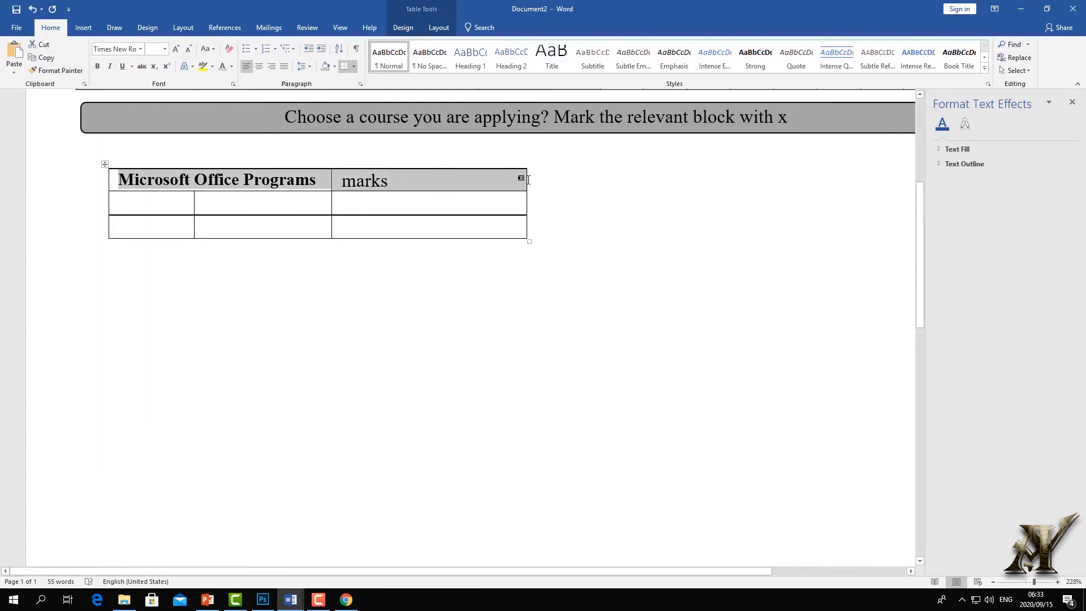
Narrow the table's last column to about half its width in the heading row and the rows below
{"action": "left_click_drag", "start_coordinate": [526, 180], "coordinate": [431, 180]}
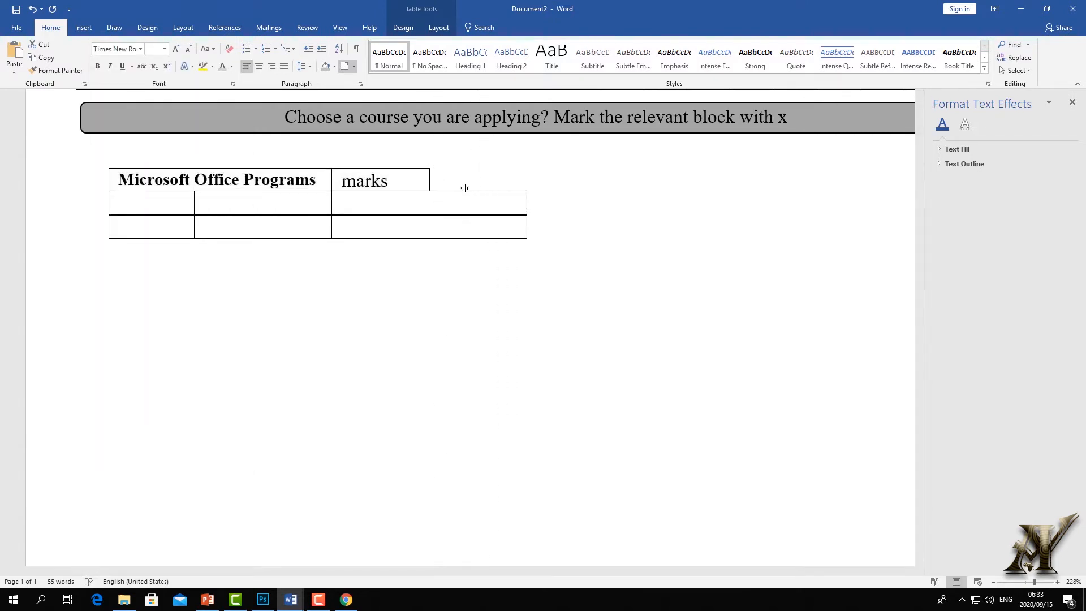
{"action": "left_click_drag", "start_coordinate": [525, 202], "coordinate": [430, 201]}
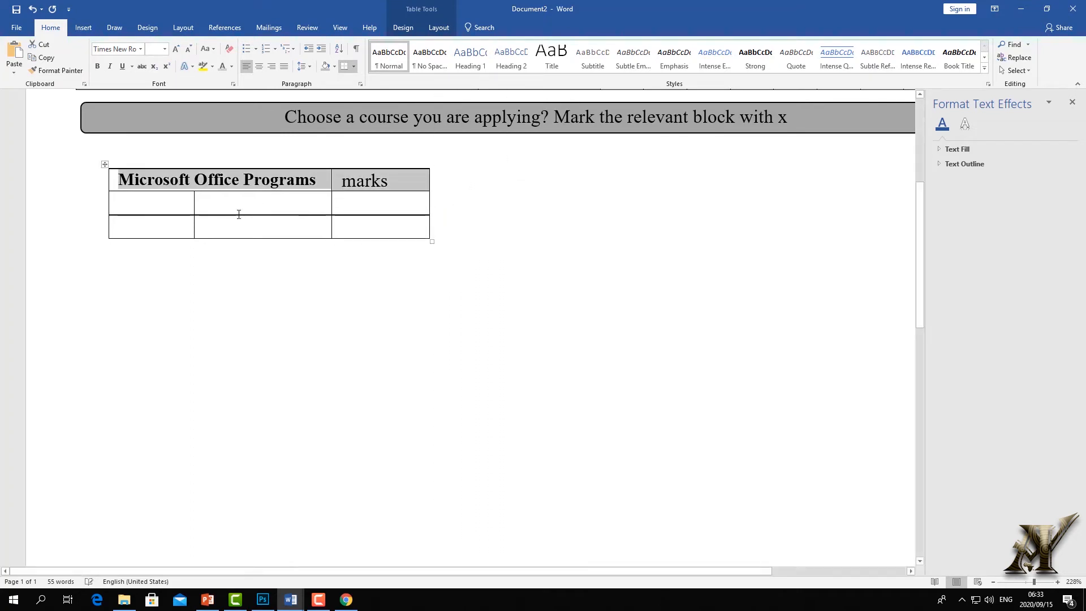
{"action": "left_click", "coordinate": [543, 202]}
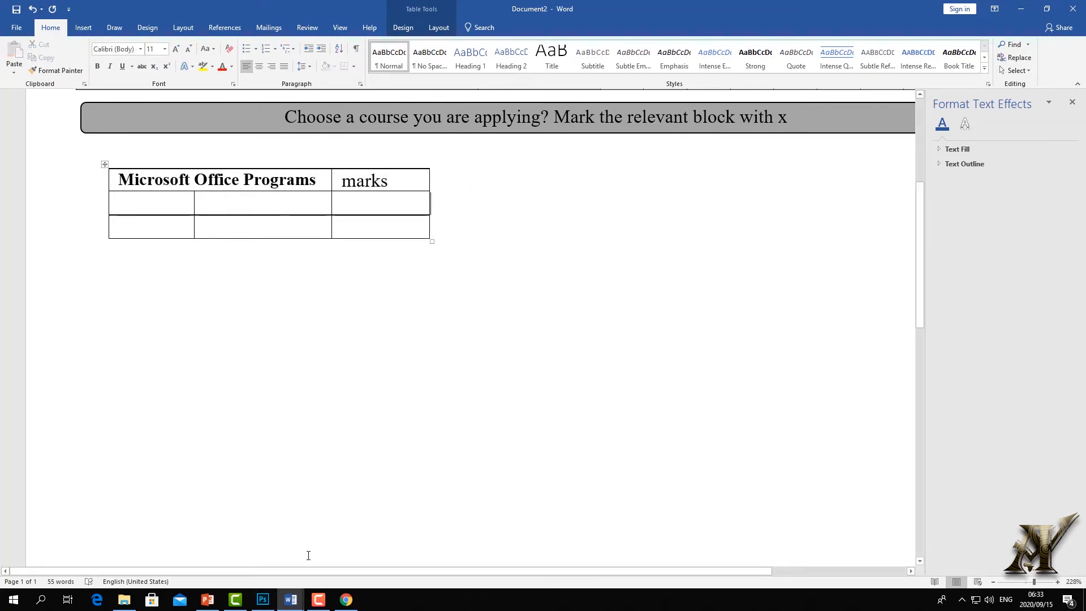
{"action": "mouse_move", "coordinate": [288, 595]}
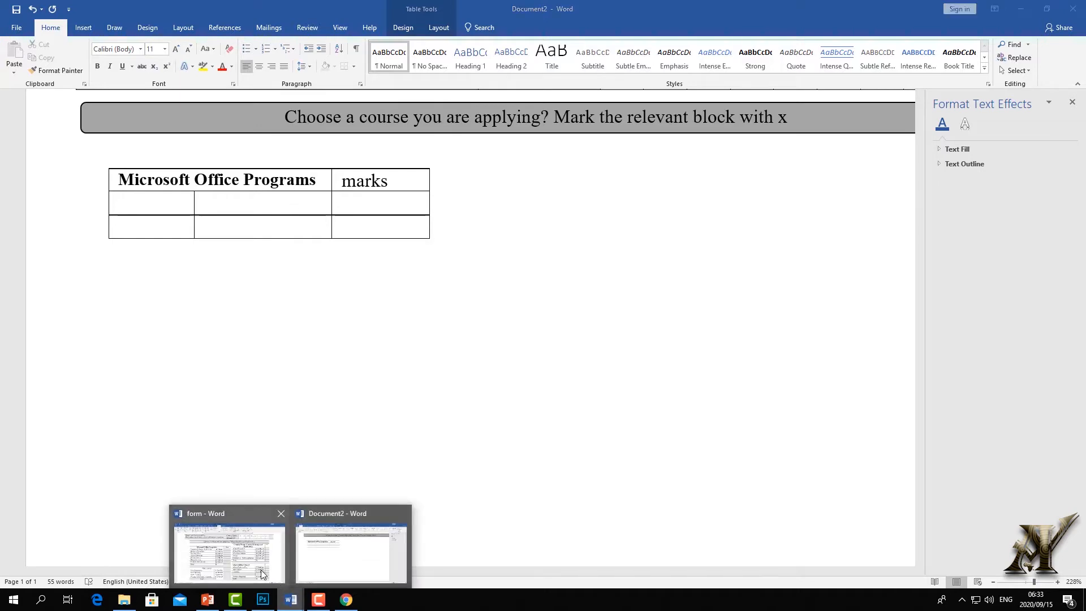
{"action": "left_click", "coordinate": [256, 565]}
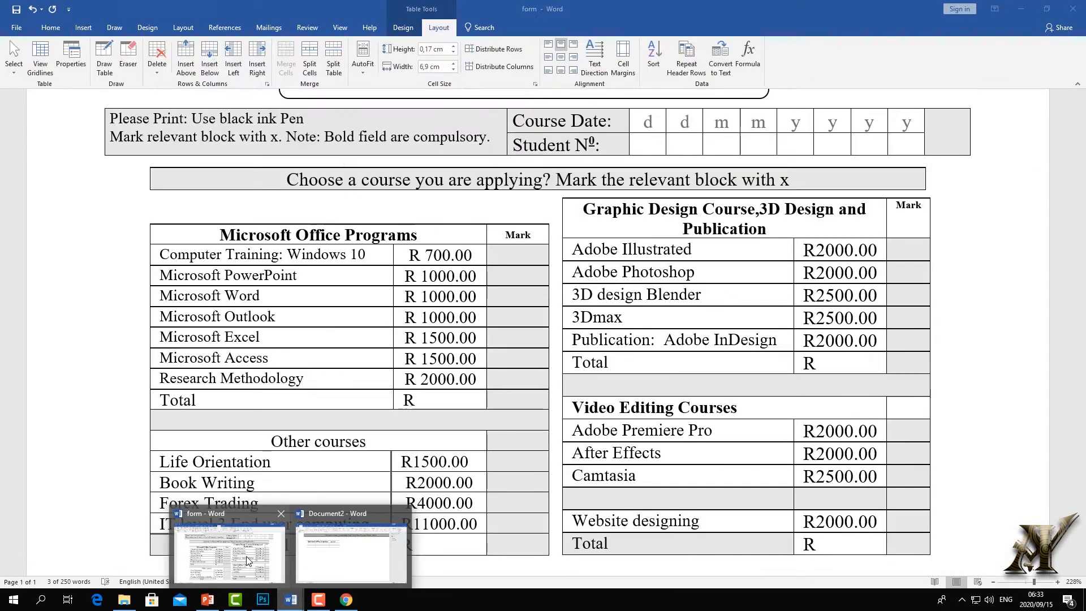
{"action": "left_click_drag", "start_coordinate": [474, 257], "coordinate": [253, 263]}
{"action": "right_click", "coordinate": [252, 261]}
{"action": "left_click", "coordinate": [273, 280]}
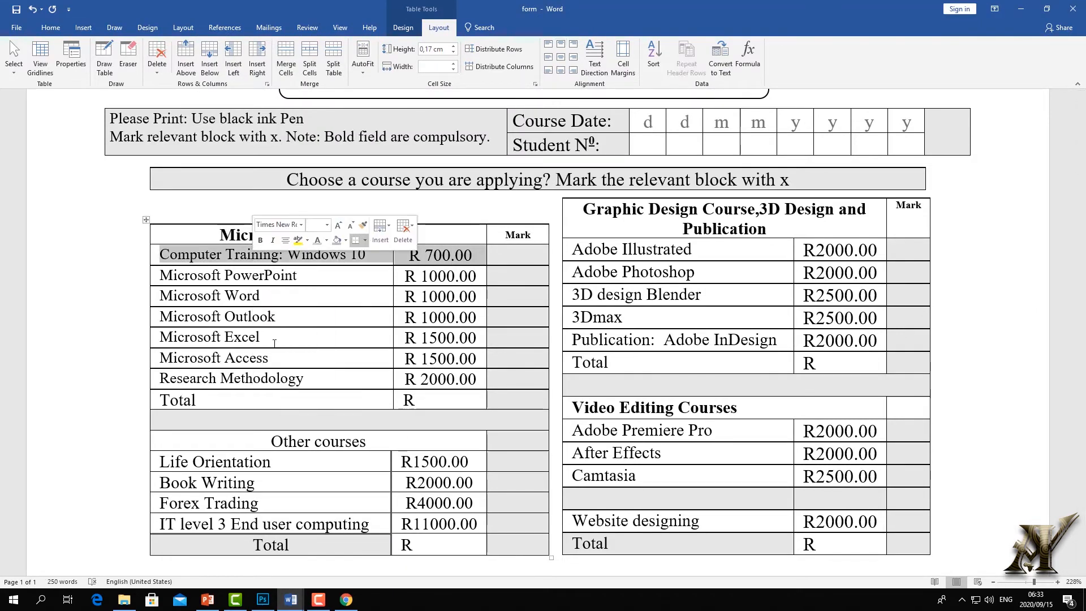
{"action": "left_click", "coordinate": [292, 603]}
{"action": "left_click", "coordinate": [346, 580]}
{"action": "key", "text": "ctrl+z"}
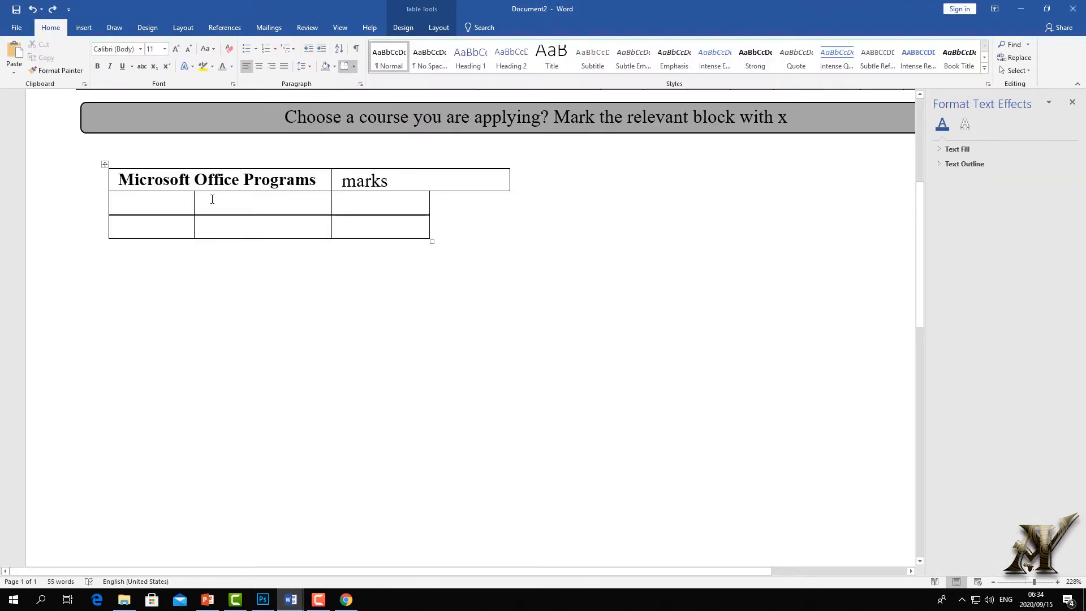
Widen the first column in the lower rows and narrow the last column to fit the "marks" heading in all rows
{"action": "left_click_drag", "start_coordinate": [193, 202], "coordinate": [259, 204]}
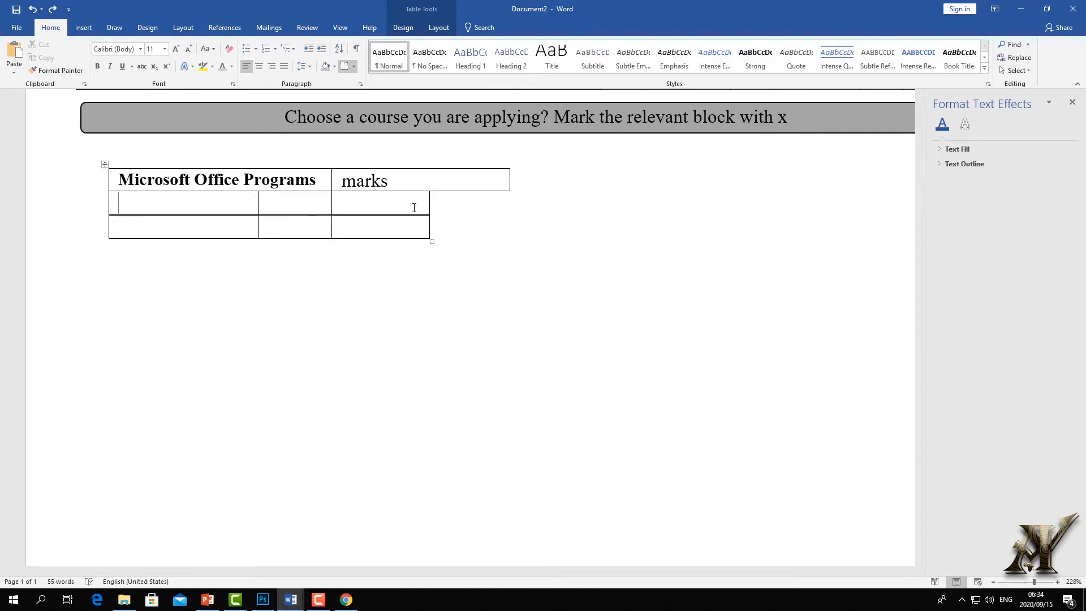
{"action": "left_click", "coordinate": [511, 180]}
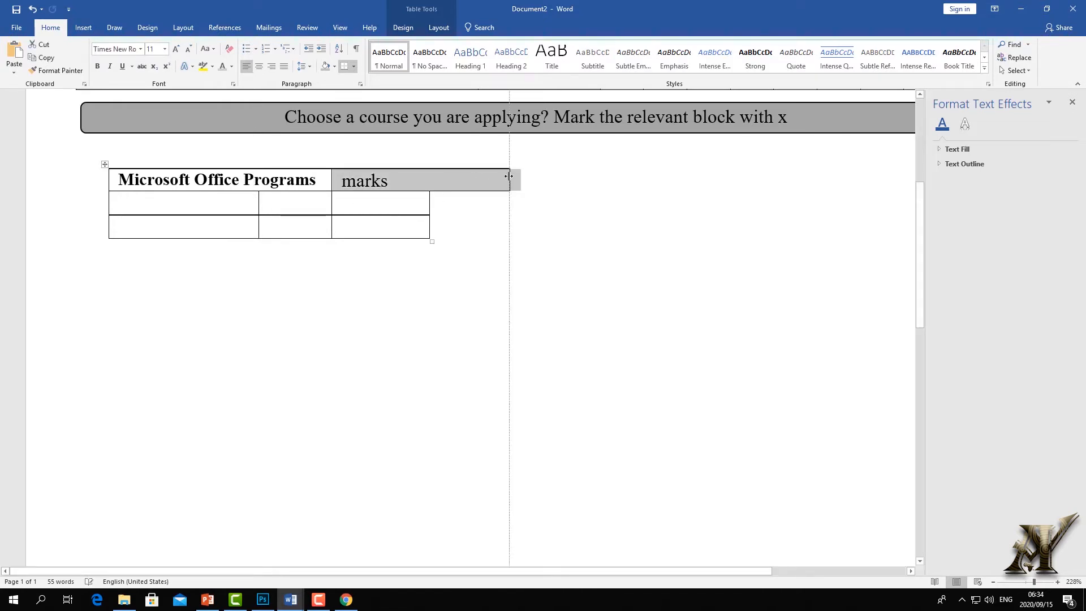
{"action": "left_click_drag", "start_coordinate": [509, 176], "coordinate": [397, 202]}
{"action": "left_click", "coordinate": [372, 227]}
{"action": "left_click", "coordinate": [430, 269]}
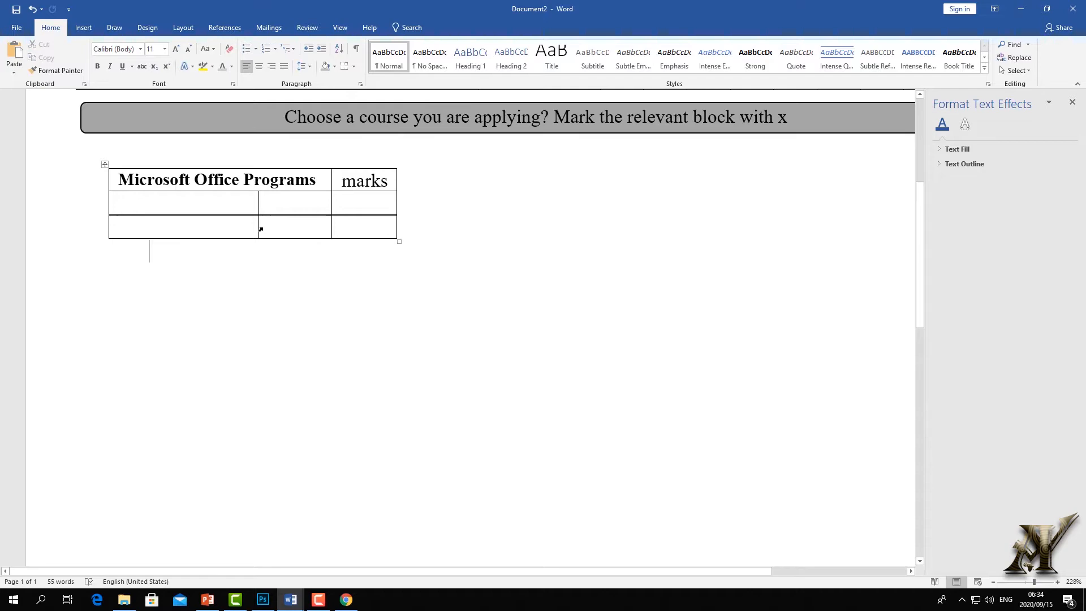
Copy "Computer Training: Windows 10" from the finished form and return to the new document
{"action": "left_click", "coordinate": [220, 198]}
{"action": "mouse_move", "coordinate": [281, 593]}
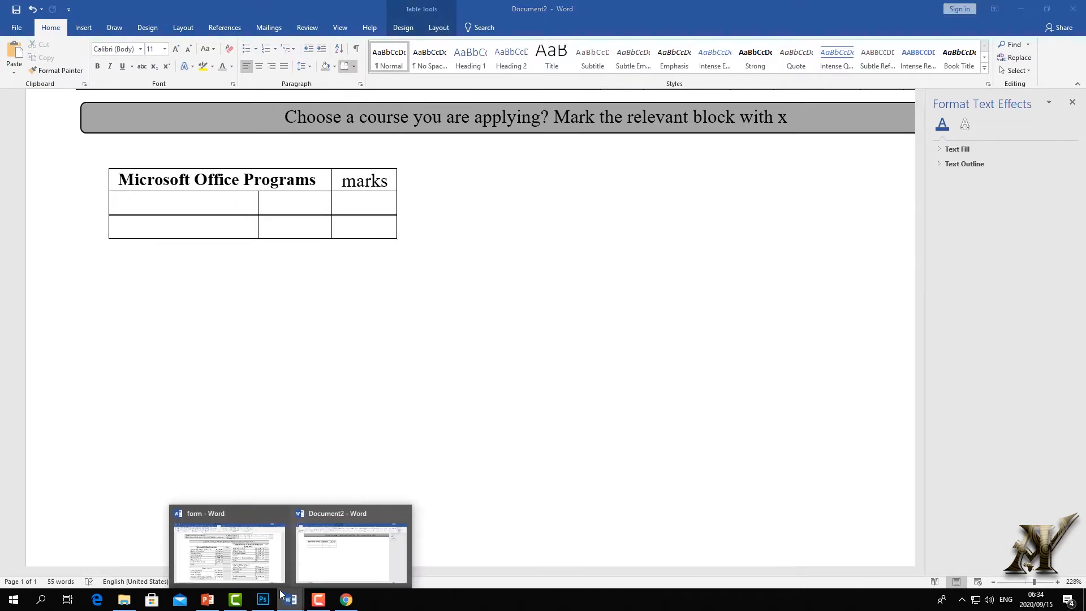
{"action": "left_click", "coordinate": [229, 546]}
{"action": "left_click", "coordinate": [367, 254]}
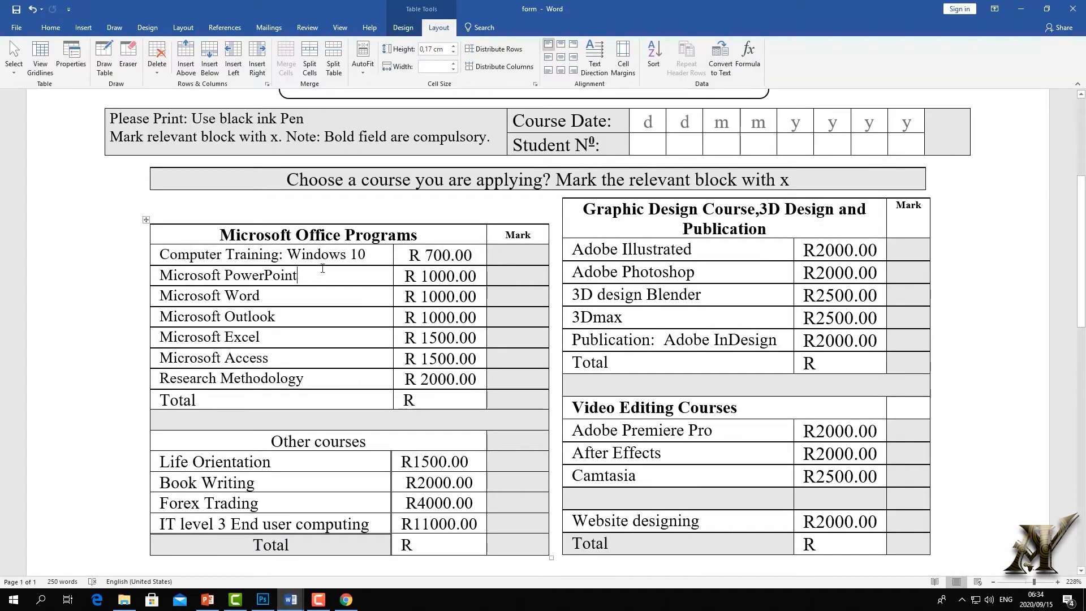
{"action": "left_click_drag", "start_coordinate": [366, 254], "coordinate": [161, 255]}
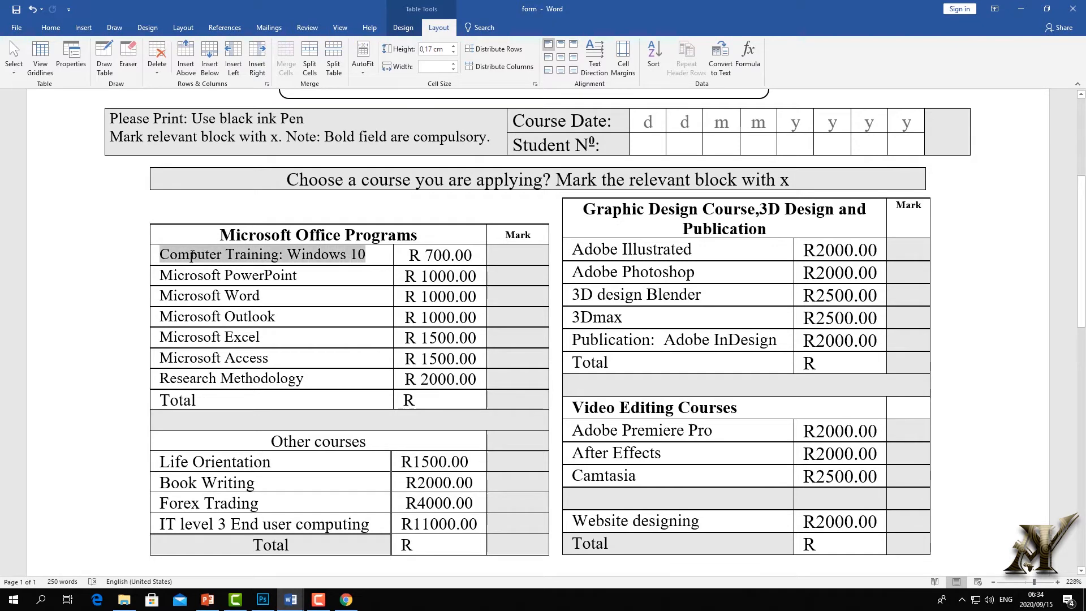
{"action": "right_click", "coordinate": [192, 256]}
{"action": "left_click", "coordinate": [224, 278]}
{"action": "mouse_move", "coordinate": [291, 604]}
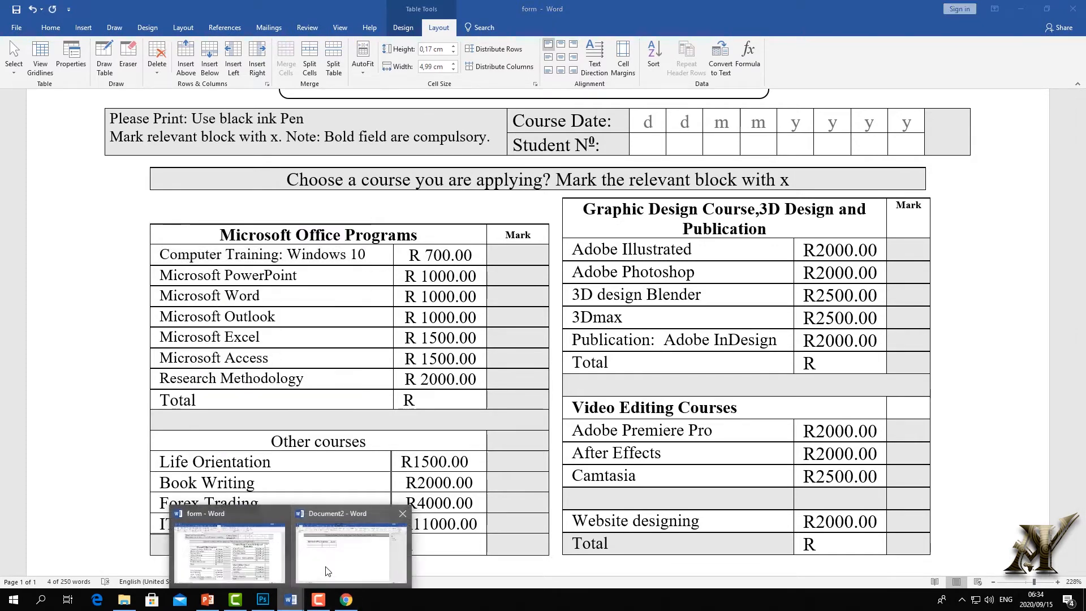
{"action": "left_click", "coordinate": [328, 571]}
Paste the course name with its source formatting under "Microsoft Office Programs" and widen the first column so it fits on one line
{"action": "right_click", "coordinate": [163, 199]}
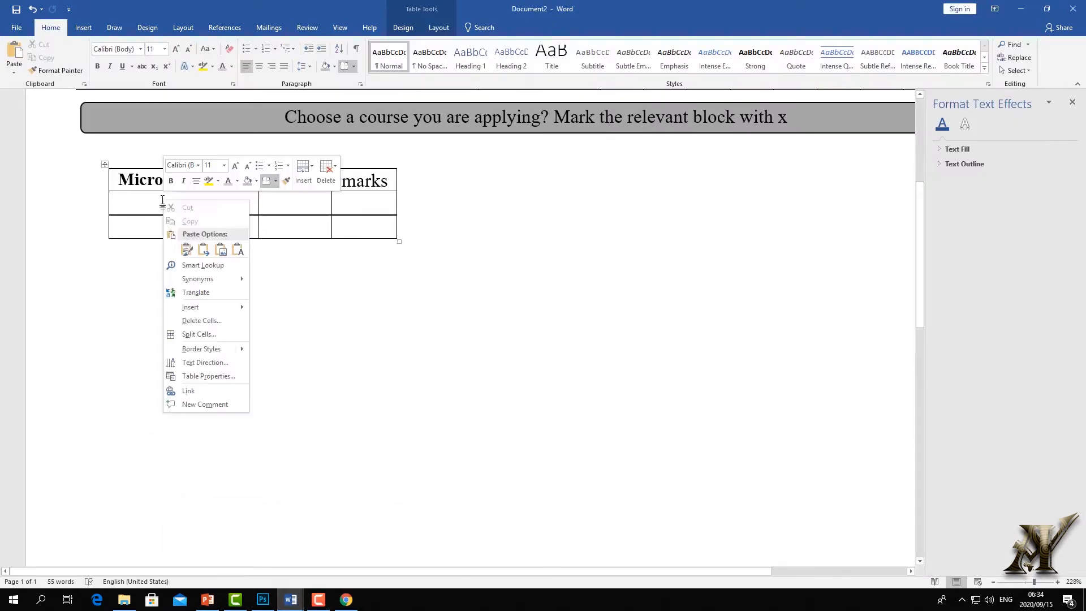
{"action": "left_click", "coordinate": [187, 250]}
{"action": "left_click_drag", "start_coordinate": [258, 207], "coordinate": [300, 213]}
{"action": "left_click_drag", "start_coordinate": [396, 200], "coordinate": [430, 202]}
{"action": "left_click_drag", "start_coordinate": [331, 196], "coordinate": [368, 197]}
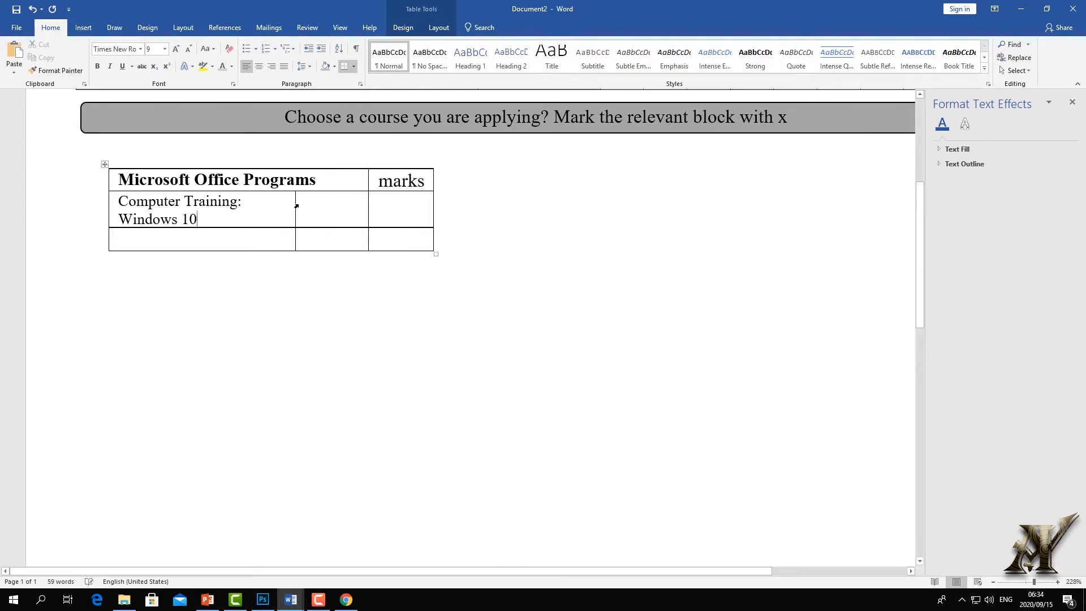
{"action": "left_click_drag", "start_coordinate": [295, 205], "coordinate": [406, 197]}
Enter the price R700 in the cell beside "Computer Training: Windows 10"
{"action": "left_click", "coordinate": [371, 200]}
{"action": "type", "text": "T"}
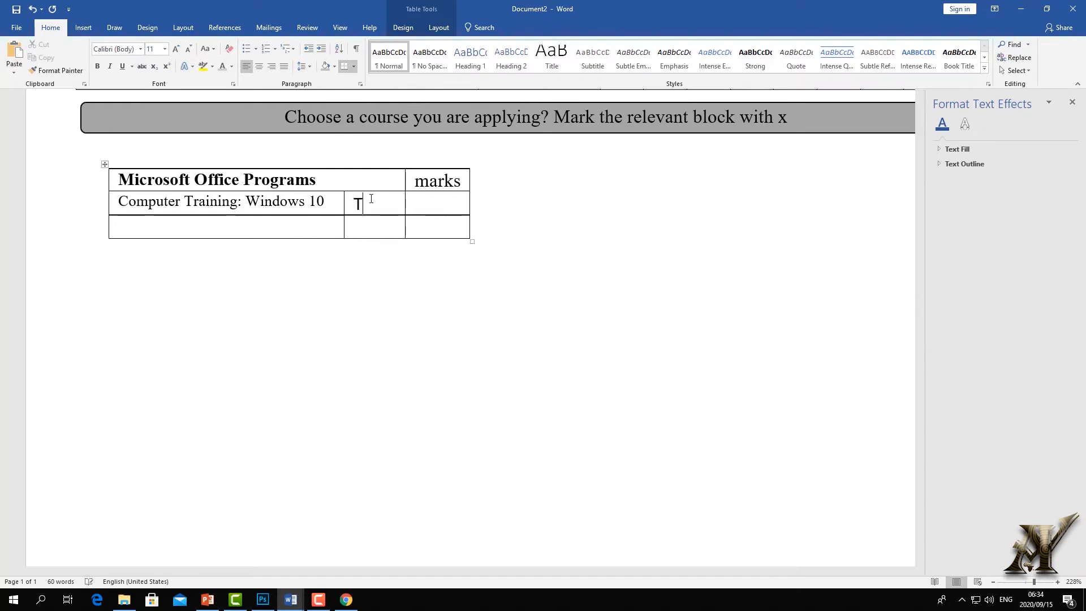
{"action": "type", "text": "TR"}
{"action": "key", "text": "BackSpace"}
{"action": "key", "text": "BackSpace"}
{"action": "type", "text": "R700"}
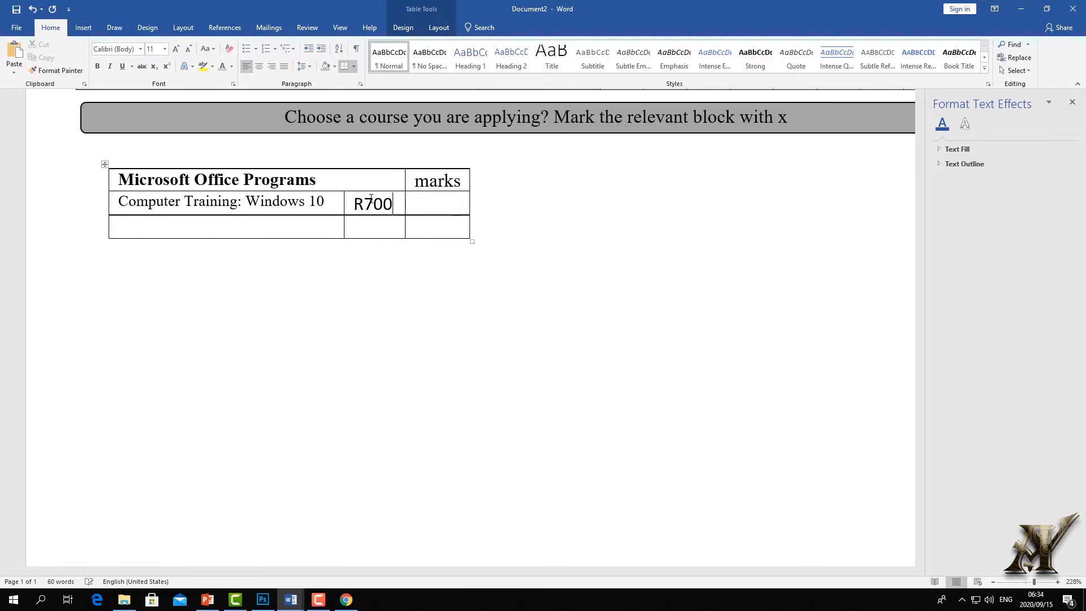
{"action": "left_click", "coordinate": [412, 270]}
Format the Windows 10 course name and its price as centred Times New Roman text at size 9
{"action": "left_click_drag", "start_coordinate": [395, 208], "coordinate": [121, 203]}
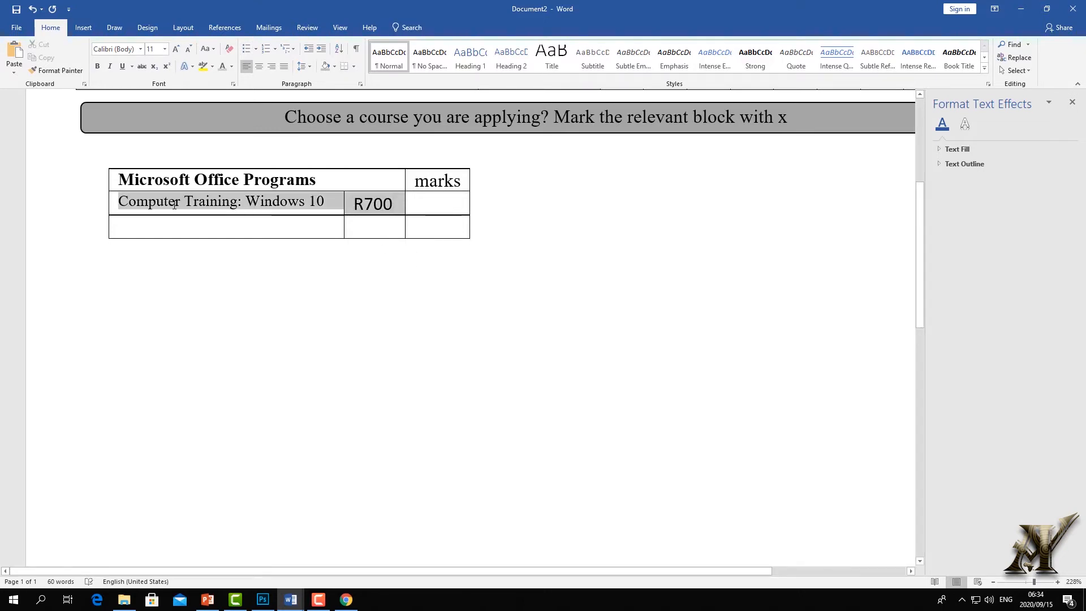
{"action": "left_click", "coordinate": [140, 50]}
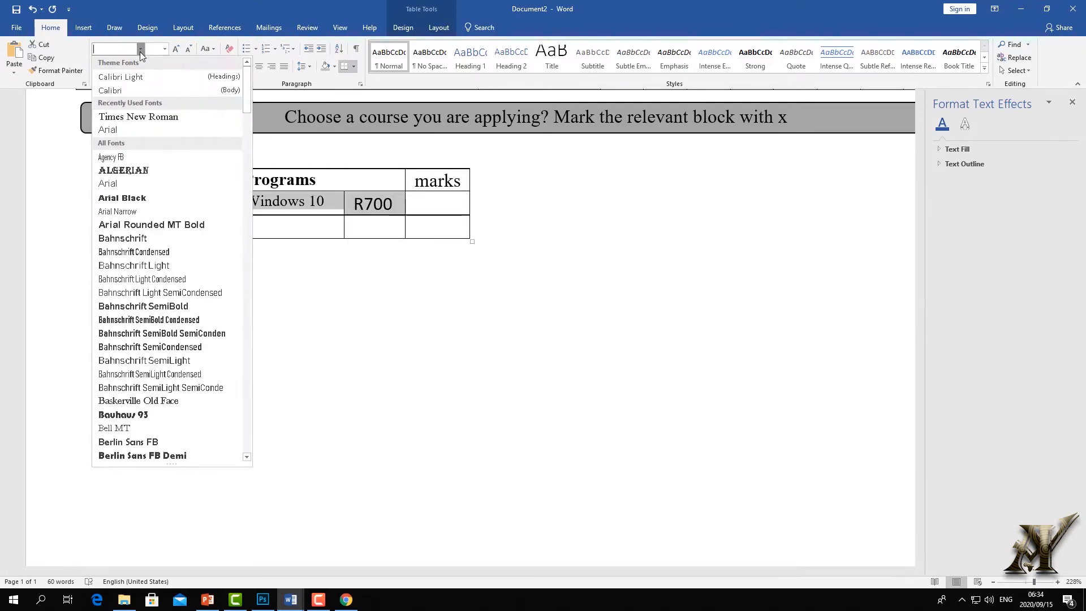
{"action": "left_click", "coordinate": [139, 116]}
{"action": "left_click", "coordinate": [257, 67]}
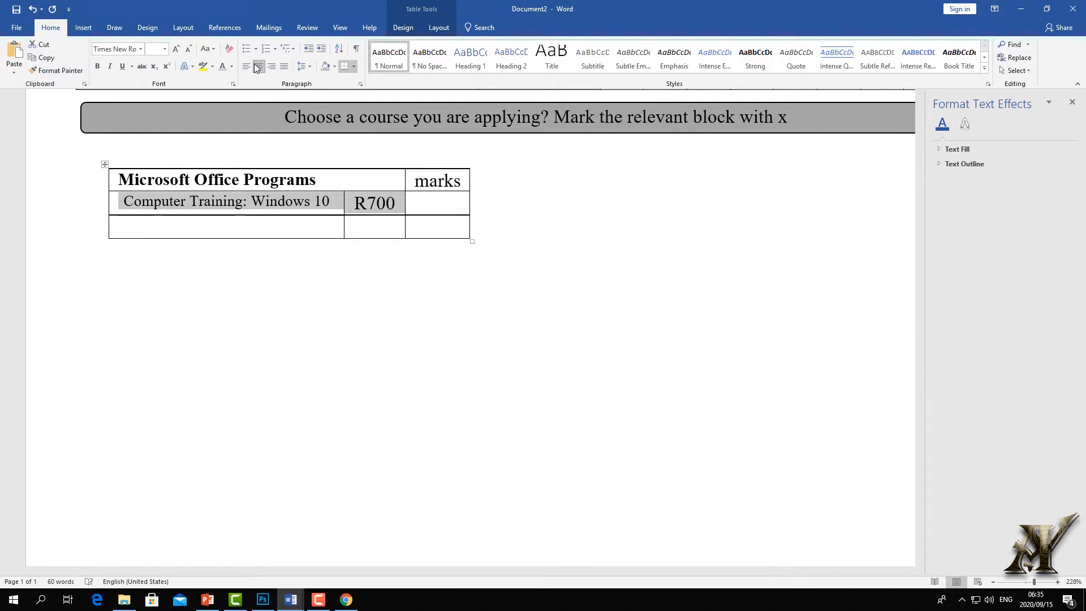
{"action": "left_click", "coordinate": [188, 49]}
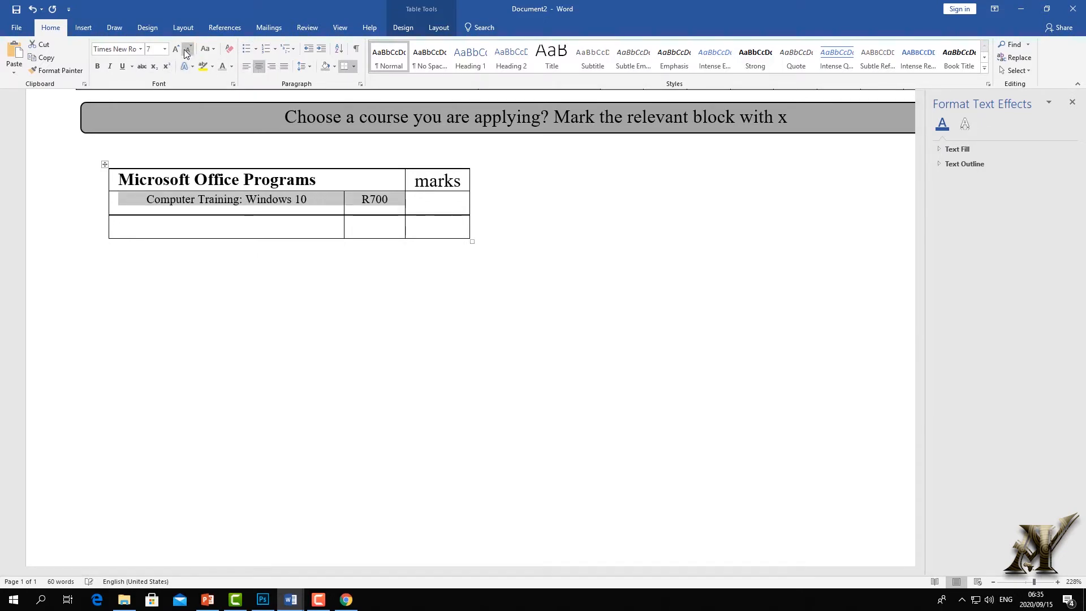
{"action": "left_click", "coordinate": [176, 50]}
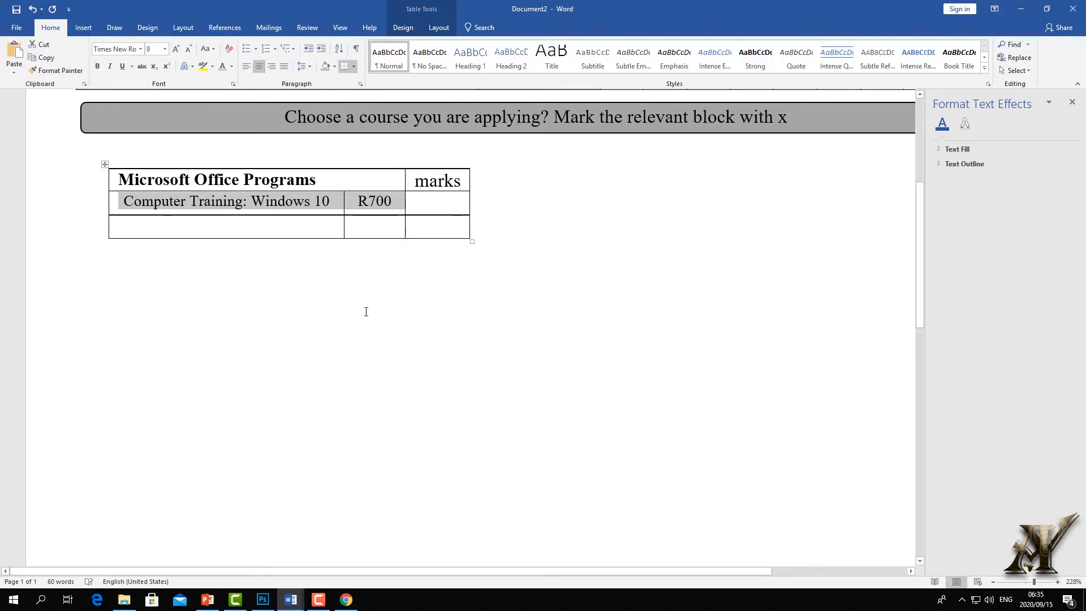
{"action": "left_click", "coordinate": [256, 253]}
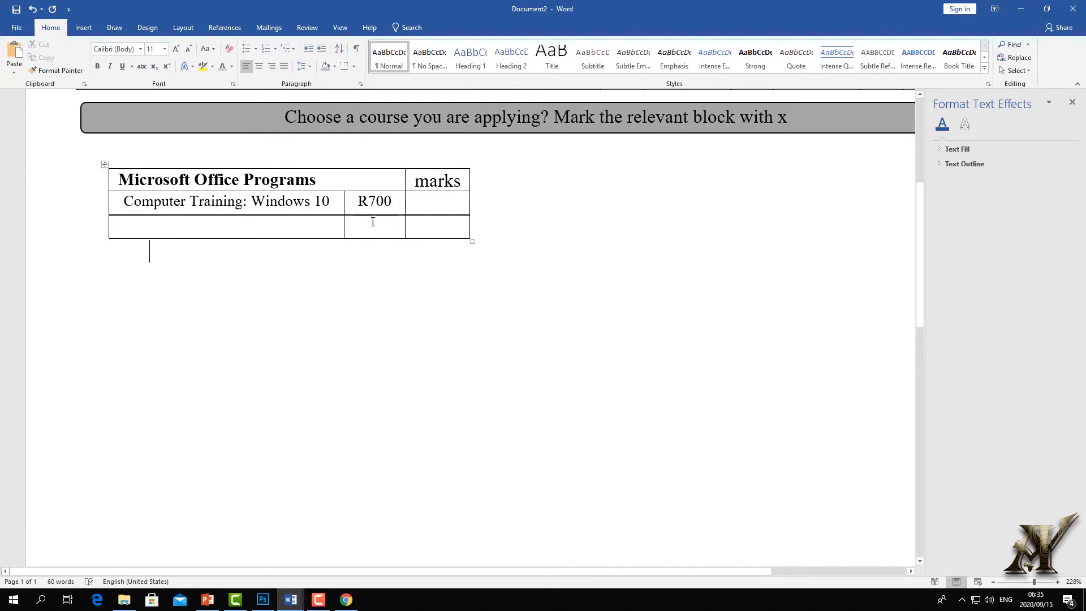
Place the cursor in the first cell of the table's last row and switch to the finished form
{"action": "left_click", "coordinate": [220, 226]}
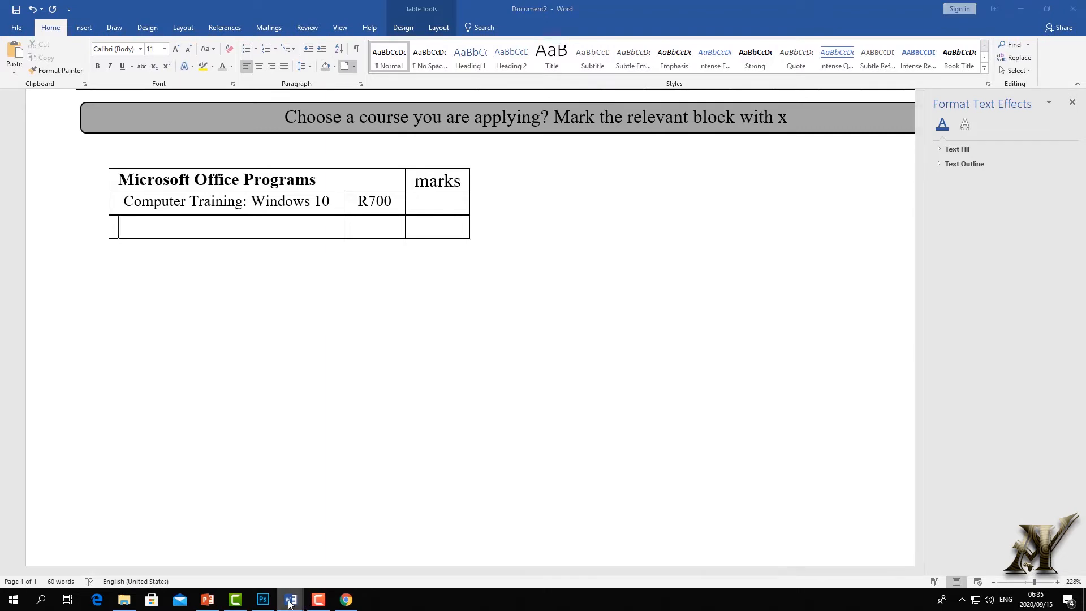
{"action": "mouse_move", "coordinate": [290, 598]}
{"action": "left_click", "coordinate": [278, 571]}
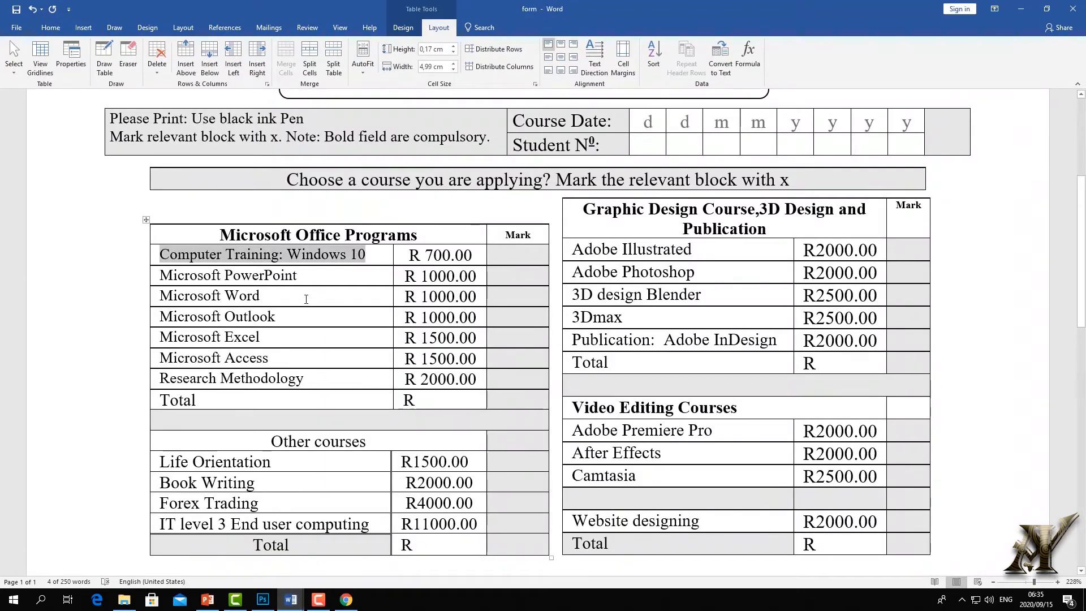
{"action": "double_click", "coordinate": [235, 295]}
{"action": "left_click", "coordinate": [175, 294], "text": "shift"}
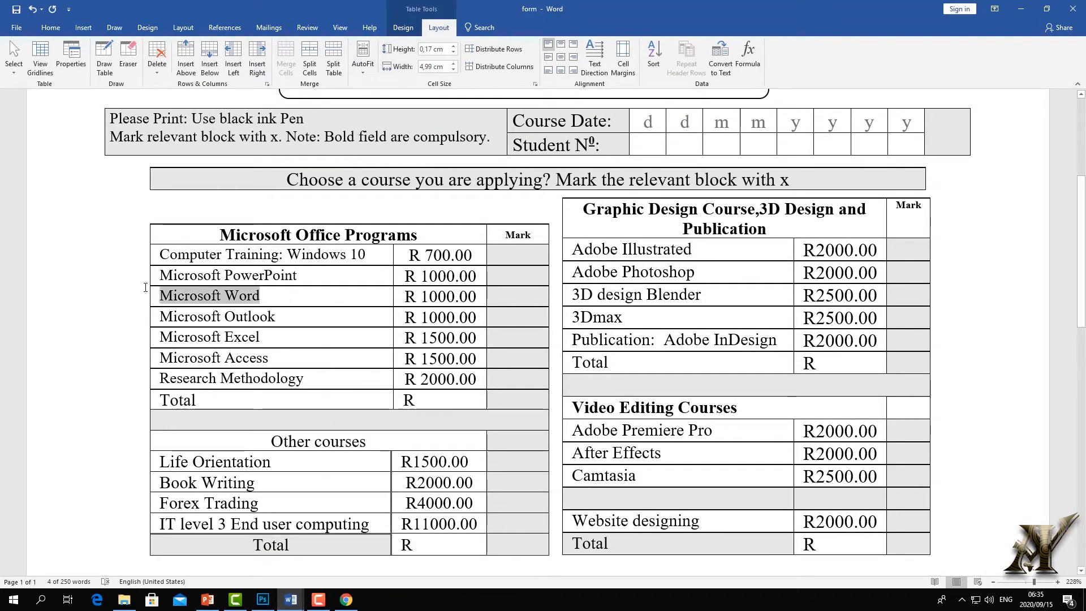
{"action": "right_click", "coordinate": [177, 294]}
{"action": "key", "text": "Escape"}
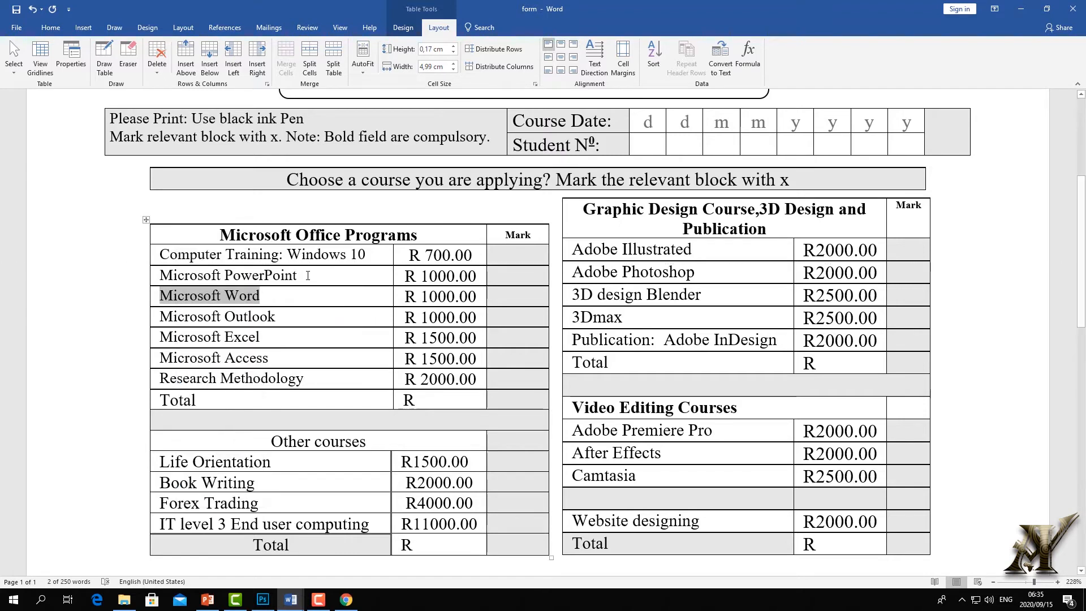
Copy "Microsoft PowerPoint" from the finished form into the new table's last row, below the Windows 10 course, and move to its price cell
{"action": "left_click_drag", "start_coordinate": [298, 276], "coordinate": [174, 274]}
{"action": "right_click", "coordinate": [176, 273]}
{"action": "key", "text": "Escape"}
{"action": "mouse_move", "coordinate": [288, 604]}
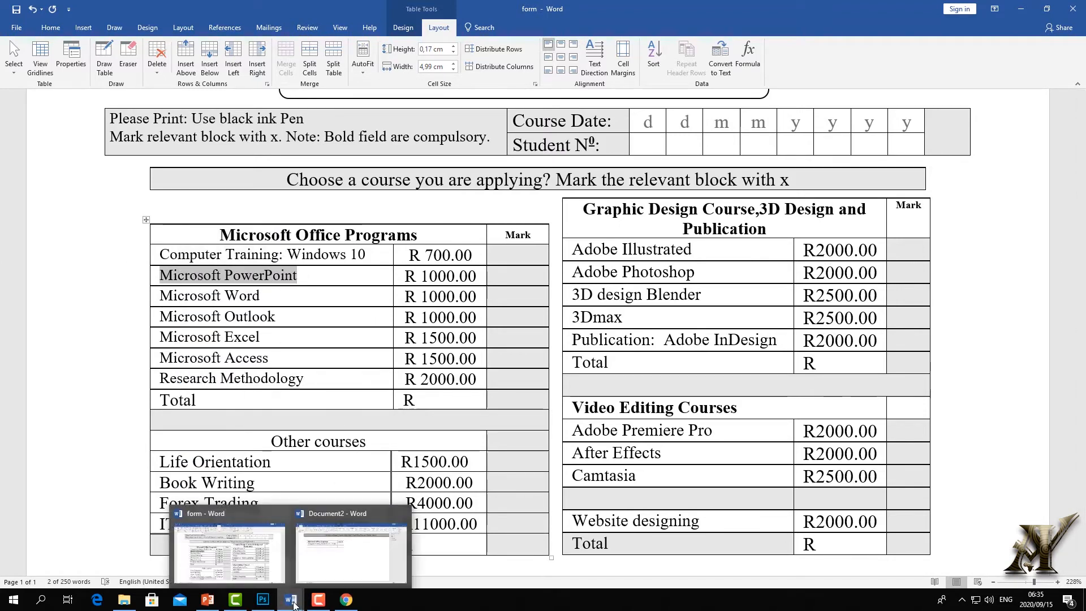
{"action": "left_click", "coordinate": [325, 571]}
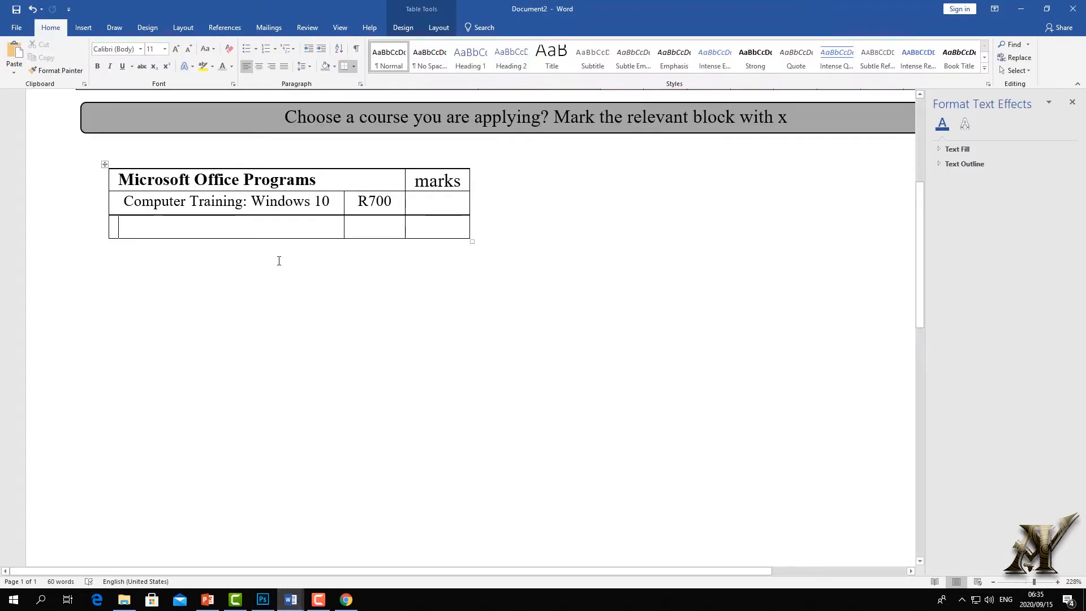
{"action": "left_click", "coordinate": [224, 229]}
{"action": "key", "text": "ctrl+v"}
{"action": "left_click", "coordinate": [376, 231]}
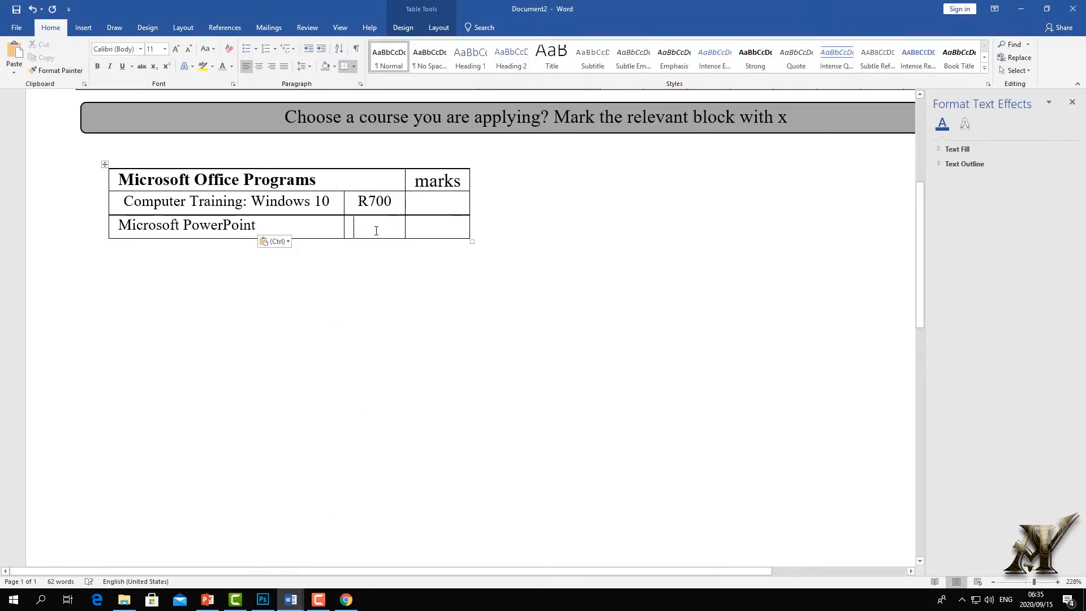
Enter the price R1000 in the cell beside "Microsoft PowerPoint" and set its font to Times New Roman
{"action": "type", "text": "R1000"}
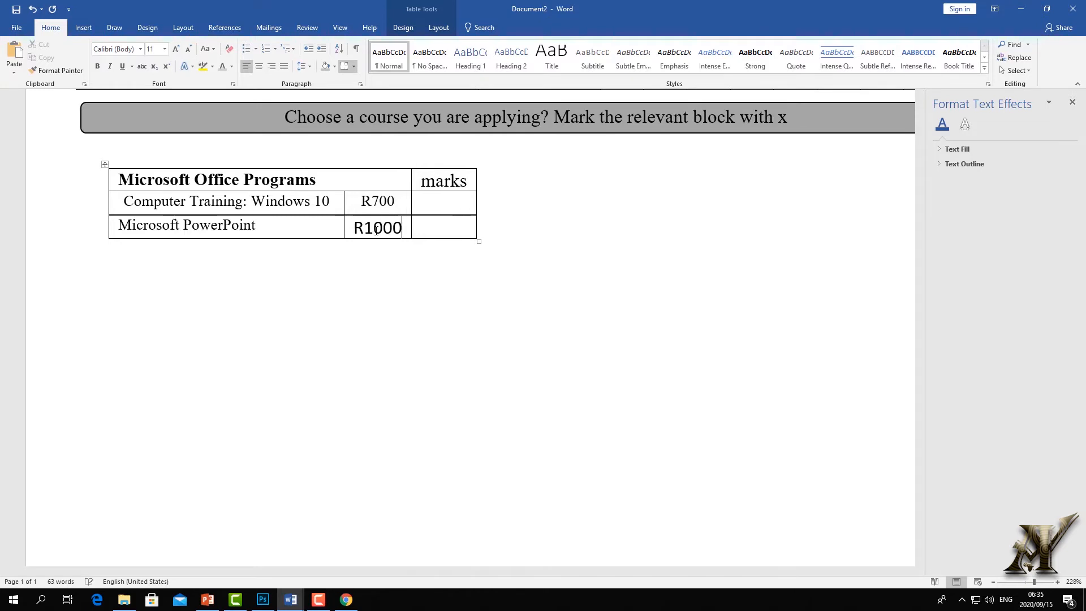
{"action": "left_click", "coordinate": [415, 247]}
{"action": "left_click_drag", "start_coordinate": [403, 229], "coordinate": [122, 199]}
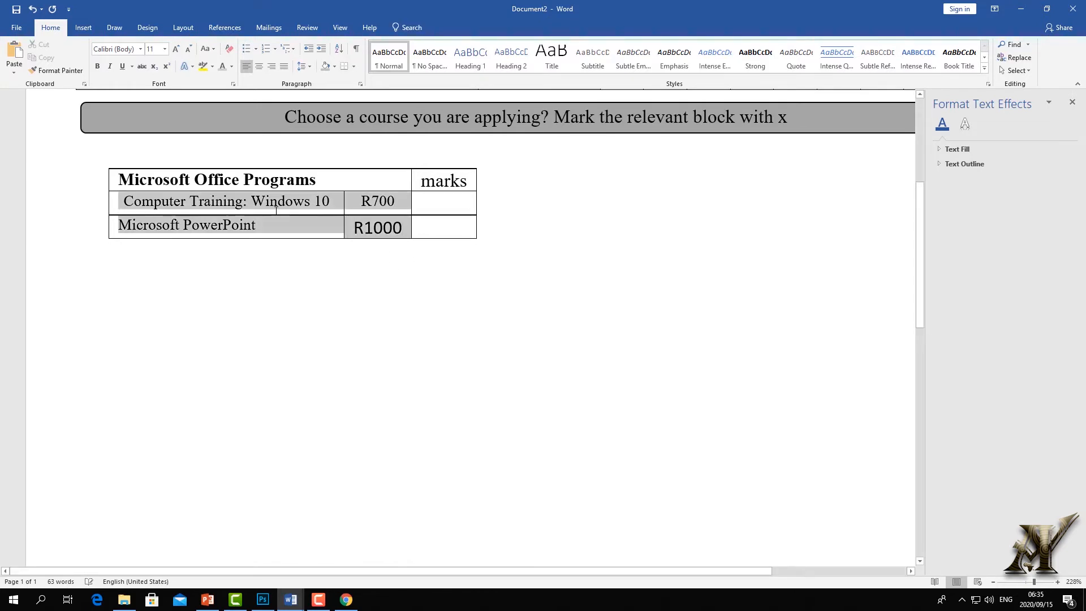
{"action": "left_click", "coordinate": [141, 49]}
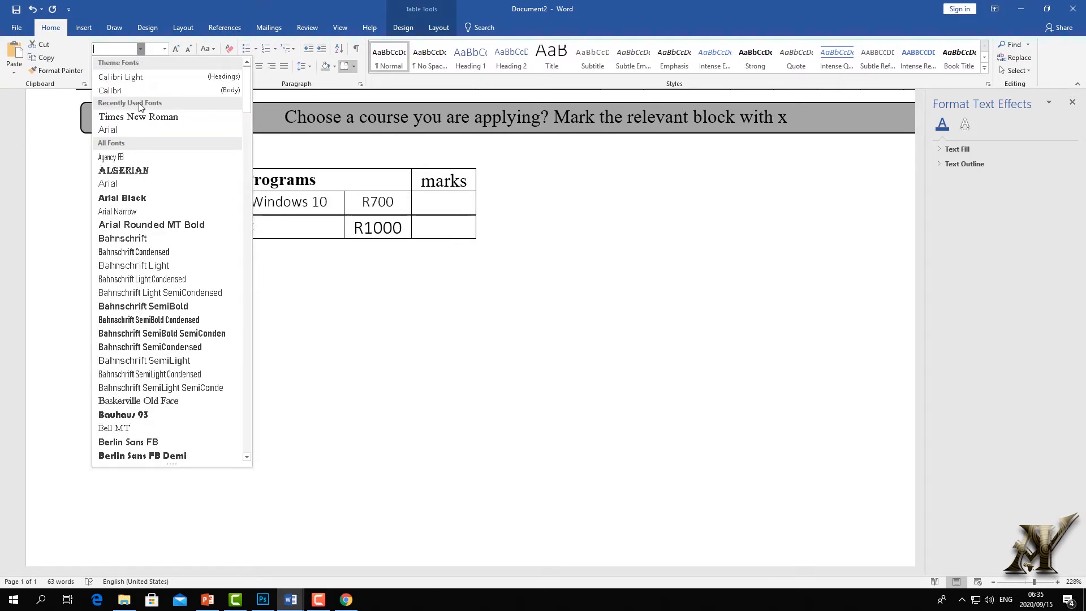
{"action": "left_click", "coordinate": [134, 115]}
{"action": "left_click", "coordinate": [395, 227]}
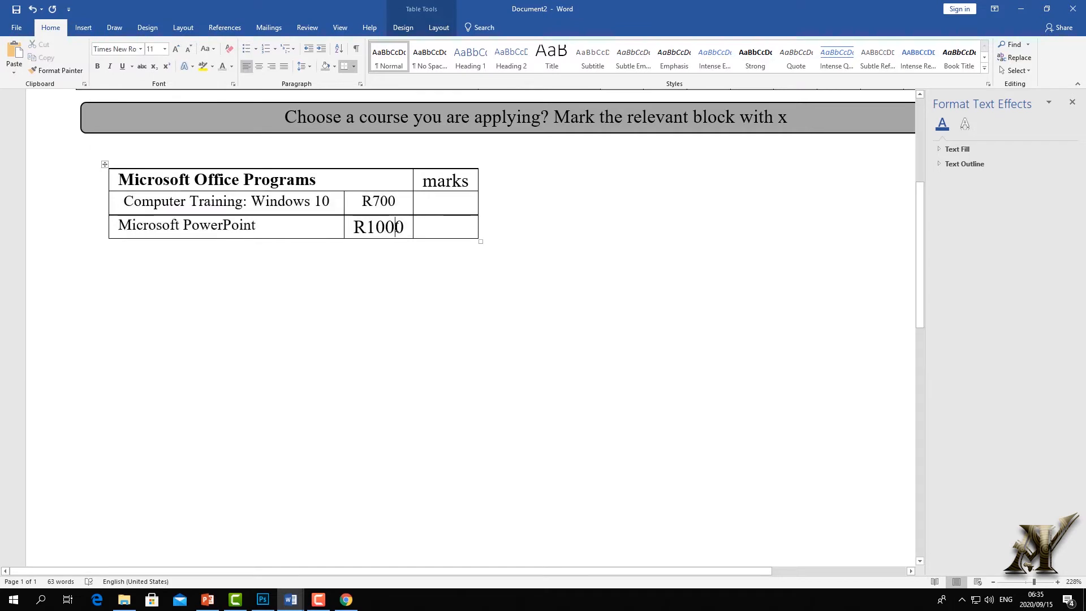
Reduce the font size of the R1000 price to 9 to match the course name beside it
{"action": "left_click_drag", "start_coordinate": [333, 223], "coordinate": [396, 226]}
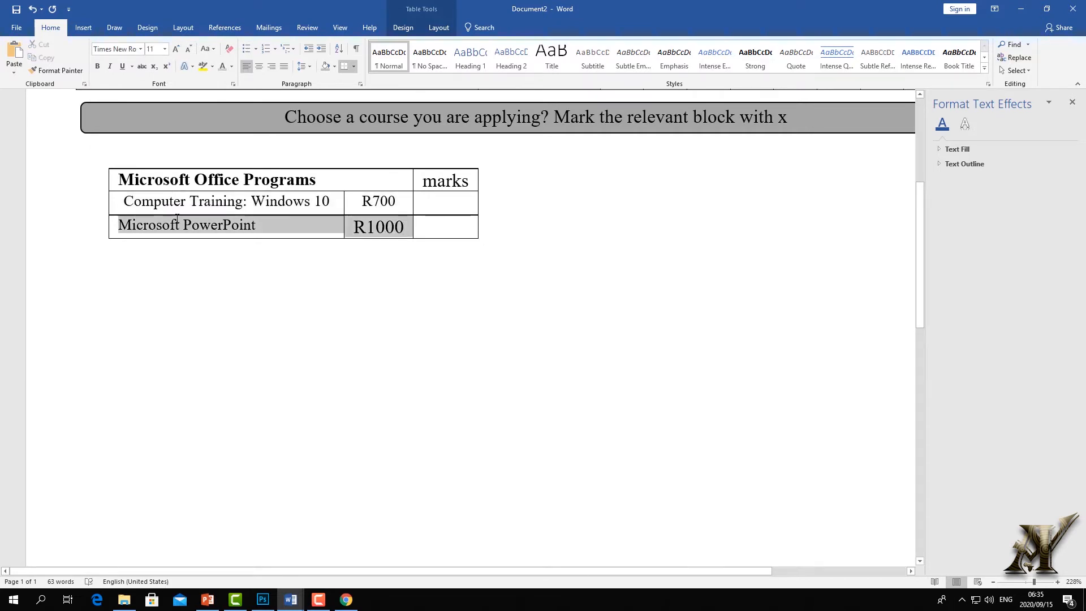
{"action": "left_click", "coordinate": [186, 52]}
{"action": "left_click", "coordinate": [180, 53]}
{"action": "left_click", "coordinate": [180, 53]}
{"action": "left_click", "coordinate": [345, 330]}
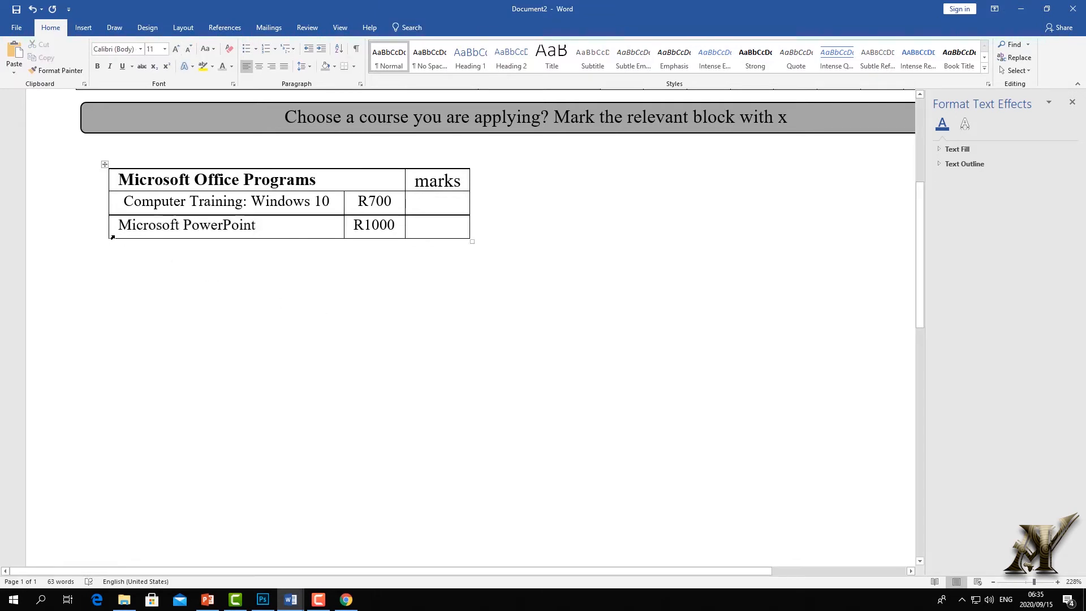
Add a row below the Microsoft PowerPoint row, place the cursor in its first cell and switch to the finished form
{"action": "left_click", "coordinate": [112, 235]}
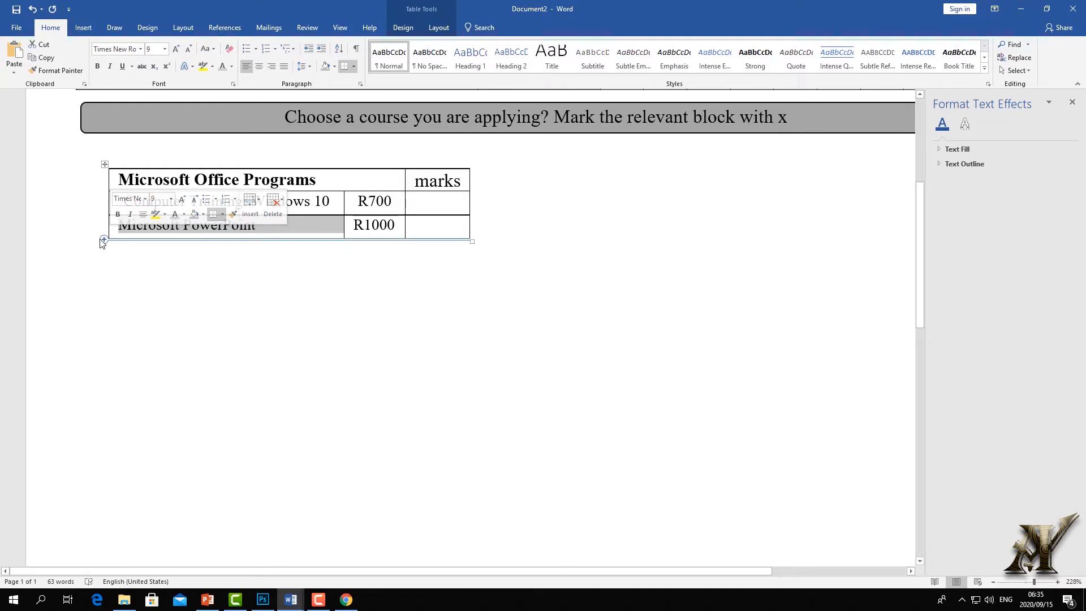
{"action": "left_click", "coordinate": [103, 239]}
{"action": "left_click", "coordinate": [415, 390]}
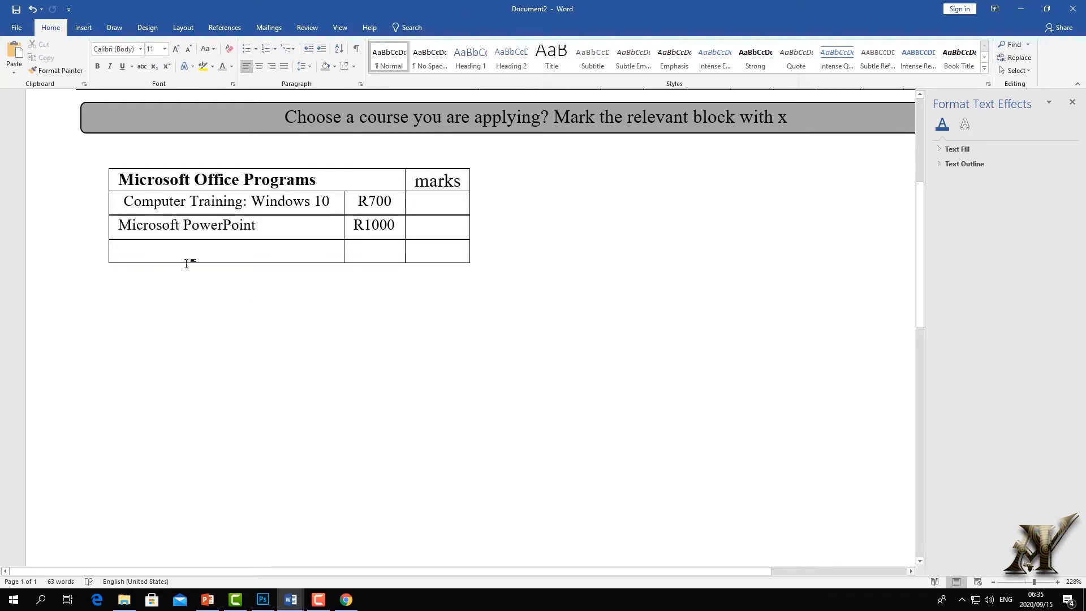
{"action": "left_click", "coordinate": [177, 245]}
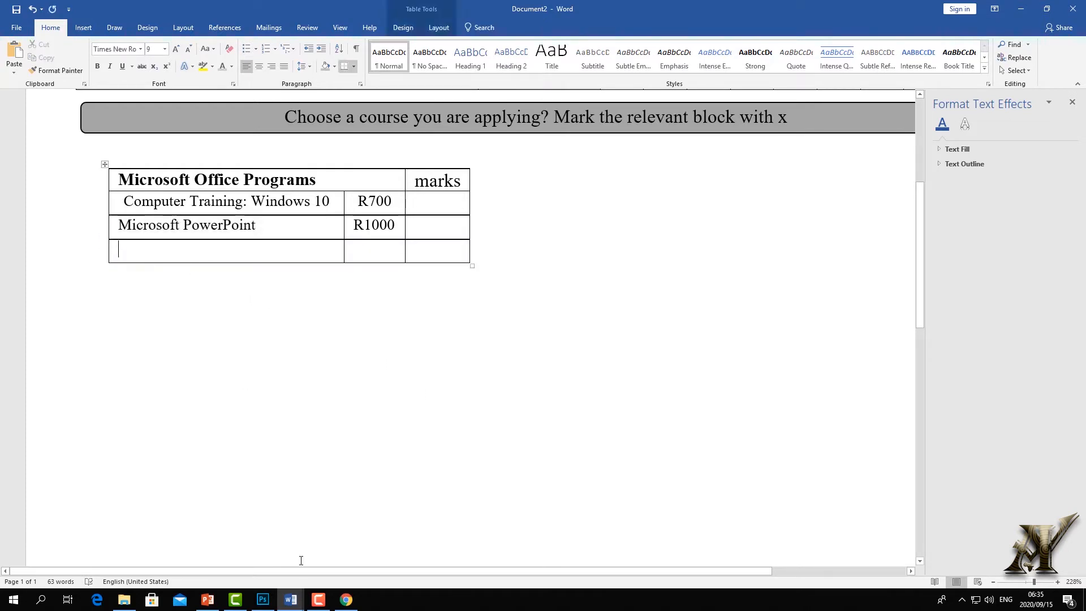
{"action": "left_click", "coordinate": [290, 600]}
{"action": "left_click", "coordinate": [268, 563]}
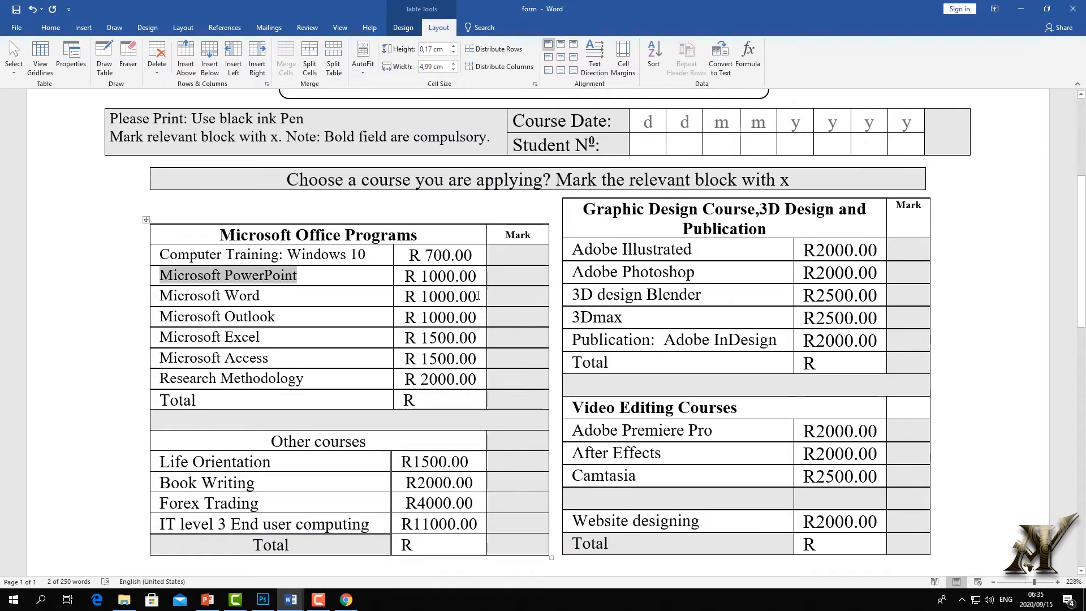
{"action": "left_click_drag", "start_coordinate": [466, 299], "coordinate": [311, 289]}
{"action": "right_click", "coordinate": [222, 289]}
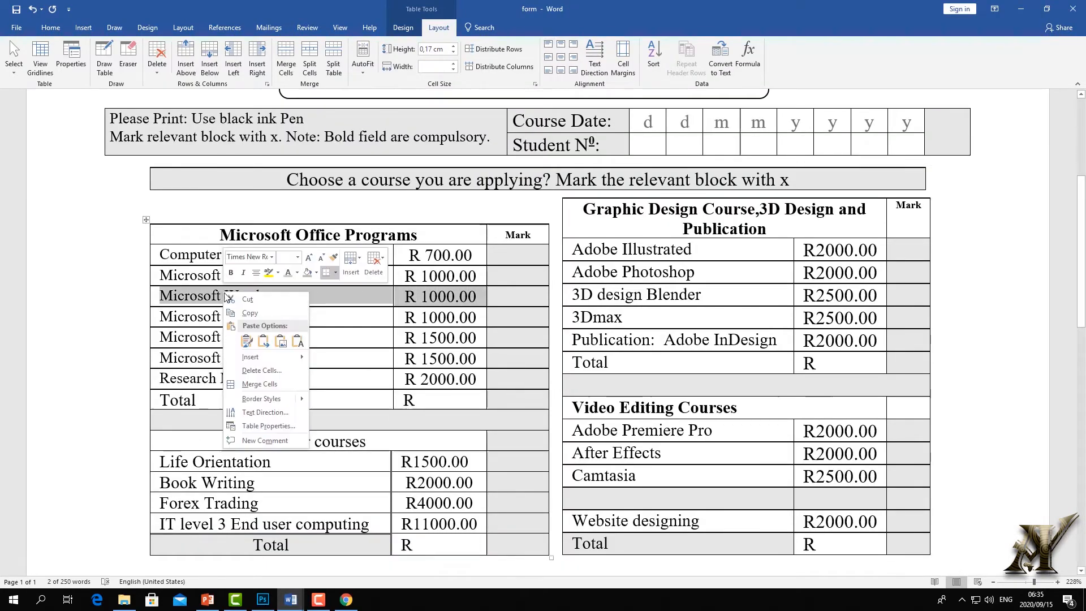
{"action": "left_click", "coordinate": [247, 313]}
Copy "Microsoft Outlook" from the finished form into the first cell of the new table's empty last row
{"action": "left_click_drag", "start_coordinate": [280, 315], "coordinate": [155, 313]}
{"action": "right_click", "coordinate": [169, 315]}
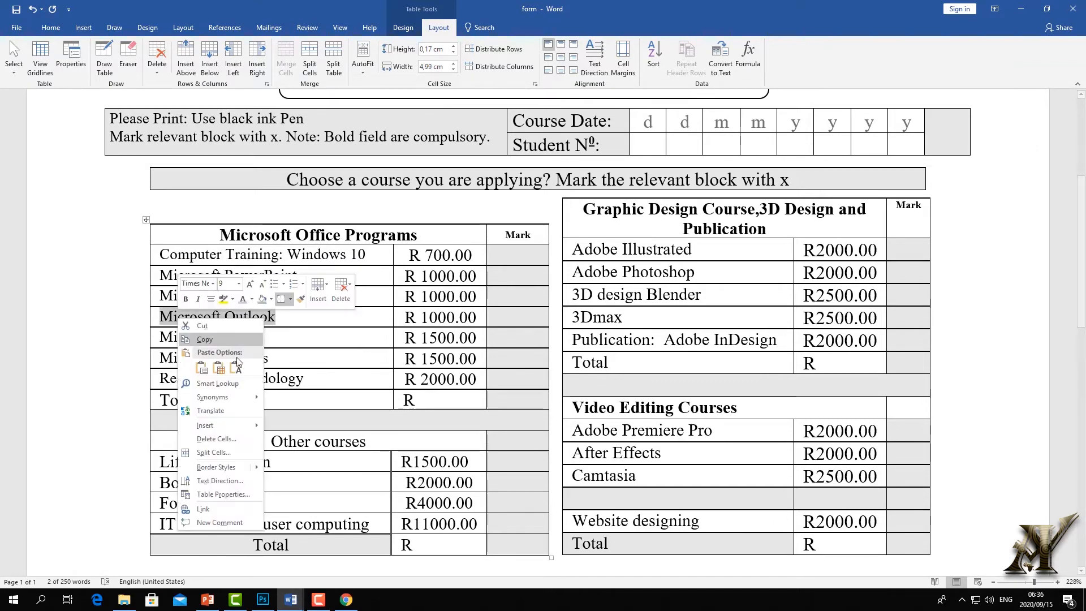
{"action": "left_click", "coordinate": [218, 339]}
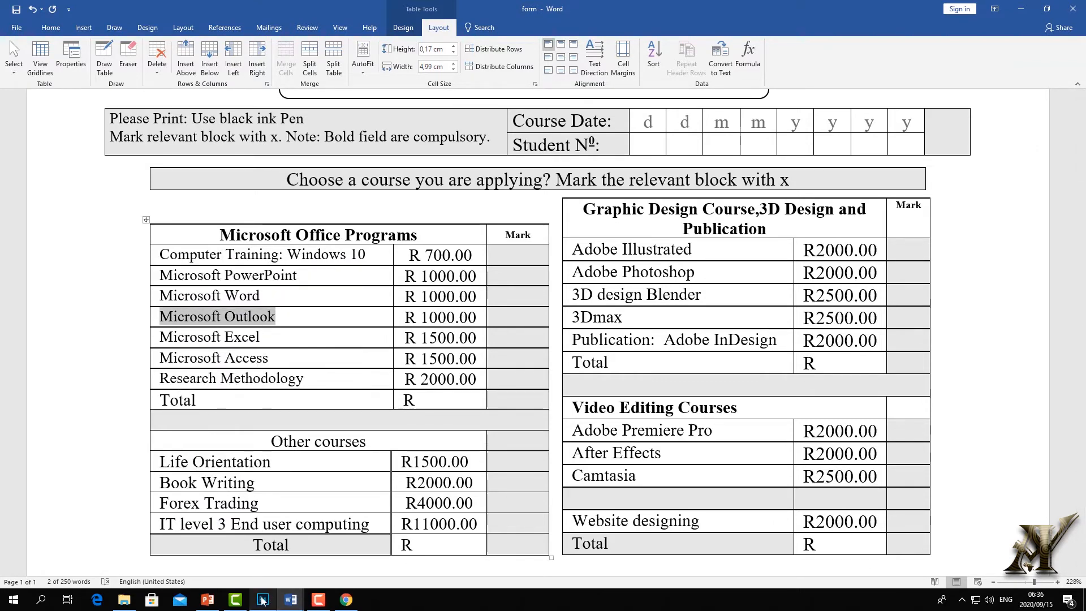
{"action": "mouse_move", "coordinate": [291, 600]}
{"action": "left_click", "coordinate": [330, 512]}
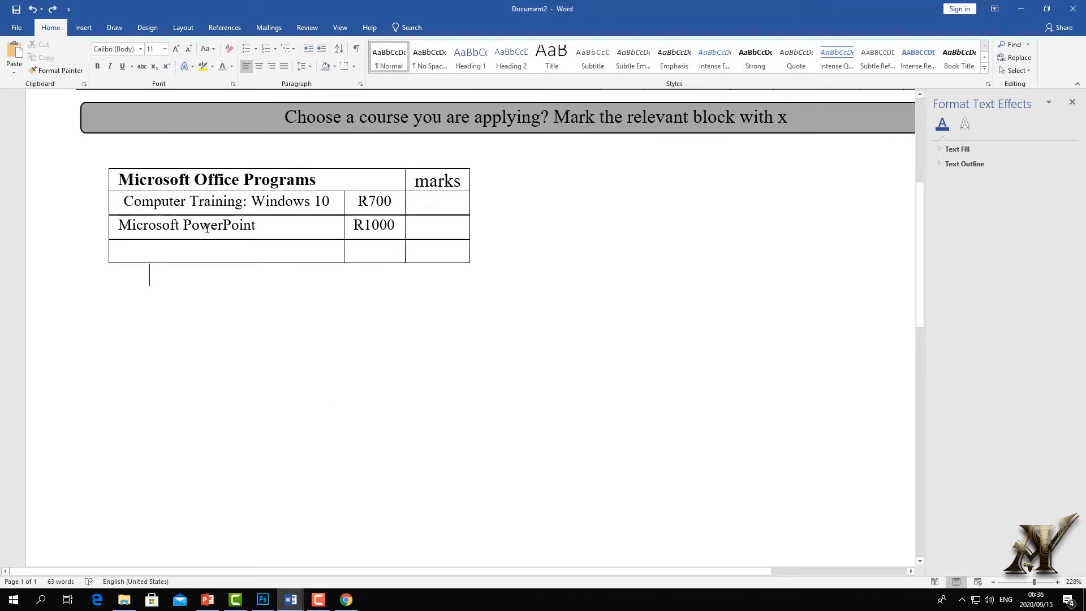
{"action": "left_click", "coordinate": [177, 243]}
{"action": "key", "text": "ctrl+v"}
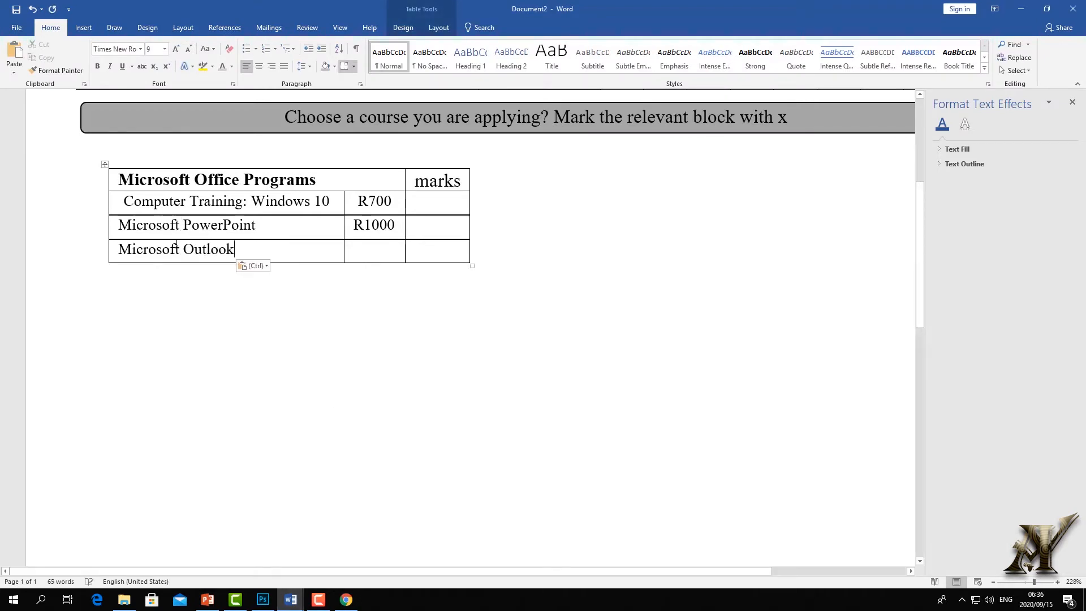
Enter R100 in the price cell beside "Microsoft Outlook" and add an empty row below it
{"action": "left_click", "coordinate": [358, 248]}
{"action": "type", "text": "R100"}
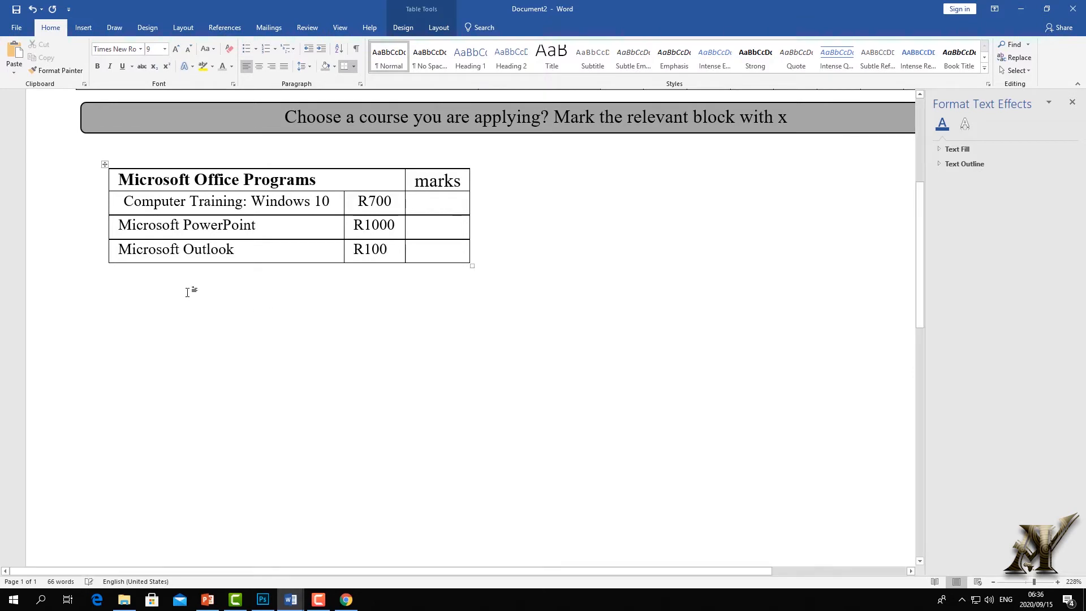
{"action": "left_click", "coordinate": [195, 288]}
{"action": "left_click", "coordinate": [104, 263]}
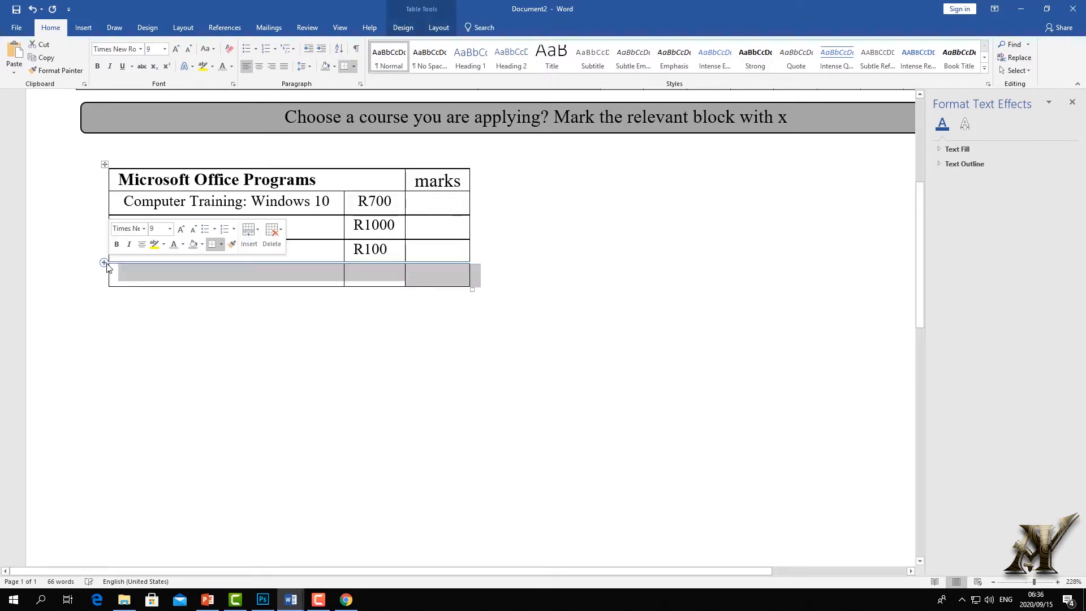
{"action": "left_click", "coordinate": [158, 274]}
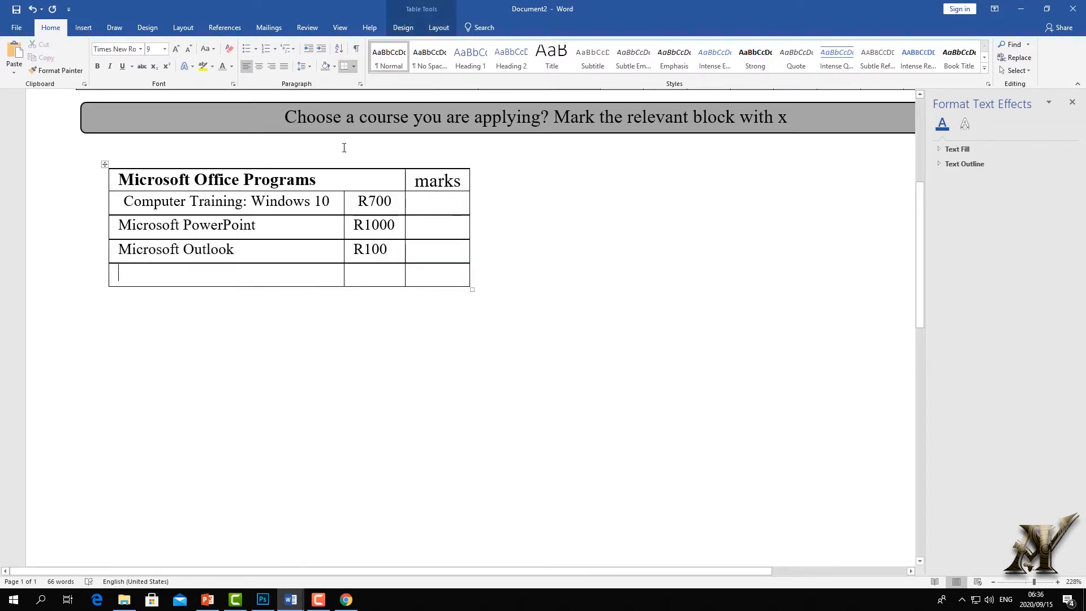
Insert more empty rows below the table's last row until four blank rows follow Microsoft Outlook
{"action": "left_click_drag", "start_coordinate": [128, 273], "coordinate": [430, 274]}
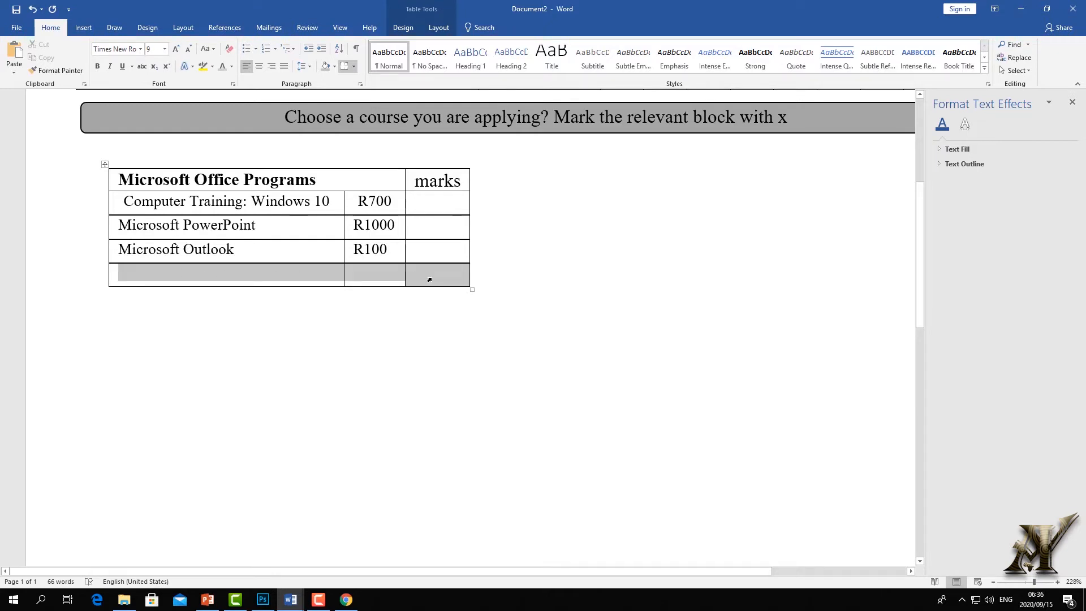
{"action": "left_click", "coordinate": [447, 27]}
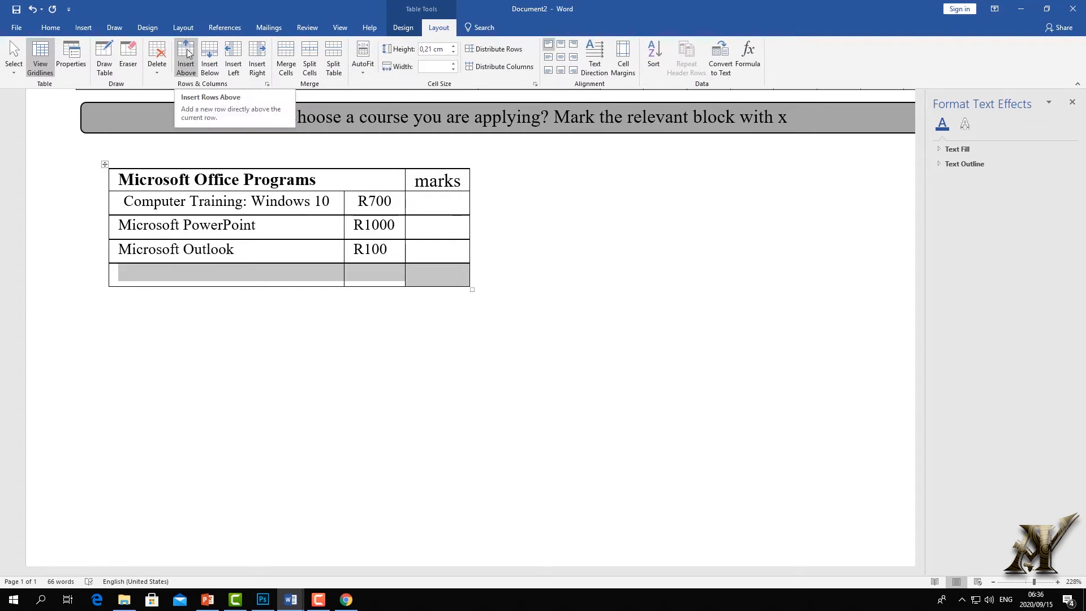
{"action": "left_click", "coordinate": [210, 57]}
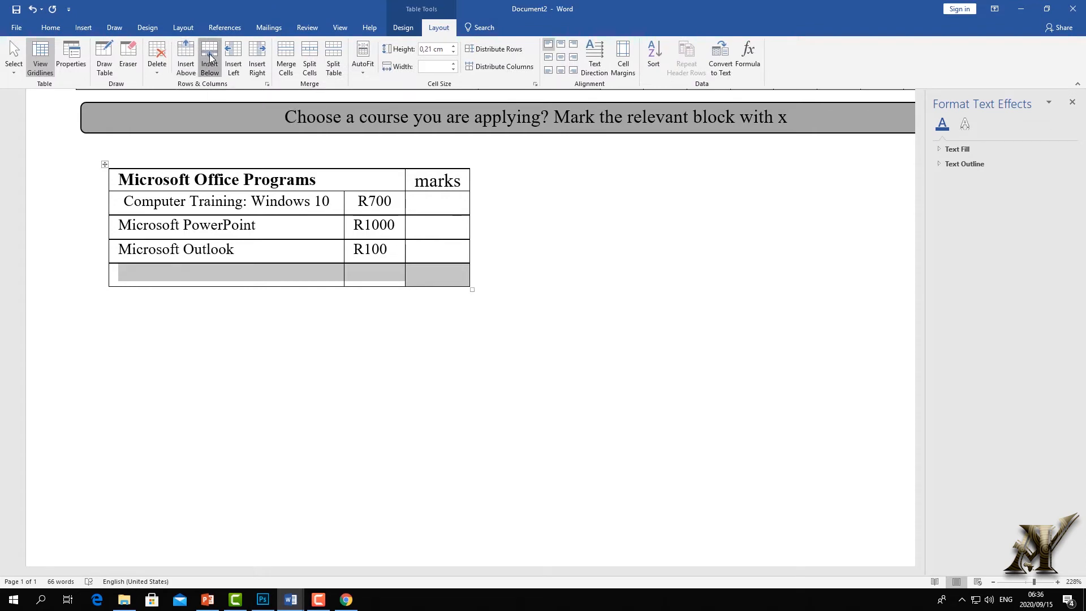
{"action": "left_click", "coordinate": [210, 57]}
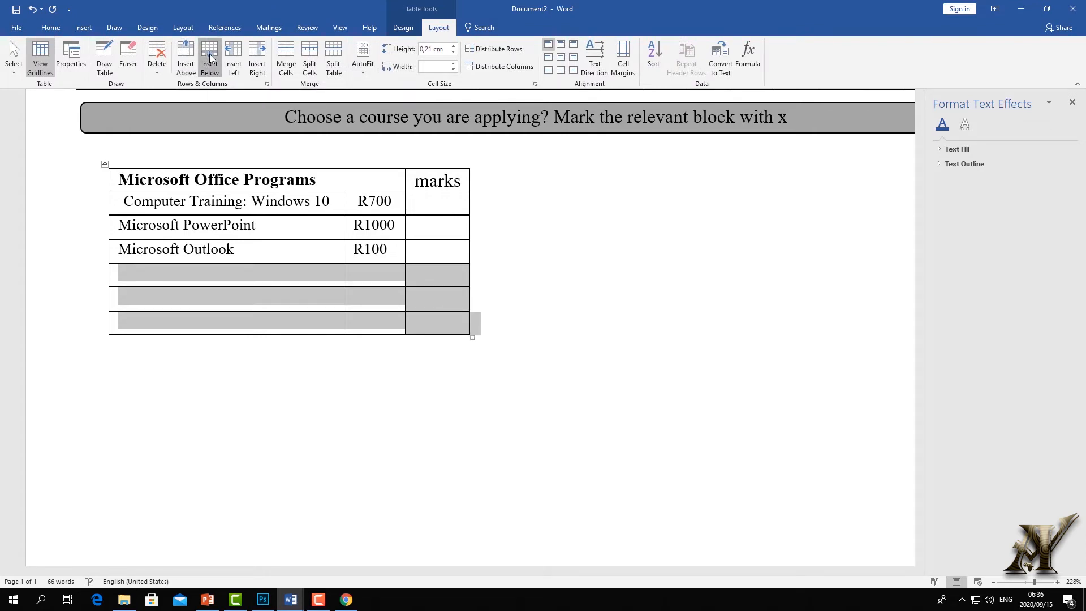
{"action": "left_click", "coordinate": [210, 56]}
{"action": "left_click", "coordinate": [474, 345]}
Delete the table's last two empty rows, the second one through Delete Cells with Shift cells left
{"action": "left_click", "coordinate": [104, 343]}
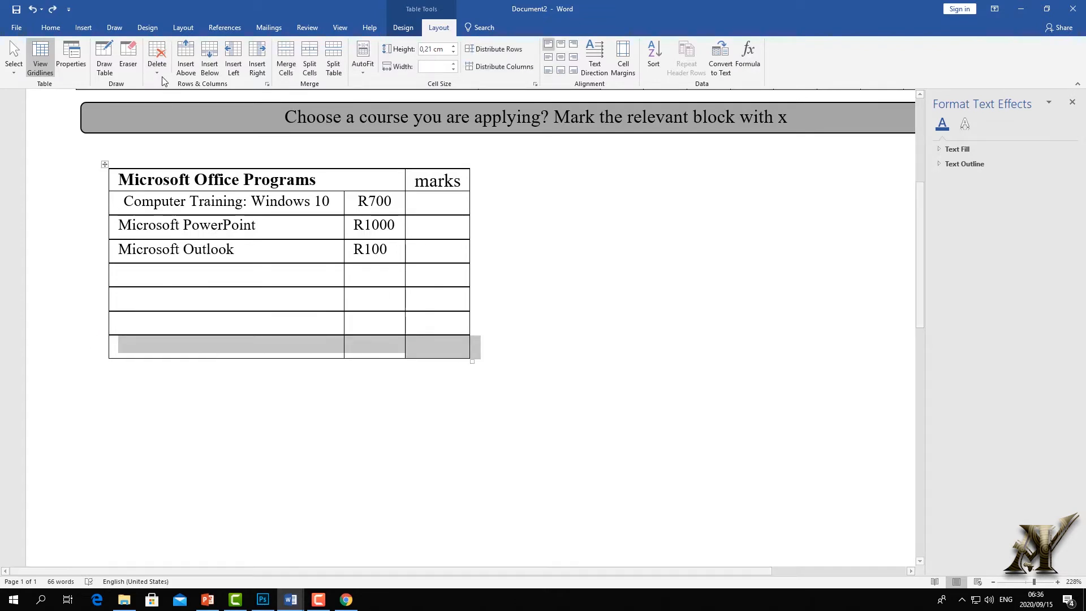
{"action": "left_click", "coordinate": [157, 62]}
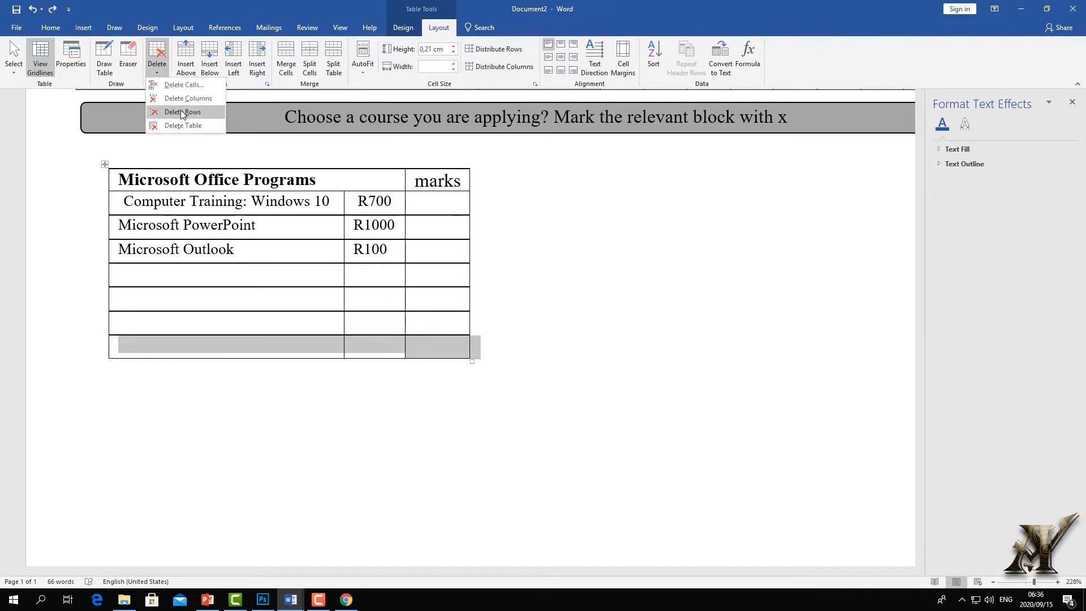
{"action": "left_click", "coordinate": [182, 111]}
{"action": "left_click_drag", "start_coordinate": [481, 321], "coordinate": [162, 308]}
{"action": "left_click", "coordinate": [163, 80]}
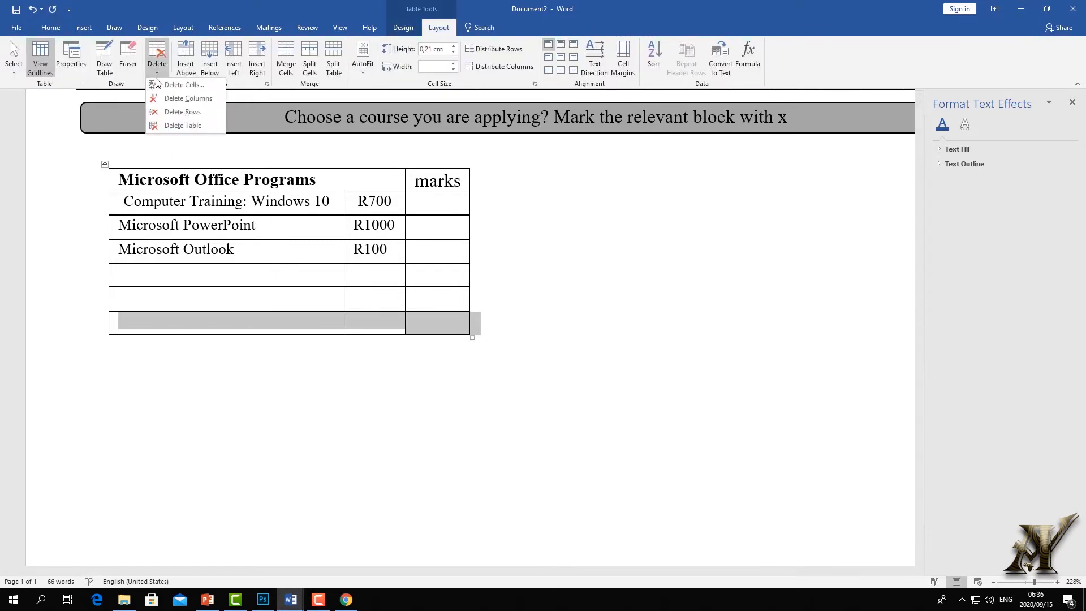
{"action": "left_click", "coordinate": [167, 85]}
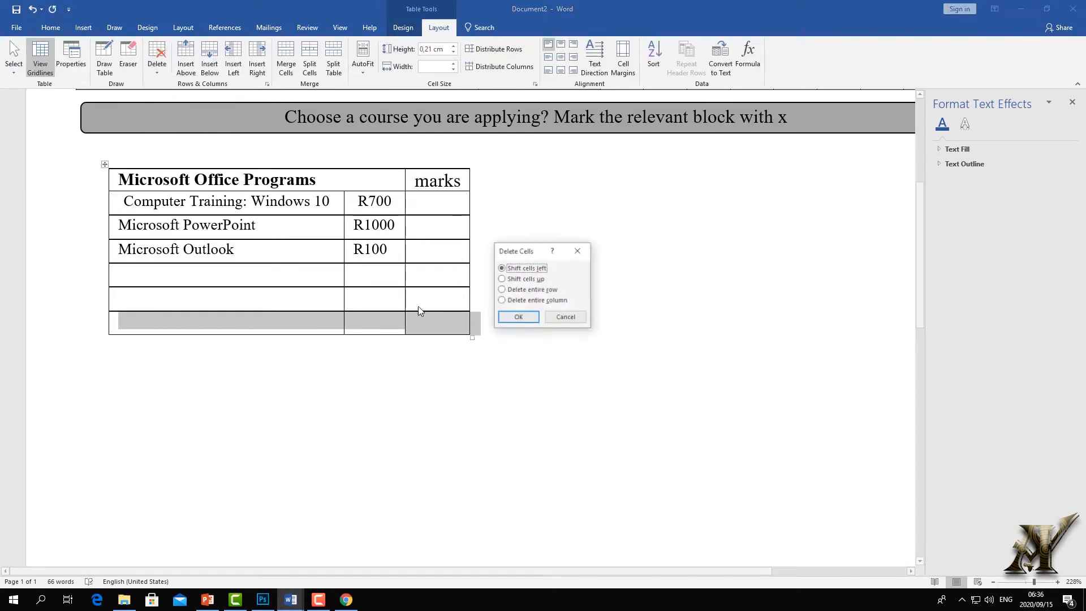
{"action": "left_click", "coordinate": [518, 317]}
Delete the price column from the Microsoft Office Programs table and undo the deletion
{"action": "left_click_drag", "start_coordinate": [430, 163], "coordinate": [422, 249]}
{"action": "left_click", "coordinate": [376, 296]}
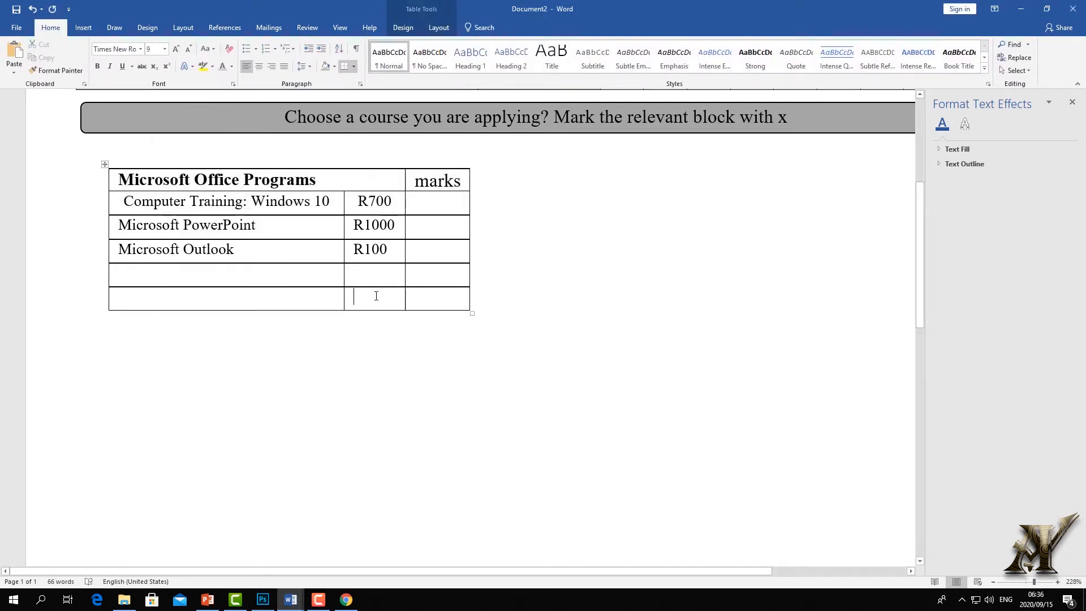
{"action": "left_click", "coordinate": [434, 29]}
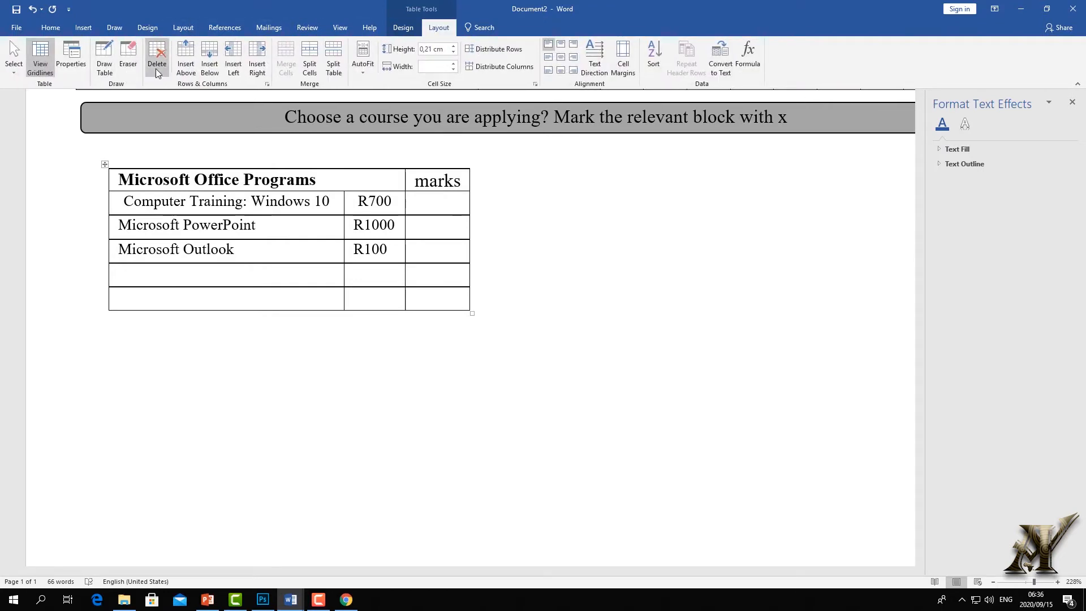
{"action": "left_click", "coordinate": [157, 62]}
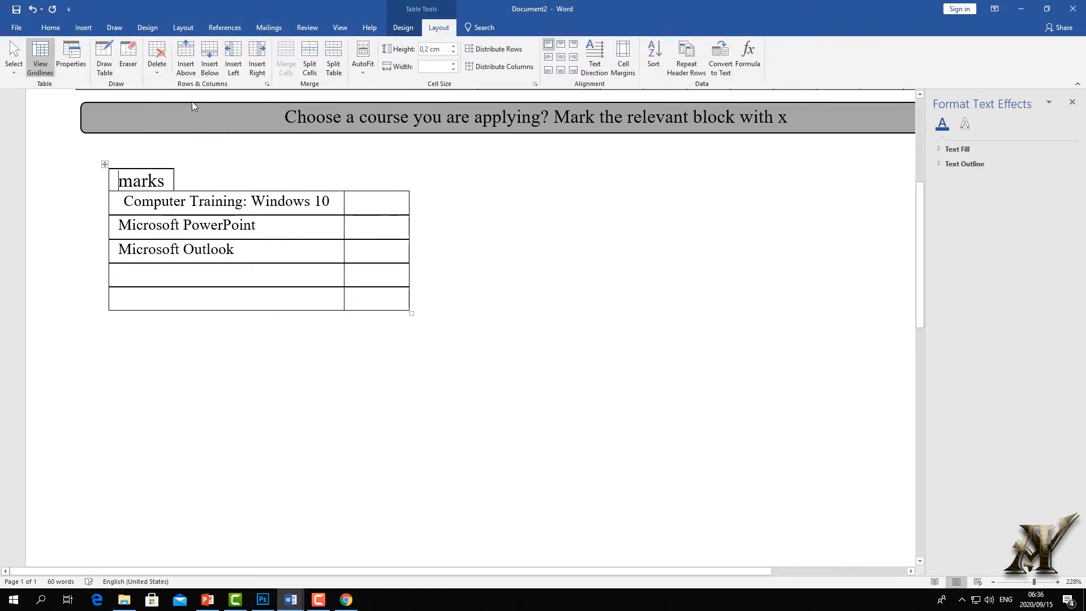
{"action": "left_click", "coordinate": [32, 9]}
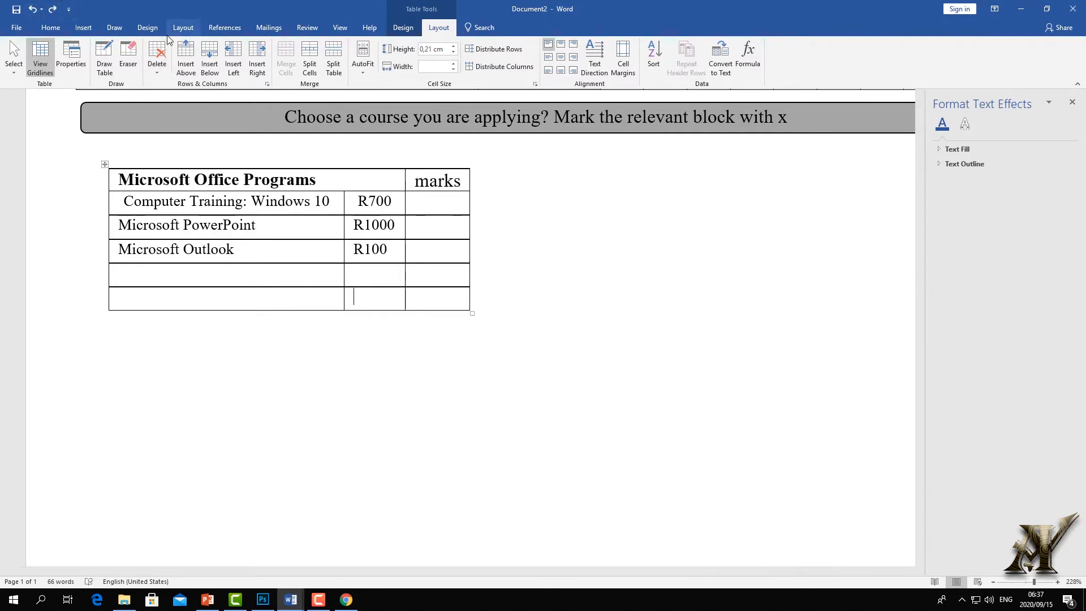
Insert two columns to the right of the marks column and another to the left of the last one, and undo the insertions
{"action": "left_click", "coordinate": [428, 167]}
{"action": "left_click", "coordinate": [257, 59]}
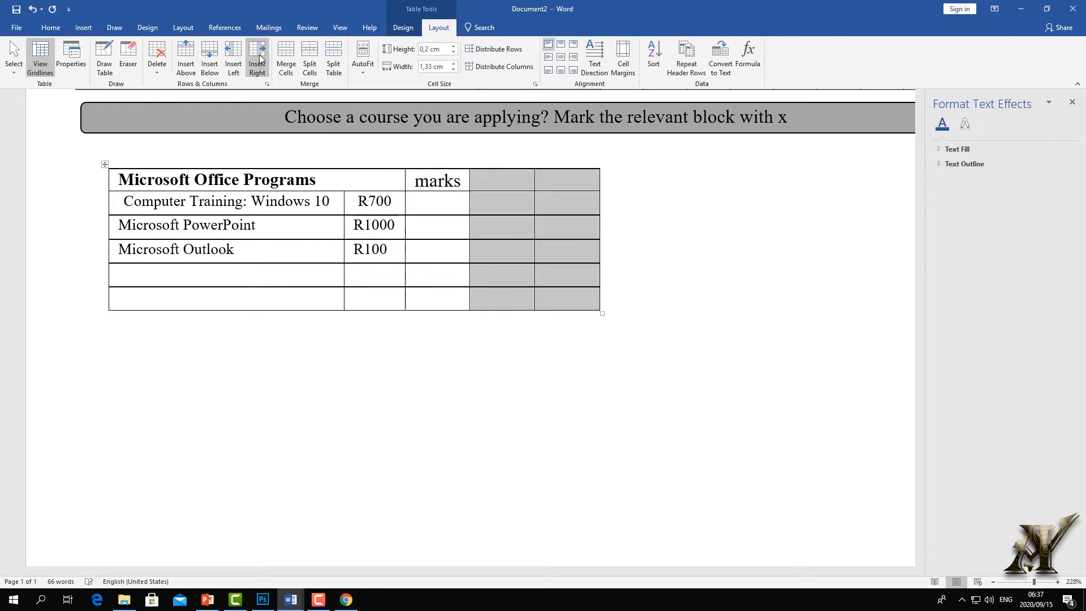
{"action": "left_click", "coordinate": [512, 249]}
{"action": "left_click_drag", "start_coordinate": [559, 184], "coordinate": [564, 299]}
{"action": "left_click", "coordinate": [232, 55]}
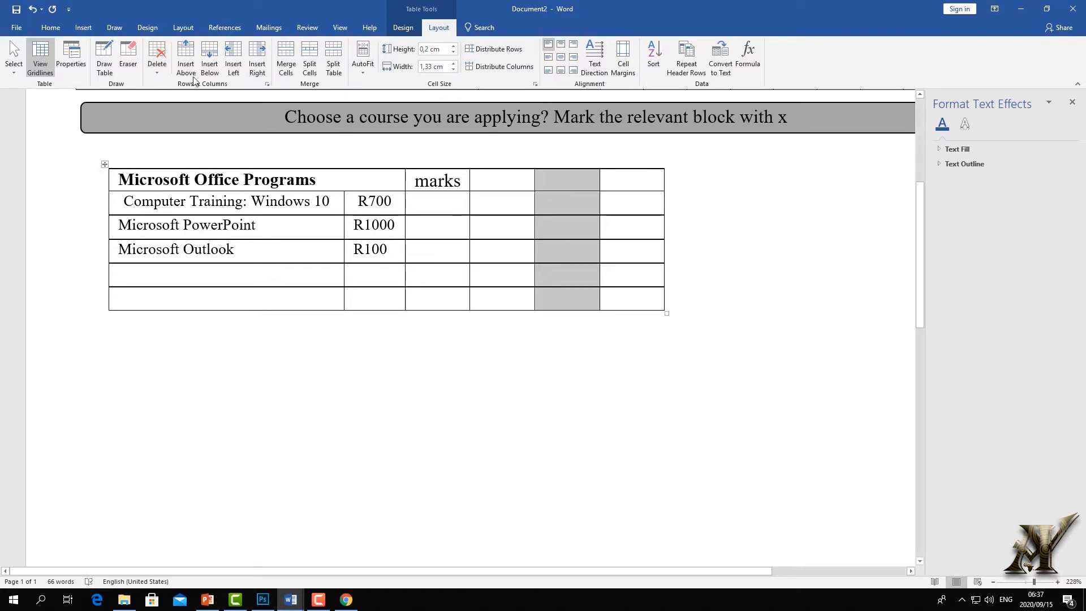
{"action": "key", "text": "ctrl+z"}
{"action": "key", "text": "ctrl+z"}
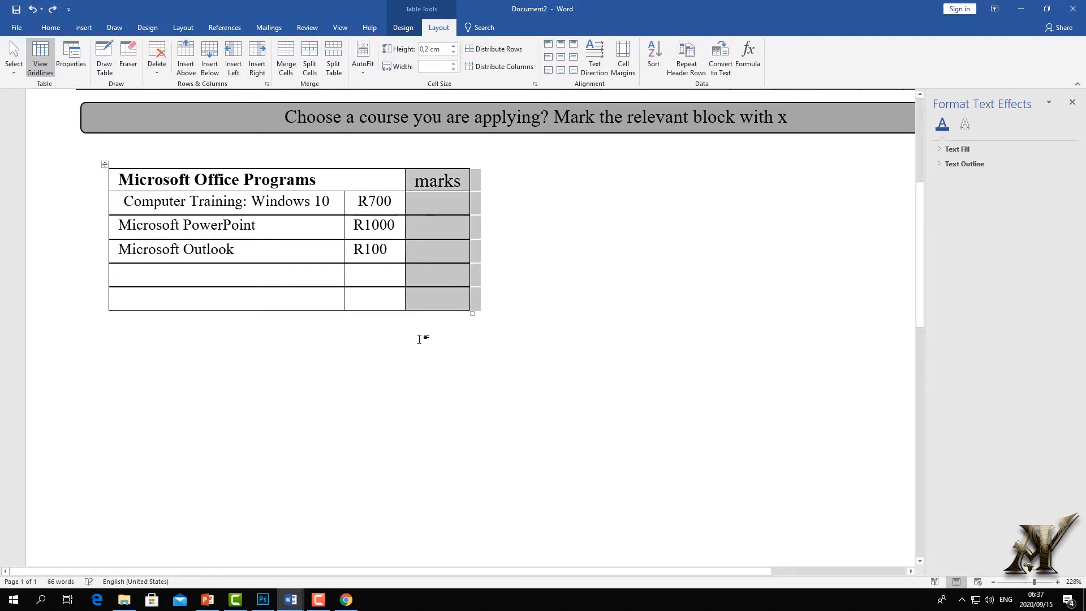
Insert two more rows between the two empty rows at the end of the Microsoft Office Programs table
{"action": "left_click", "coordinate": [420, 339]}
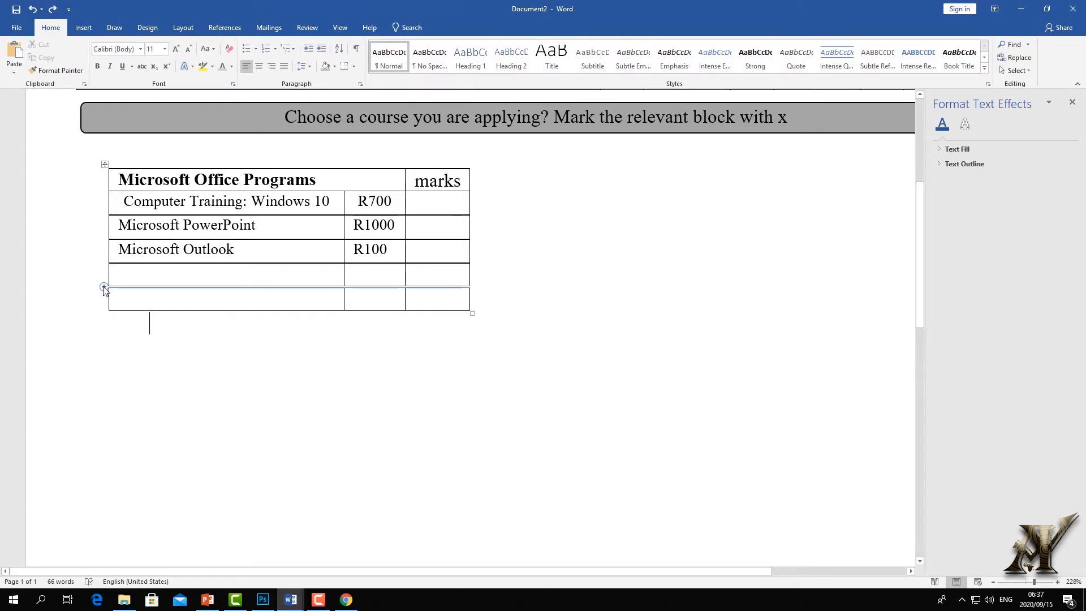
{"action": "left_click", "coordinate": [104, 287]}
{"action": "left_click", "coordinate": [104, 287]}
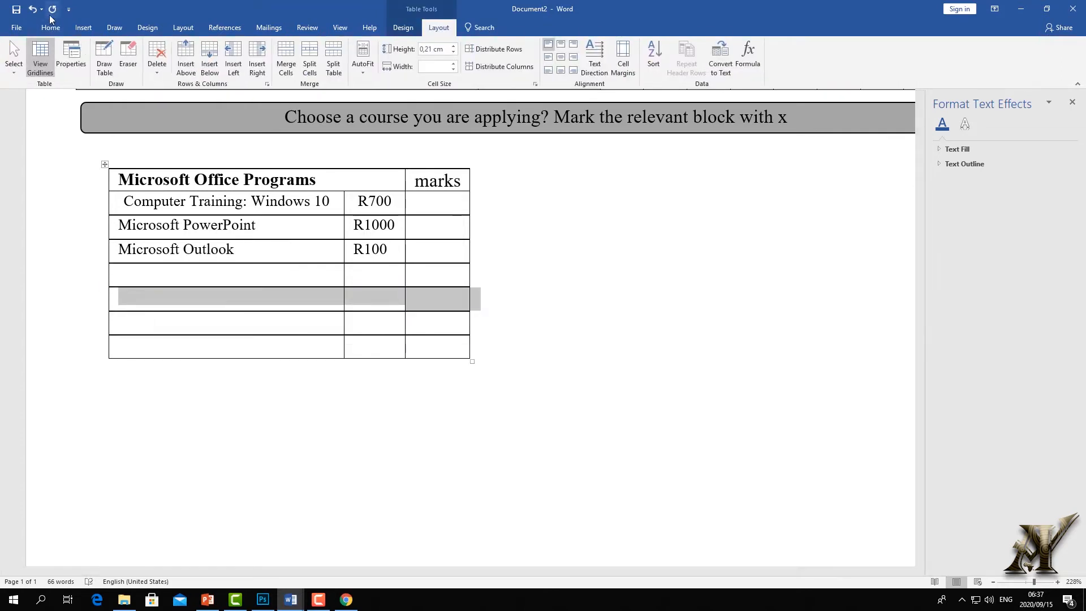
Undo the recent row insertions in the Microsoft Office Programs table and insert two rows below the remaining empty last row
{"action": "left_click", "coordinate": [30, 11]}
{"action": "left_click", "coordinate": [31, 11]}
{"action": "left_click", "coordinate": [31, 12]}
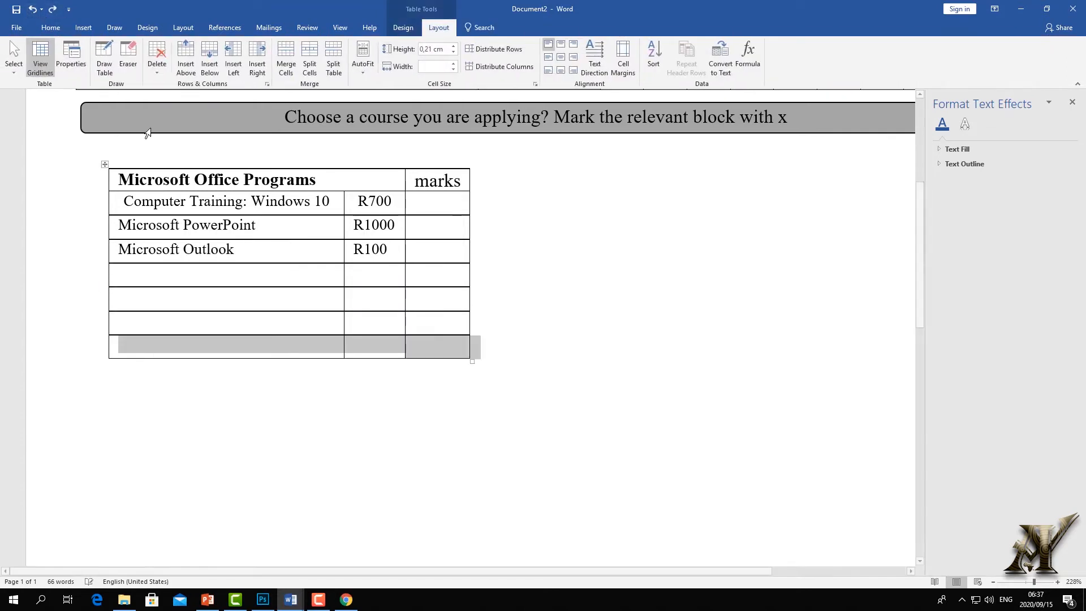
{"action": "left_click", "coordinate": [34, 10]}
{"action": "left_click", "coordinate": [34, 10]}
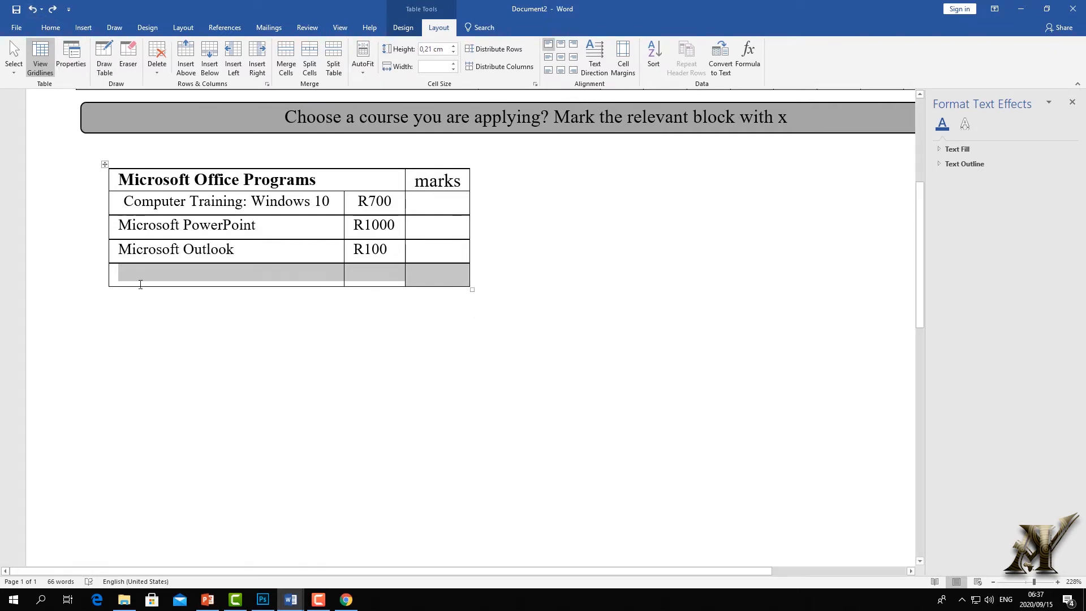
{"action": "left_click", "coordinate": [207, 62]}
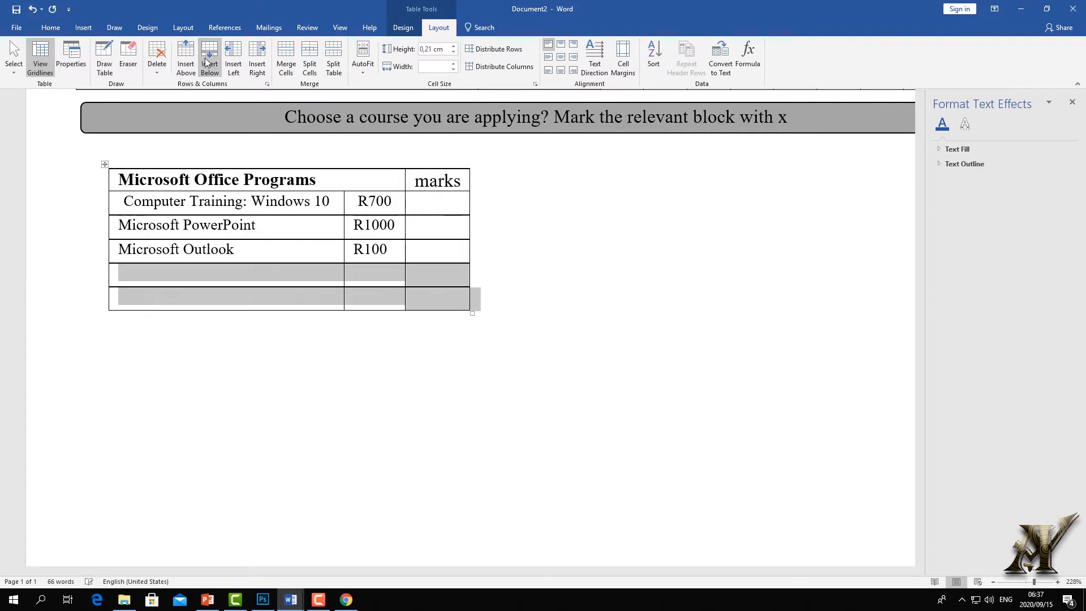
{"action": "left_click", "coordinate": [207, 63]}
Check the table's closing rows in the form document and enter Total in the last row's first cell in Document2
{"action": "left_click", "coordinate": [291, 600]}
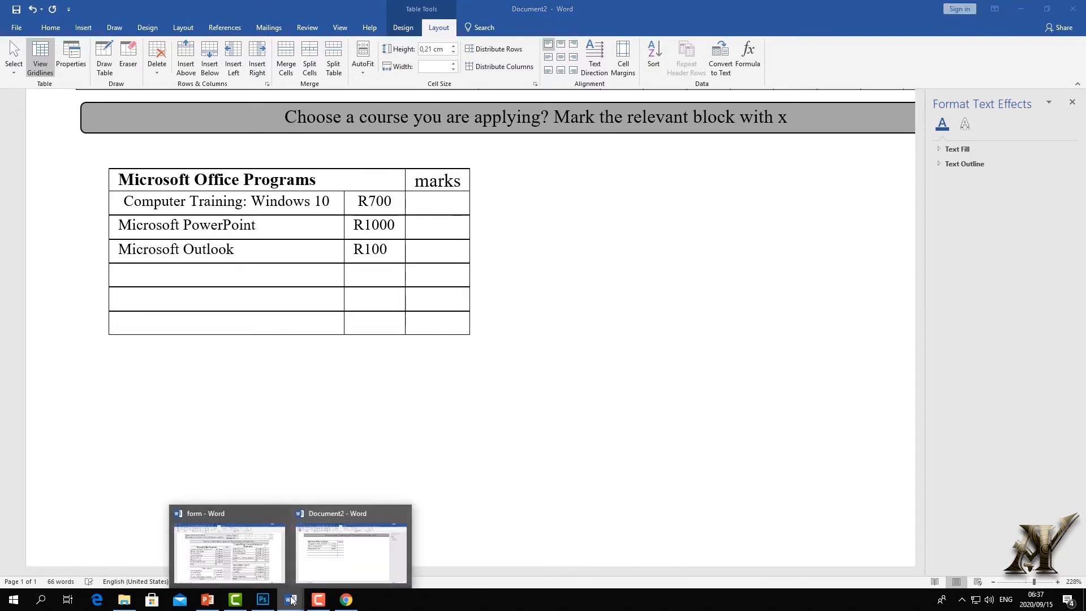
{"action": "left_click", "coordinate": [243, 559]}
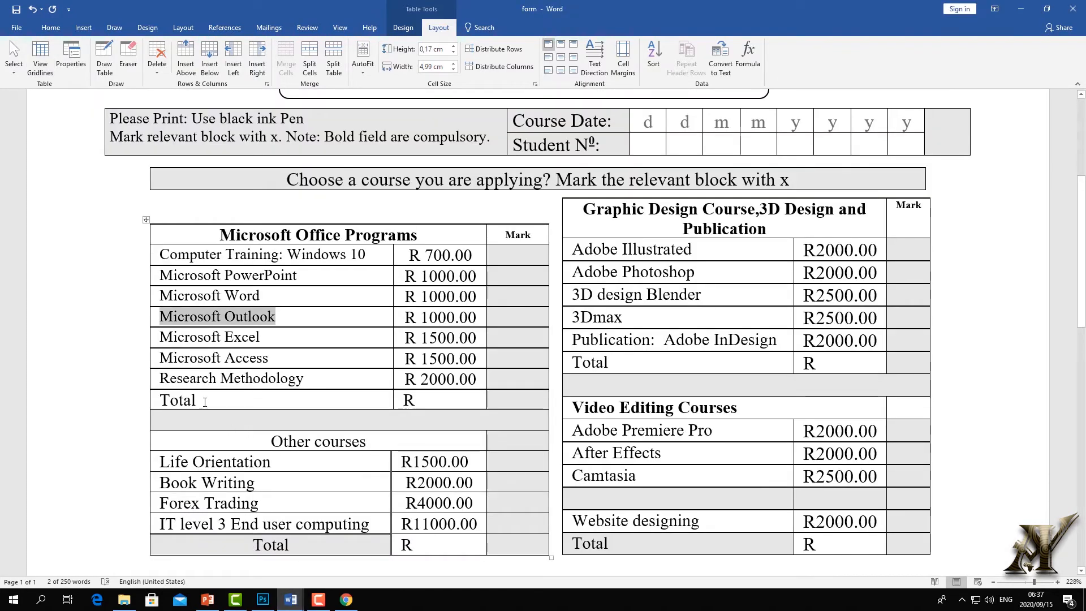
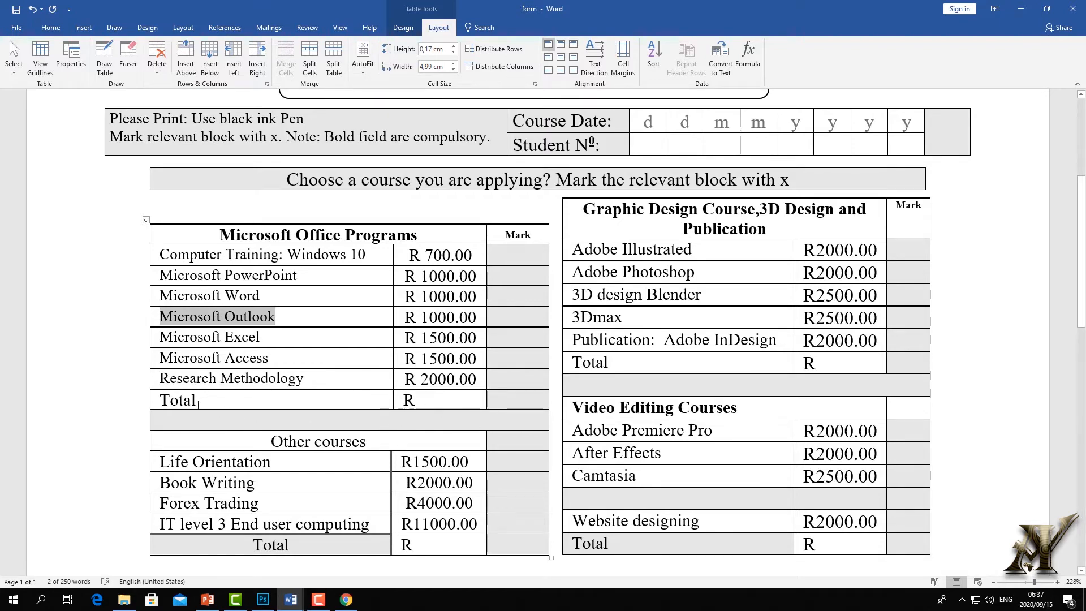
{"action": "left_click", "coordinate": [290, 599]}
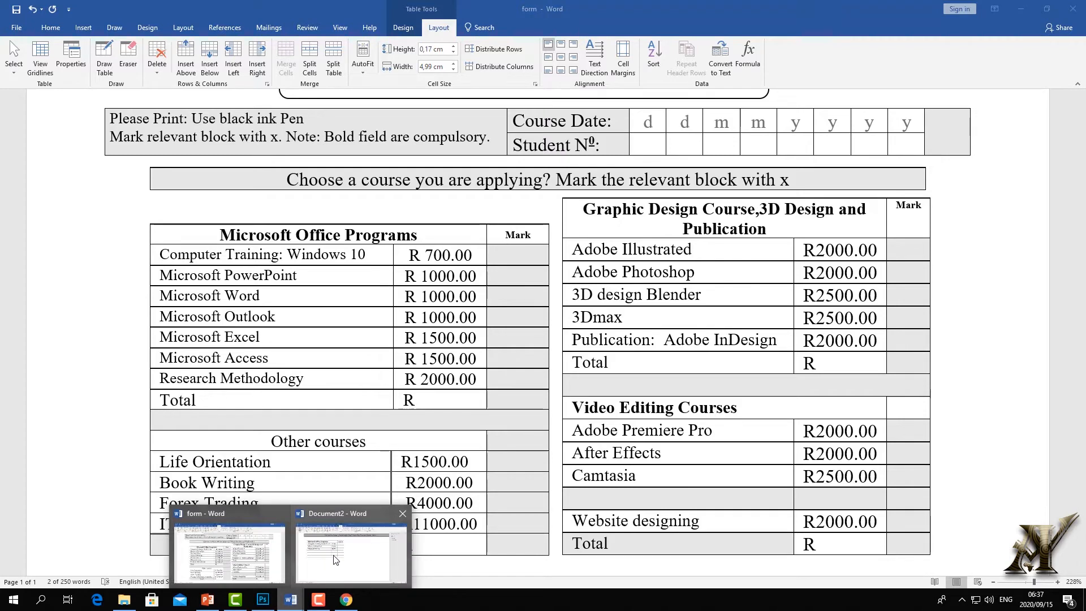
{"action": "left_click", "coordinate": [335, 560]}
{"action": "left_click", "coordinate": [152, 322]}
{"action": "type", "text": "Total"}
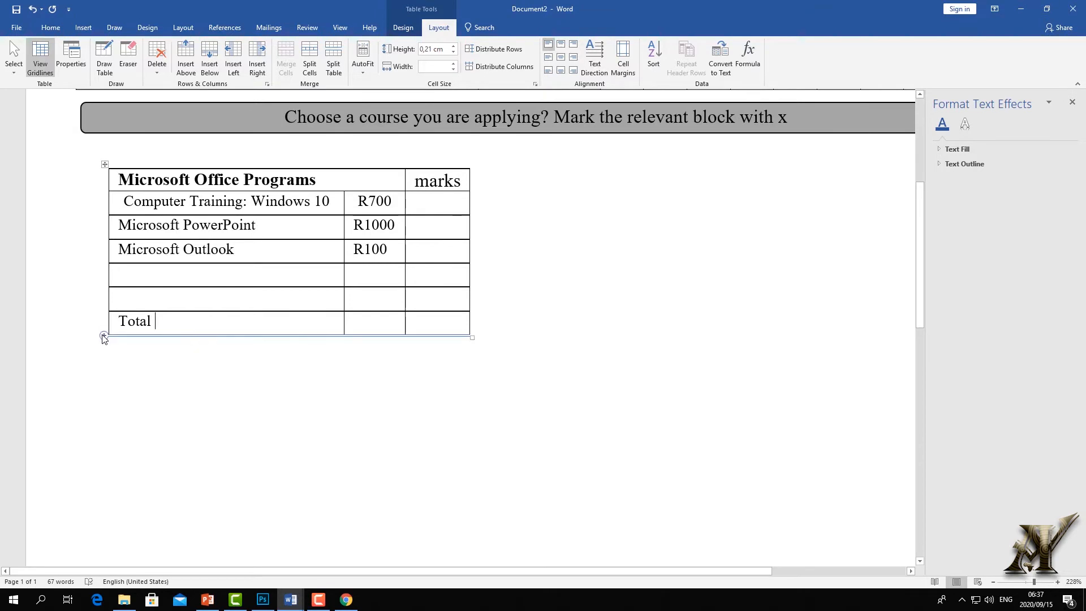
Insert two empty rows below the Total row
{"action": "left_click", "coordinate": [103, 336]}
{"action": "left_click", "coordinate": [415, 356]}
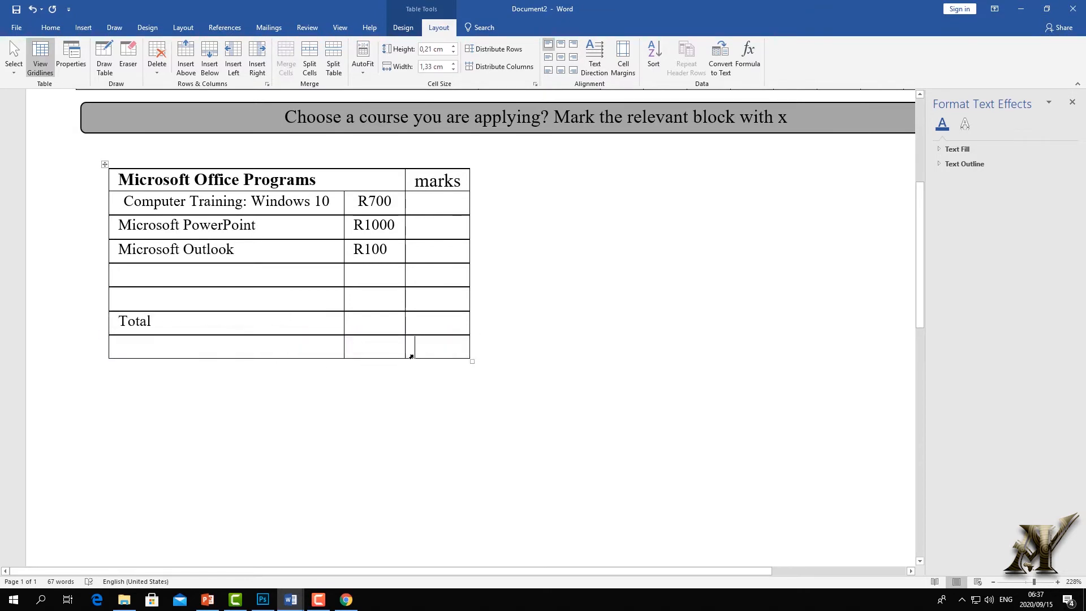
{"action": "left_click", "coordinate": [104, 360]}
{"action": "left_click", "coordinate": [323, 354]}
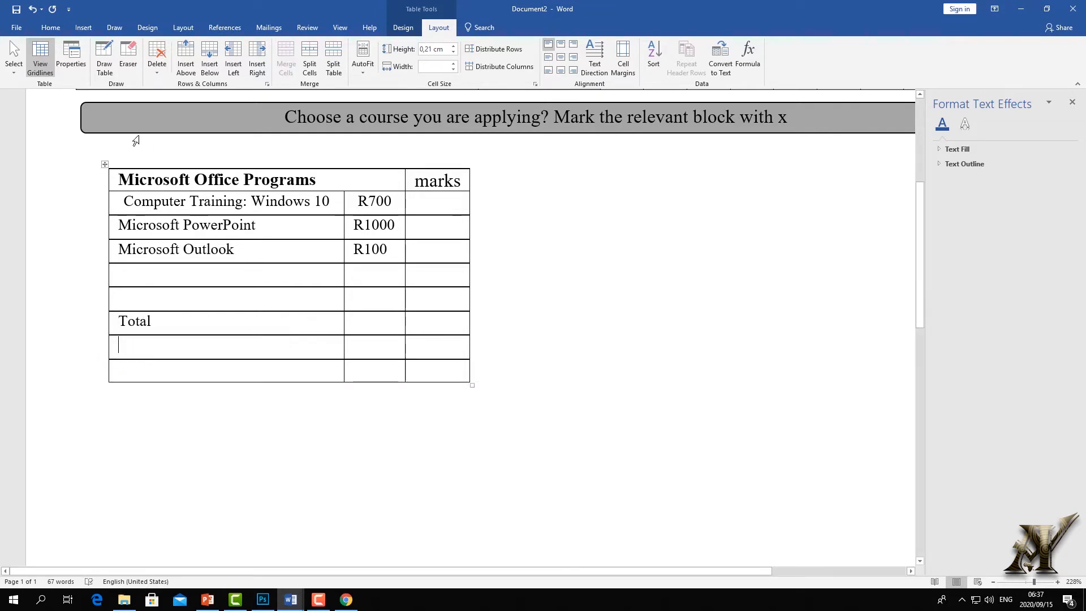
Erase the cell dividers in the row directly below Total and shade the resulting single cell grey
{"action": "left_click", "coordinate": [128, 56]}
{"action": "left_click", "coordinate": [346, 344]}
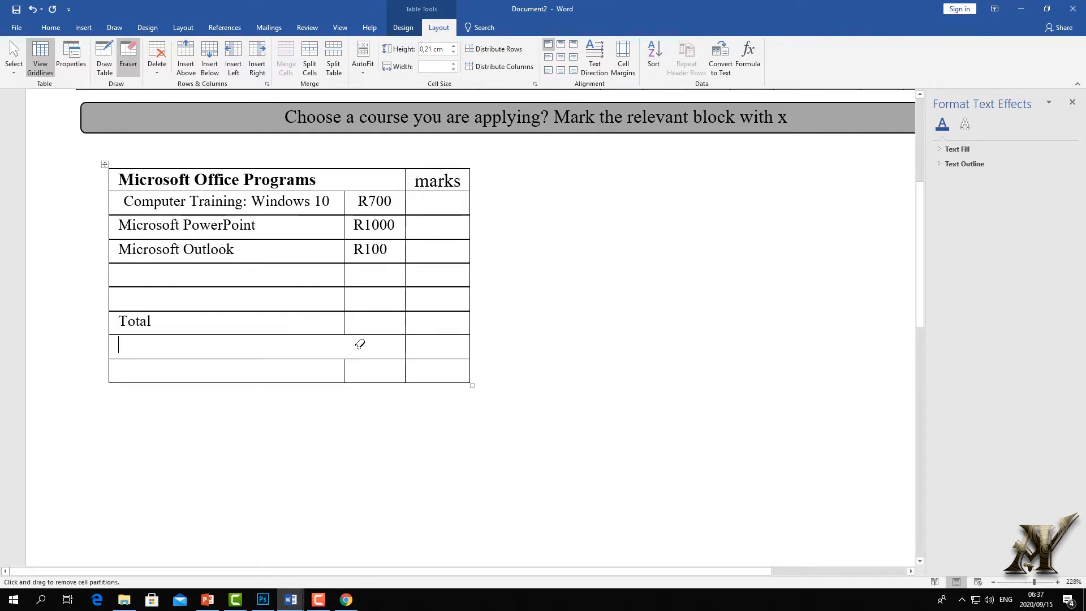
{"action": "left_click", "coordinate": [127, 61]}
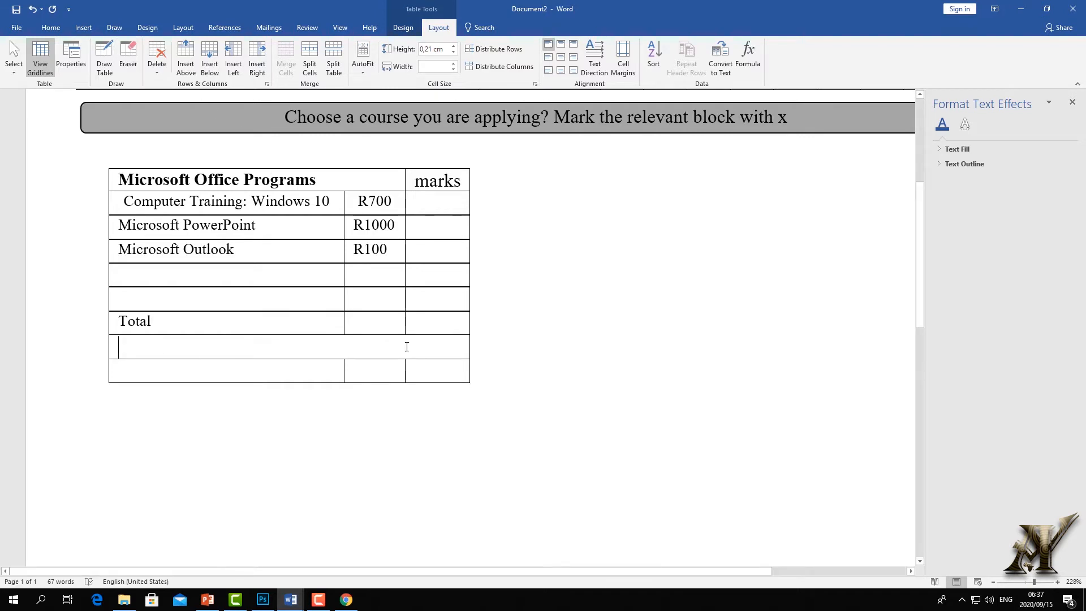
{"action": "left_click", "coordinate": [50, 27]}
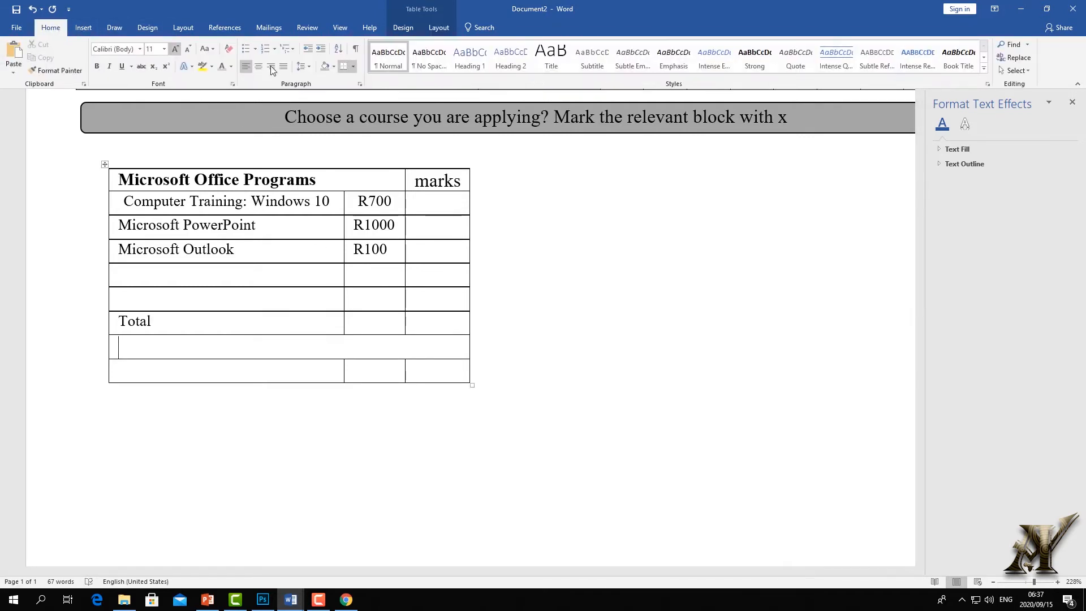
{"action": "left_click", "coordinate": [326, 67]}
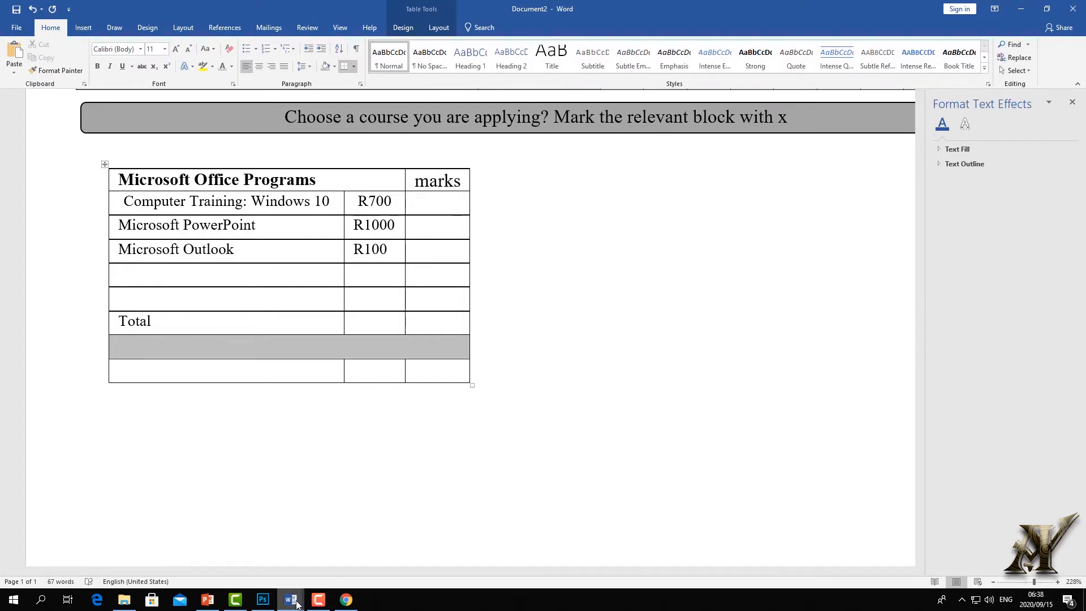
Compare with the form document and shade all cells below the marks heading grey in Document2
{"action": "mouse_move", "coordinate": [298, 604]}
{"action": "left_click", "coordinate": [265, 565]}
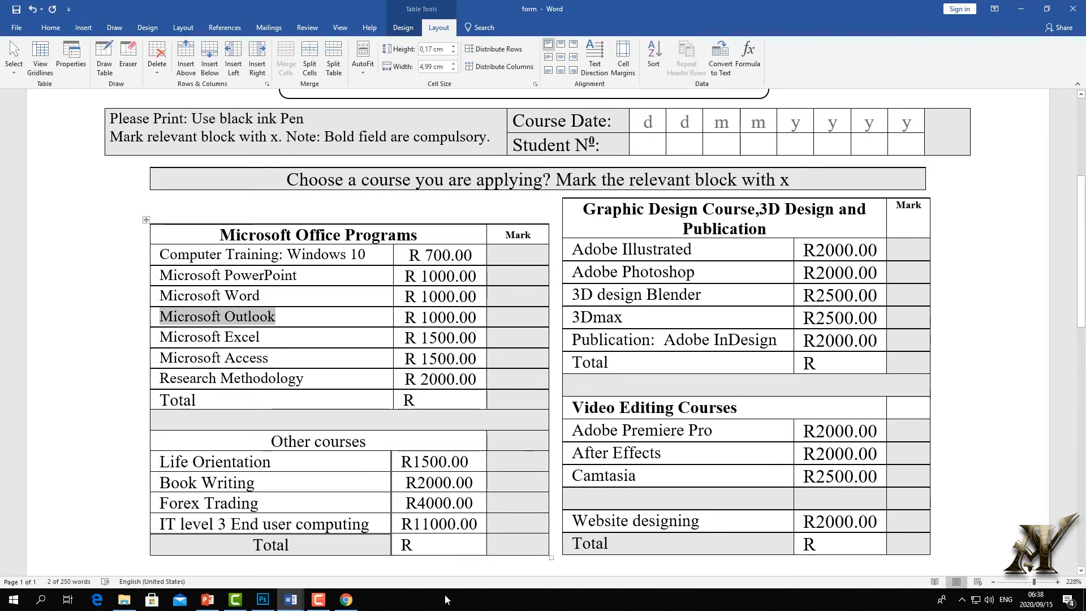
{"action": "left_click", "coordinate": [294, 602]}
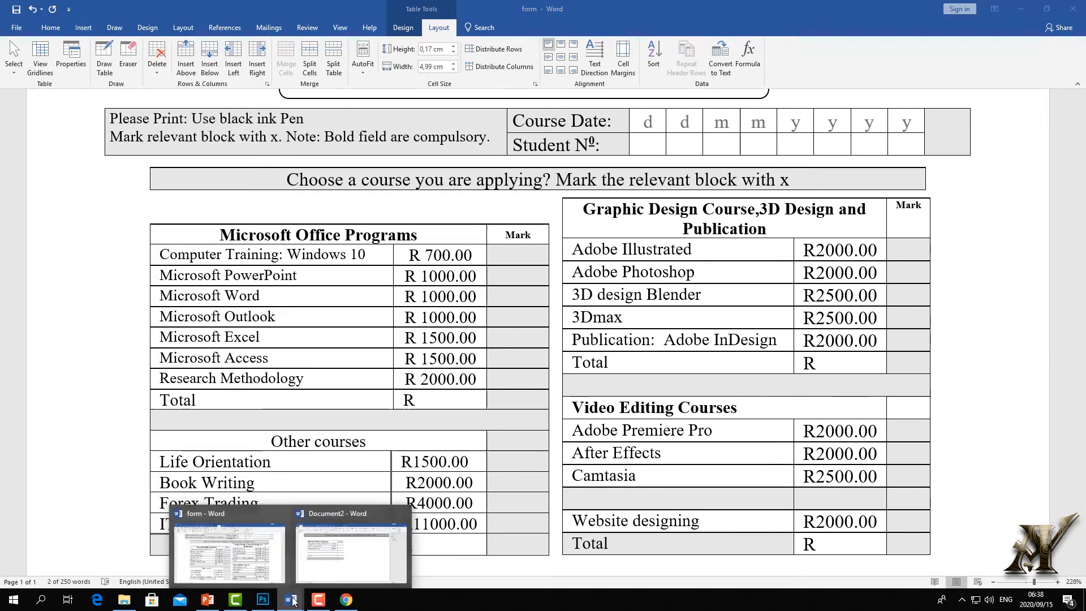
{"action": "left_click", "coordinate": [313, 568]}
{"action": "left_click_drag", "start_coordinate": [437, 200], "coordinate": [434, 364]}
{"action": "left_click", "coordinate": [438, 184]}
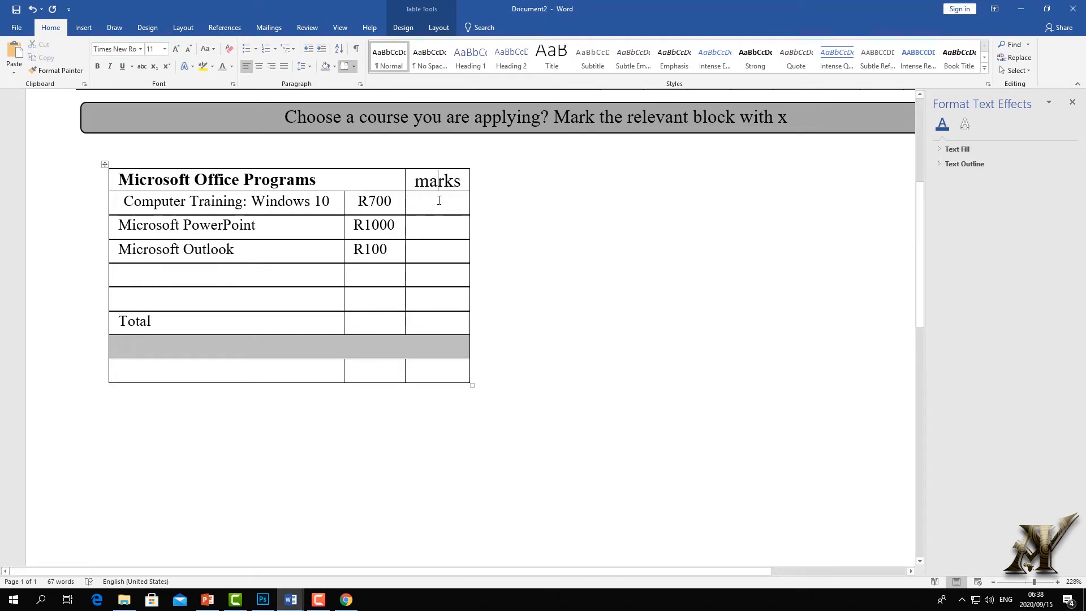
{"action": "left_click_drag", "start_coordinate": [435, 214], "coordinate": [432, 369]}
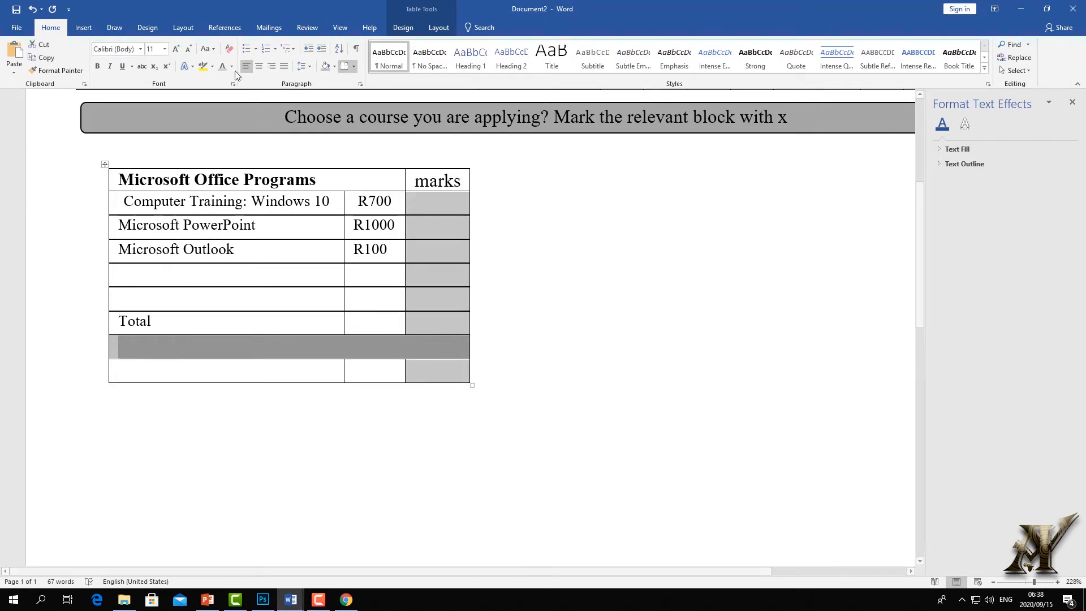
{"action": "left_click", "coordinate": [326, 69]}
{"action": "left_click", "coordinate": [512, 323]}
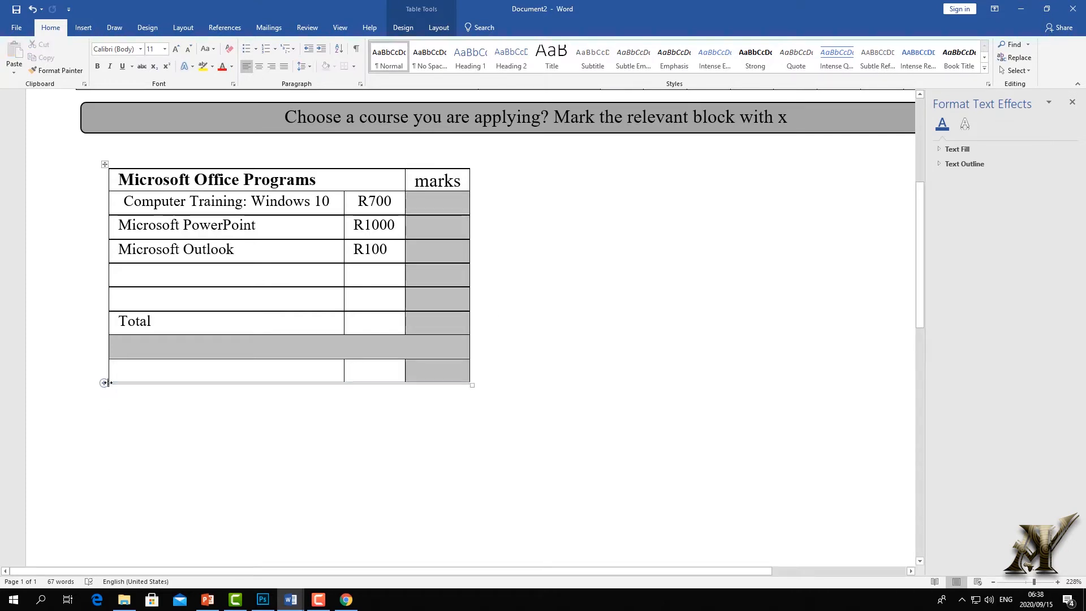
Insert three more rows at the end of the Microsoft Office Programs table
{"action": "left_click", "coordinate": [104, 383]}
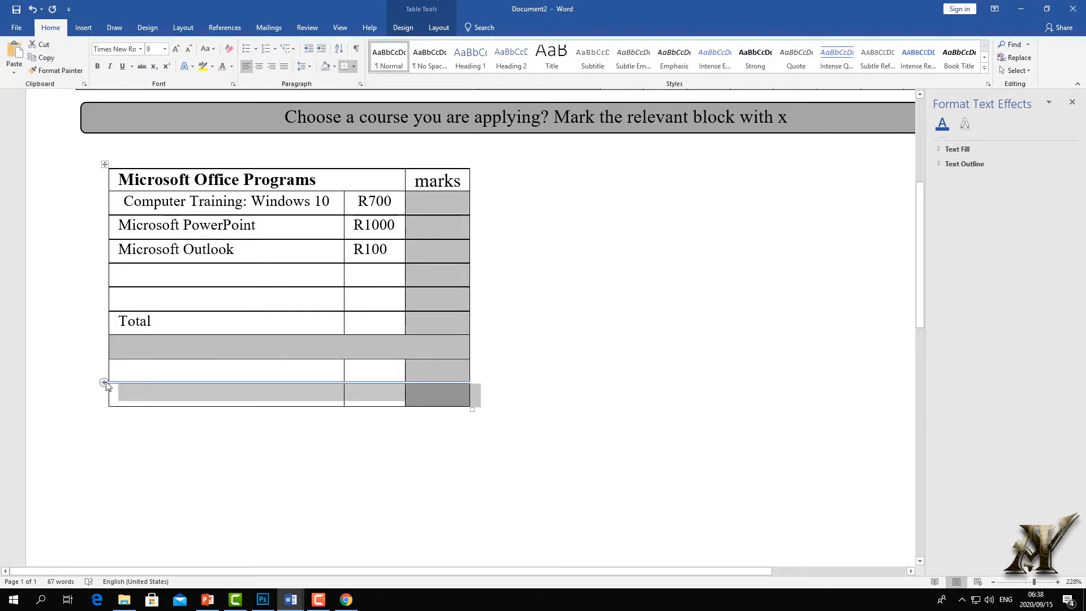
{"action": "left_click", "coordinate": [104, 383]}
{"action": "left_click", "coordinate": [104, 383]}
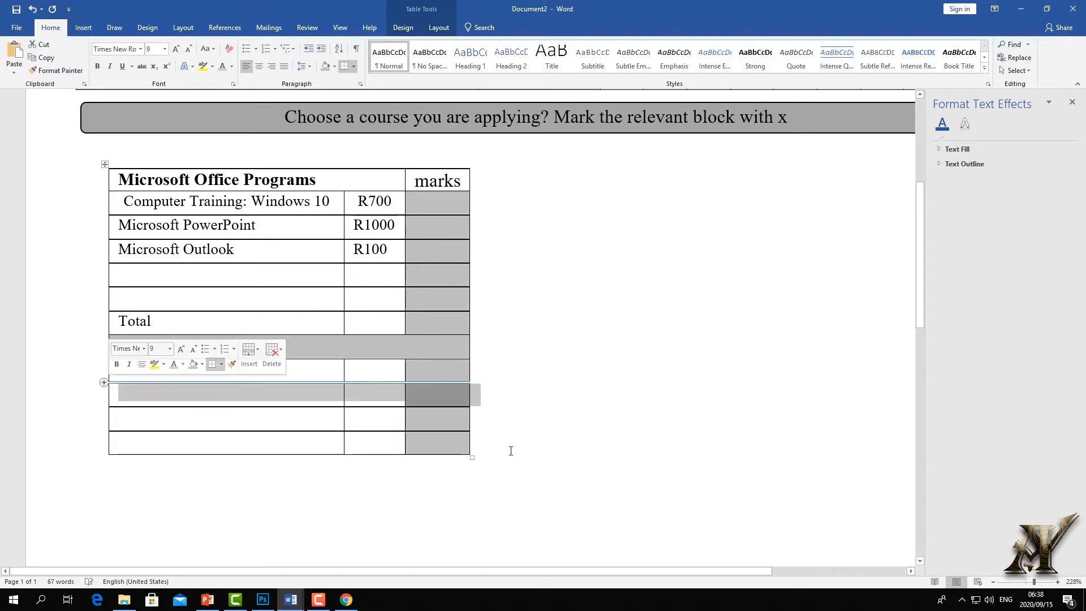
{"action": "left_click", "coordinate": [464, 406]}
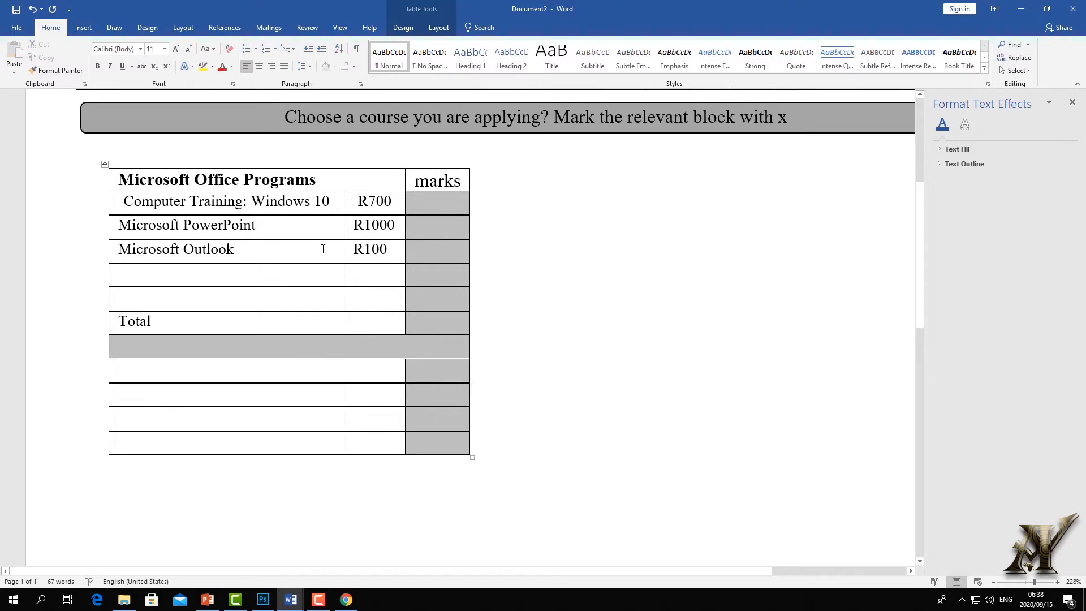
Copy the Other courses heading from the form document into the first cell below the grey row in Document2
{"action": "left_click", "coordinate": [184, 368]}
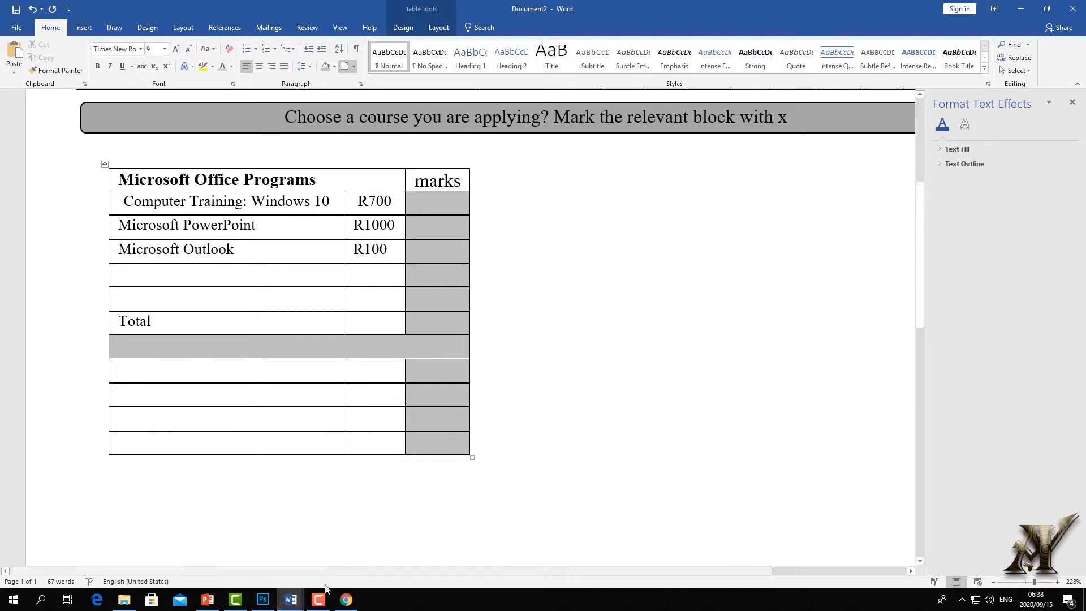
{"action": "mouse_move", "coordinate": [294, 605]}
{"action": "left_click", "coordinate": [226, 546]}
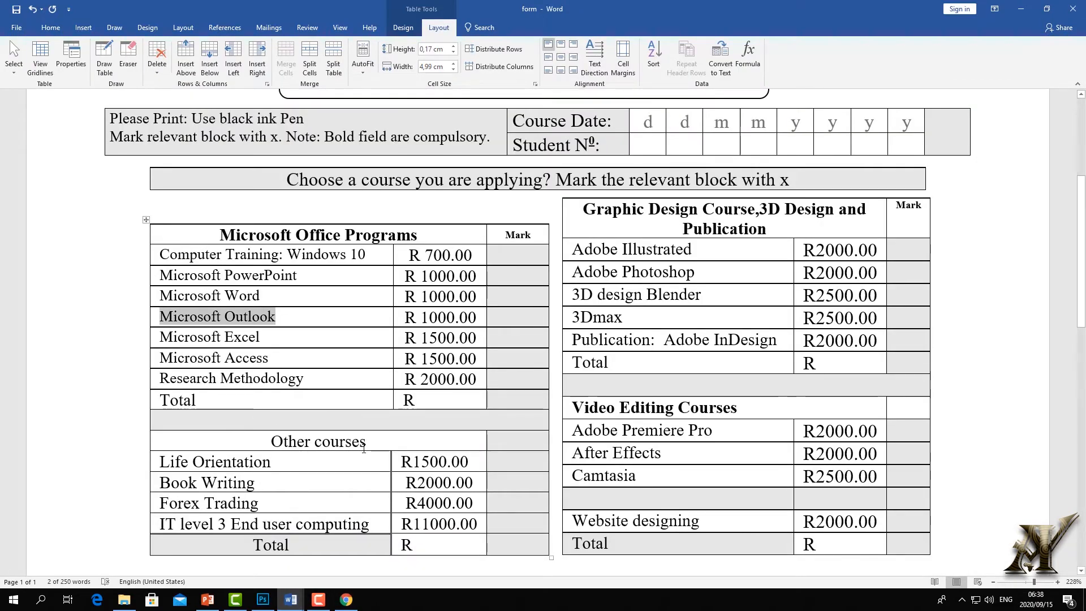
{"action": "triple_click", "coordinate": [273, 444]}
{"action": "key", "text": "ctrl+c"}
{"action": "left_click", "coordinate": [274, 445]}
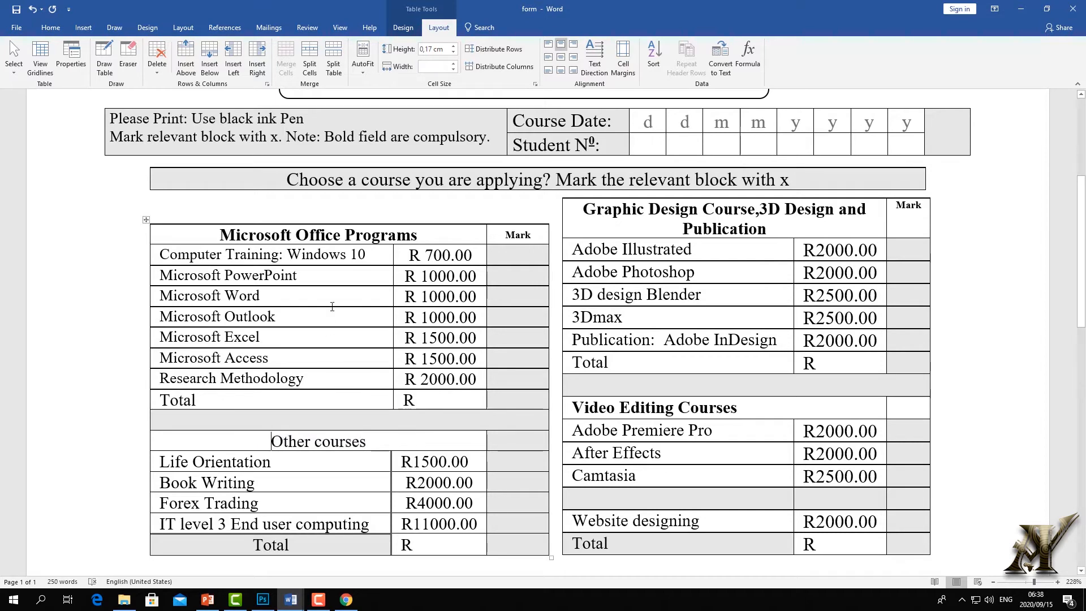
{"action": "triple_click", "coordinate": [277, 443]}
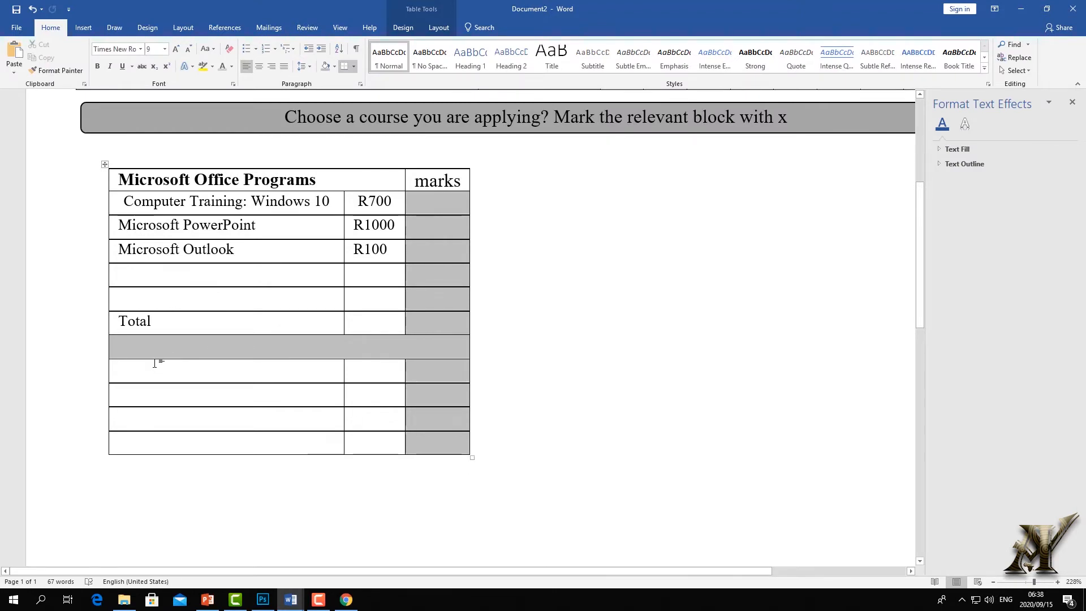
{"action": "key", "text": "ctrl+v"}
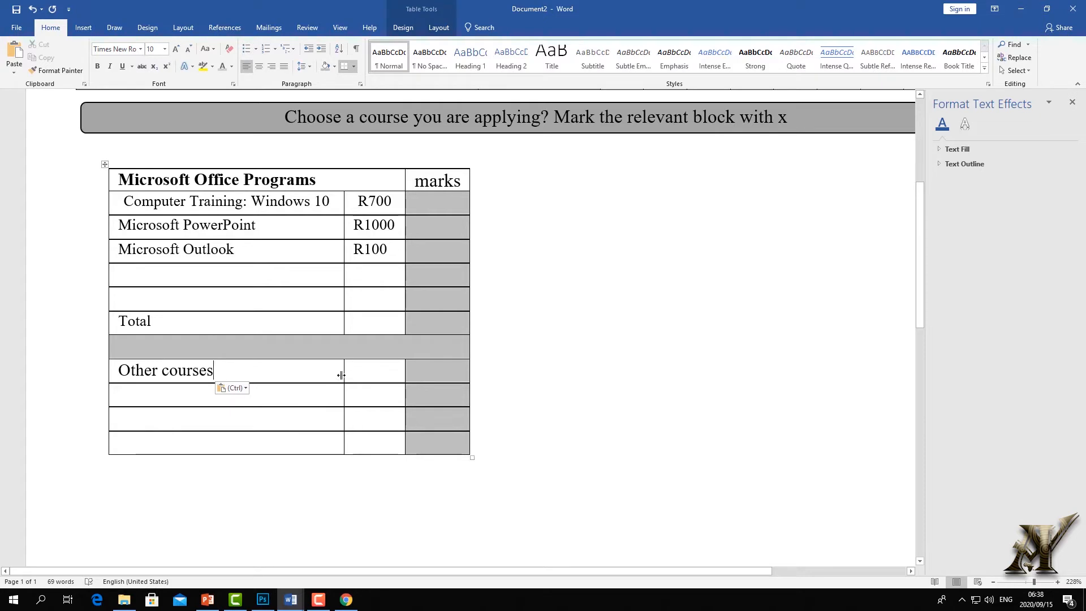
Erase the divider between the Other courses cell and the price cell beside it
{"action": "left_click", "coordinate": [439, 27]}
{"action": "left_click", "coordinate": [128, 55]}
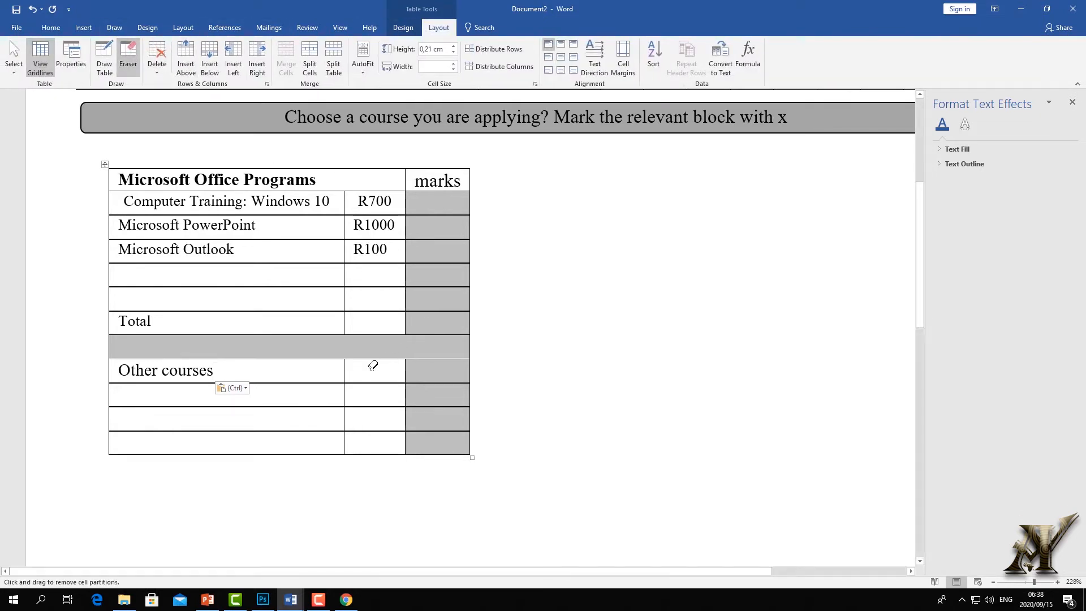
{"action": "left_click", "coordinate": [345, 367]}
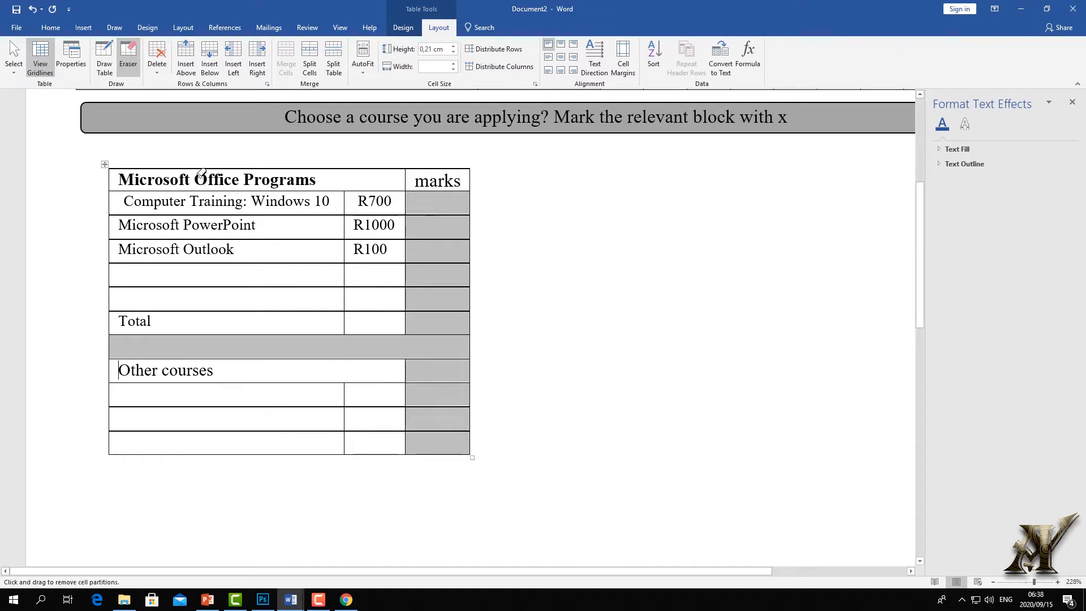
{"action": "left_click", "coordinate": [135, 56]}
Centre the Other courses heading in its cell
{"action": "left_click_drag", "start_coordinate": [214, 371], "coordinate": [92, 368]}
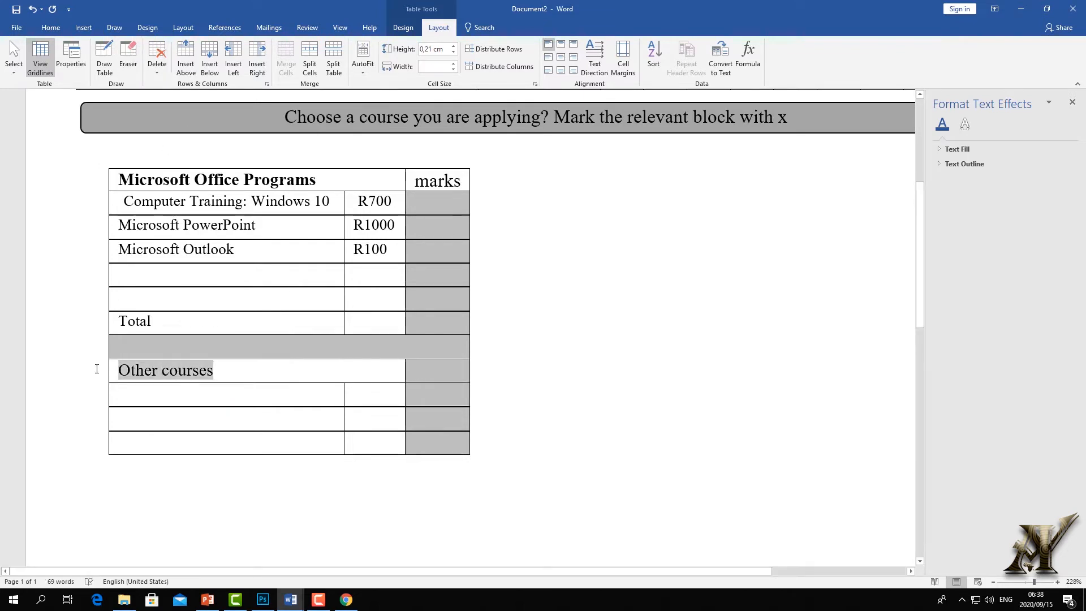
{"action": "left_click", "coordinate": [49, 28]}
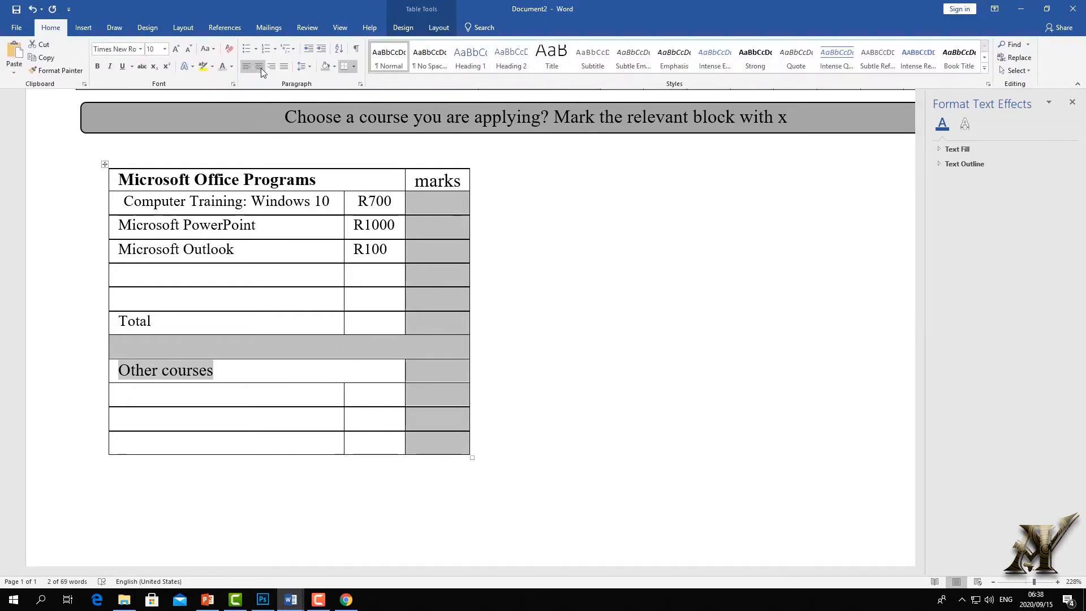
{"action": "left_click", "coordinate": [260, 69]}
{"action": "left_click", "coordinate": [263, 380]}
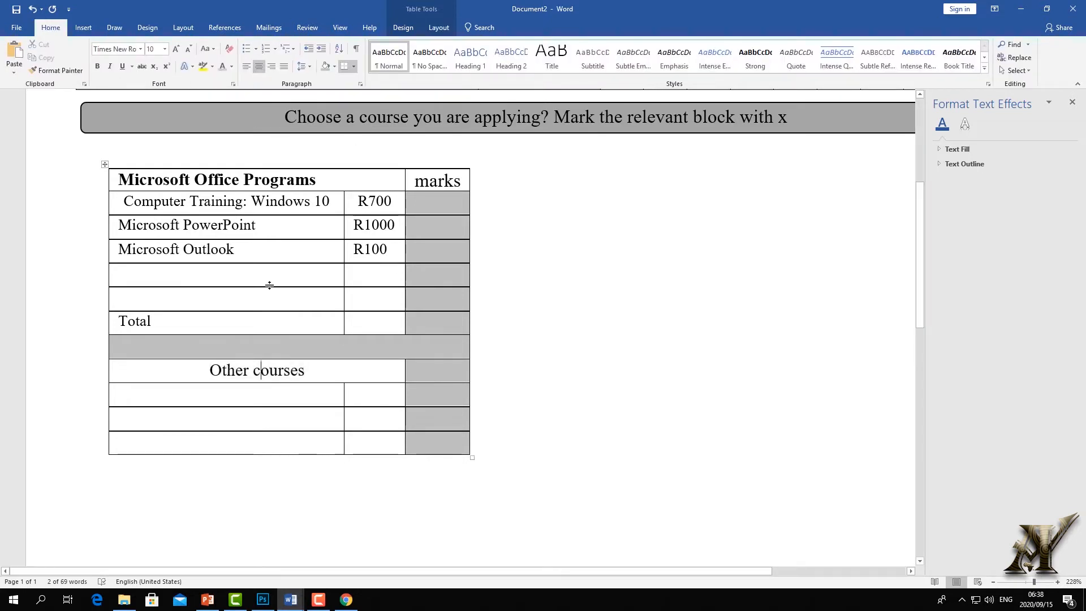
Centre the Microsoft Office Programs heading horizontally and vertically in its table cell
{"action": "left_click", "coordinate": [316, 180]}
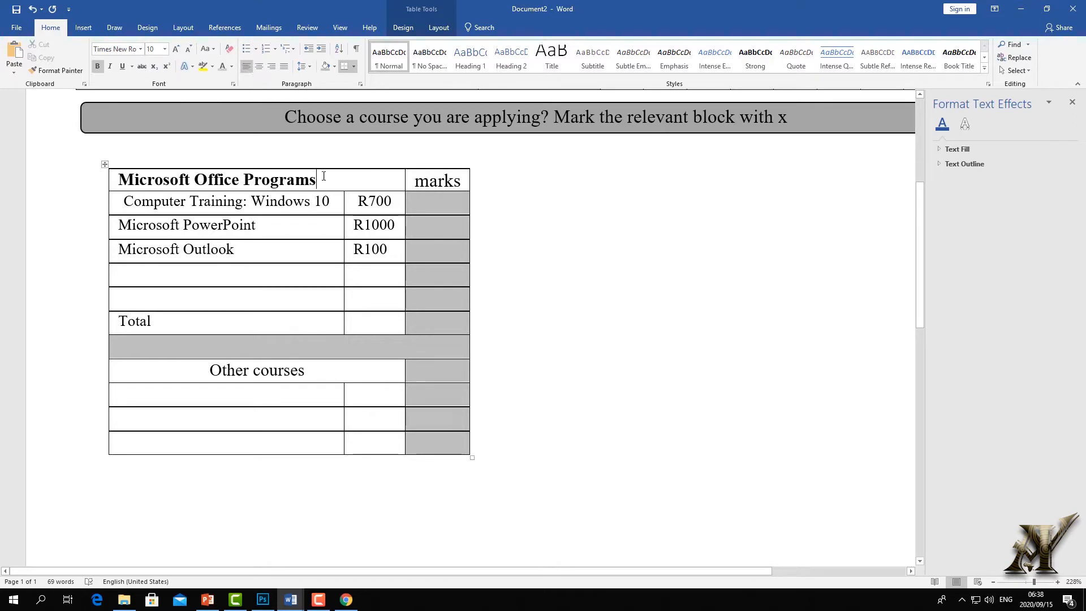
{"action": "left_click", "coordinate": [440, 26]}
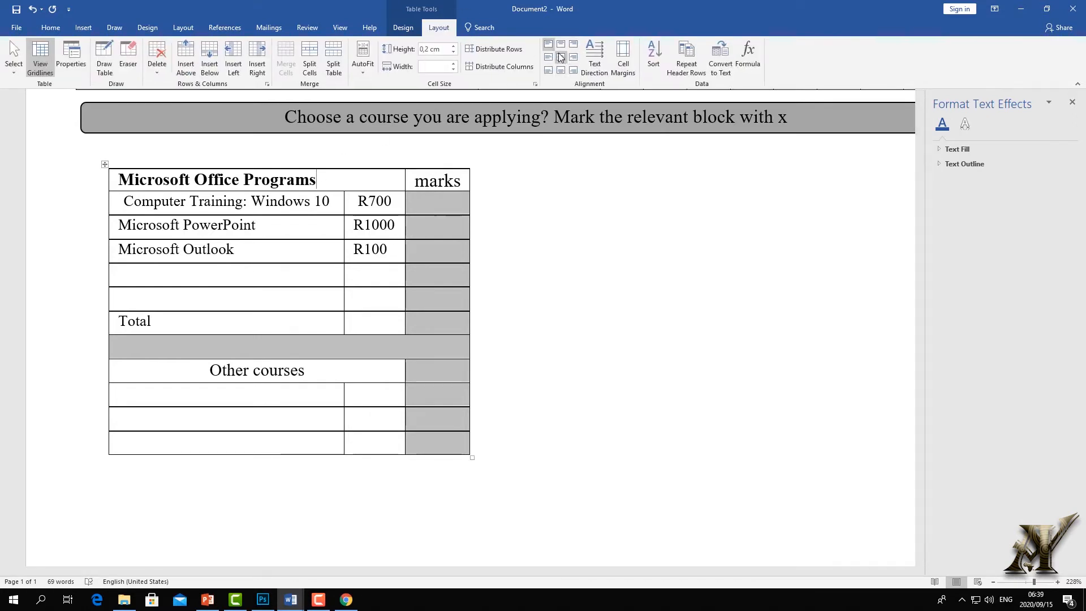
{"action": "left_click", "coordinate": [561, 55]}
{"action": "left_click", "coordinate": [559, 44]}
{"action": "left_click", "coordinate": [572, 45]}
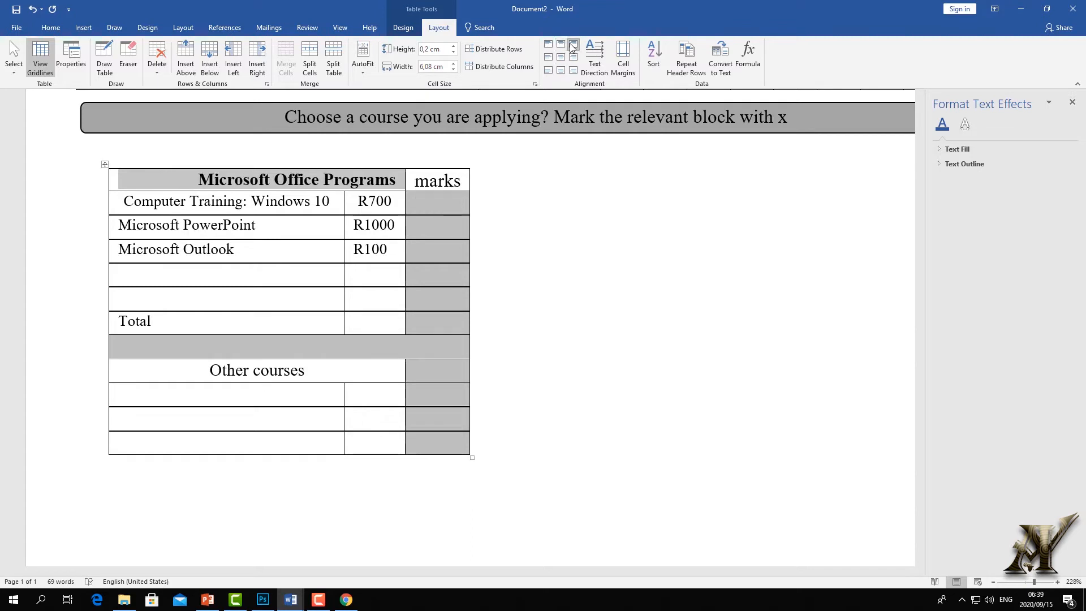
{"action": "left_click", "coordinate": [573, 60]}
{"action": "left_click", "coordinate": [570, 70]}
{"action": "left_click", "coordinate": [562, 70]}
{"action": "left_click", "coordinate": [549, 70]}
{"action": "left_click", "coordinate": [561, 58]}
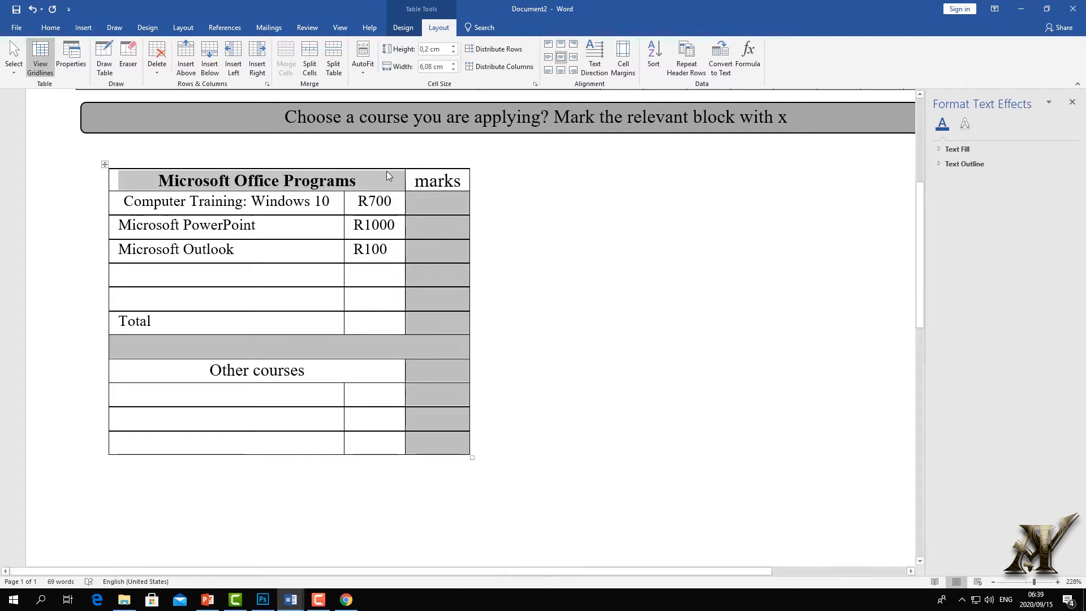
Copy the Life Orientation entry from the form document into the first cell below Other courses in Document2
{"action": "left_click", "coordinate": [302, 379]}
{"action": "left_click", "coordinate": [219, 393]}
{"action": "mouse_move", "coordinate": [290, 602]}
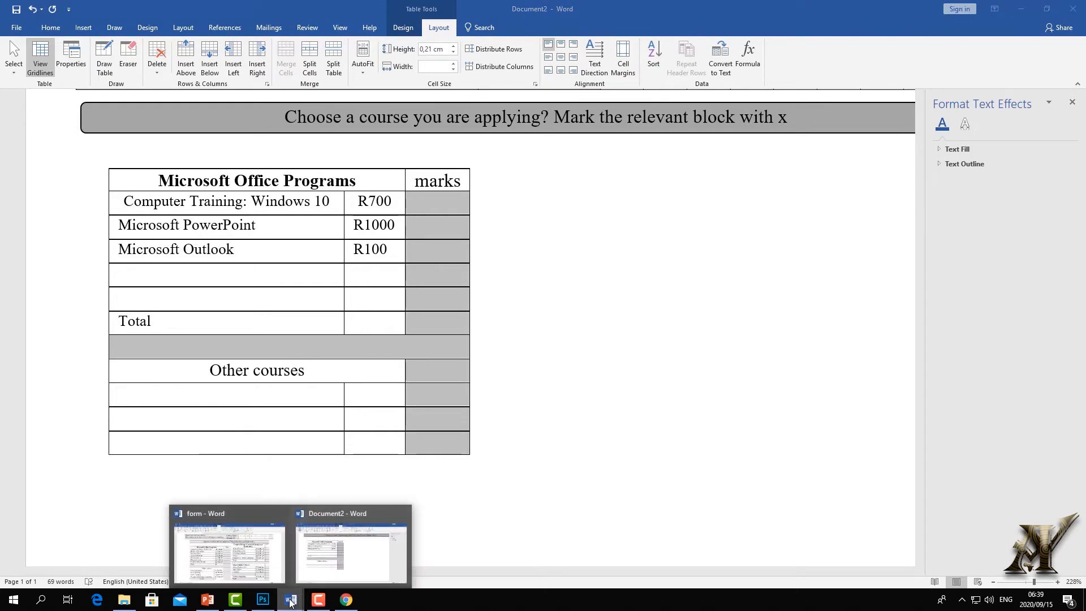
{"action": "left_click", "coordinate": [266, 572]}
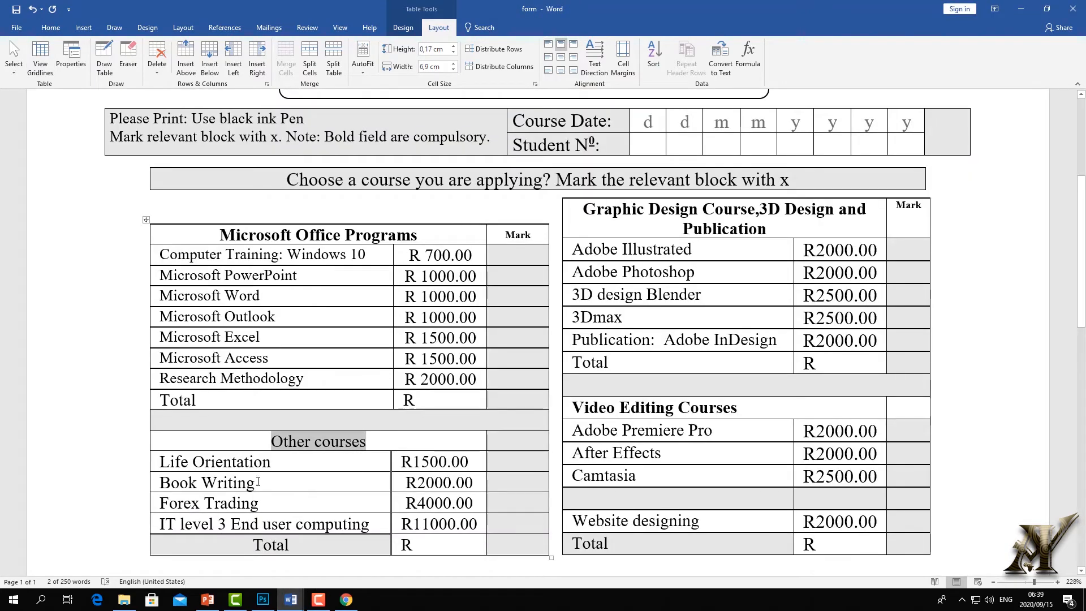
{"action": "left_click_drag", "start_coordinate": [286, 461], "coordinate": [159, 461]}
{"action": "right_click", "coordinate": [198, 463]}
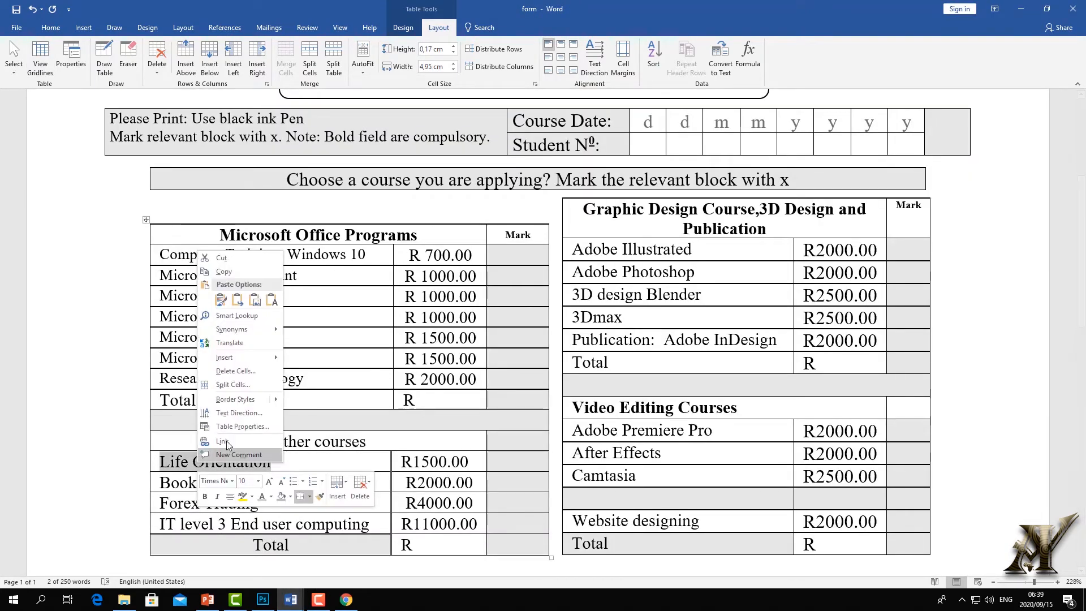
{"action": "left_click", "coordinate": [225, 272]}
{"action": "left_click", "coordinate": [294, 602]}
{"action": "left_click", "coordinate": [363, 567]}
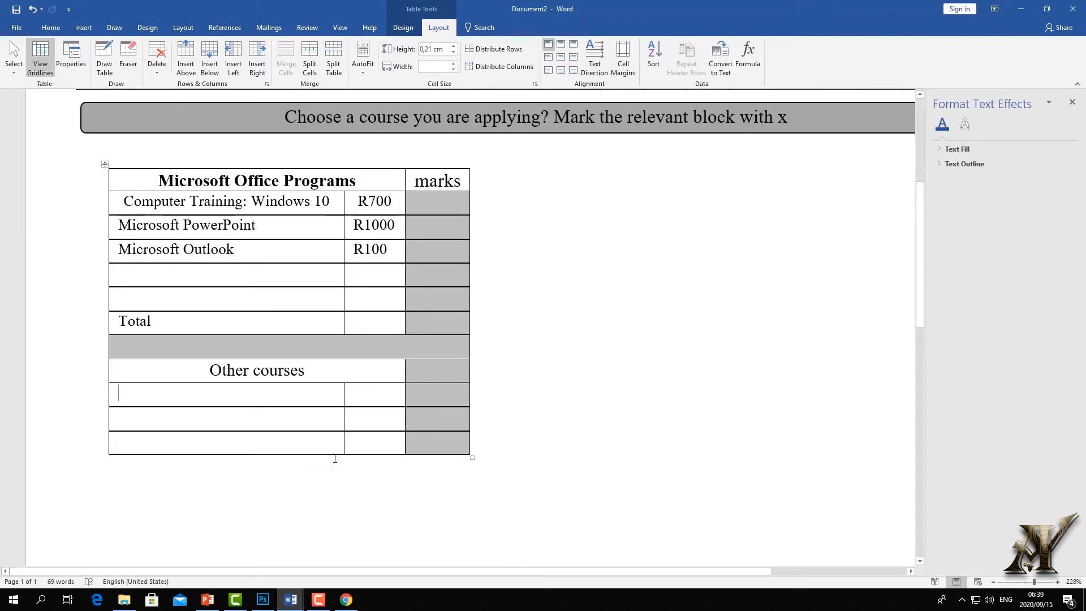
{"action": "right_click", "coordinate": [159, 396]}
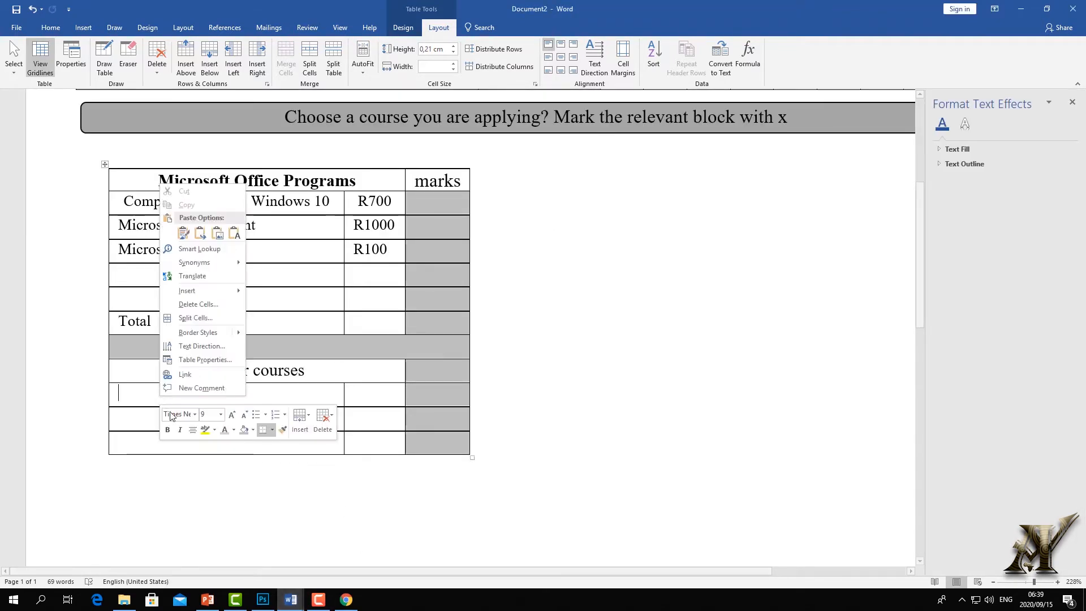
{"action": "left_click", "coordinate": [182, 234]}
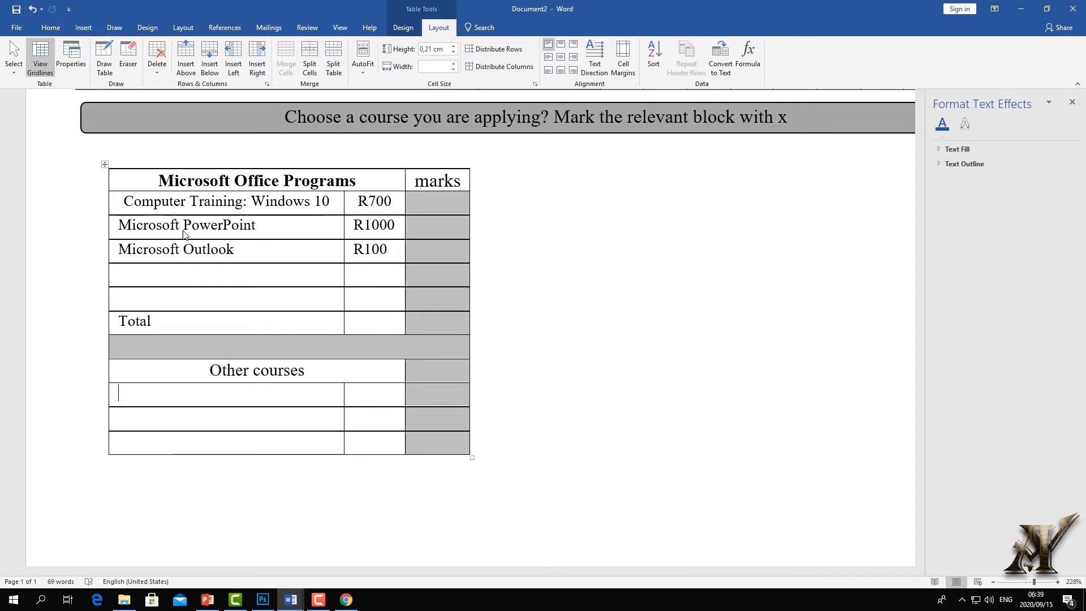
Enter R1500 as the price beside Life Orientation
{"action": "left_click", "coordinate": [369, 394]}
{"action": "type", "text": "R"}
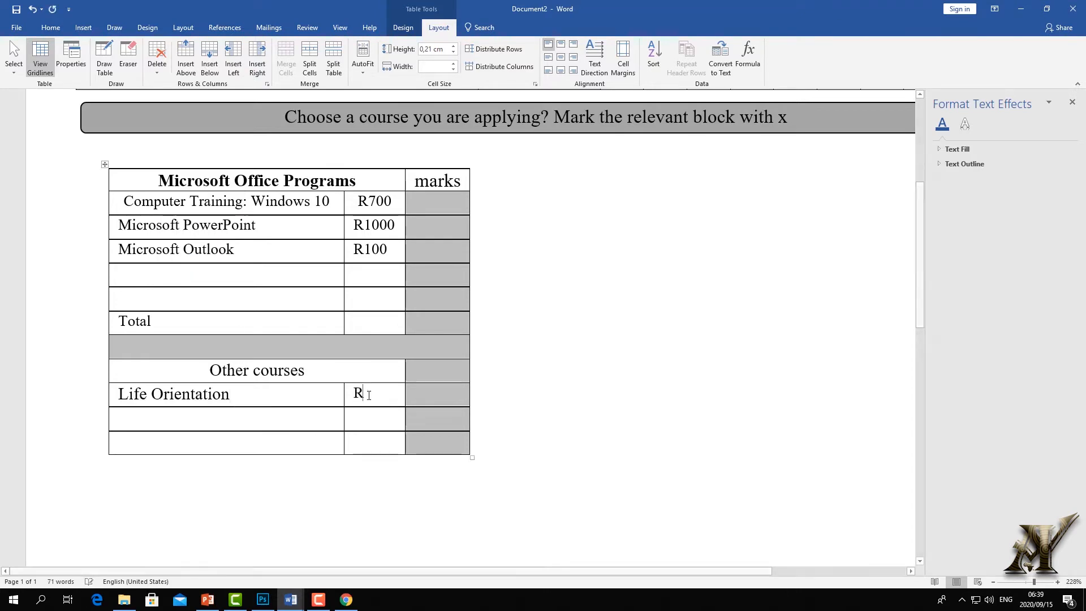
{"action": "left_click", "coordinate": [421, 483]}
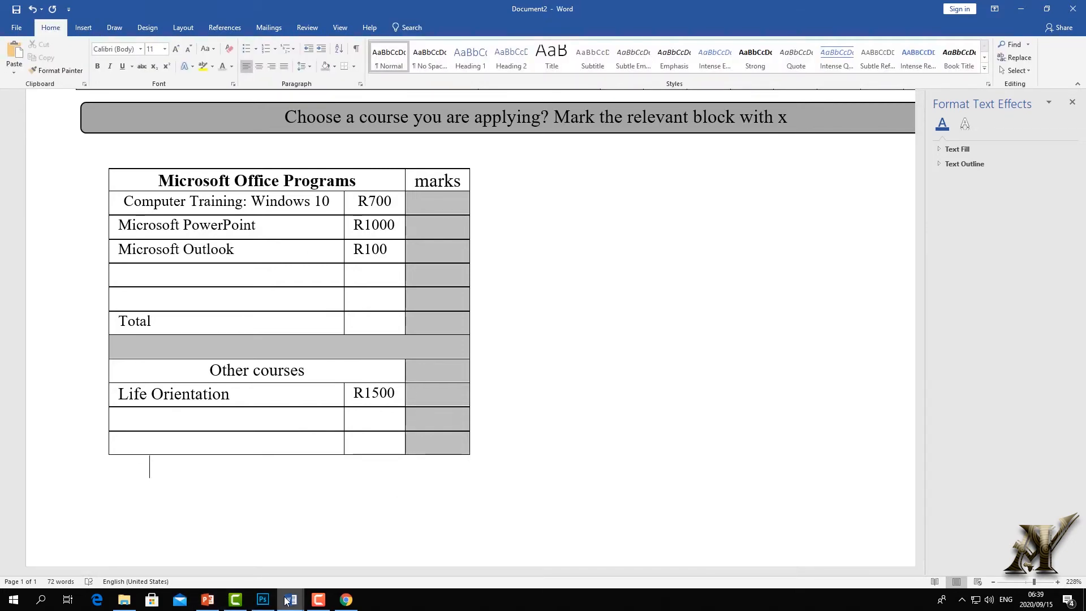
Replace the partial Microsoft Office Programs table in Document2 with the complete table from the form document
{"action": "mouse_move", "coordinate": [291, 599]}
{"action": "left_click", "coordinate": [260, 568]}
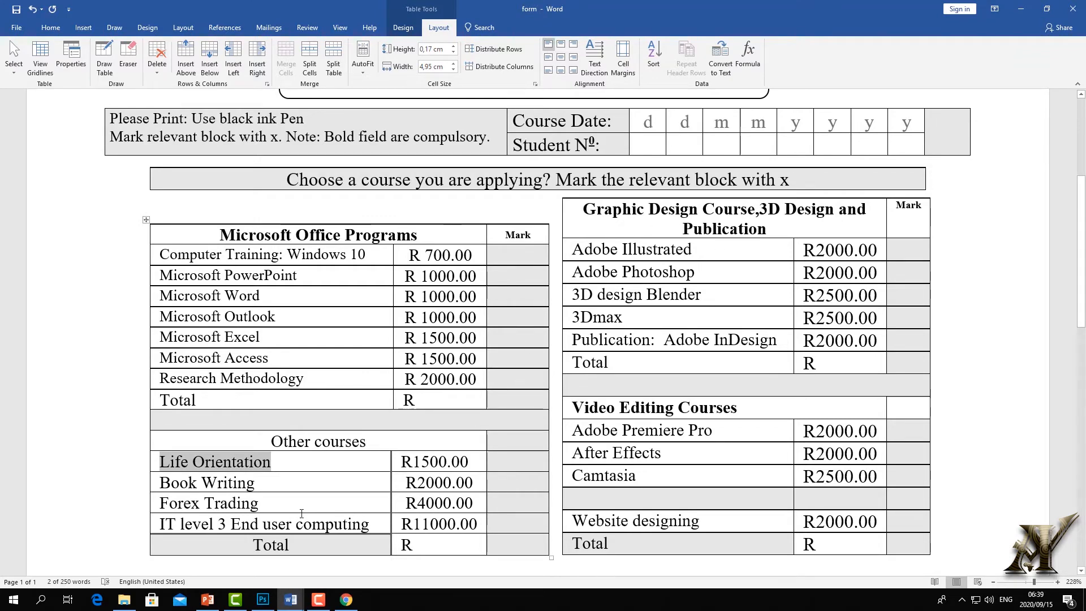
{"action": "left_click", "coordinate": [147, 221]}
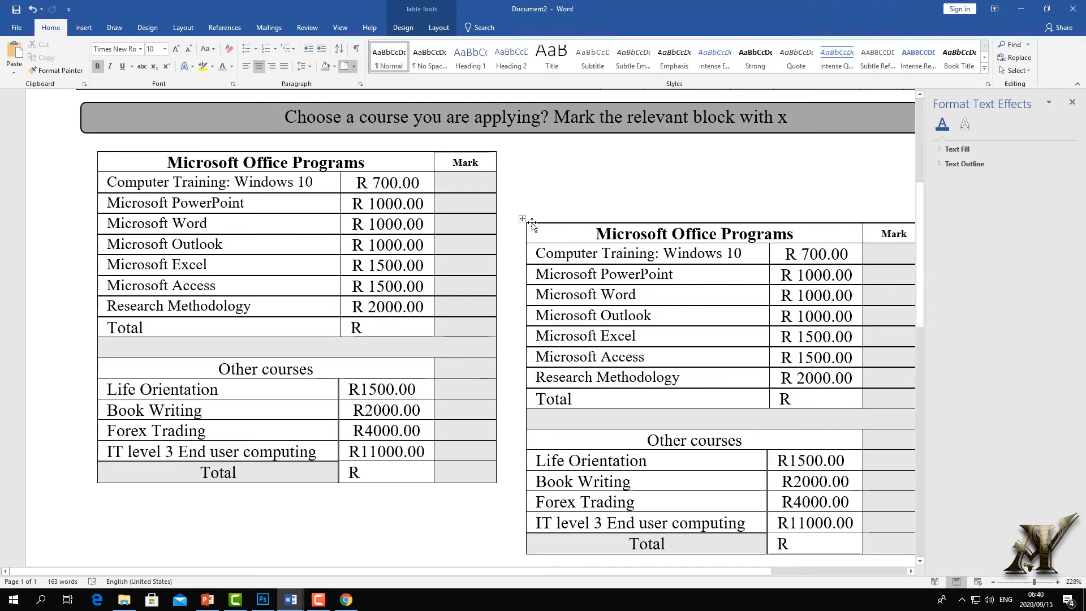
{"action": "mouse_move", "coordinate": [522, 219]}
{"action": "left_mouse_down"}
{"action": "mouse_move", "coordinate": [504, 204]}
{"action": "mouse_move", "coordinate": [513, 209]}
{"action": "left_mouse_up"}
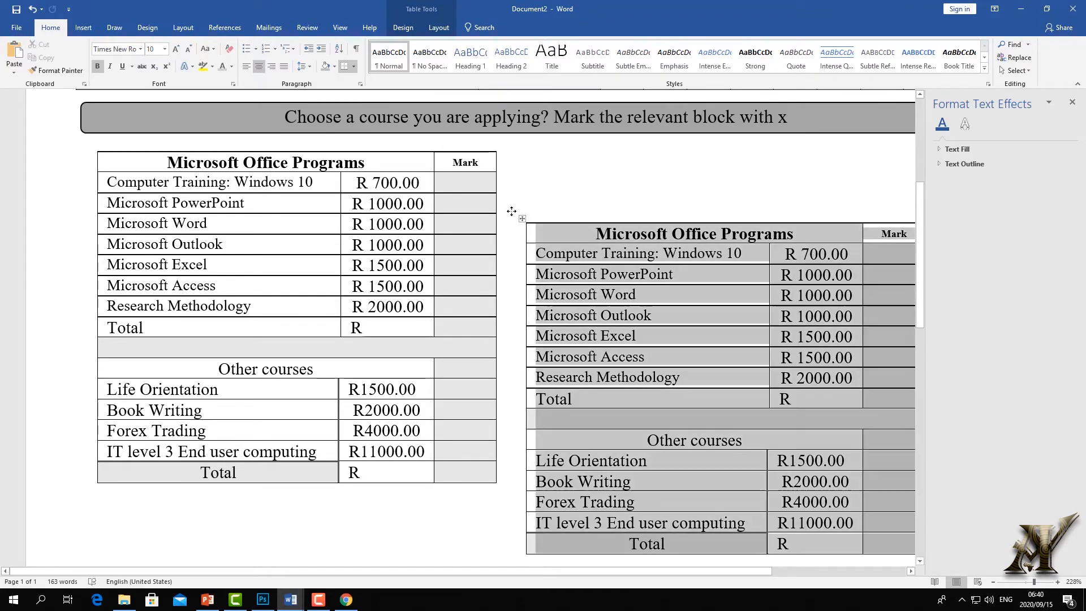
{"action": "left_click", "coordinate": [522, 219]}
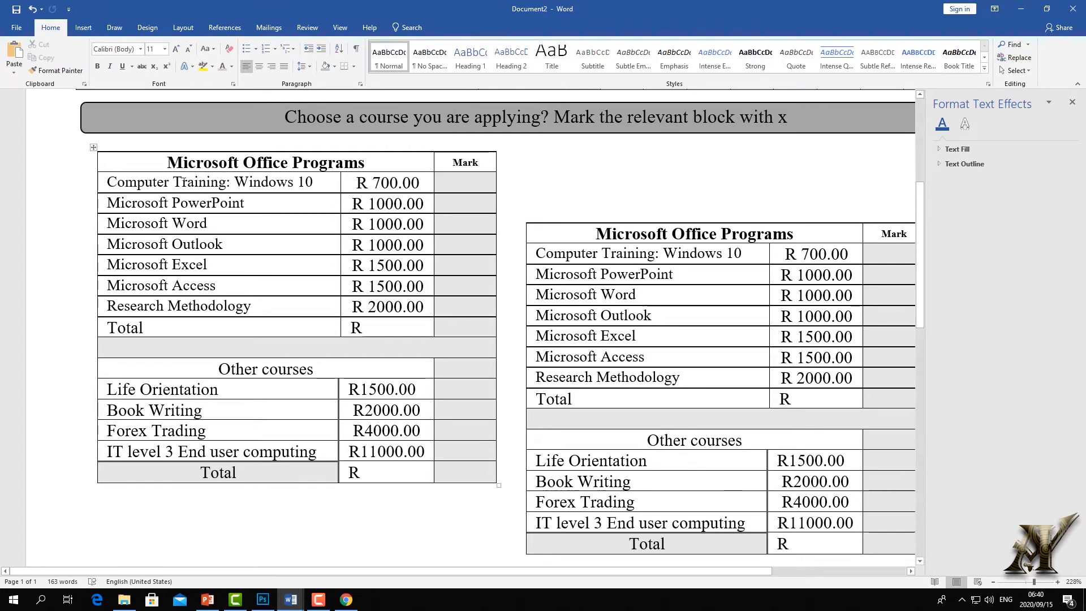
Try to paste another copy of the Microsoft Office Programs table into the empty space beside the original
{"action": "left_click", "coordinate": [93, 151]}
{"action": "left_click", "coordinate": [93, 151]}
{"action": "right_click", "coordinate": [93, 150]}
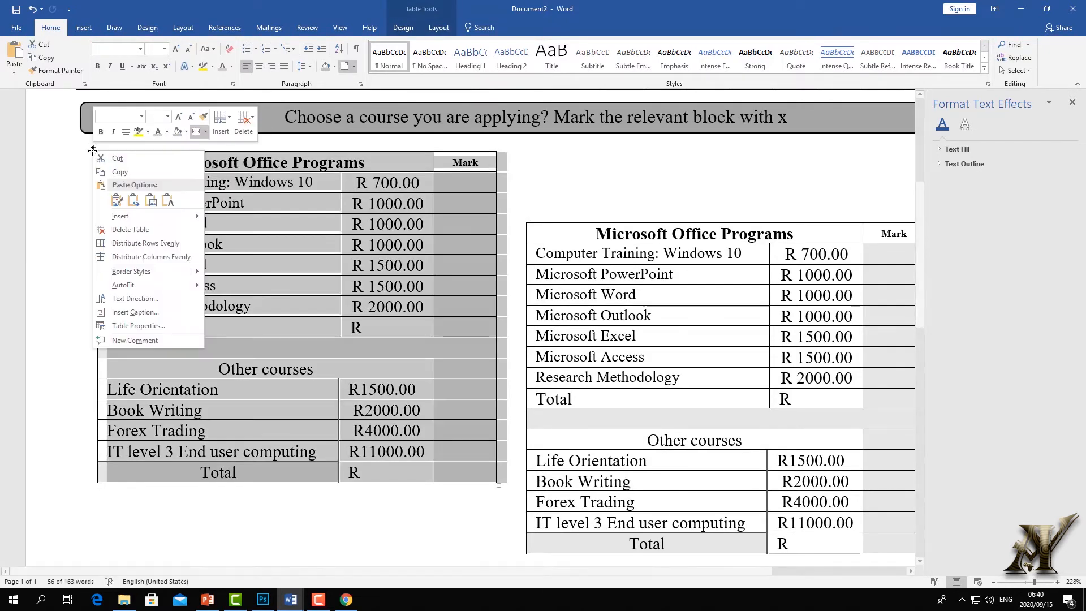
{"action": "left_click", "coordinate": [121, 173]}
{"action": "left_click", "coordinate": [572, 169]}
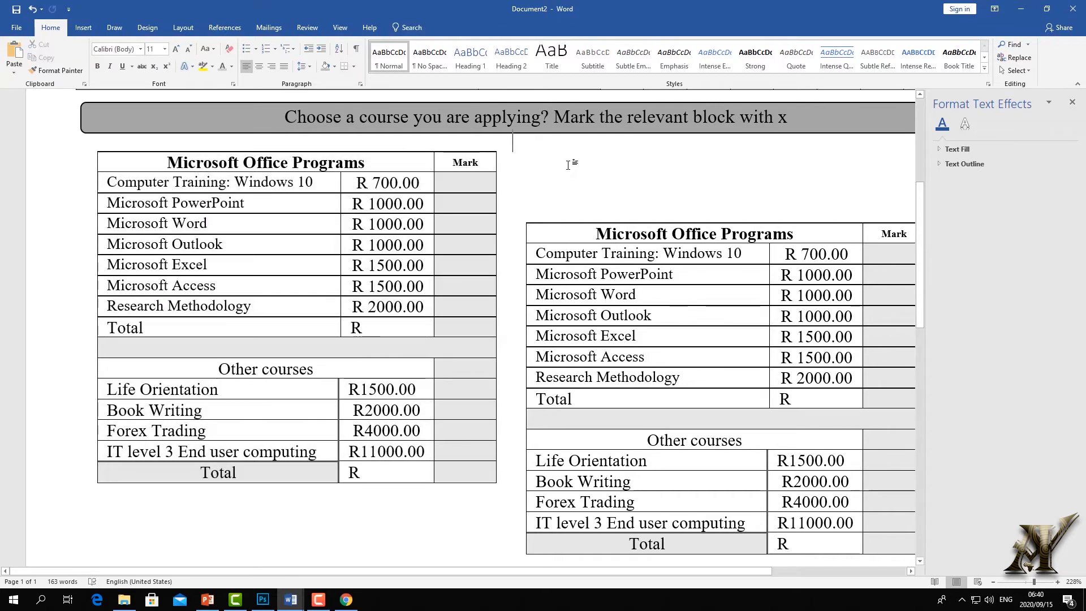
{"action": "right_click", "coordinate": [572, 169]}
{"action": "left_click", "coordinate": [591, 215]}
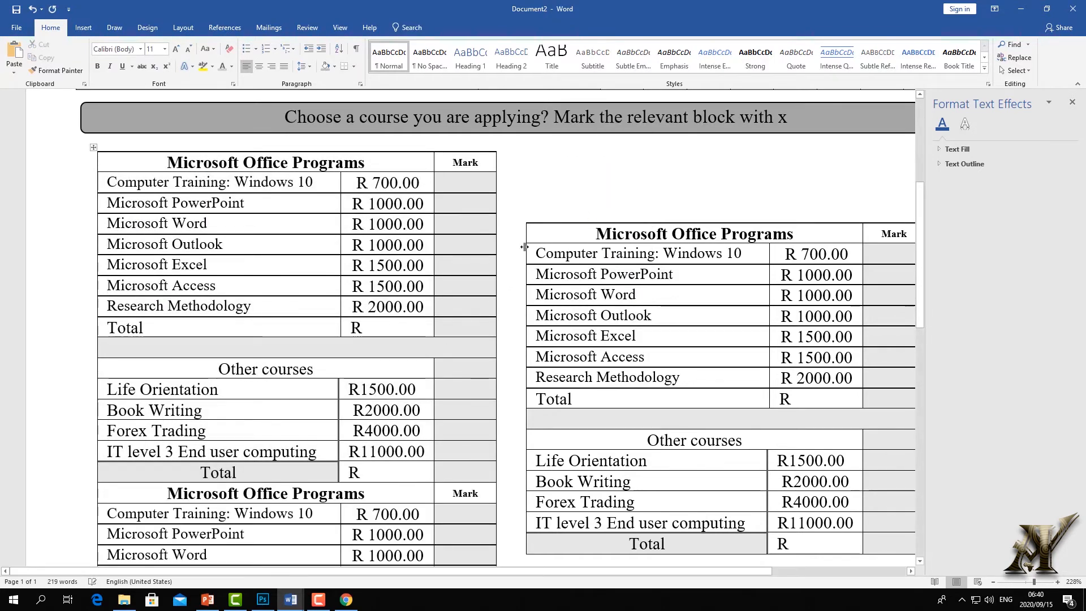
Raise the duplicate table level with the first one, and undo that move together with the extra paste
{"action": "left_click", "coordinate": [522, 219]}
{"action": "left_click_drag", "start_coordinate": [522, 219], "coordinate": [503, 147]}
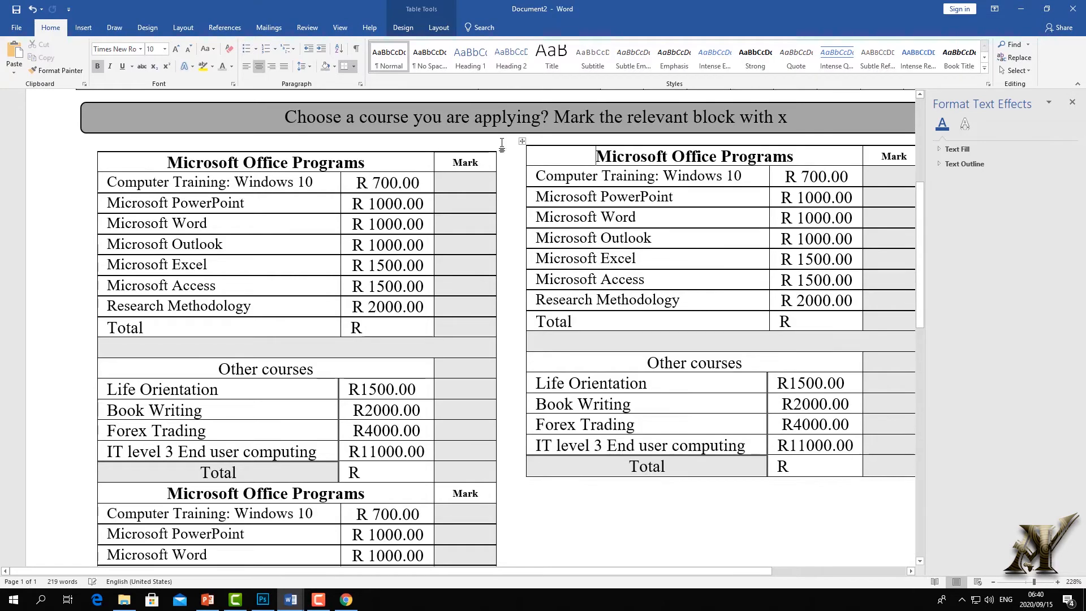
{"action": "scroll", "coordinate": [145, 396], "scroll_direction": "down", "scroll_amount": 3}
{"action": "left_click", "coordinate": [297, 403]}
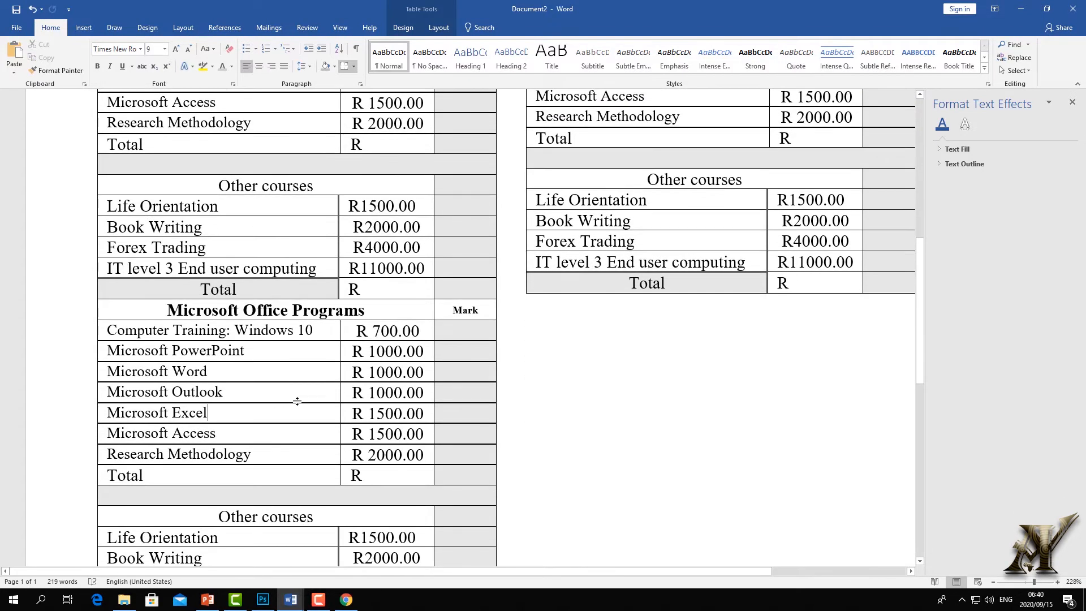
{"action": "double_click", "coordinate": [197, 357]}
{"action": "scroll", "coordinate": [283, 349], "scroll_direction": "down", "scroll_amount": 6}
{"action": "double_click", "coordinate": [252, 284]}
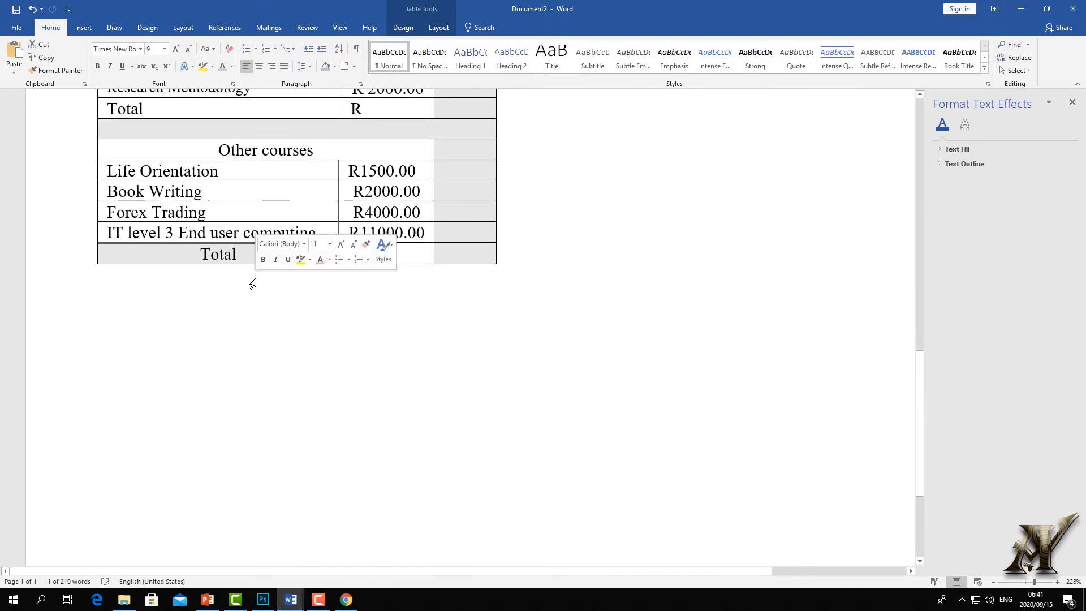
{"action": "scroll", "coordinate": [252, 284], "scroll_direction": "up", "scroll_amount": 4}
{"action": "left_click", "coordinate": [29, 10]}
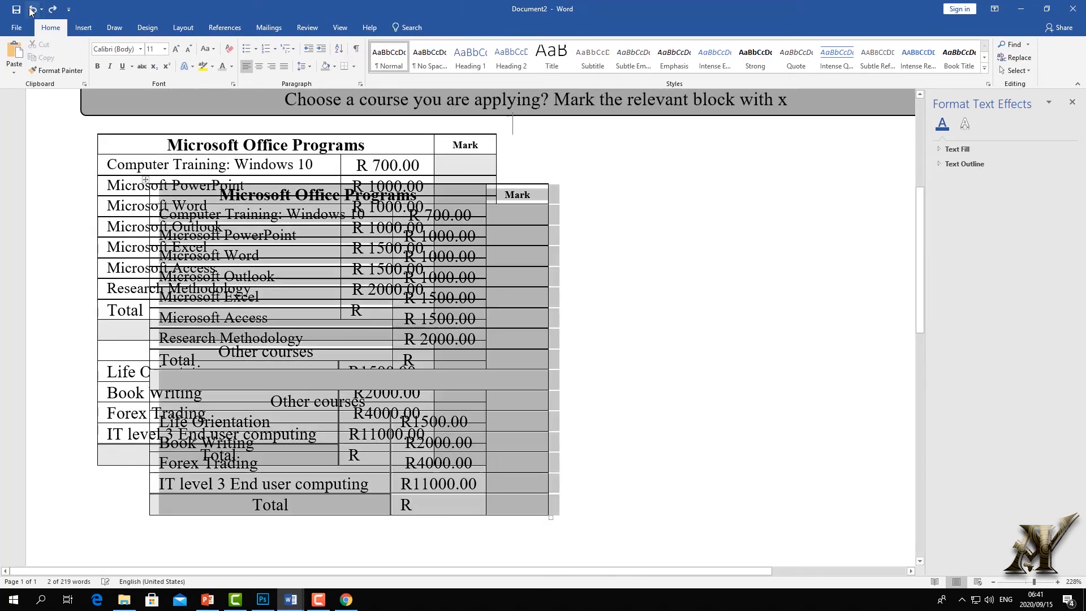
Move the overlapping duplicate table into the space beside the first Microsoft Office Programs table
{"action": "left_click_drag", "start_coordinate": [144, 180], "coordinate": [497, 125]}
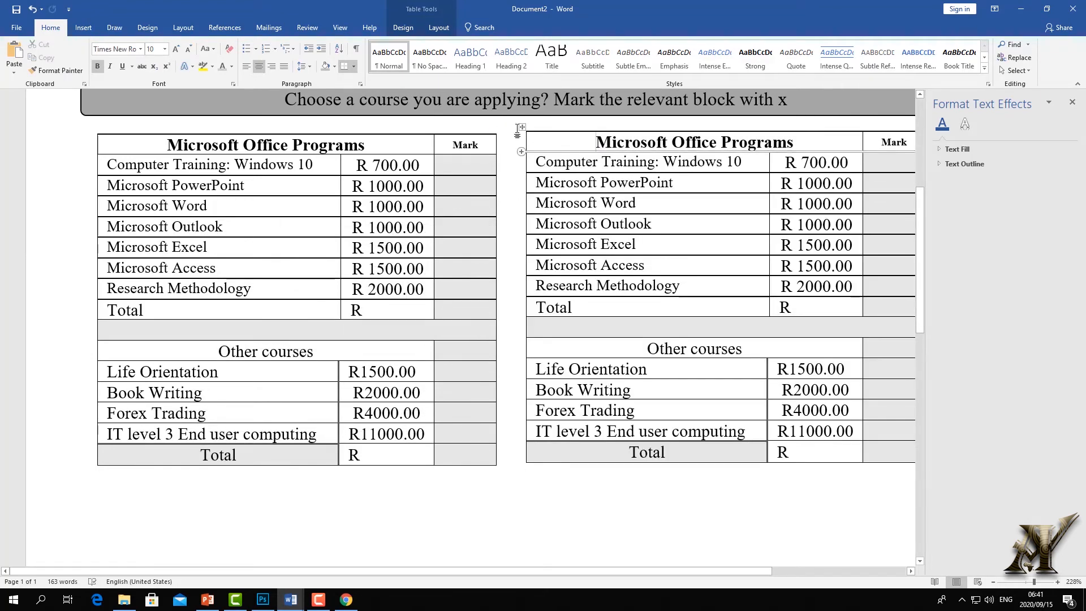
{"action": "left_click_drag", "start_coordinate": [685, 572], "coordinate": [809, 568]}
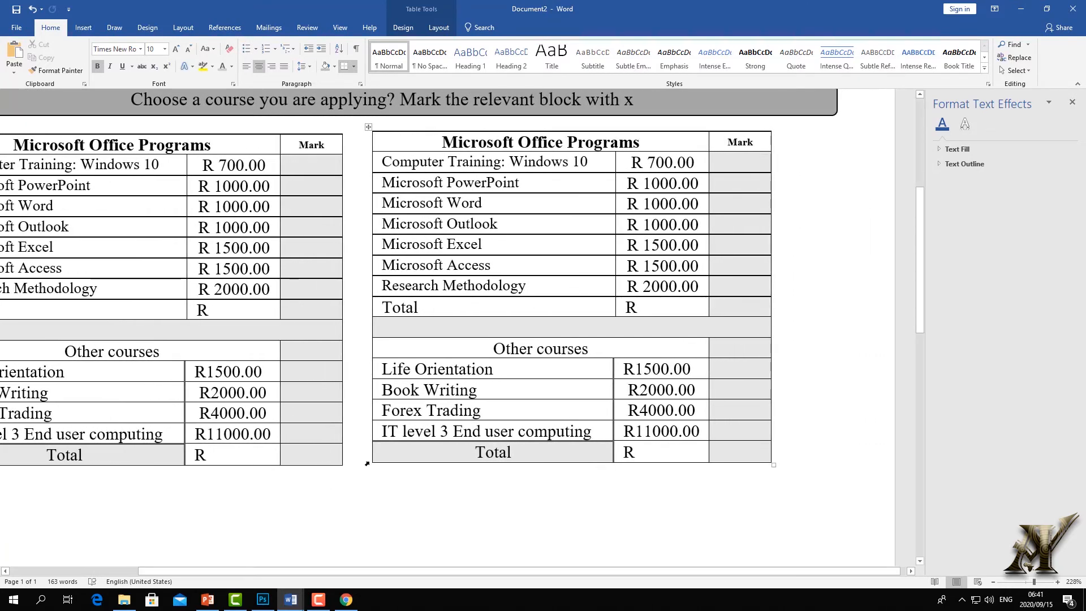
Replace the duplicate table in Document2 with the Graphic Design Course,3D Design and Publication table copied from the form document
{"action": "left_click", "coordinate": [290, 599]}
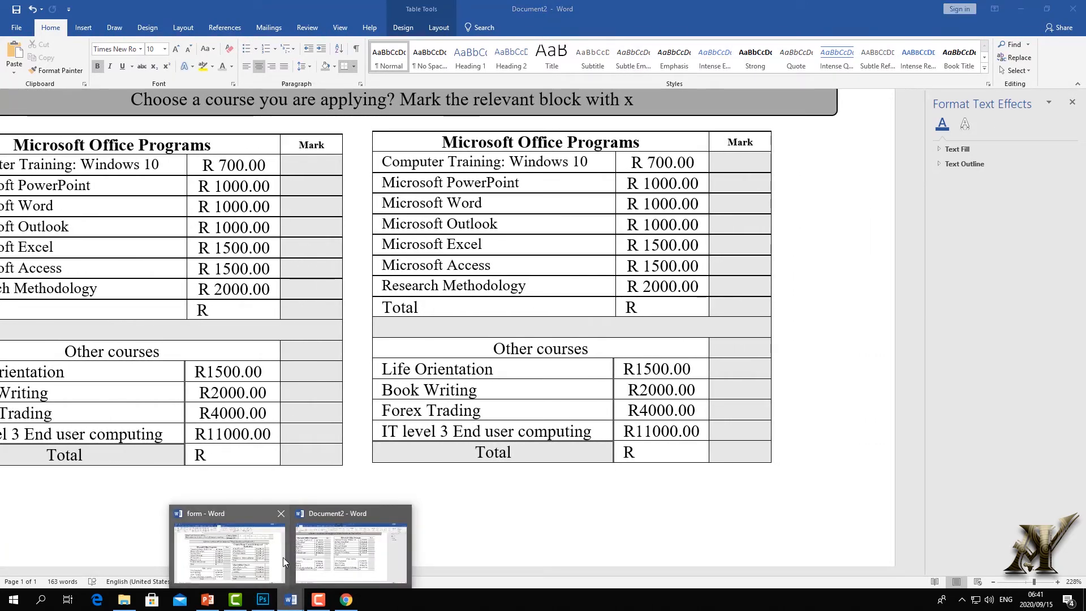
{"action": "left_click", "coordinate": [260, 557]}
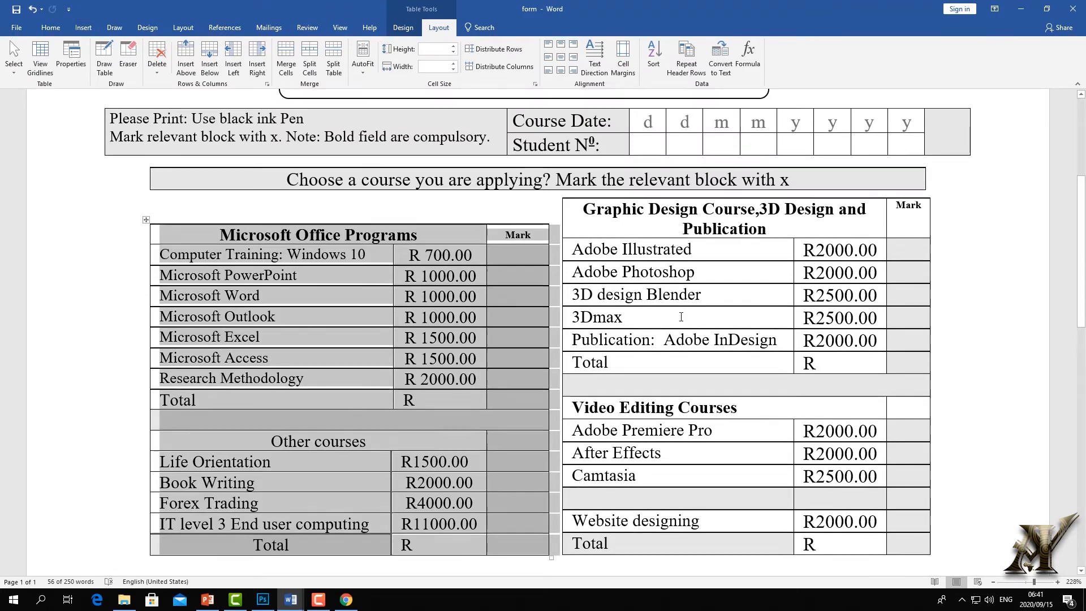
{"action": "scroll", "coordinate": [421, 220], "scroll_direction": "down", "scroll_amount": 3}
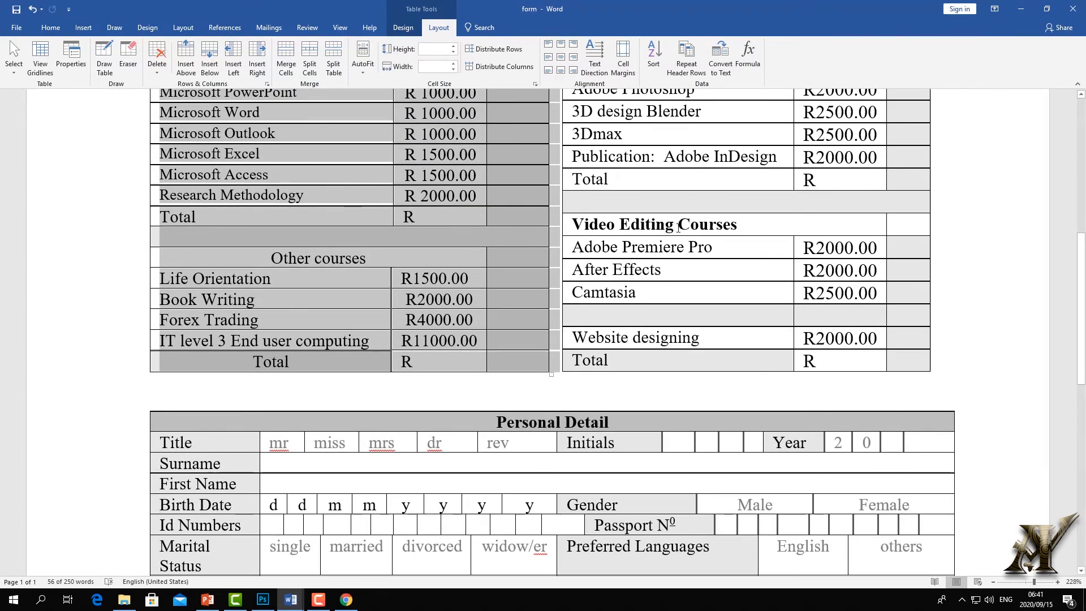
{"action": "scroll", "coordinate": [597, 310], "scroll_direction": "up", "scroll_amount": 4}
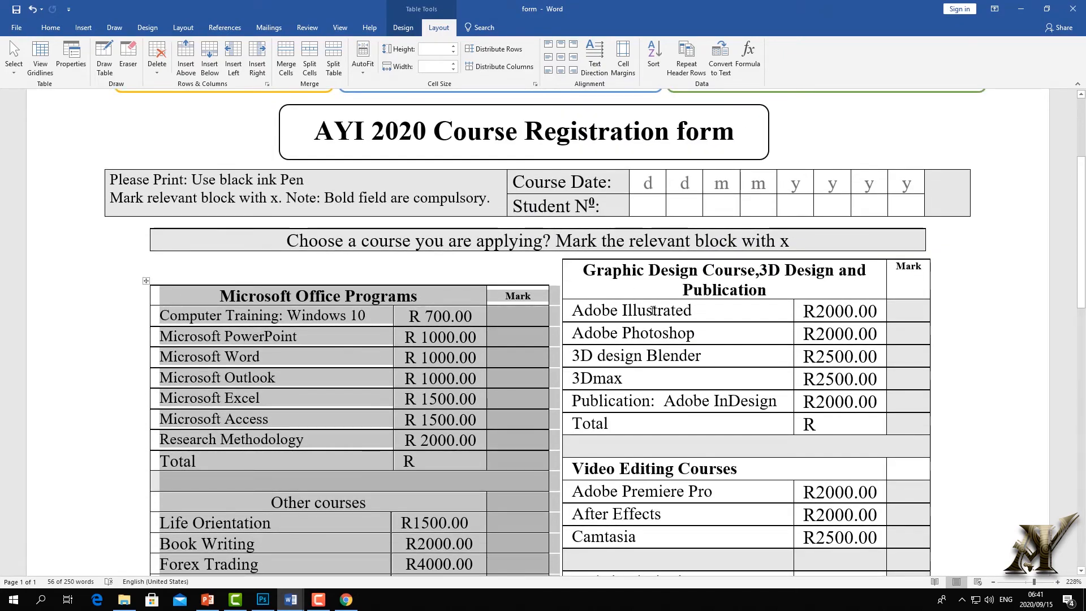
{"action": "scroll", "coordinate": [651, 306], "scroll_direction": "down", "scroll_amount": 5}
{"action": "scroll", "coordinate": [625, 300], "scroll_direction": "up", "scroll_amount": 4}
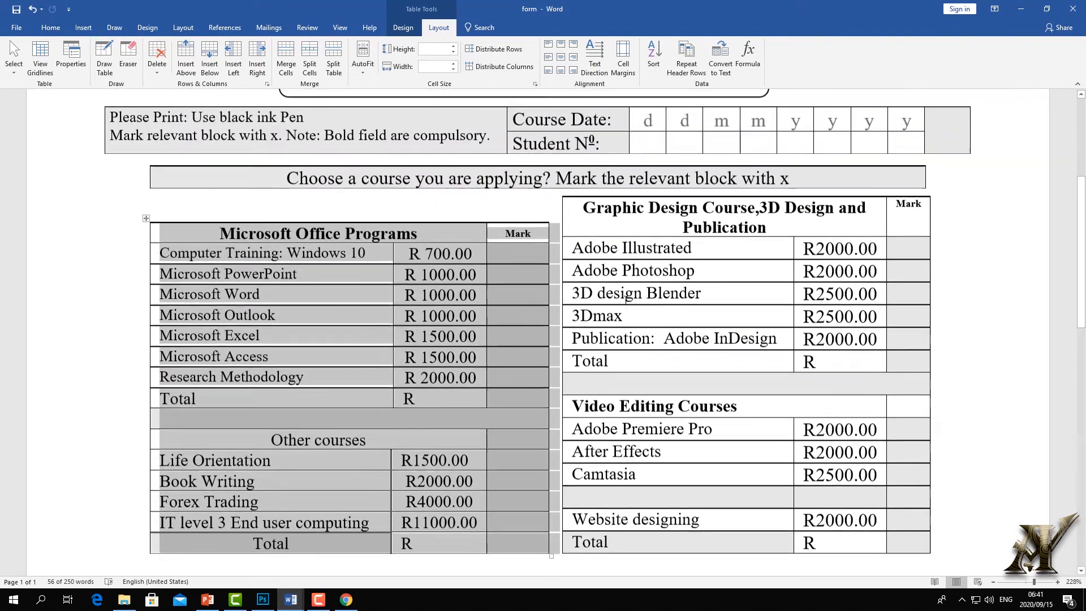
{"action": "scroll", "coordinate": [625, 300], "scroll_direction": "down", "scroll_amount": 7}
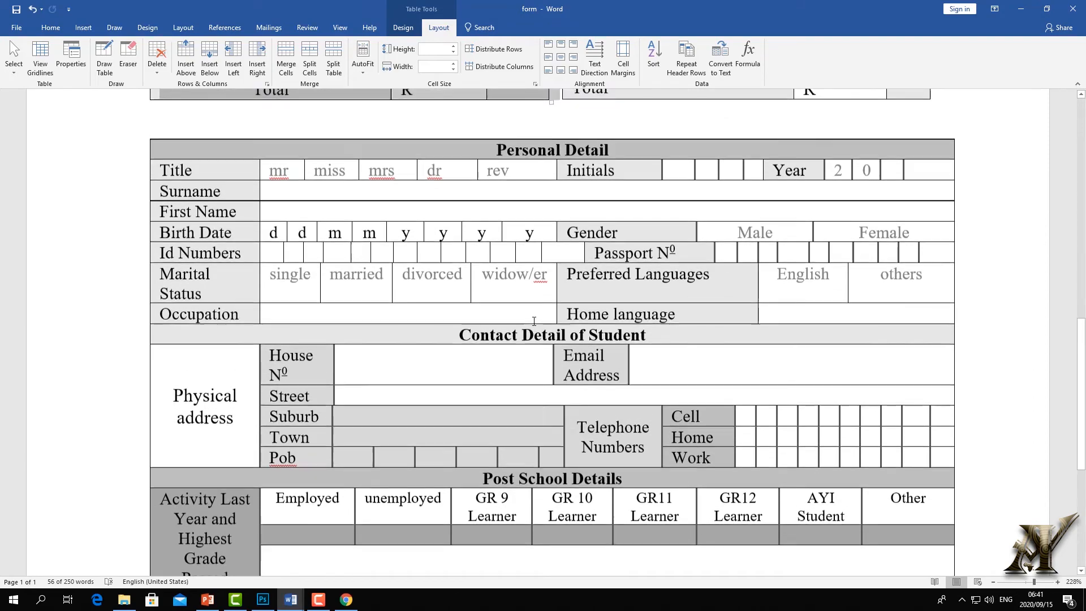
{"action": "scroll", "coordinate": [534, 320], "scroll_direction": "up", "scroll_amount": 8}
{"action": "right_click", "coordinate": [558, 350]}
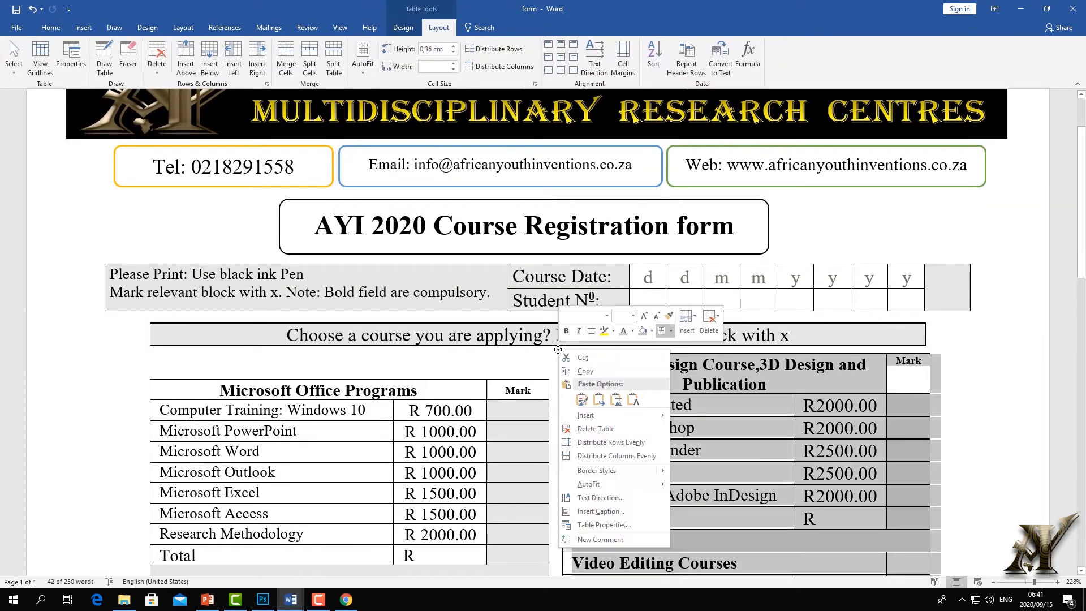
{"action": "left_click", "coordinate": [575, 368]}
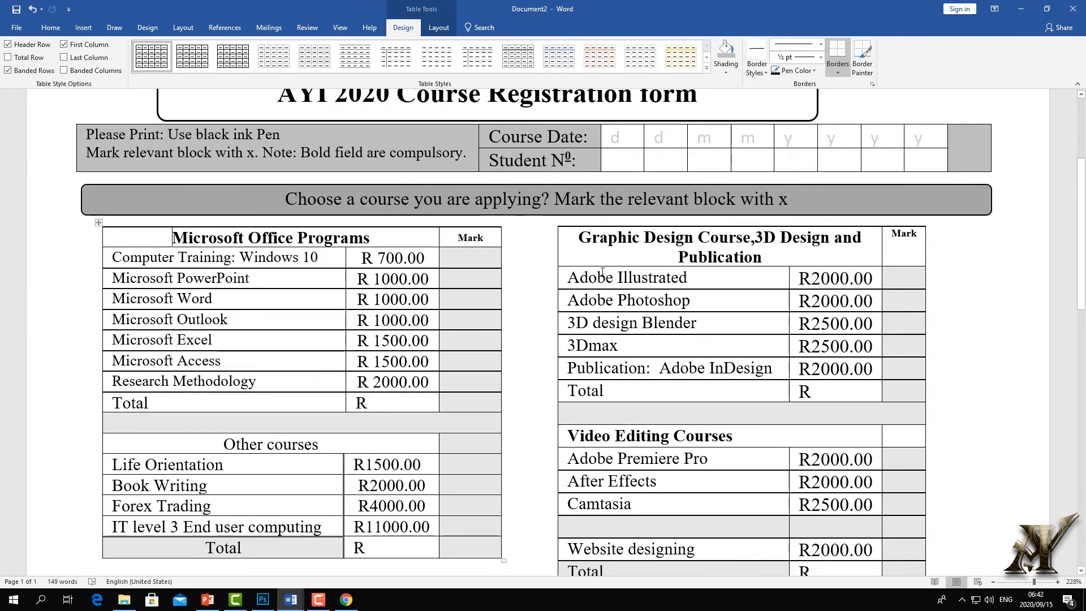
Examine the pasted course tables and compare them with the Personal Detail section in the form document
{"action": "scroll", "coordinate": [602, 272], "scroll_direction": "down", "scroll_amount": 4}
{"action": "left_click", "coordinate": [736, 222]}
{"action": "scroll", "coordinate": [717, 229], "scroll_direction": "up", "scroll_amount": 3}
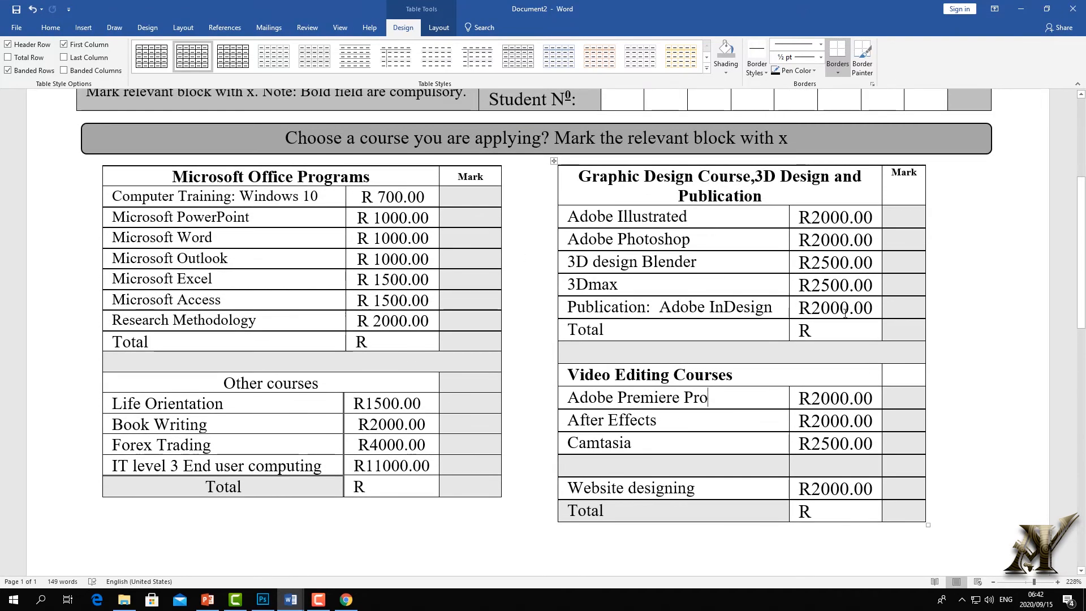
{"action": "scroll", "coordinate": [470, 425], "scroll_direction": "down", "scroll_amount": 3}
{"action": "left_click", "coordinate": [162, 402]}
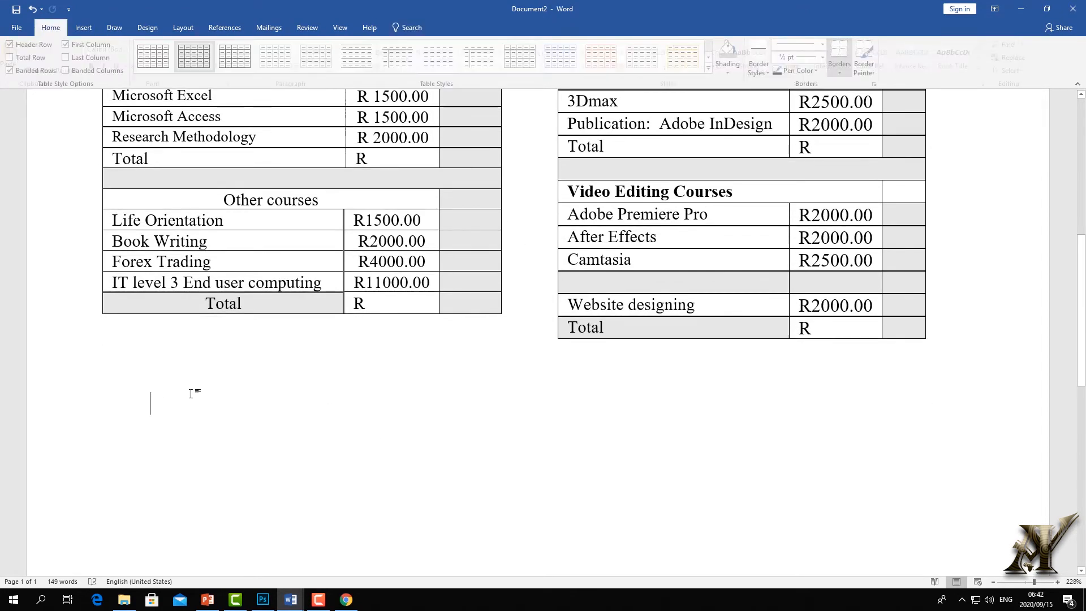
{"action": "left_click", "coordinate": [102, 385]}
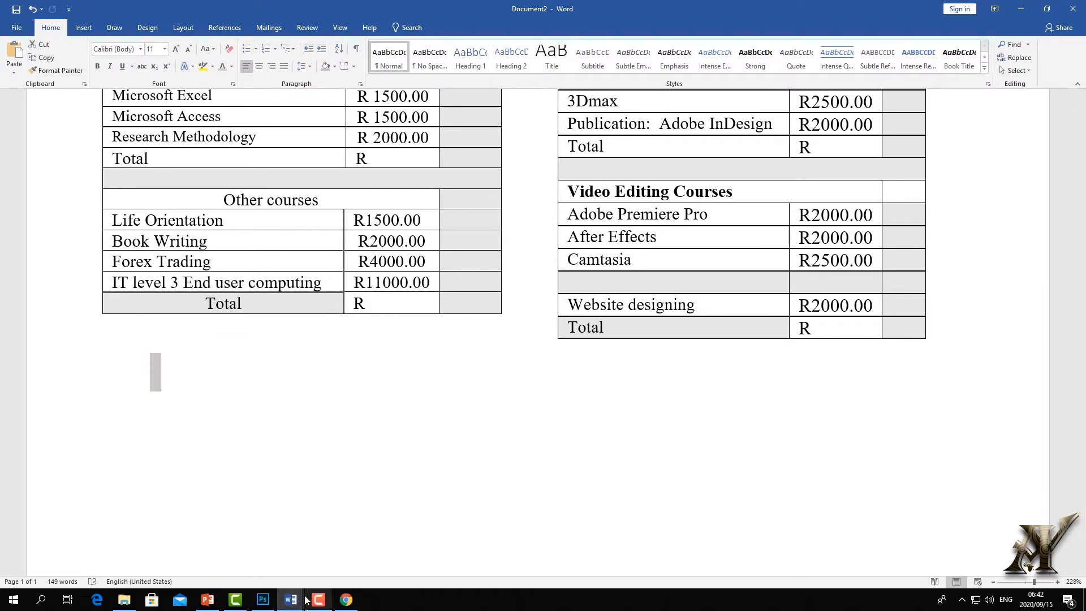
{"action": "mouse_move", "coordinate": [291, 602]}
{"action": "left_click", "coordinate": [236, 557]}
{"action": "scroll", "coordinate": [251, 511], "scroll_direction": "down", "scroll_amount": 6}
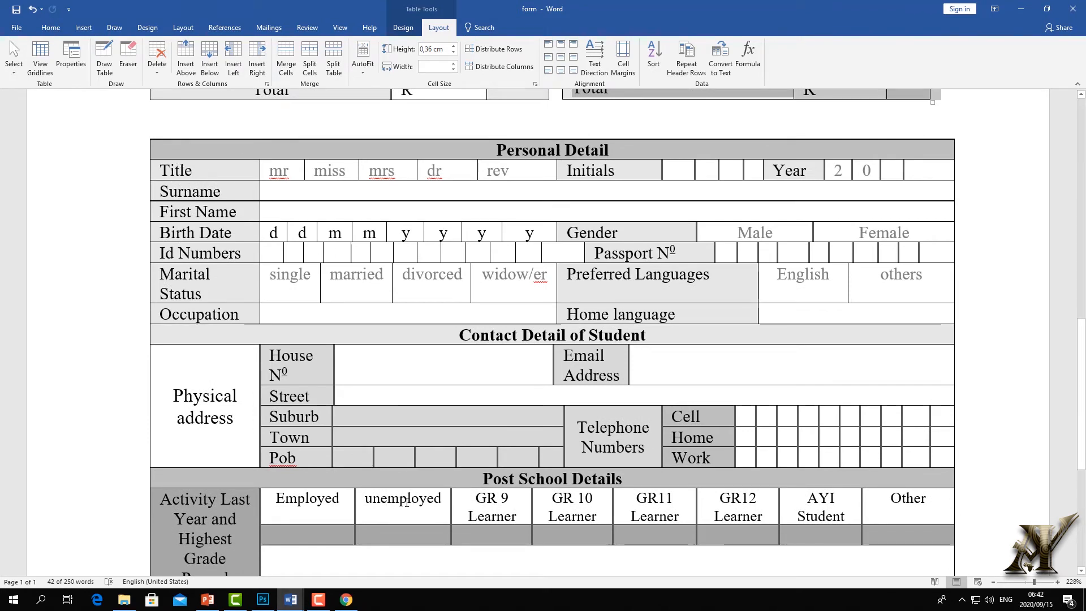
{"action": "mouse_move", "coordinate": [290, 600]}
{"action": "left_click", "coordinate": [335, 558]}
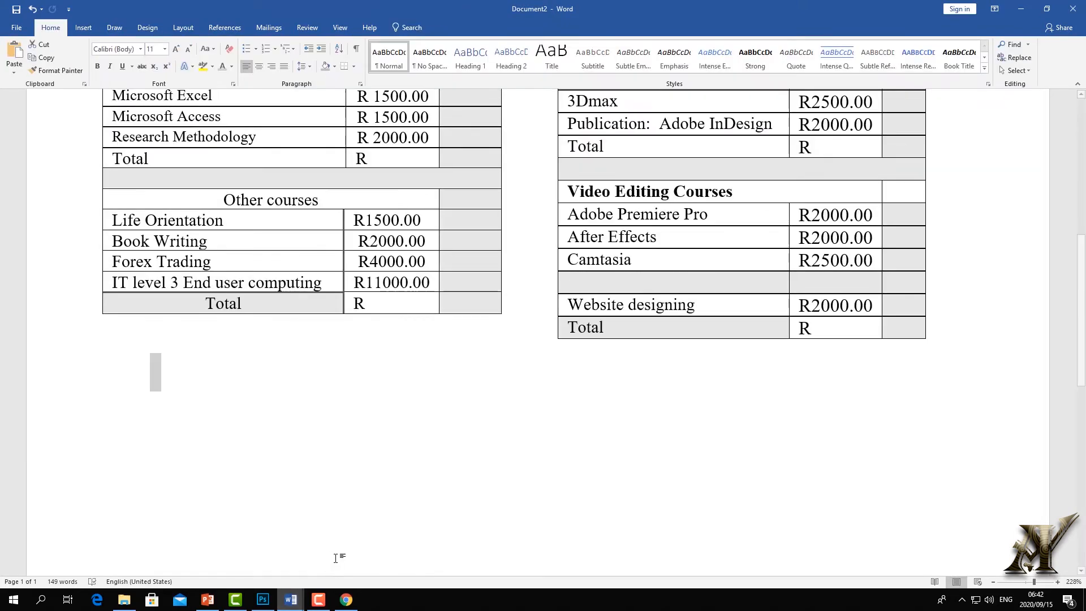
Insert a table with two columns and one row in the empty space below the course tables
{"action": "left_click", "coordinate": [82, 28]}
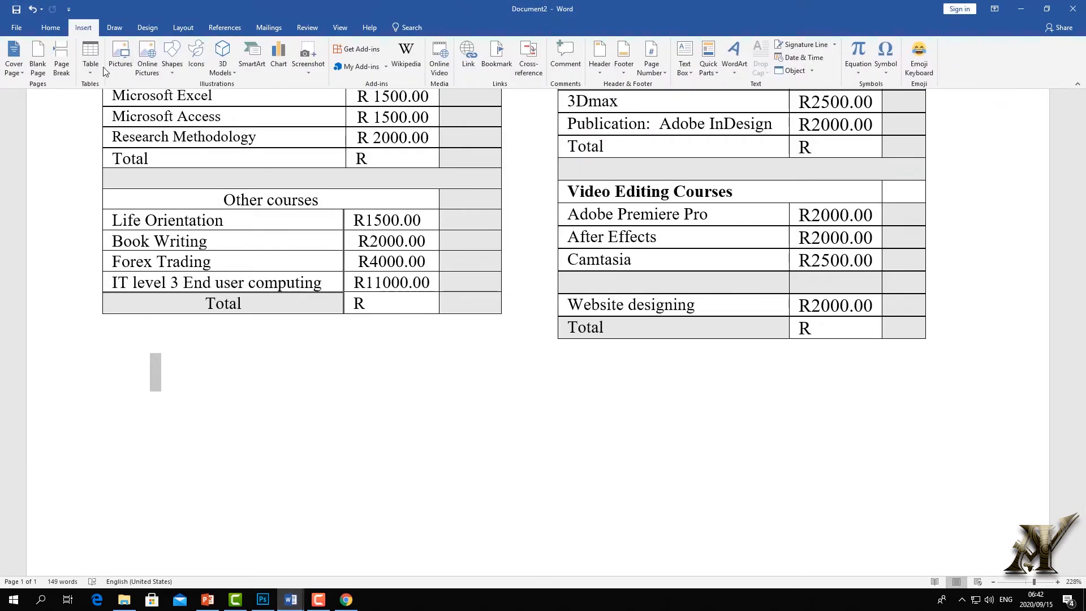
{"action": "left_click", "coordinate": [91, 65]}
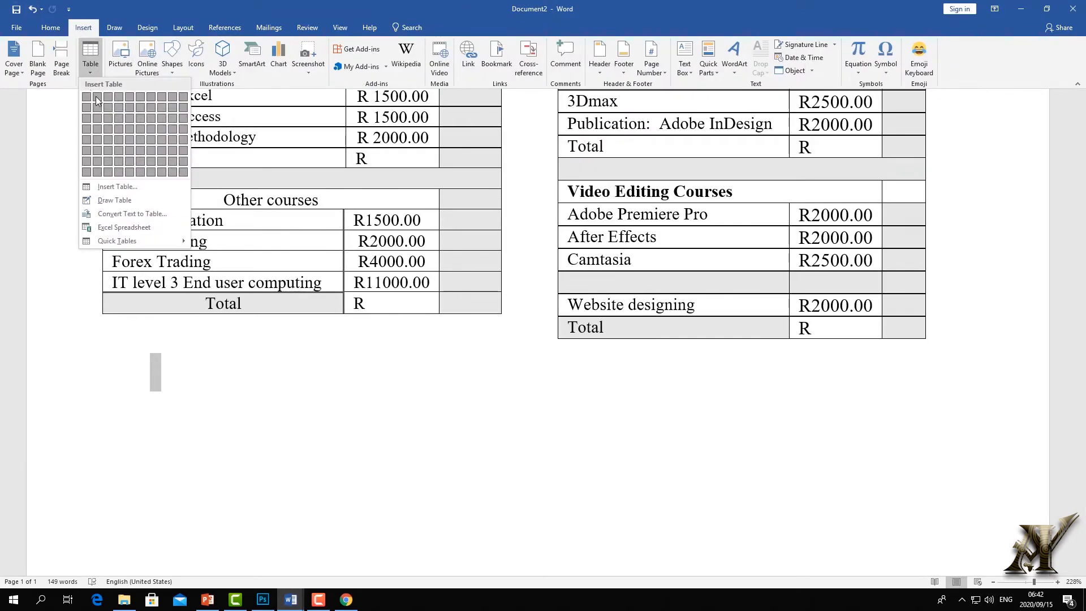
{"action": "left_click", "coordinate": [96, 100]}
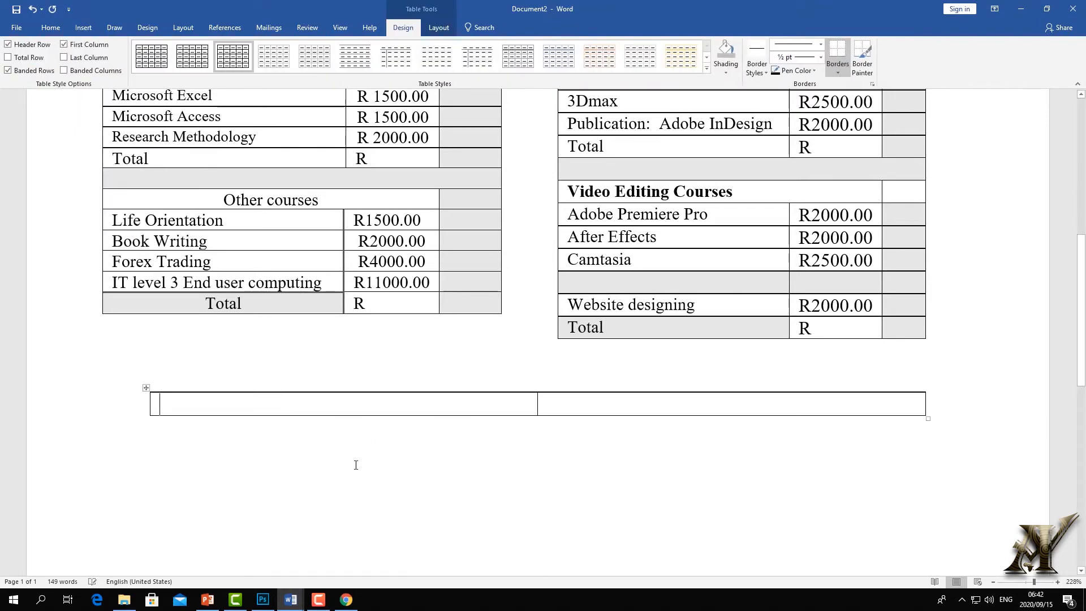
Copy the Personal Detail heading from the form document into the new table's first cell in Document2, and add a second row below it
{"action": "mouse_move", "coordinate": [281, 598]}
{"action": "left_click", "coordinate": [240, 569]}
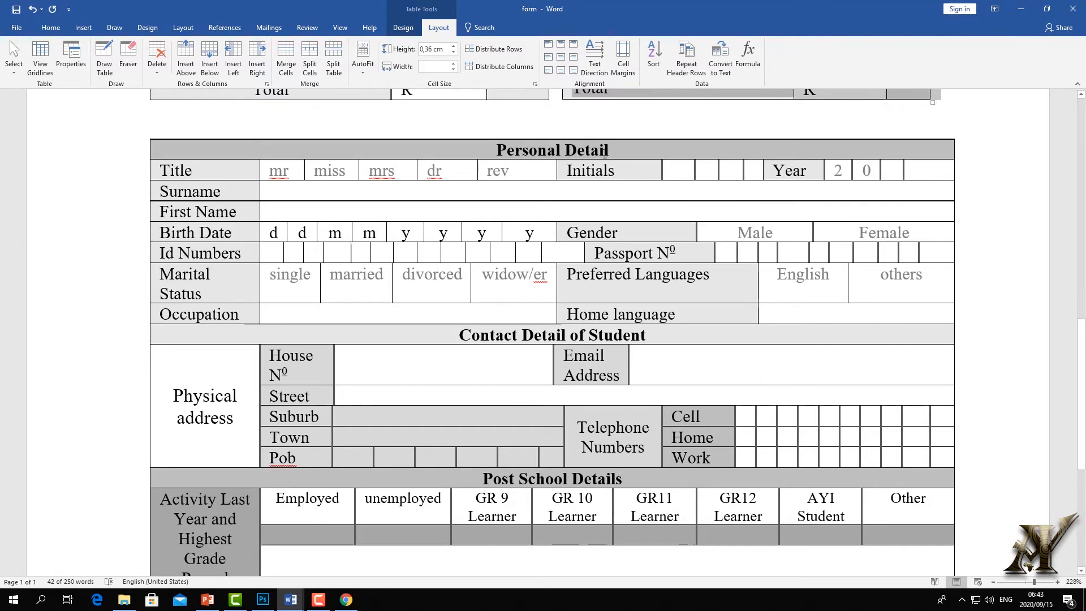
{"action": "left_click_drag", "start_coordinate": [609, 152], "coordinate": [493, 150]}
{"action": "right_click", "coordinate": [512, 150]}
{"action": "key", "text": "Escape"}
{"action": "mouse_move", "coordinate": [291, 600]}
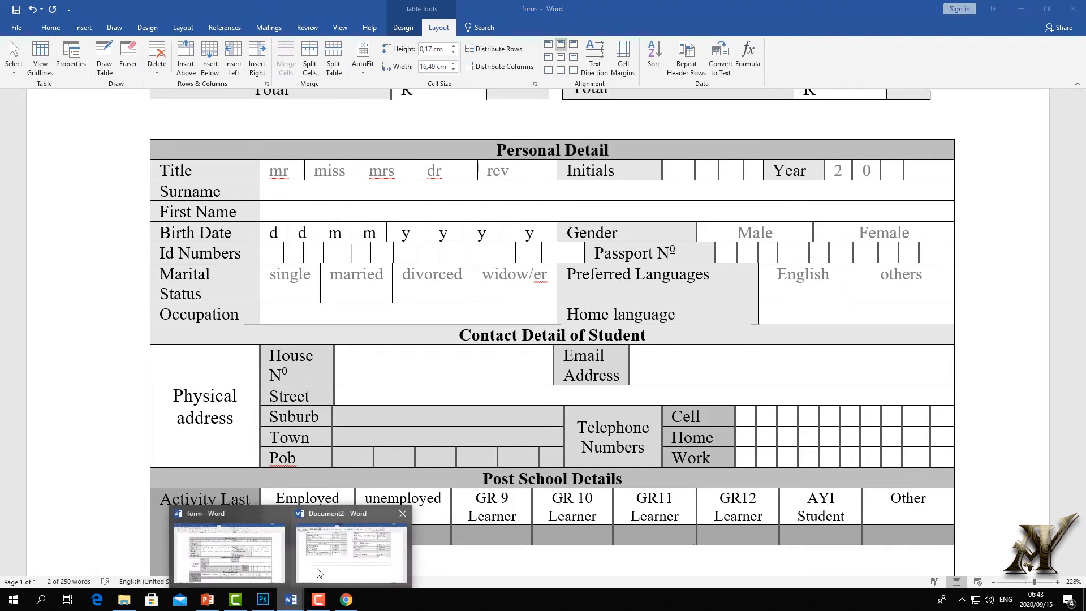
{"action": "left_click", "coordinate": [320, 573]}
{"action": "right_click", "coordinate": [305, 402]}
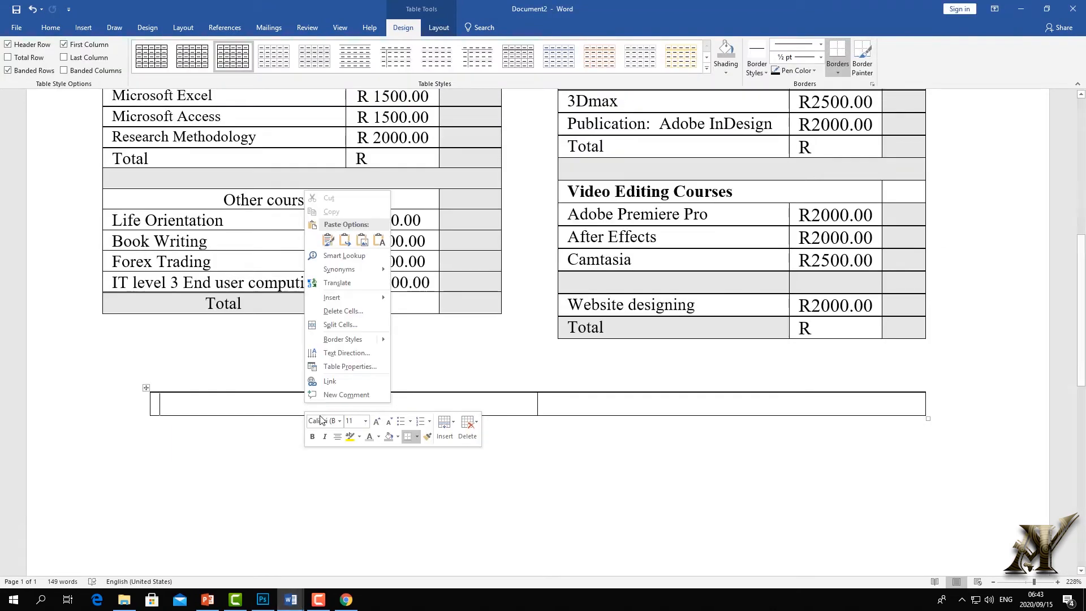
{"action": "left_click", "coordinate": [331, 242]}
{"action": "left_click_drag", "start_coordinate": [638, 409], "coordinate": [449, 401]}
{"action": "left_click", "coordinate": [312, 411]}
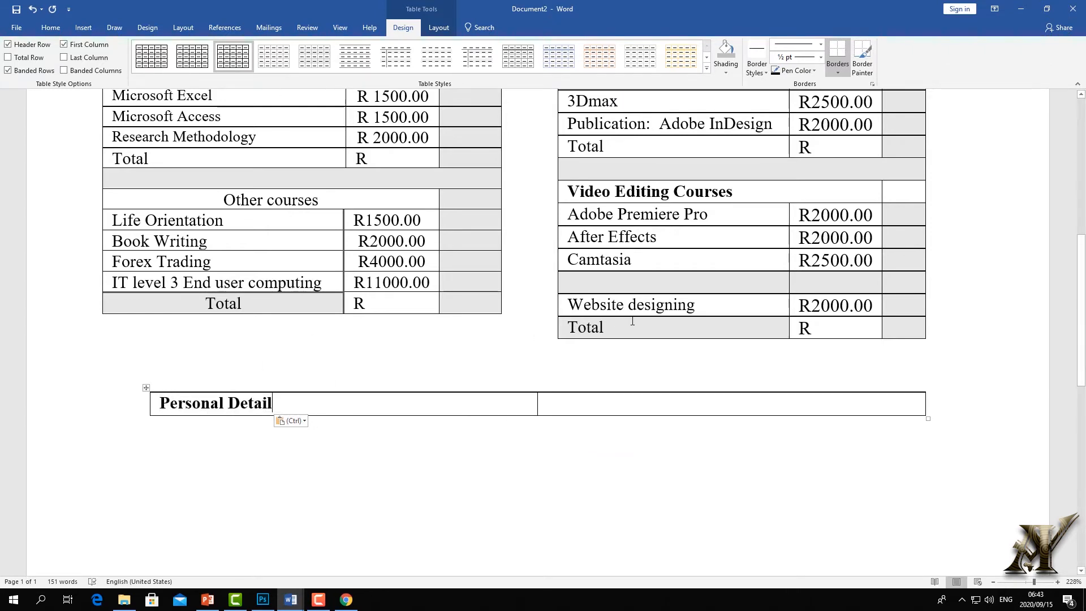
{"action": "left_click", "coordinate": [145, 417]}
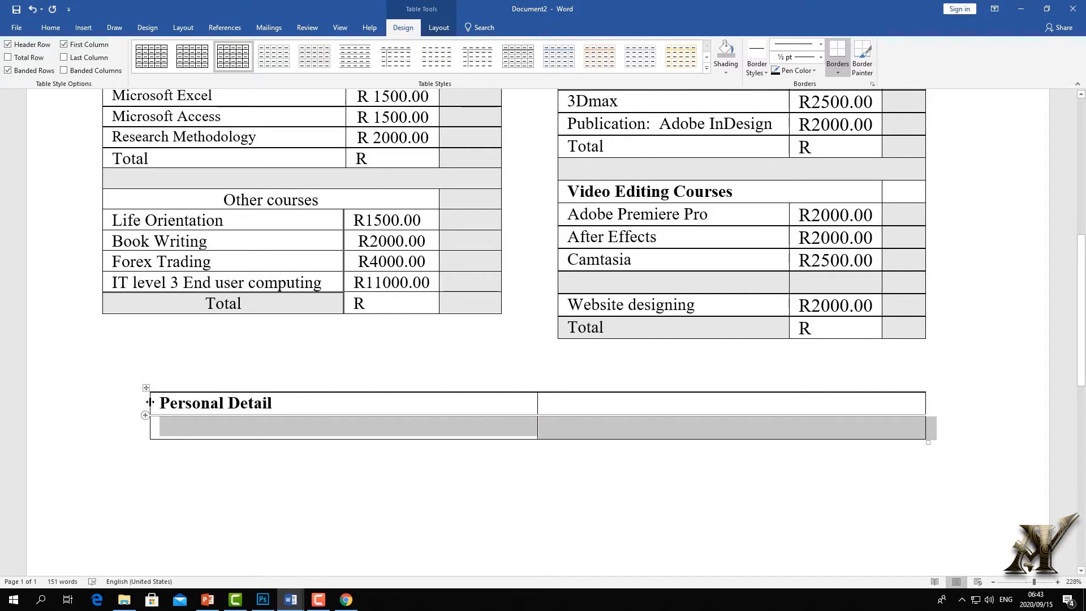
Widen the Personal Detail table on both sides and remove the blank line above it
{"action": "left_click_drag", "start_coordinate": [147, 402], "coordinate": [99, 398]}
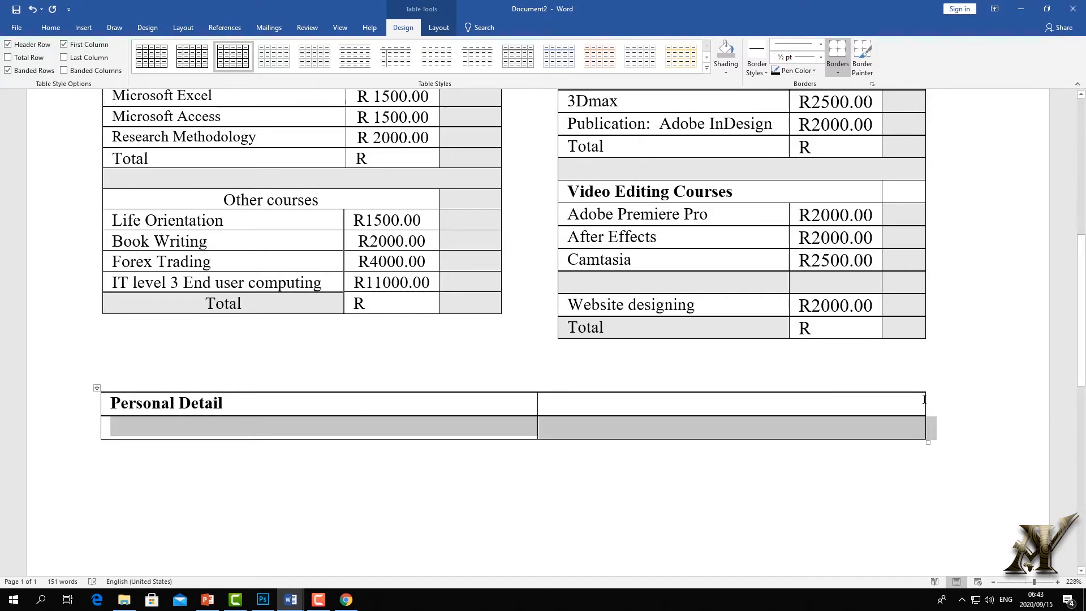
{"action": "left_click_drag", "start_coordinate": [923, 402], "coordinate": [966, 427]}
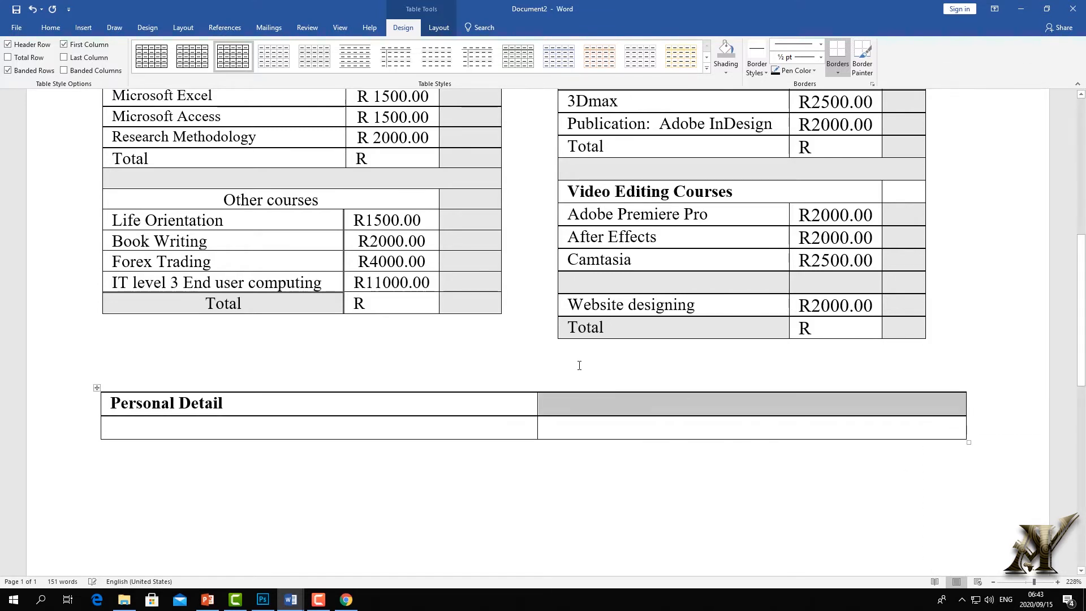
{"action": "left_click", "coordinate": [579, 366]}
{"action": "key", "text": "Delete"}
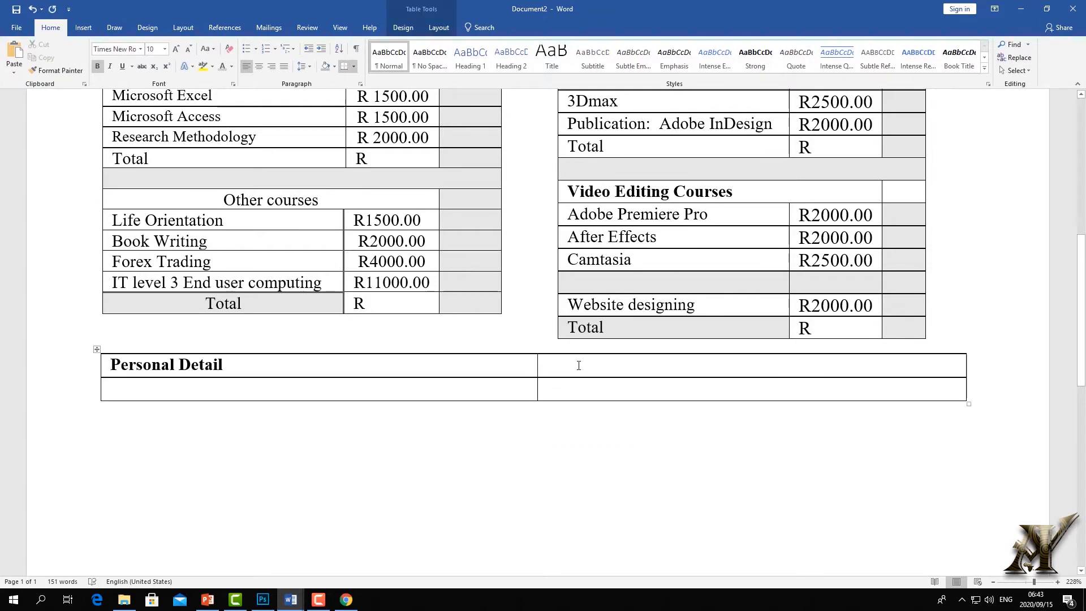
Merge the two cells of the Personal Detail table's first row and center the heading horizontally and vertically
{"action": "left_click_drag", "start_coordinate": [464, 360], "coordinate": [622, 363]}
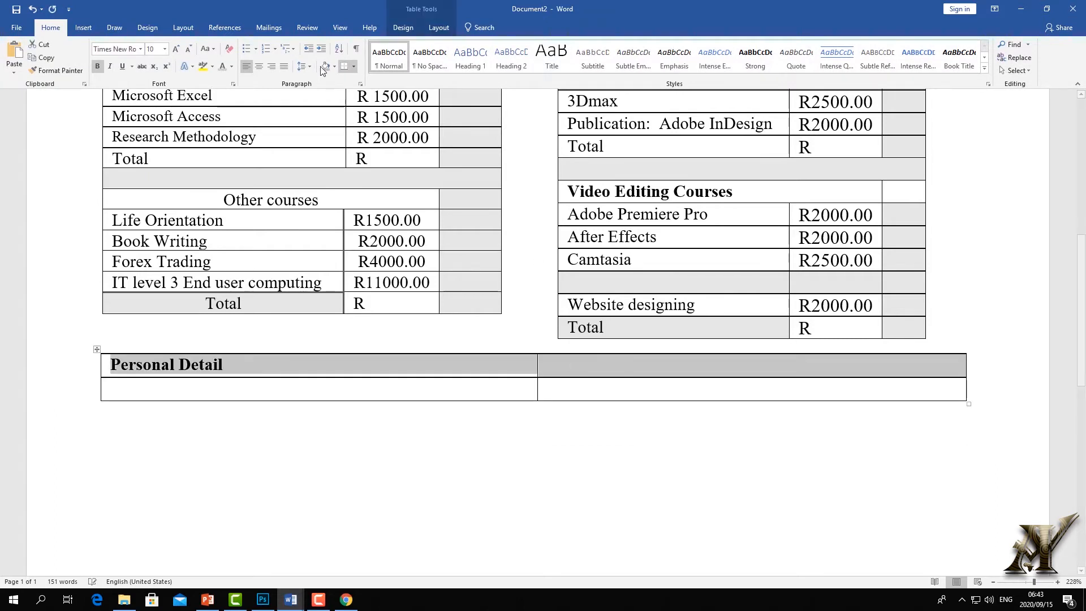
{"action": "left_click", "coordinate": [439, 29]}
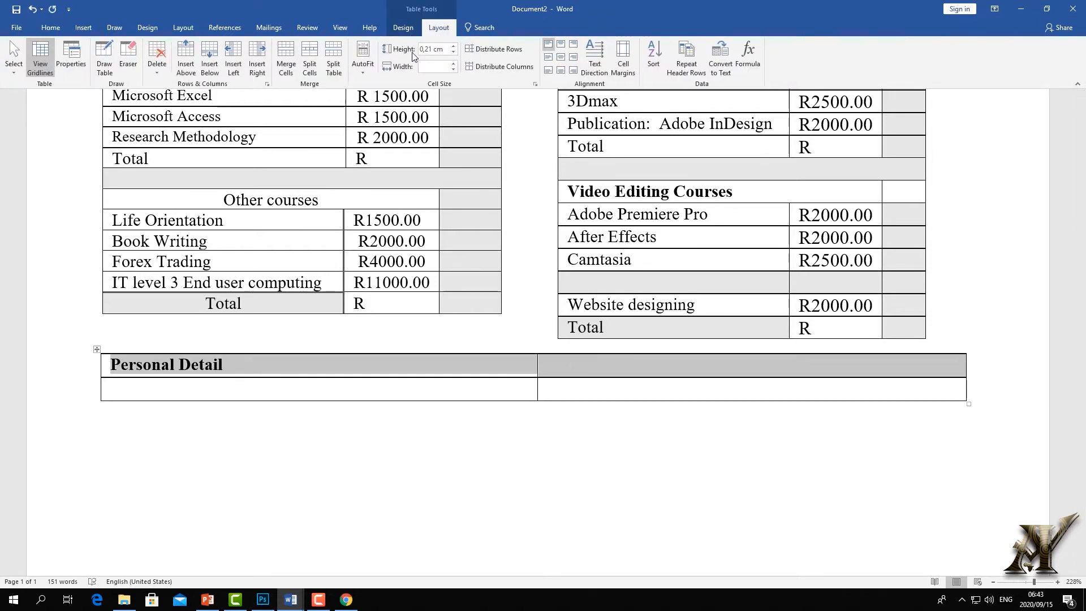
{"action": "left_click", "coordinate": [289, 52]}
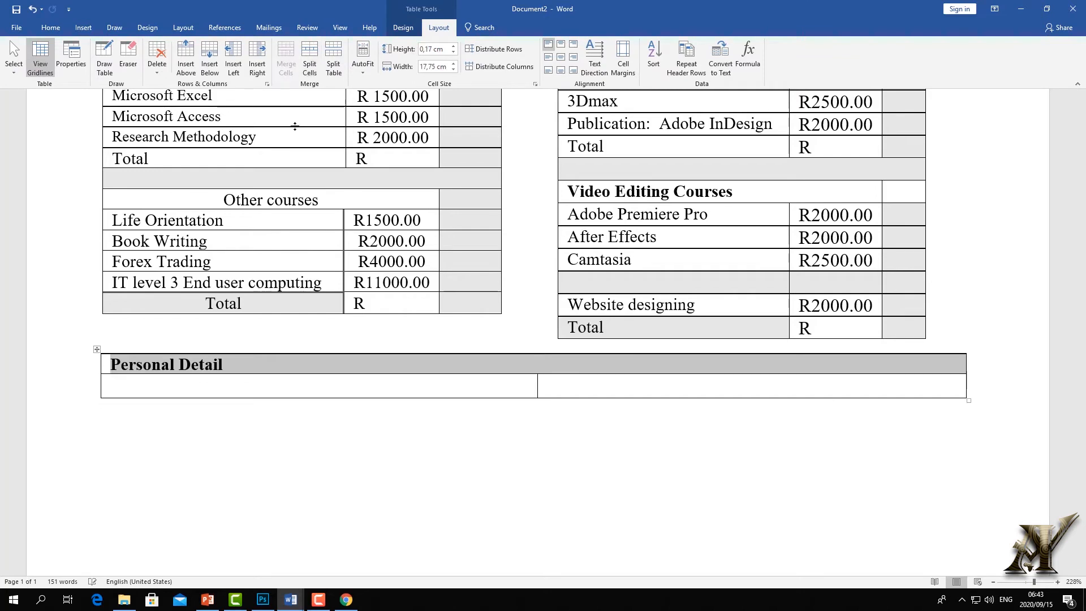
{"action": "left_click", "coordinate": [562, 58]}
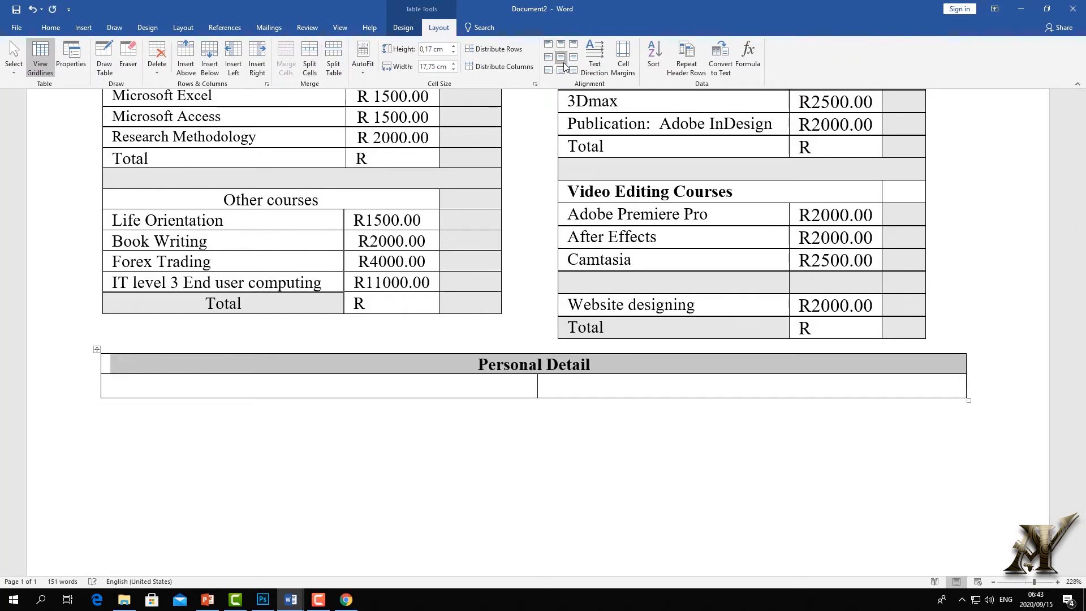
Try different text directions for the Personal Detail heading and accept the table's cell margin settings without editing them
{"action": "left_click", "coordinate": [599, 63]}
{"action": "left_click", "coordinate": [599, 62]}
{"action": "left_click", "coordinate": [598, 62]}
{"action": "left_click", "coordinate": [598, 62]}
{"action": "left_click", "coordinate": [598, 62]}
{"action": "left_click", "coordinate": [598, 62]}
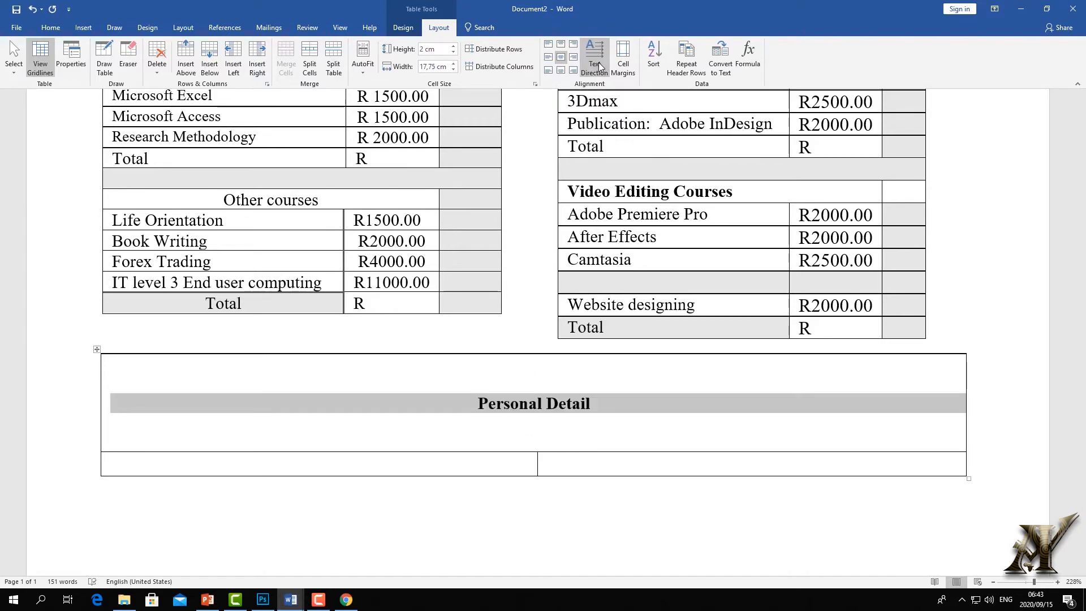
{"action": "left_click", "coordinate": [628, 78]}
{"action": "left_click", "coordinate": [547, 342]}
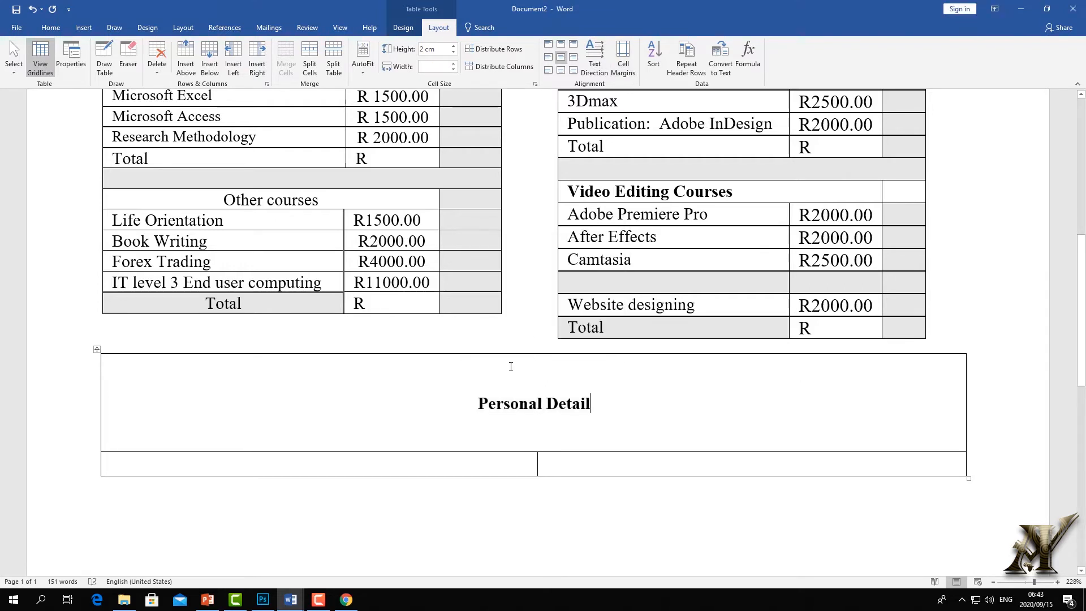
Undo the text direction changes made to the Personal Detail heading
{"action": "left_click", "coordinate": [33, 9]}
{"action": "left_click", "coordinate": [33, 10]}
{"action": "left_click", "coordinate": [33, 10]}
{"action": "left_click", "coordinate": [34, 10]}
{"action": "left_click", "coordinate": [34, 10]}
{"action": "left_click", "coordinate": [33, 10]}
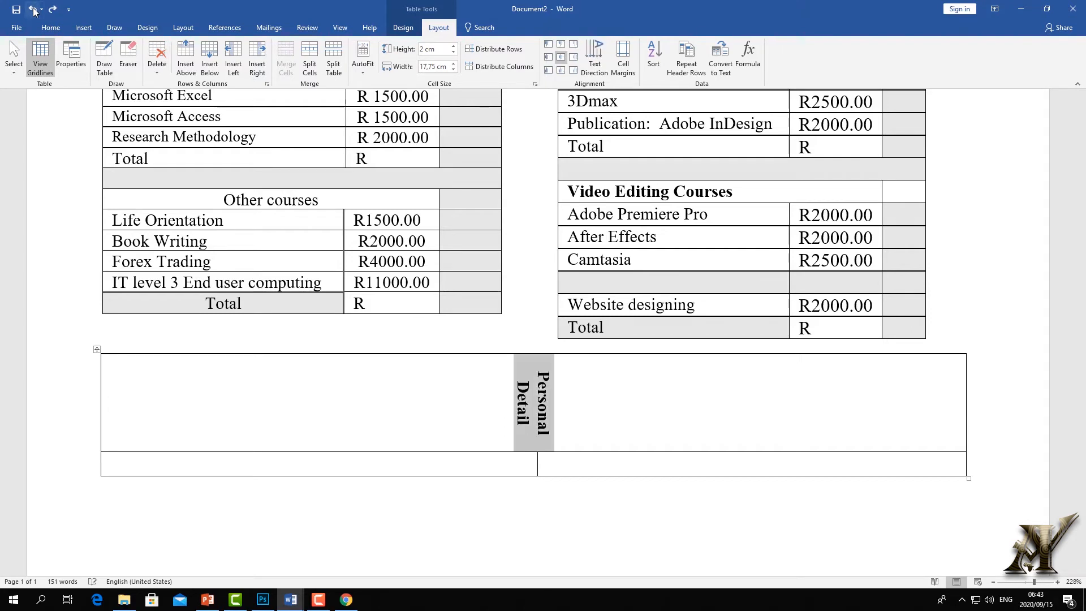
{"action": "left_click", "coordinate": [34, 9]}
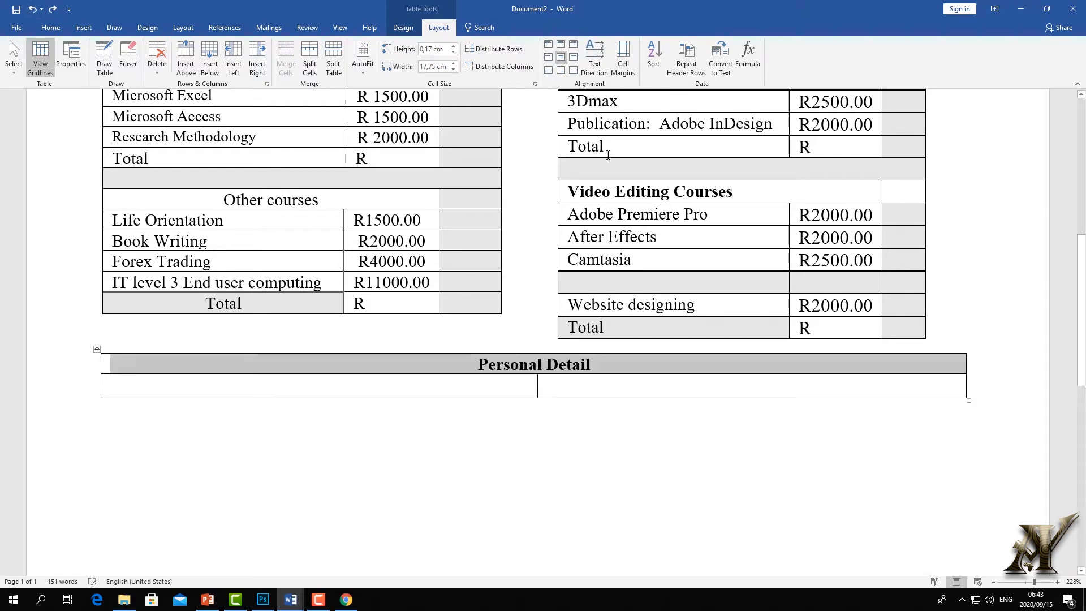
Set the default top cell margin of the Personal Detail table to 0,45 cm
{"action": "left_click", "coordinate": [624, 62]}
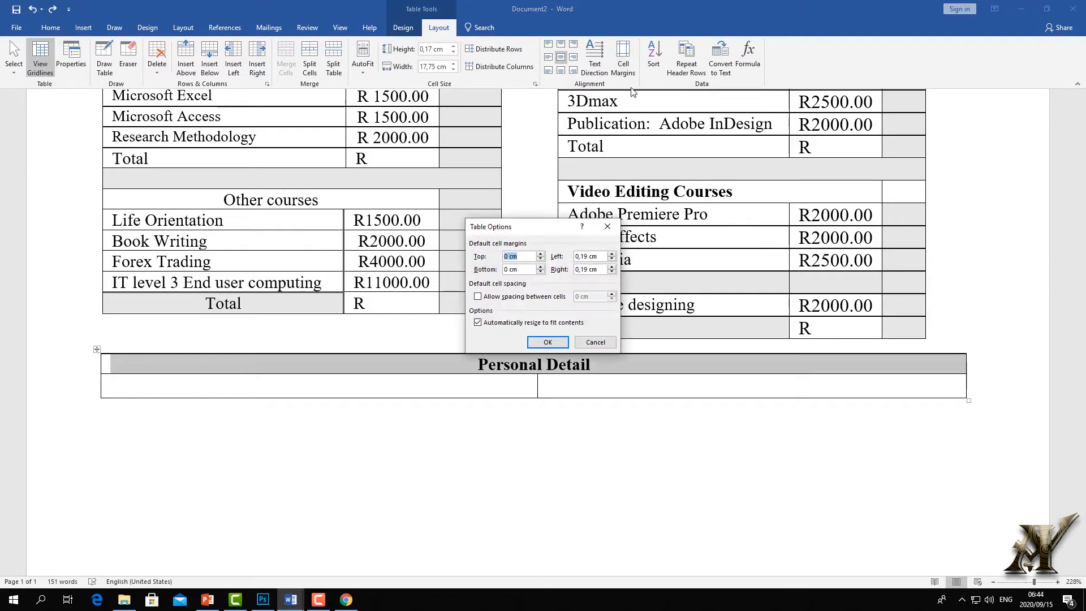
{"action": "left_click_drag", "start_coordinate": [594, 226], "coordinate": [670, 143]}
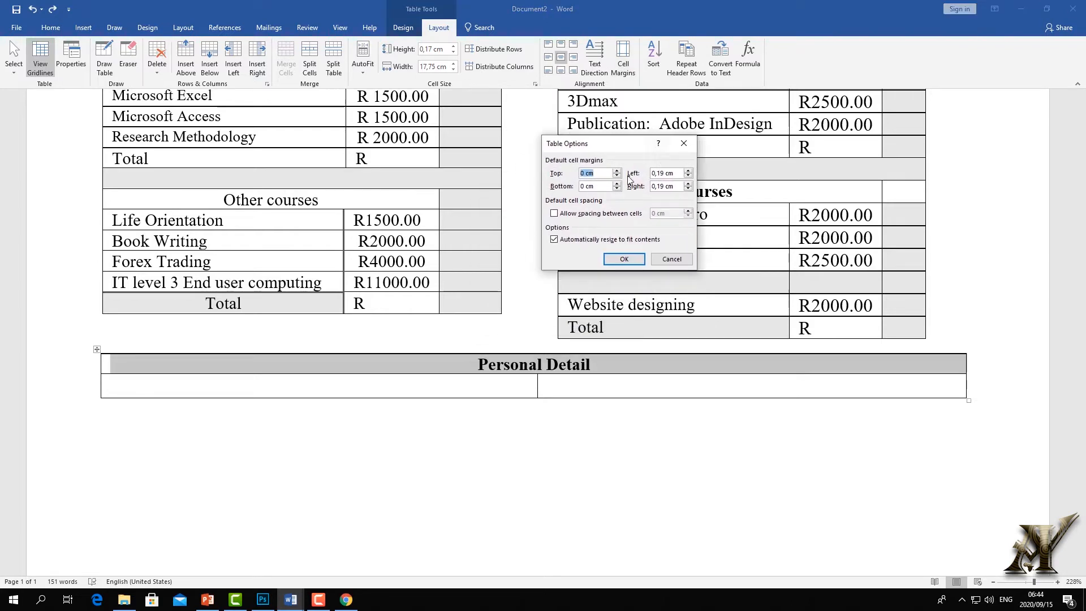
{"action": "left_click", "coordinate": [617, 171]}
{"action": "left_click", "coordinate": [615, 259]}
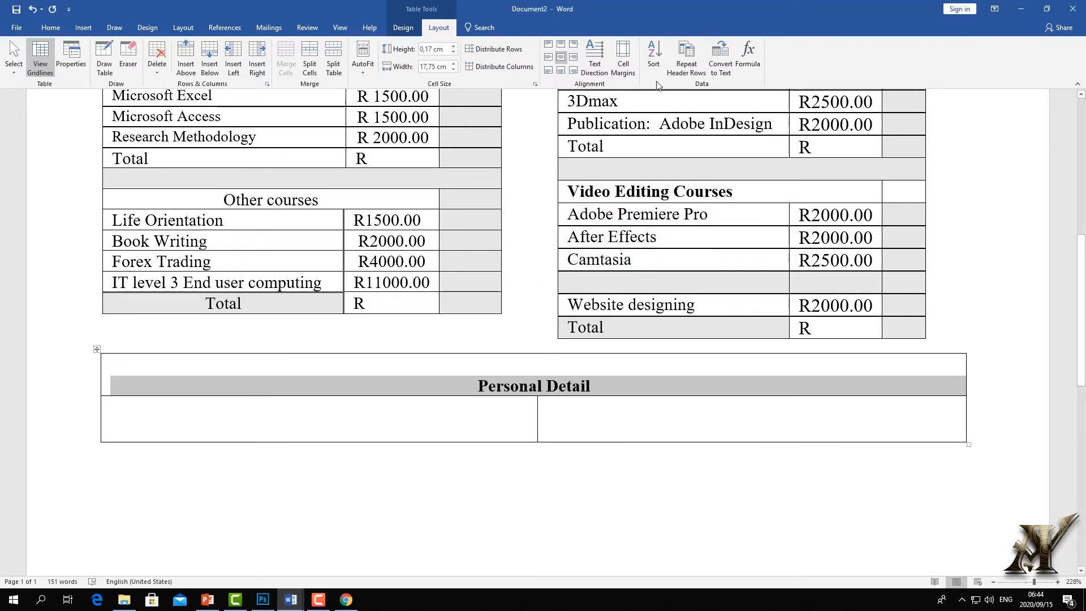
Set the Personal Detail table's default top cell margin to 0,1 cm
{"action": "left_click", "coordinate": [623, 56]}
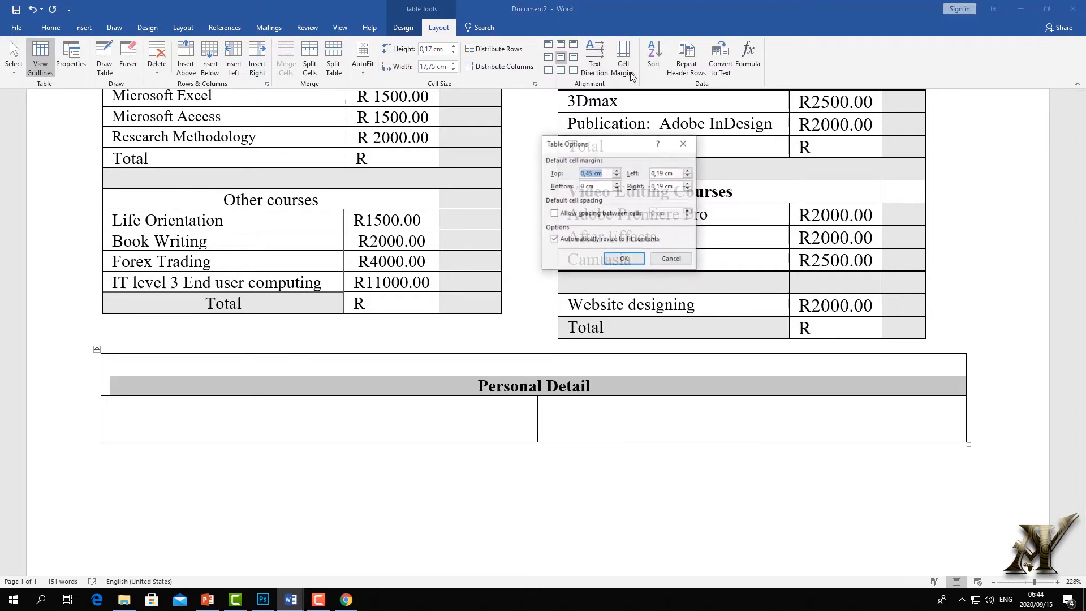
{"action": "left_click", "coordinate": [617, 176]}
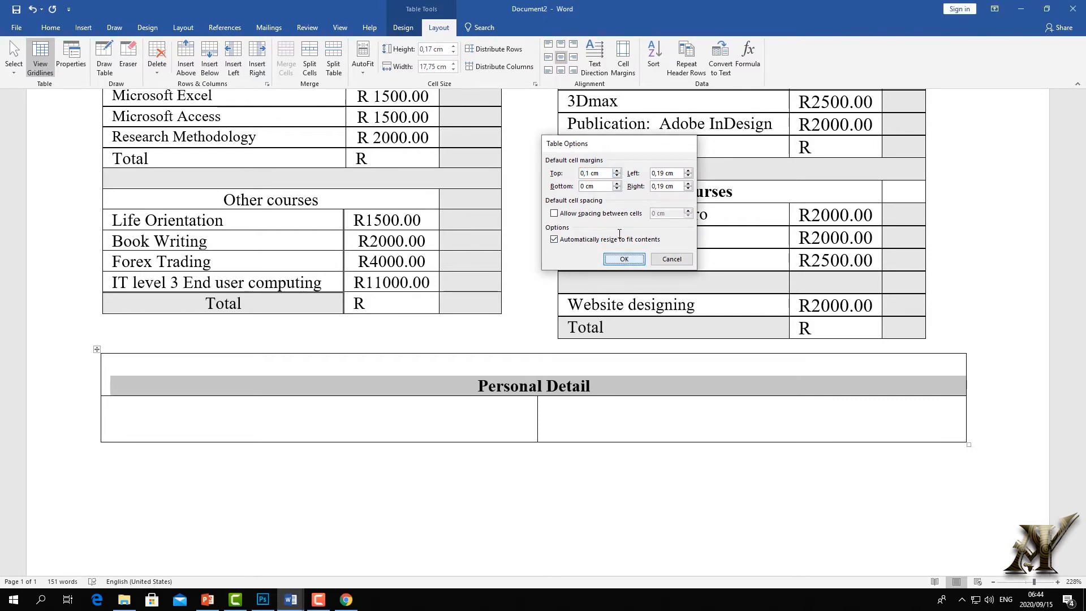
{"action": "left_click", "coordinate": [611, 258]}
Increase the default bottom cell margin of the Personal Detail table
{"action": "left_click", "coordinate": [626, 70]}
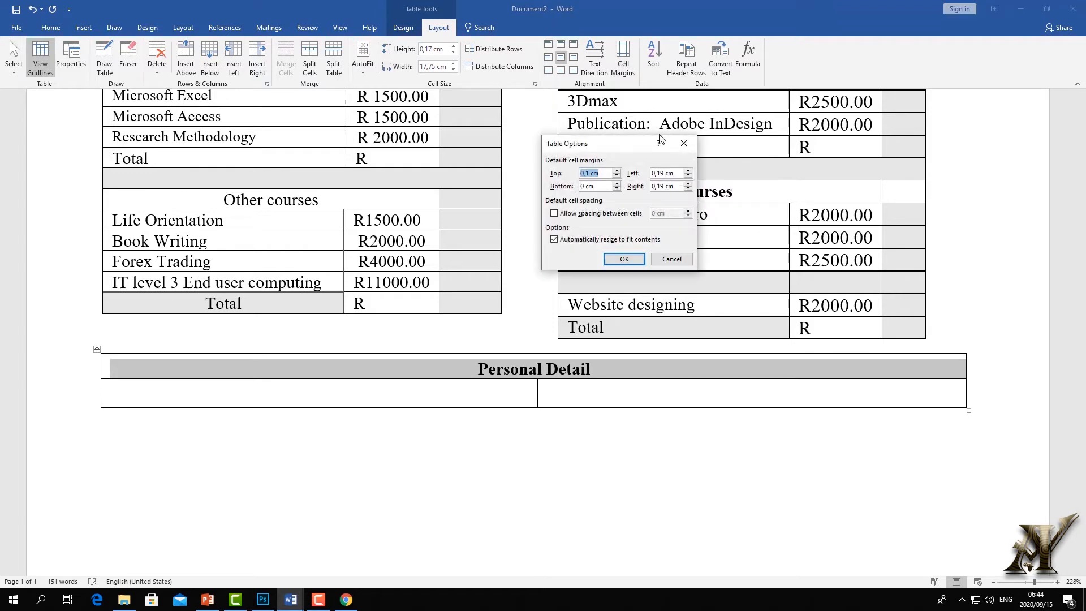
{"action": "left_click", "coordinate": [620, 183]}
{"action": "left_click", "coordinate": [617, 258]}
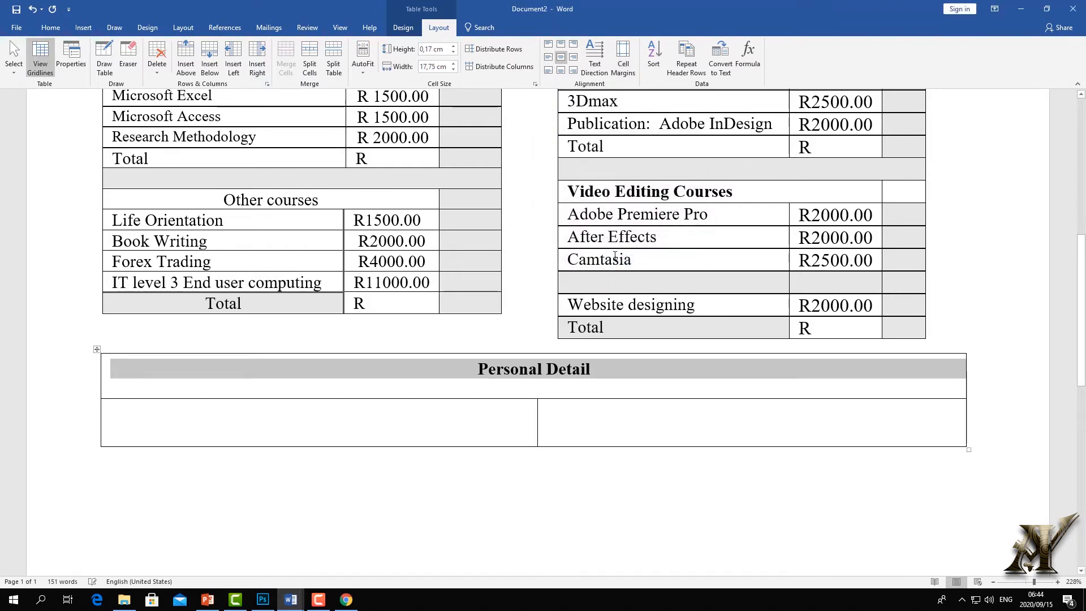
Set the Personal Detail table's default bottom cell margin to 0,15 cm and its left and right margins to 0,1 cm
{"action": "left_click", "coordinate": [623, 61]}
{"action": "left_click", "coordinate": [616, 187]}
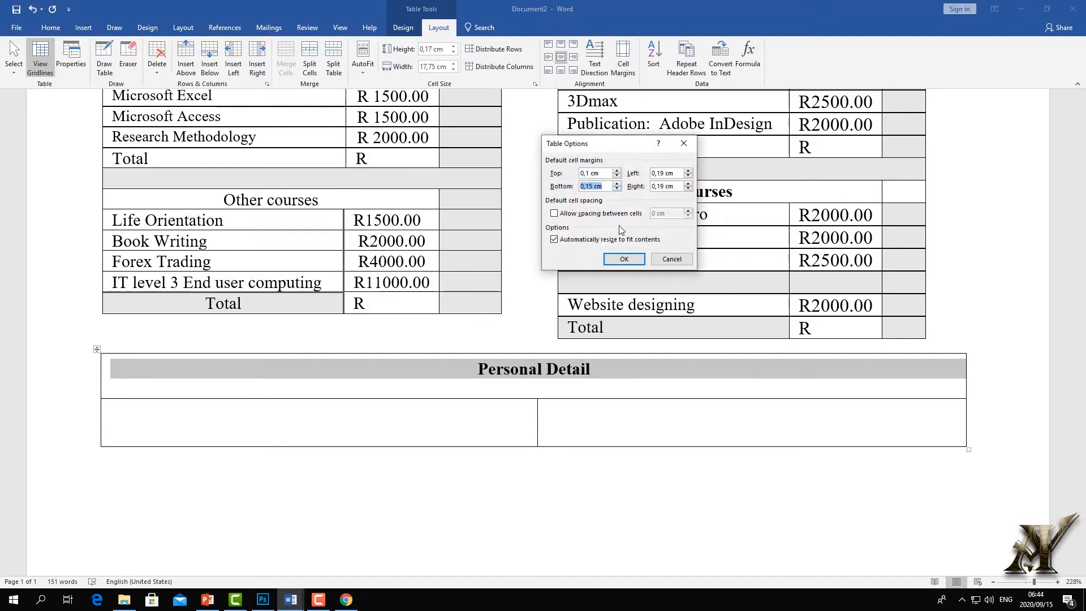
{"action": "left_click", "coordinate": [689, 188]}
{"action": "left_click", "coordinate": [688, 176]}
{"action": "left_click", "coordinate": [624, 259]}
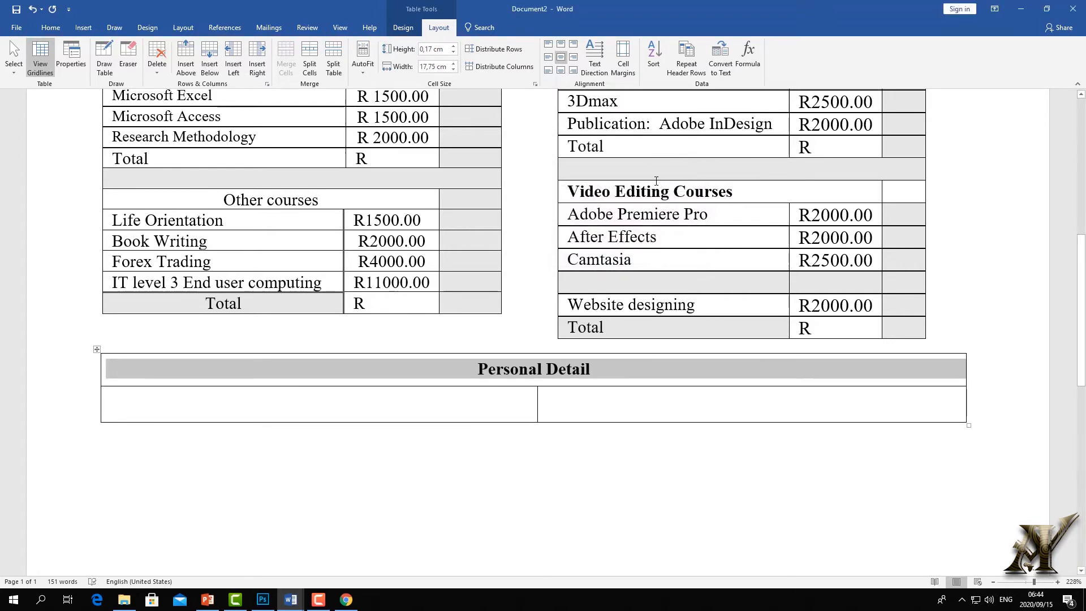
Set all four default cell margins of the Personal Detail table to 0,05 cm
{"action": "left_click", "coordinate": [623, 57]}
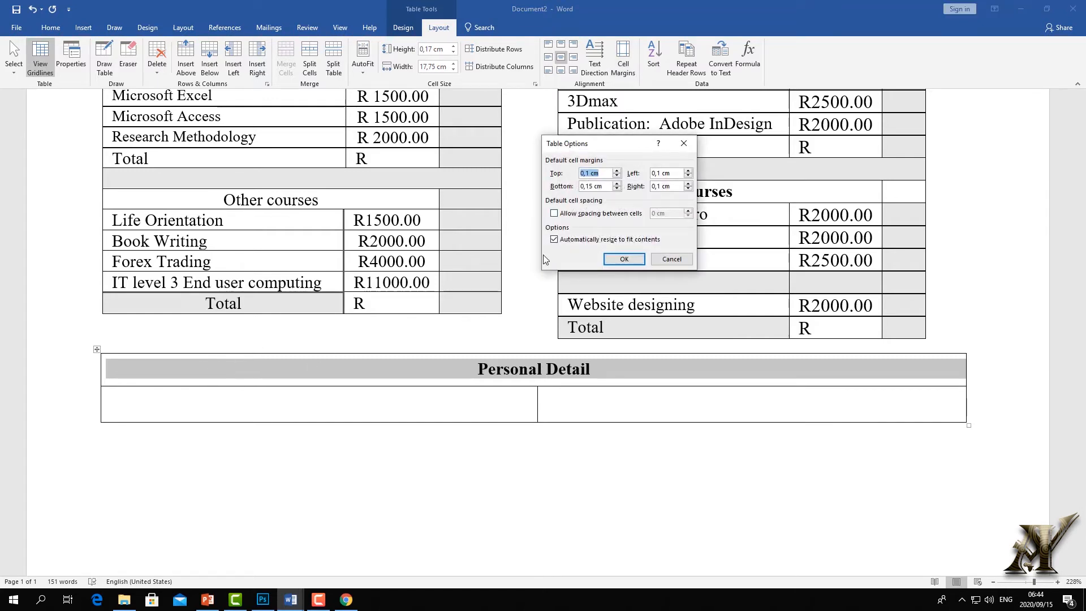
{"action": "left_click", "coordinate": [618, 189]}
{"action": "left_click", "coordinate": [617, 176]}
{"action": "left_click", "coordinate": [688, 176]}
{"action": "left_click", "coordinate": [688, 189]}
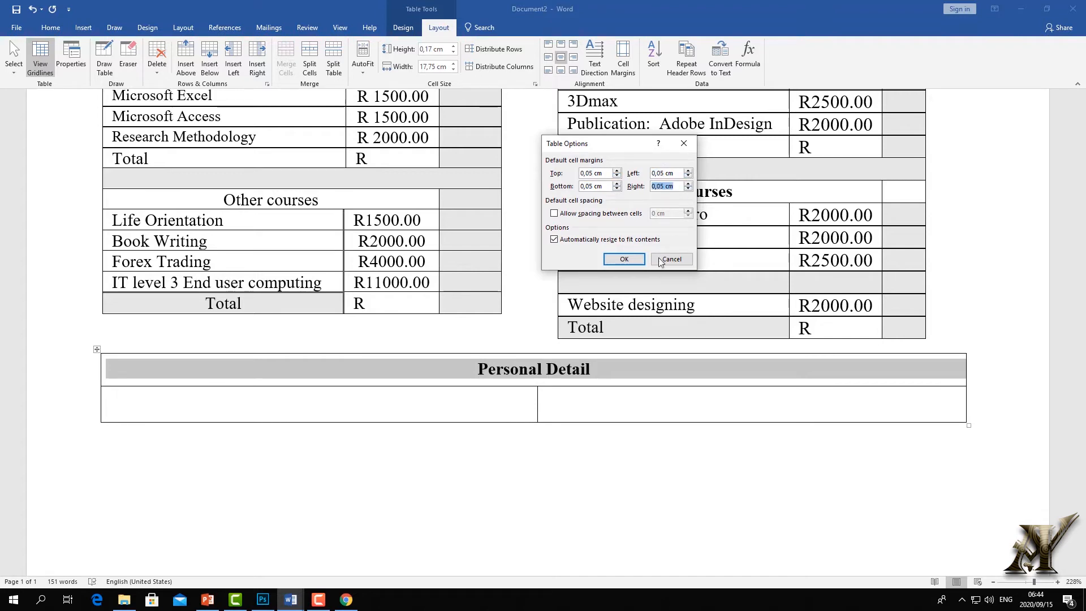
{"action": "left_click", "coordinate": [626, 260]}
{"action": "left_click", "coordinate": [392, 464]}
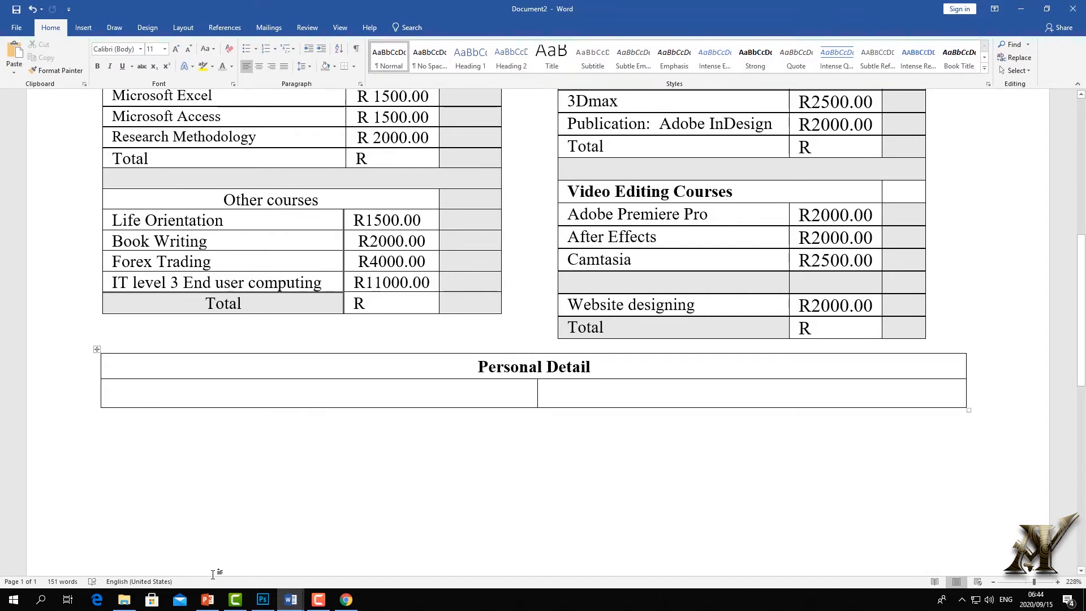
Check the original form's Personal Detail section, add a row at the bottom of the new table, and narrow its first column to 2,5 cm
{"action": "mouse_move", "coordinate": [294, 600]}
{"action": "left_click", "coordinate": [226, 546]}
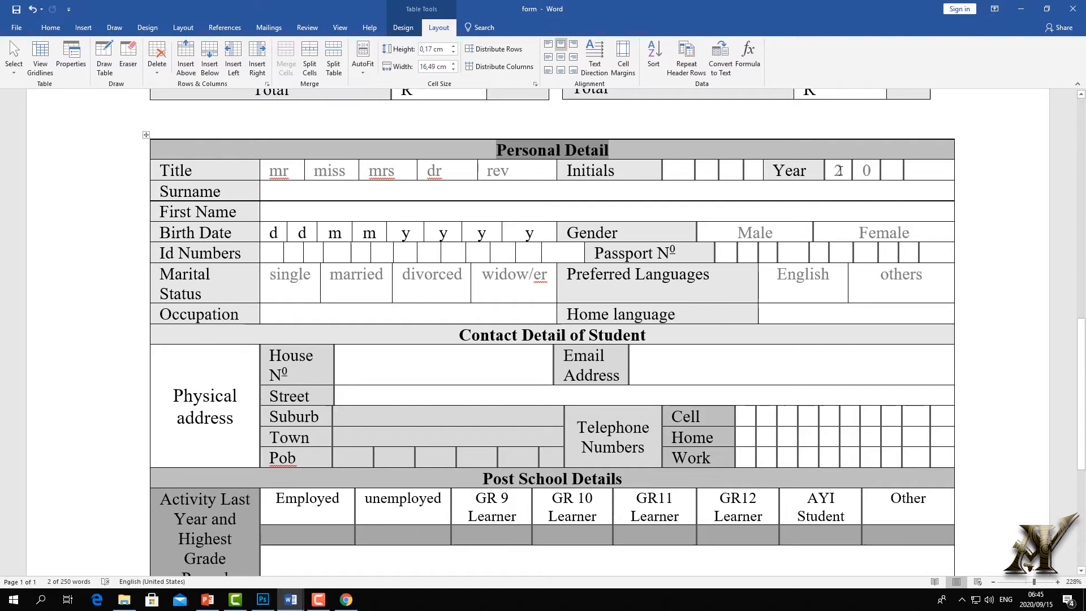
{"action": "mouse_move", "coordinate": [291, 600]}
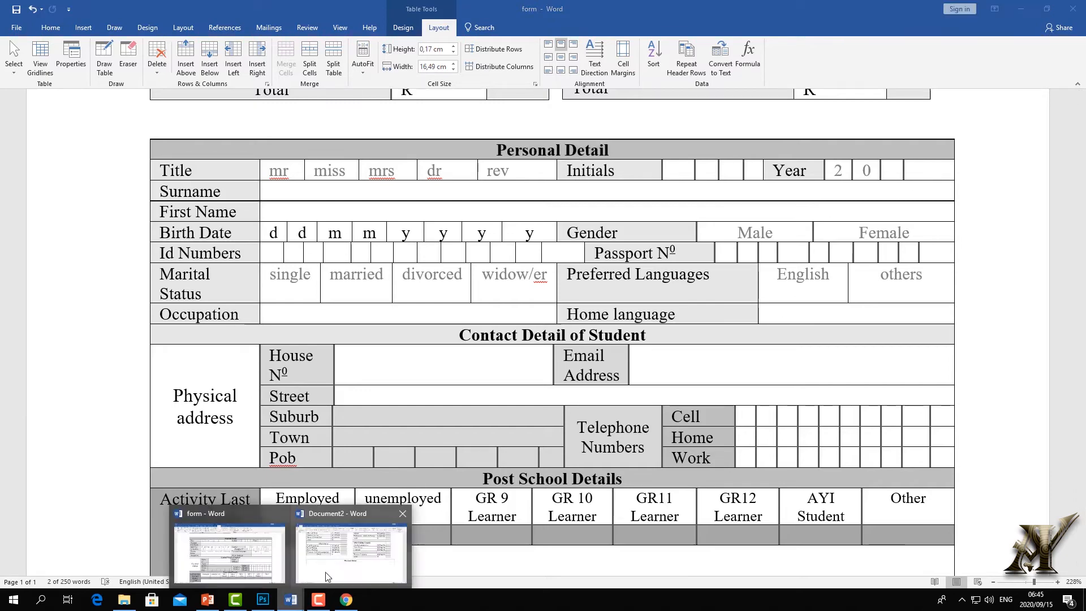
{"action": "left_click", "coordinate": [343, 560]}
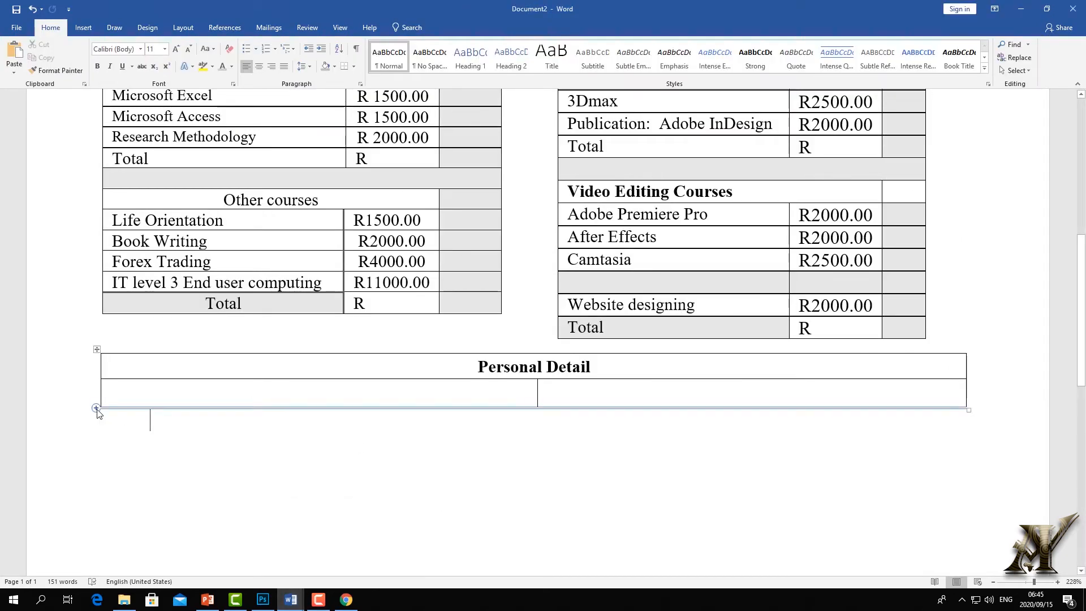
{"action": "left_click", "coordinate": [97, 410]}
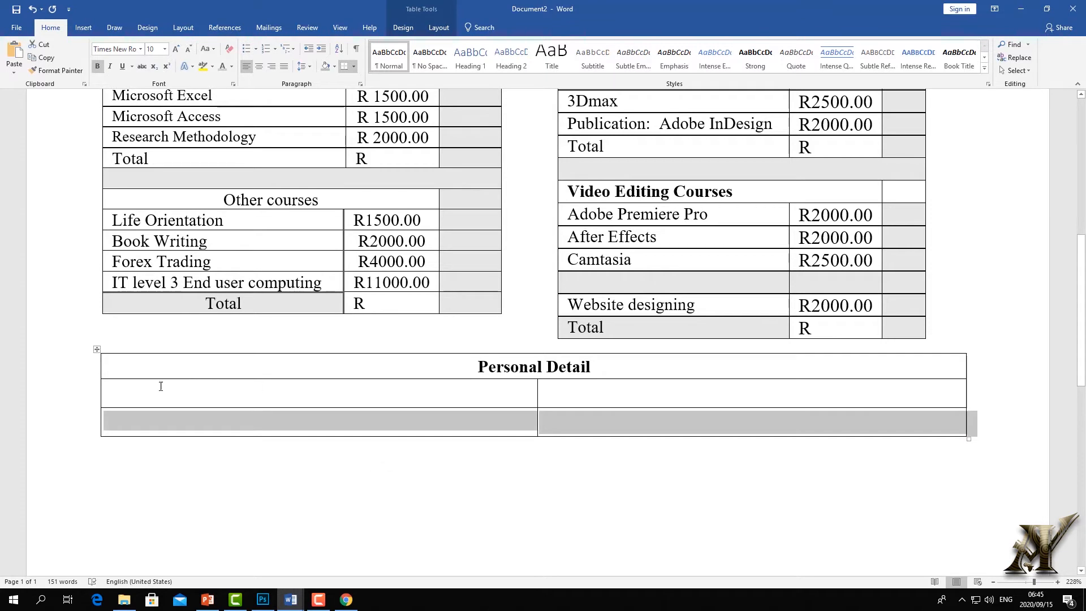
{"action": "left_click", "coordinate": [156, 389]}
{"action": "left_click_drag", "start_coordinate": [537, 390], "coordinate": [219, 402]}
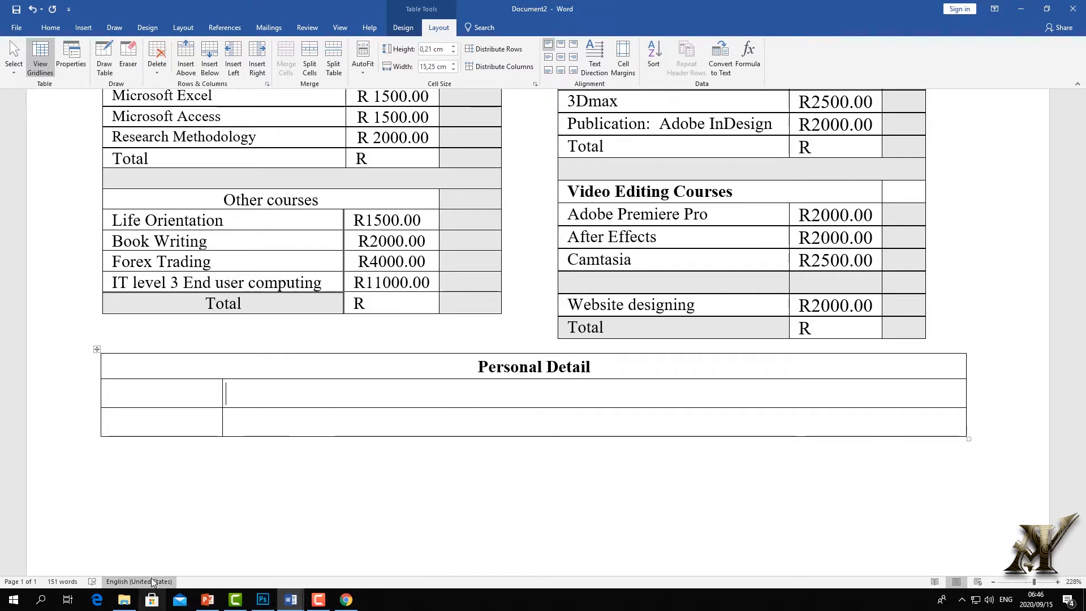
Shade the two first-column cells below the Personal Detail heading grey
{"action": "left_click_drag", "start_coordinate": [162, 422], "coordinate": [168, 394]}
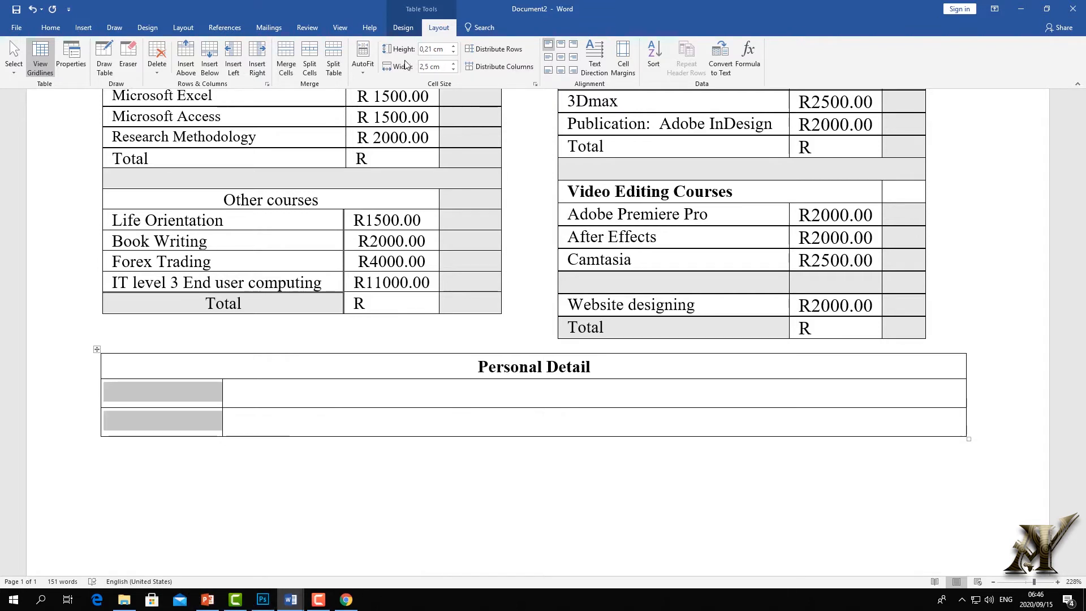
{"action": "left_click", "coordinate": [52, 27]}
{"action": "left_click", "coordinate": [326, 66]}
{"action": "left_click", "coordinate": [262, 377]}
Add another row at the bottom of the Personal Detail table and widen the grey first column slightly
{"action": "left_click", "coordinate": [96, 439]}
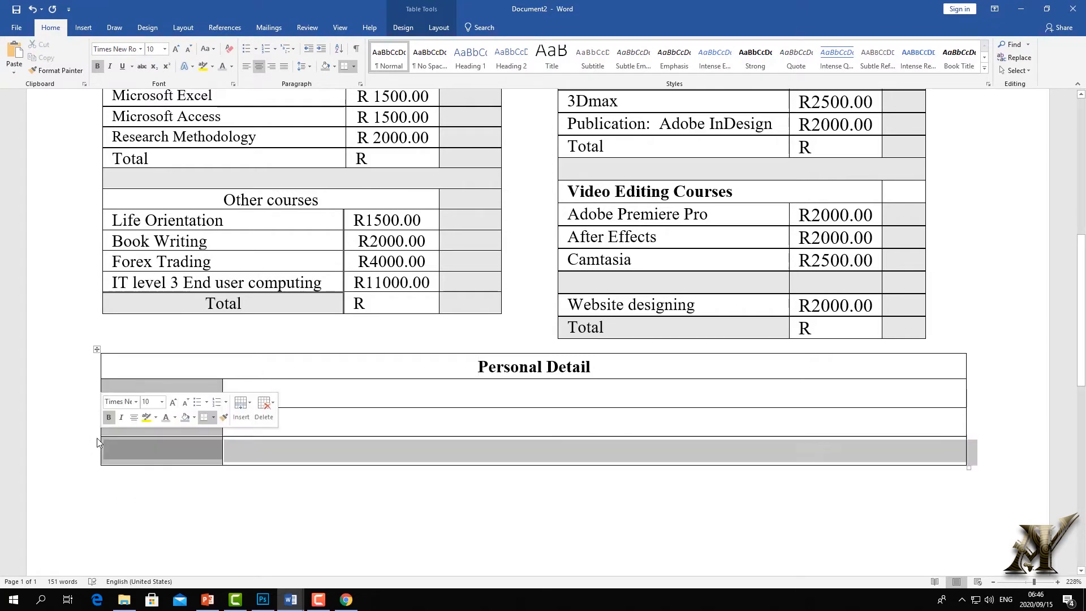
{"action": "left_click", "coordinate": [211, 511]}
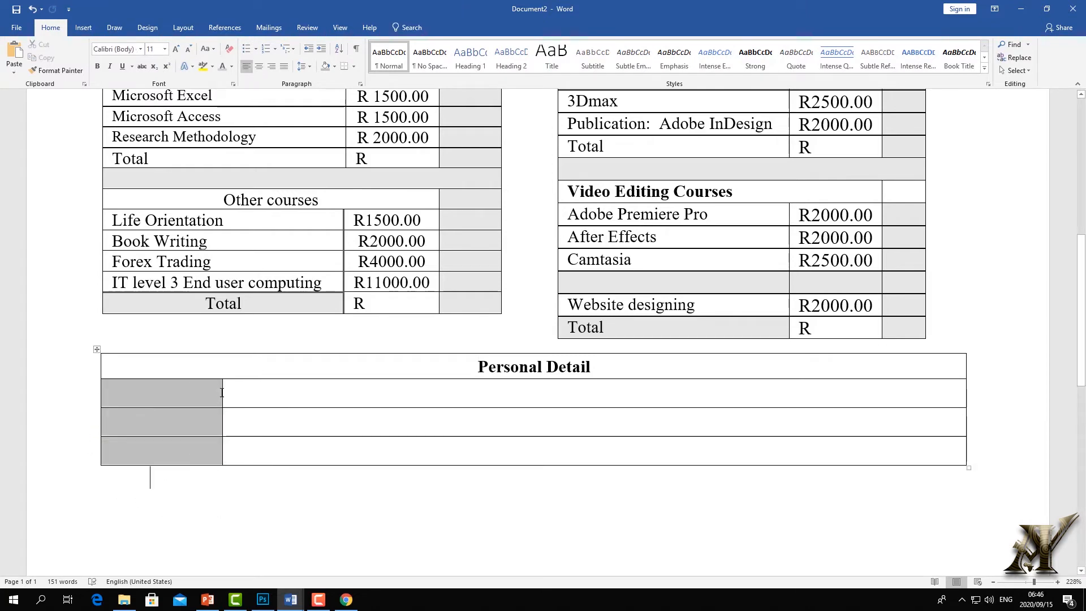
{"action": "left_click_drag", "start_coordinate": [223, 392], "coordinate": [235, 392]}
Draw two vertical borders in the row below the Personal Detail heading, enclosing a cell about 1,82 cm wide near the row's middle, following the original form
{"action": "left_click", "coordinate": [291, 599]}
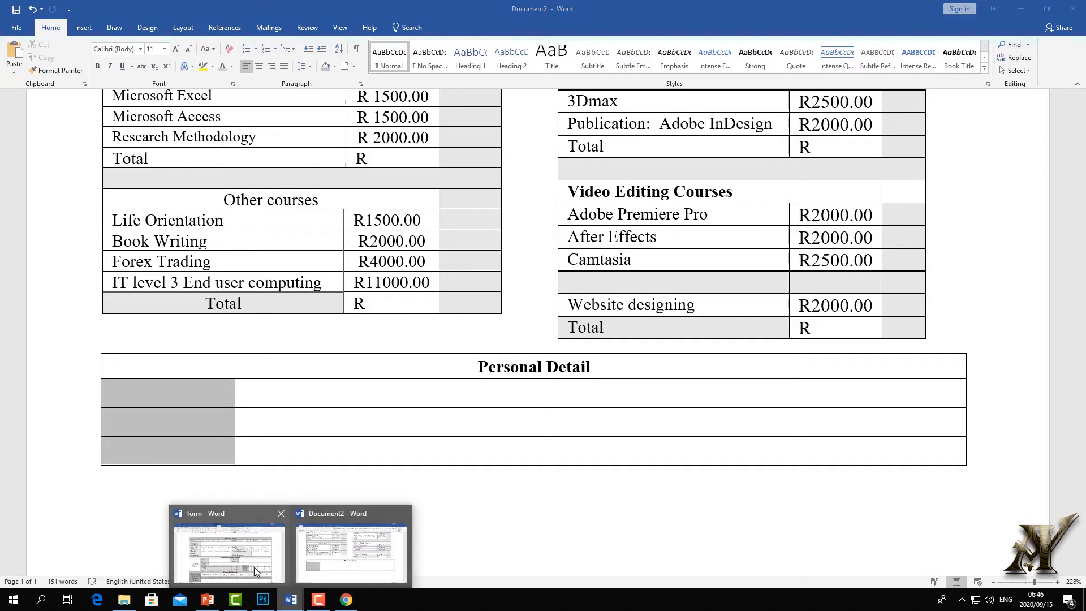
{"action": "left_click", "coordinate": [248, 560]}
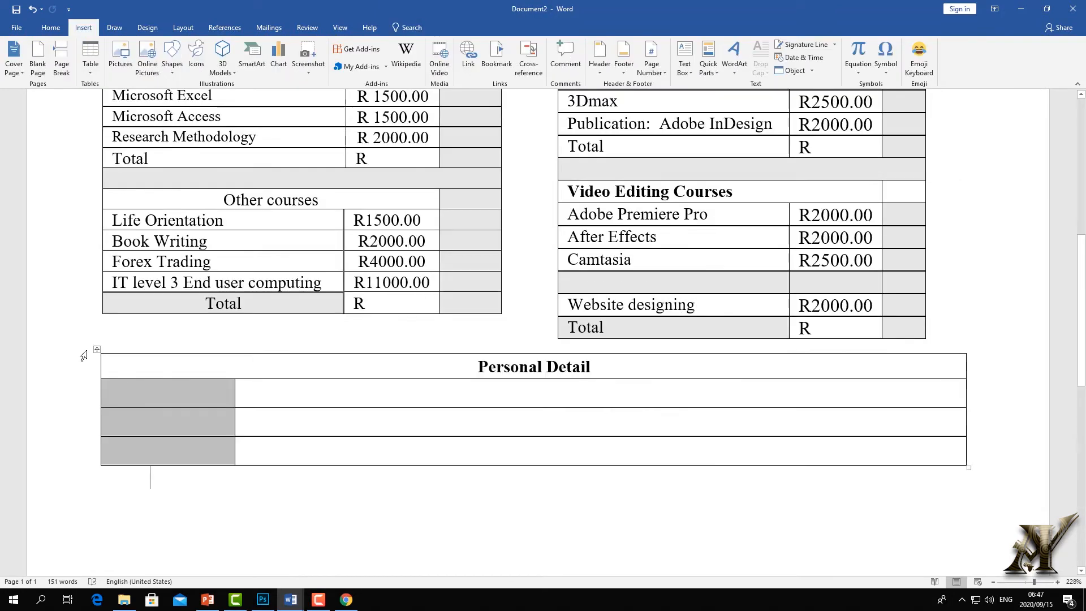
{"action": "left_click", "coordinate": [97, 349]}
{"action": "left_click", "coordinate": [438, 27]}
{"action": "left_click", "coordinate": [104, 57]}
{"action": "left_click_drag", "start_coordinate": [516, 378], "coordinate": [517, 403]}
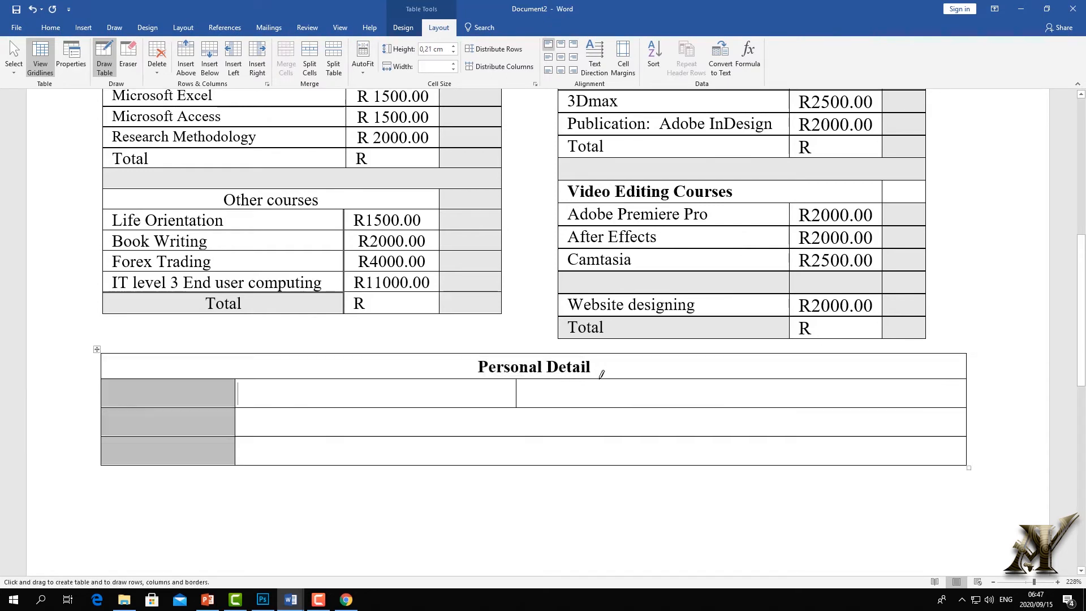
{"action": "left_click_drag", "start_coordinate": [608, 401], "coordinate": [607, 408]}
{"action": "left_click", "coordinate": [116, 54]}
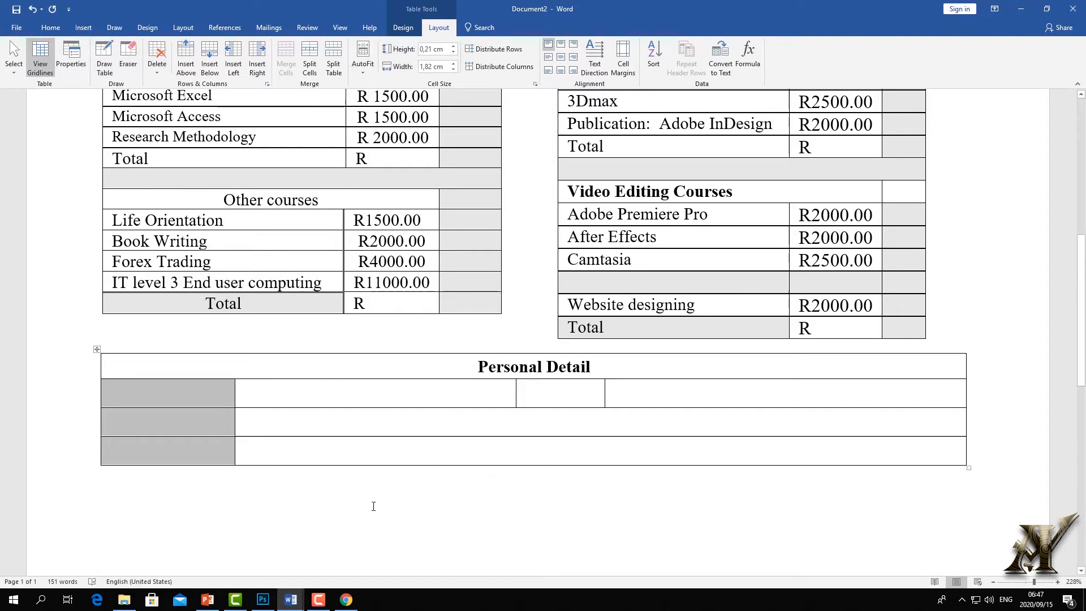
Compare with the original form's Title row and split the cell beside the first grey label cell into 4 columns and 1 row
{"action": "left_click", "coordinate": [292, 599]}
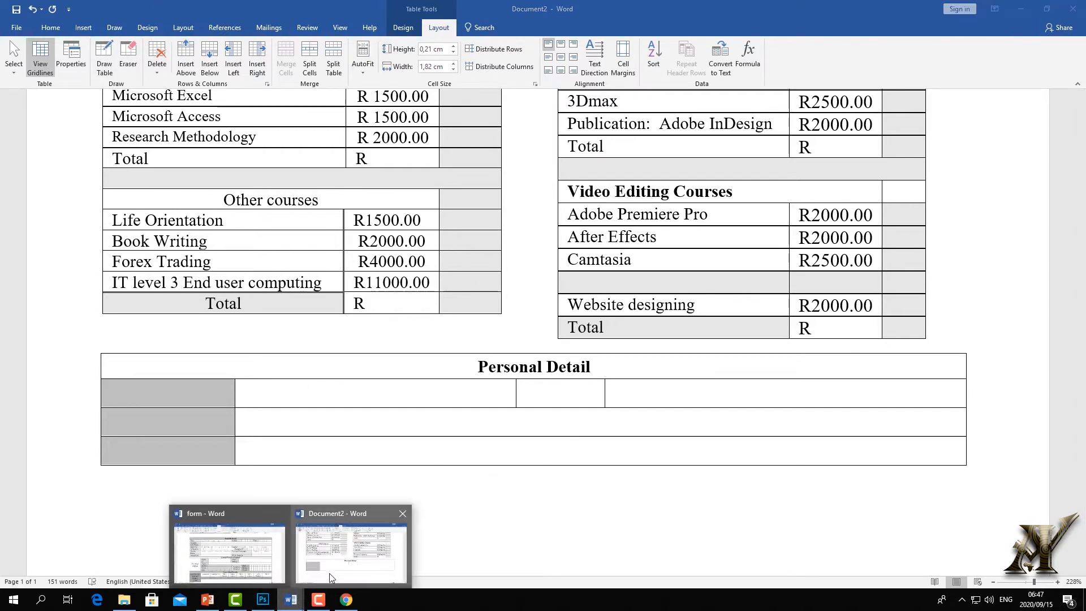
{"action": "left_click", "coordinate": [233, 562]}
{"action": "scroll", "coordinate": [306, 294], "scroll_direction": "up", "scroll_amount": 3}
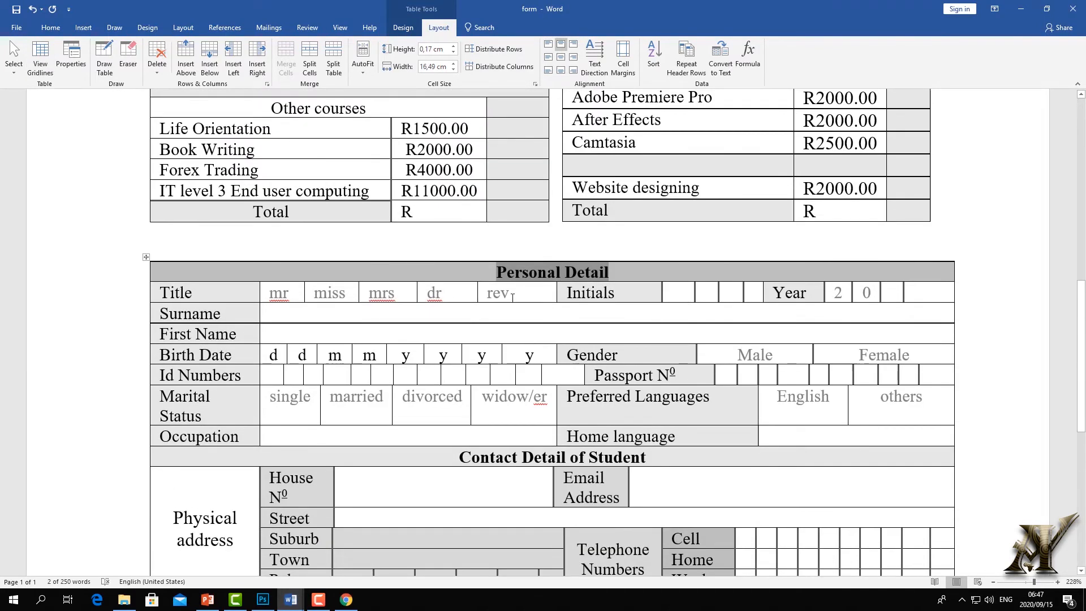
{"action": "key", "text": "alt+Tab"}
{"action": "left_click", "coordinate": [406, 390]}
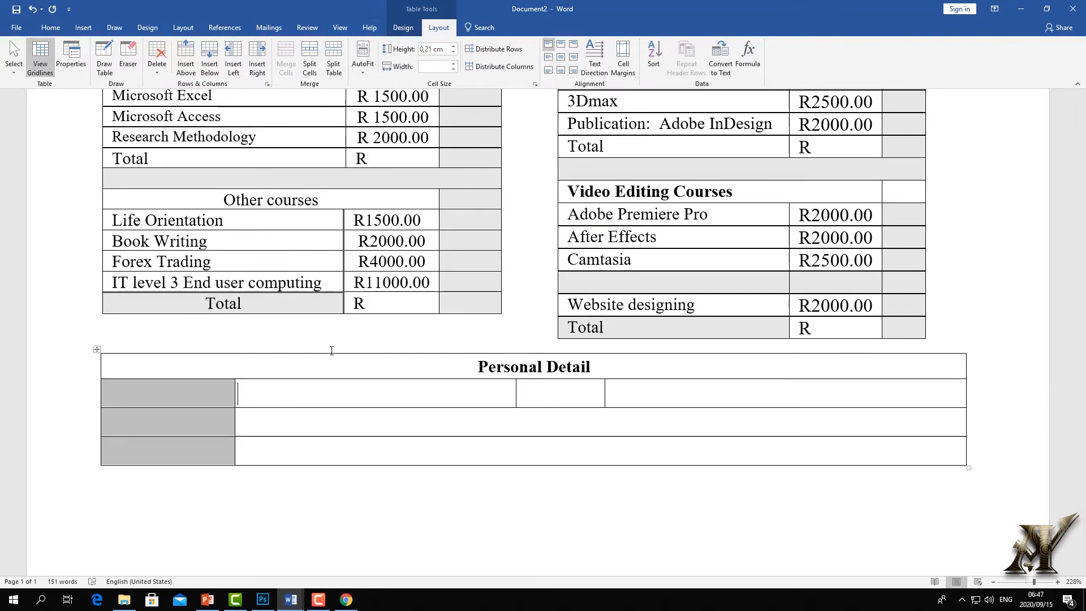
{"action": "left_click", "coordinate": [309, 58]}
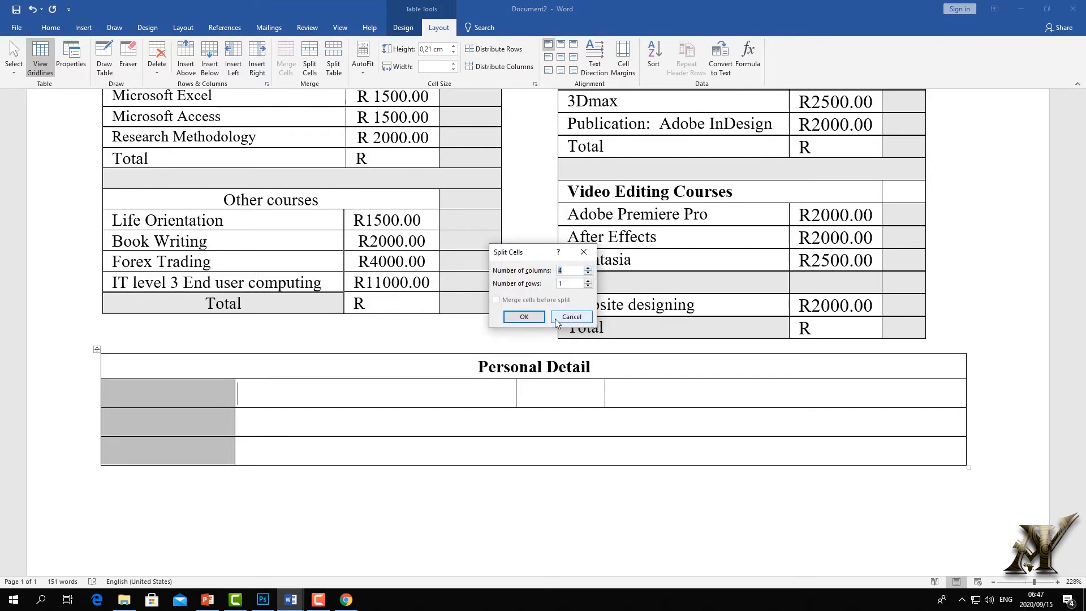
{"action": "left_click", "coordinate": [526, 317]}
{"action": "left_click", "coordinate": [388, 417]}
{"action": "left_click", "coordinate": [543, 393]}
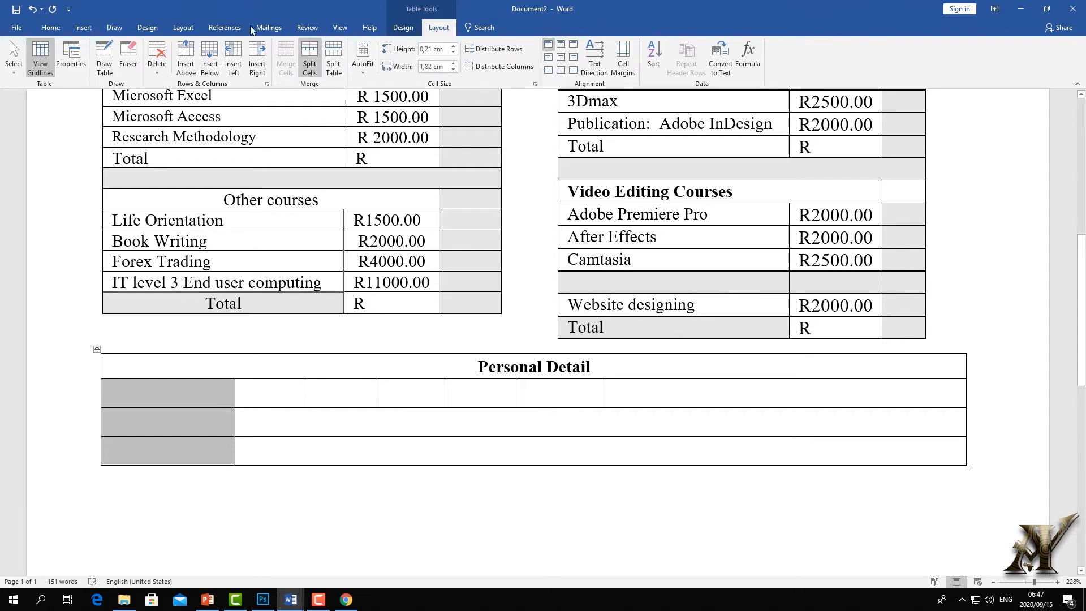
Shade the cell before the last one in the first Personal Detail row grey and enter "Initials", correcting its spelling
{"action": "left_click", "coordinate": [51, 27]}
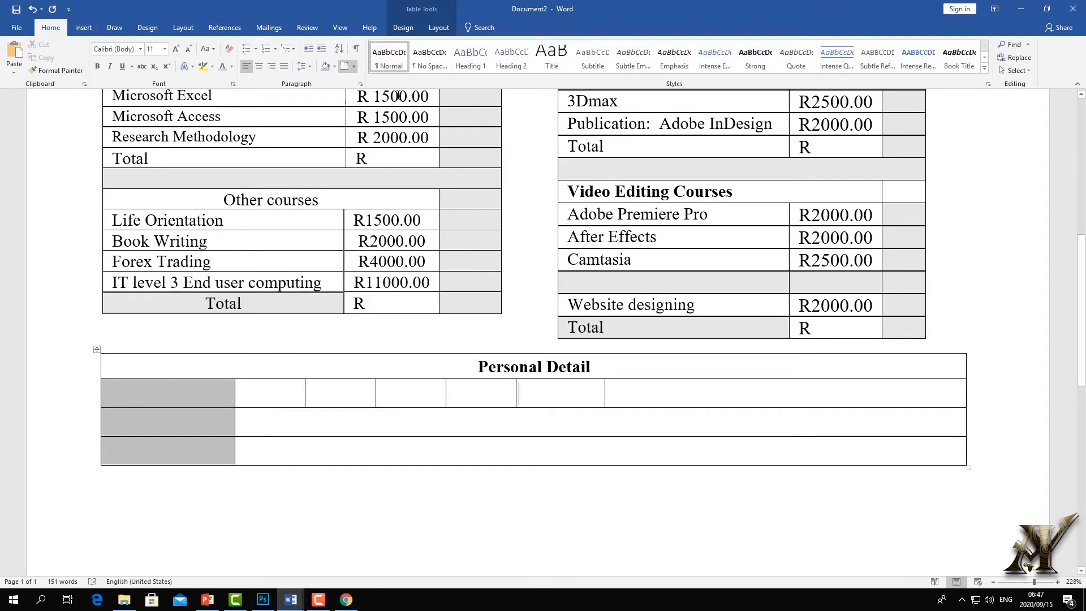
{"action": "left_click", "coordinate": [326, 67]}
{"action": "type", "text": "Imniti"}
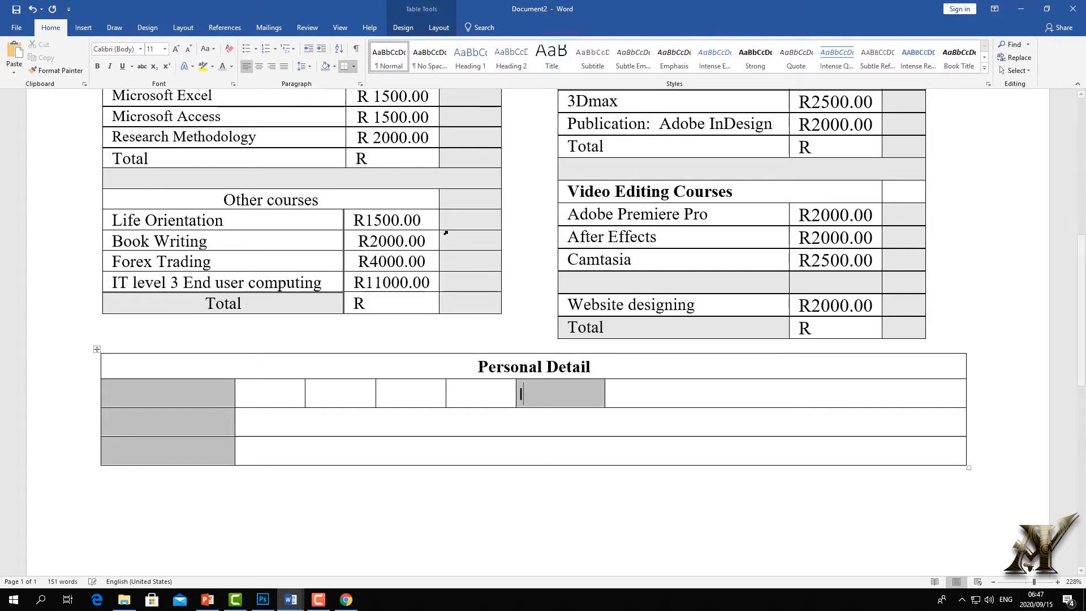
{"action": "type", "text": "a"}
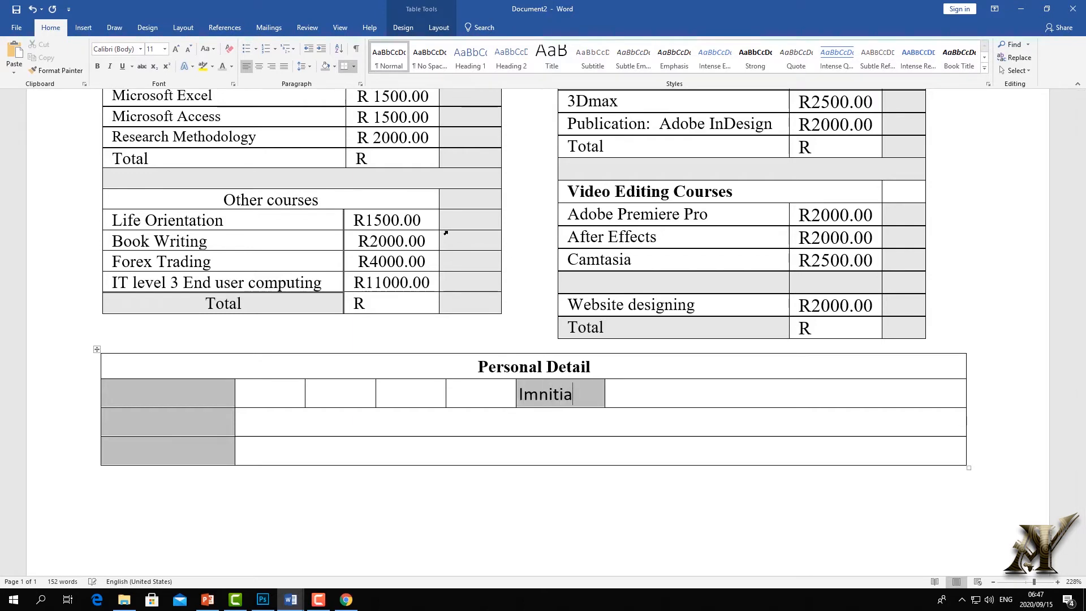
{"action": "type", "text": "ls"}
{"action": "left_click", "coordinate": [565, 327]}
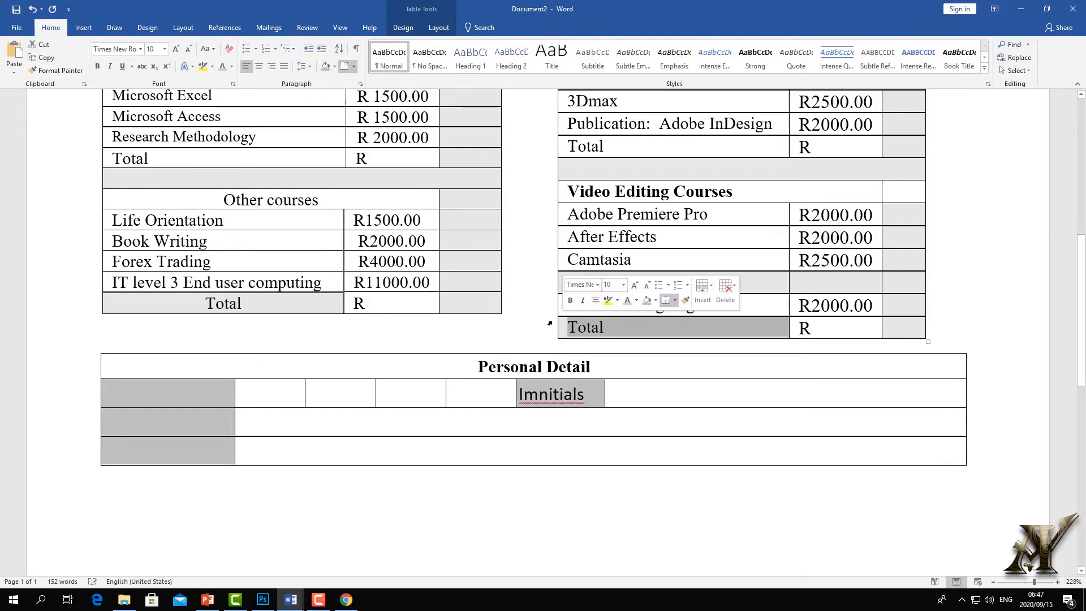
{"action": "right_click", "coordinate": [544, 394]}
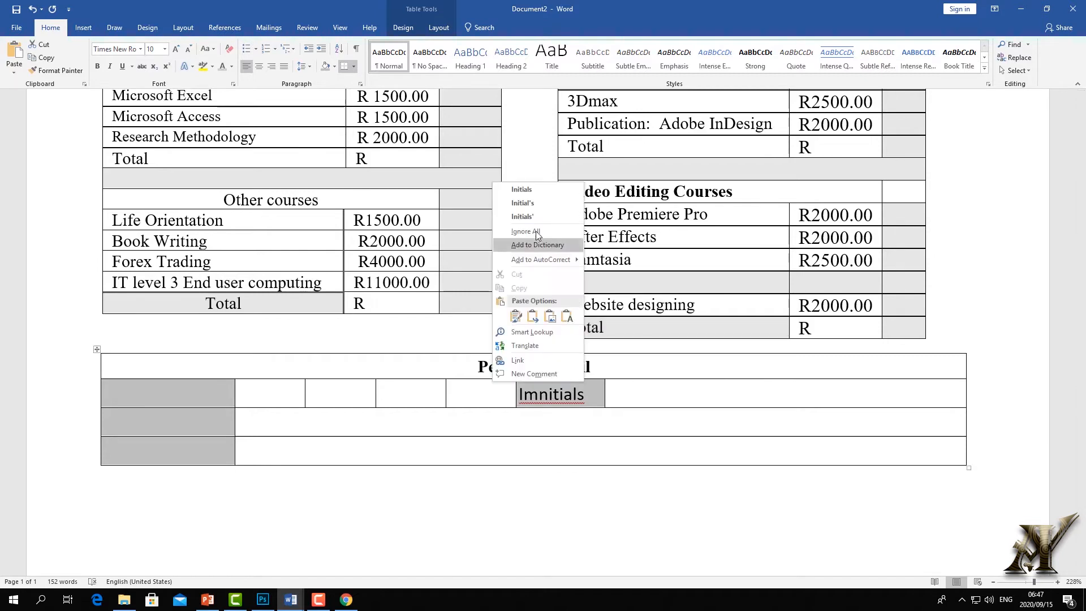
{"action": "left_click", "coordinate": [518, 189]}
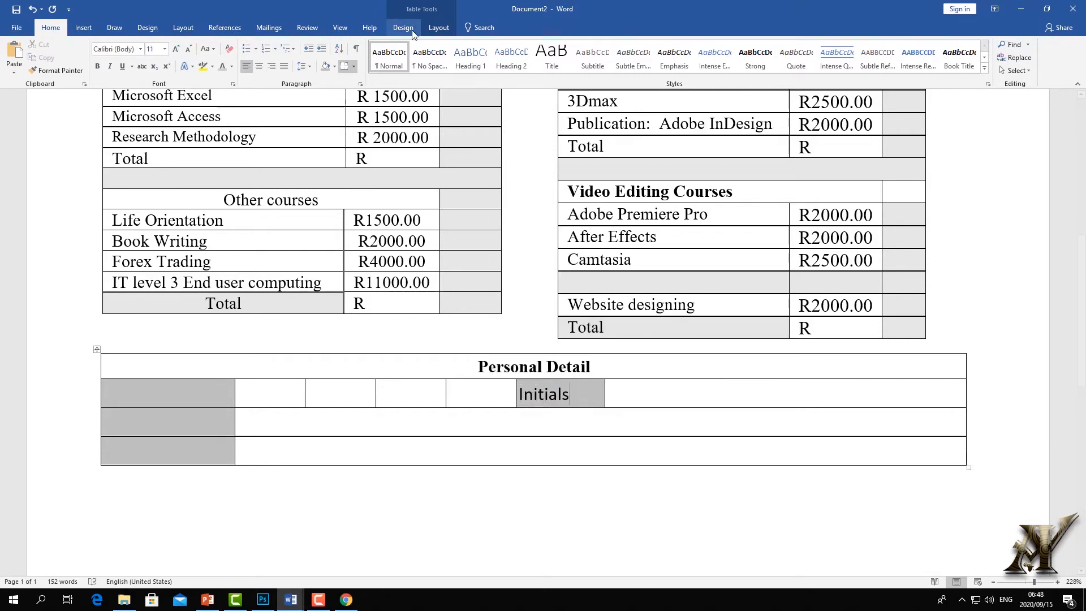
Centre the "Initials" label in its cell and set its font to Times New Roman
{"action": "left_click", "coordinate": [439, 27]}
{"action": "left_click", "coordinate": [560, 56]}
{"action": "left_click", "coordinate": [51, 27]}
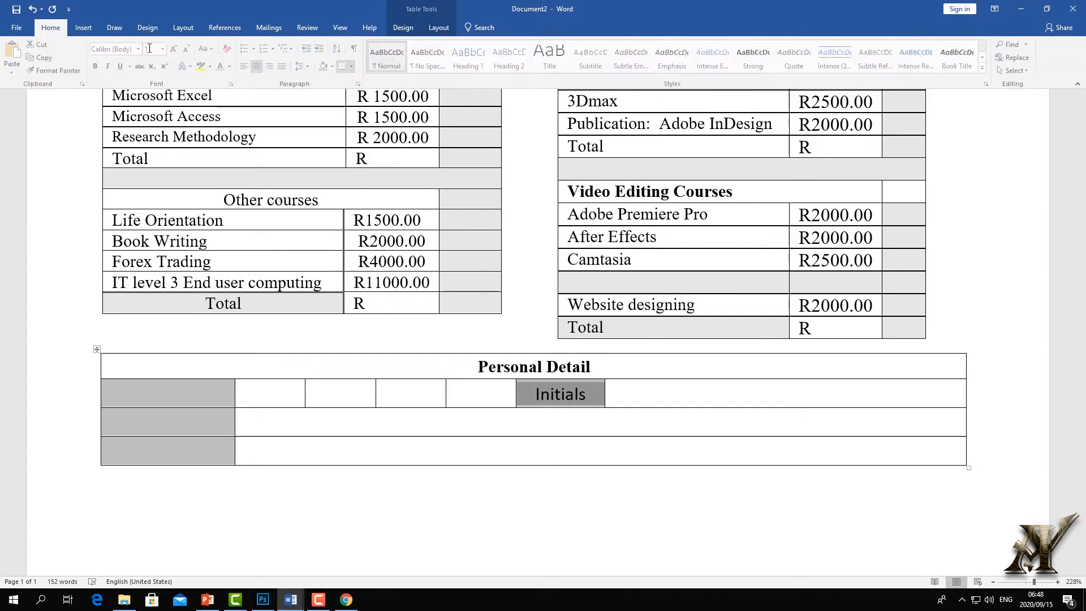
{"action": "left_click", "coordinate": [141, 49]}
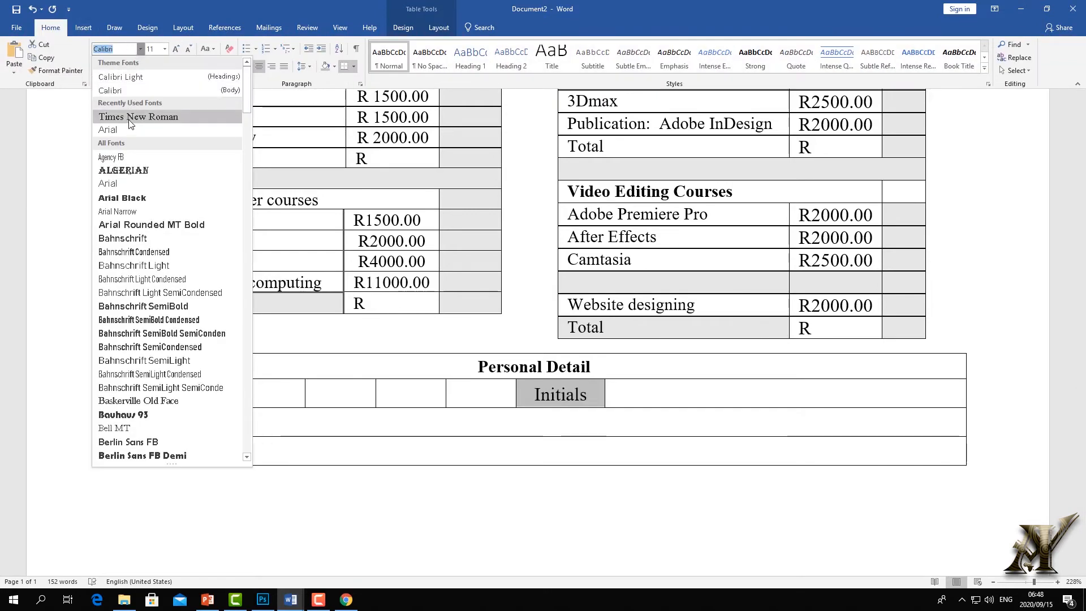
{"action": "left_click", "coordinate": [131, 120]}
Examine the title option cells in the Personal Detail table of the reference document "form", and return to Document2
{"action": "left_click", "coordinate": [270, 393]}
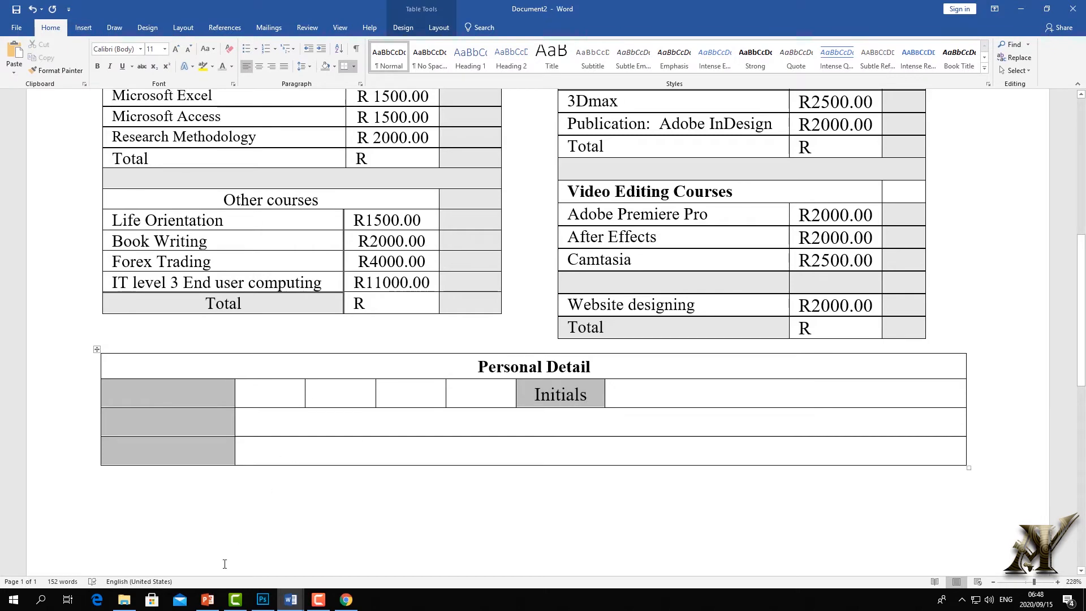
{"action": "mouse_move", "coordinate": [290, 599]}
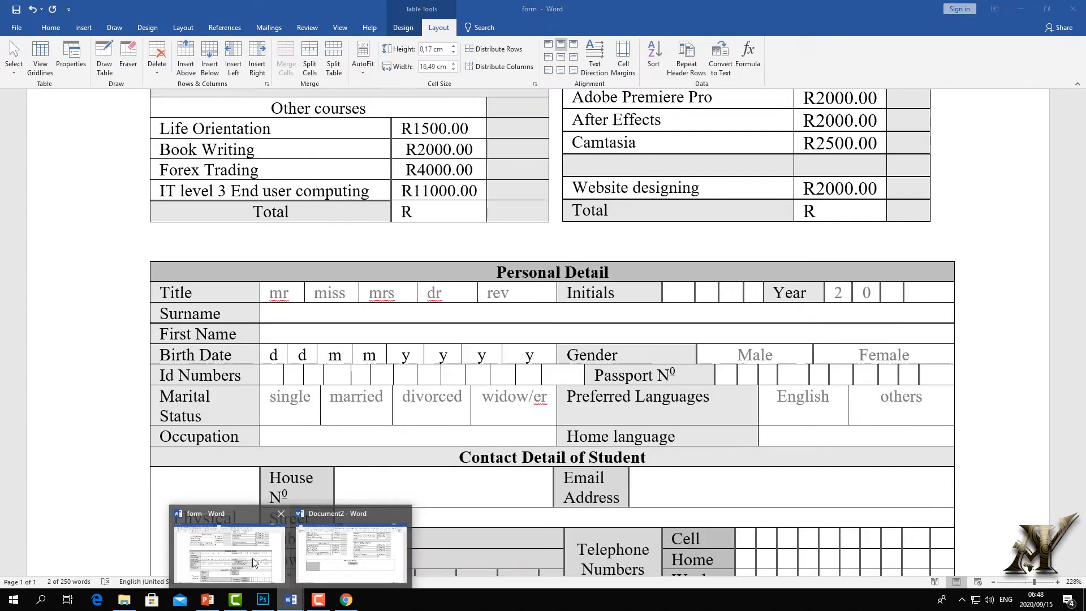
{"action": "left_click", "coordinate": [252, 557]}
{"action": "left_click_drag", "start_coordinate": [273, 295], "coordinate": [493, 294]}
{"action": "right_click", "coordinate": [493, 293]}
{"action": "left_click", "coordinate": [514, 316]}
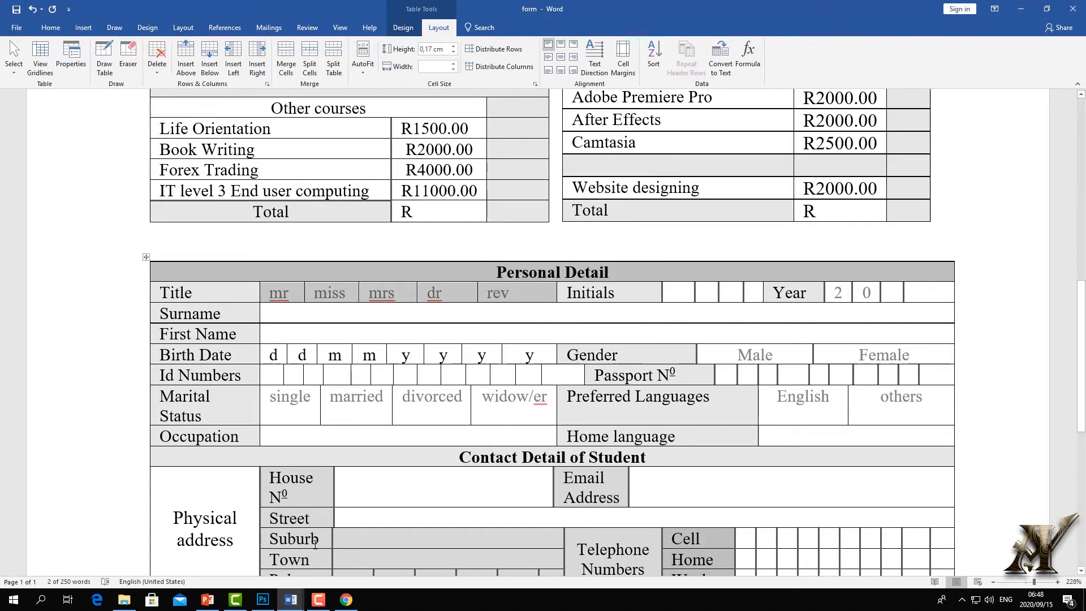
{"action": "mouse_move", "coordinate": [291, 599]}
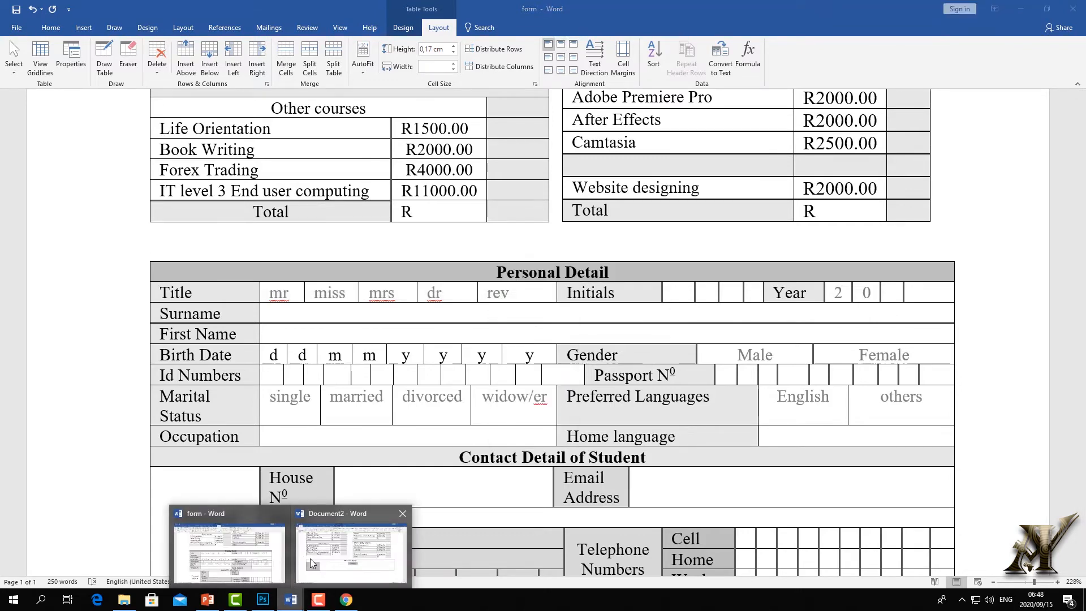
{"action": "left_click", "coordinate": [300, 560]}
Merge the four blank cells before "Initials" and split the result into five columns in one row
{"action": "left_click_drag", "start_coordinate": [266, 388], "coordinate": [443, 390]}
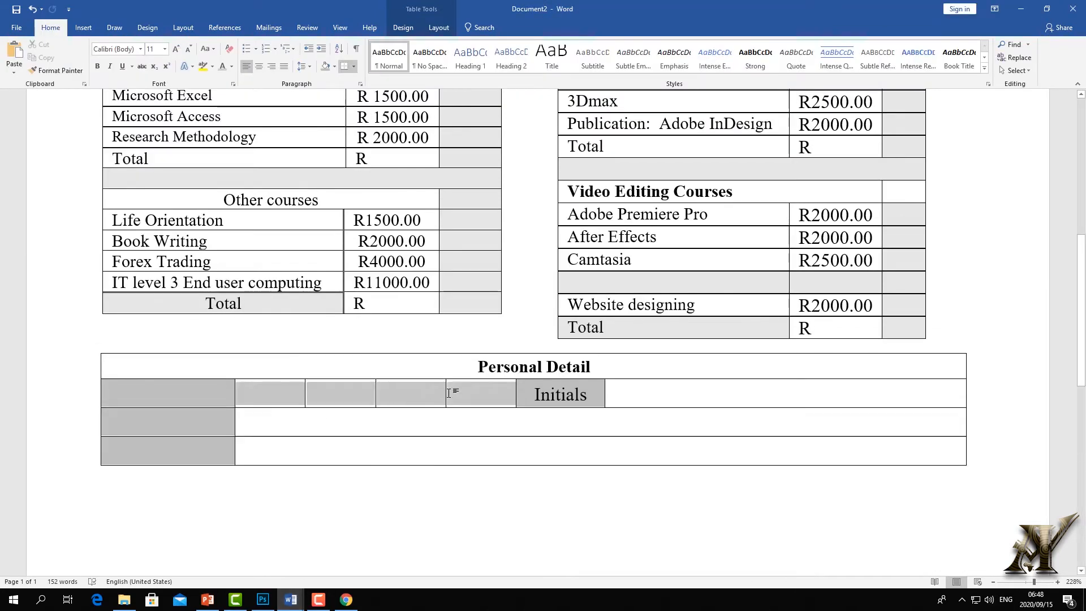
{"action": "left_click", "coordinate": [423, 385]}
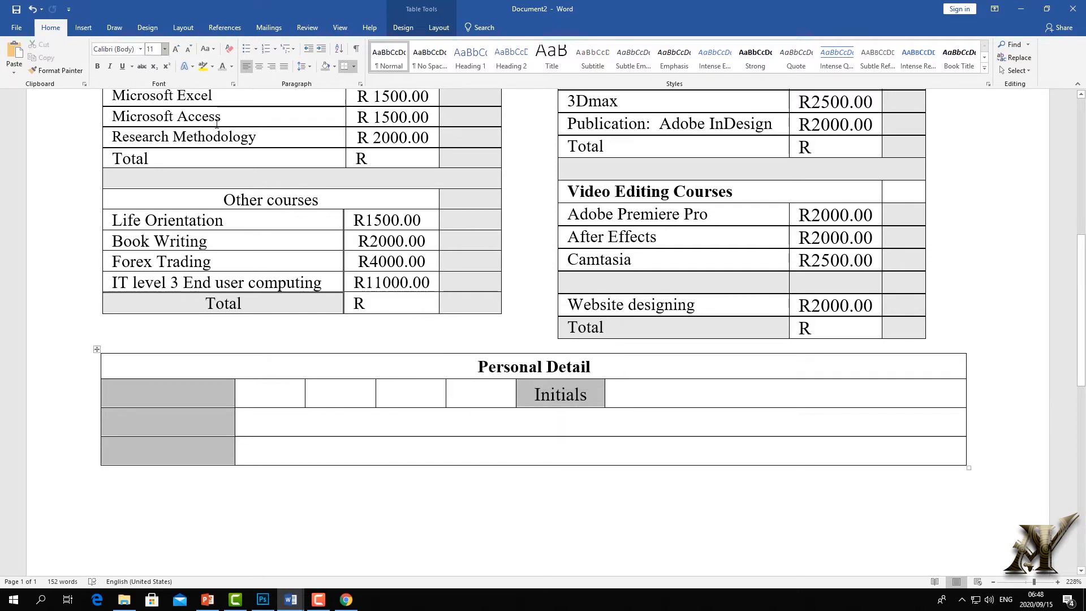
{"action": "left_click_drag", "start_coordinate": [412, 391], "coordinate": [252, 387]}
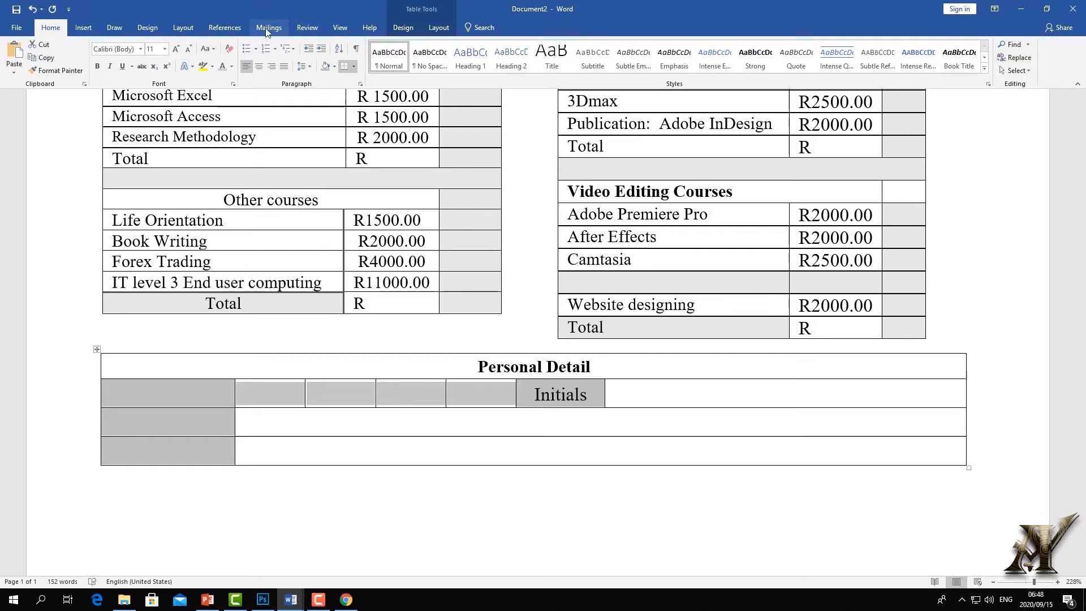
{"action": "left_click", "coordinate": [439, 27]}
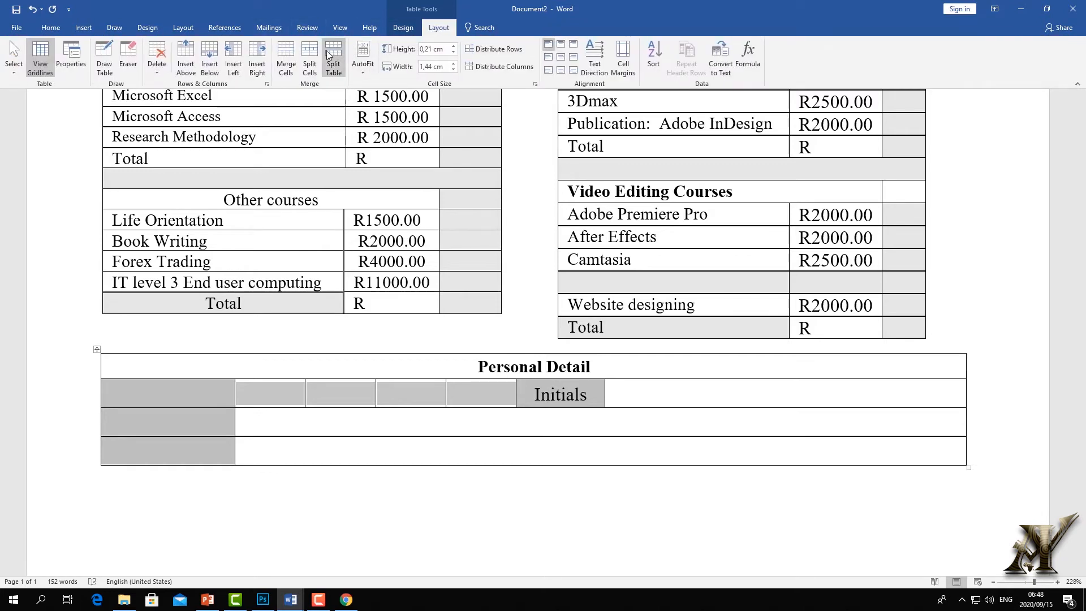
{"action": "left_click", "coordinate": [286, 56]}
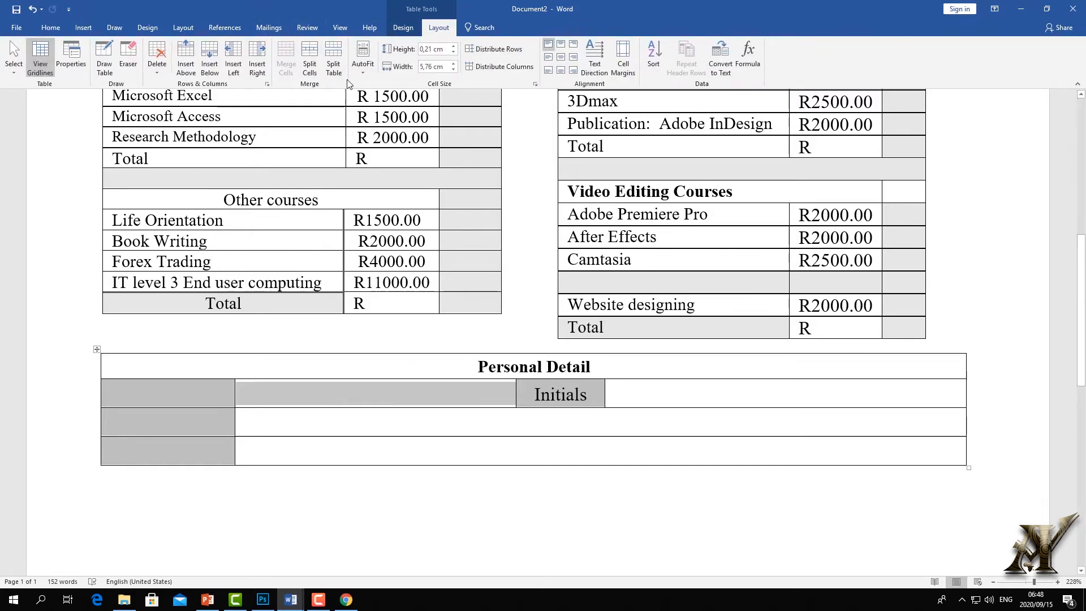
{"action": "left_click", "coordinate": [310, 56]}
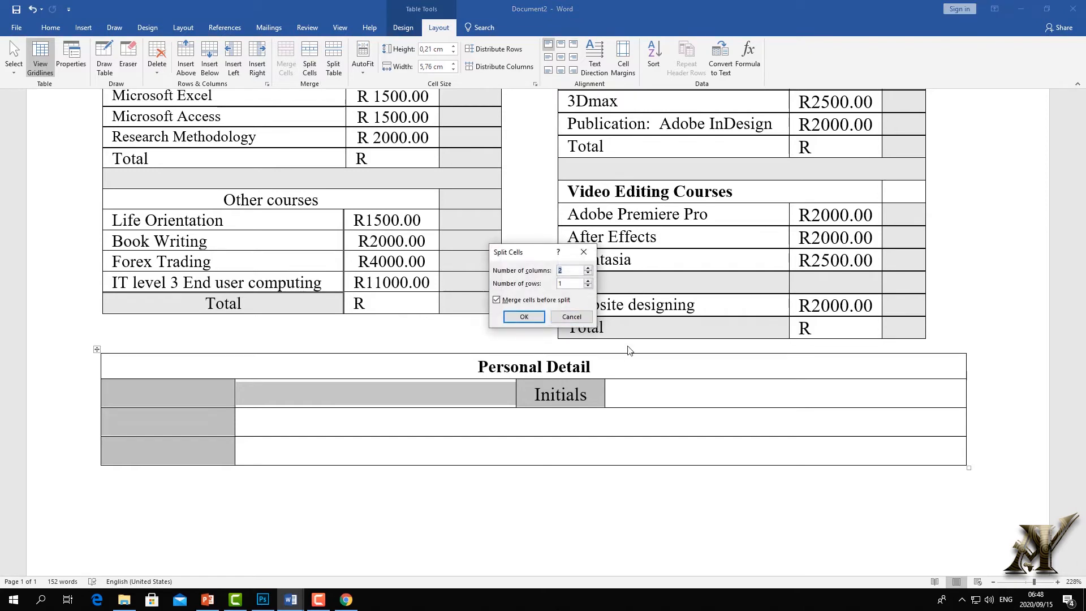
{"action": "left_click", "coordinate": [589, 269]}
{"action": "left_click", "coordinate": [524, 317]}
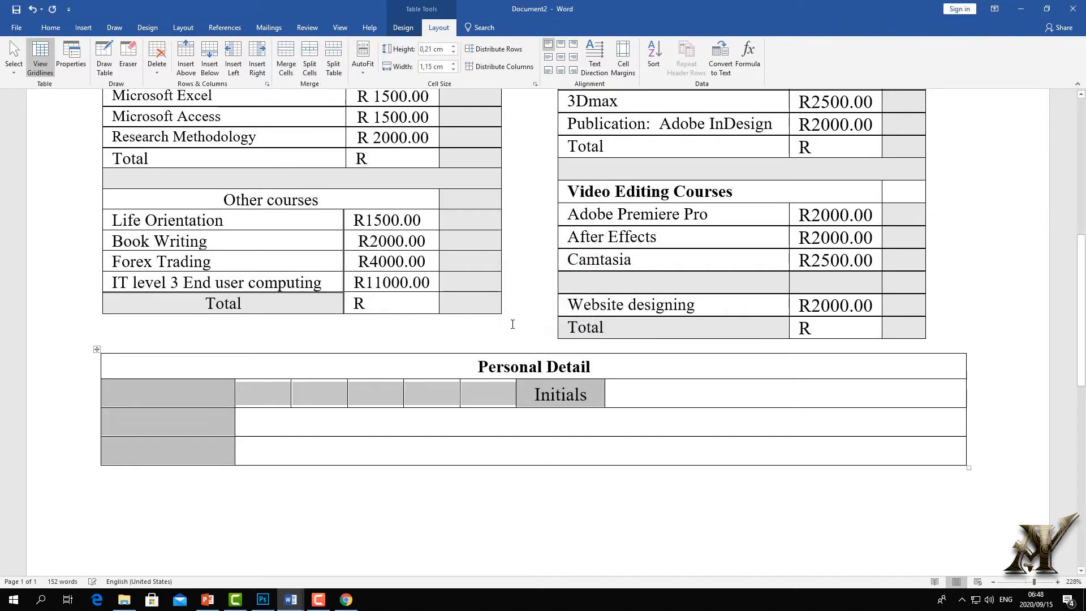
Enter "mr", "ms" and "dr" in the first three title option cells, checking the wording against the "form" document
{"action": "left_click", "coordinate": [270, 392]}
{"action": "type", "text": "ms"}
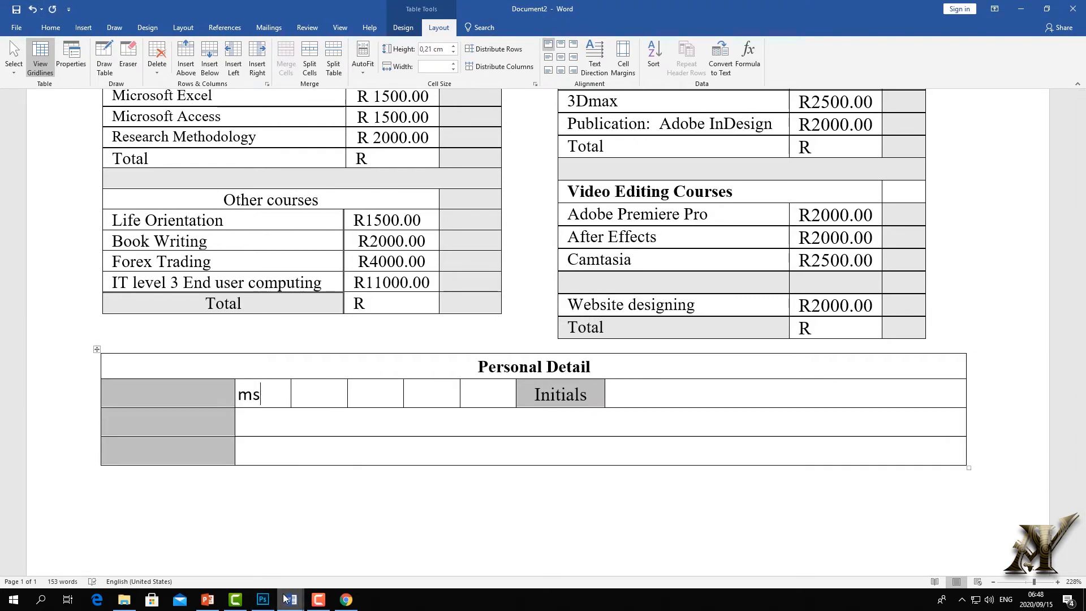
{"action": "mouse_move", "coordinate": [289, 603]}
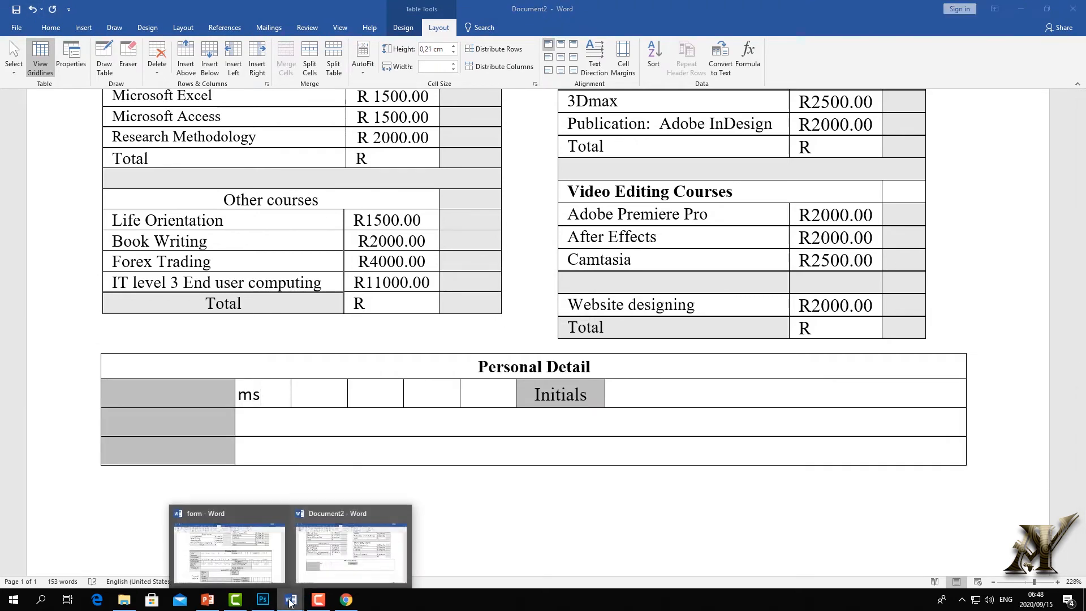
{"action": "left_click", "coordinate": [260, 545]}
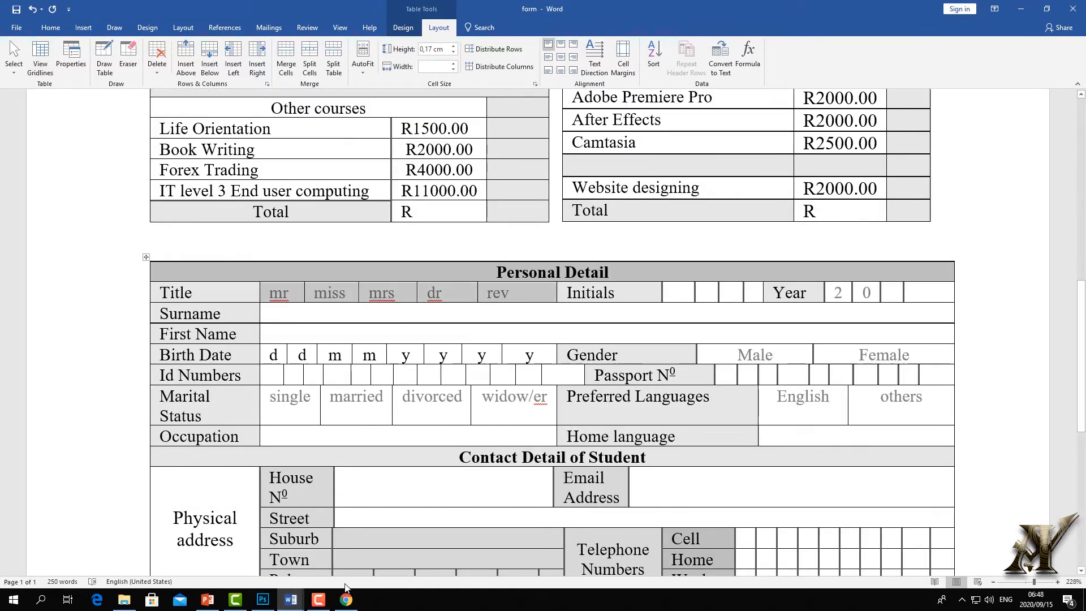
{"action": "mouse_move", "coordinate": [291, 601]}
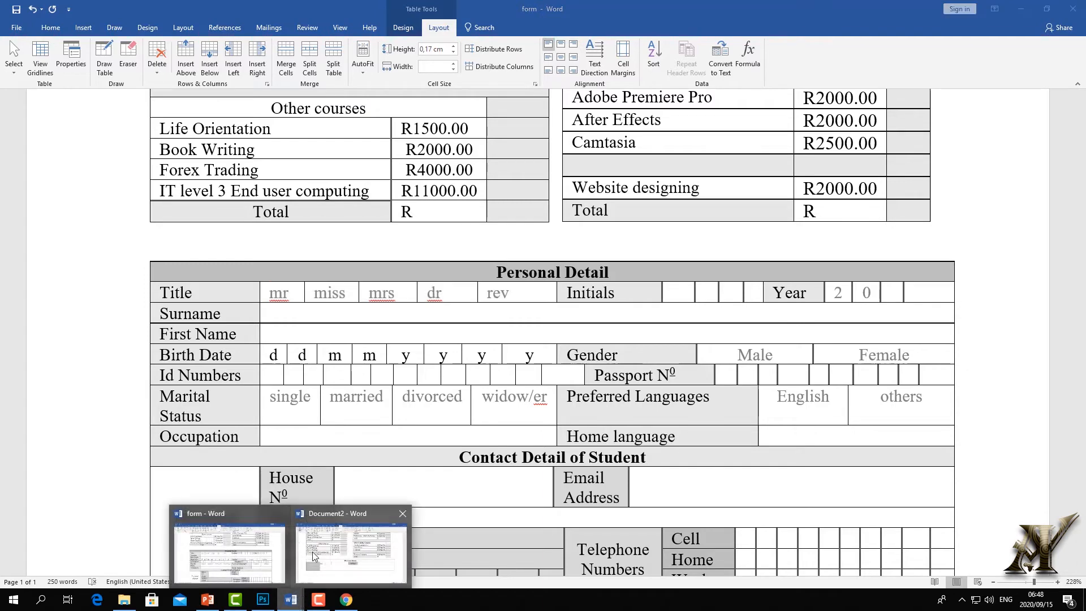
{"action": "left_click", "coordinate": [299, 547]}
{"action": "key", "text": "BackSpace"}
{"action": "type", "text": "r"}
{"action": "left_click", "coordinate": [332, 404]}
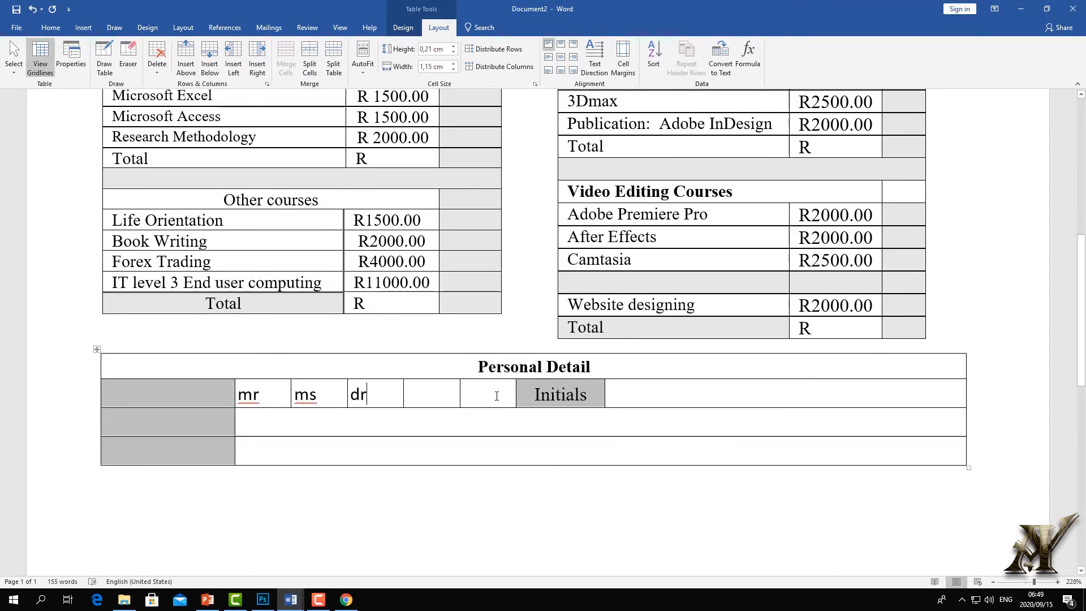
Set the font colour of the five title option cells to light grey
{"action": "left_click_drag", "start_coordinate": [496, 396], "coordinate": [251, 397]}
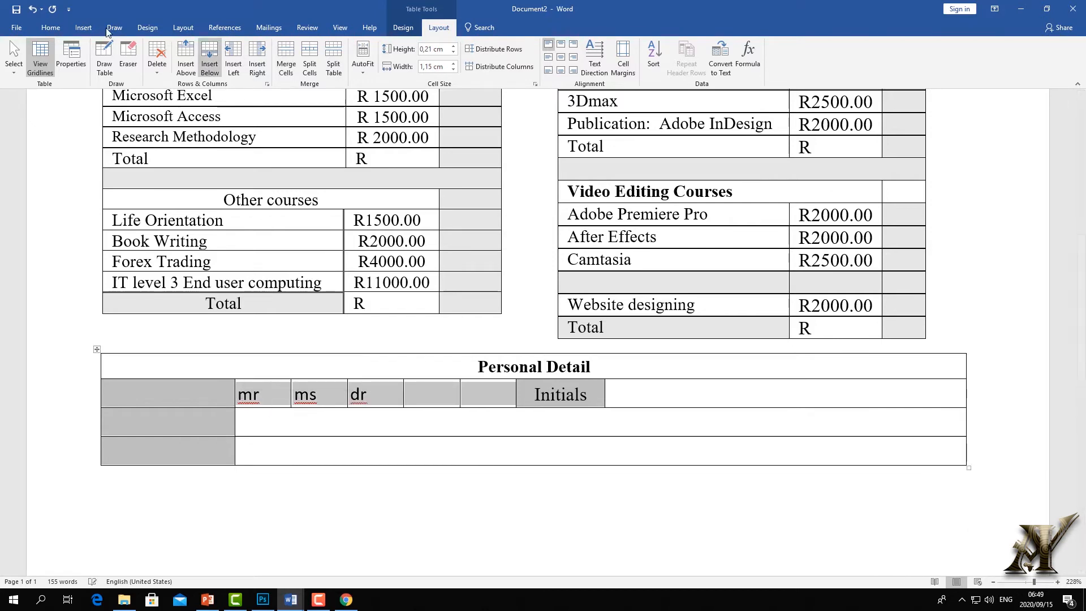
{"action": "left_click", "coordinate": [48, 28]}
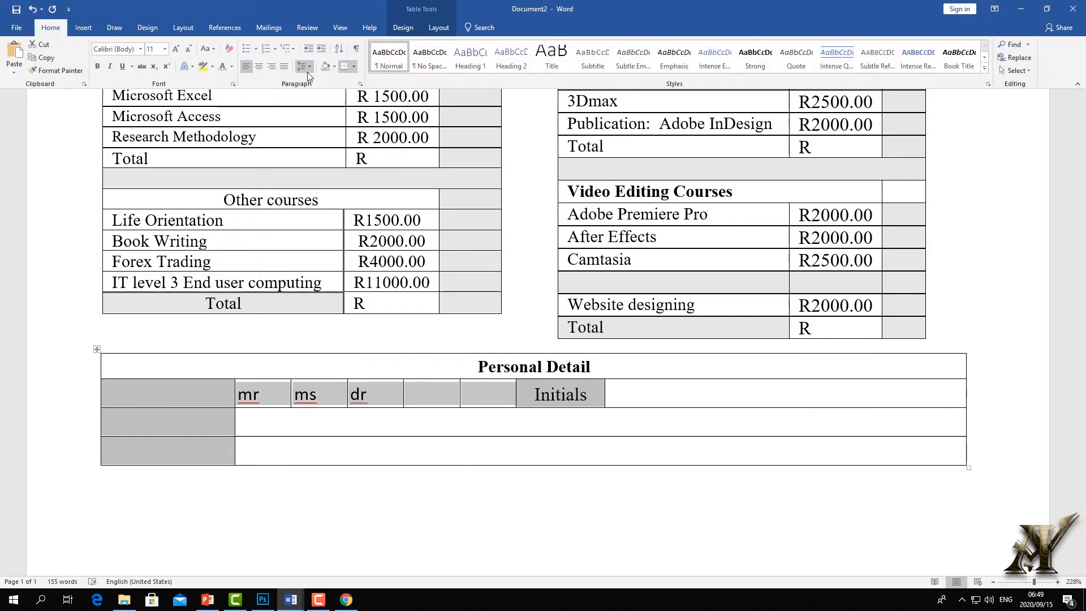
{"action": "left_click", "coordinate": [224, 66]}
{"action": "left_click", "coordinate": [377, 430]}
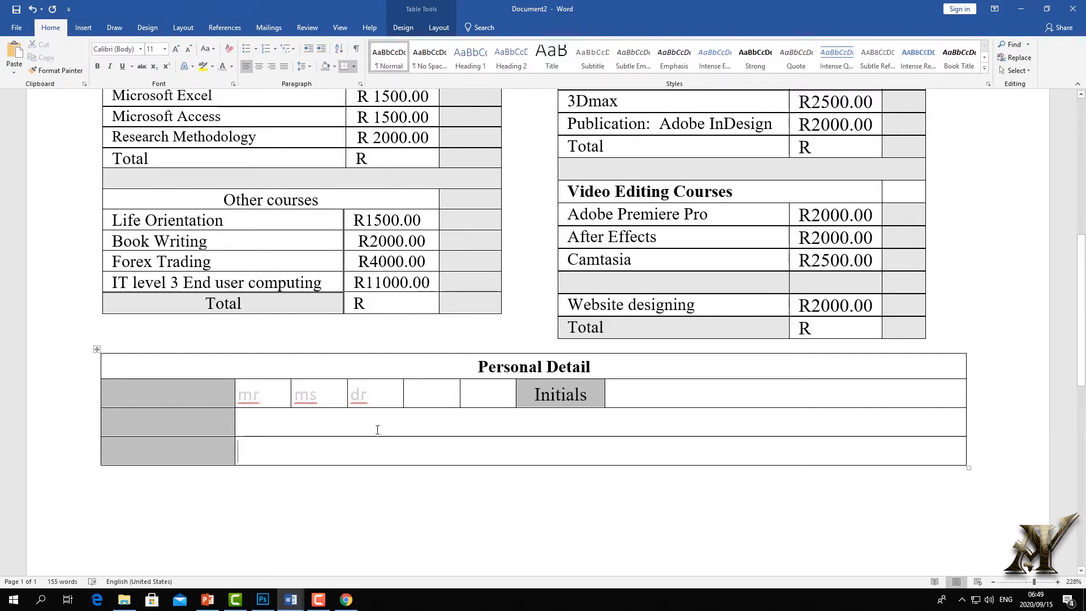
Enter "rew" in the fifth title option cell, just before "Initials"
{"action": "left_click", "coordinate": [426, 390]}
{"action": "type", "text": "rew"}
{"action": "left_click", "coordinate": [390, 399]}
Narrow the "Initials" cell and draw two vertical borders that divide the blank cell after it into three
{"action": "left_click_drag", "start_coordinate": [604, 394], "coordinate": [588, 394]}
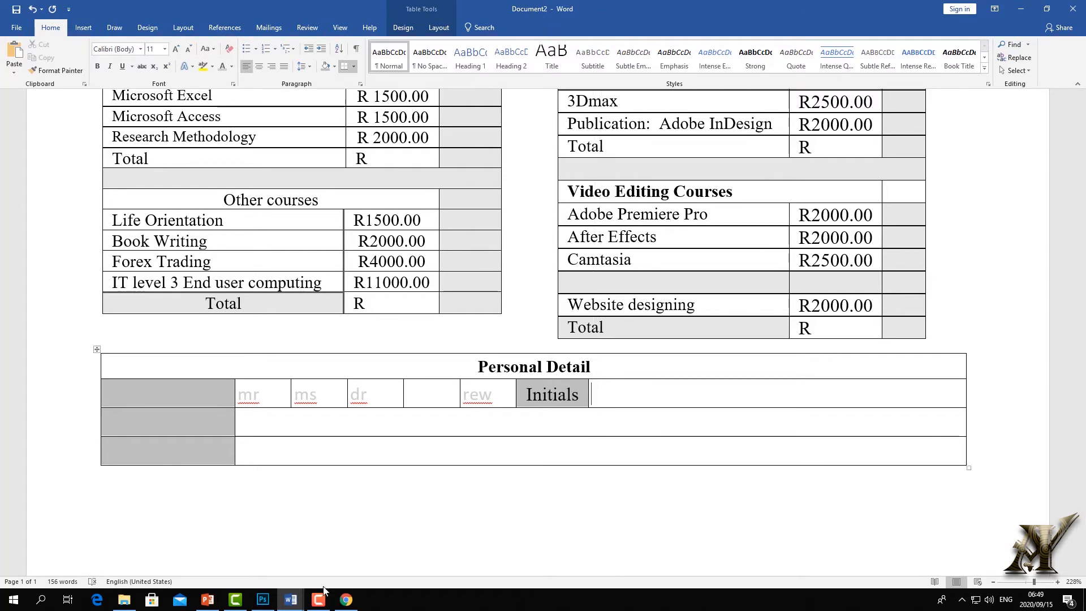
{"action": "left_click_drag", "start_coordinate": [741, 378], "coordinate": [739, 405]}
{"action": "left_click_drag", "start_coordinate": [804, 376], "coordinate": [804, 405]}
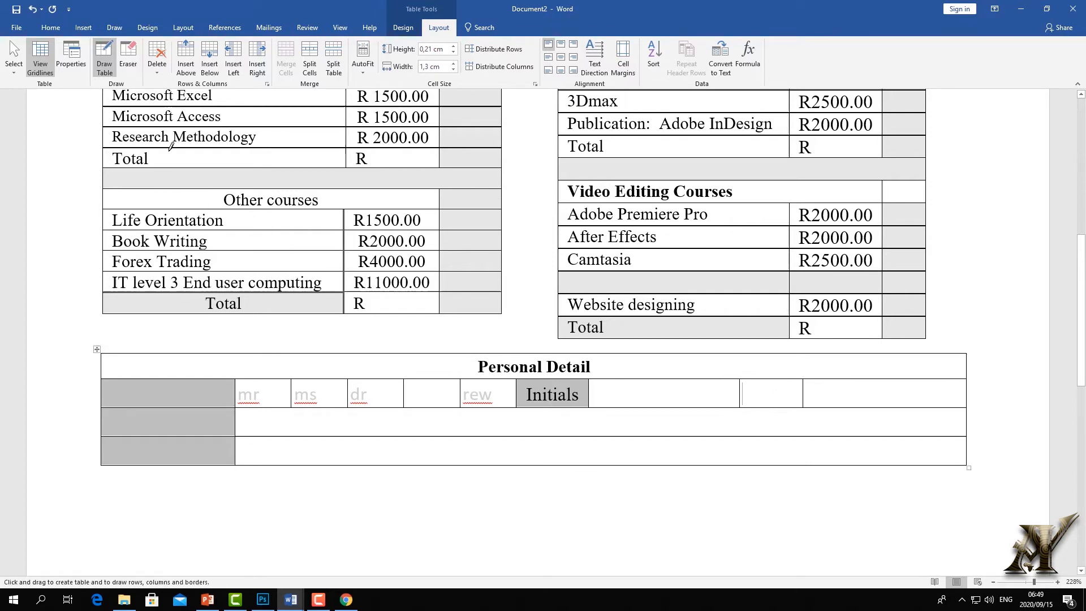
{"action": "left_click", "coordinate": [104, 59]}
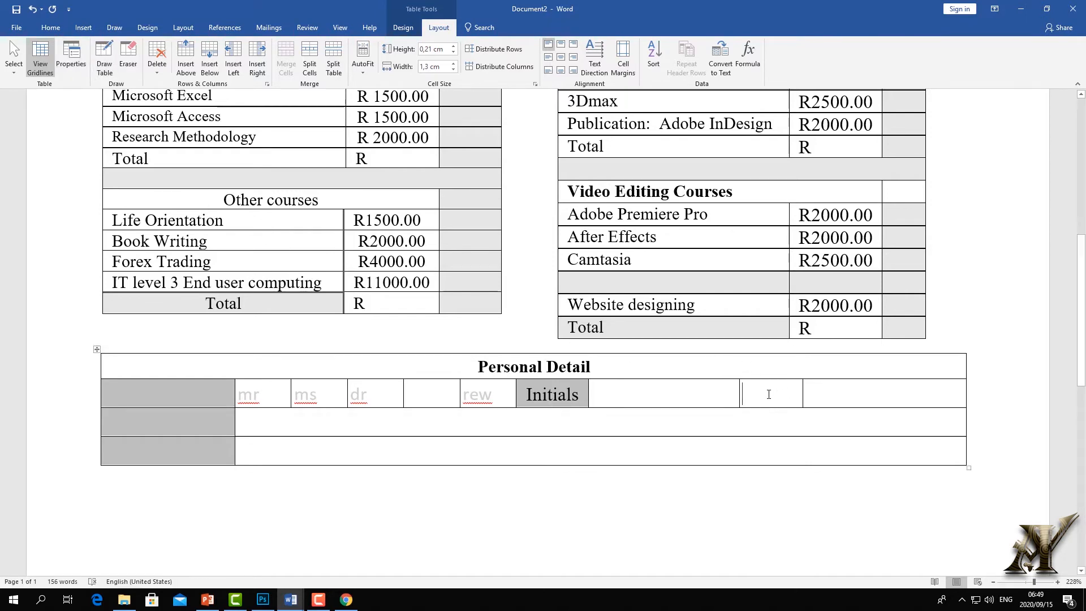
Enter "year" in the narrow middle cell after "Initials", centre it and set its font to Times New Roman
{"action": "type", "text": "year"}
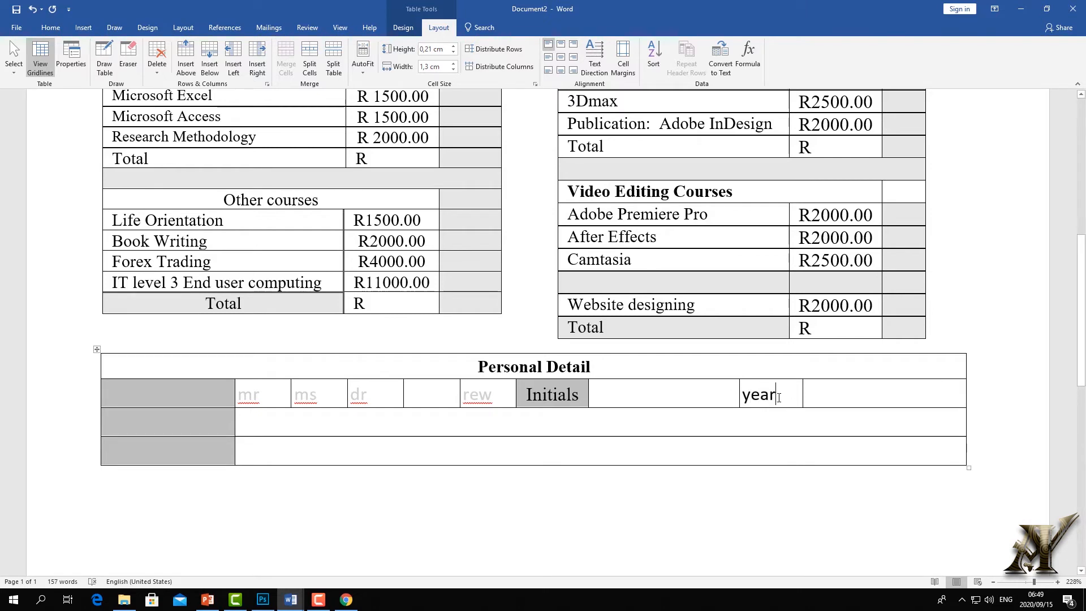
{"action": "left_click_drag", "start_coordinate": [779, 397], "coordinate": [741, 396]}
{"action": "left_click", "coordinate": [566, 58]}
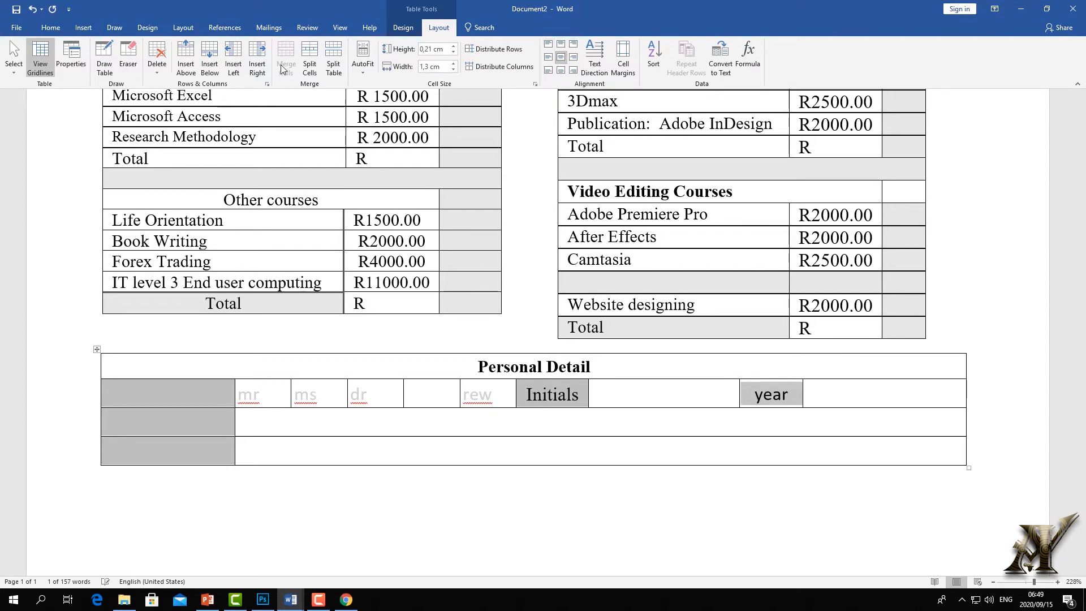
{"action": "left_click", "coordinate": [50, 27]}
{"action": "left_click", "coordinate": [141, 49]}
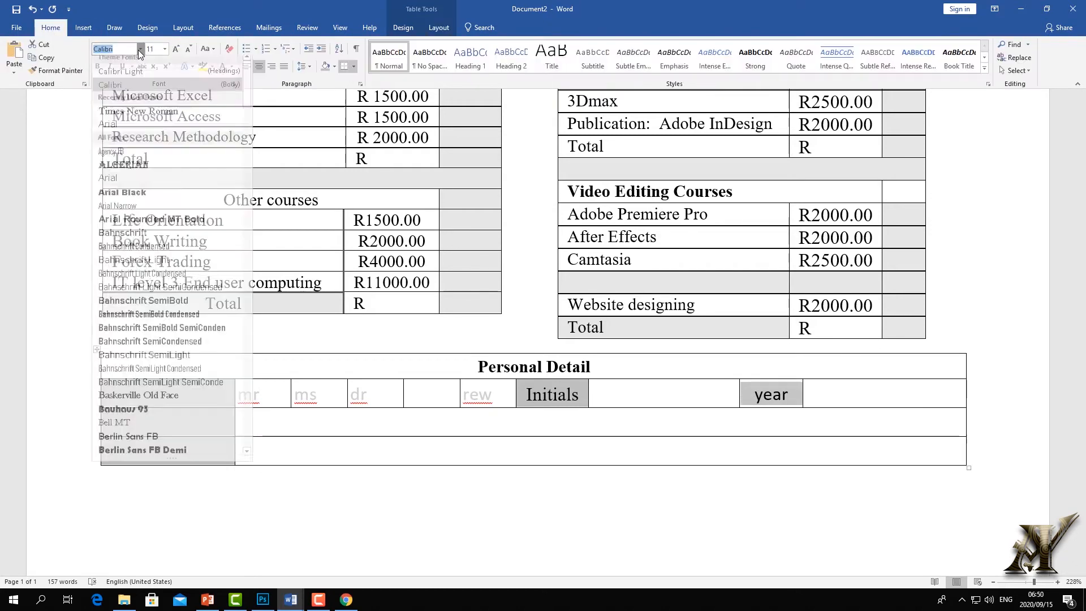
{"action": "left_click", "coordinate": [136, 110]}
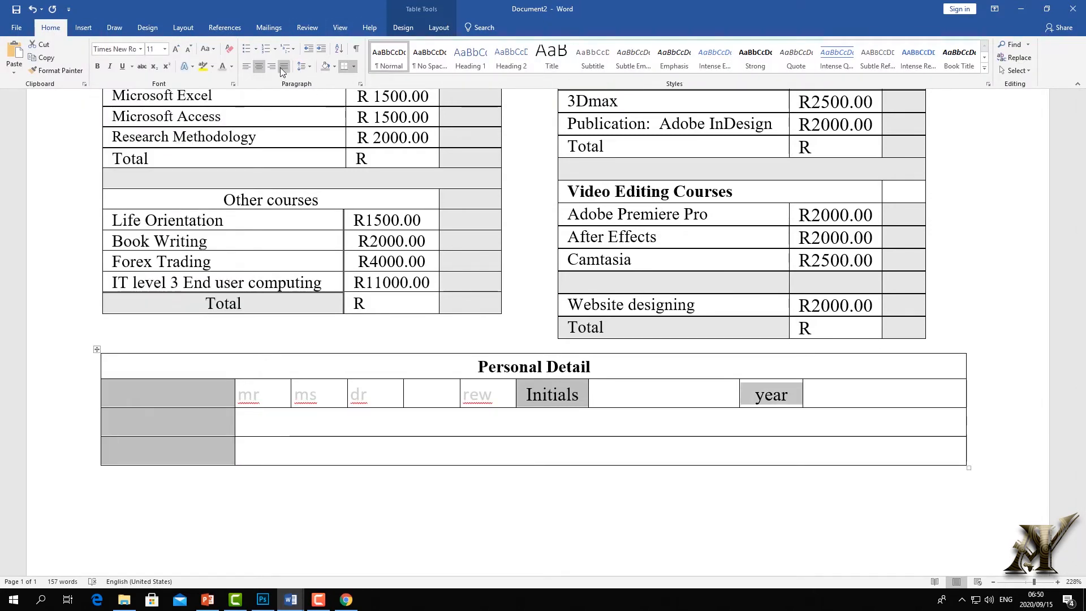
{"action": "left_click", "coordinate": [439, 27]}
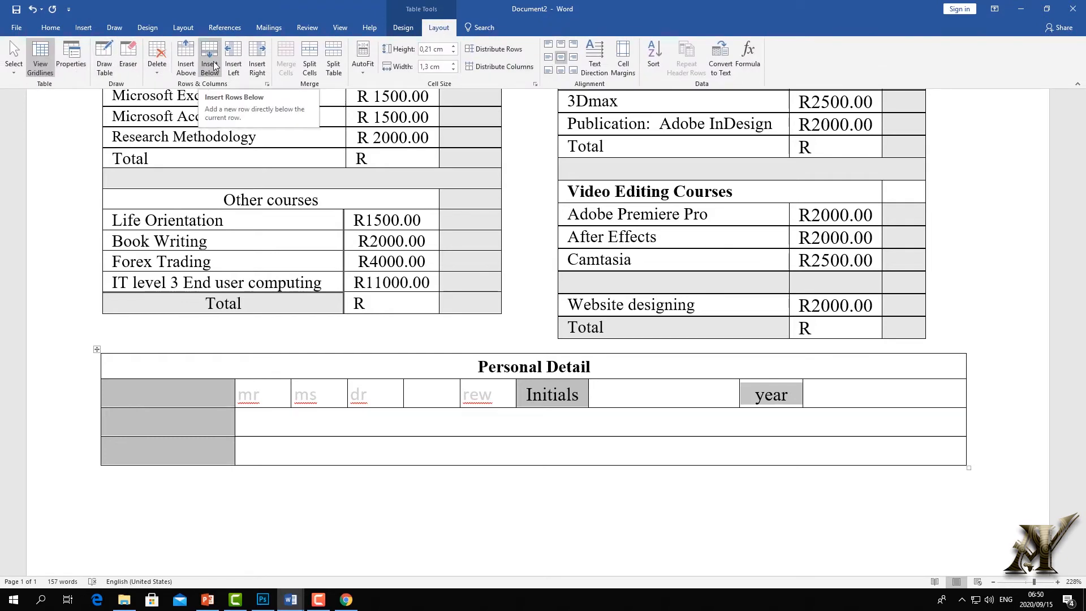
Shade the "year" cell grey to match the "Initials" cell
{"action": "left_click", "coordinate": [54, 28]}
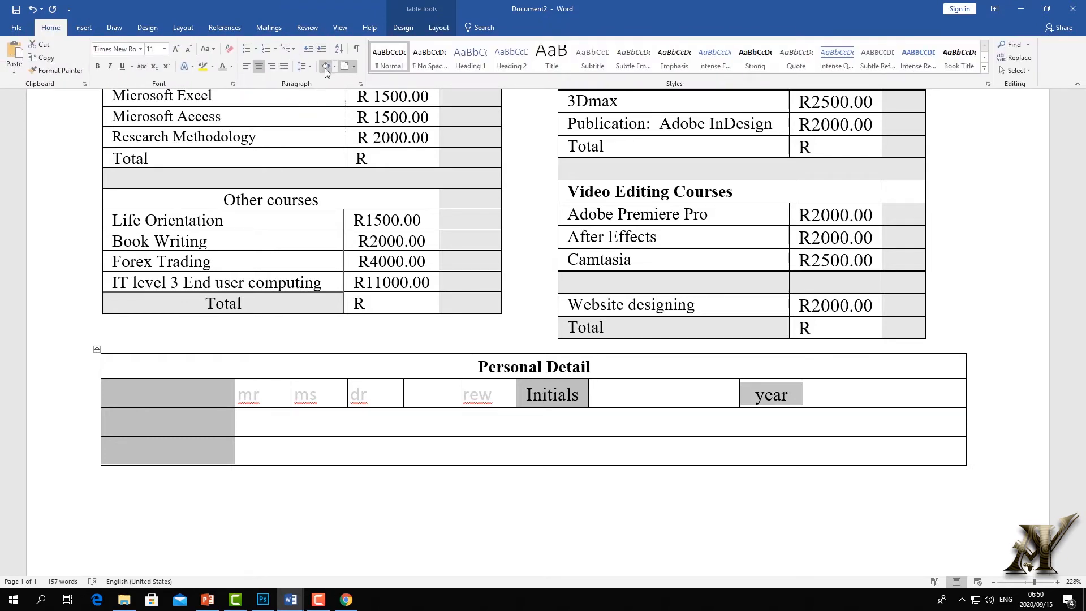
{"action": "left_click", "coordinate": [679, 395]}
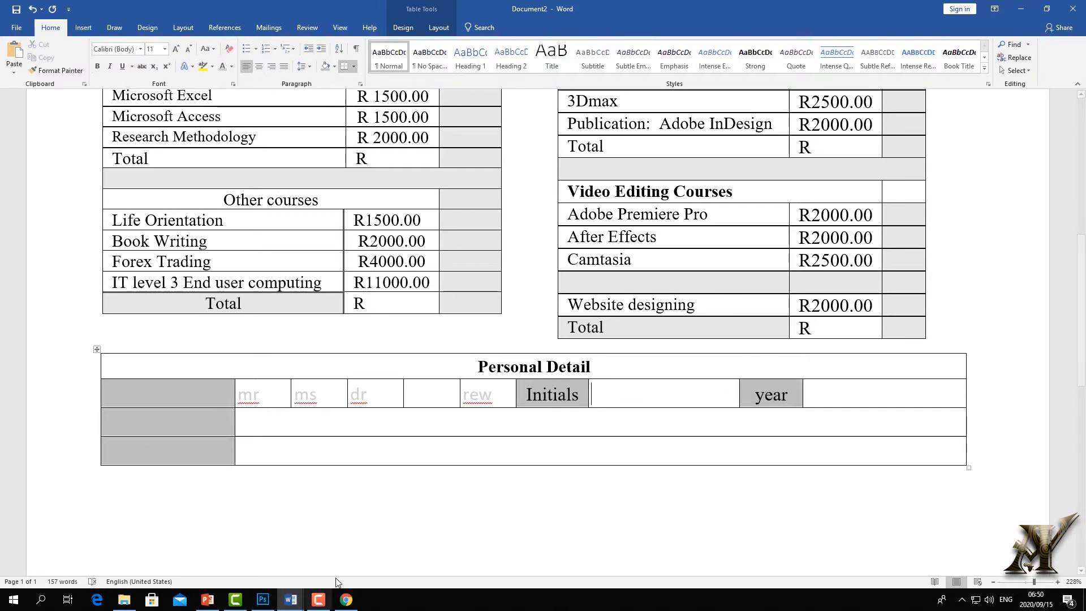
Check the reference form's title row and split the blank cell between "Initials" and "year" into four columns
{"action": "left_click", "coordinate": [291, 599]}
{"action": "mouse_move", "coordinate": [233, 552]}
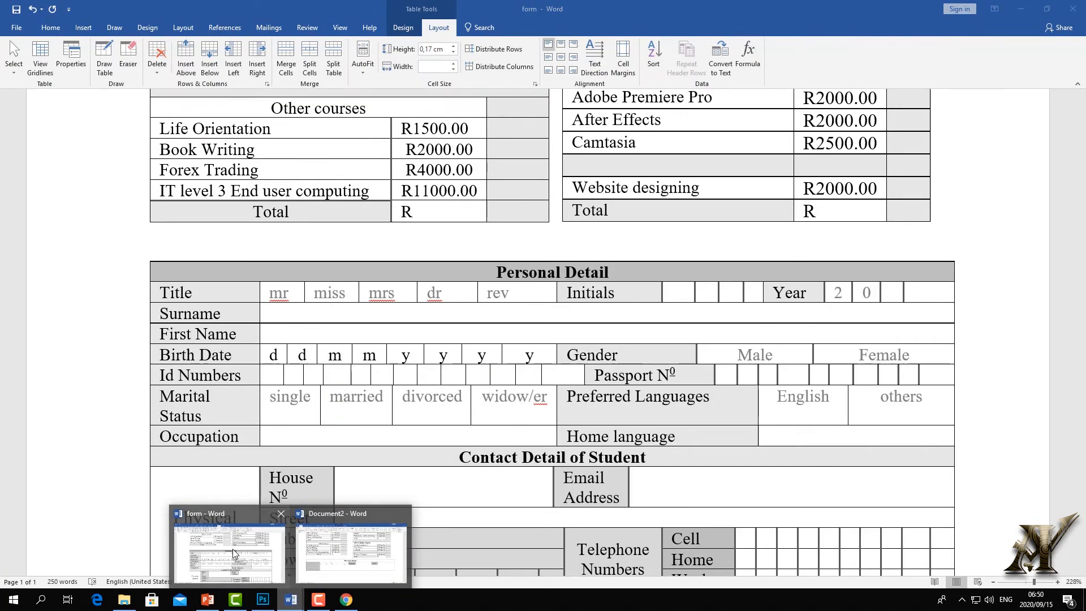
{"action": "left_click", "coordinate": [233, 548]}
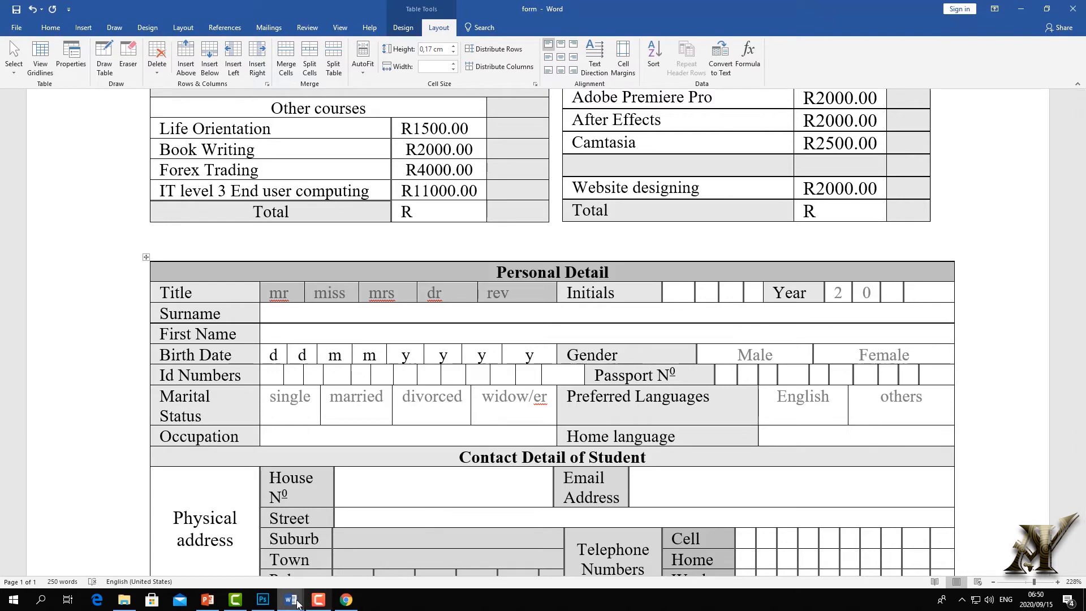
{"action": "mouse_move", "coordinate": [294, 600]}
{"action": "left_click", "coordinate": [357, 574]}
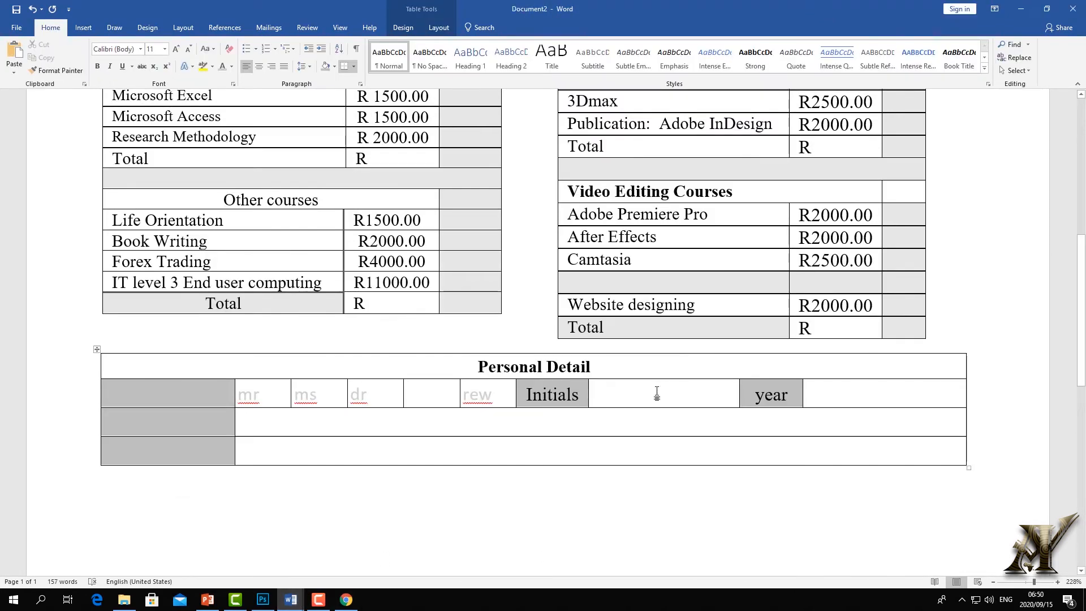
{"action": "left_click", "coordinate": [688, 389]}
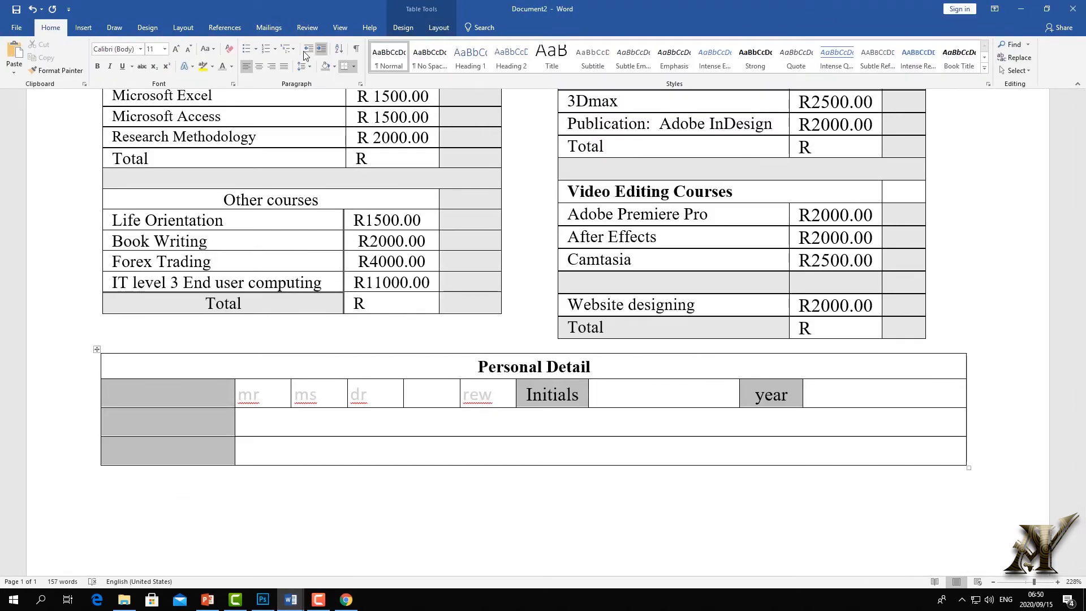
{"action": "left_click", "coordinate": [439, 27]}
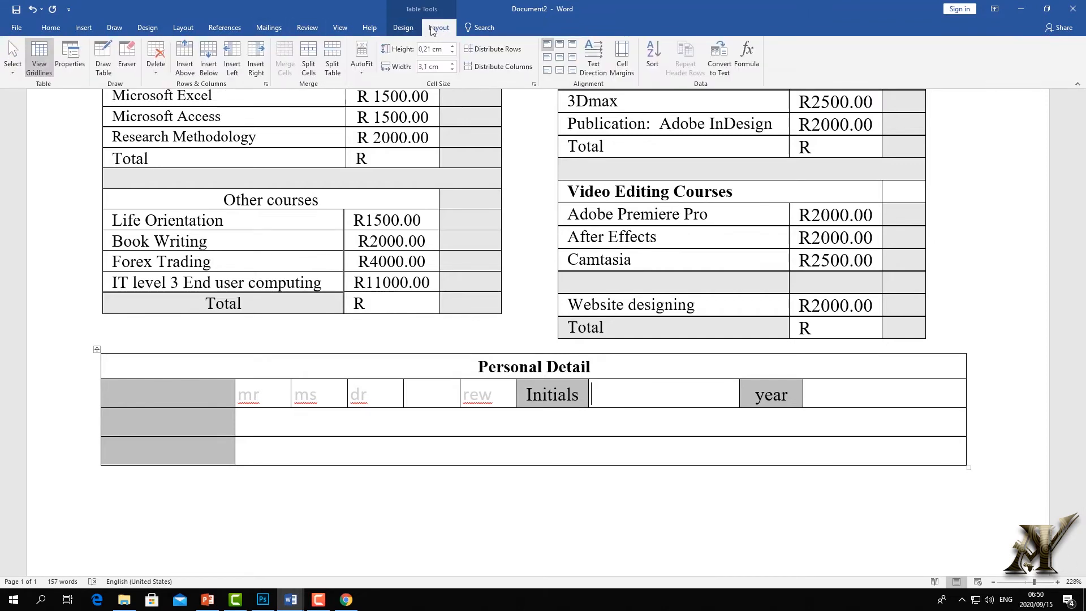
{"action": "left_click", "coordinate": [315, 65]}
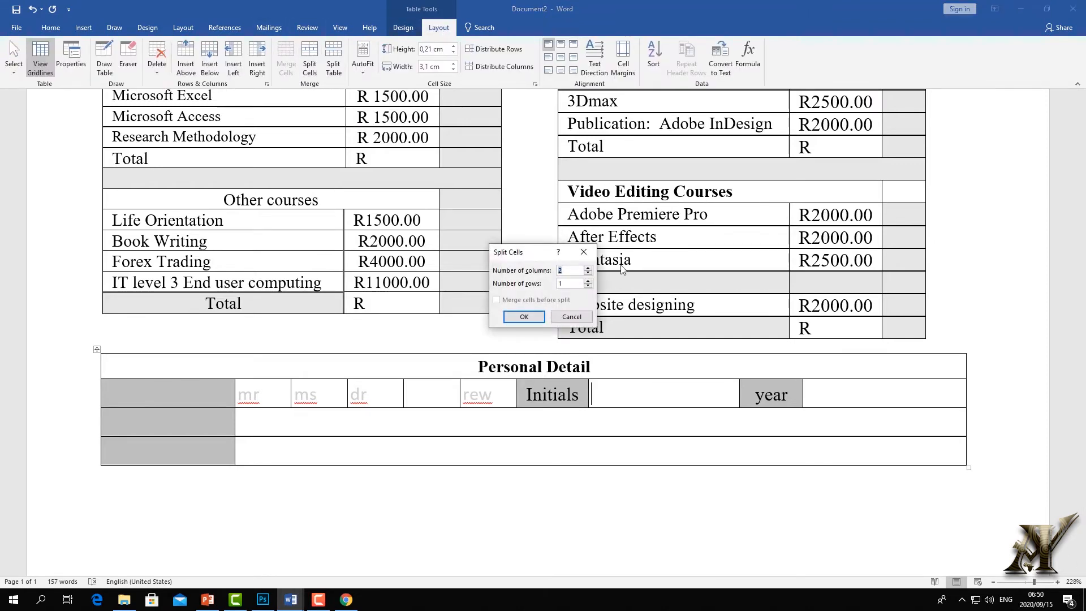
{"action": "left_click", "coordinate": [523, 317]}
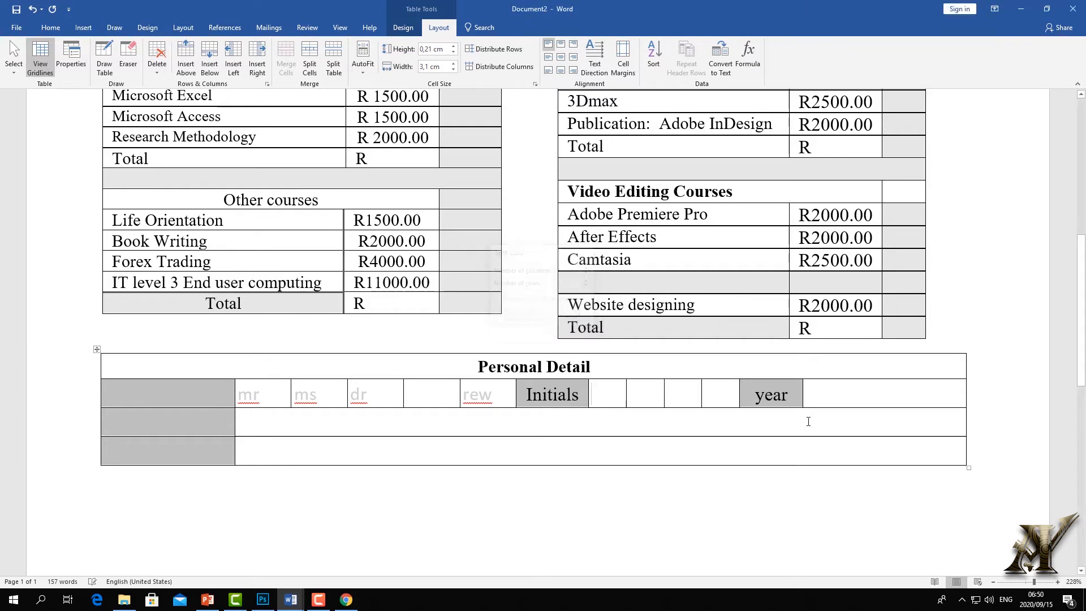
Split the blank cell after "year" into four columns
{"action": "left_click", "coordinate": [840, 403]}
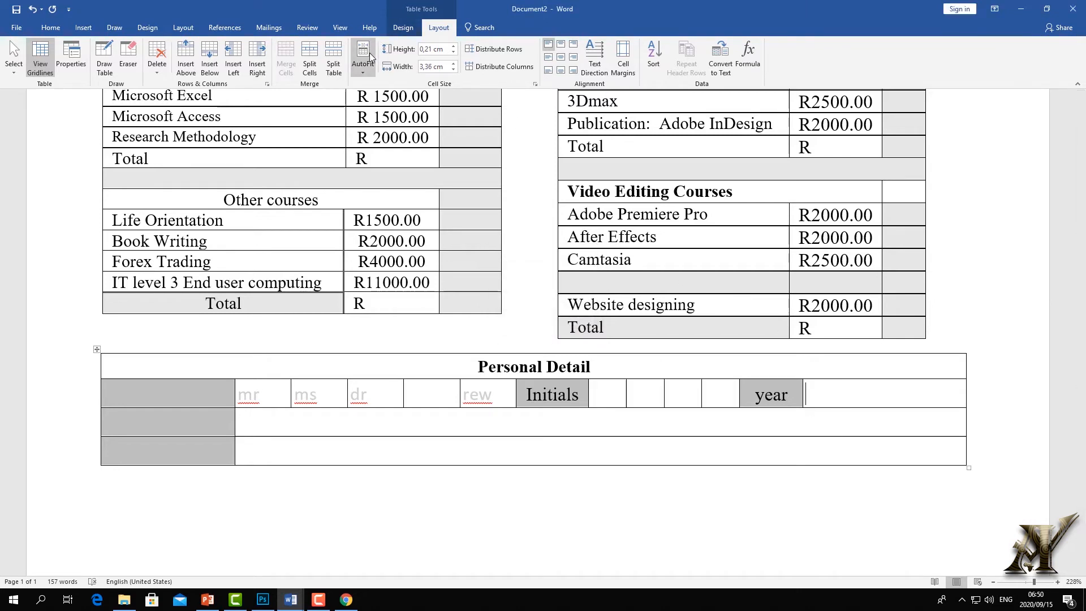
{"action": "left_click", "coordinate": [310, 57]}
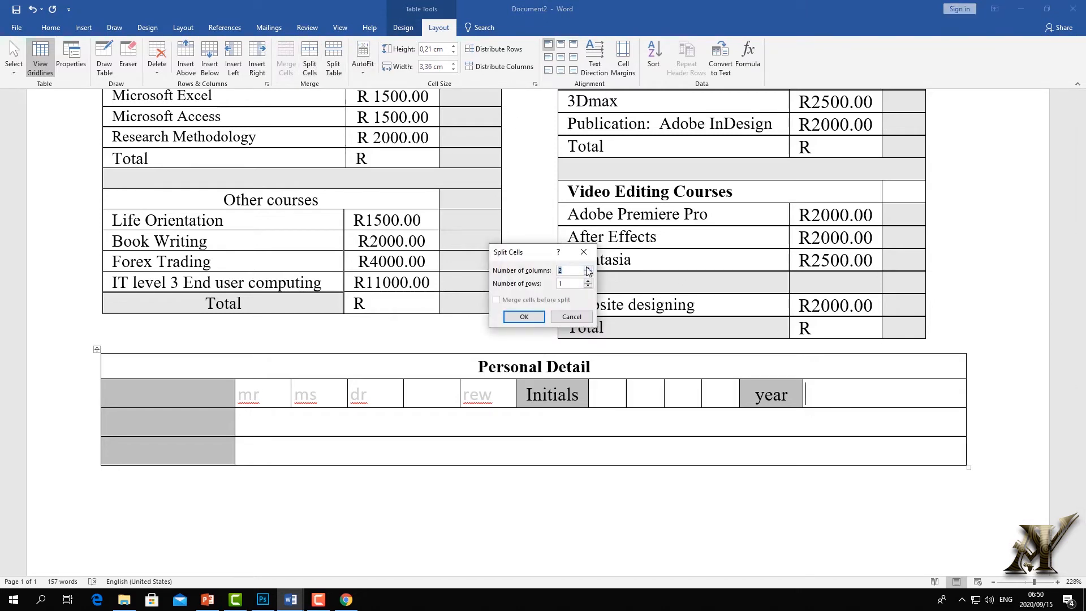
{"action": "left_click", "coordinate": [513, 318]}
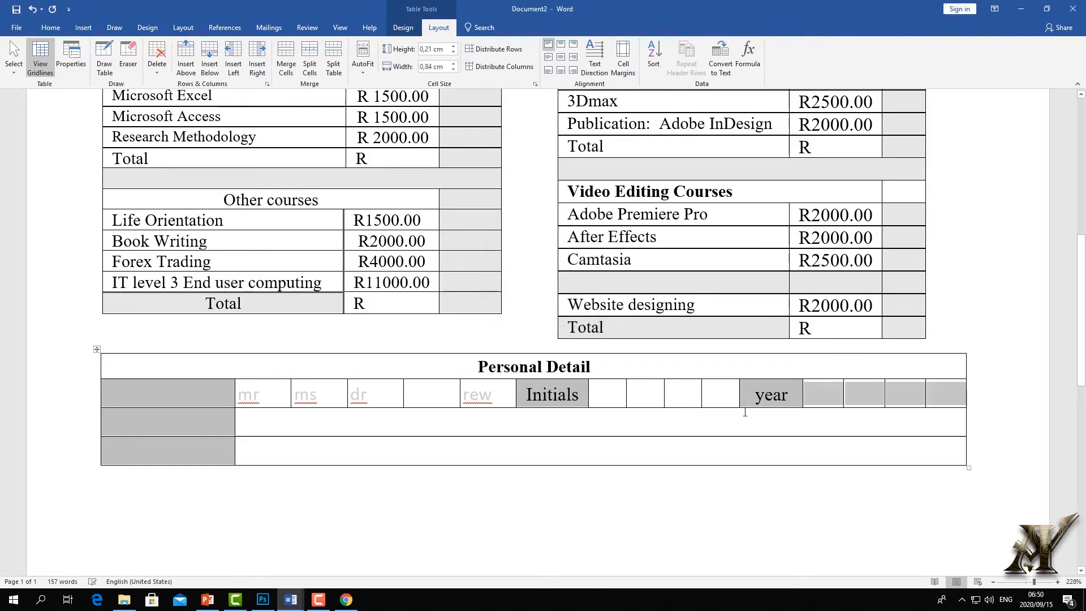
Enter "2" and "0" in the first two cells after "year" and centre them in their cells
{"action": "left_click", "coordinate": [829, 397]}
{"action": "type", "text": "20"}
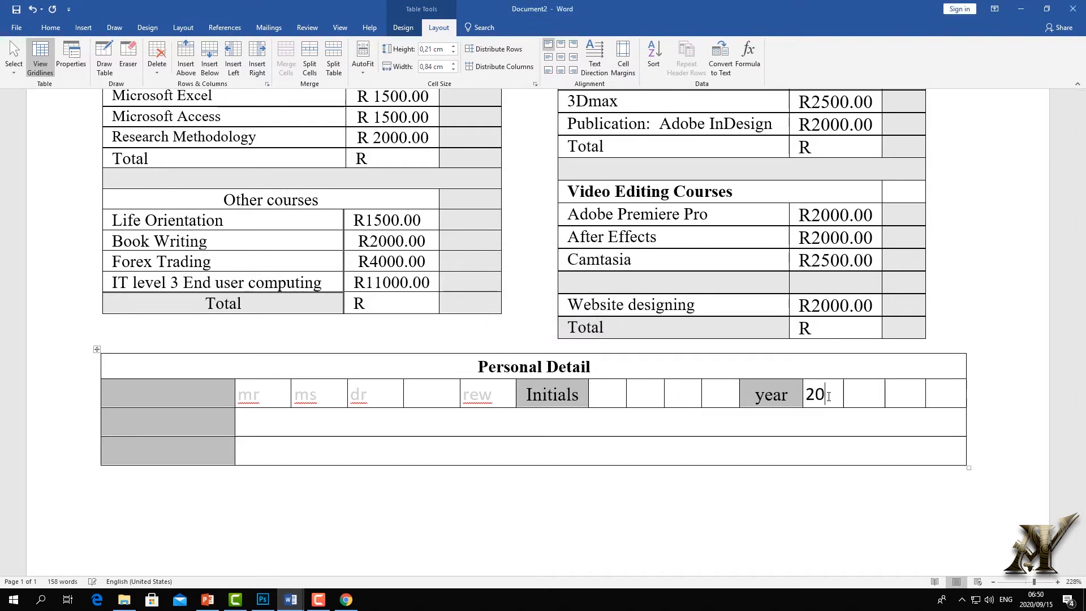
{"action": "key", "text": "BackSpace"}
{"action": "type", "text": "0"}
{"action": "left_click_drag", "start_coordinate": [892, 401], "coordinate": [822, 390]}
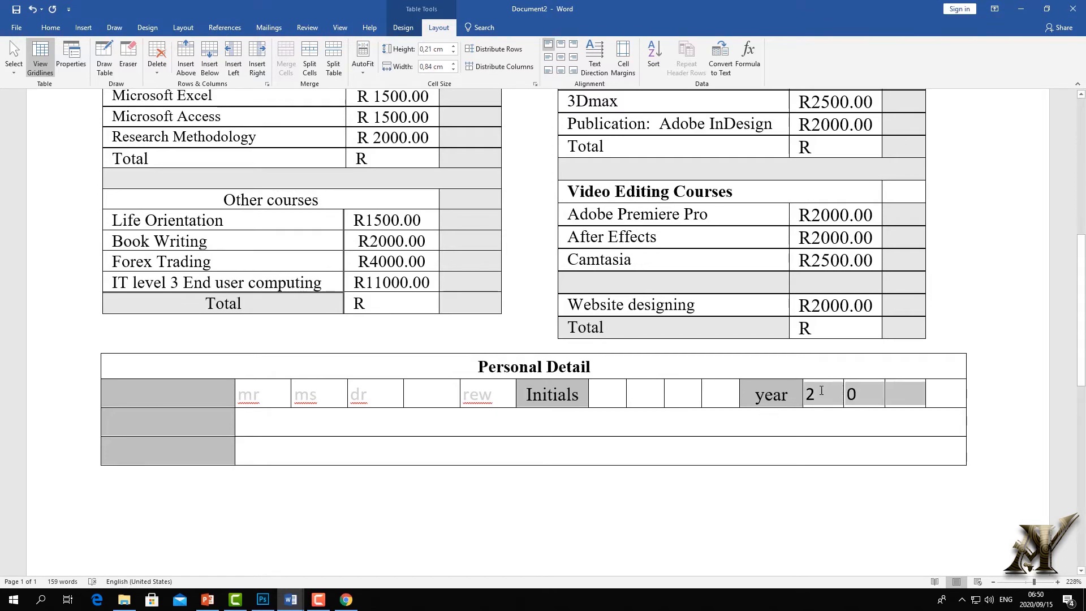
{"action": "left_click", "coordinate": [560, 57]}
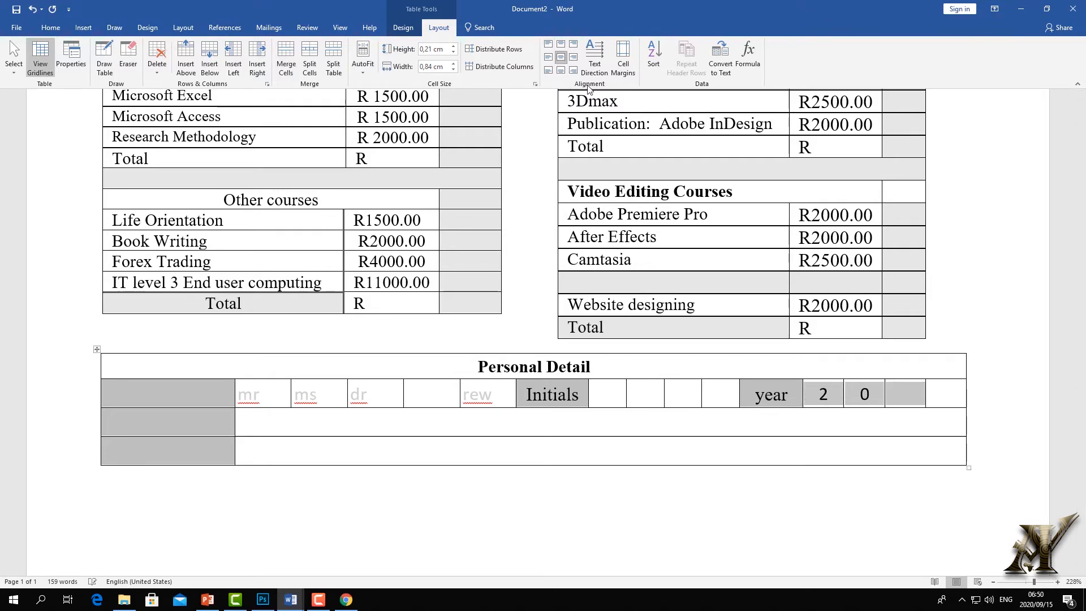
Enter "Title" as the label in the grey cell at the start of the title options row
{"action": "scroll", "coordinate": [700, 392], "scroll_direction": "down", "scroll_amount": 3}
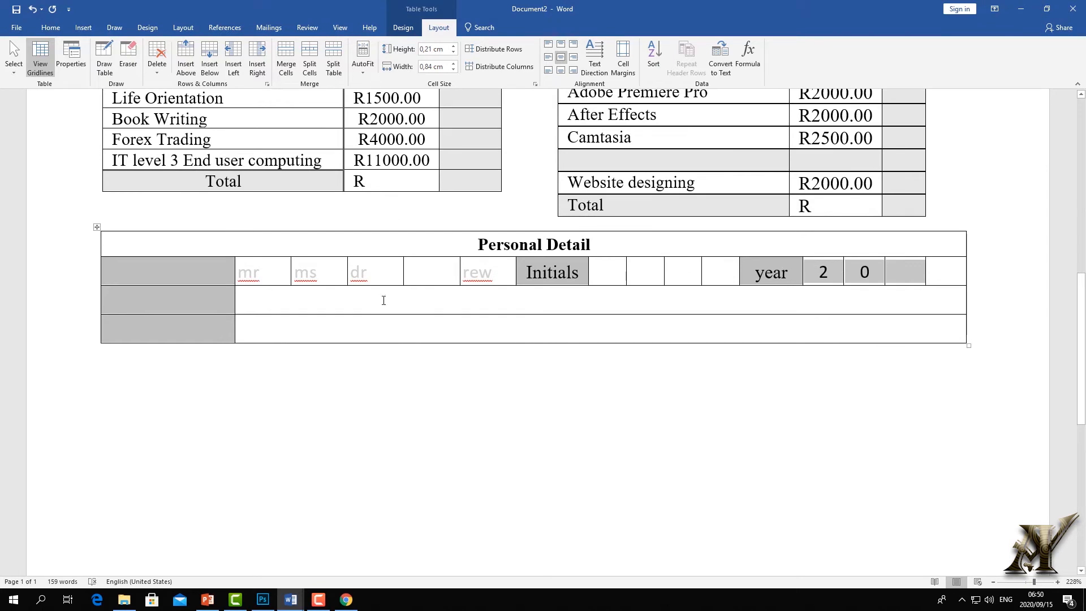
{"action": "left_click", "coordinate": [376, 304]}
{"action": "type", "text": "Title"}
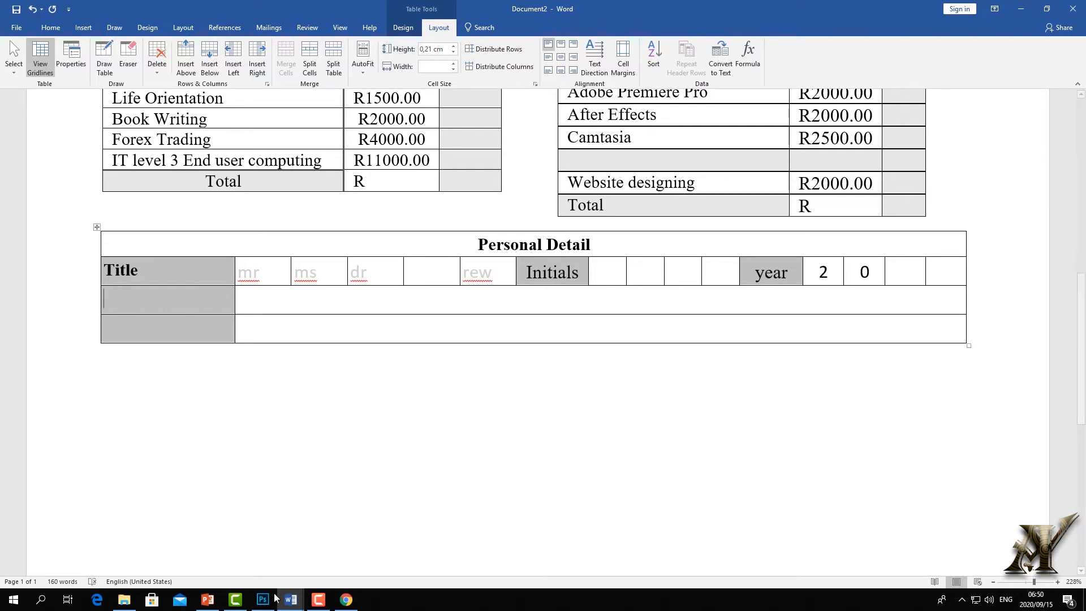
Check the Personal Detail rows in the reference form and insert a row next to the new table's last row
{"action": "left_click", "coordinate": [291, 600]}
{"action": "left_click", "coordinate": [229, 551]}
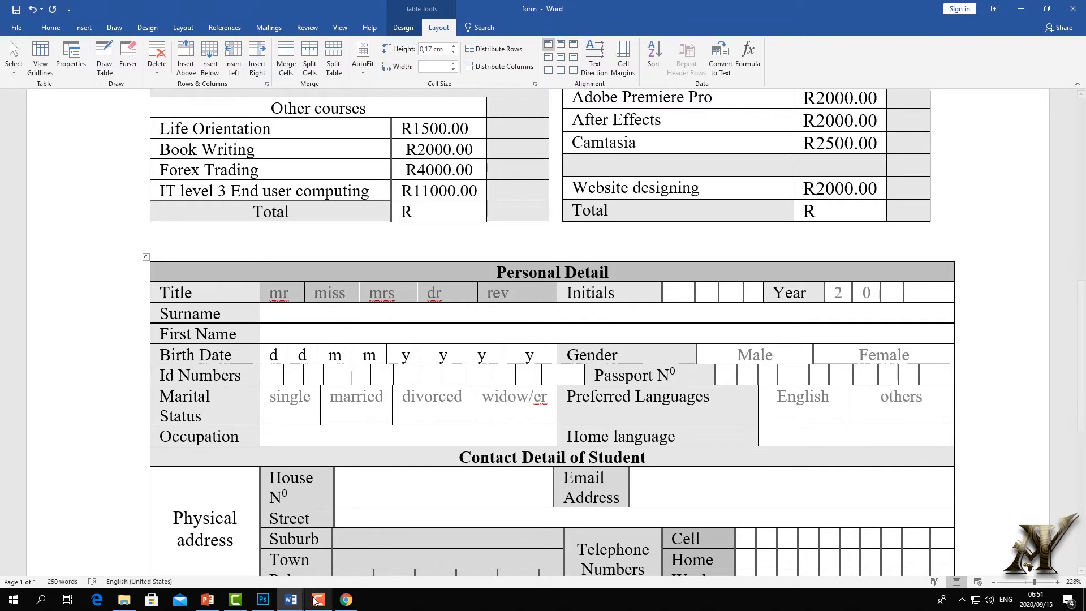
{"action": "left_click", "coordinate": [292, 598]}
{"action": "left_click", "coordinate": [342, 551]}
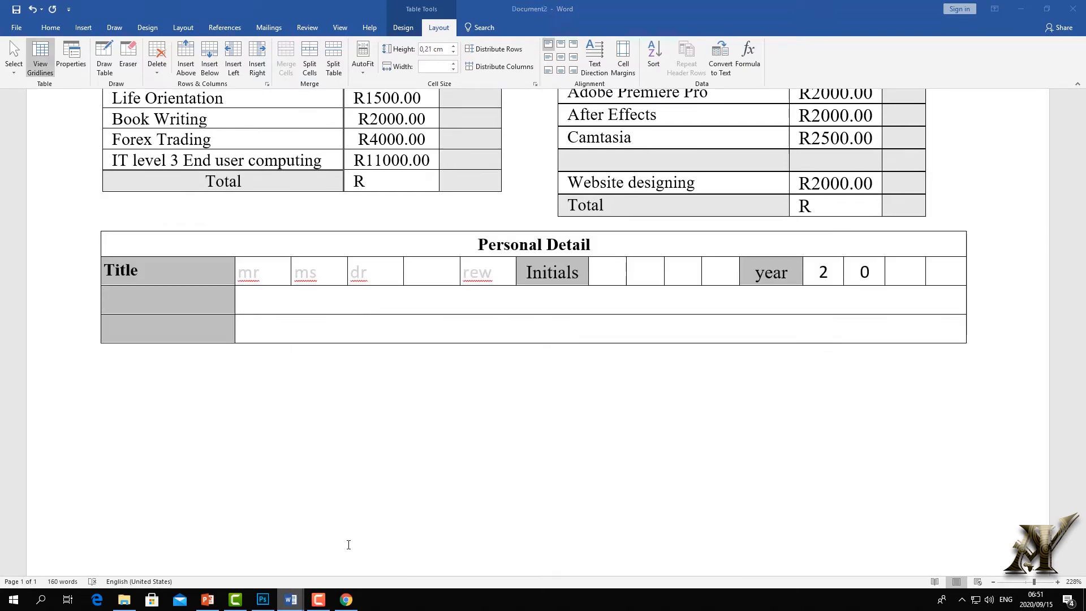
{"action": "left_click_drag", "start_coordinate": [107, 333], "coordinate": [396, 331]}
{"action": "left_click", "coordinate": [192, 57]}
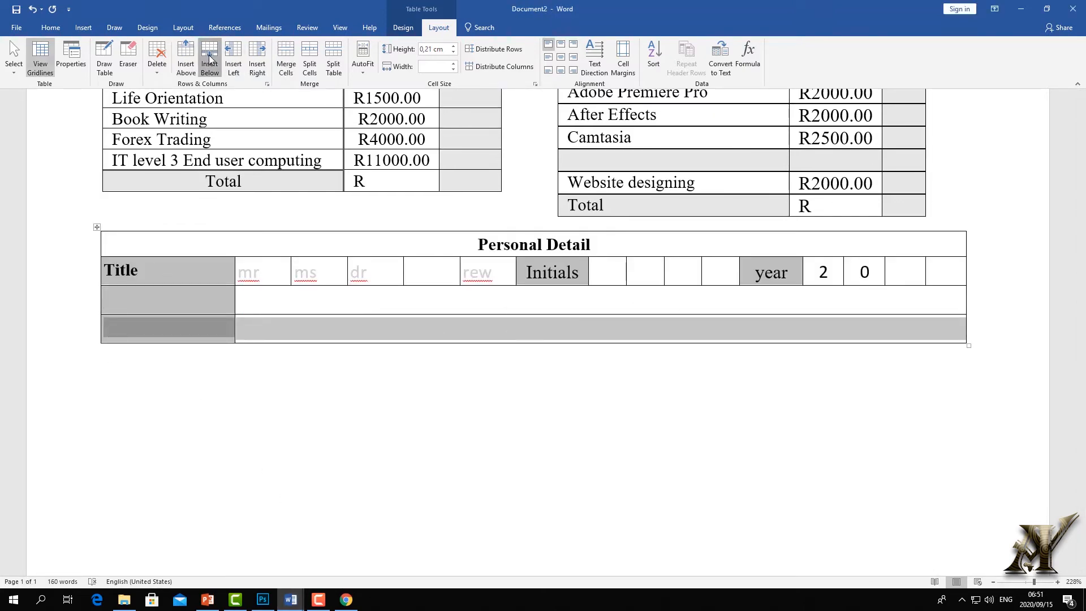
Enter the labels "Name" and "Surname" in the two grey cells below "Title"
{"action": "left_click", "coordinate": [171, 300]}
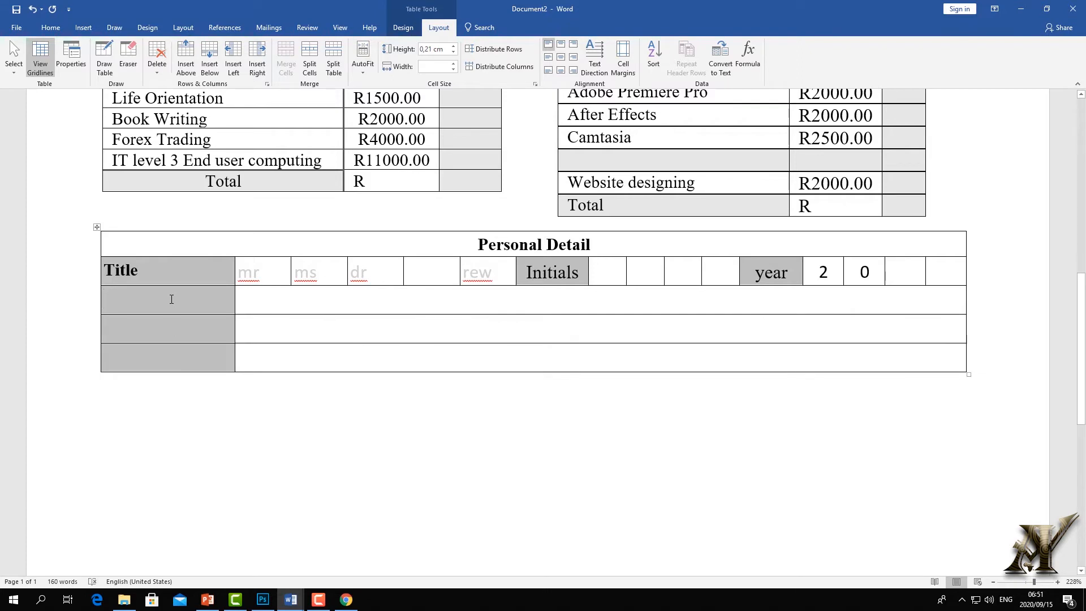
{"action": "type", "text": "Name"}
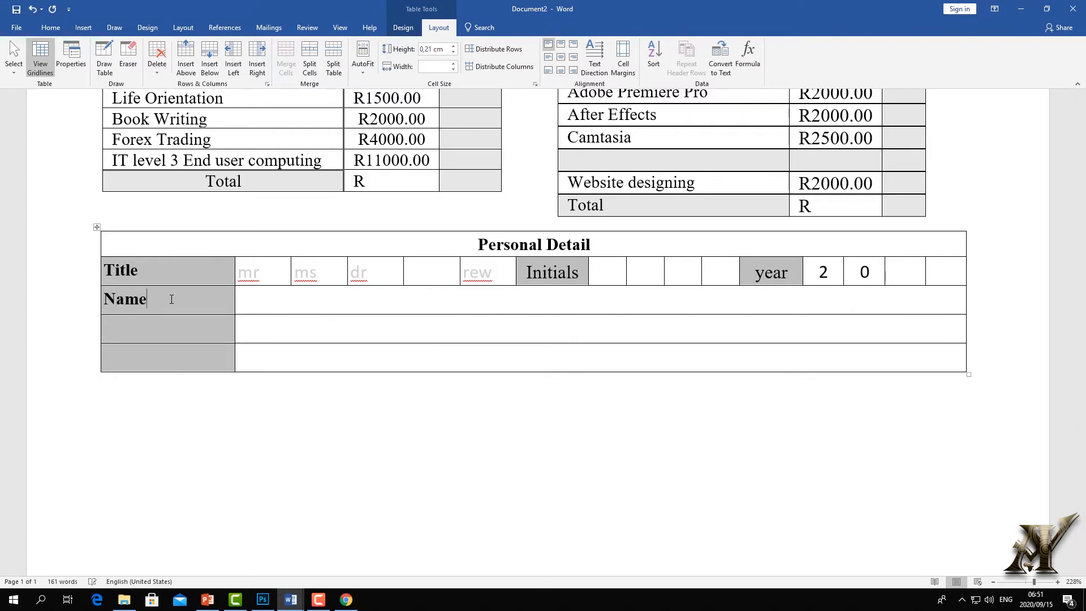
{"action": "left_click", "coordinate": [152, 329]}
{"action": "type", "text": "Surnamwe"}
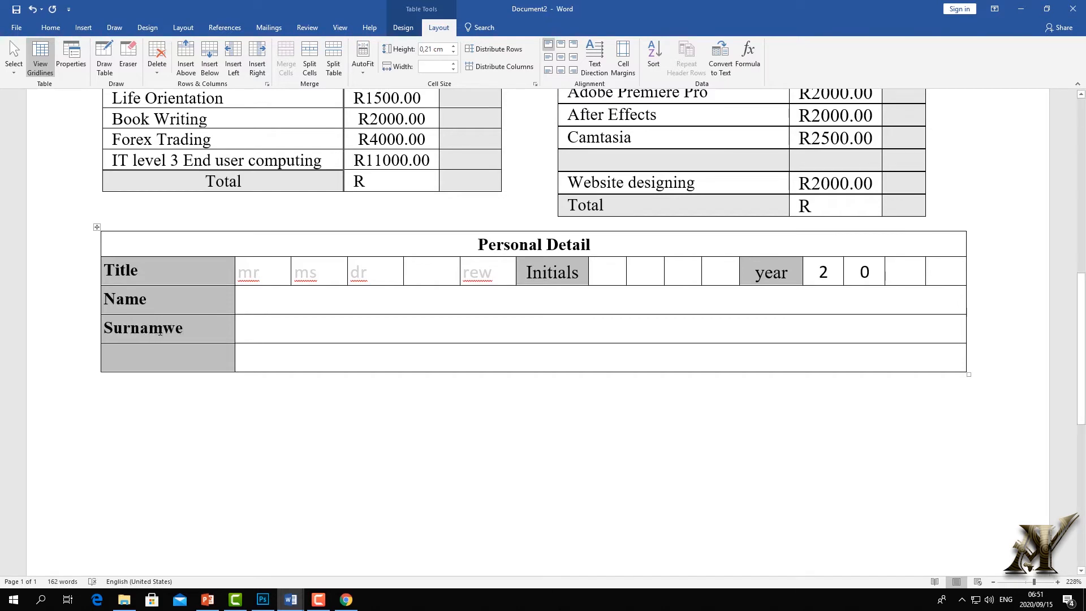
{"action": "key", "text": "BackSpace"}
{"action": "key", "text": "BackSpace"}
{"action": "key", "text": "BackSpace"}
{"action": "type", "text": "med"}
{"action": "key", "text": "BackSpace"}
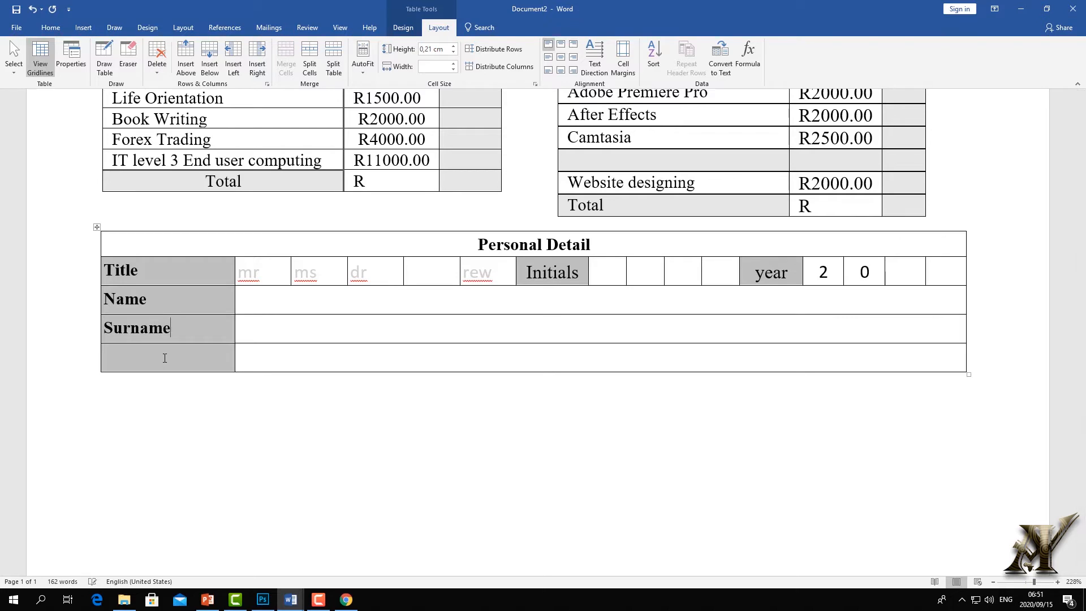
Add another row at the end of the Personal Detail table and enter "Date of birth" in the grey cell below "Surname"
{"action": "left_click", "coordinate": [232, 378]}
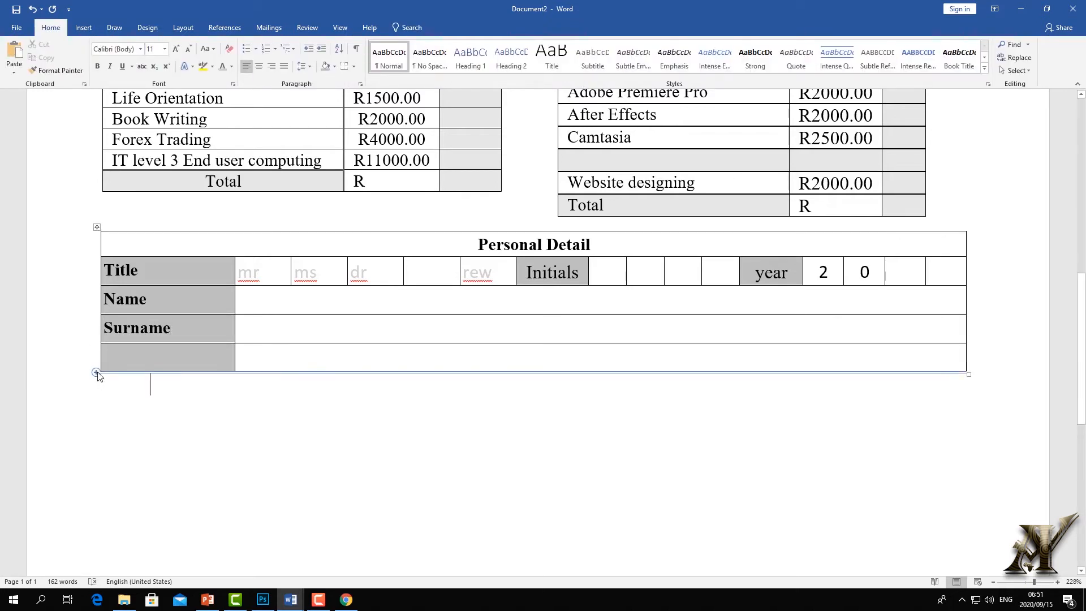
{"action": "left_click", "coordinate": [96, 372]}
{"action": "left_click", "coordinate": [144, 366]}
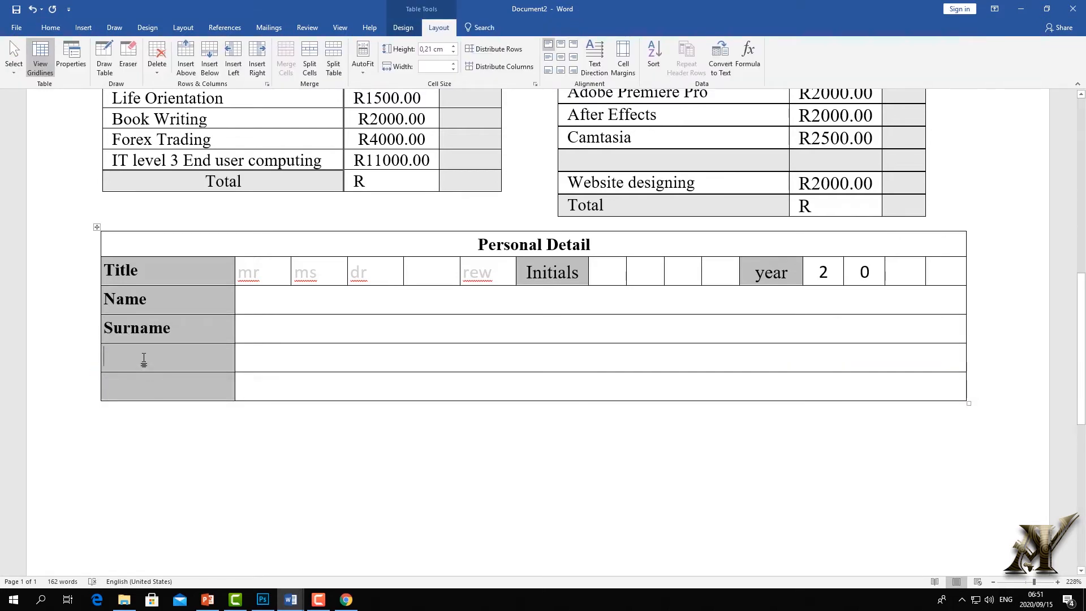
{"action": "type", "text": "Da"}
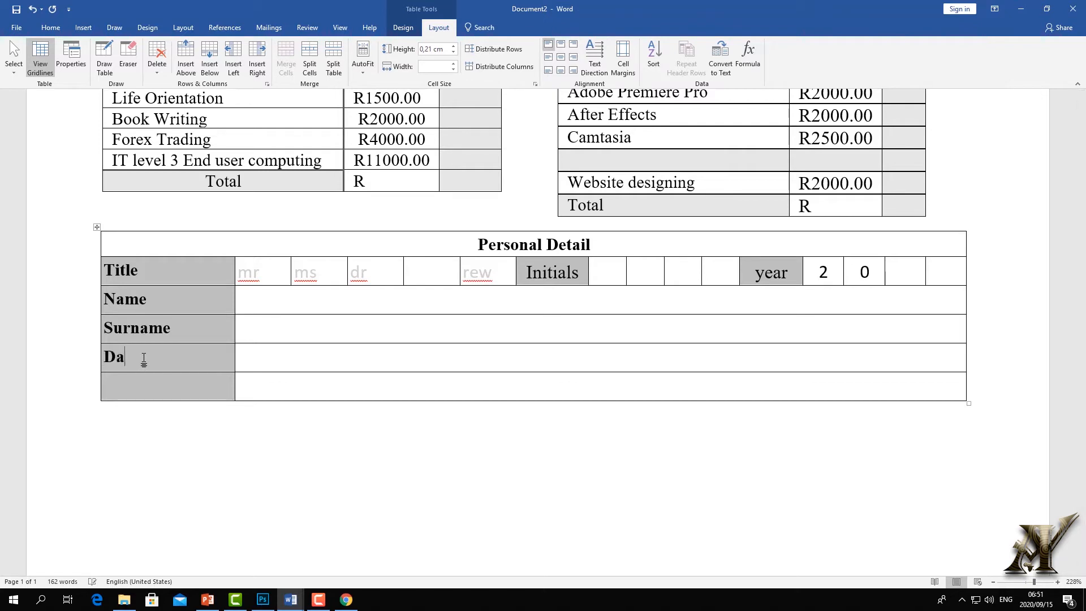
{"action": "type", "text": "te of birth"}
{"action": "key", "text": "Tab"}
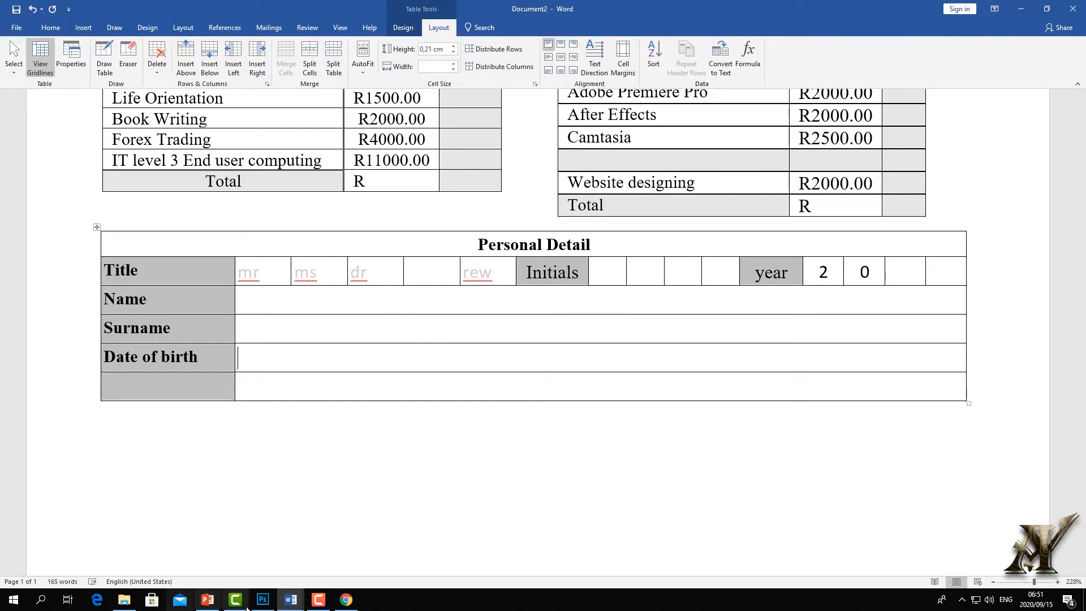
Consult the reference form and draw two vertical borders that divide the blank "Date of birth" cell into three
{"action": "left_click", "coordinate": [126, 604]}
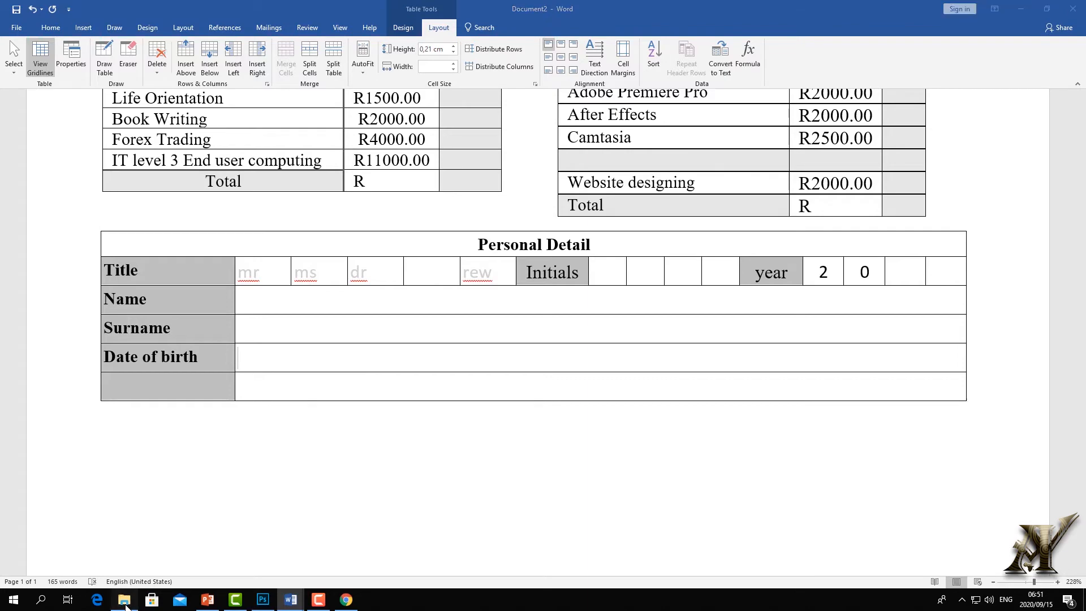
{"action": "left_click", "coordinate": [126, 605]}
{"action": "left_click", "coordinate": [292, 602]}
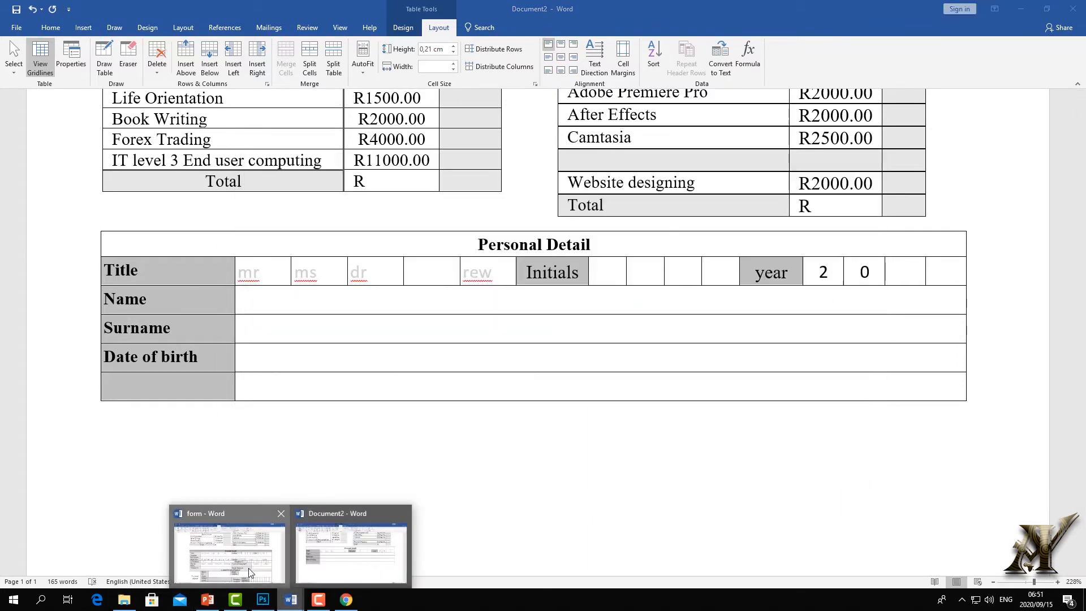
{"action": "left_click", "coordinate": [249, 571]}
{"action": "scroll", "coordinate": [551, 244], "scroll_direction": "down", "scroll_amount": 5}
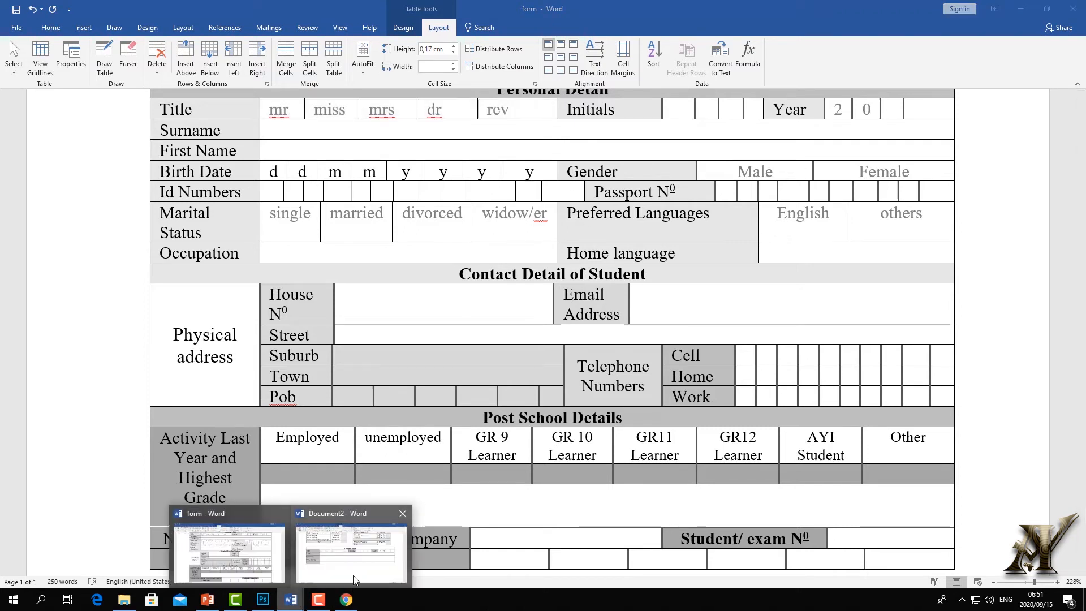
{"action": "left_click", "coordinate": [356, 549]}
{"action": "left_click", "coordinate": [104, 59]}
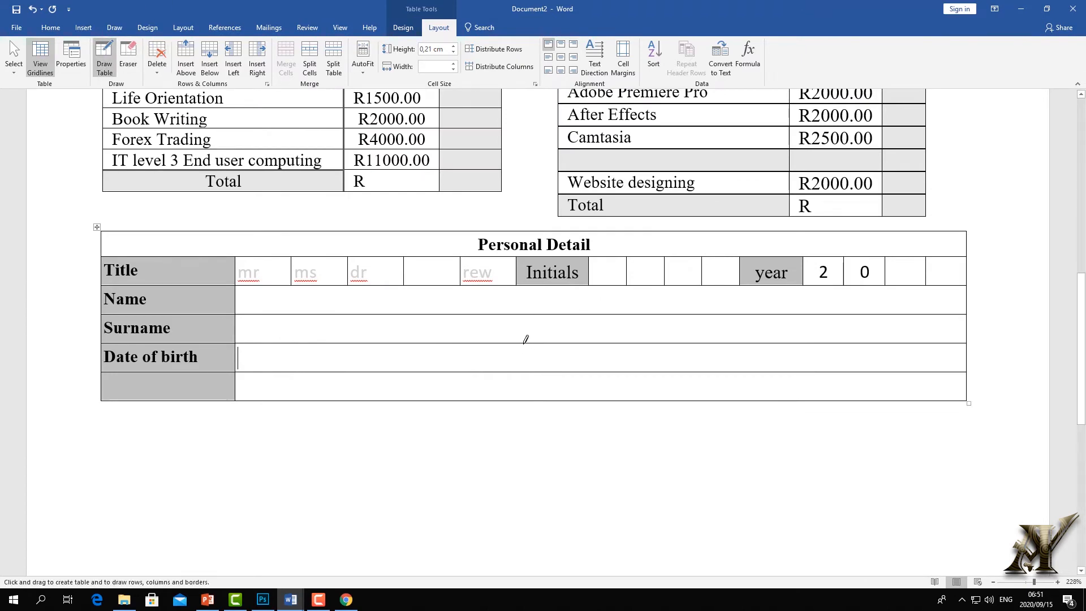
{"action": "left_click_drag", "start_coordinate": [520, 343], "coordinate": [530, 370]}
{"action": "left_click_drag", "start_coordinate": [619, 340], "coordinate": [620, 370]}
{"action": "left_click", "coordinate": [104, 59]}
Shade the narrow middle cell of the "Date of birth" row grey
{"action": "left_click", "coordinate": [555, 350]}
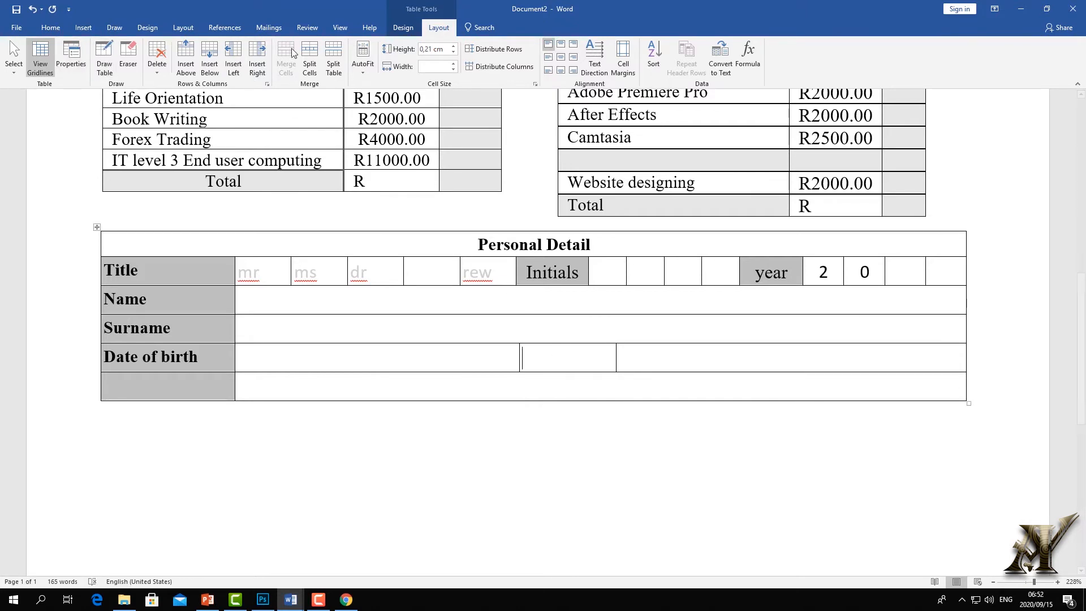
{"action": "left_click", "coordinate": [51, 27]}
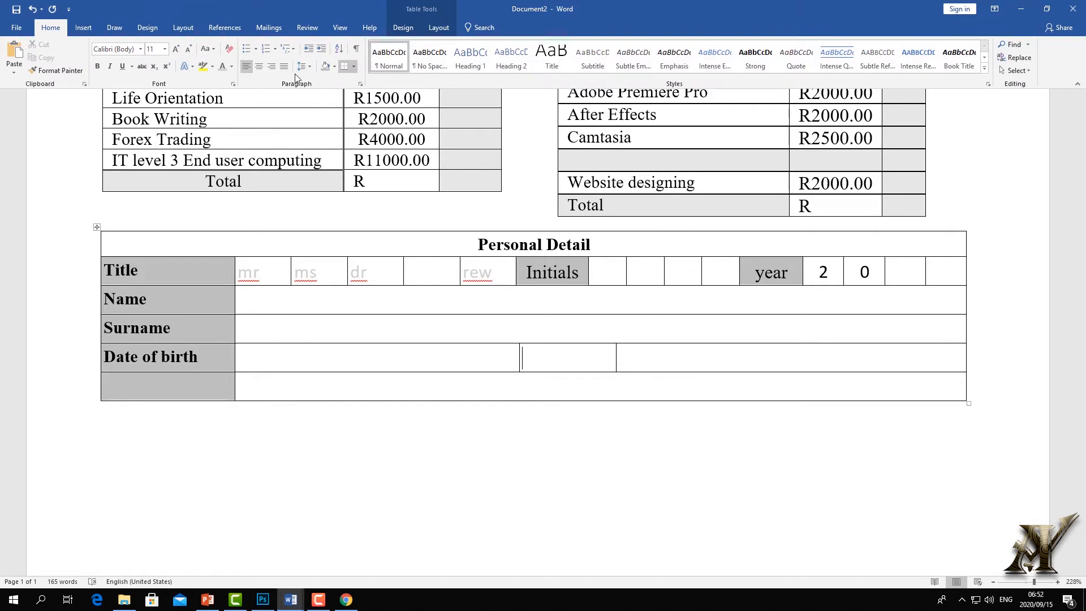
{"action": "left_click", "coordinate": [328, 69]}
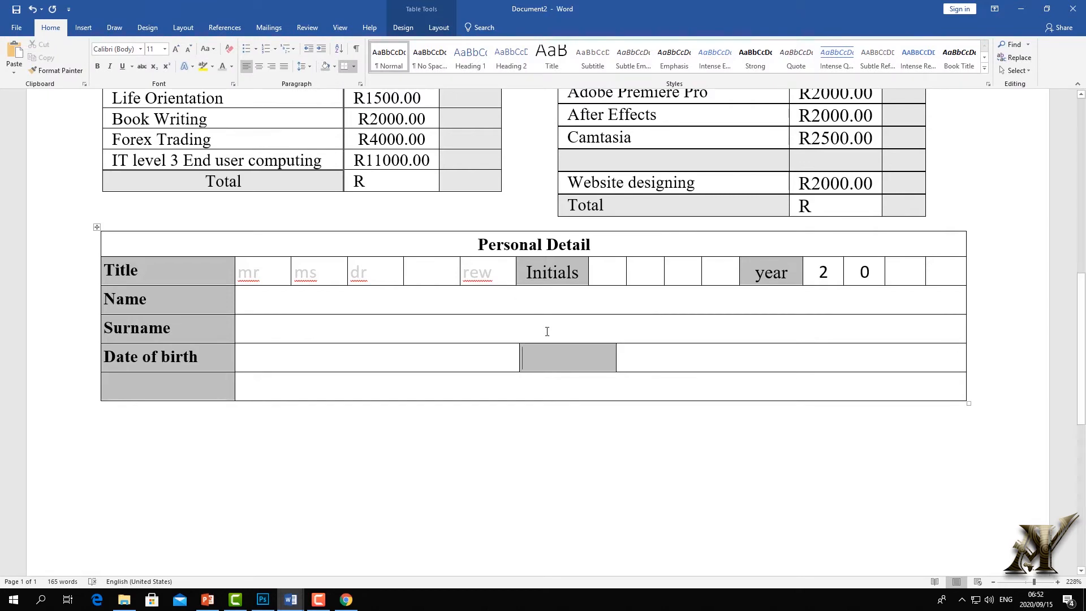
Enter "Gender" in the grey middle cell of the "Date of birth" row and centre it within the cell
{"action": "type", "text": "gender"}
{"action": "key", "text": "BackSpace"}
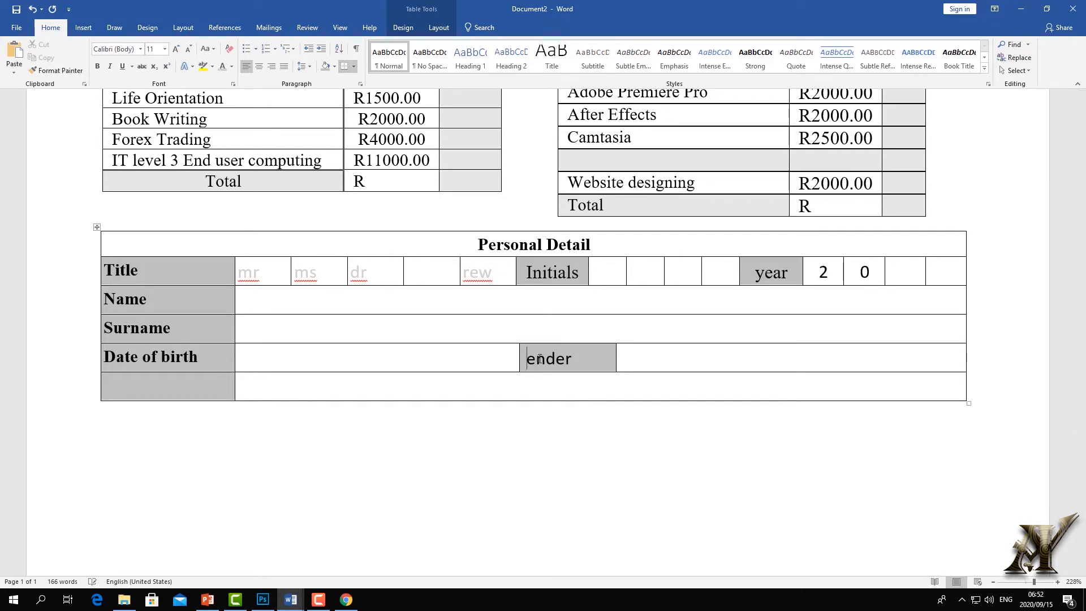
{"action": "type", "text": "G"}
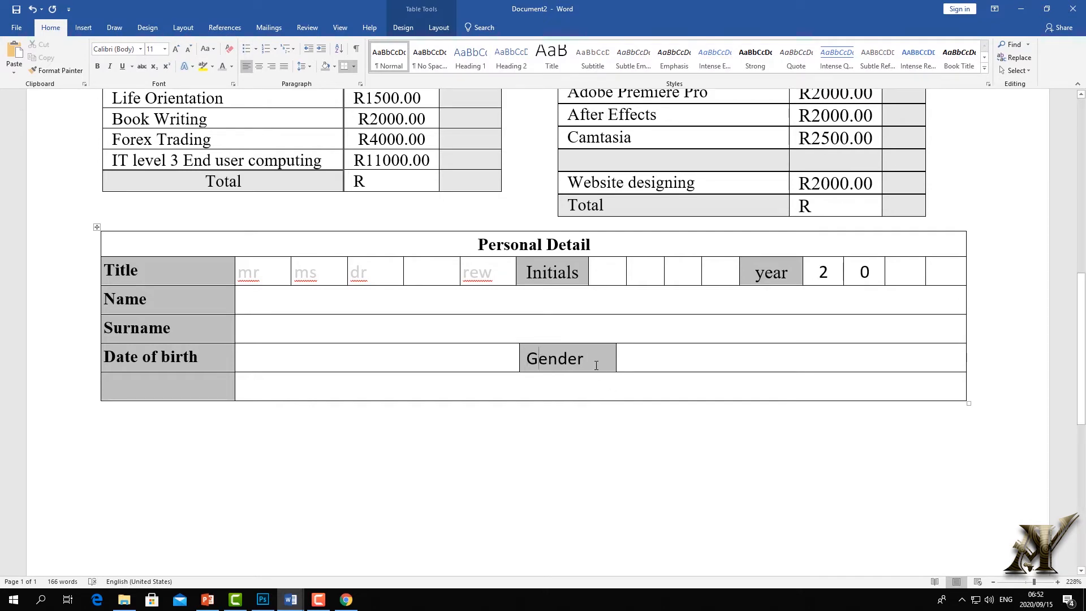
{"action": "left_click_drag", "start_coordinate": [596, 359], "coordinate": [516, 356]}
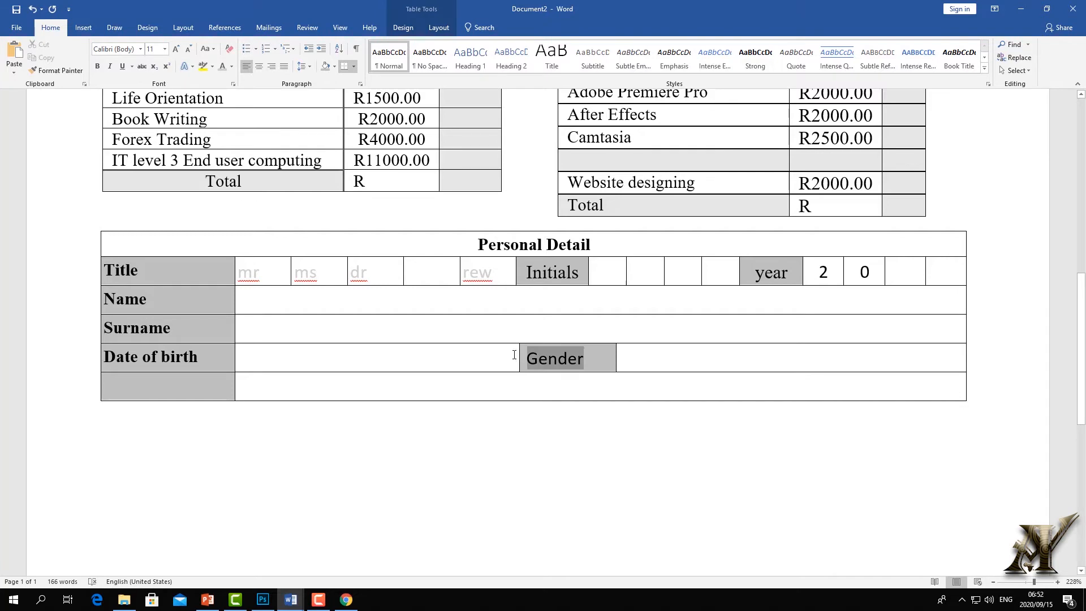
{"action": "left_click", "coordinate": [438, 28]}
{"action": "left_click", "coordinate": [563, 58]}
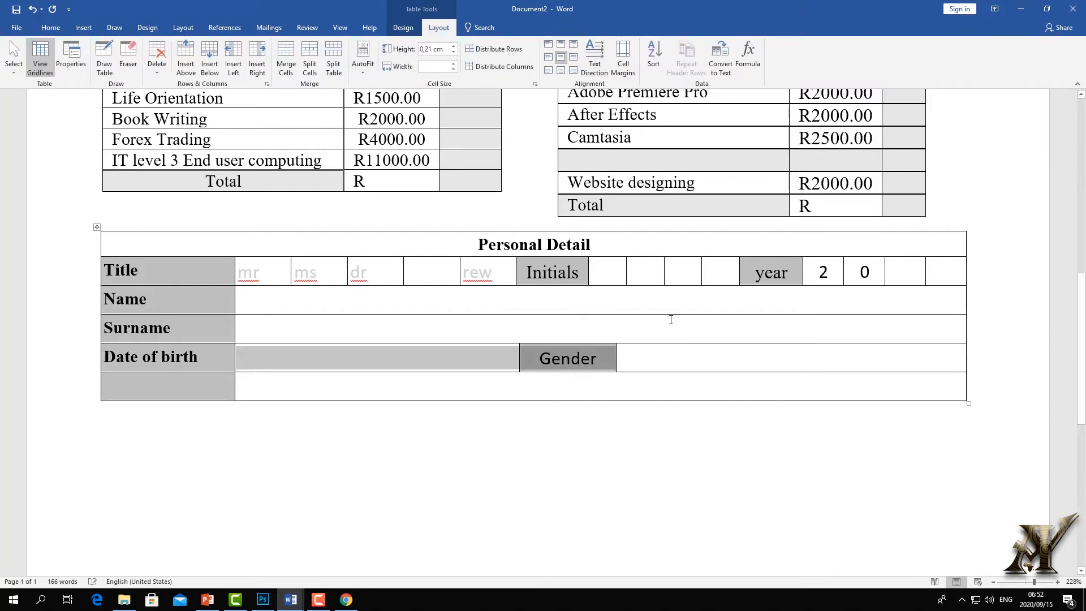
{"action": "left_click", "coordinate": [669, 319]}
Split the blank cell between "Date of birth" and "Gender" into eight columns and one row
{"action": "left_click", "coordinate": [251, 358]}
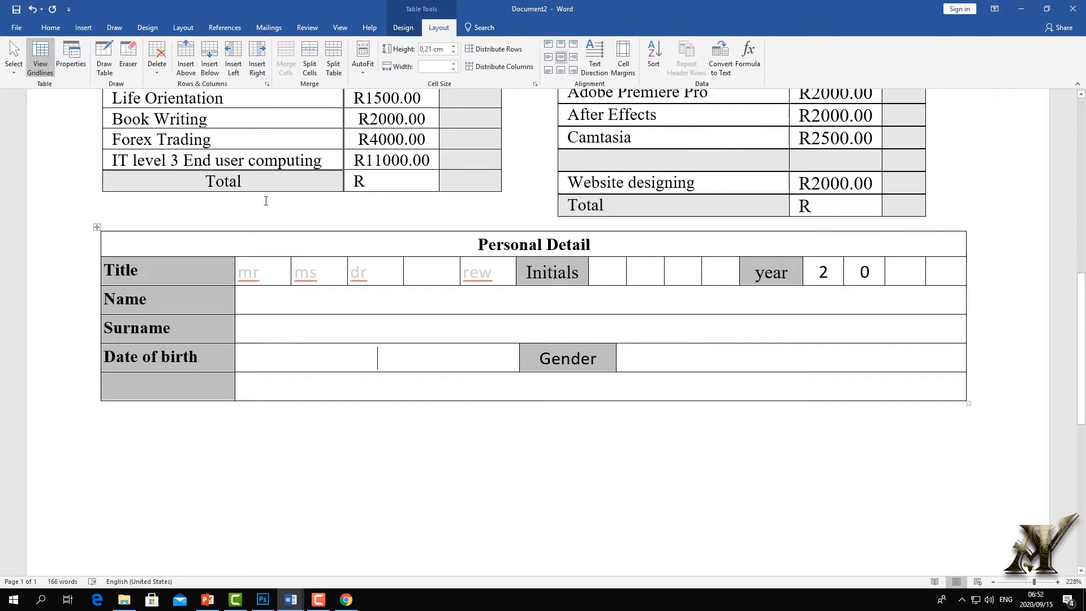
{"action": "left_click", "coordinate": [310, 59]}
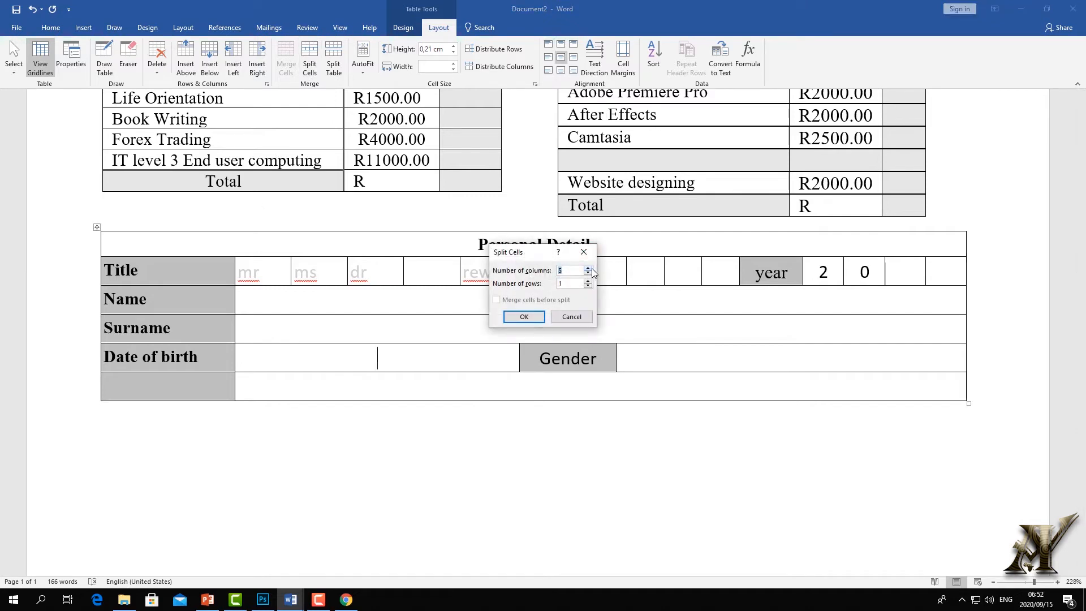
{"action": "left_click", "coordinate": [537, 319]}
Split the blank cell after "Gender" into two columns and enter "male" and "female" in them
{"action": "left_click", "coordinate": [736, 362]}
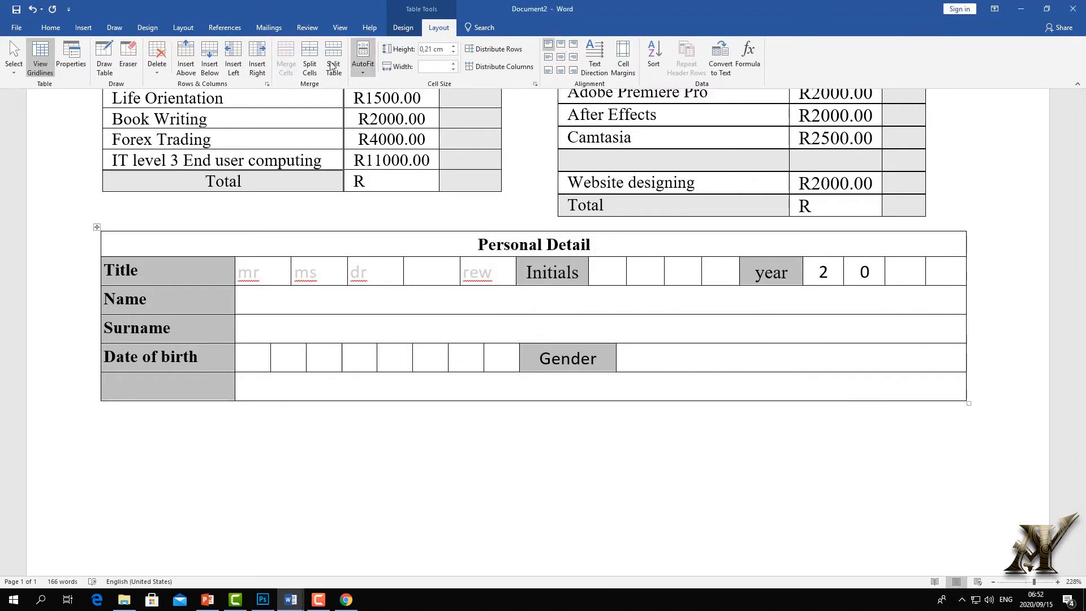
{"action": "left_click", "coordinate": [309, 58]}
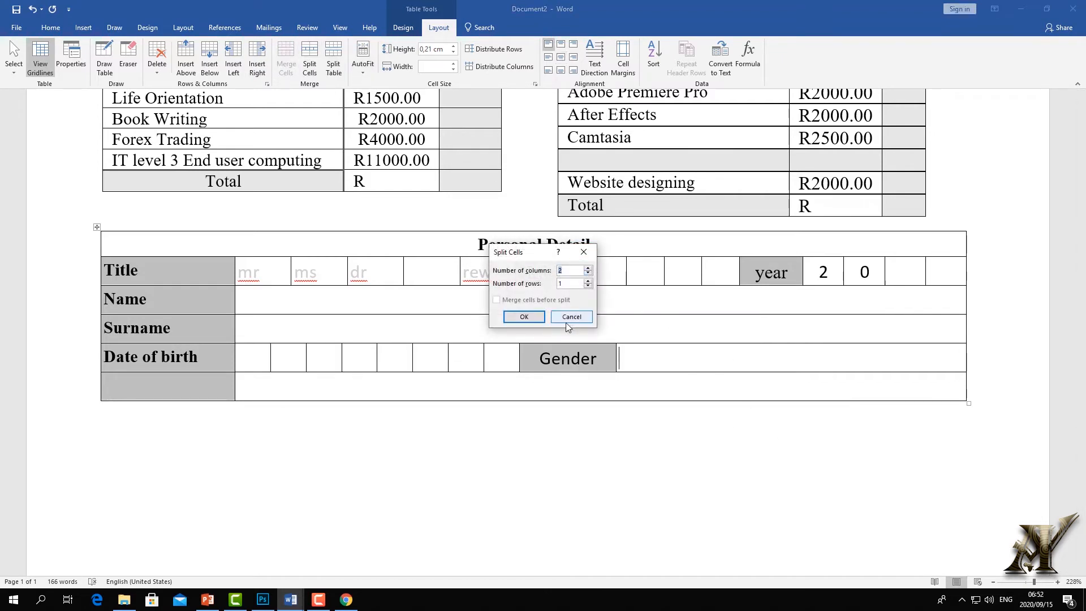
{"action": "left_click", "coordinate": [524, 317]}
{"action": "left_click", "coordinate": [688, 352]}
{"action": "type", "text": "male"}
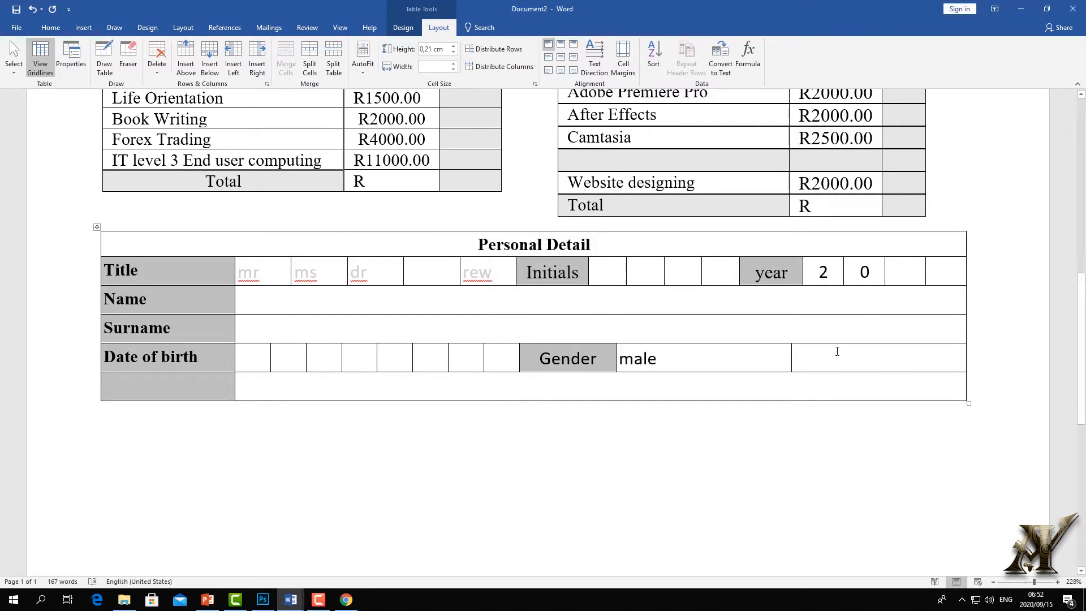
{"action": "left_click", "coordinate": [825, 353]}
{"action": "type", "text": "female"}
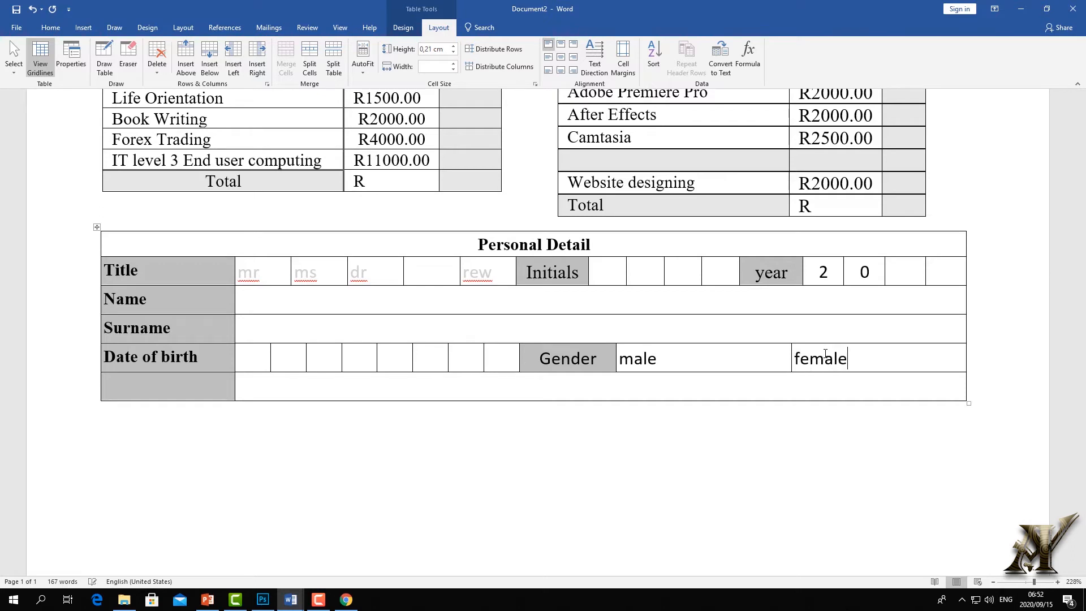
Centre the two gender options in their cells and capitalise them as "Male" and "Female"
{"action": "left_click_drag", "start_coordinate": [865, 351], "coordinate": [629, 346]}
{"action": "left_click", "coordinate": [561, 57]}
{"action": "left_click", "coordinate": [726, 361]}
{"action": "key", "text": "BackSpace"}
{"action": "type", "text": "M"}
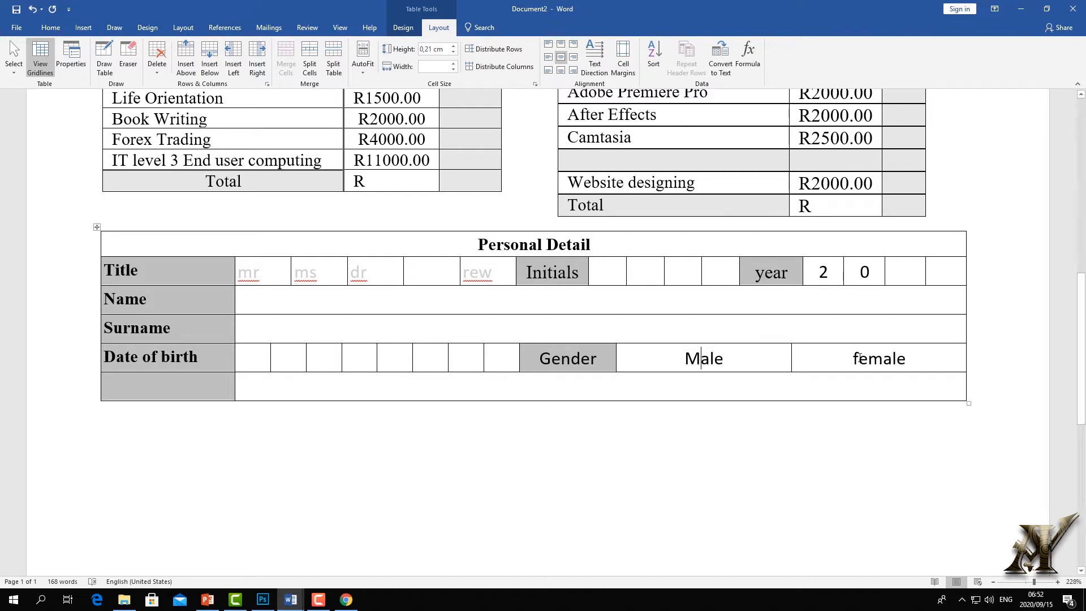
{"action": "key", "text": "BackSpace"}
{"action": "type", "text": "F"}
Add another row at the end of the Personal Detail table
{"action": "left_click", "coordinate": [95, 400]}
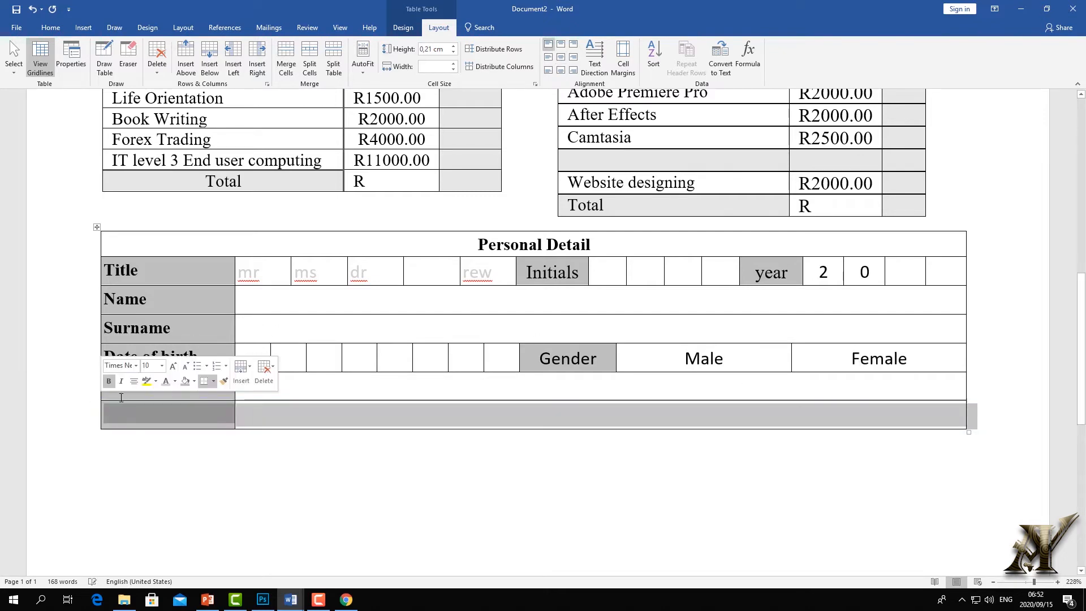
{"action": "left_click", "coordinate": [178, 392]}
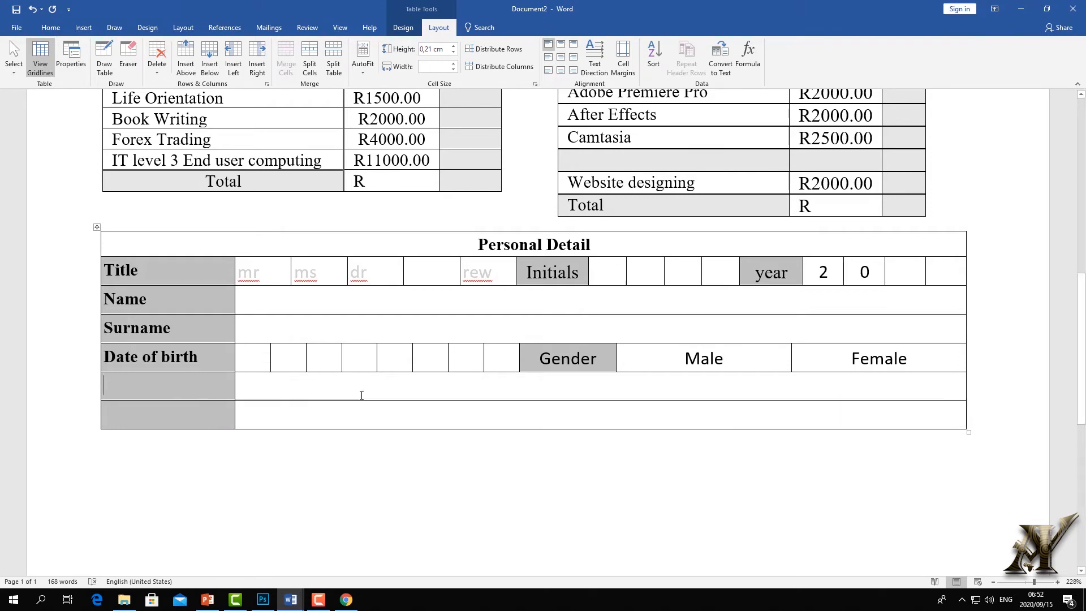
Fill the eight small "Date of birth" cells with the letters d, d, m, m, y, y, y, y, one per cell
{"action": "left_click", "coordinate": [261, 360]}
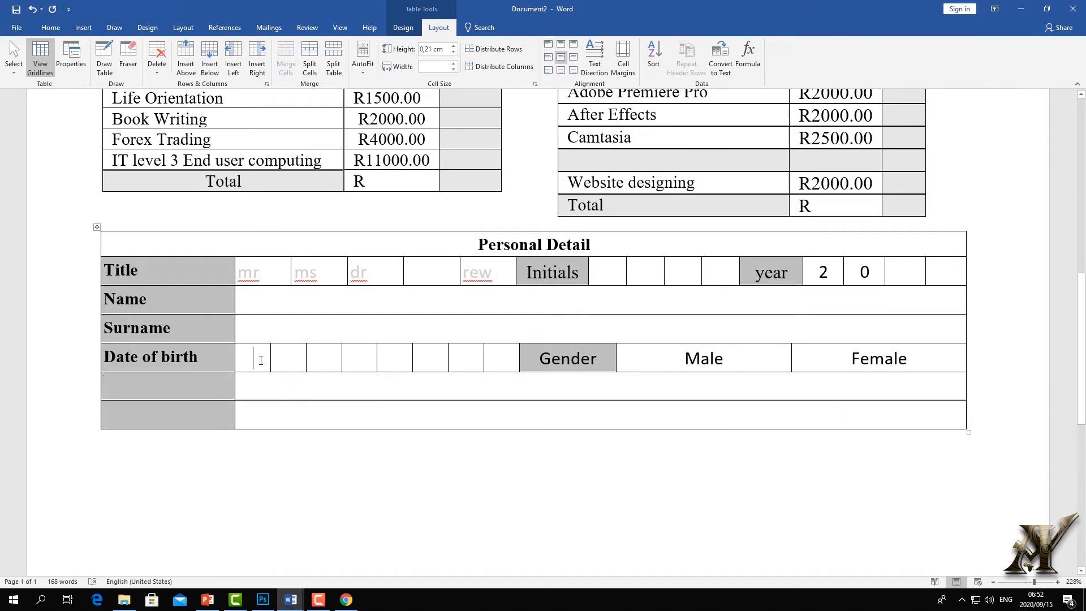
{"action": "type", "text": "d"}
{"action": "type", "text": "d"}
{"action": "type", "text": "m"}
{"action": "type", "text": "m"}
{"action": "left_click", "coordinate": [404, 358]}
{"action": "type", "text": "y"}
{"action": "left_click", "coordinate": [446, 355]}
{"action": "type", "text": "y"}
{"action": "left_click", "coordinate": [463, 357]}
{"action": "type", "text": "y"}
{"action": "left_click", "coordinate": [488, 359]}
{"action": "type", "text": "y"}
Change the font colour of the eight date placeholder letters to light grey
{"action": "left_click_drag", "start_coordinate": [498, 358], "coordinate": [248, 355]}
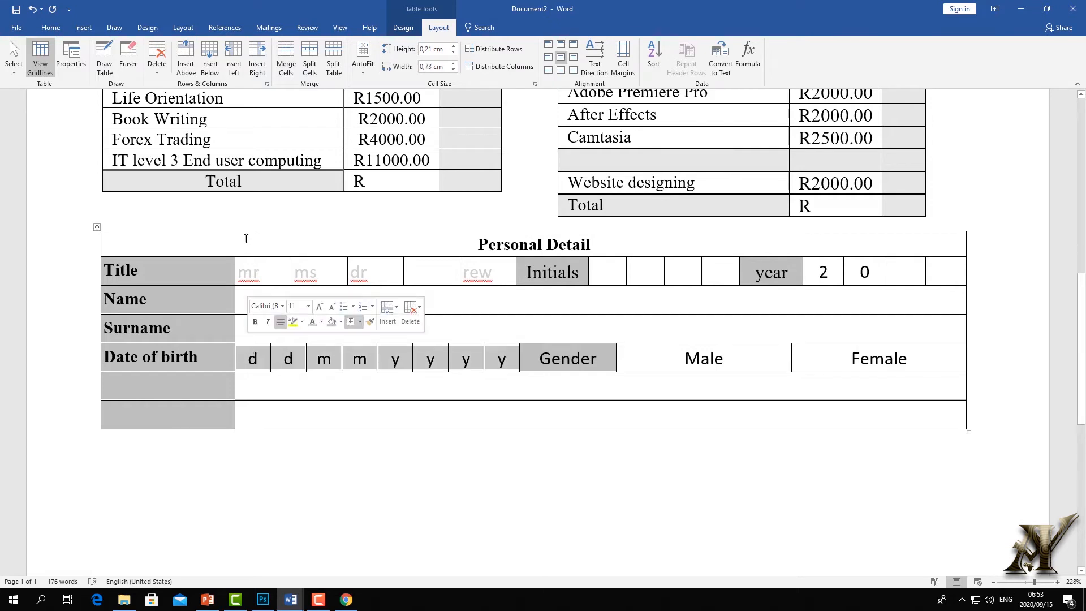
{"action": "left_click", "coordinate": [51, 27]}
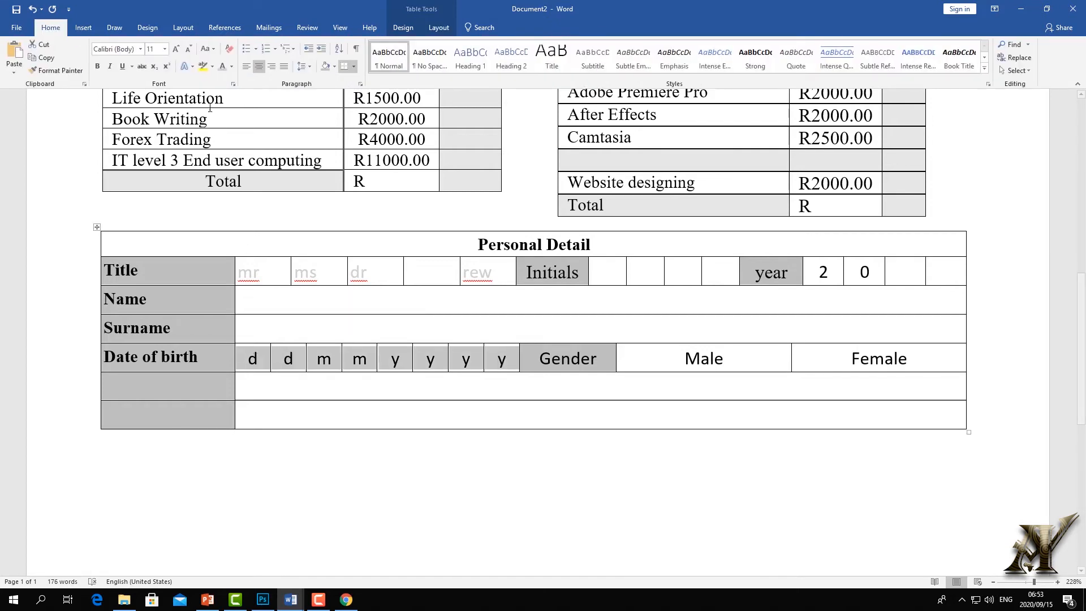
{"action": "left_click", "coordinate": [232, 66]}
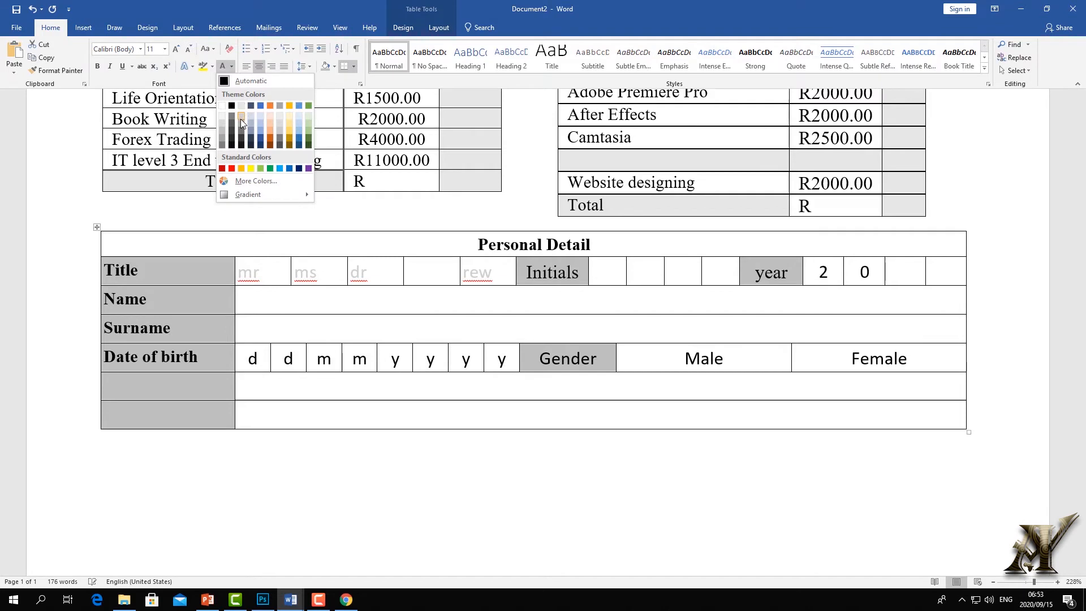
{"action": "left_click", "coordinate": [250, 118]}
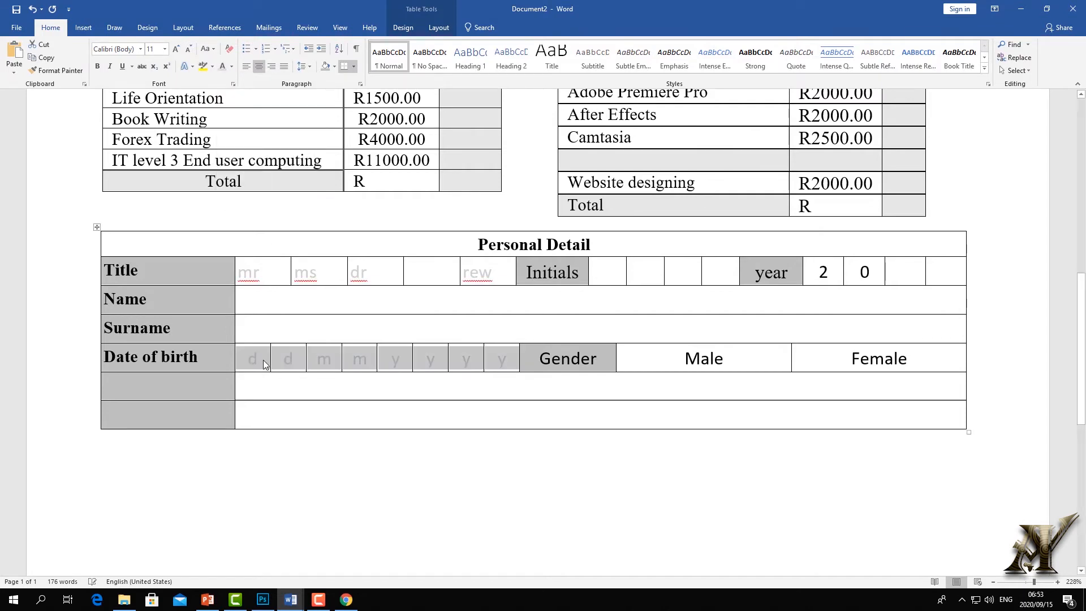
{"action": "left_click", "coordinate": [171, 392]}
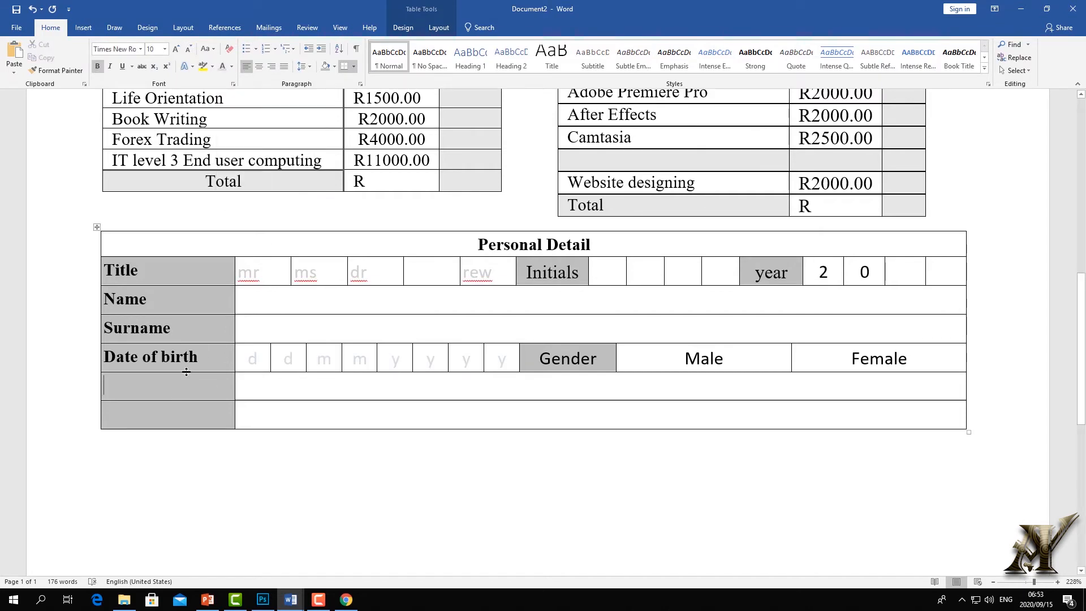
Consult the remaining Personal Detail rows in the reference form and add two more rows at the end of the new table
{"action": "left_click", "coordinate": [296, 601]}
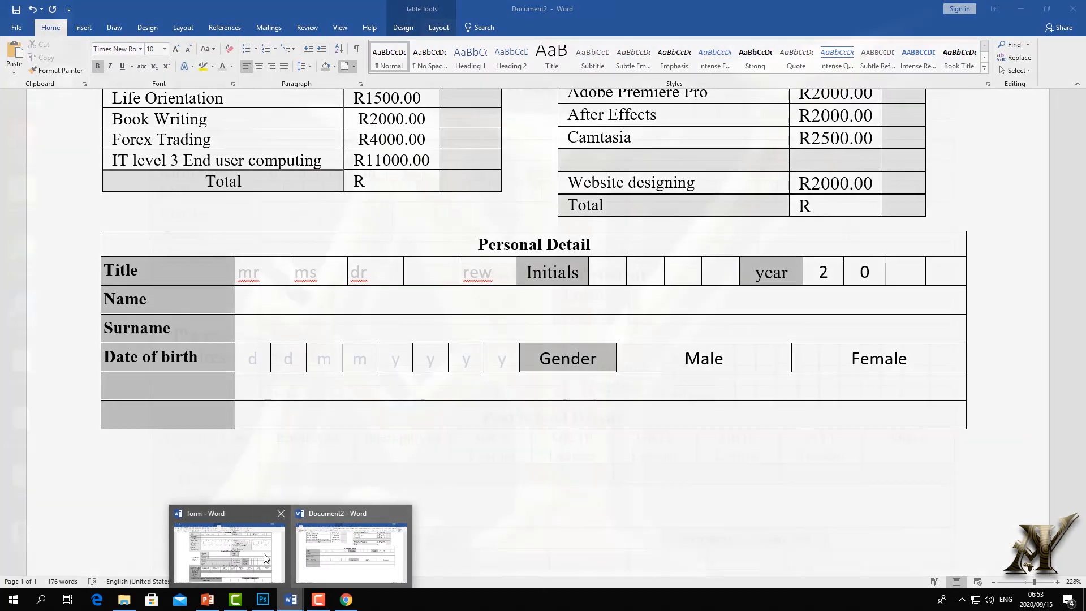
{"action": "left_click", "coordinate": [229, 549]}
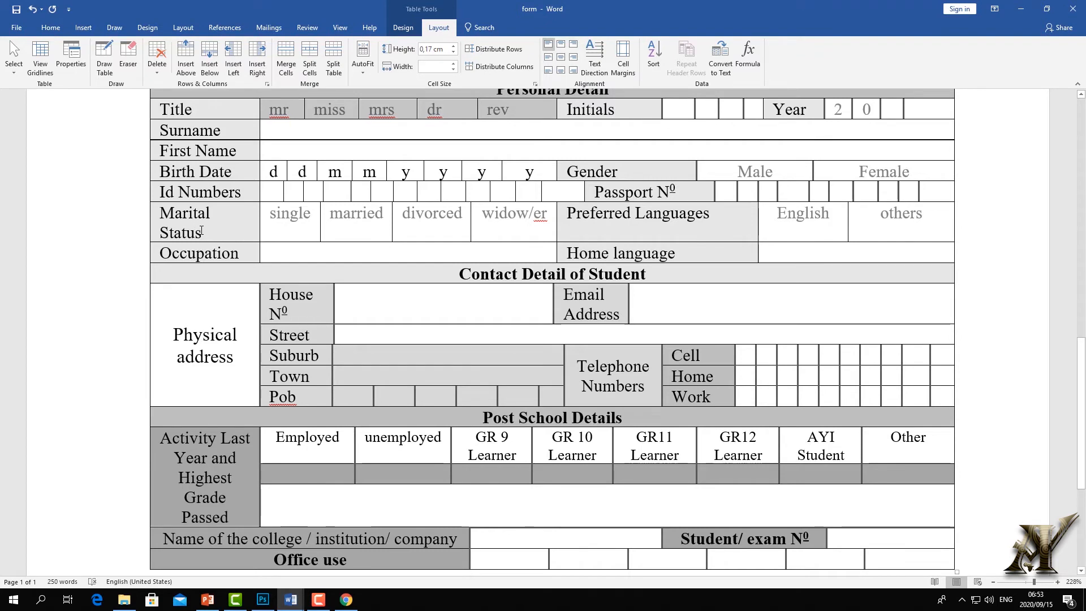
{"action": "left_click", "coordinate": [202, 232]}
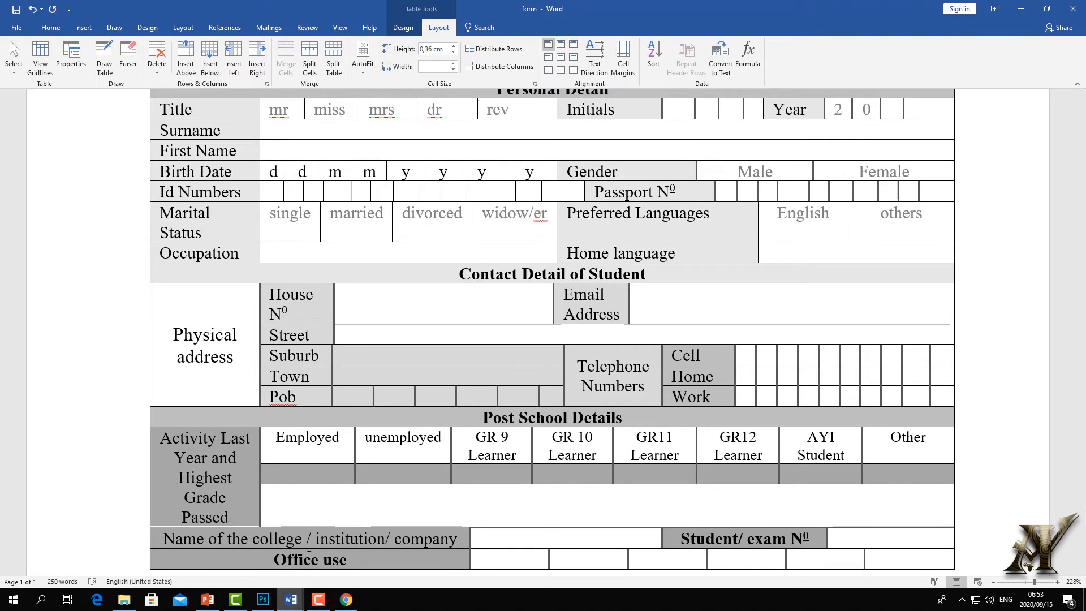
{"action": "mouse_move", "coordinate": [290, 601]}
{"action": "left_click", "coordinate": [339, 555]}
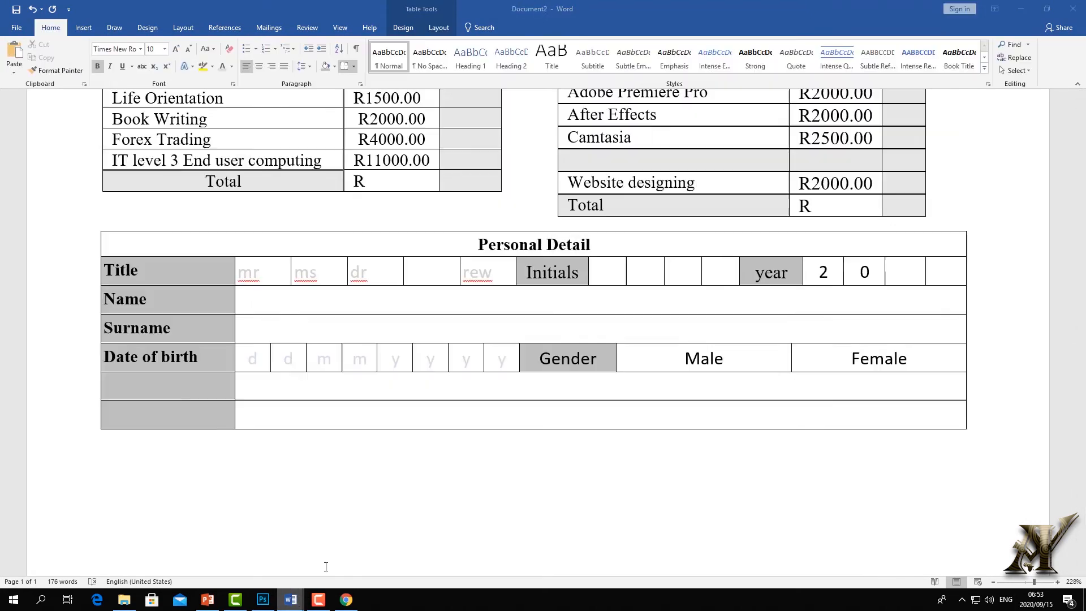
{"action": "left_click", "coordinate": [96, 429]}
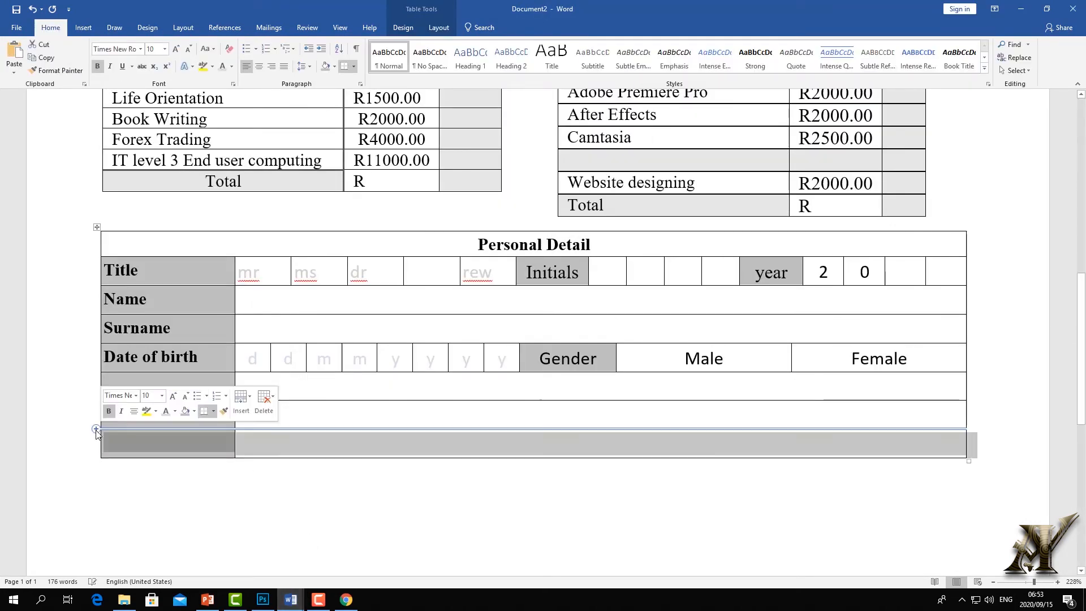
{"action": "left_click", "coordinate": [95, 430]}
Enter "Id" in the grey cell below "Date of birth"
{"action": "left_click", "coordinate": [160, 383]}
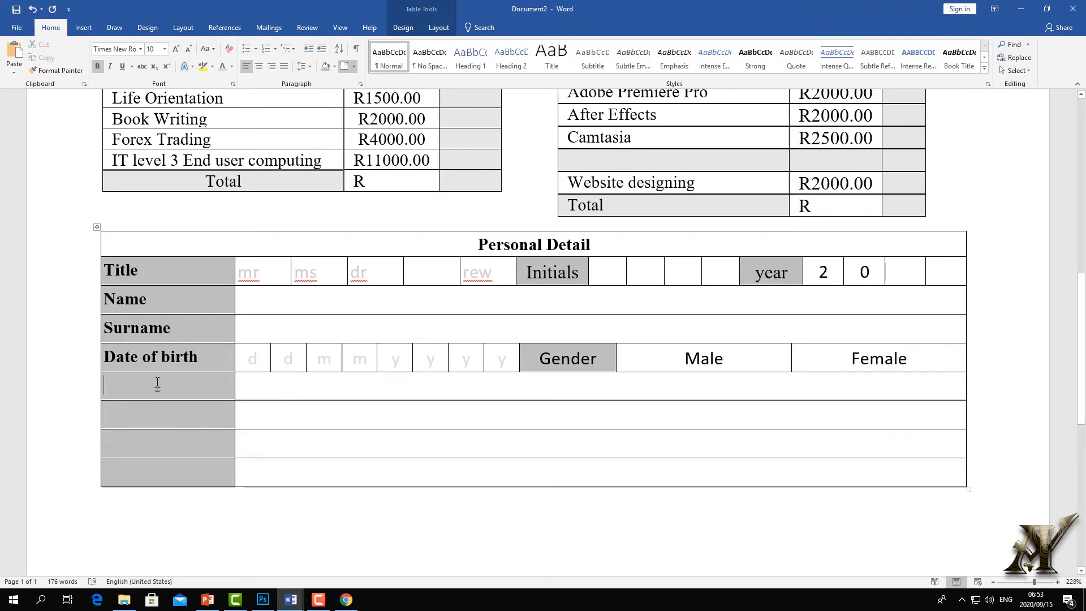
{"action": "type", "text": "Id"}
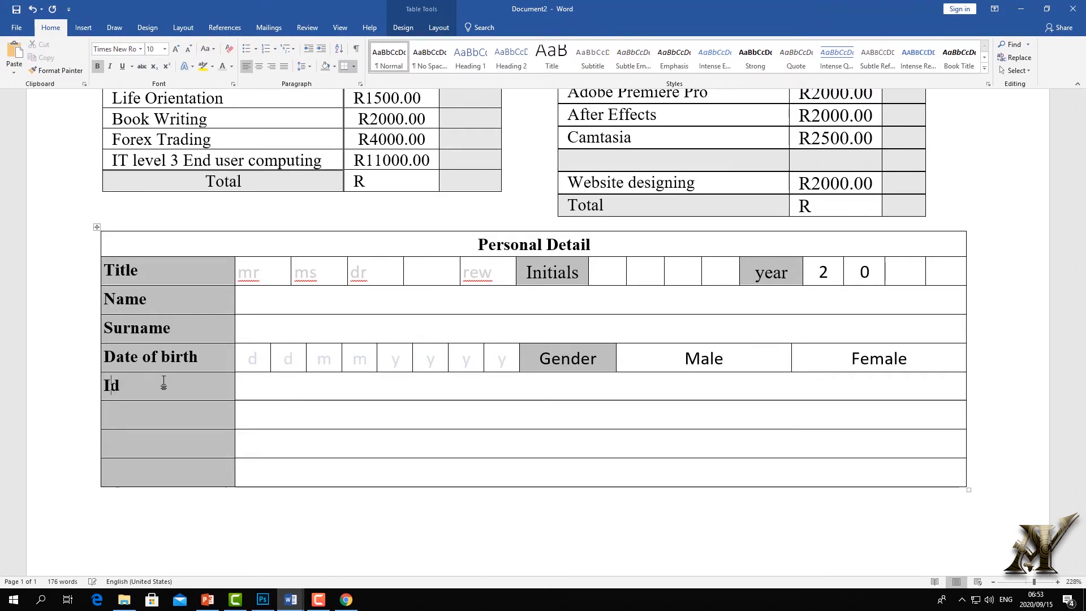
{"action": "key", "text": "Tab"}
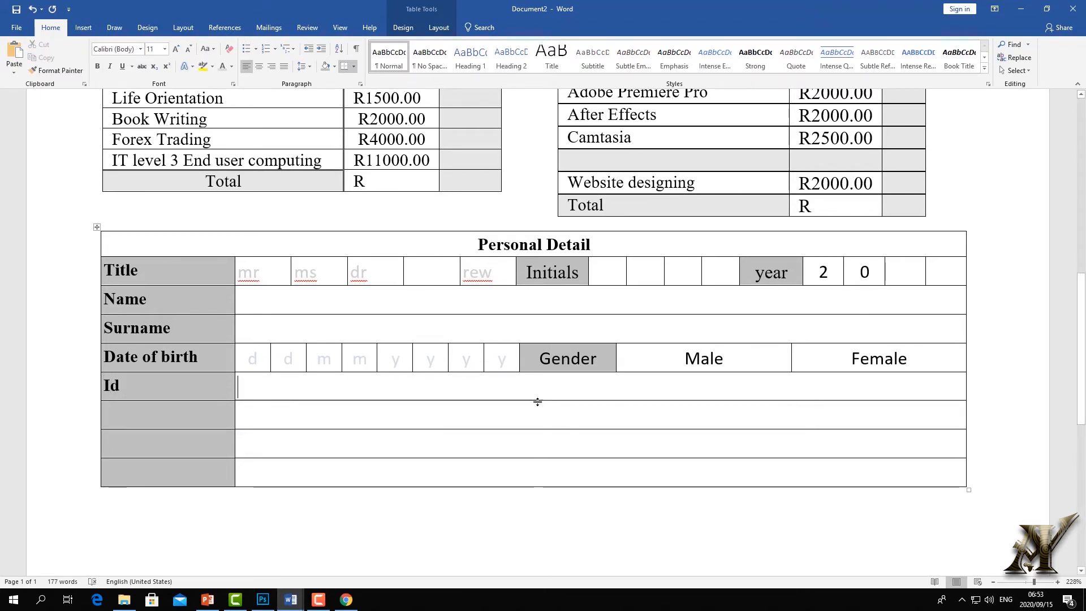
Draw two vertical borders in the blank cell of the "Id" row, aligned with the edges of the "Gender" cell
{"action": "left_click", "coordinate": [438, 28]}
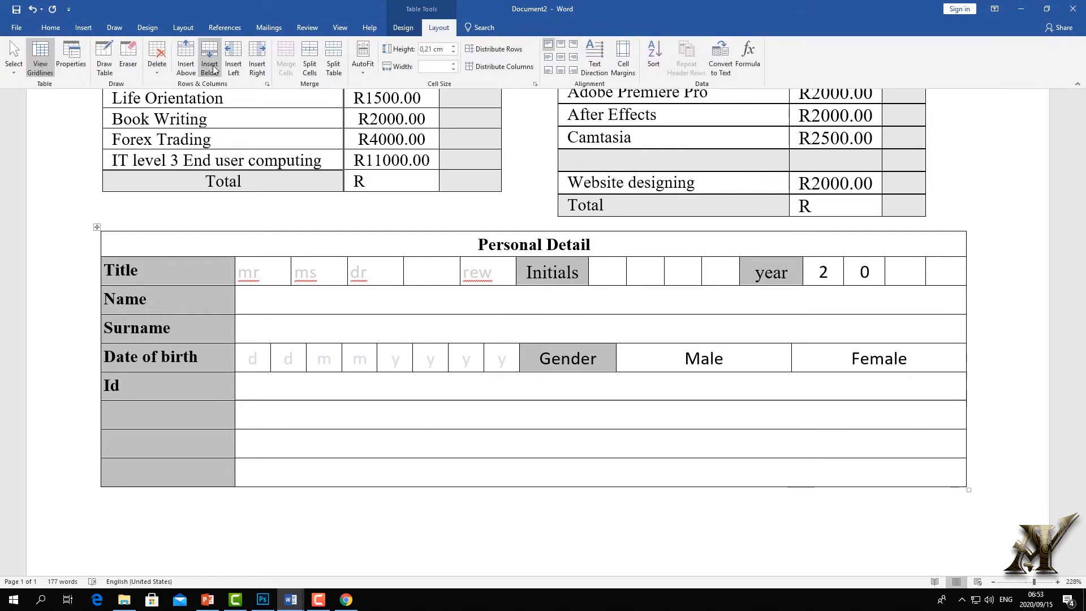
{"action": "left_click", "coordinate": [104, 57]}
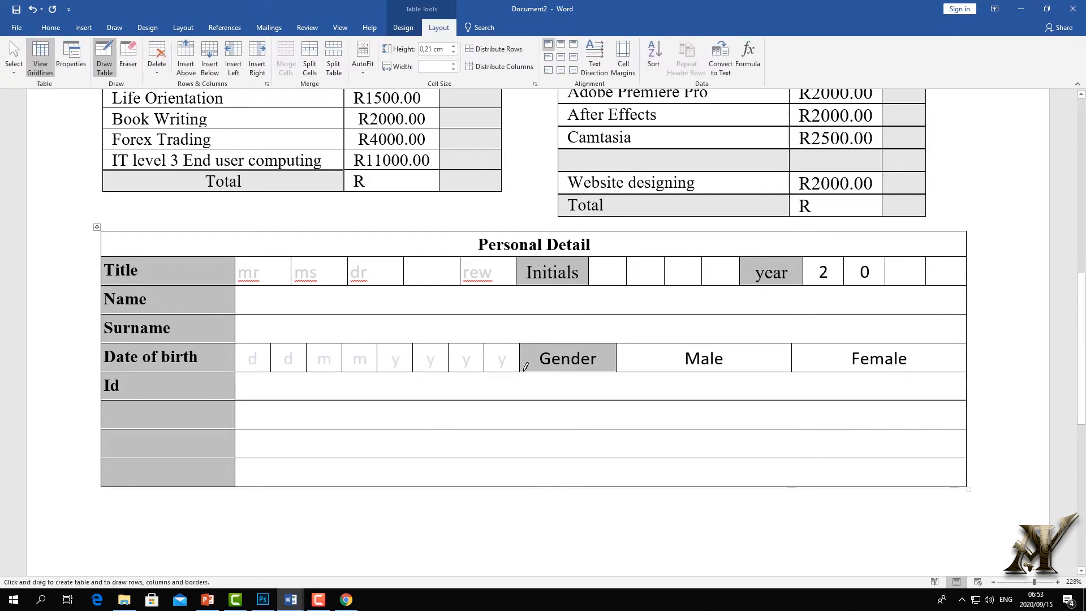
{"action": "left_click_drag", "start_coordinate": [519, 371], "coordinate": [519, 398]}
{"action": "left_click_drag", "start_coordinate": [618, 372], "coordinate": [616, 399]}
{"action": "key", "text": "Escape"}
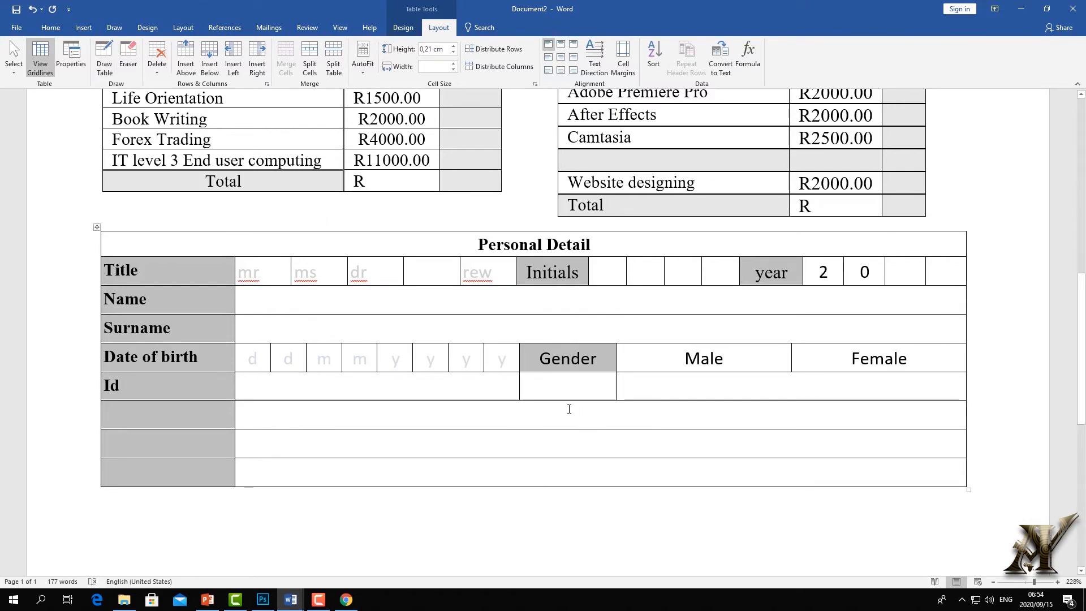
Enter "Passport N" in the cell below "Gender" and centre it within the cell
{"action": "left_click", "coordinate": [556, 397]}
{"action": "type", "text": "Pass"}
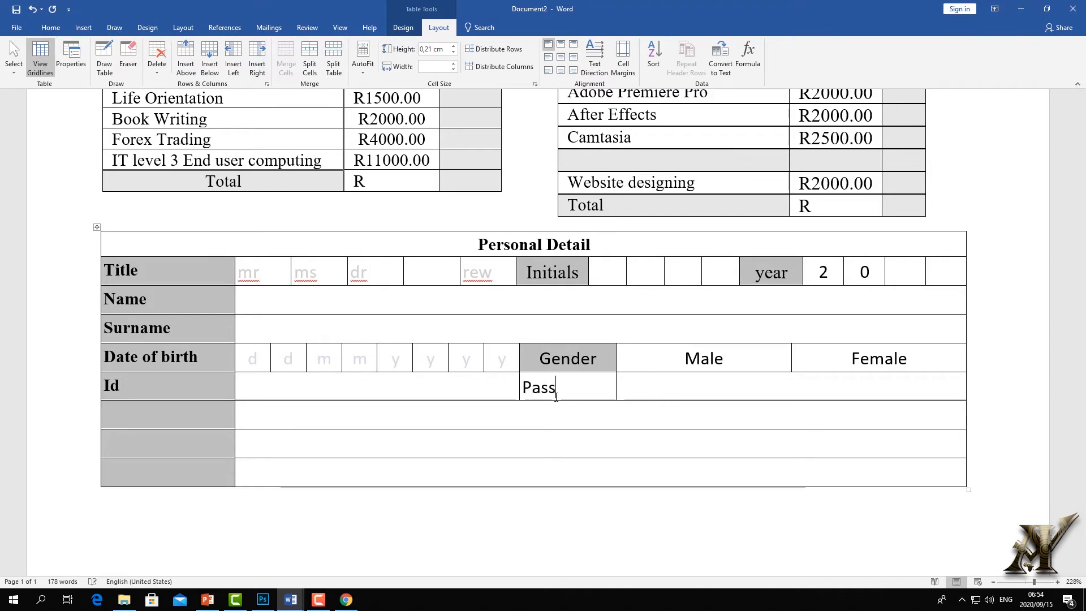
{"action": "type", "text": "port n"}
{"action": "key", "text": "BackSpace"}
{"action": "type", "text": "N"}
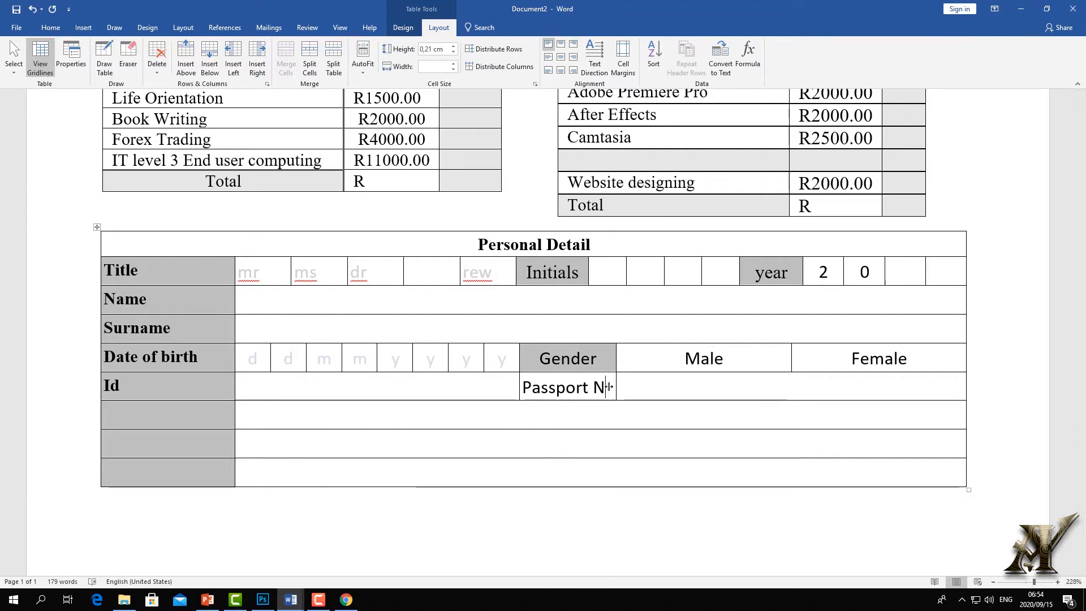
{"action": "left_click_drag", "start_coordinate": [605, 387], "coordinate": [502, 358]}
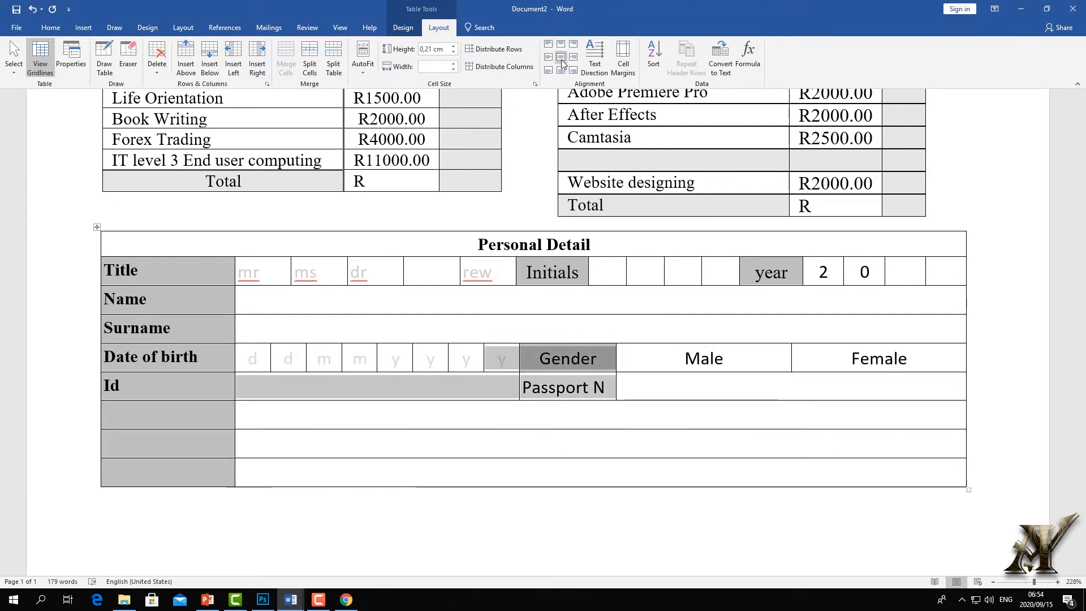
{"action": "left_click", "coordinate": [560, 57]}
Extend the "Id" label below "Date of birth" to read "Id Number"
{"action": "left_click", "coordinate": [136, 380]}
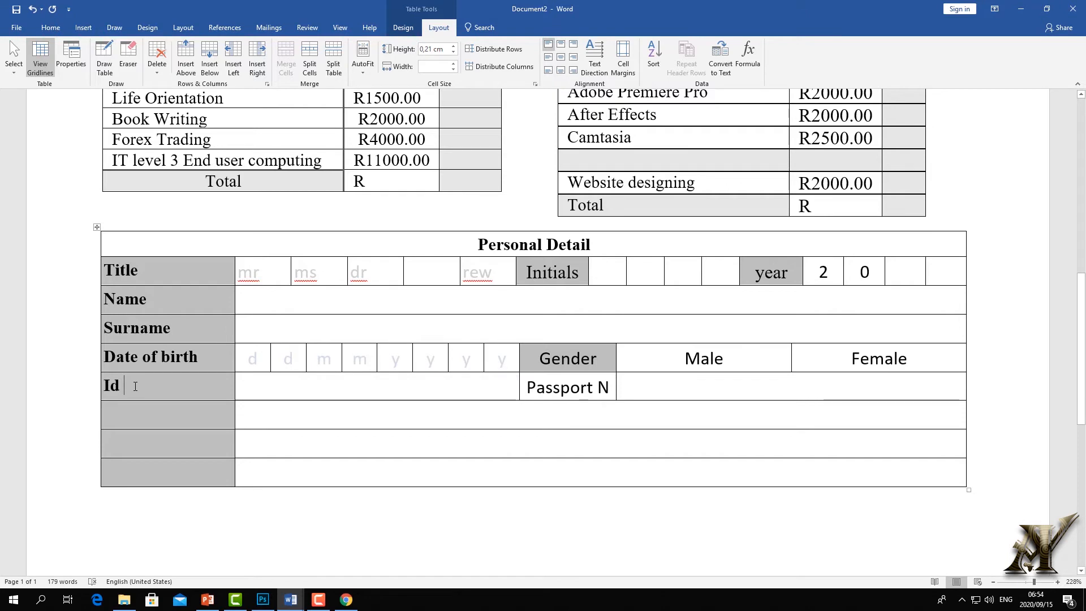
{"action": "type", "text": "Num"}
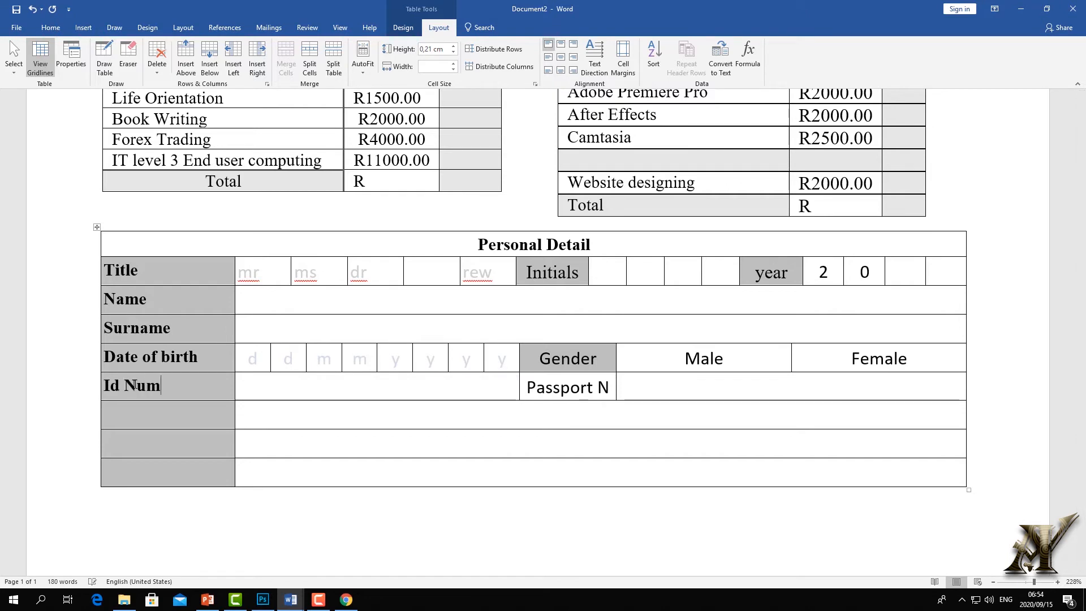
{"action": "type", "text": "ber"}
Examine how the ID and passport number cells are divided in the reference form and return to the new document
{"action": "left_click", "coordinate": [257, 390]}
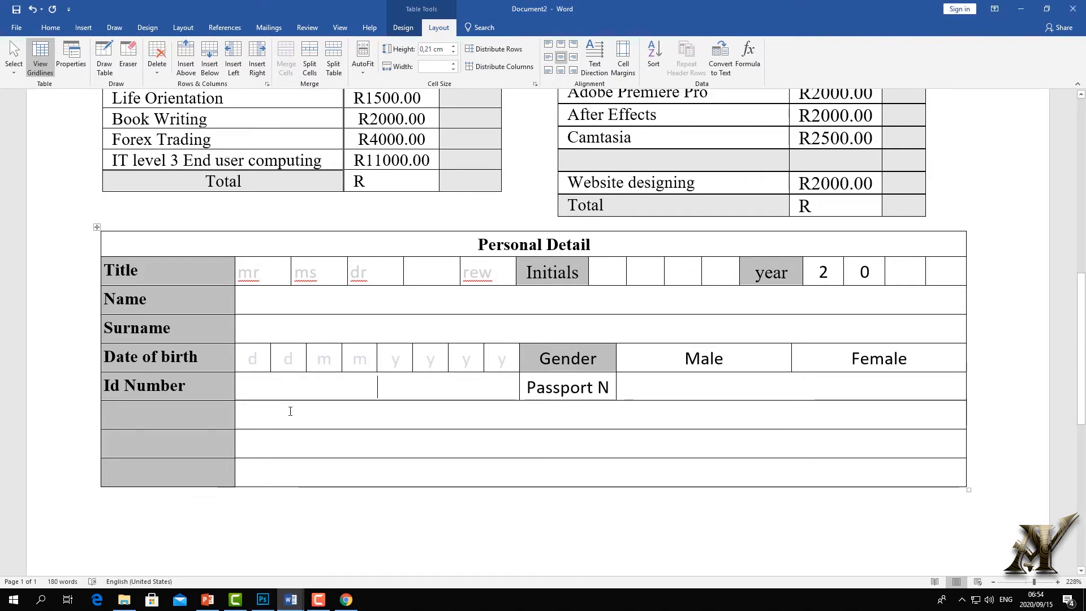
{"action": "left_click", "coordinate": [293, 602]}
{"action": "mouse_move", "coordinate": [291, 601]}
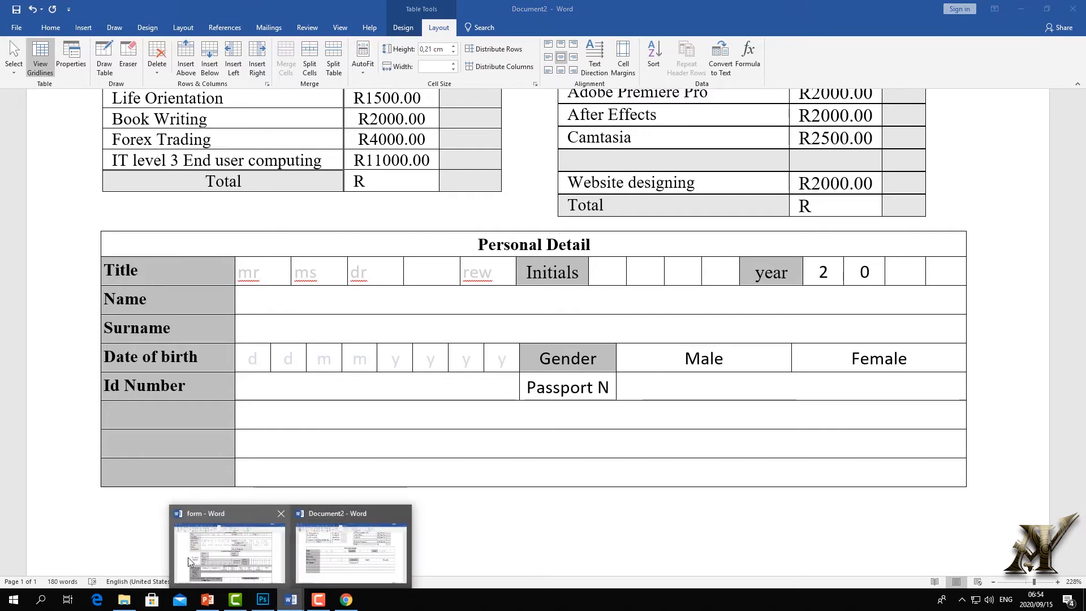
{"action": "left_click", "coordinate": [205, 549]}
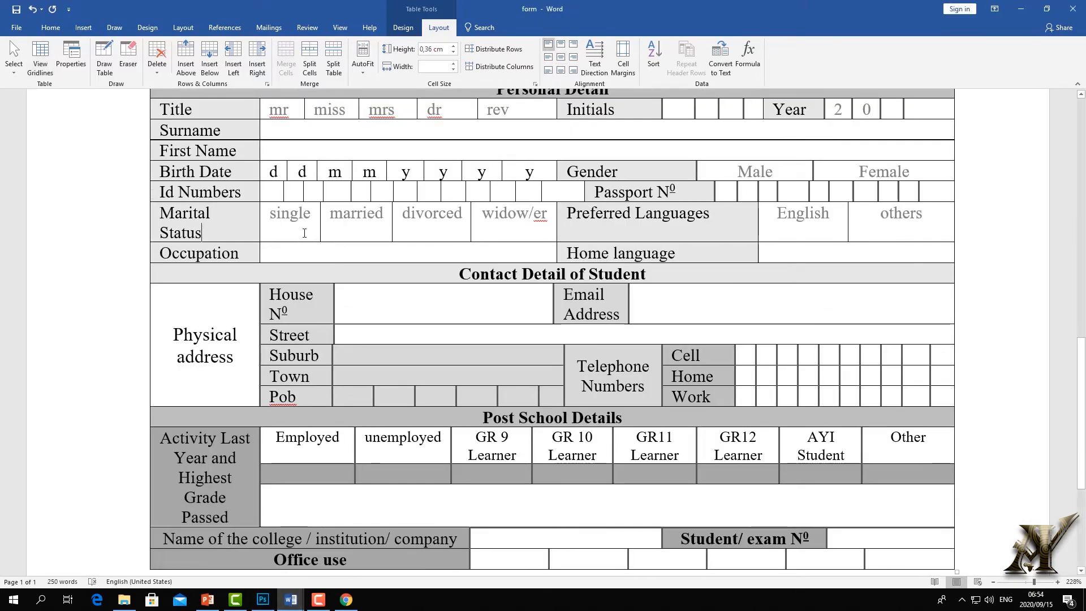
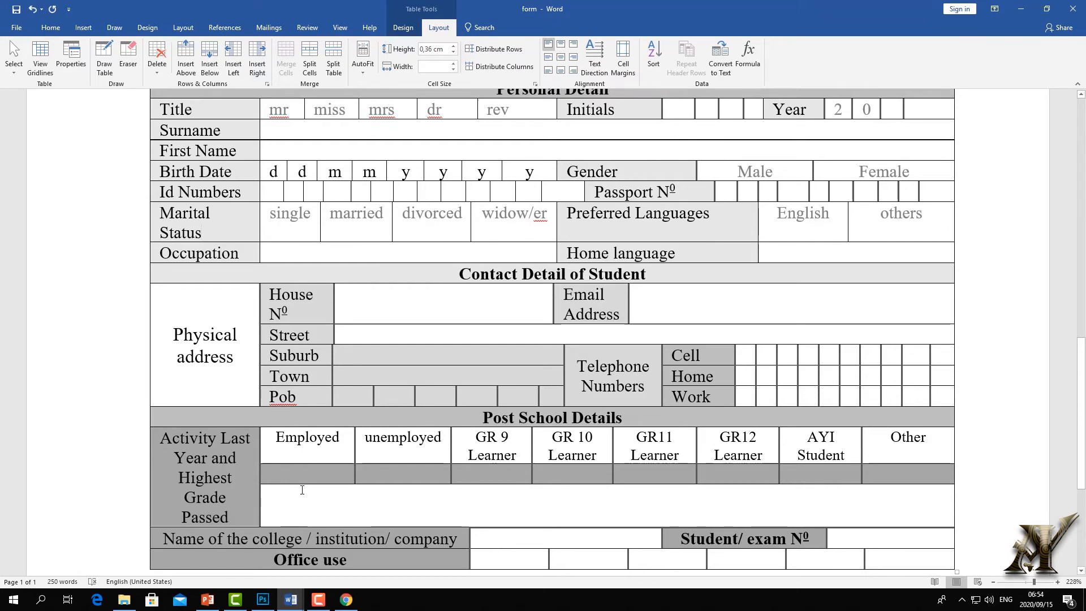
{"action": "left_click", "coordinate": [291, 600]}
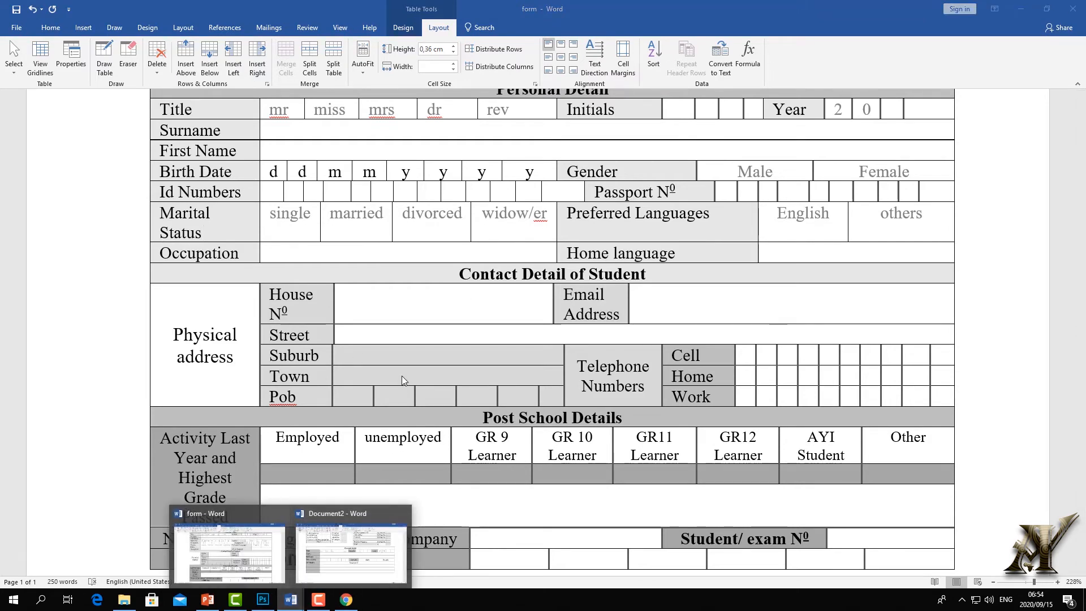
{"action": "scroll", "coordinate": [451, 430], "scroll_direction": "down", "scroll_amount": 3}
{"action": "scroll", "coordinate": [452, 430], "scroll_direction": "up", "scroll_amount": 5}
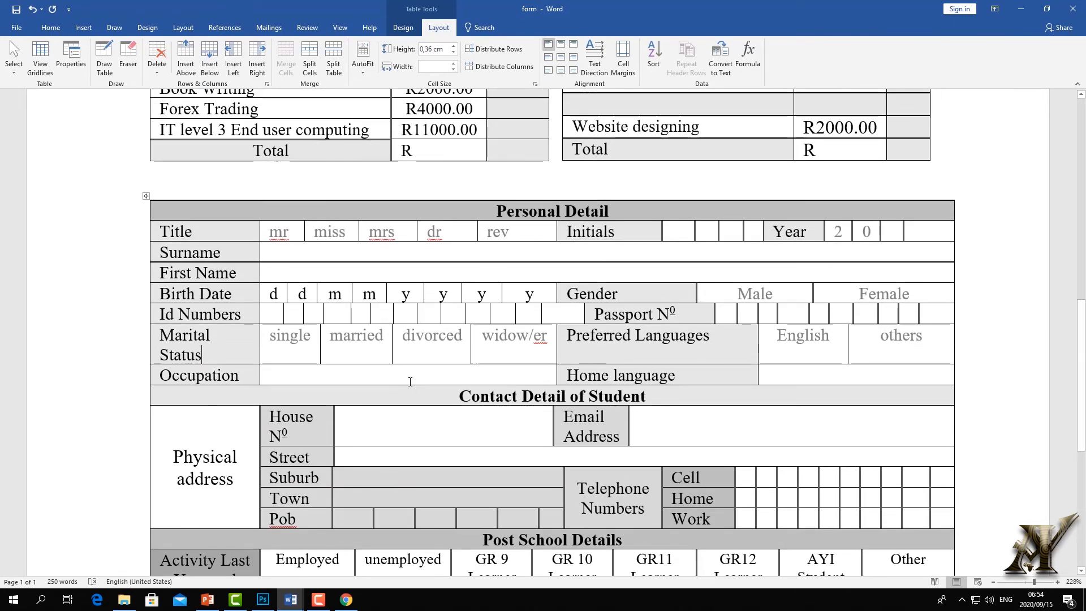
{"action": "scroll", "coordinate": [451, 430], "scroll_direction": "down", "scroll_amount": 1}
{"action": "left_click", "coordinate": [289, 600]}
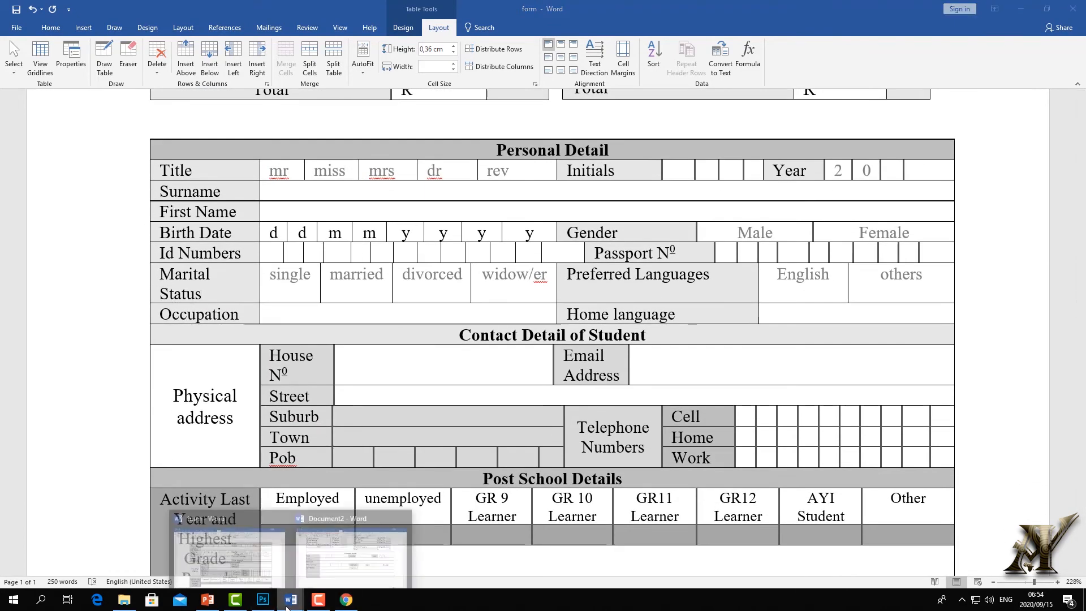
{"action": "left_click", "coordinate": [351, 552]}
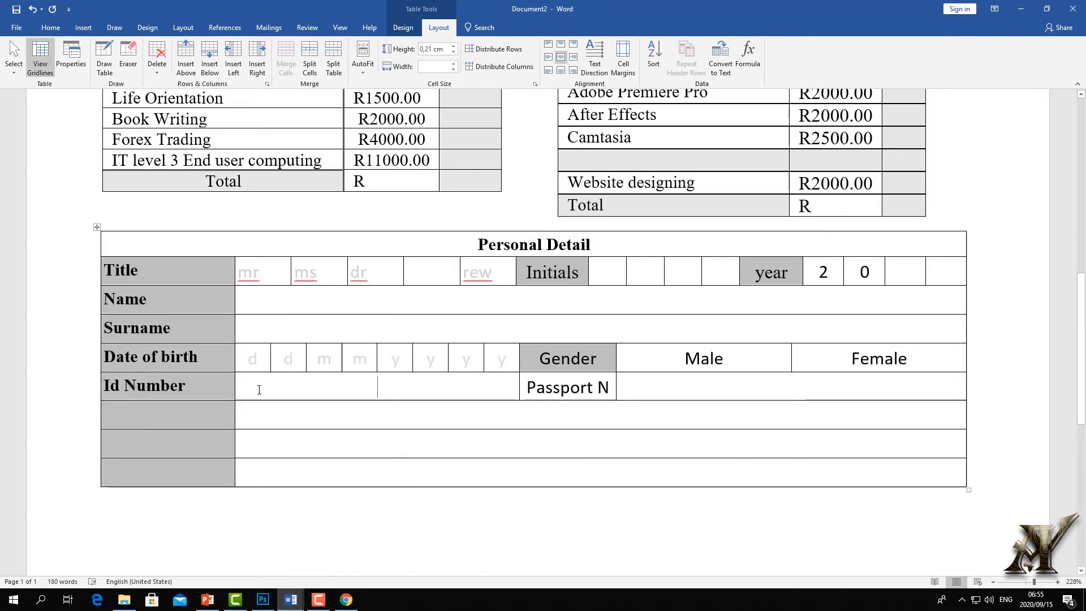
Split the blank cell beside "Id Number" into 13 columns and one row
{"action": "left_click", "coordinate": [309, 57]}
{"action": "left_click", "coordinate": [588, 268]}
{"action": "left_click", "coordinate": [588, 268]}
{"action": "left_click", "coordinate": [588, 268]}
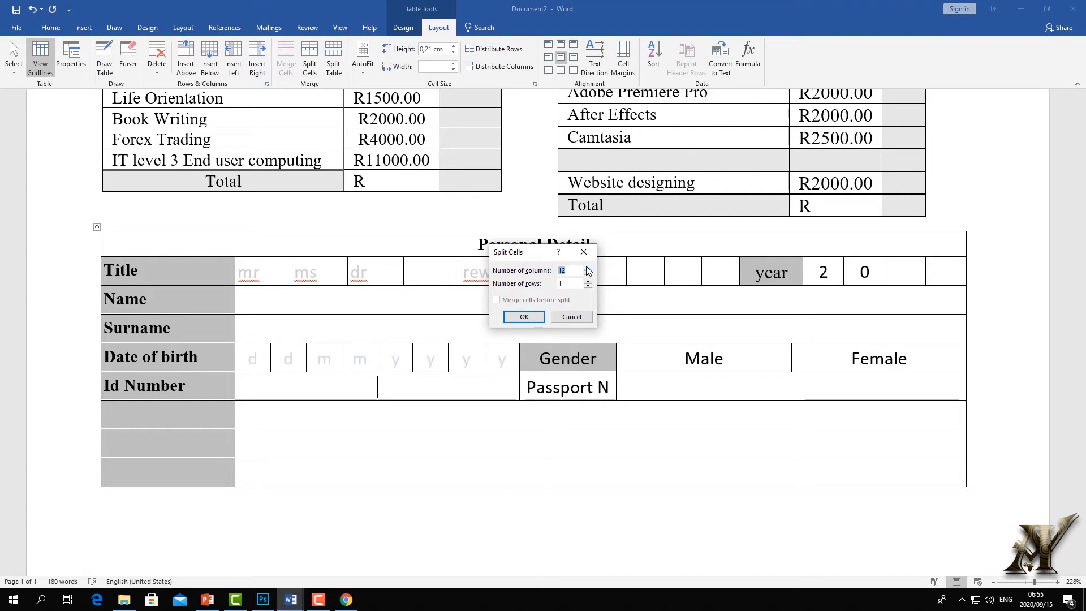
{"action": "left_click", "coordinate": [523, 317]}
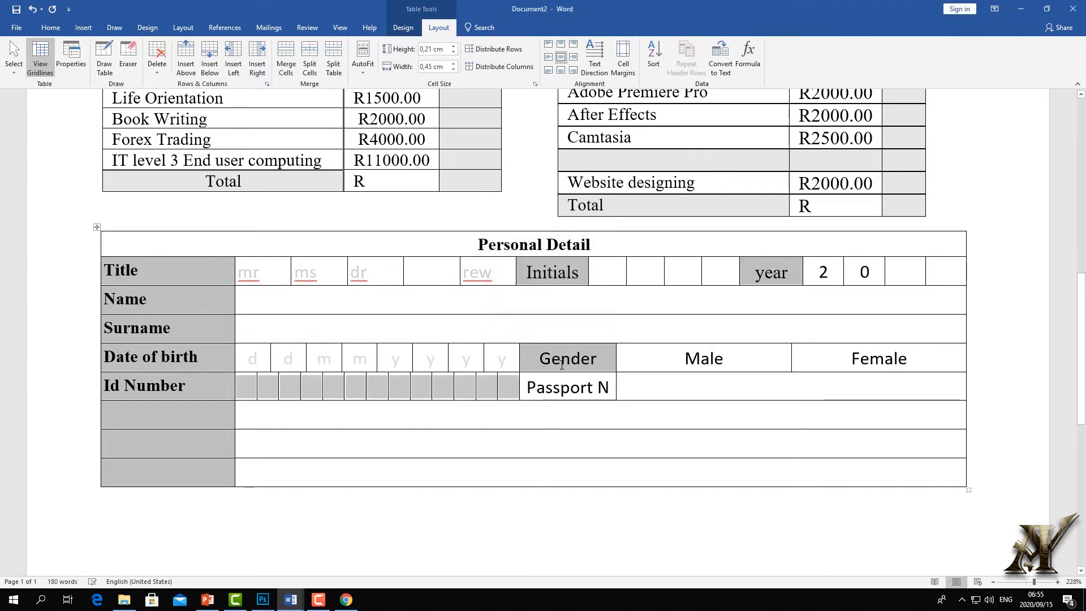
Split the blank cell after "Passport N" into 10 columns and one row
{"action": "left_click", "coordinate": [658, 386]}
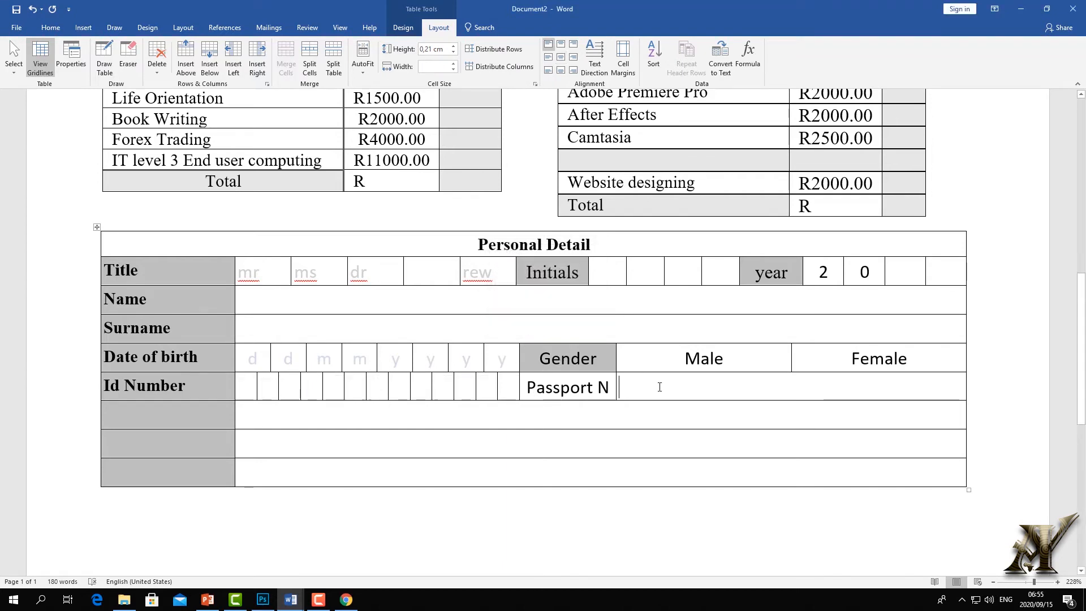
{"action": "left_click", "coordinate": [313, 54]}
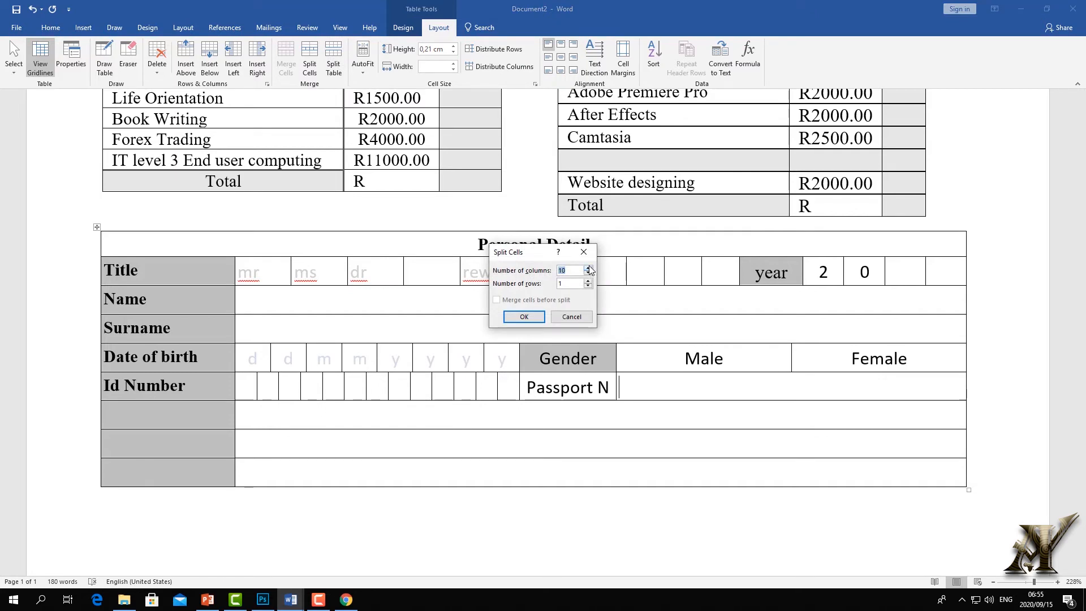
{"action": "left_click", "coordinate": [524, 316]}
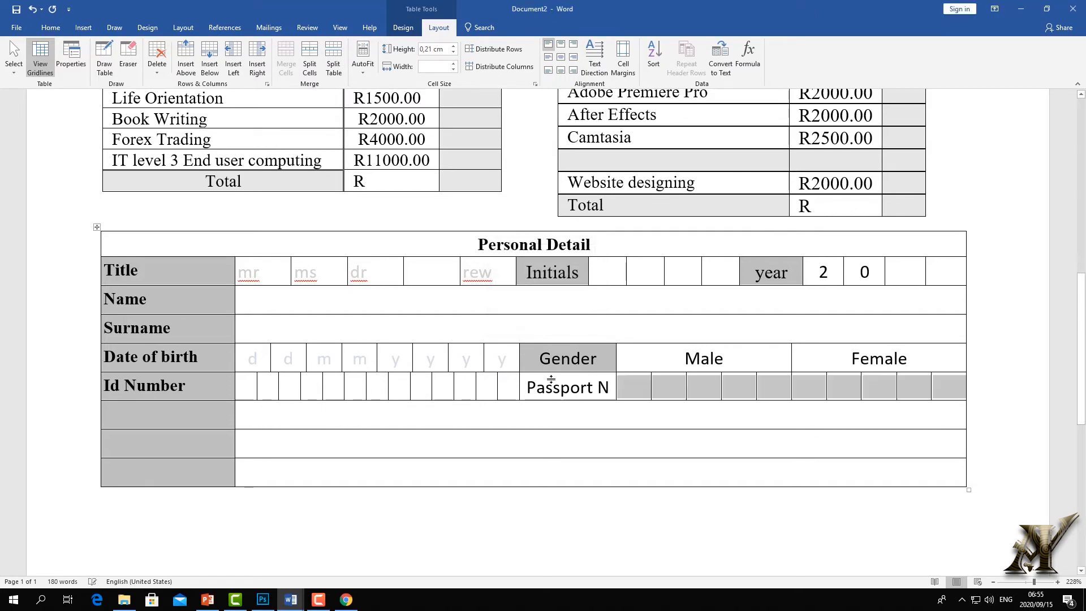
Label the two grey cells below "Id Number" as "Marital status" and "Ocupation", correcting the spelling of "Marital"
{"action": "left_click", "coordinate": [191, 415]}
{"action": "type", "text": "martial status"}
{"action": "left_click", "coordinate": [284, 439]}
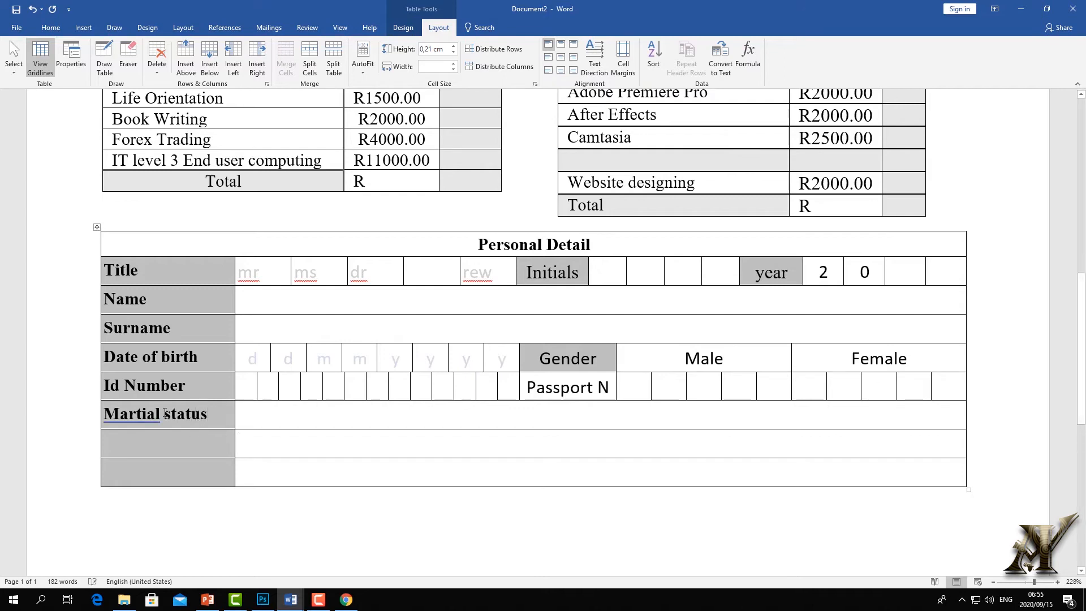
{"action": "right_click", "coordinate": [137, 419]}
{"action": "left_click", "coordinate": [113, 432]}
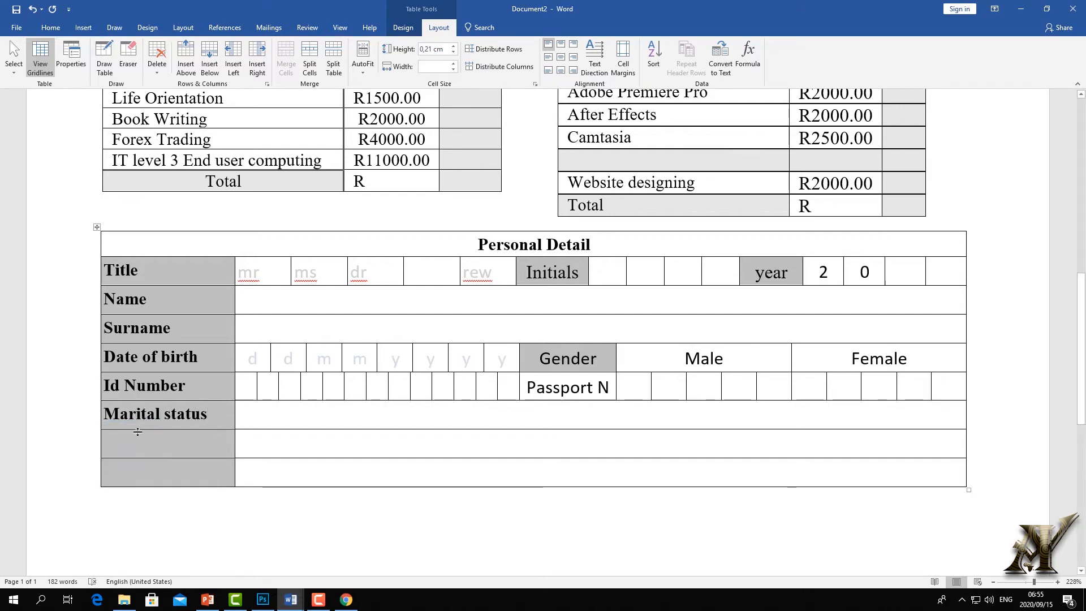
{"action": "type", "text": "Oc"}
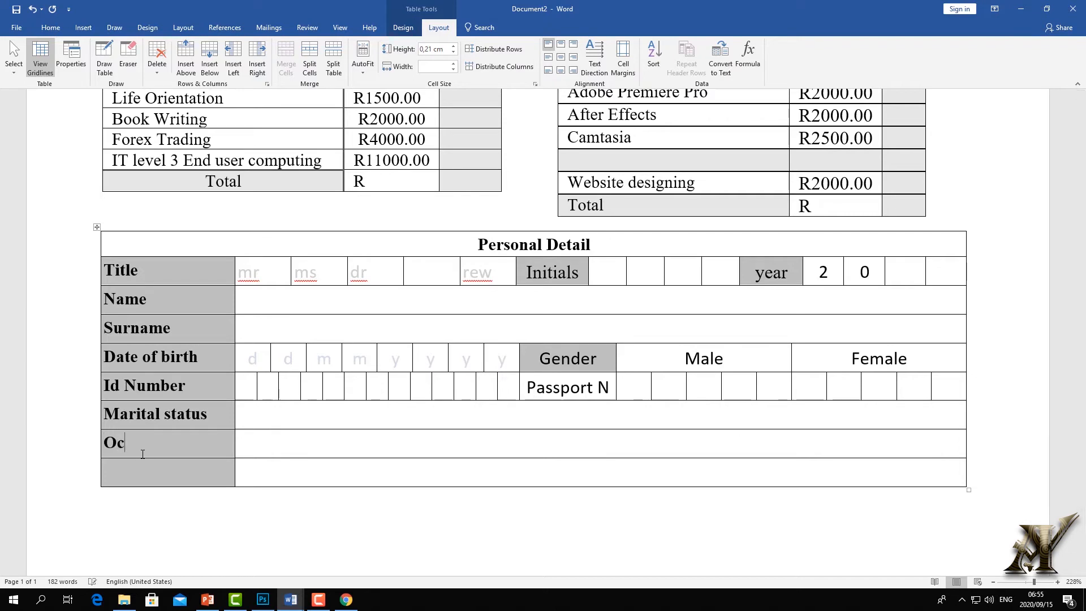
{"action": "type", "text": "upation"}
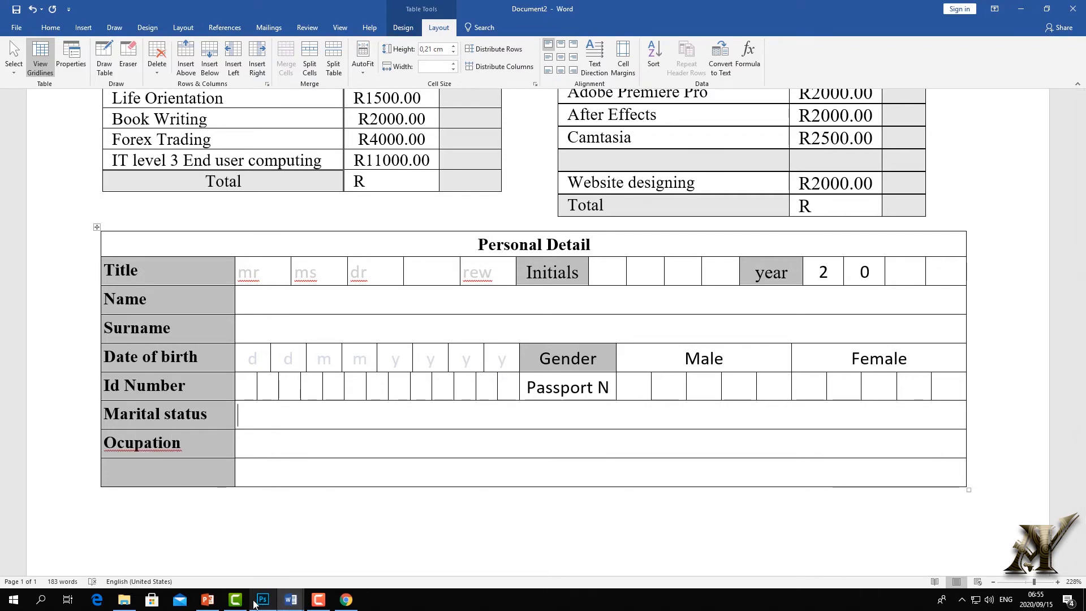
Consult the reference form and draw two vertical borders in the blank "Marital status" cell, aligned with the edges of the "Passport N" cell
{"action": "left_click", "coordinate": [271, 585]}
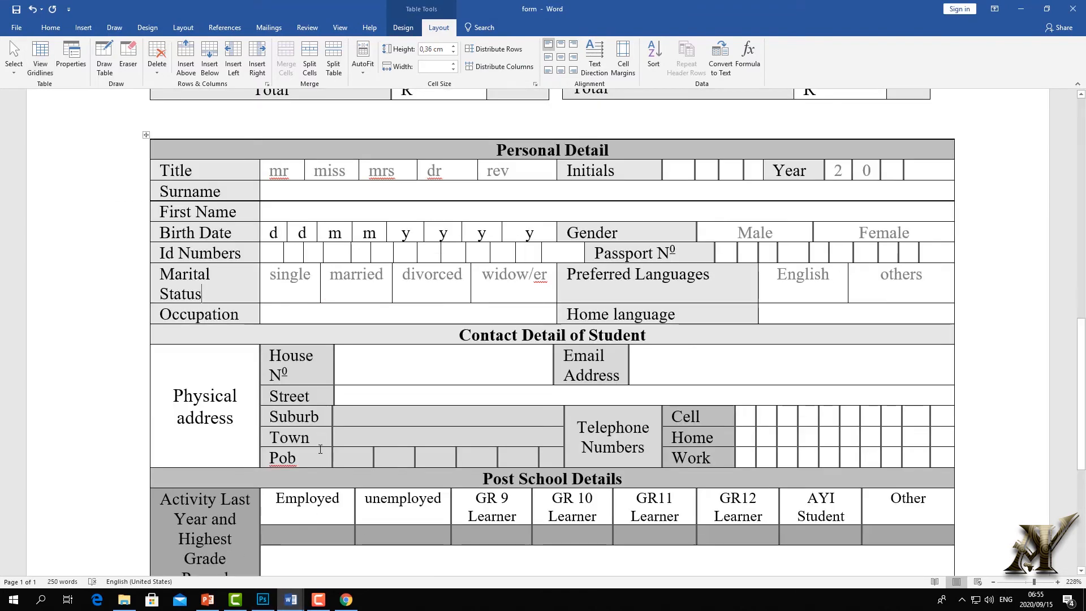
{"action": "scroll", "coordinate": [318, 445], "scroll_direction": "down", "scroll_amount": 3}
{"action": "scroll", "coordinate": [317, 446], "scroll_direction": "up", "scroll_amount": 2}
{"action": "scroll", "coordinate": [317, 446], "scroll_direction": "up", "scroll_amount": 1}
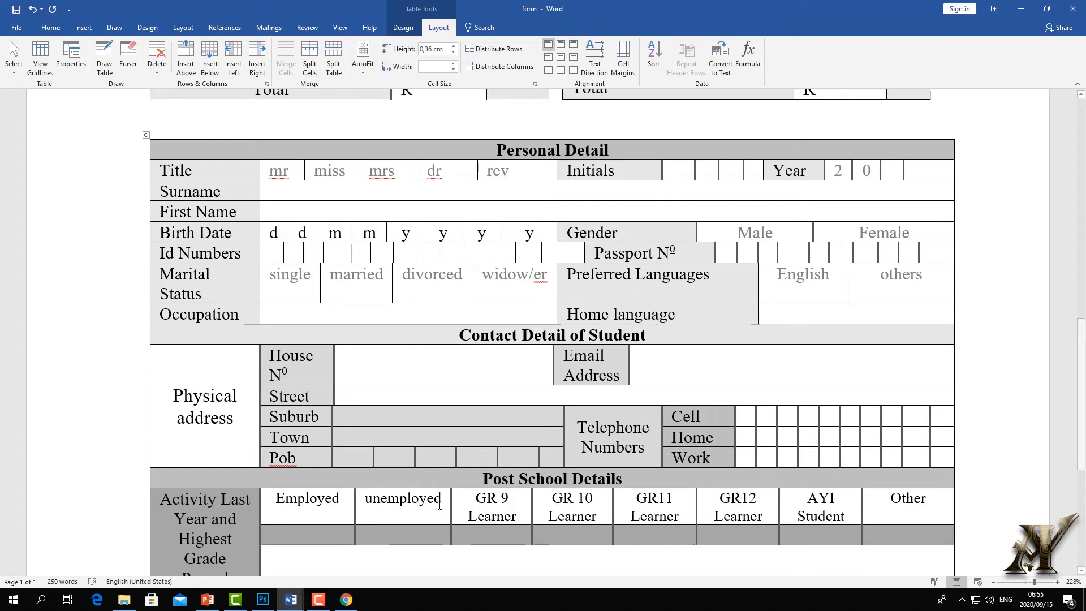
{"action": "mouse_move", "coordinate": [287, 604]}
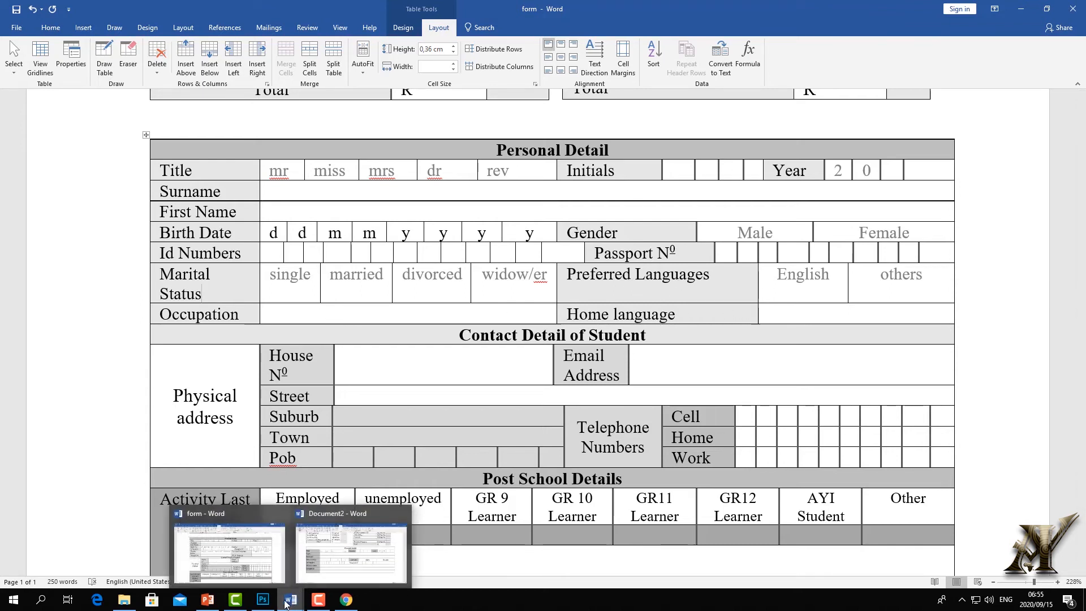
{"action": "left_click", "coordinate": [317, 560]}
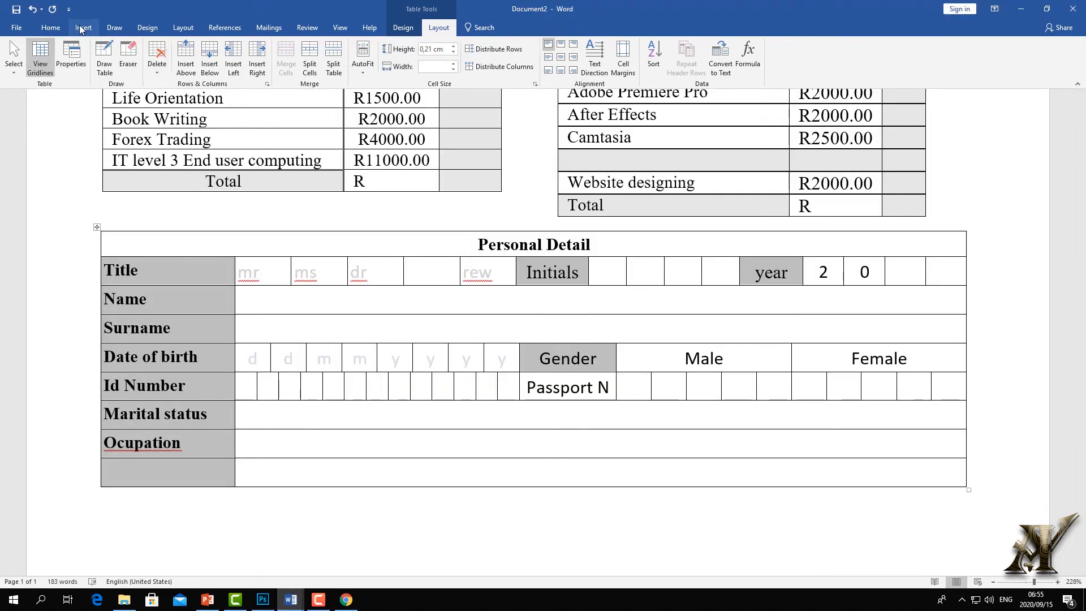
{"action": "left_click", "coordinate": [104, 57]}
{"action": "left_click_drag", "start_coordinate": [522, 398], "coordinate": [522, 428]}
{"action": "left_click_drag", "start_coordinate": [616, 399], "coordinate": [616, 429]}
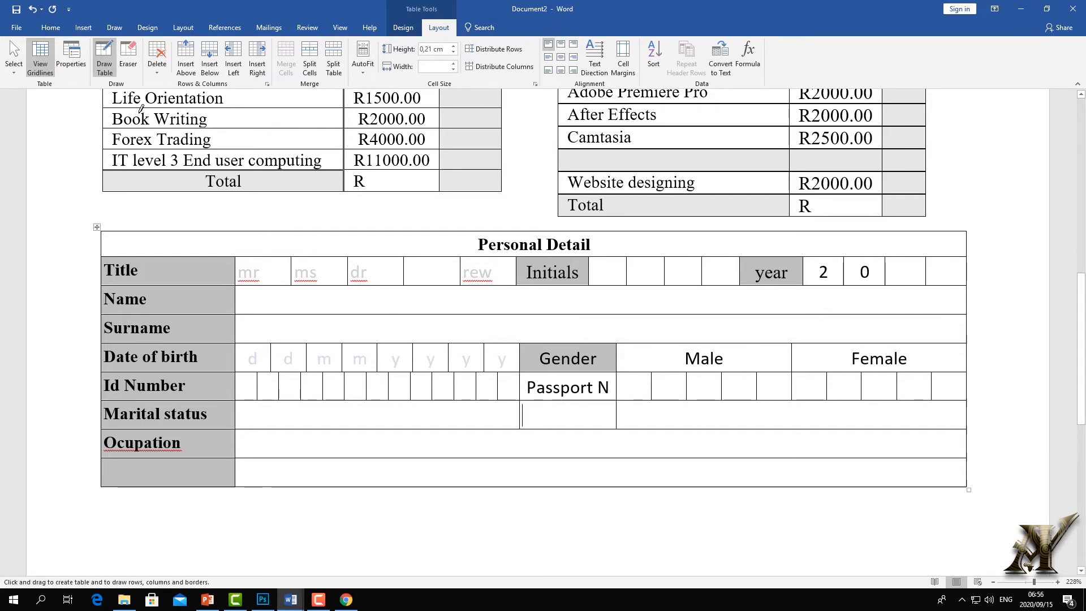
{"action": "key", "text": "Escape"}
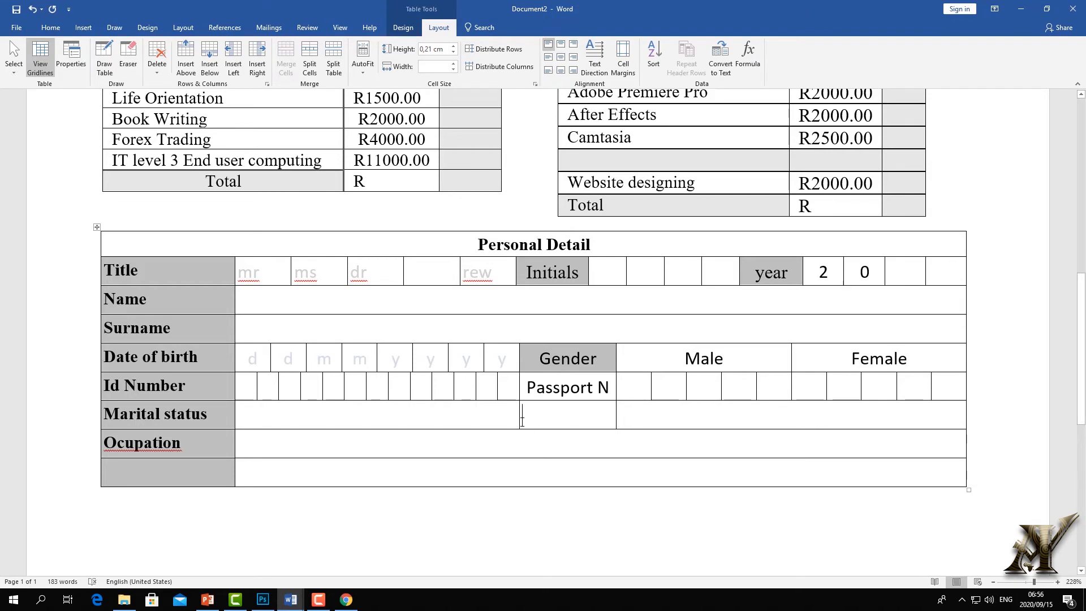
Draw two vertical borders in the blank cell of the "Ocupation" row, continuing those of the row above
{"action": "left_click", "coordinate": [107, 60]}
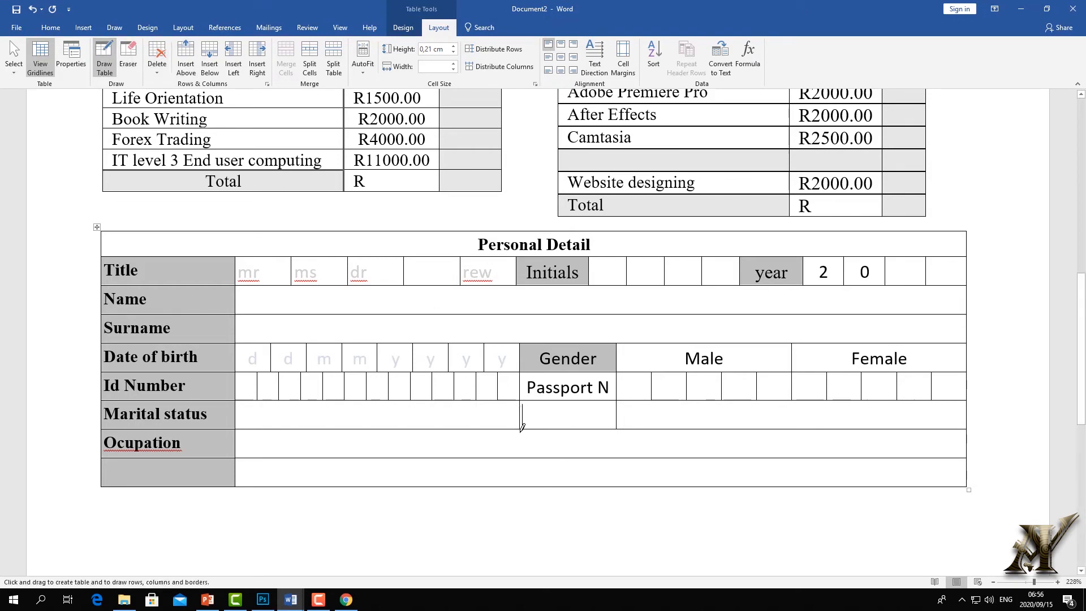
{"action": "left_click_drag", "start_coordinate": [522, 425], "coordinate": [517, 452]}
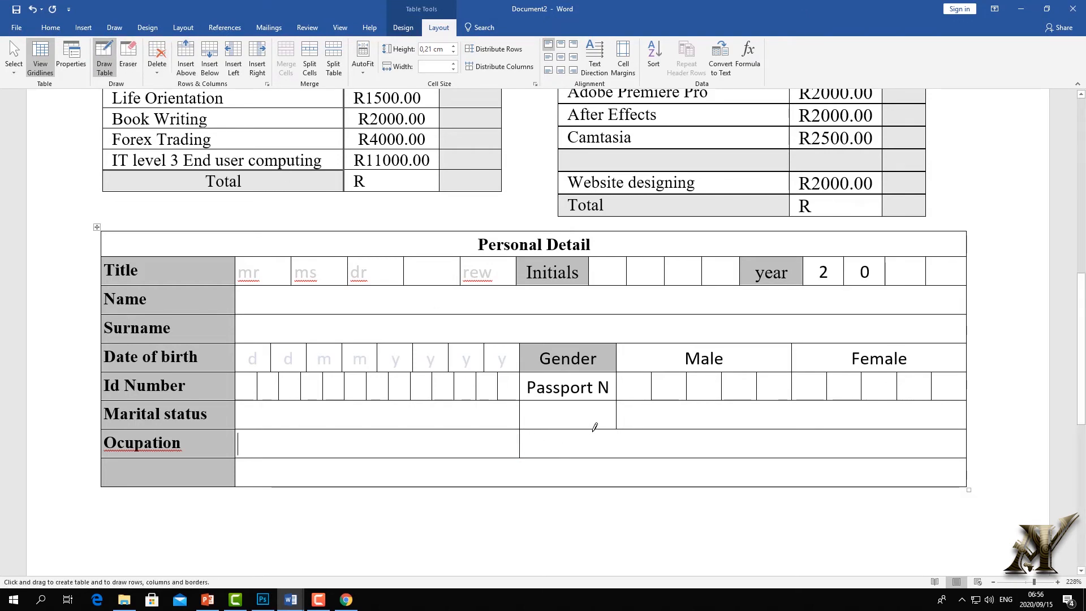
{"action": "left_click_drag", "start_coordinate": [617, 427], "coordinate": [616, 456]}
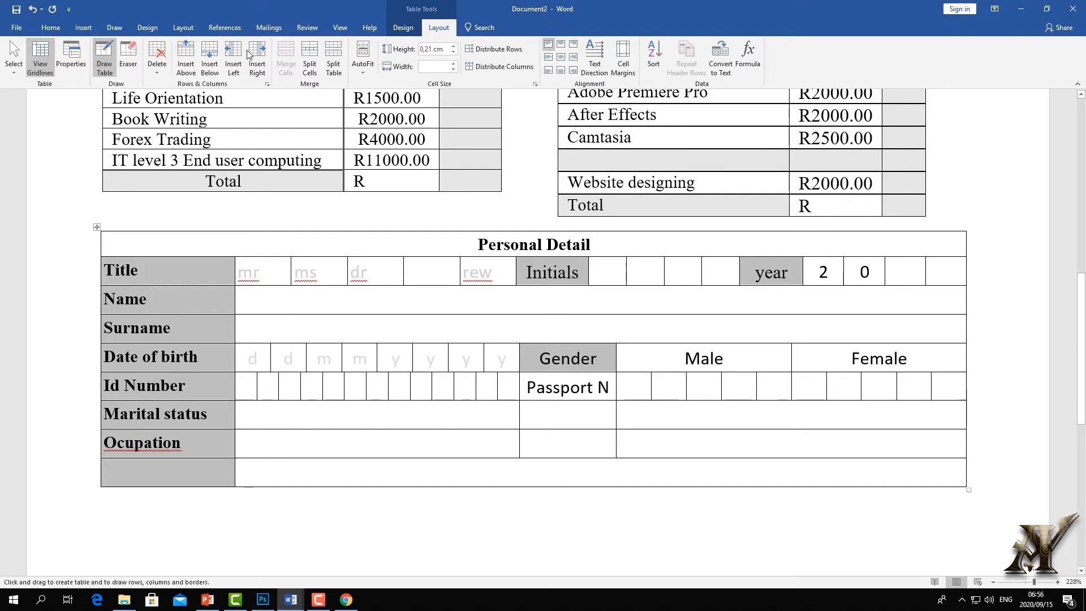
{"action": "left_click", "coordinate": [105, 59]}
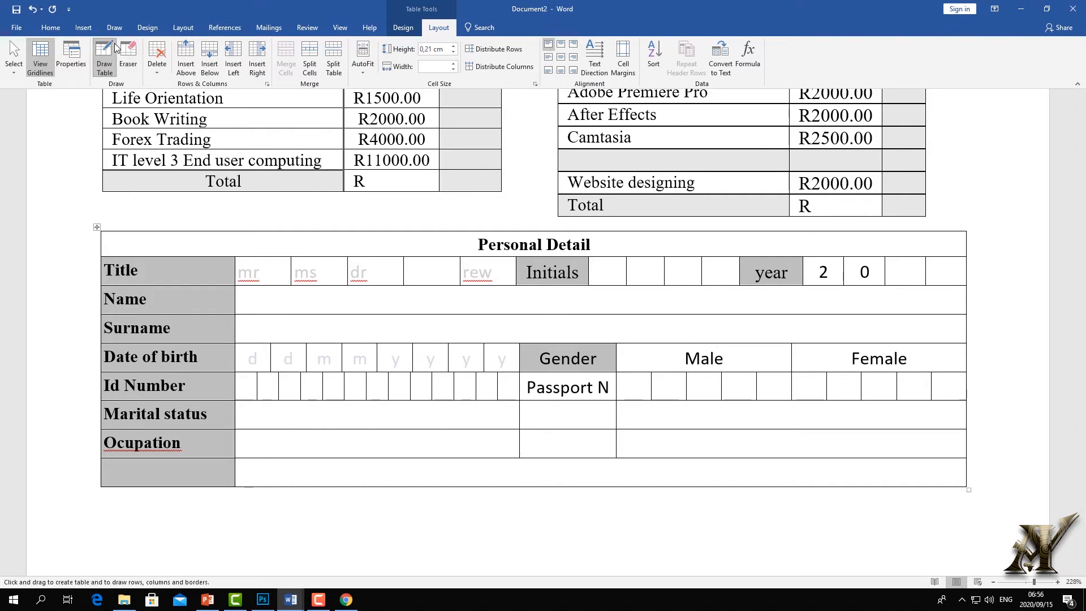
Enter "Language" and "Other" in the two cells below "Passport N", correcting the misspelled "Langiage"
{"action": "left_click", "coordinate": [561, 416]}
{"action": "type", "text": "Langiage"}
{"action": "left_click", "coordinate": [564, 441]}
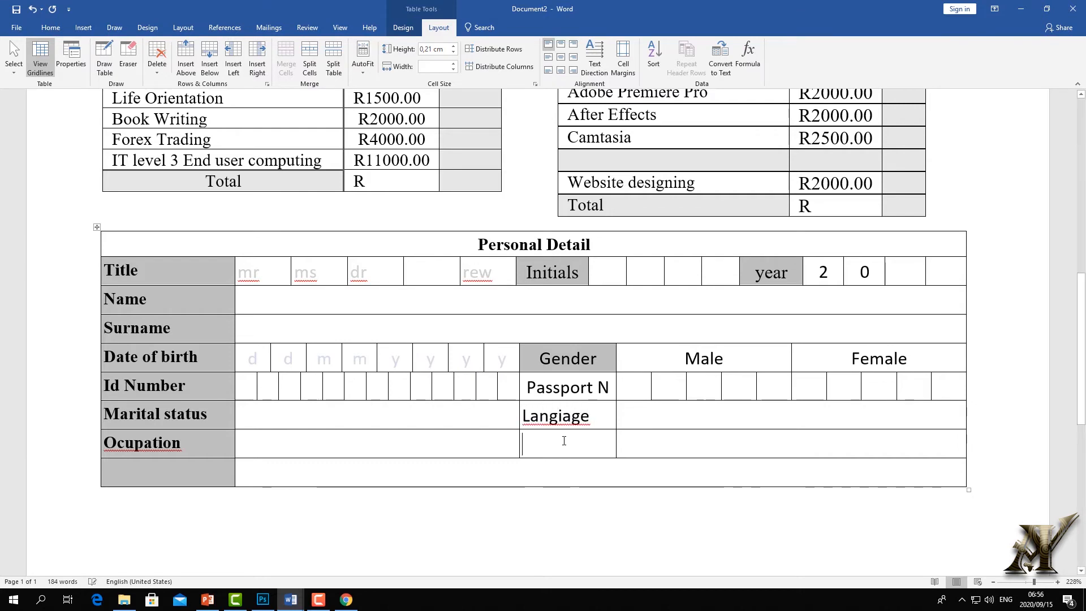
{"action": "type", "text": "Other"}
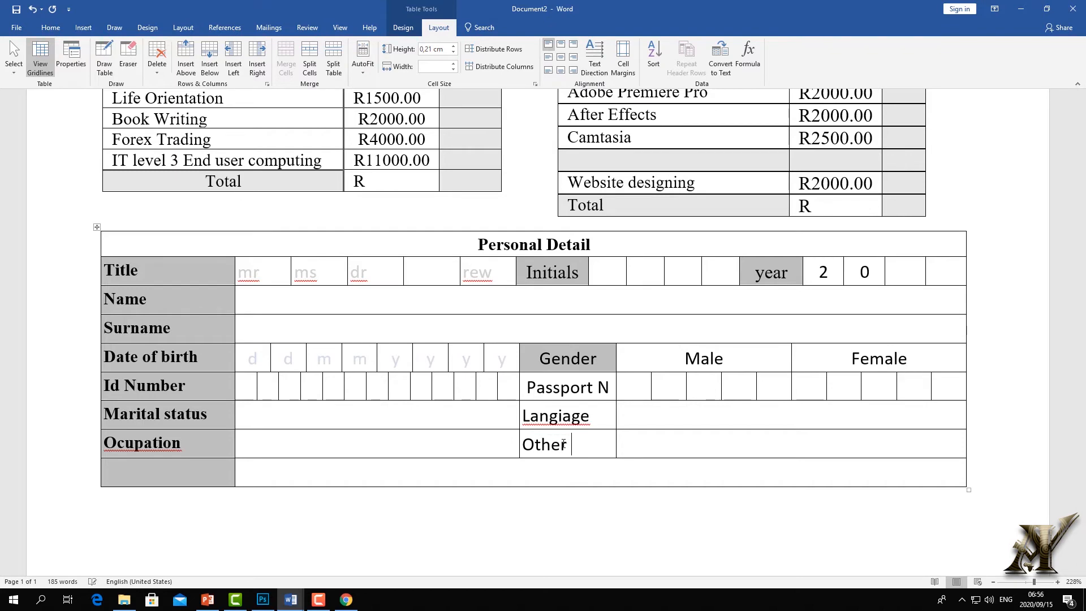
{"action": "right_click", "coordinate": [549, 416]}
{"action": "left_click", "coordinate": [521, 224]}
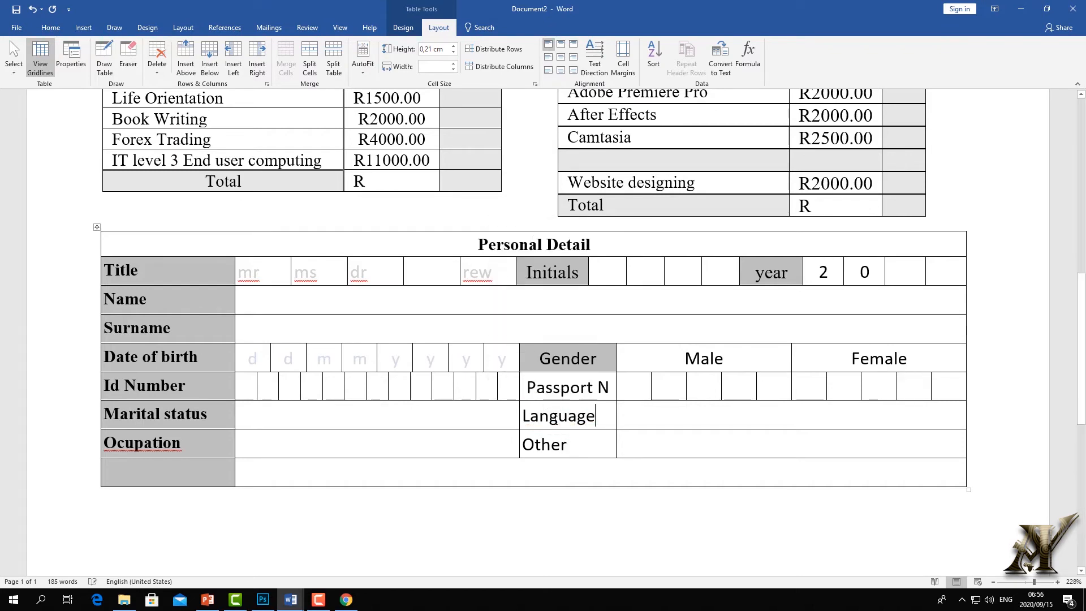
Format the cells from "Gender" down to "Other" with centred Times New Roman text and grey shading
{"action": "left_click_drag", "start_coordinate": [578, 455], "coordinate": [566, 360]}
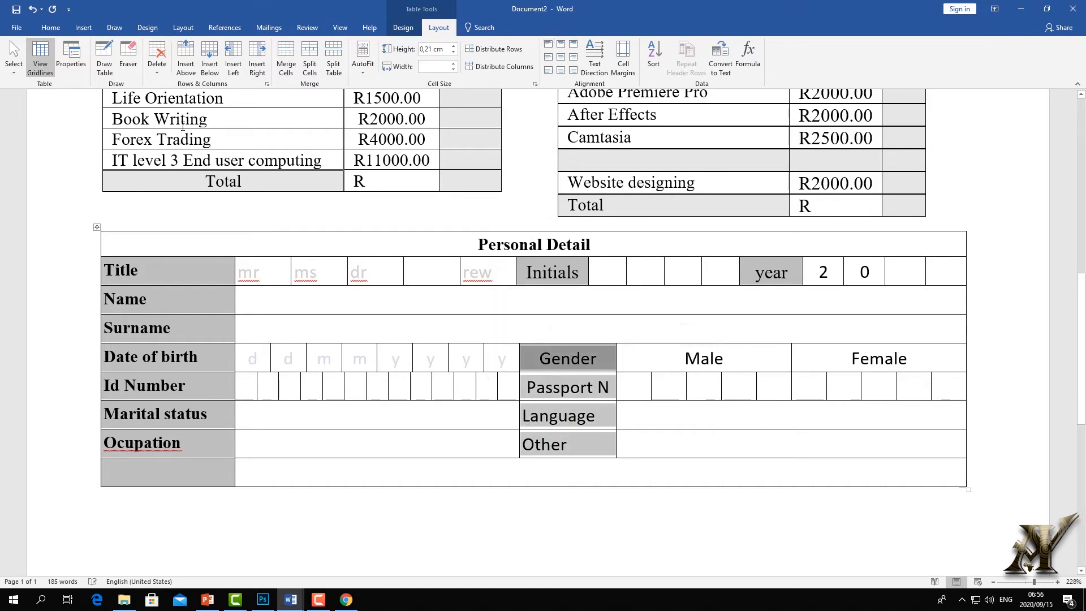
{"action": "left_click", "coordinate": [50, 27]}
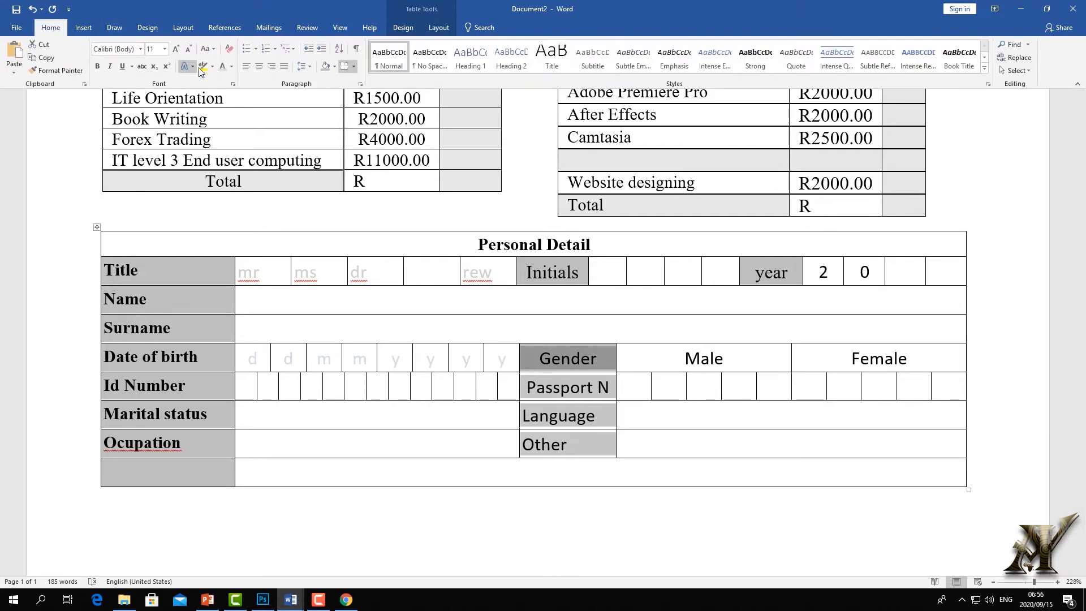
{"action": "left_click", "coordinate": [258, 66]}
{"action": "left_click", "coordinate": [139, 48]}
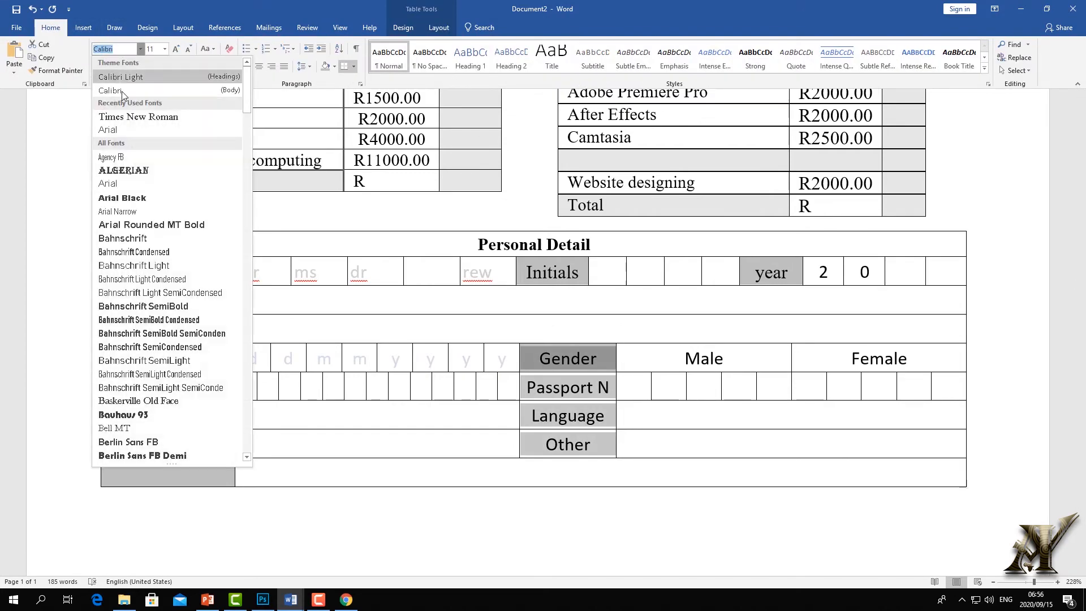
{"action": "left_click", "coordinate": [125, 116]}
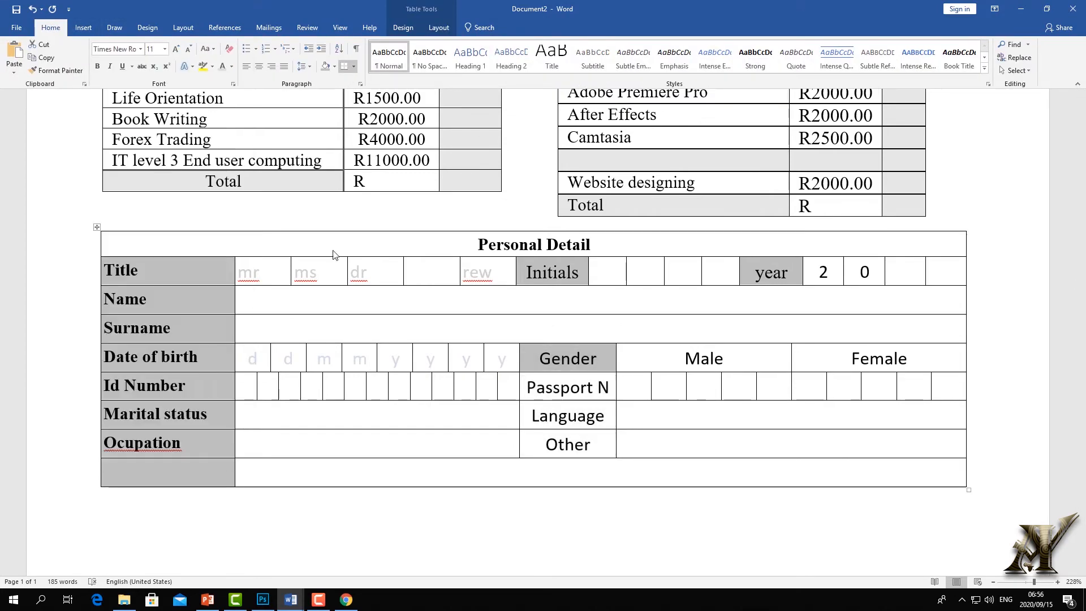
{"action": "left_click", "coordinate": [327, 70]}
{"action": "left_click", "coordinate": [673, 451]}
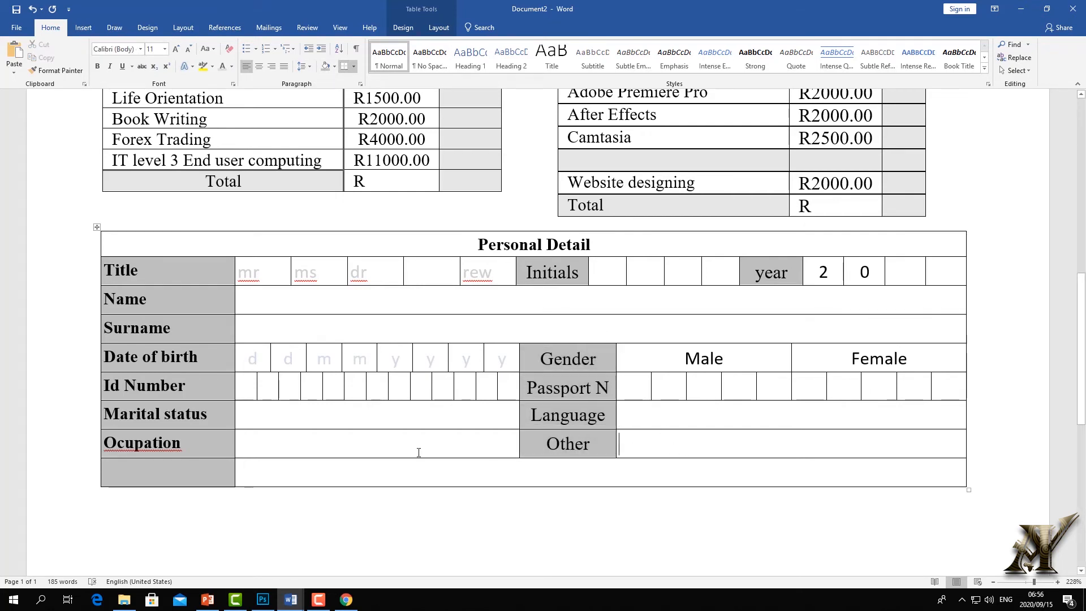
Split the blank cell beside "Marital status" into four columns in one row
{"action": "left_click", "coordinate": [243, 417]}
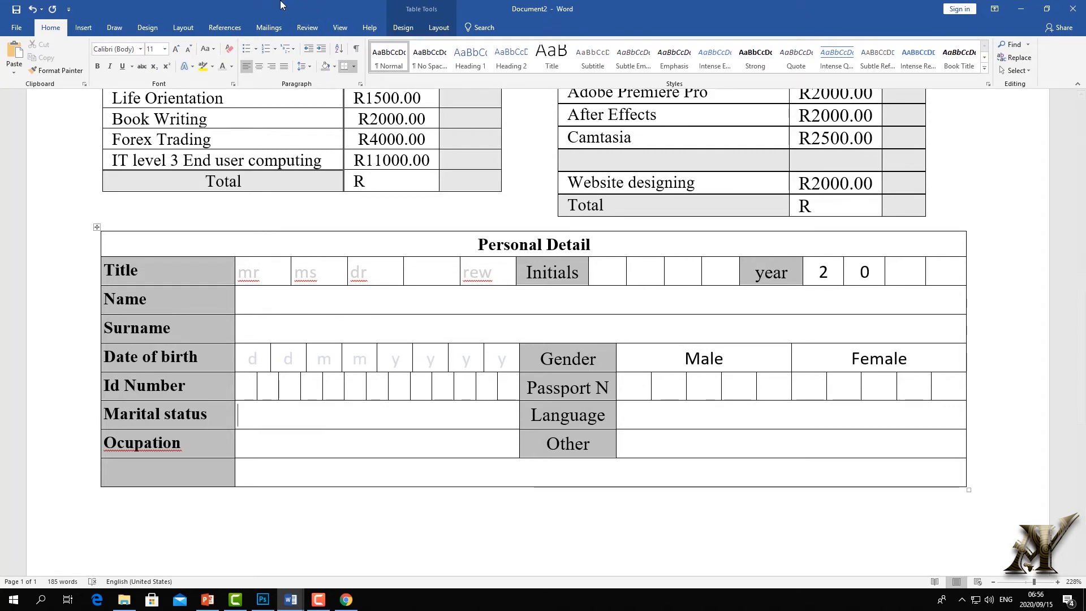
{"action": "left_click", "coordinate": [438, 27]}
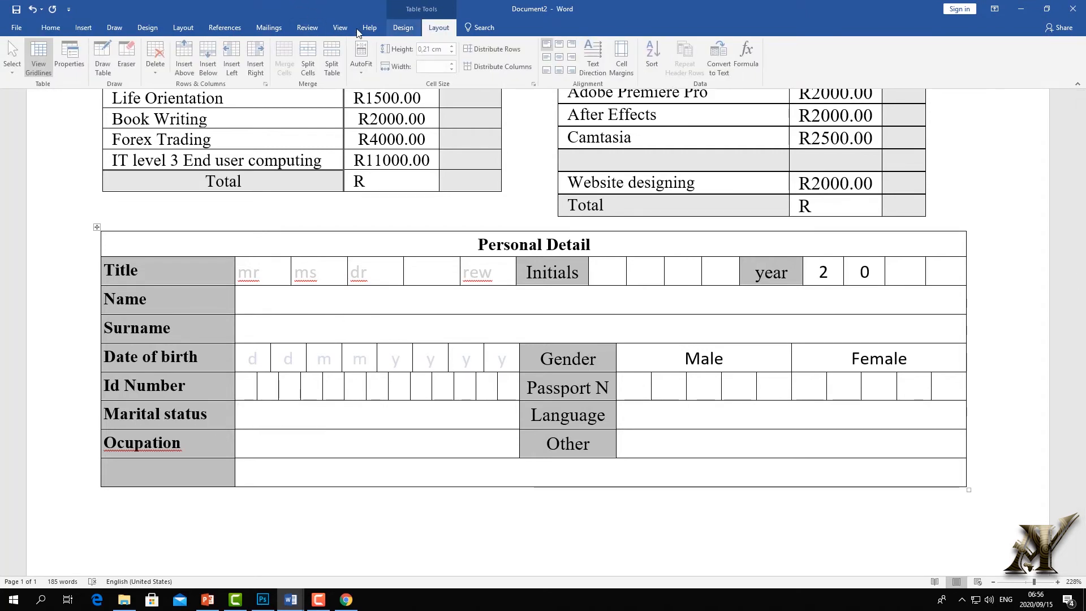
{"action": "left_click", "coordinate": [308, 66]}
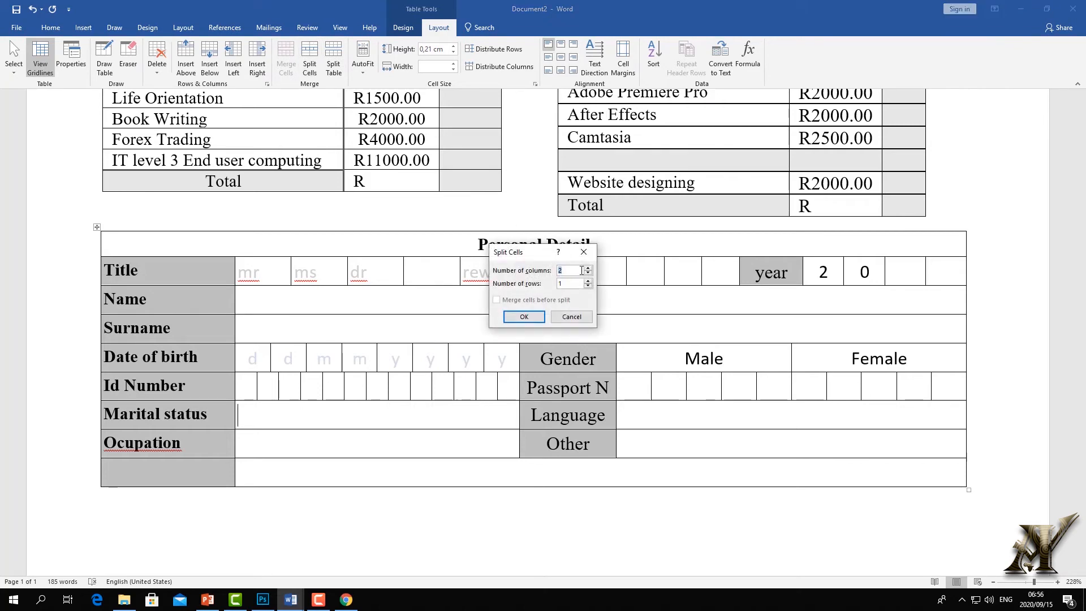
{"action": "left_click", "coordinate": [588, 269]}
{"action": "left_click", "coordinate": [588, 276]}
{"action": "key", "text": "Return"}
Split the blank cells beside "Language" and "Other" into two columns each
{"action": "left_click", "coordinate": [658, 414]}
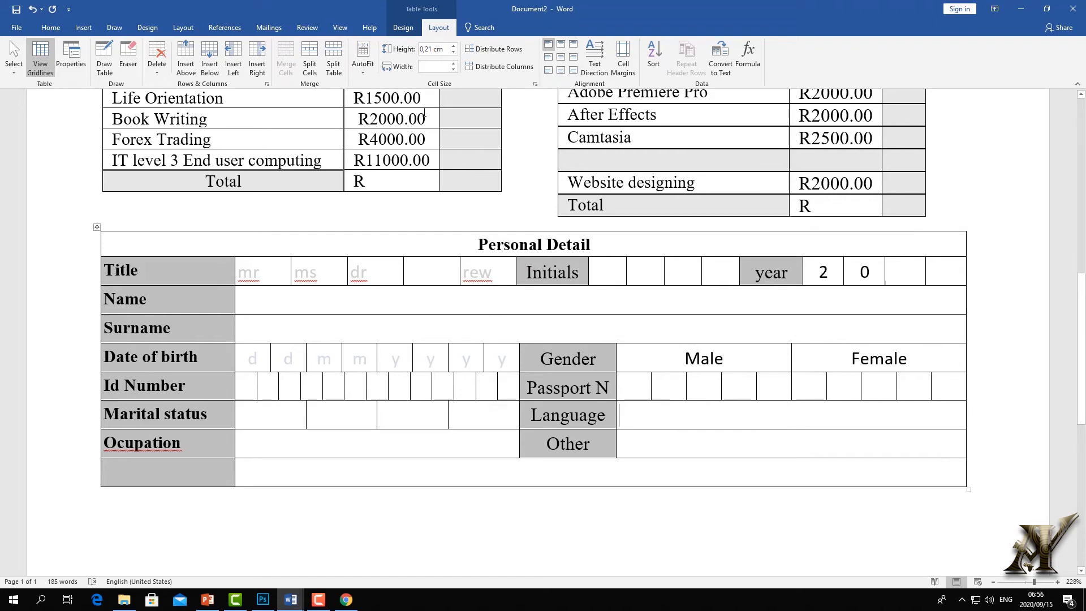
{"action": "left_click", "coordinate": [313, 60]}
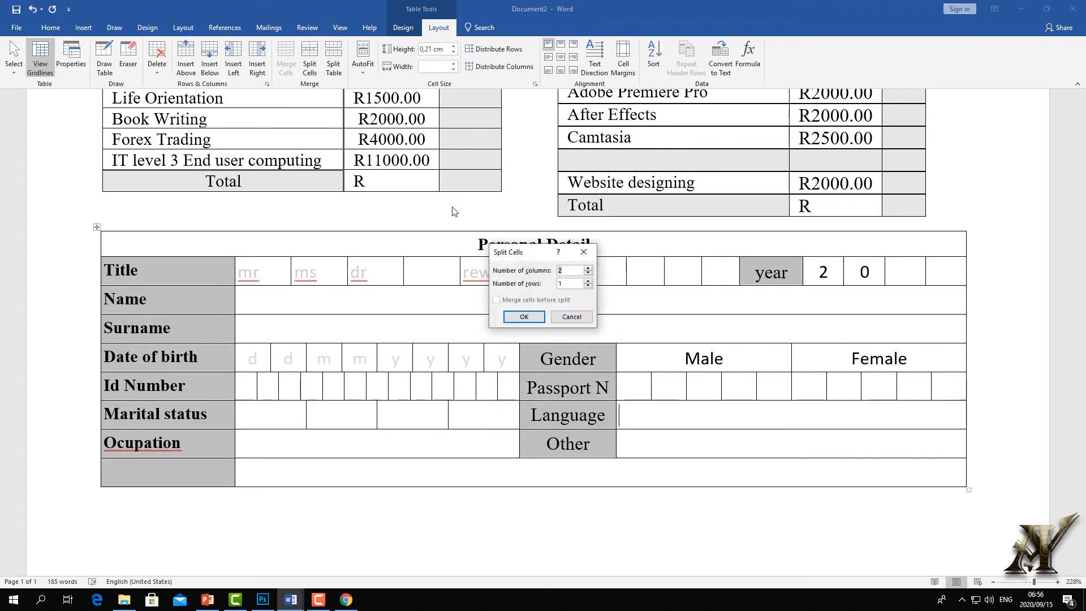
{"action": "left_click", "coordinate": [524, 316]}
{"action": "left_click", "coordinate": [679, 442]}
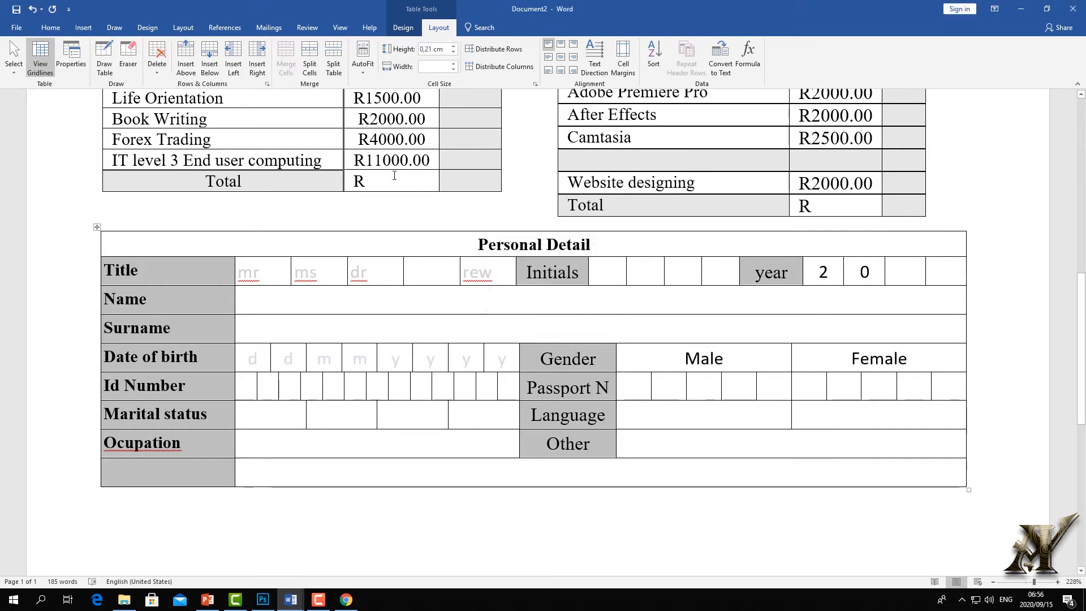
{"action": "left_click", "coordinate": [318, 69]}
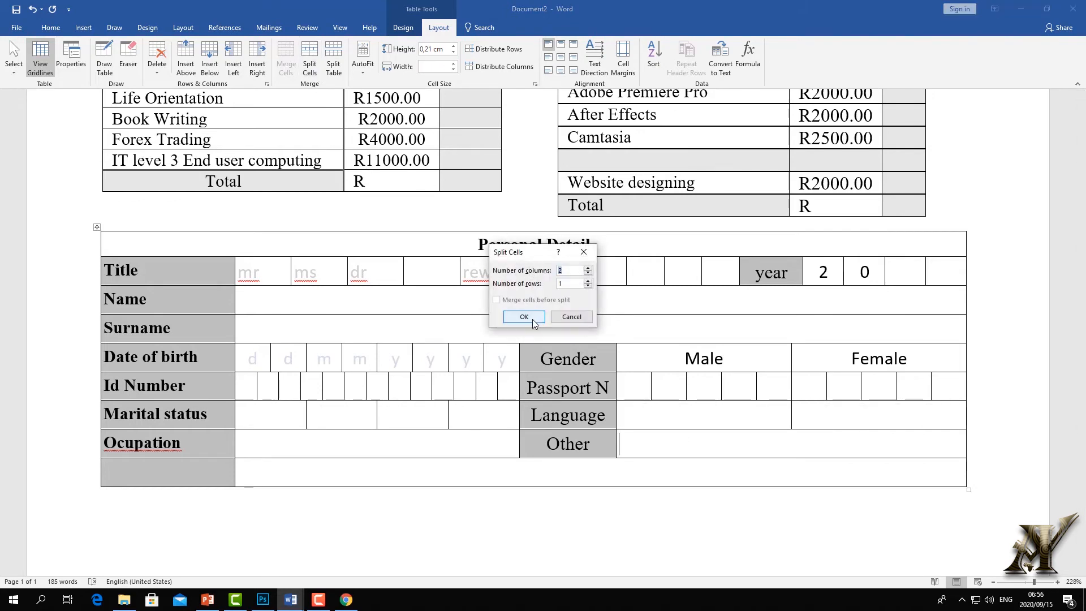
{"action": "left_click", "coordinate": [525, 316]}
Correct the misspelled row label "Ocupation" to "Occupation" using the suggested spelling
{"action": "left_click", "coordinate": [383, 443]}
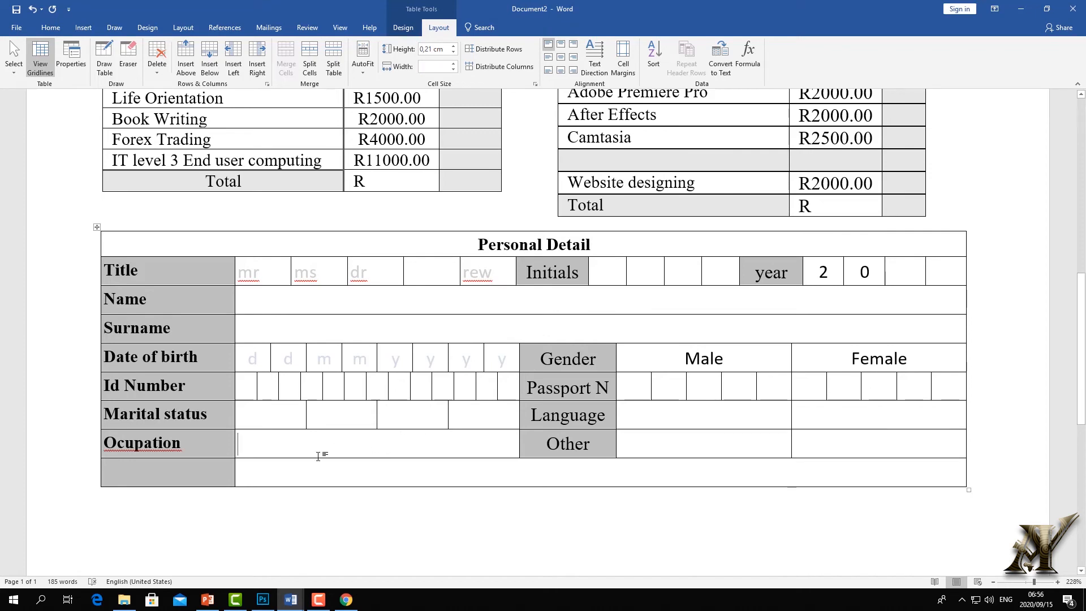
{"action": "right_click", "coordinate": [156, 446]}
{"action": "left_click", "coordinate": [117, 253]}
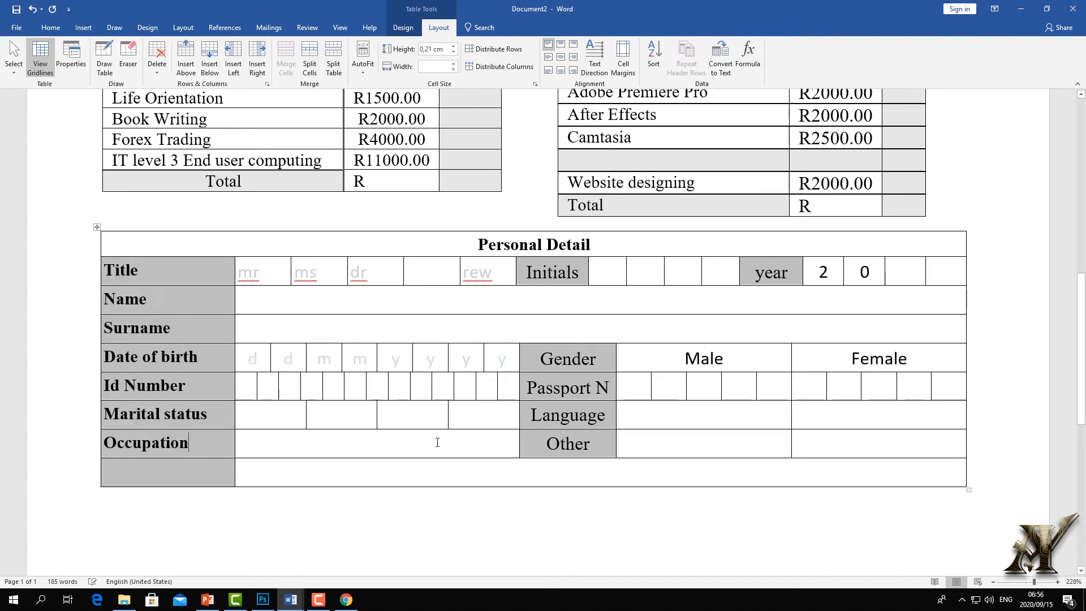
Copy "single" from the reference form's Marital Status row into the first blank "Marital status" cell of the new document
{"action": "scroll", "coordinate": [457, 463], "scroll_direction": "down", "scroll_amount": 1}
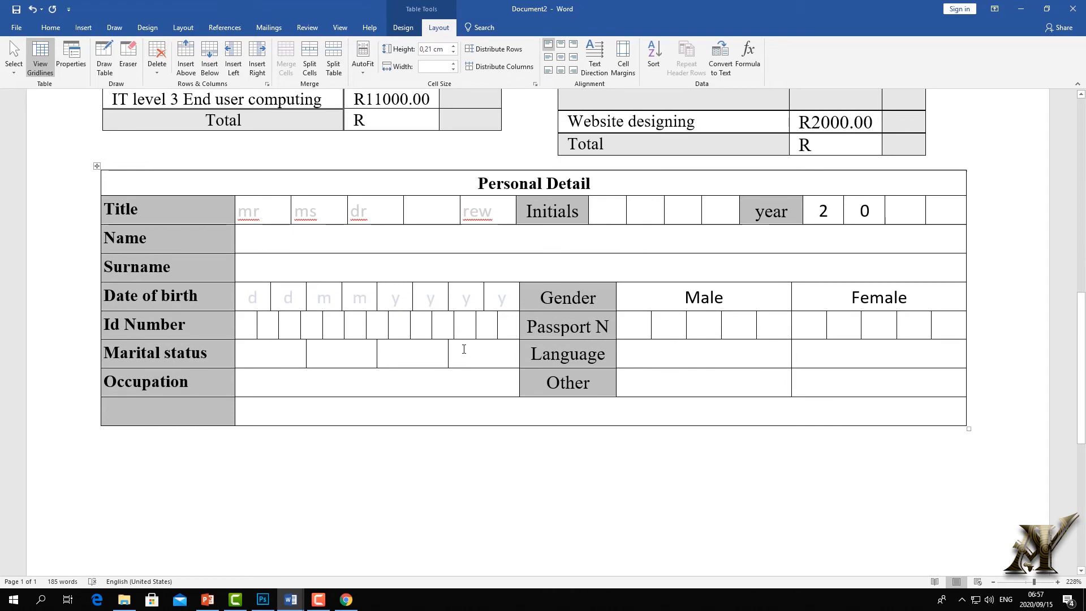
{"action": "left_click", "coordinate": [295, 356]}
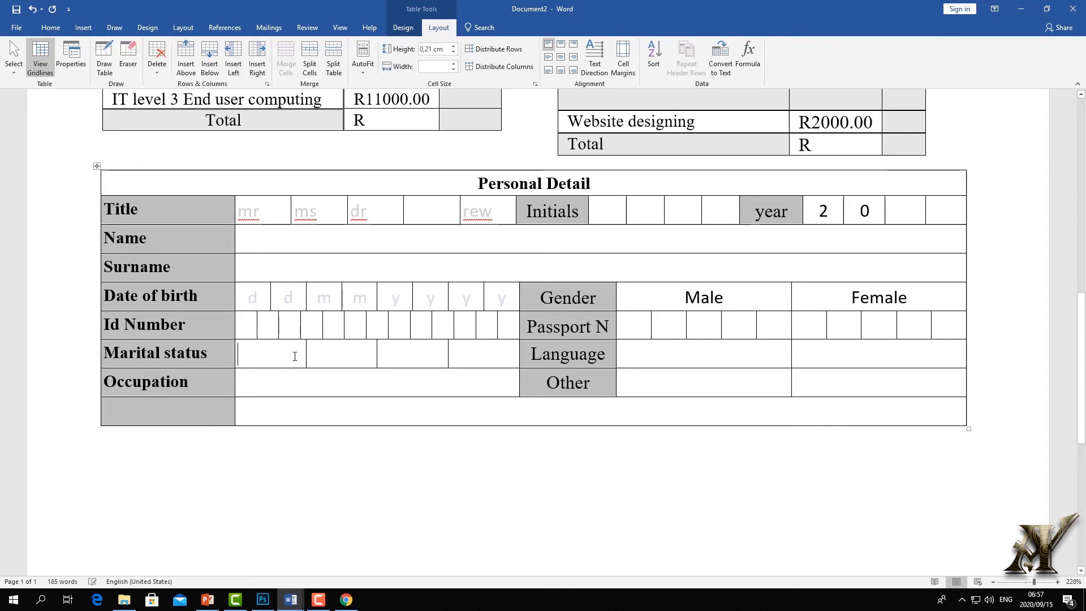
{"action": "left_click", "coordinate": [291, 600]}
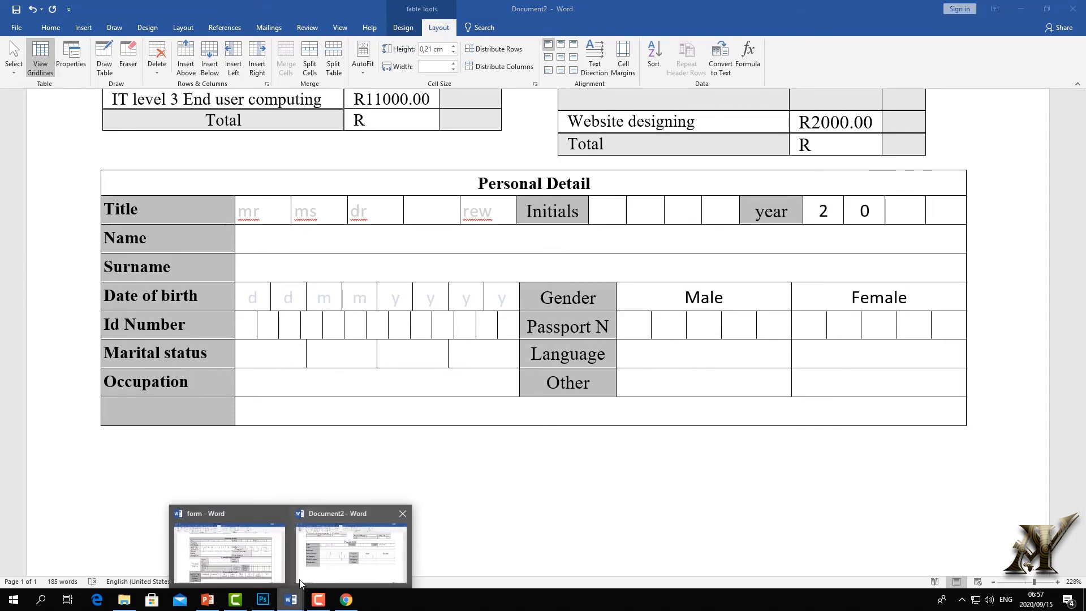
{"action": "left_click", "coordinate": [248, 545]}
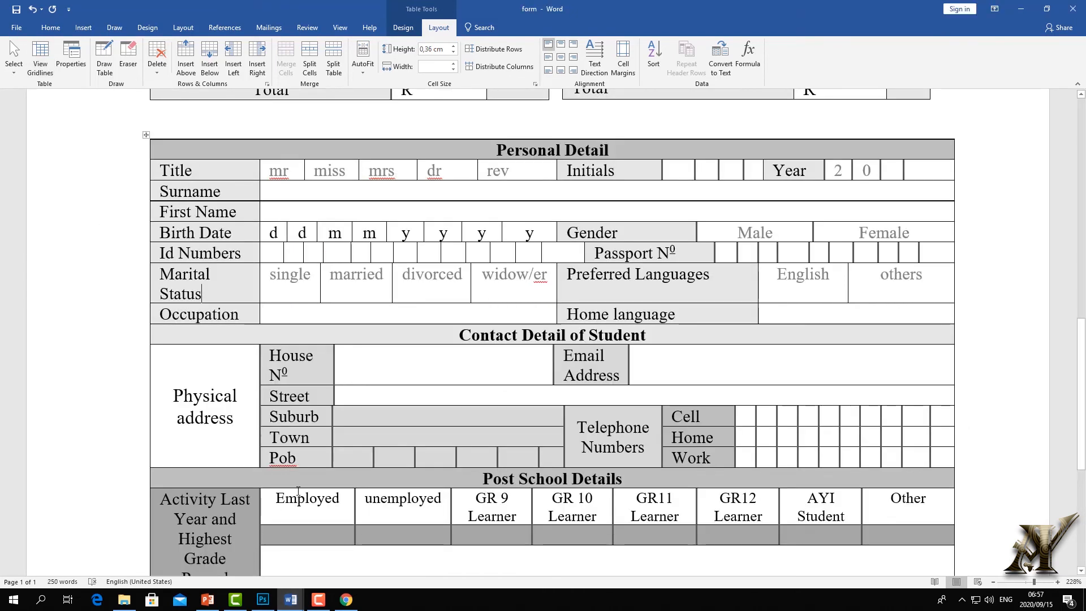
{"action": "double_click", "coordinate": [309, 276]}
{"action": "left_click", "coordinate": [291, 271]}
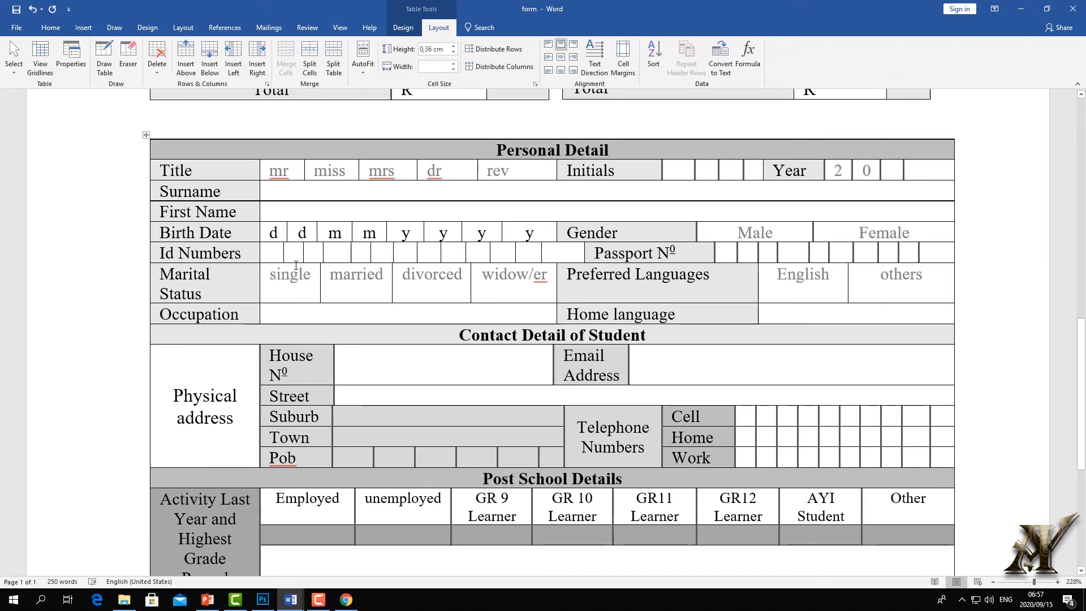
{"action": "left_click_drag", "start_coordinate": [310, 275], "coordinate": [271, 278]}
{"action": "key", "text": "ctrl+c"}
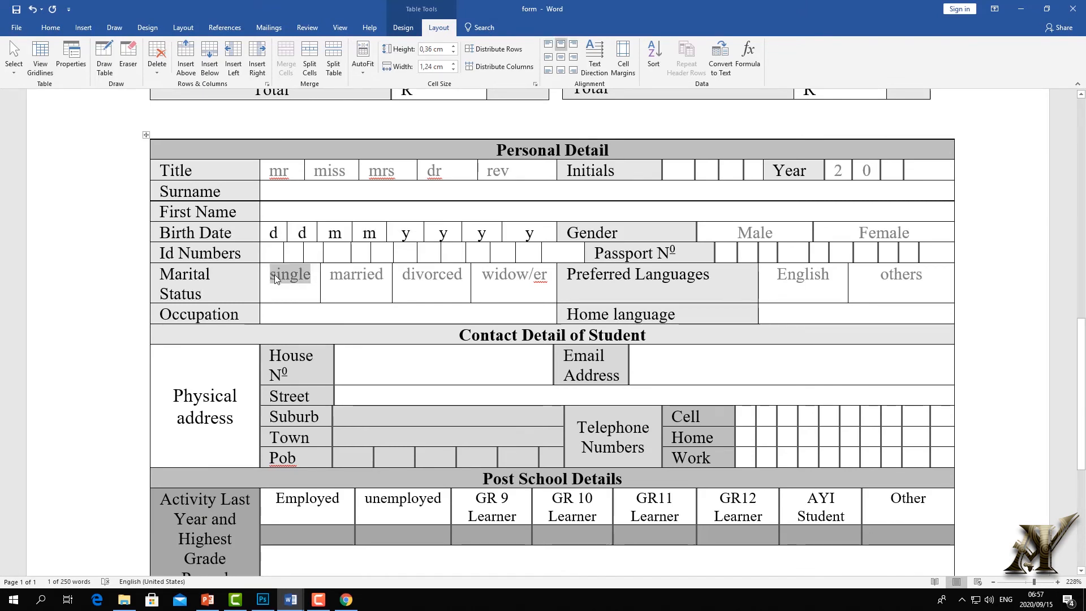
{"action": "left_click", "coordinate": [291, 600]}
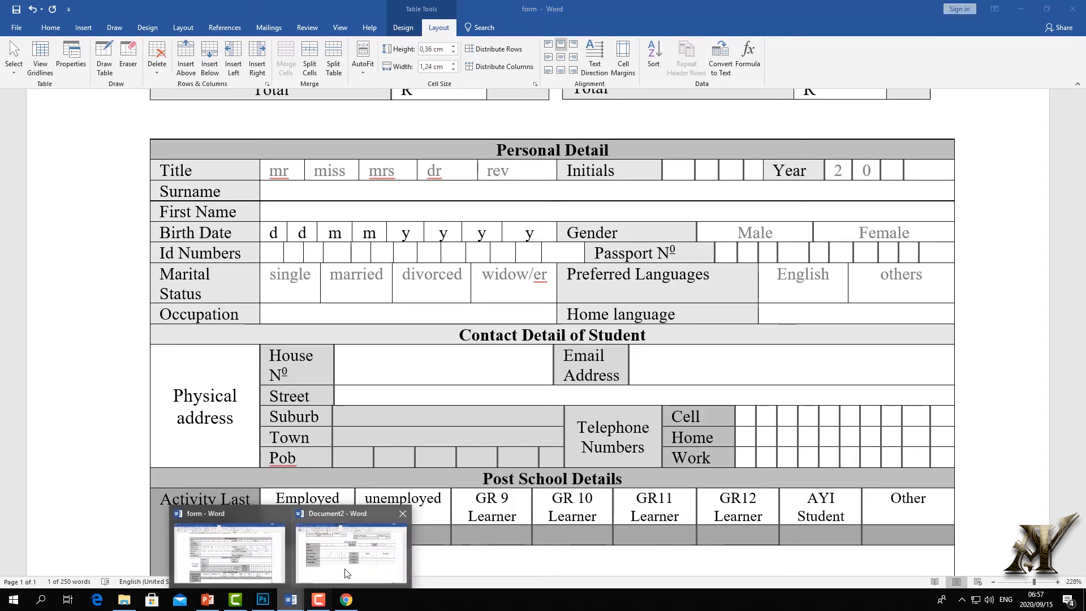
{"action": "left_click", "coordinate": [345, 543]}
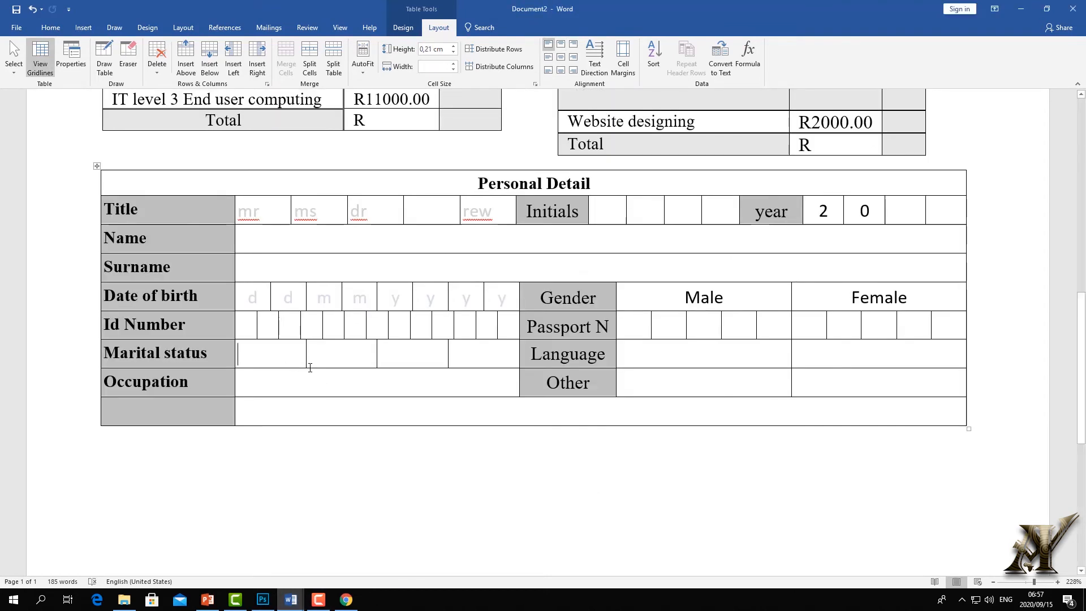
{"action": "key", "text": "ctrl+v"}
Enter "Married" in the second option cell of the "Marital status" row
{"action": "type", "text": "maried"}
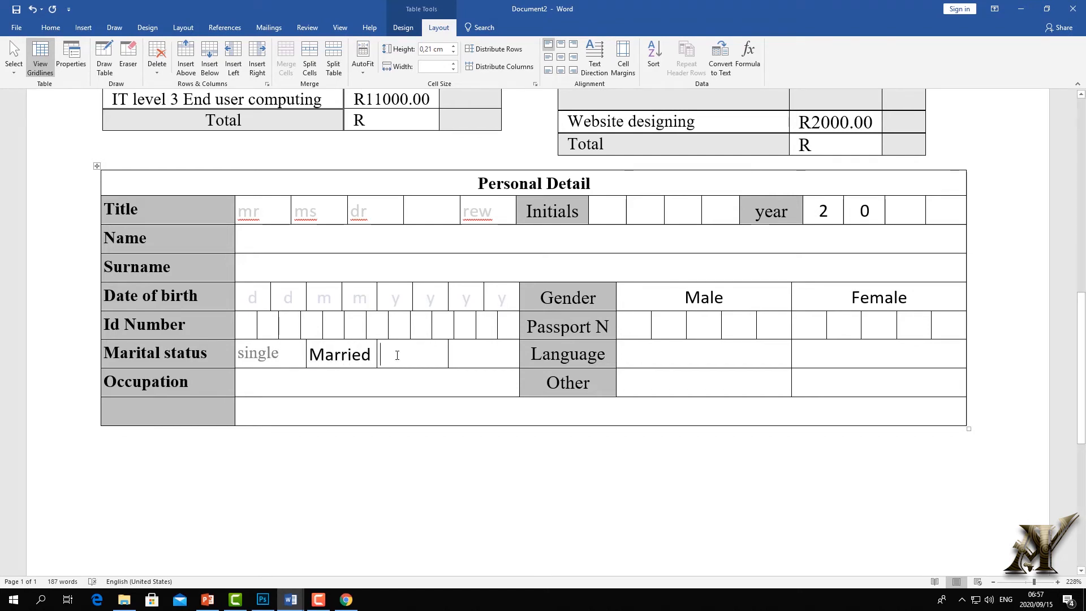
{"action": "left_click", "coordinate": [428, 356]}
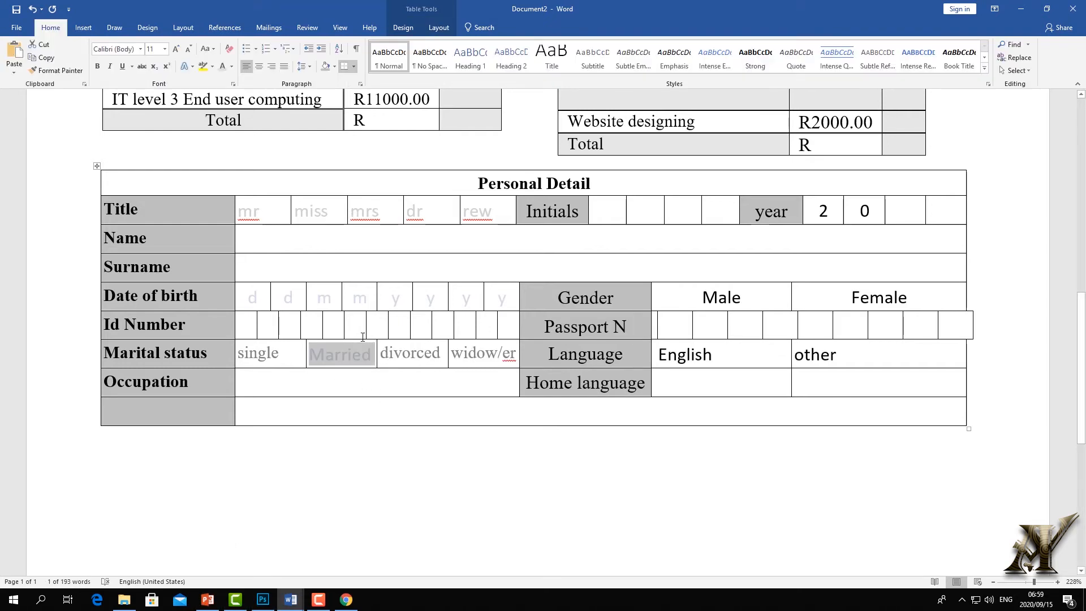
{"action": "left_click", "coordinate": [322, 351]}
Add a new row at the bottom of the Personal Detail table
{"action": "left_click", "coordinate": [186, 419]}
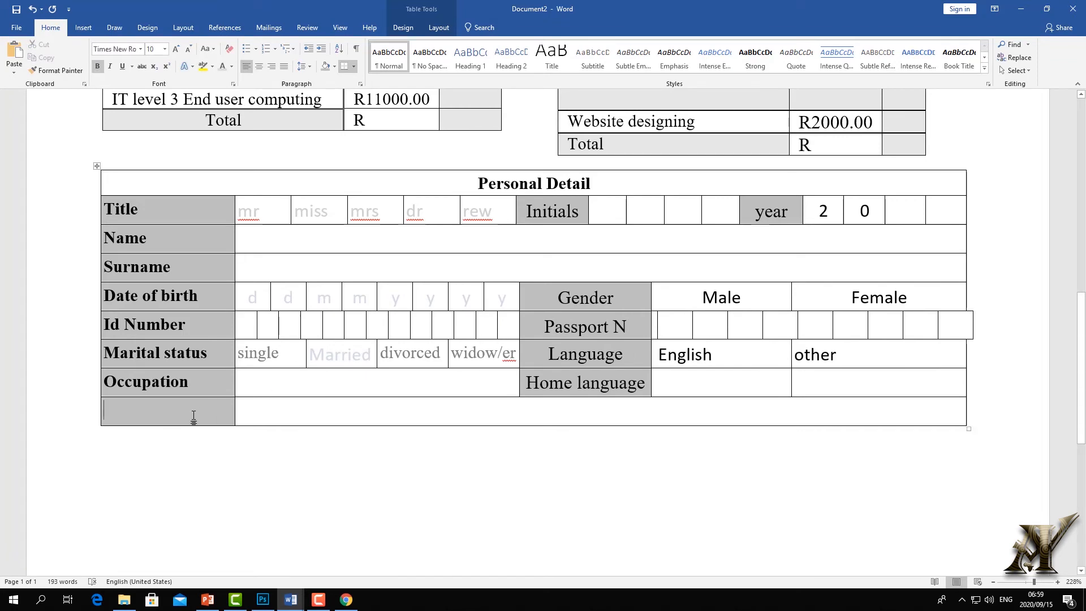
{"action": "left_click", "coordinate": [97, 425]}
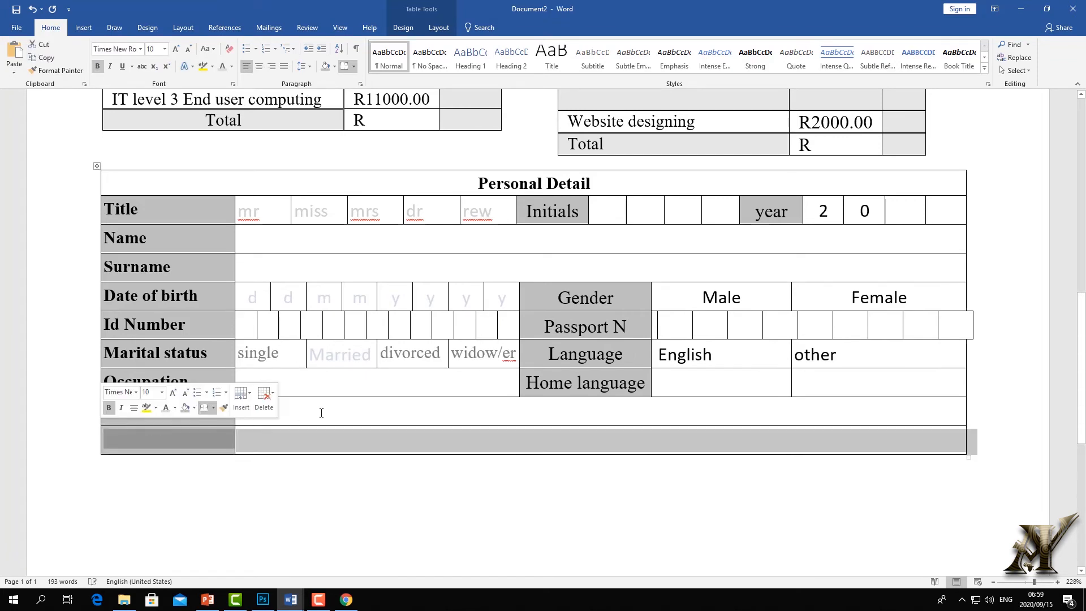
{"action": "left_click", "coordinate": [194, 408]}
Copy the heading "Contact Detail of Student" from the reference form and return to the new document
{"action": "mouse_move", "coordinate": [286, 600]}
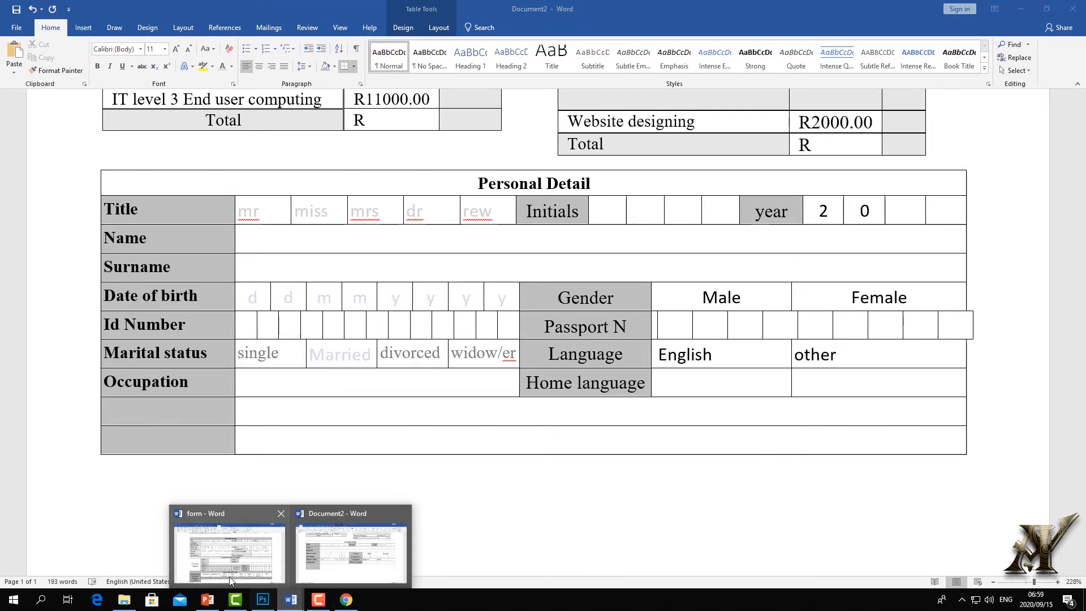
{"action": "left_click", "coordinate": [232, 582]}
{"action": "scroll", "coordinate": [324, 520], "scroll_direction": "down", "scroll_amount": 3}
{"action": "scroll", "coordinate": [426, 297], "scroll_direction": "up", "scroll_amount": 1}
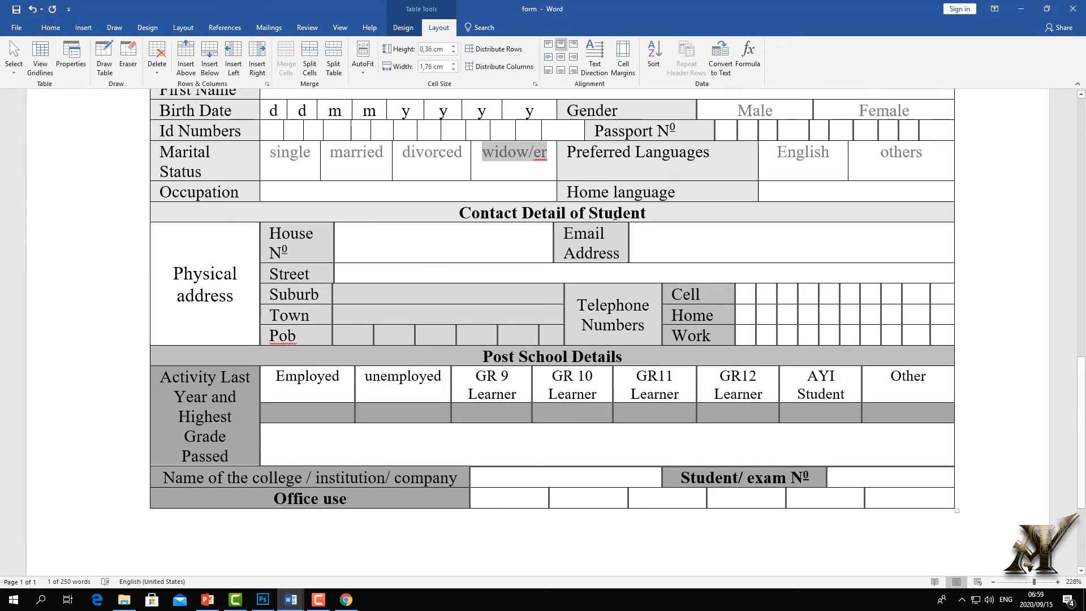
{"action": "left_click_drag", "start_coordinate": [638, 213], "coordinate": [478, 213]}
{"action": "key", "text": "ctrl+c"}
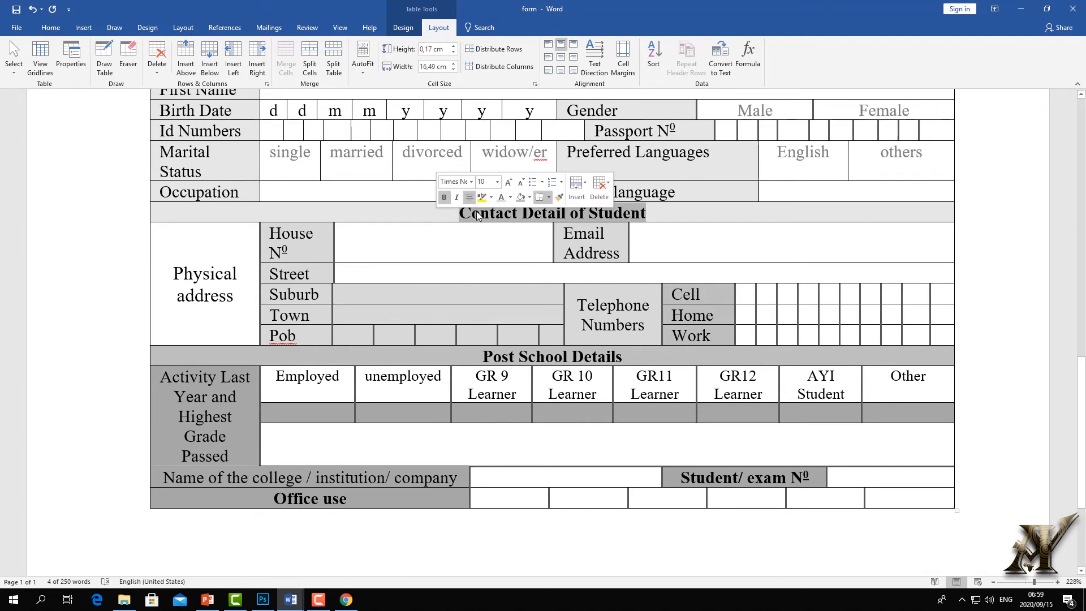
{"action": "right_click", "coordinate": [477, 215]}
{"action": "key", "text": "Escape"}
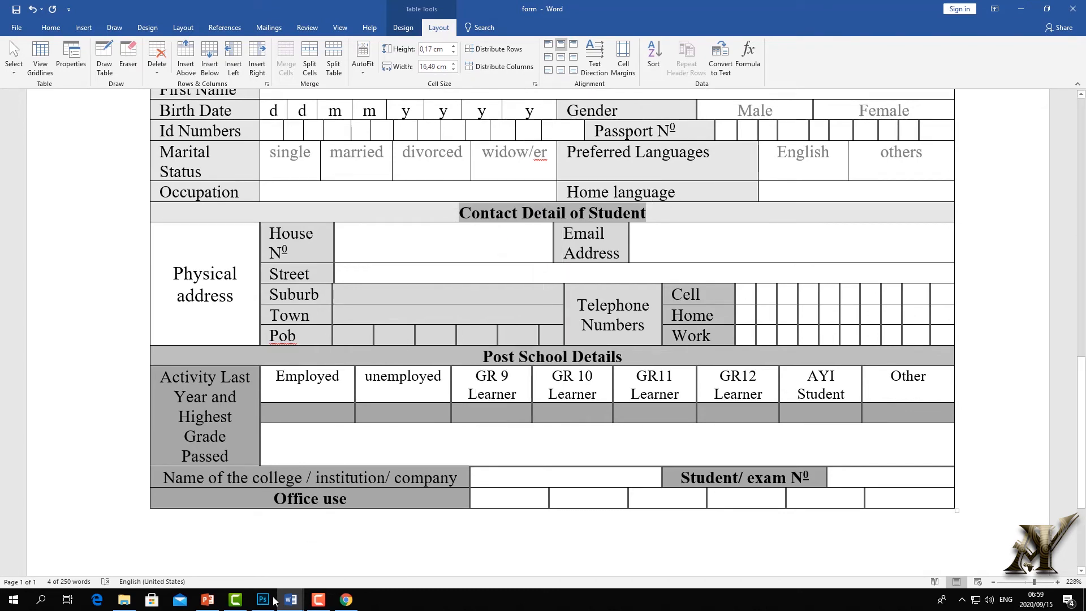
{"action": "mouse_move", "coordinate": [294, 600]}
{"action": "left_click", "coordinate": [331, 574]}
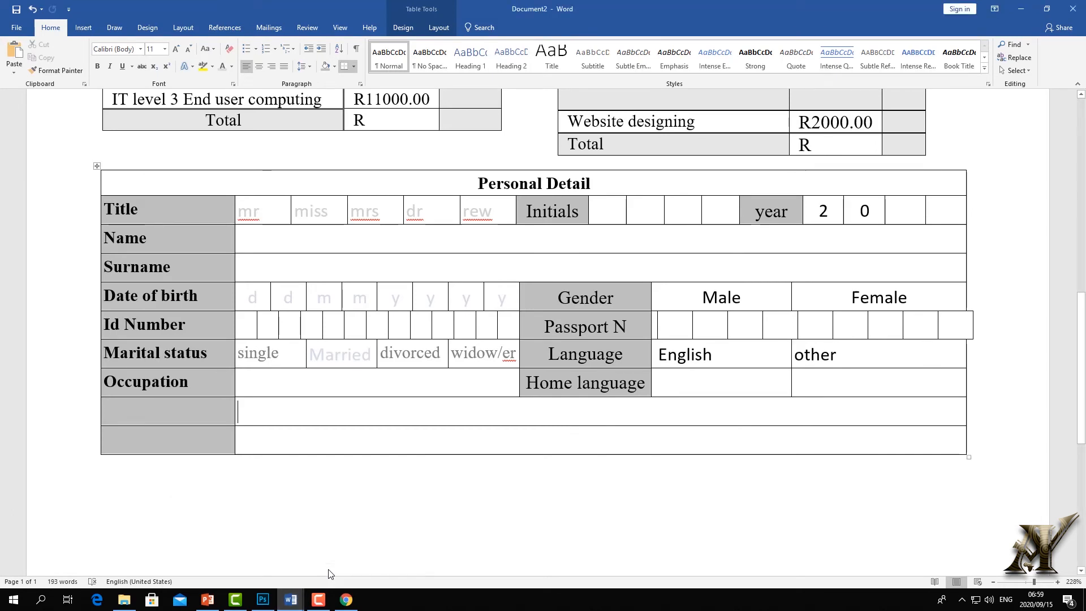
Merge the two cells of the blank row directly below "Occupation" into one full-width cell
{"action": "left_click", "coordinate": [334, 402]}
{"action": "left_click_drag", "start_coordinate": [229, 412], "coordinate": [281, 412]}
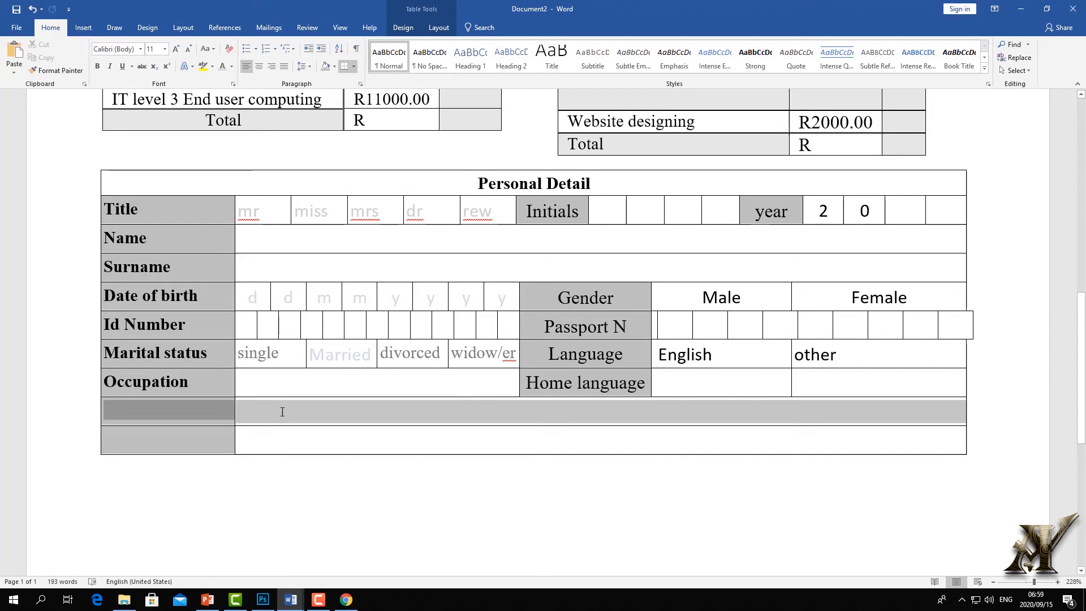
{"action": "left_click", "coordinate": [439, 27]}
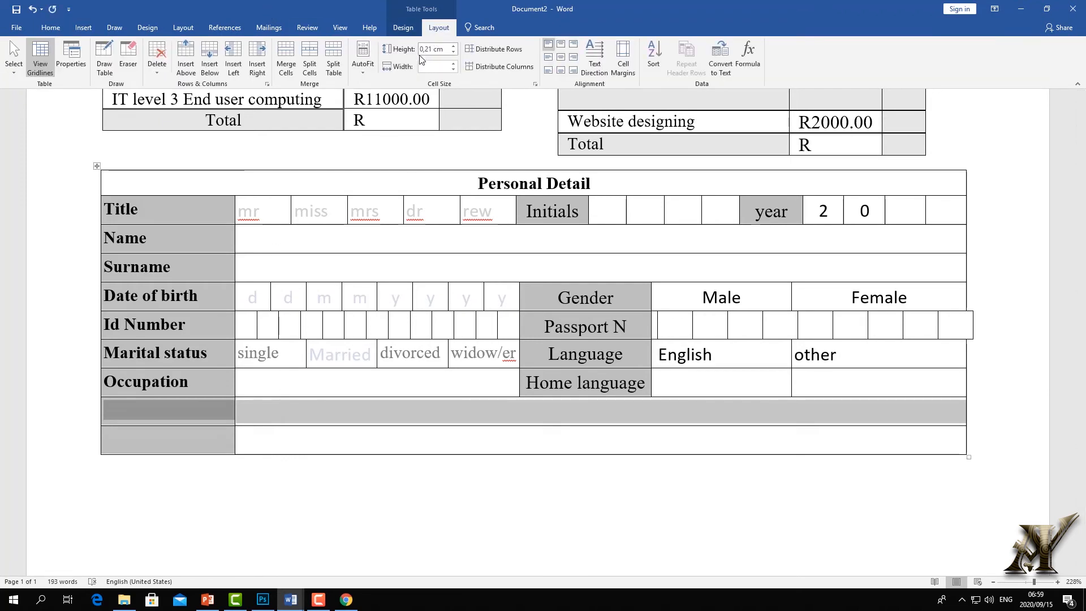
{"action": "left_click", "coordinate": [287, 56]}
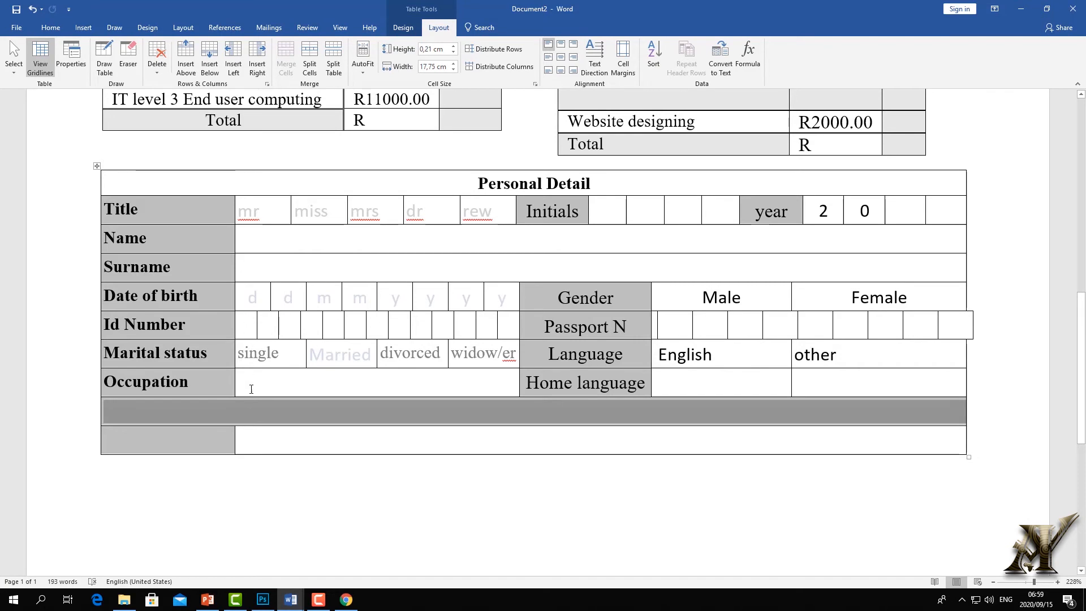
{"action": "left_click", "coordinate": [250, 423]}
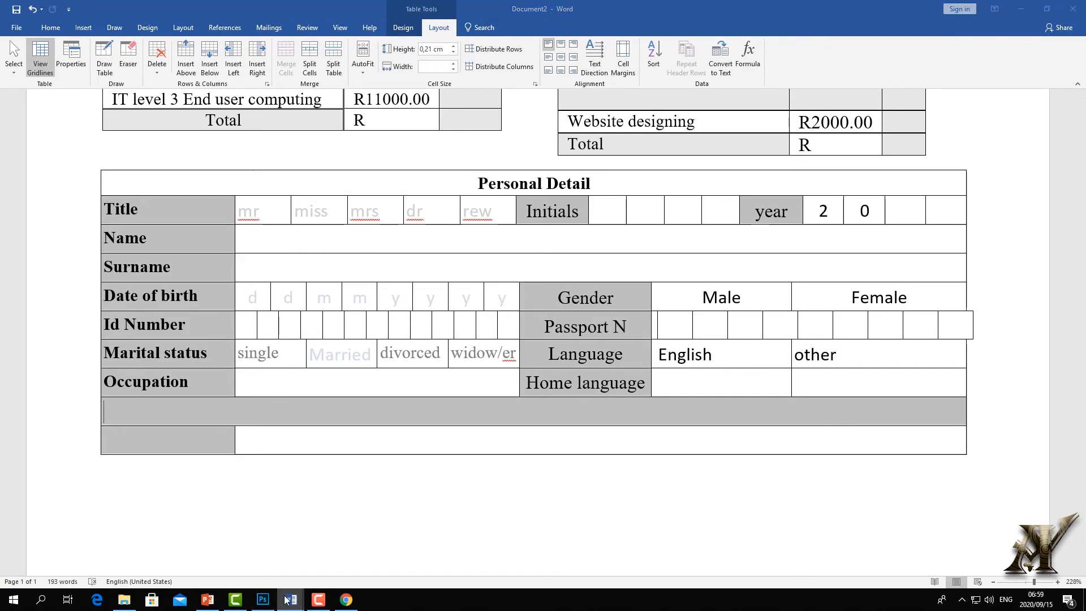
Paste the heading "Contact Detail of Student" into the merged row below "Occupation" and centre it
{"action": "mouse_move", "coordinate": [291, 599]}
{"action": "left_click", "coordinate": [241, 573]}
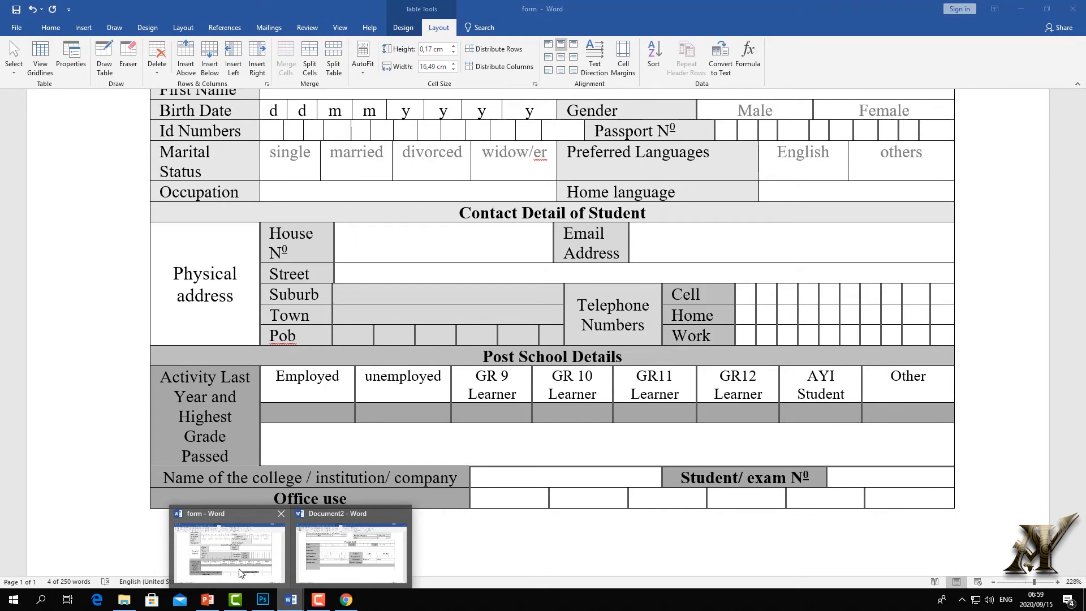
{"action": "left_click", "coordinate": [305, 580]}
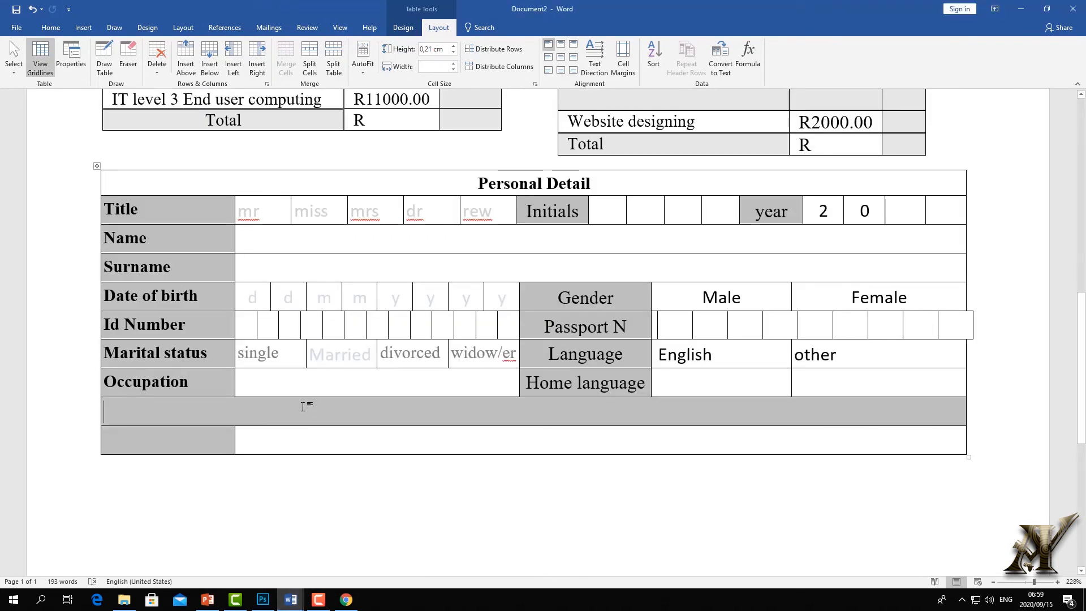
{"action": "key", "text": "ctrl+v"}
{"action": "left_click_drag", "start_coordinate": [316, 409], "coordinate": [103, 410]}
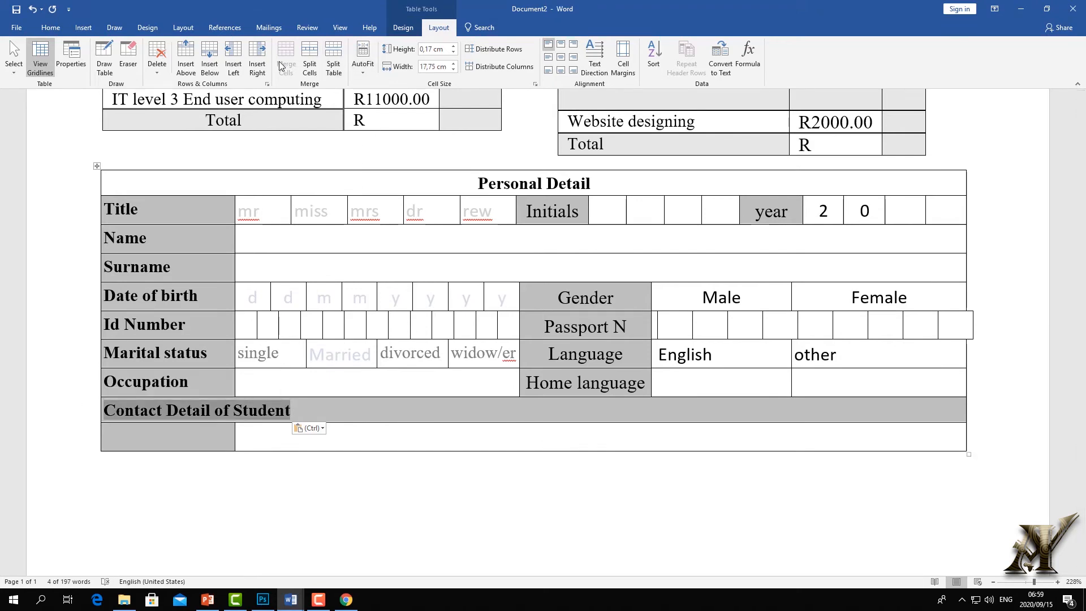
{"action": "left_click", "coordinate": [560, 58]}
{"action": "scroll", "coordinate": [566, 249], "scroll_direction": "down", "scroll_amount": 3}
{"action": "scroll", "coordinate": [431, 244], "scroll_direction": "up", "scroll_amount": 1}
Add five rows below "Contact Detail of Student" and merge the first-column cells of the first five rows under that heading
{"action": "left_click", "coordinate": [412, 184]}
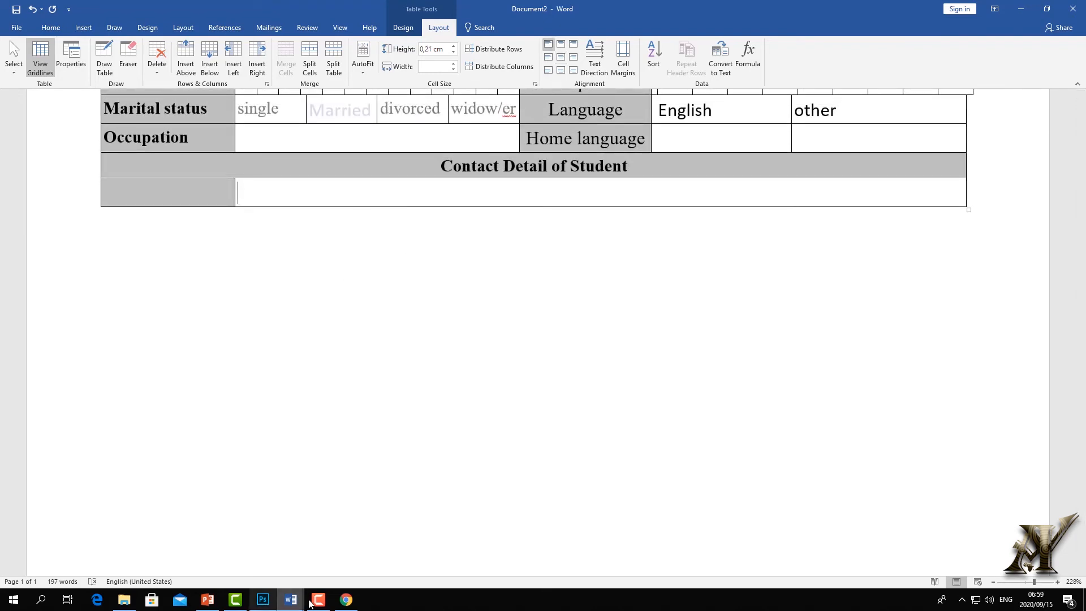
{"action": "left_click", "coordinate": [289, 595]}
{"action": "left_click", "coordinate": [253, 561]}
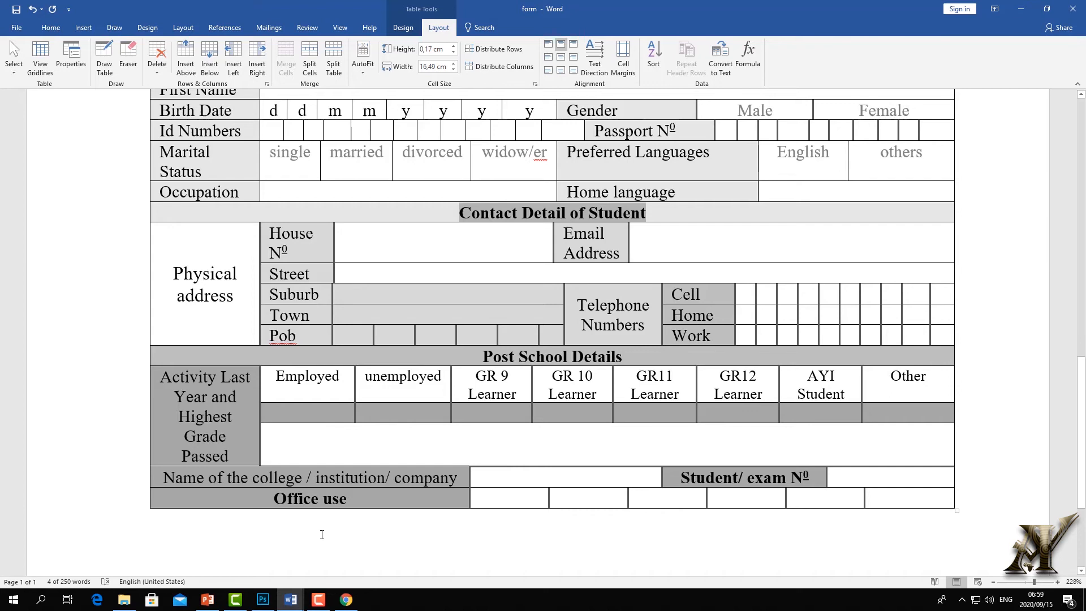
{"action": "left_click", "coordinate": [290, 601]}
{"action": "left_click", "coordinate": [308, 563]}
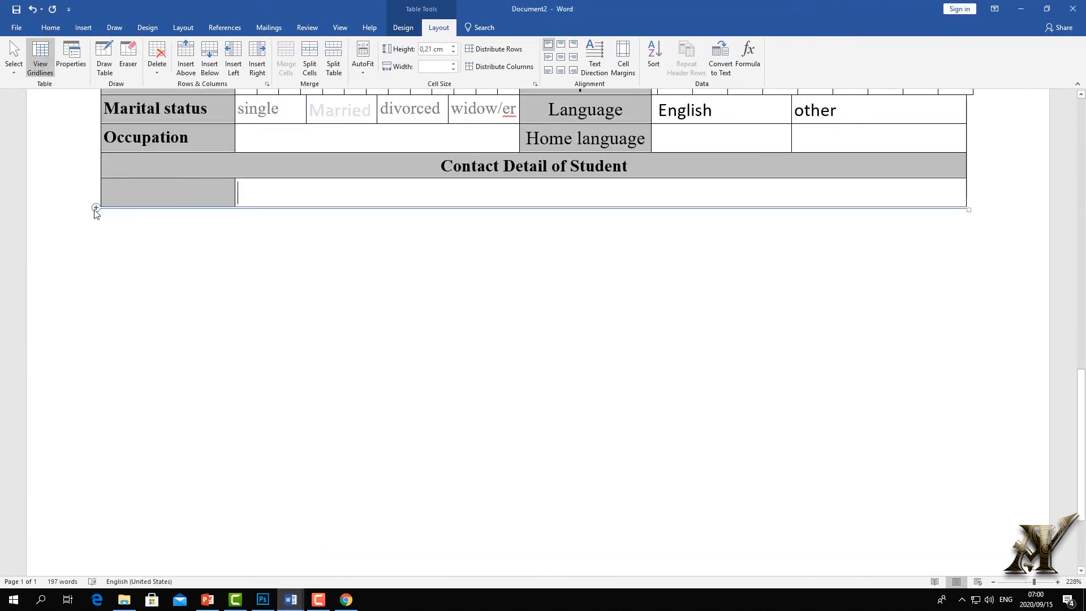
{"action": "left_click", "coordinate": [96, 207]}
{"action": "left_click", "coordinate": [96, 207]}
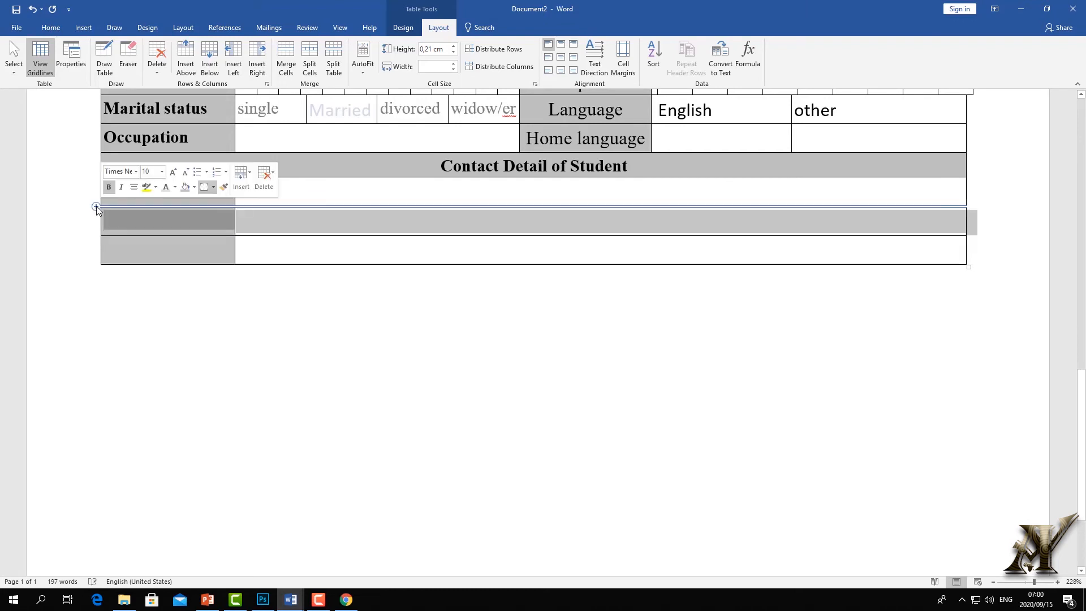
{"action": "left_click", "coordinate": [96, 207]}
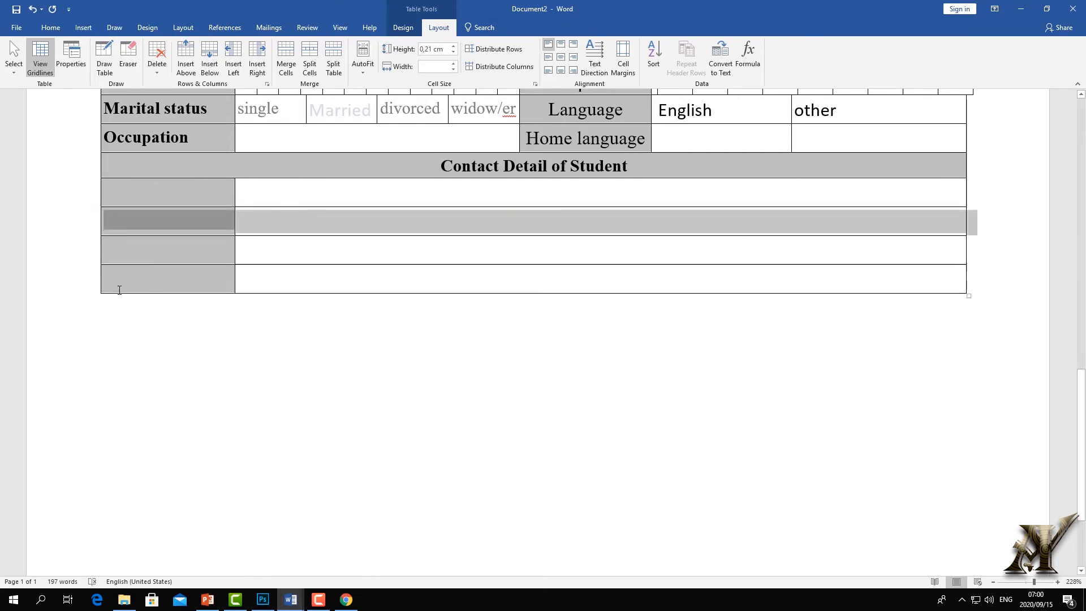
{"action": "left_click", "coordinate": [96, 293]}
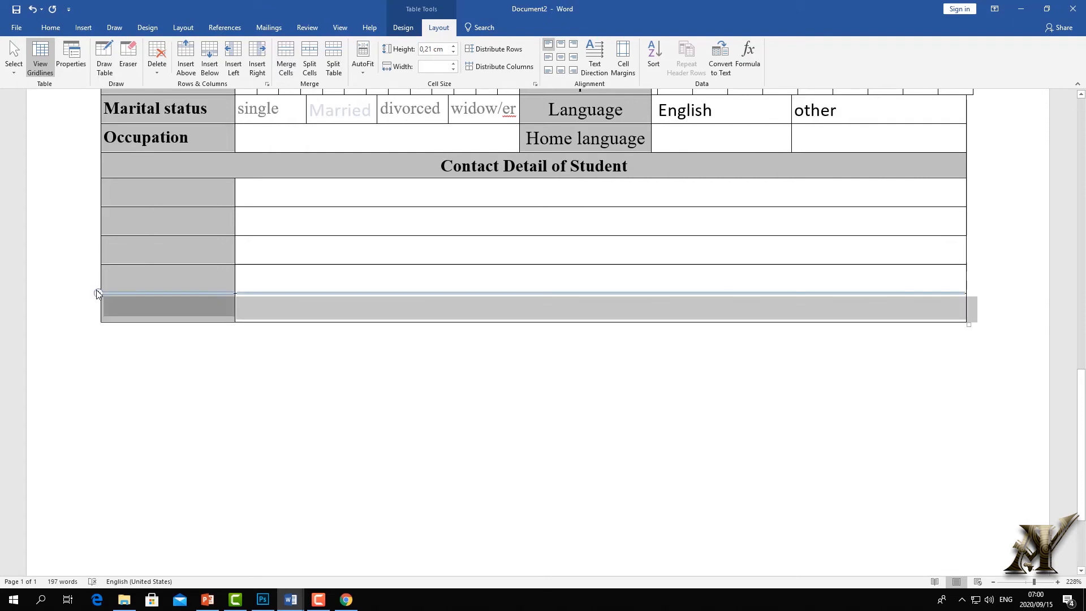
{"action": "left_click", "coordinate": [97, 293]}
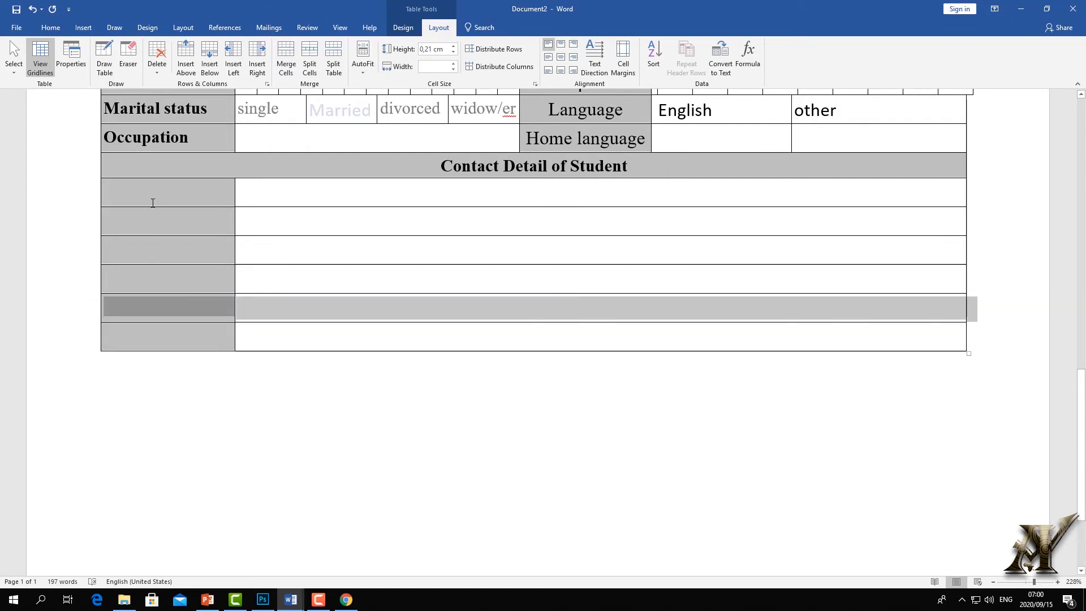
{"action": "left_click_drag", "start_coordinate": [148, 183], "coordinate": [159, 302]}
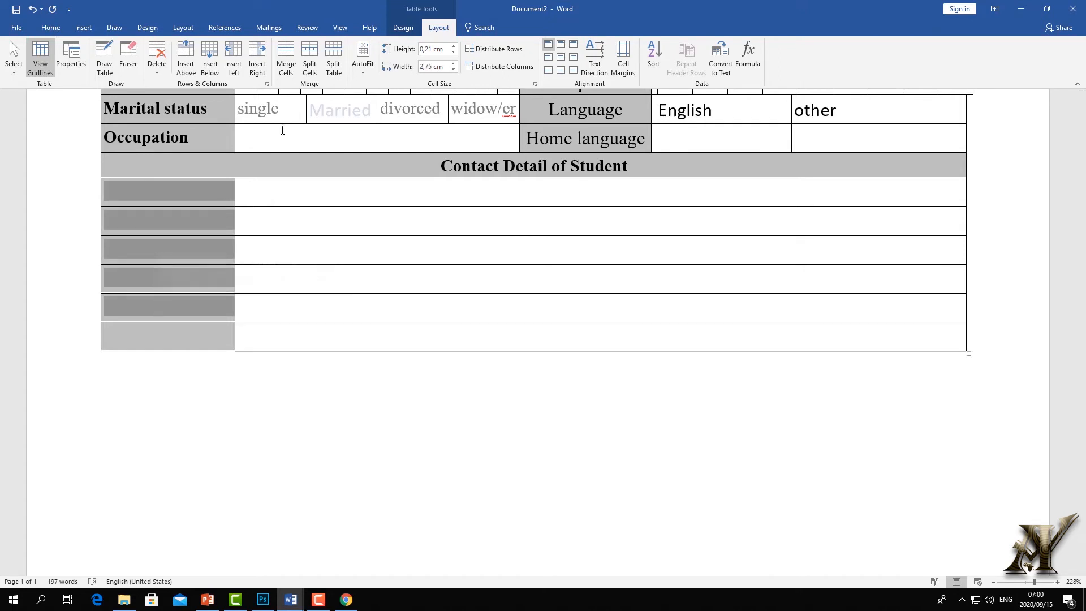
{"action": "left_click", "coordinate": [287, 56]}
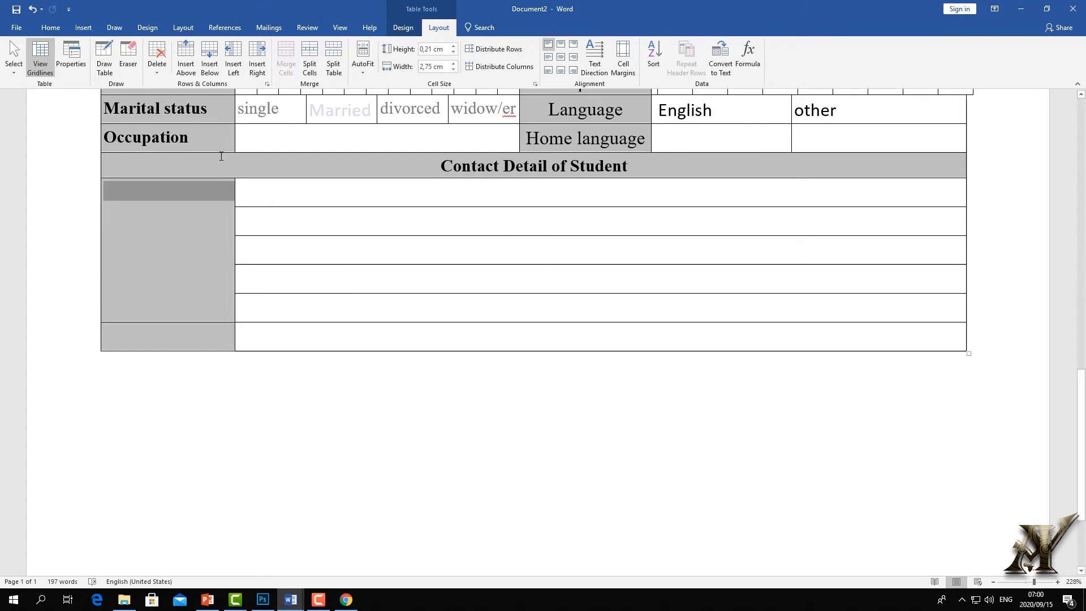
Copy the label "Physical address" from the reference form
{"action": "mouse_move", "coordinate": [291, 598]}
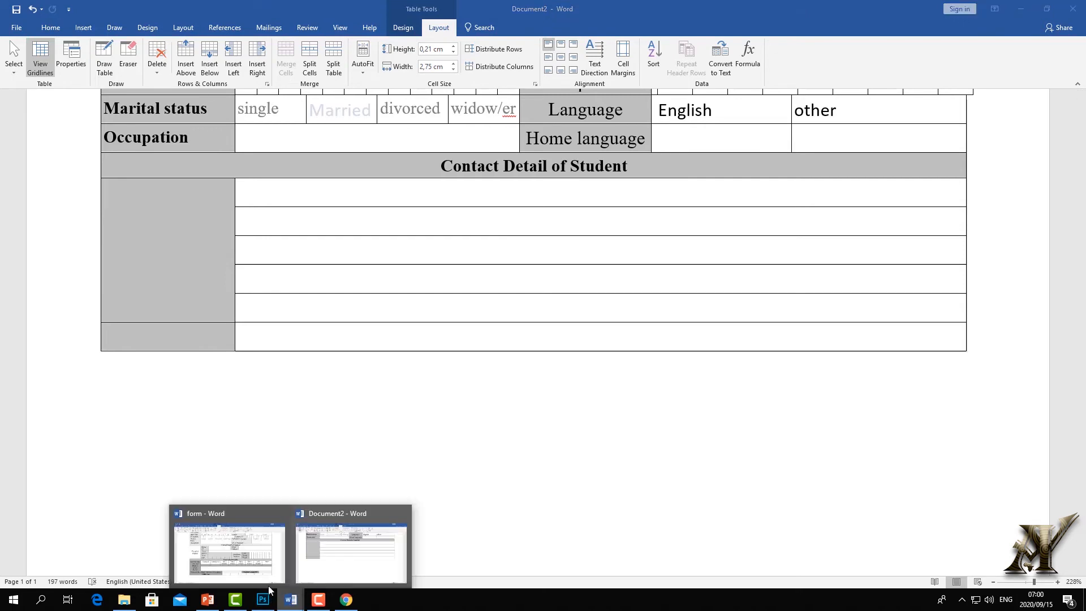
{"action": "left_click", "coordinate": [256, 561]}
{"action": "left_click_drag", "start_coordinate": [229, 451], "coordinate": [181, 414]}
{"action": "left_click_drag", "start_coordinate": [231, 301], "coordinate": [168, 260]}
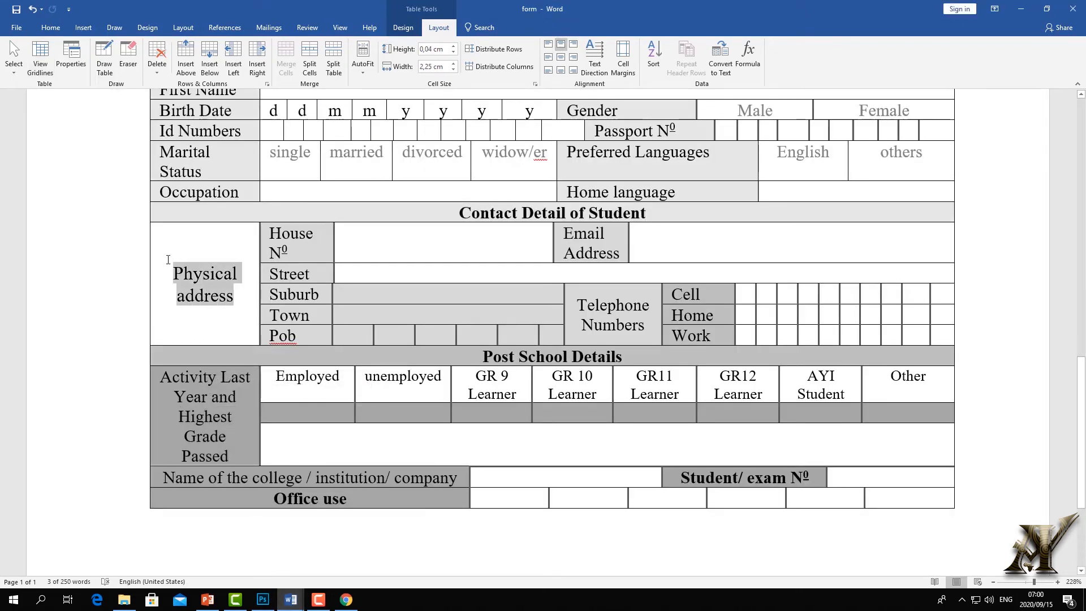
{"action": "left_click", "coordinate": [193, 273]}
{"action": "left_click_drag", "start_coordinate": [233, 296], "coordinate": [169, 272]}
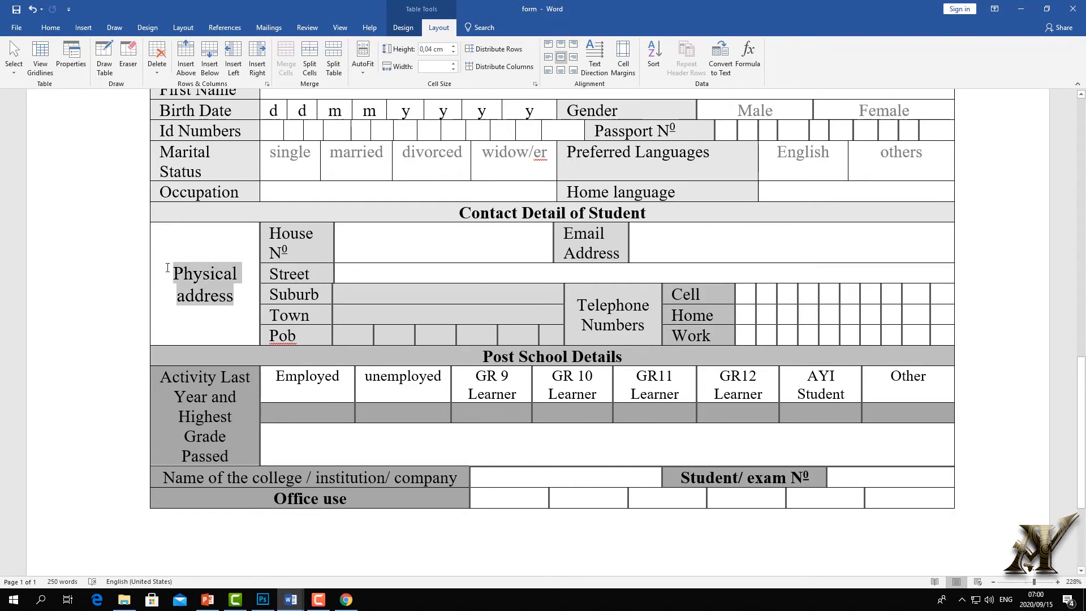
{"action": "left_click", "coordinate": [175, 274]}
{"action": "left_click_drag", "start_coordinate": [236, 299], "coordinate": [167, 285]}
{"action": "key", "text": "ctrl+c"}
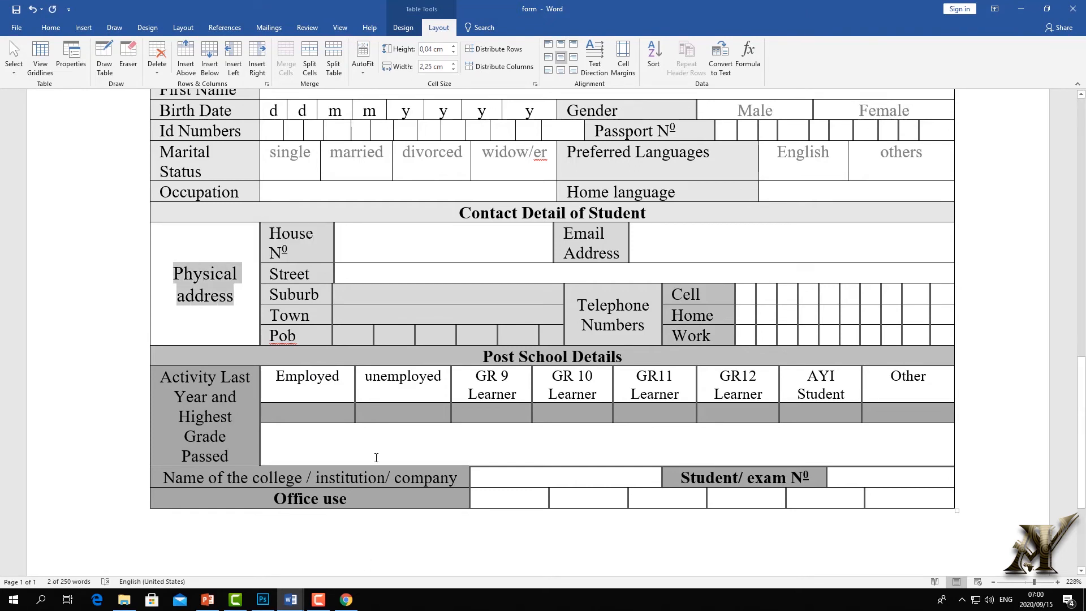
Paste "Physical address" into the merged first-column cell of the new document and centre it horizontally and vertically
{"action": "left_click", "coordinate": [290, 600]}
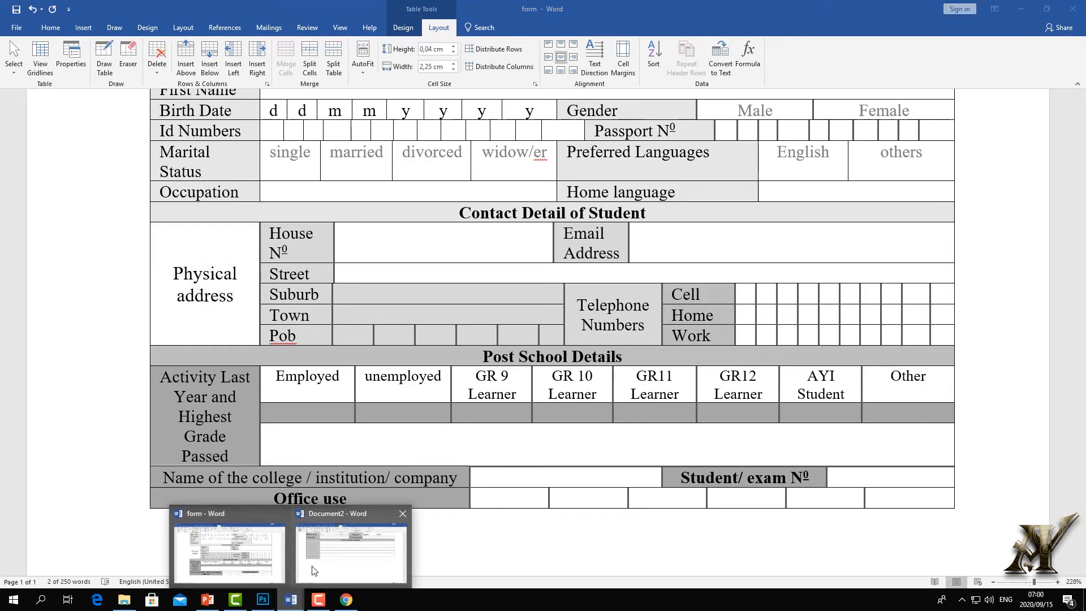
{"action": "left_click", "coordinate": [316, 565]}
{"action": "left_click", "coordinate": [176, 250]}
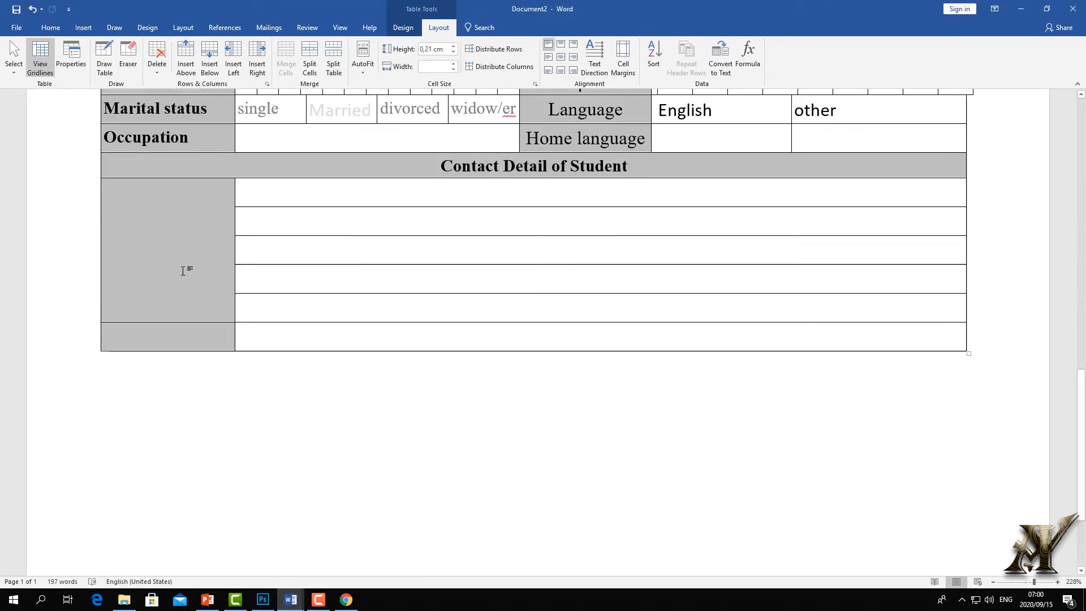
{"action": "key", "text": "ctrl+v"}
{"action": "left_click", "coordinate": [175, 195]}
{"action": "key", "text": "Return"}
{"action": "left_click_drag", "start_coordinate": [103, 198], "coordinate": [161, 218]}
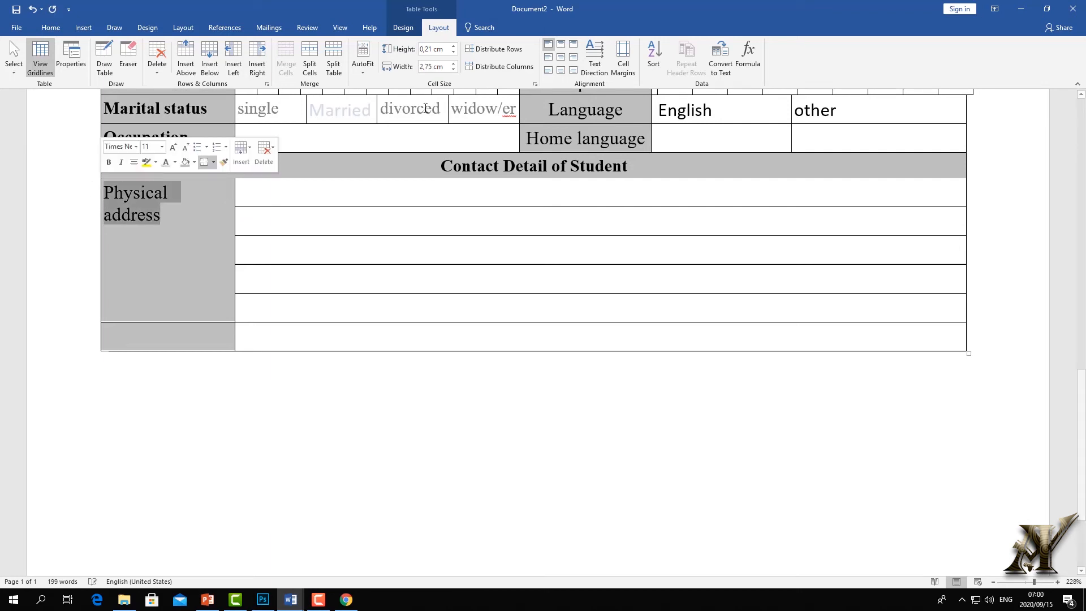
{"action": "left_click", "coordinate": [561, 57]}
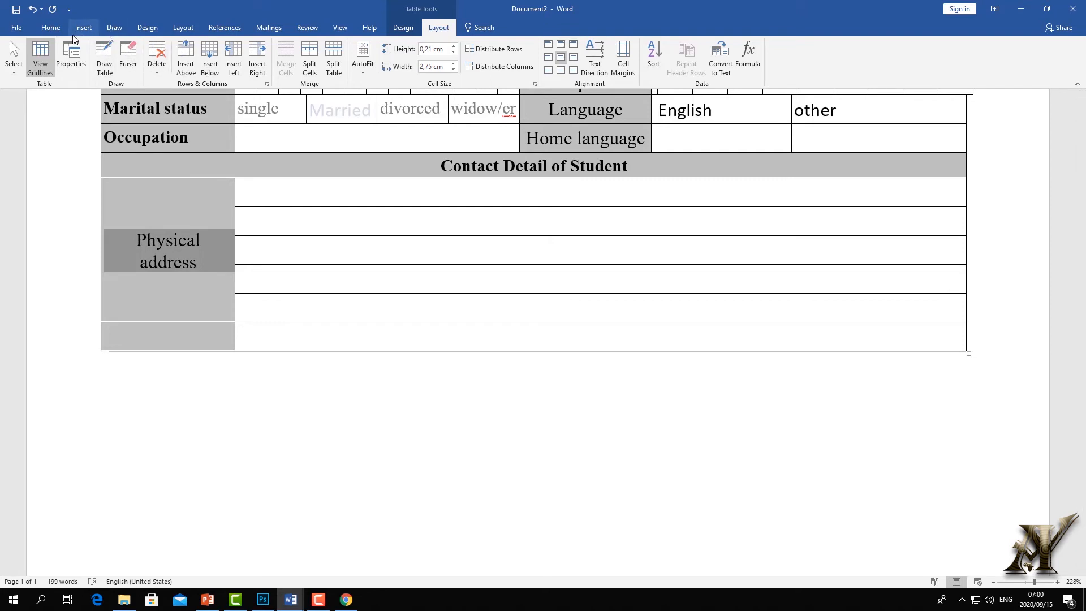
Remove the grey shading from the "Physical address" cell by setting its fill to No Color
{"action": "left_click", "coordinate": [50, 27]}
{"action": "left_click", "coordinate": [334, 67]}
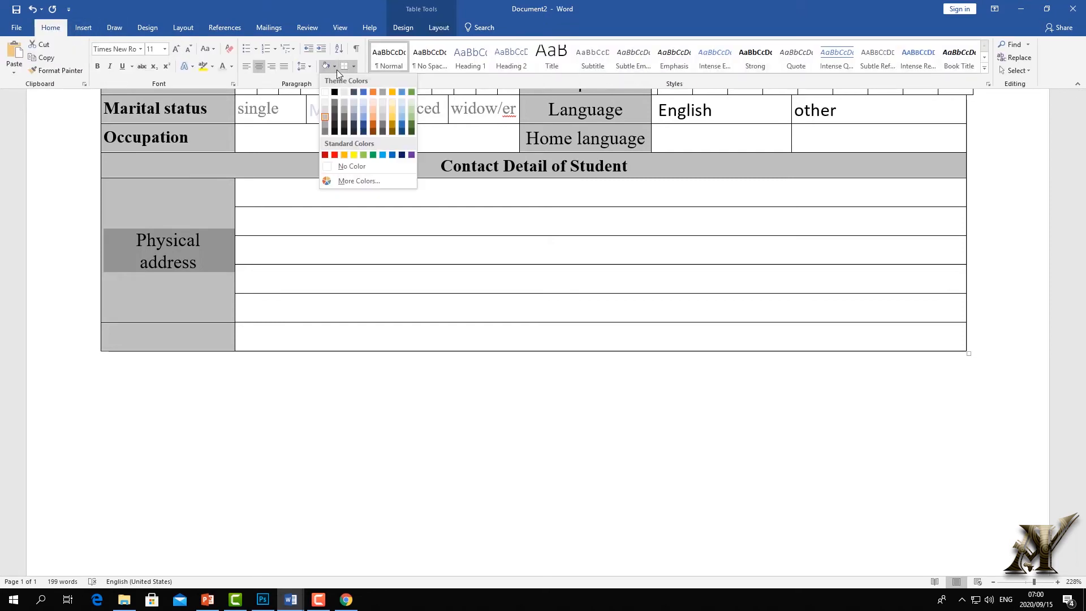
{"action": "left_click", "coordinate": [328, 167]}
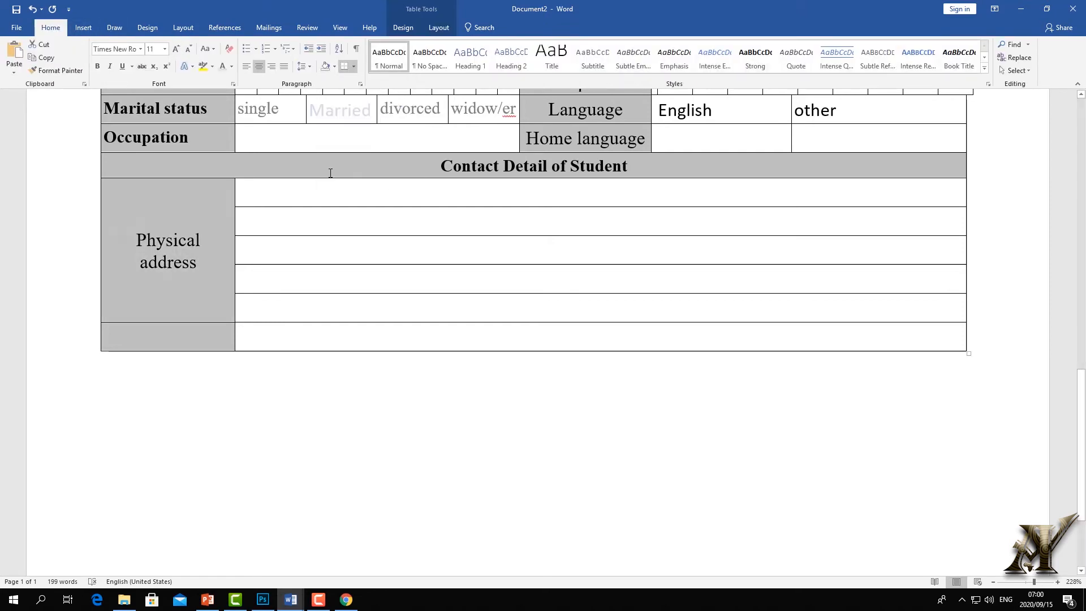
{"action": "left_click", "coordinate": [304, 222]}
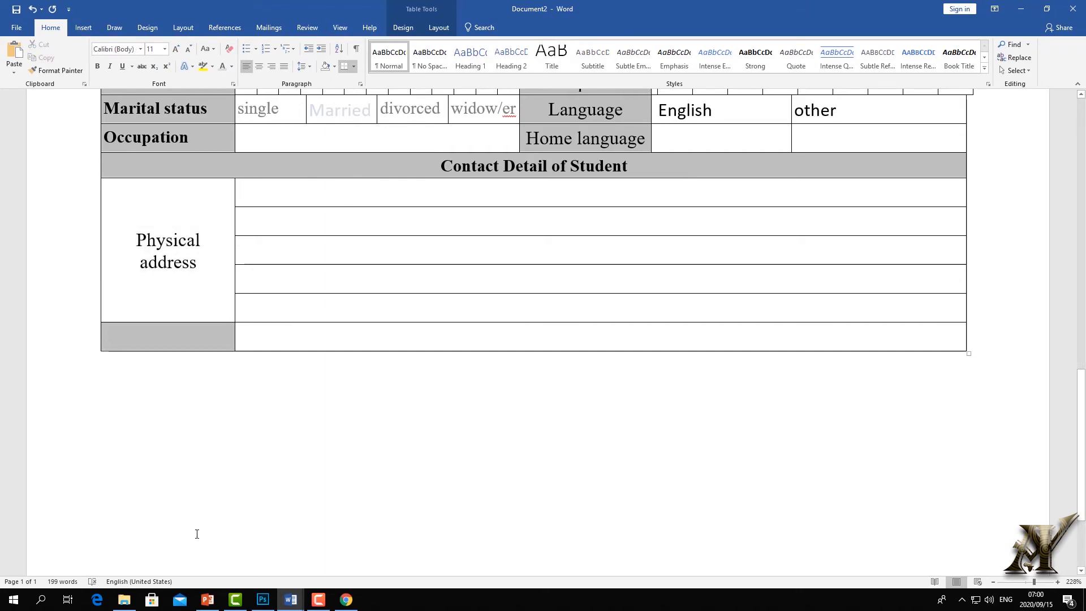
Widen the address label column in the reference form so that the "House N⁰" label fits on one line
{"action": "left_click", "coordinate": [289, 602]}
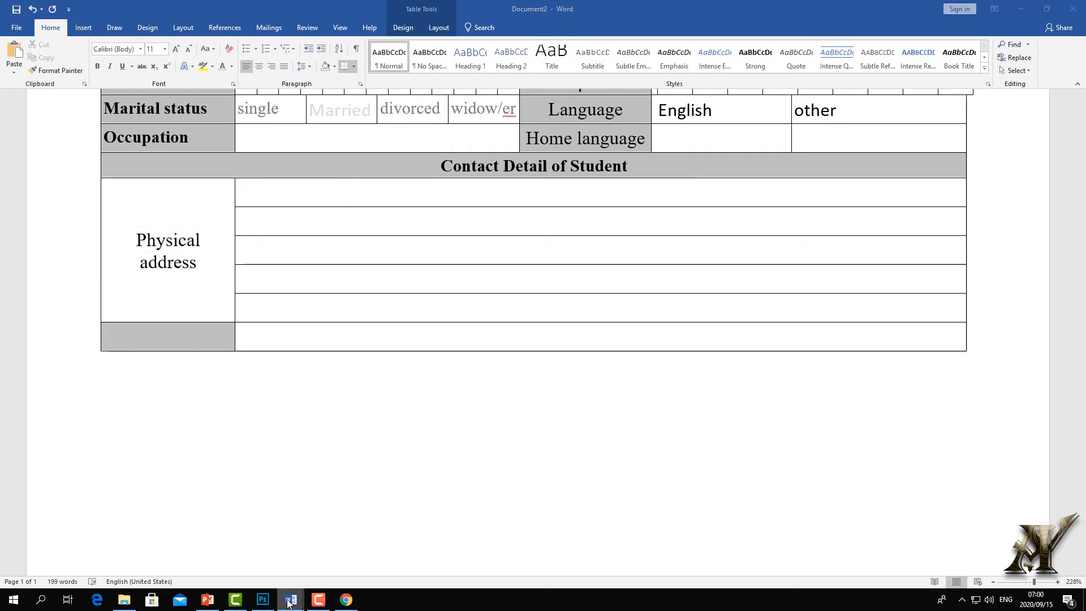
{"action": "left_click", "coordinate": [236, 568]}
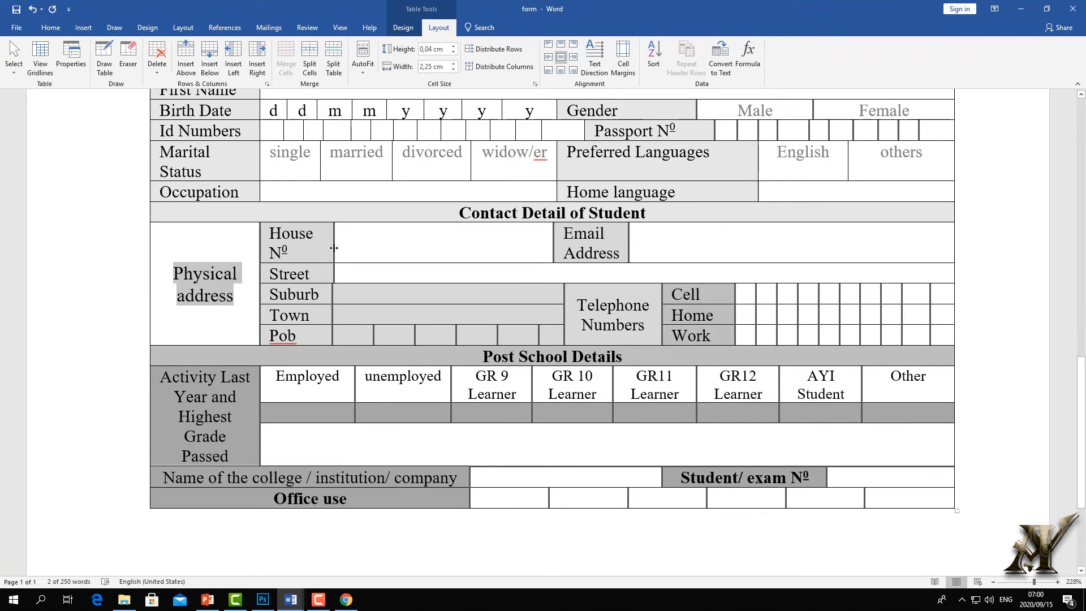
{"action": "left_click_drag", "start_coordinate": [335, 246], "coordinate": [348, 247]}
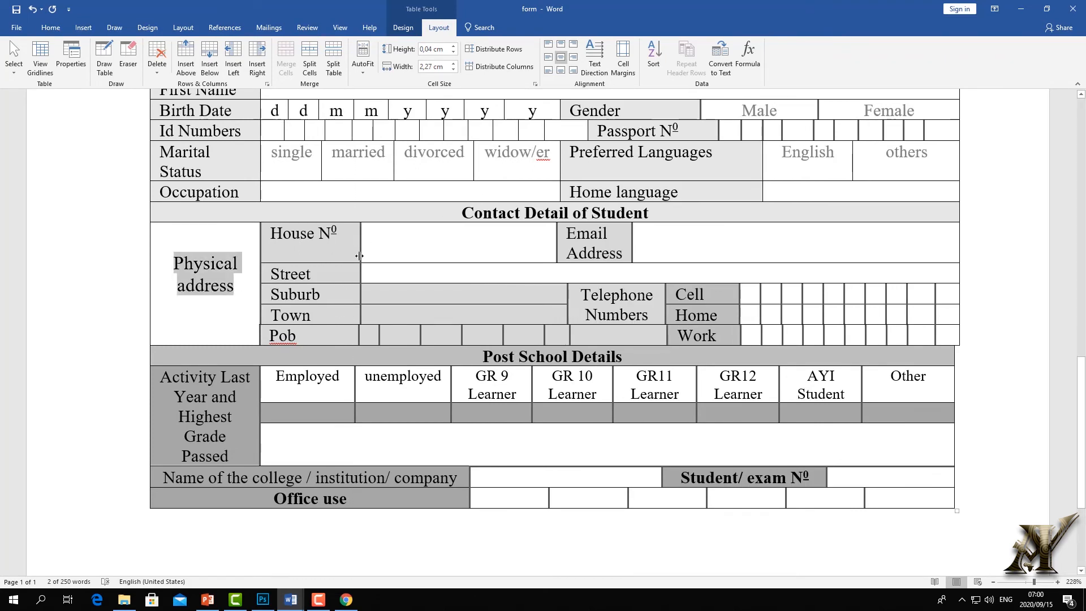
{"action": "left_click_drag", "start_coordinate": [350, 235], "coordinate": [279, 230]}
{"action": "left_click", "coordinate": [565, 244]}
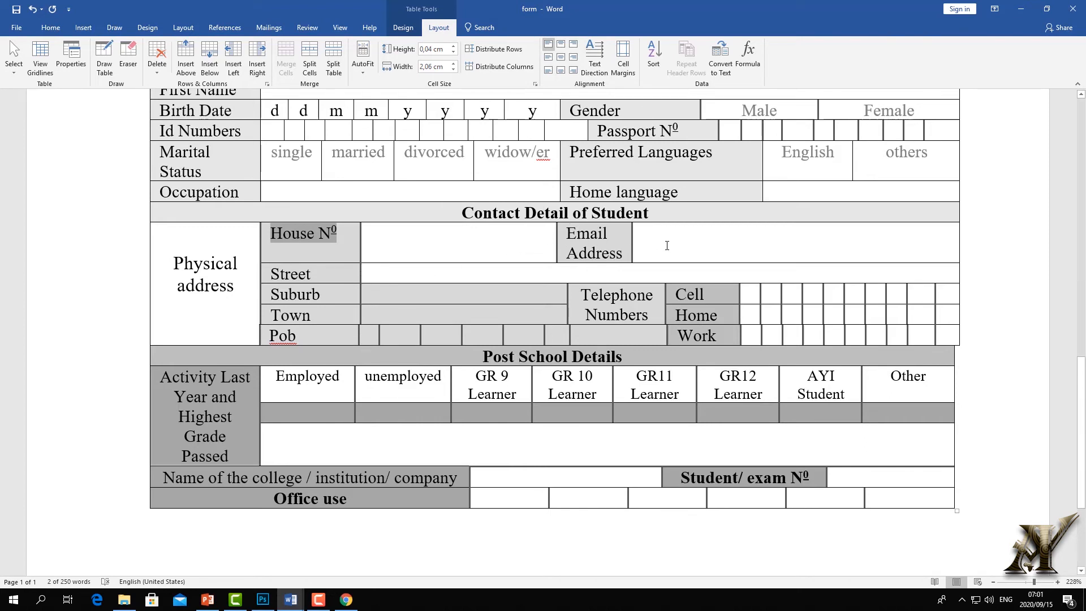
{"action": "left_click", "coordinate": [567, 334]}
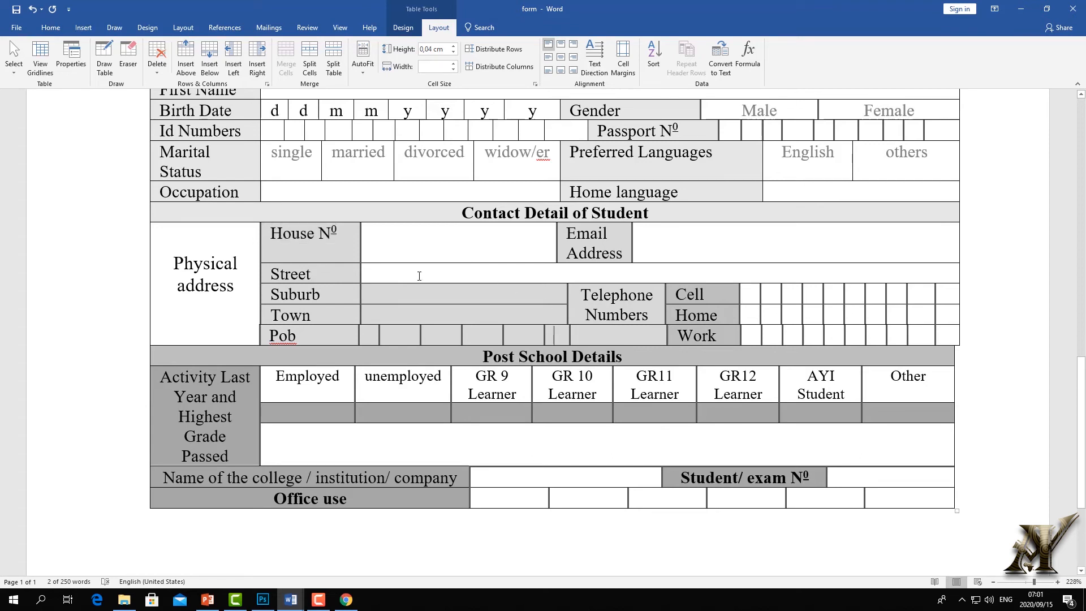
Copy "House N⁰" from the reference form into the first cell beside "Physical address" in the new document
{"action": "left_click_drag", "start_coordinate": [341, 236], "coordinate": [268, 235]}
{"action": "right_click", "coordinate": [291, 235]}
{"action": "left_click", "coordinate": [319, 257]}
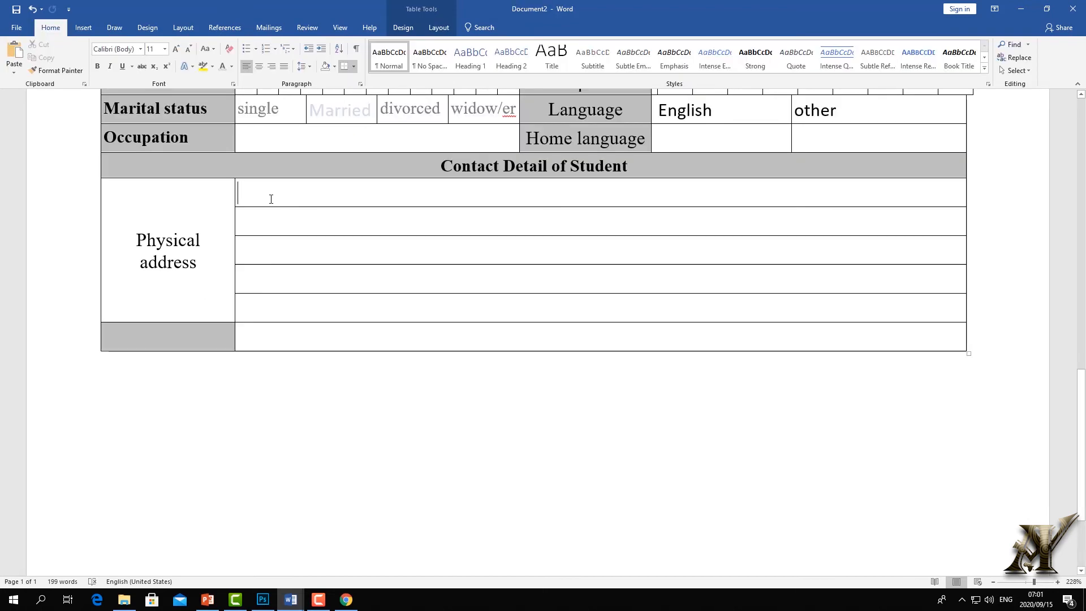
{"action": "key", "text": "ctrl+v"}
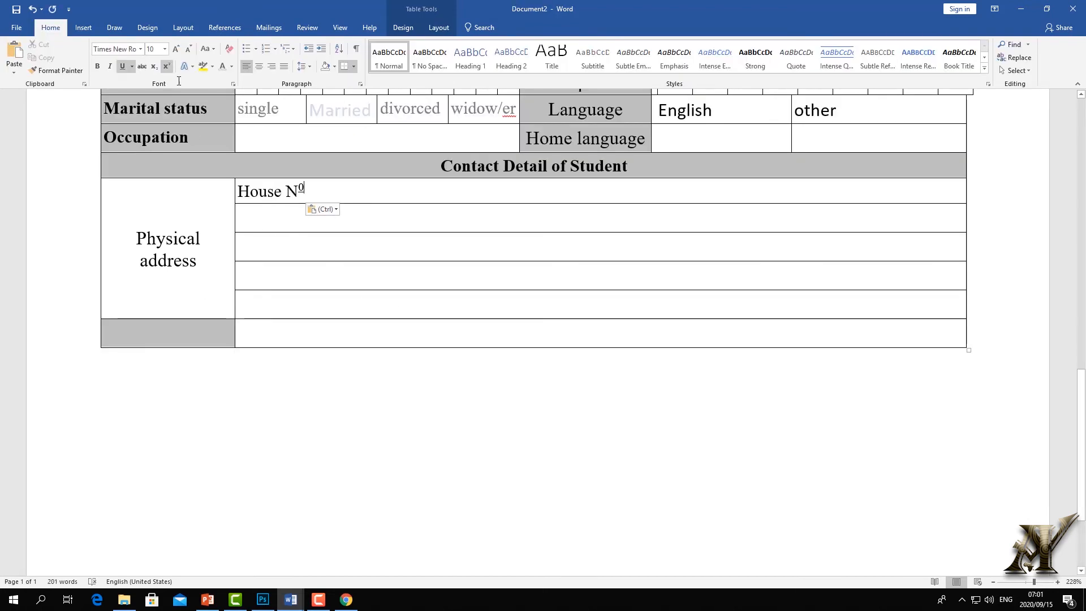
Draw a vertical table line through the six rows under the heading, making a label column about 2.2 cm wide beside "Physical address"
{"action": "left_click", "coordinate": [439, 27]}
{"action": "left_click", "coordinate": [110, 52]}
{"action": "left_click_drag", "start_coordinate": [343, 176], "coordinate": [341, 327]}
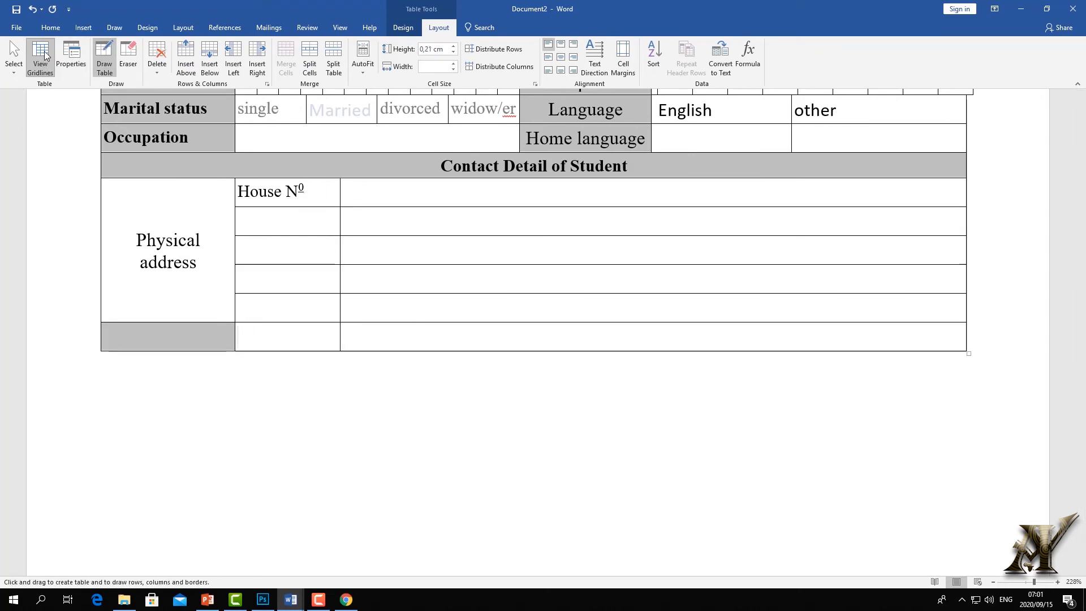
{"action": "left_click", "coordinate": [105, 57]}
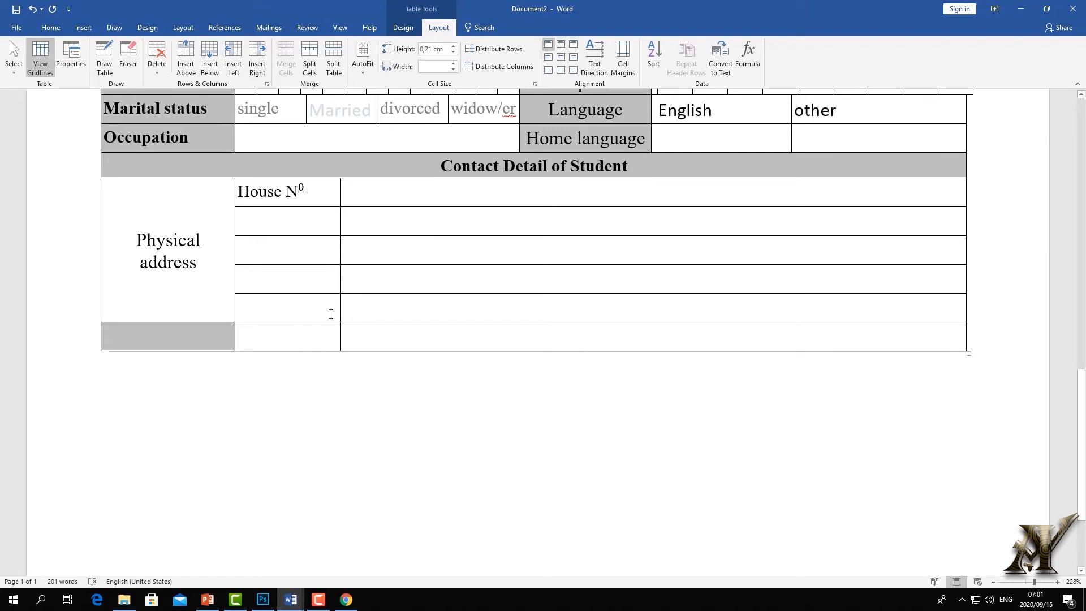
Copy the address labels from "Street" to "Pob" in the reference form
{"action": "left_click", "coordinate": [291, 600]}
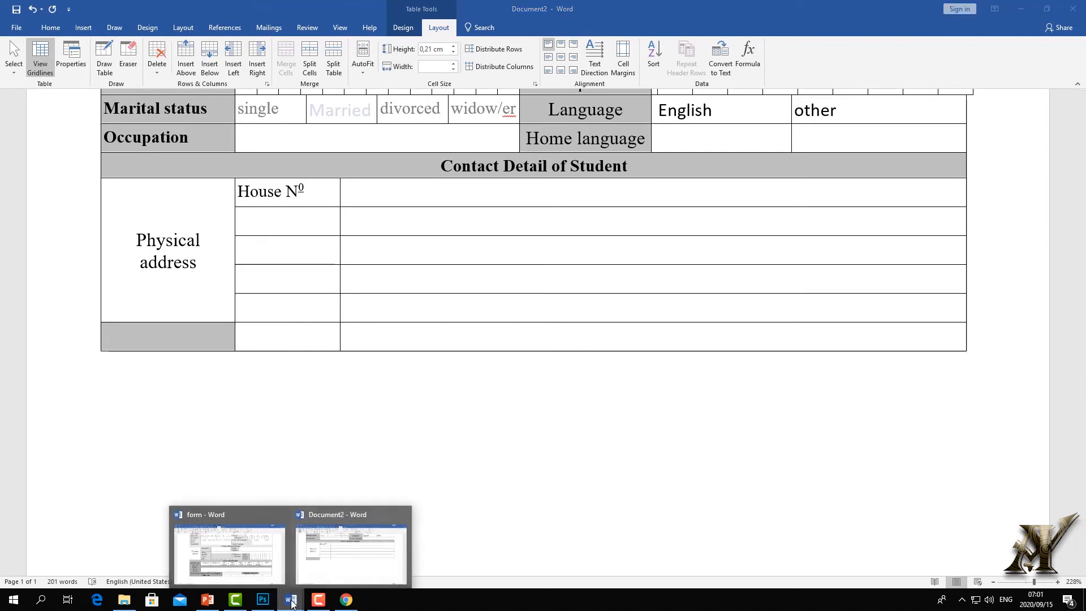
{"action": "left_click", "coordinate": [239, 568]}
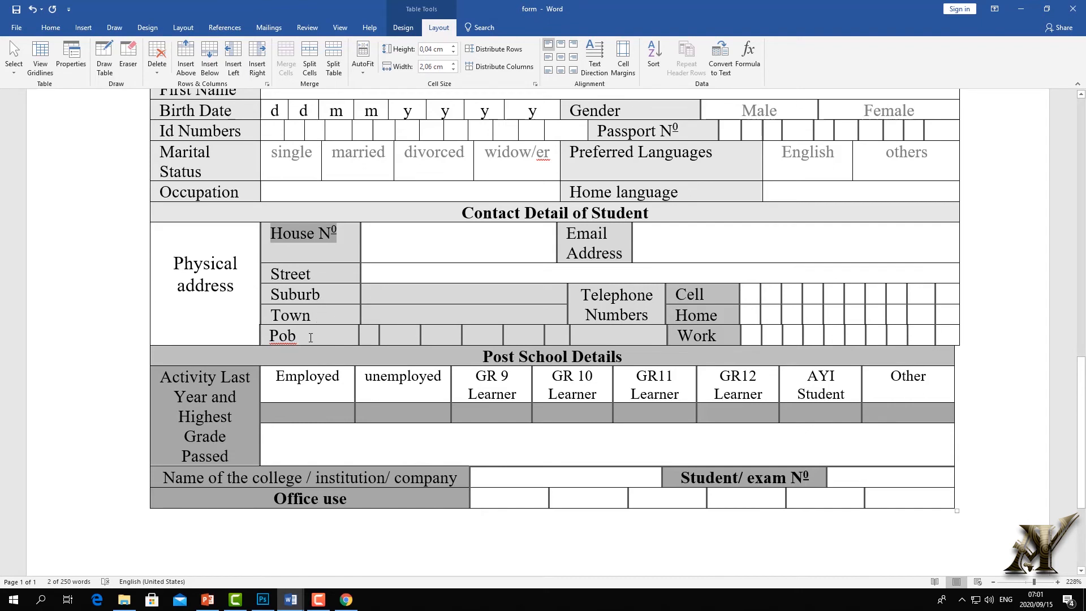
{"action": "left_click_drag", "start_coordinate": [312, 334], "coordinate": [292, 276]}
{"action": "right_click", "coordinate": [290, 276]}
{"action": "left_click", "coordinate": [314, 297]}
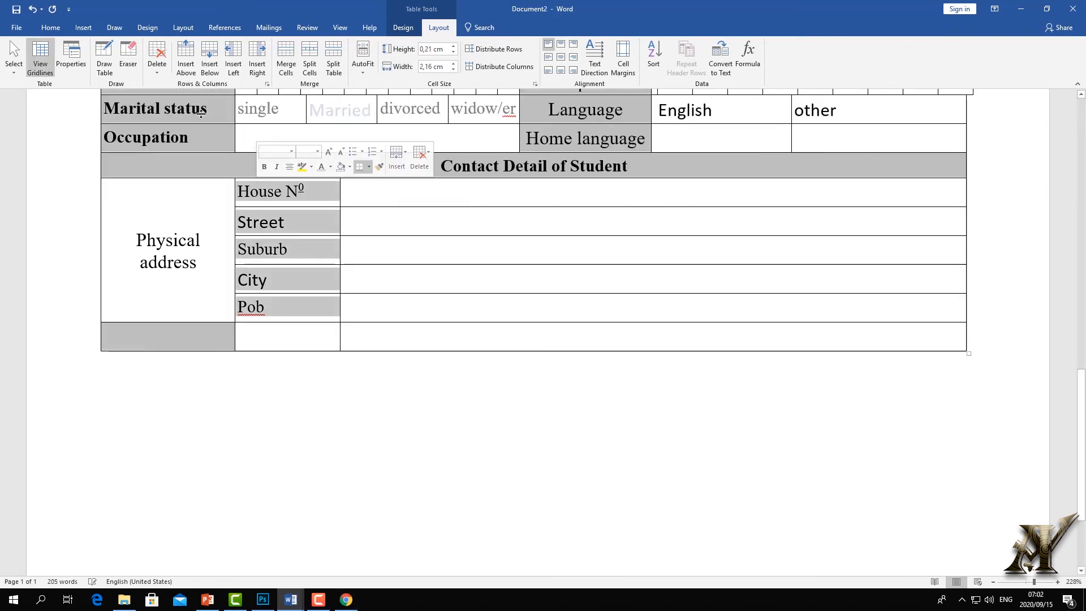
Set the address labels from "House N⁰" to "Pob" in Times New Roman, keeping them left-aligned
{"action": "left_click", "coordinate": [50, 27]}
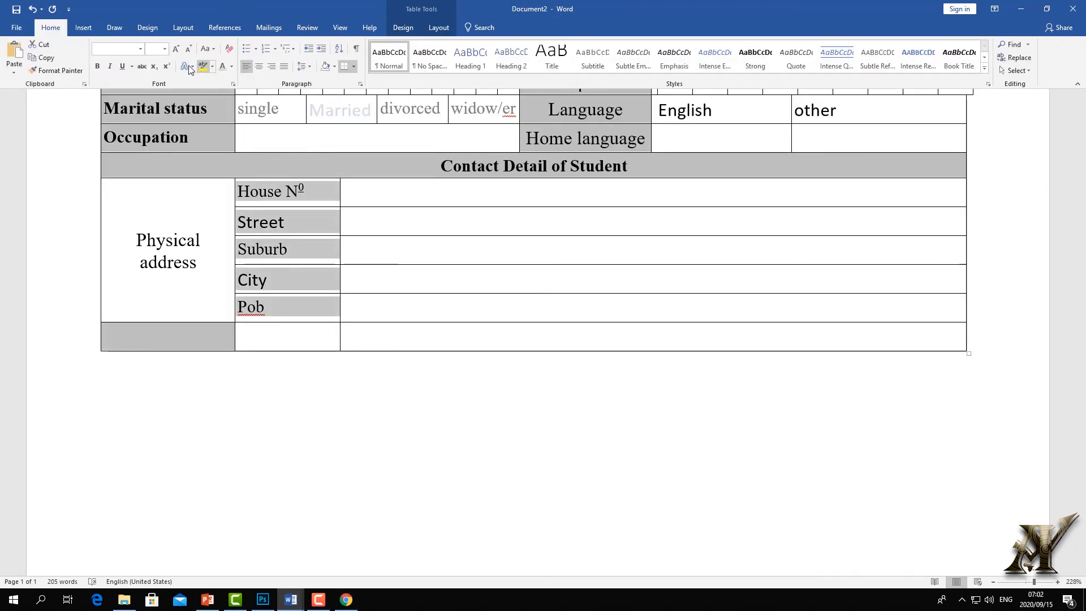
{"action": "left_click", "coordinate": [258, 67]}
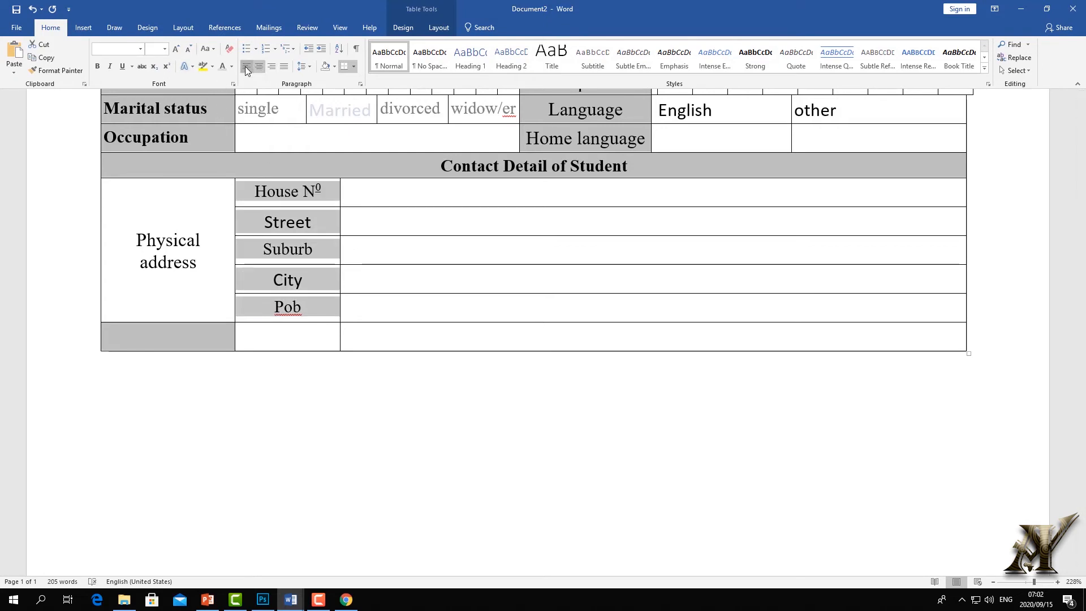
{"action": "left_click", "coordinate": [140, 49]}
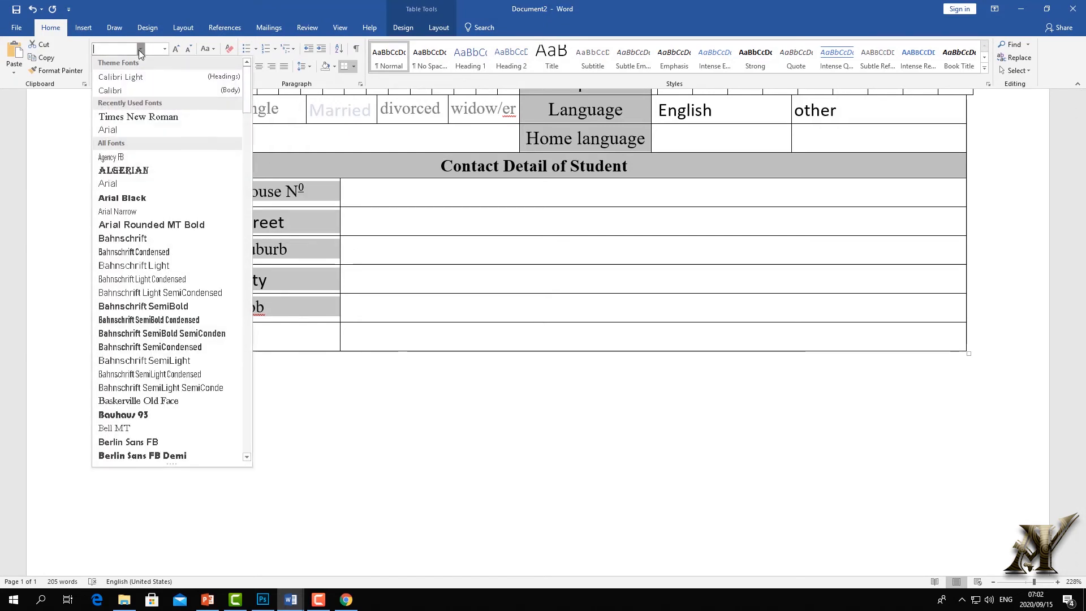
{"action": "left_click", "coordinate": [128, 116]}
{"action": "left_click", "coordinate": [307, 290]}
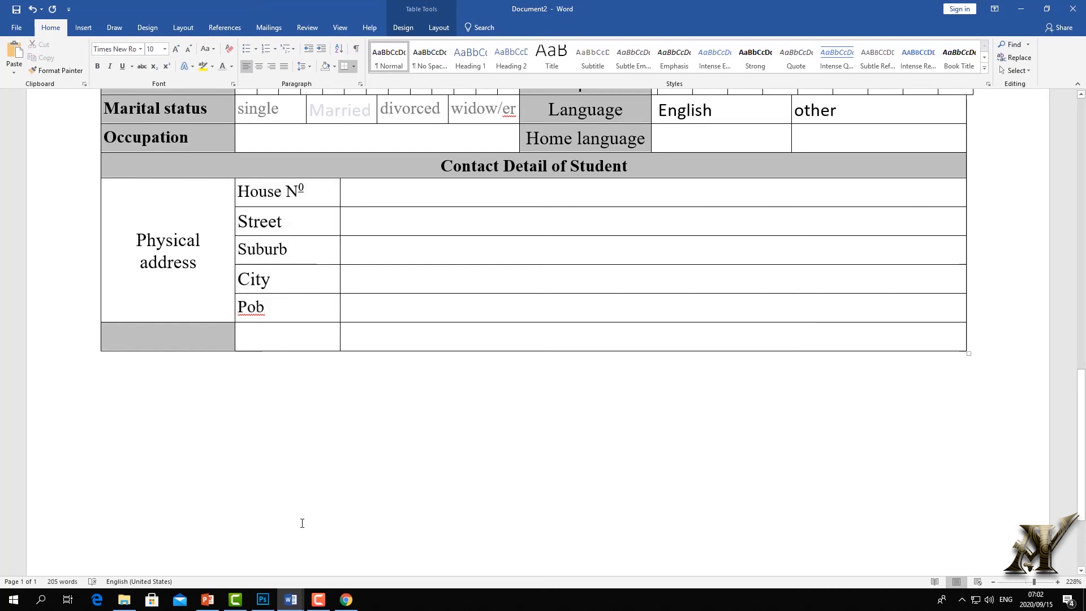
Shade the five address label cells from "House N⁰" to "Pob" in a darker grey
{"action": "mouse_move", "coordinate": [284, 317]}
{"action": "left_mouse_down"}
{"action": "mouse_move", "coordinate": [236, 186]}
{"action": "mouse_move", "coordinate": [247, 181]}
{"action": "left_mouse_up"}
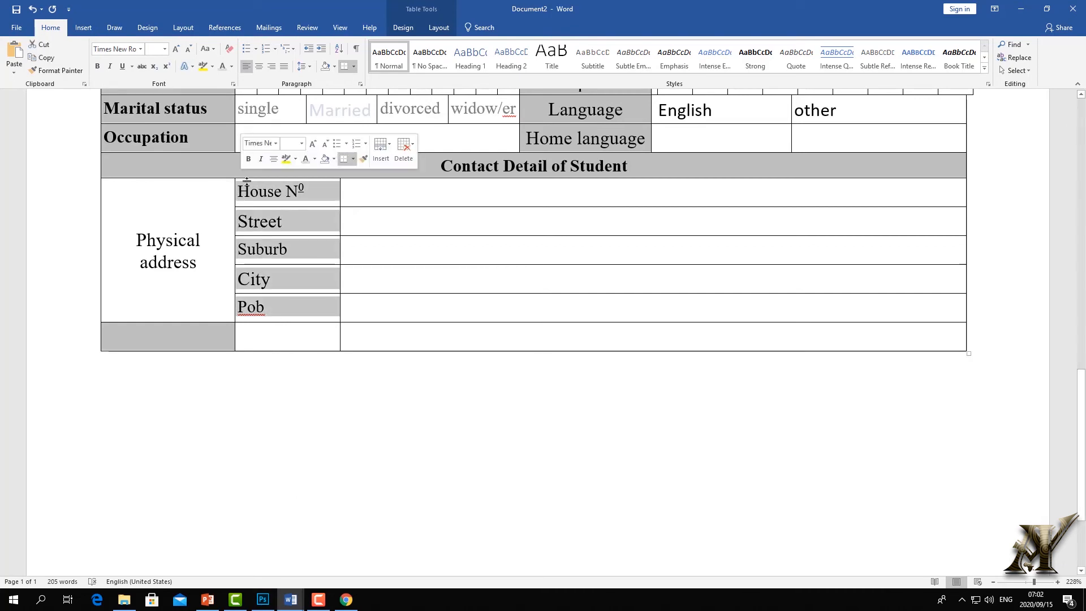
{"action": "left_click", "coordinate": [334, 66]}
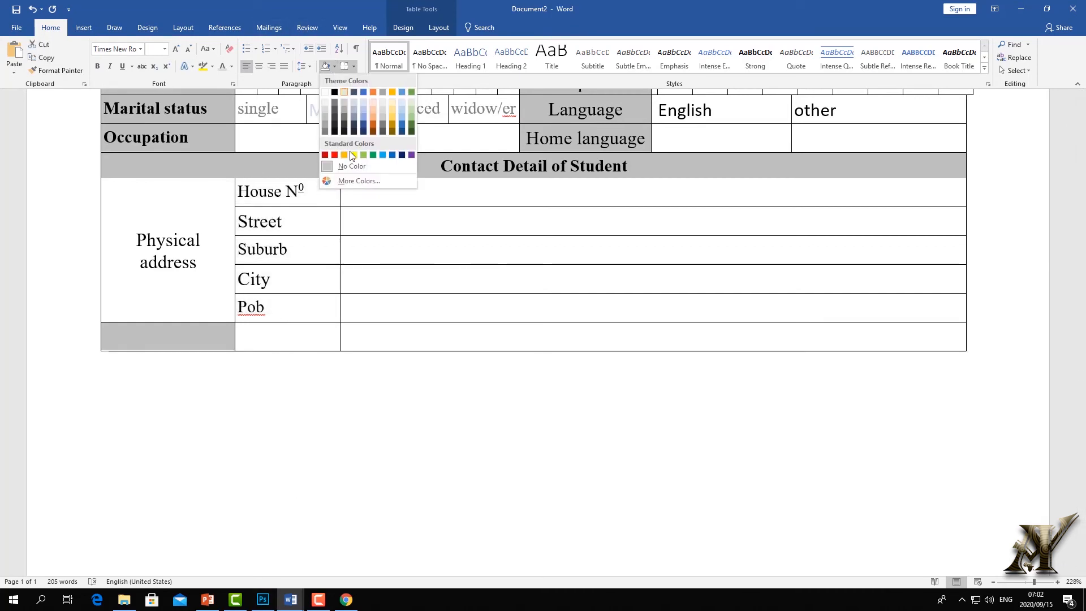
{"action": "left_click", "coordinate": [341, 107]}
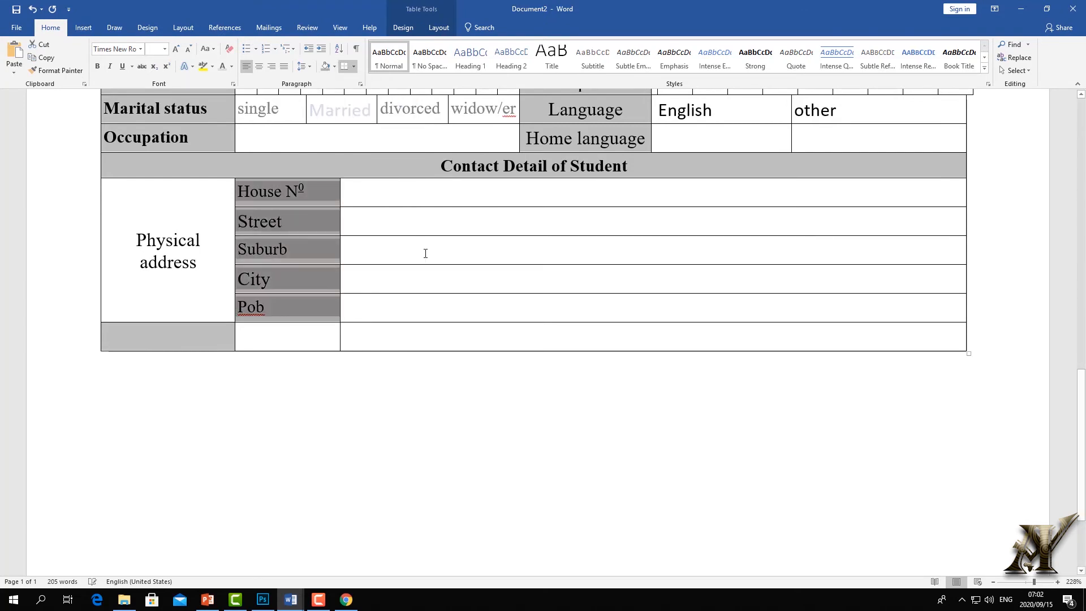
{"action": "left_click", "coordinate": [426, 249]}
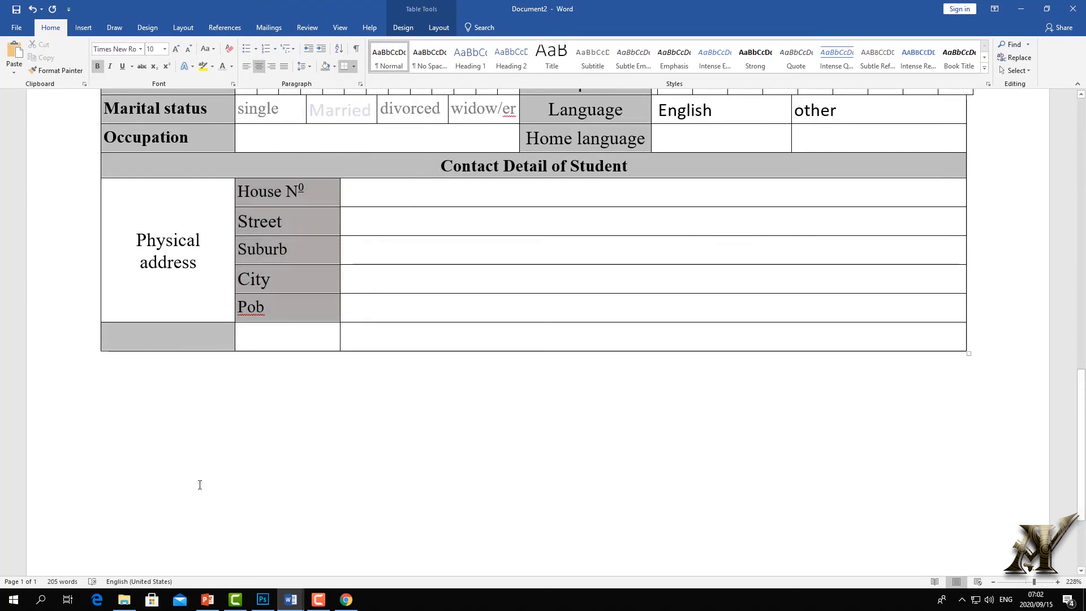
Check the reference form and draw two vertical lines through the blank part of the "House N⁰" row, dividing it into three cells
{"action": "mouse_move", "coordinate": [291, 599]}
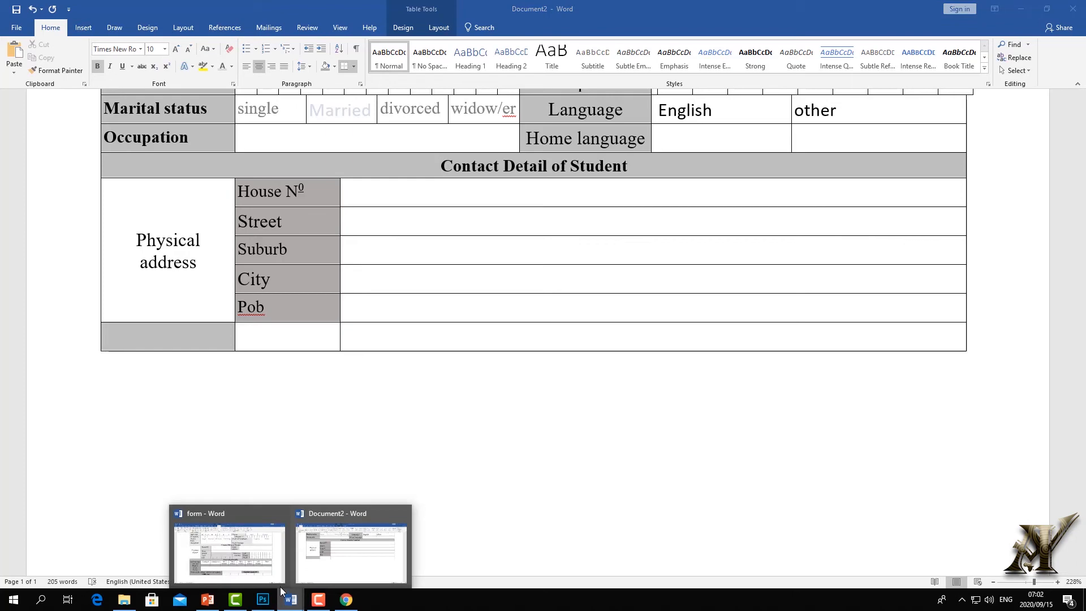
{"action": "left_click", "coordinate": [256, 552]}
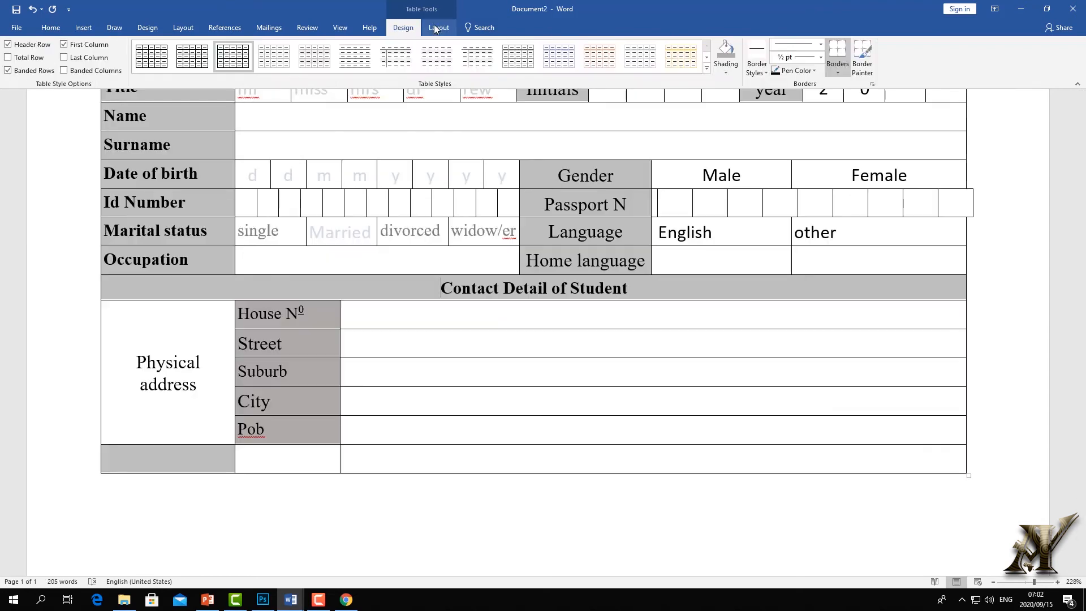
{"action": "left_click", "coordinate": [439, 27]}
{"action": "left_click", "coordinate": [110, 52]}
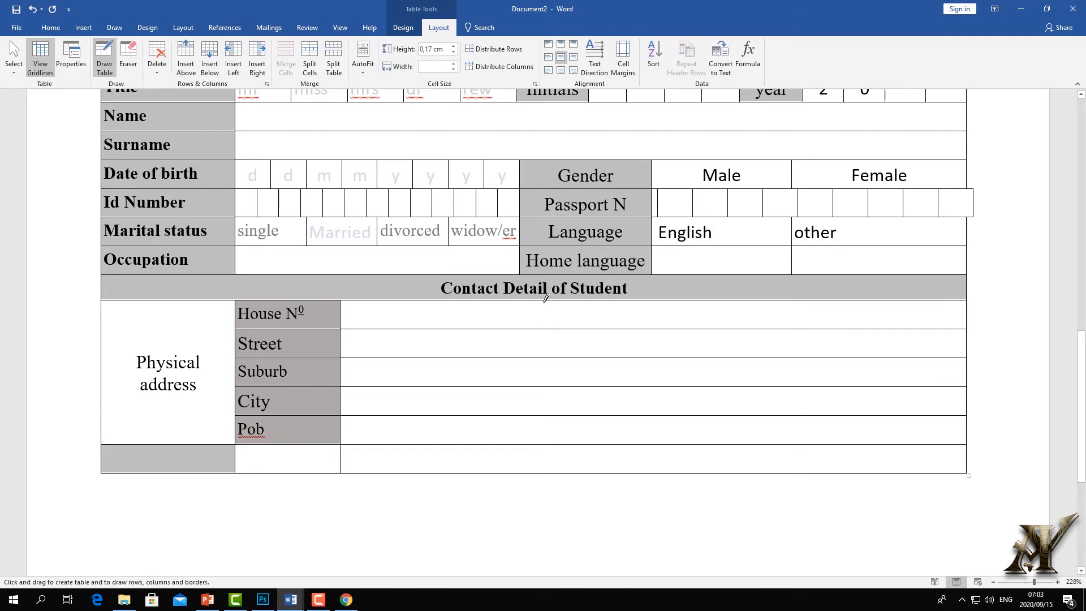
{"action": "left_click_drag", "start_coordinate": [525, 305], "coordinate": [526, 323]}
{"action": "left_click_drag", "start_coordinate": [652, 301], "coordinate": [651, 327]}
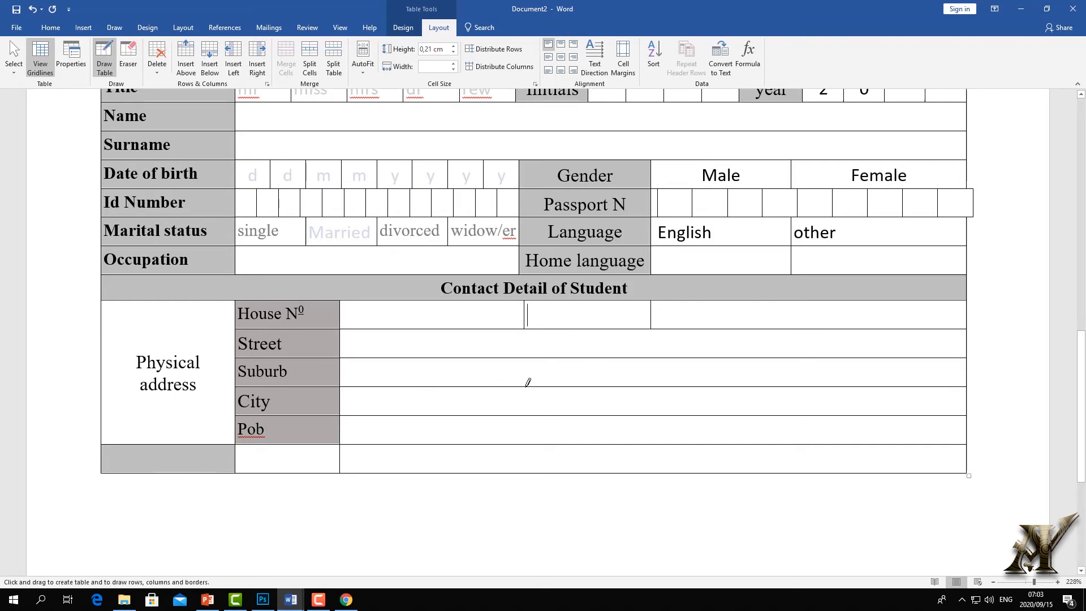
Draw two vertical lines through only the "City" and "Pob" rows, roughly in line with the dividers of the "House N⁰" row
{"action": "left_click_drag", "start_coordinate": [527, 386], "coordinate": [527, 412]}
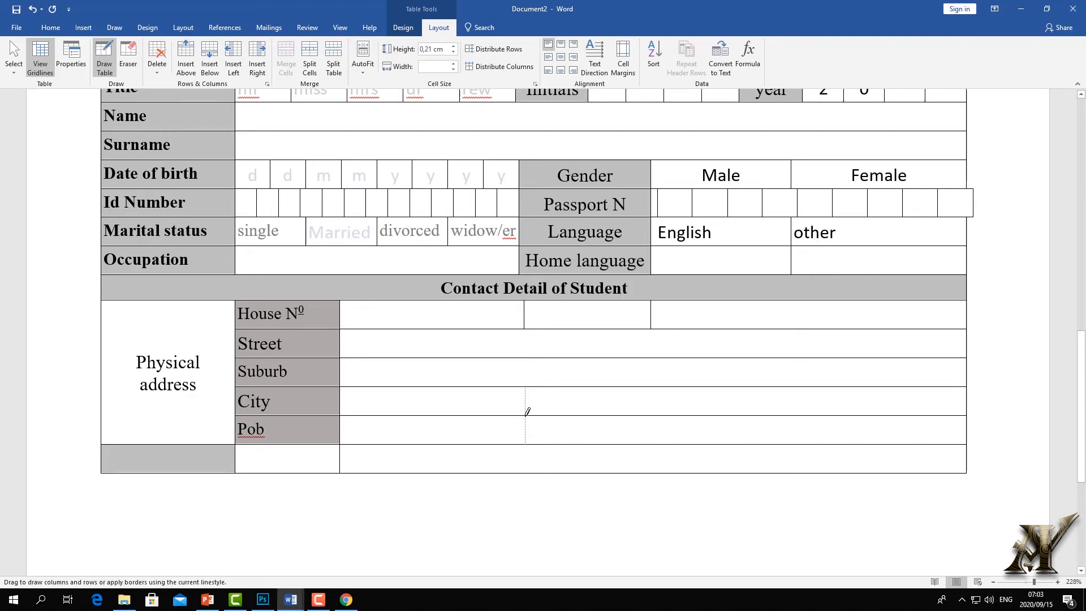
{"action": "left_click_drag", "start_coordinate": [527, 412], "coordinate": [526, 419]}
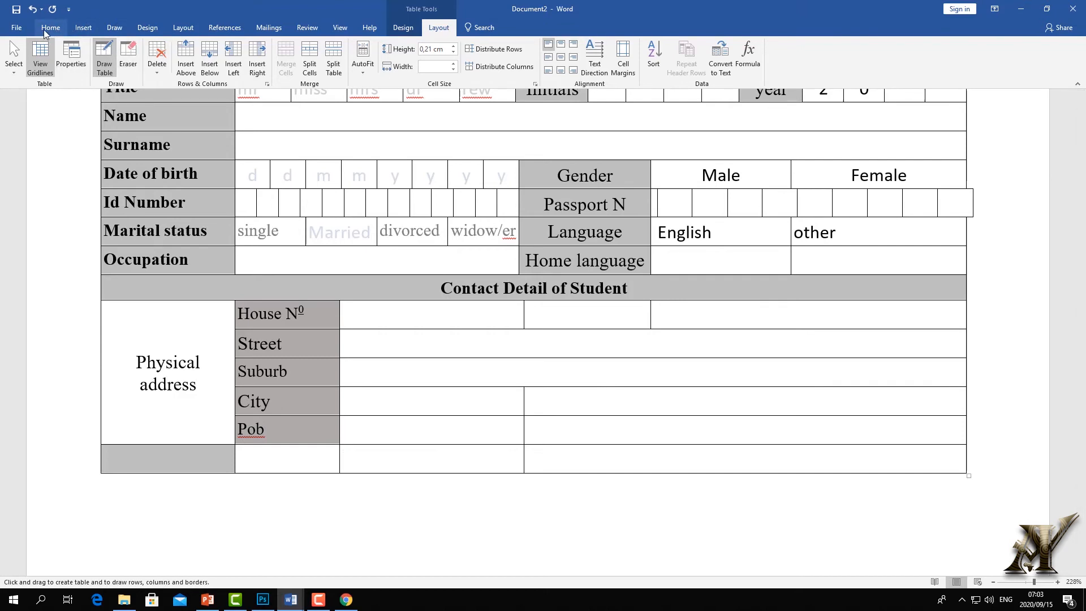
{"action": "left_click", "coordinate": [35, 9]}
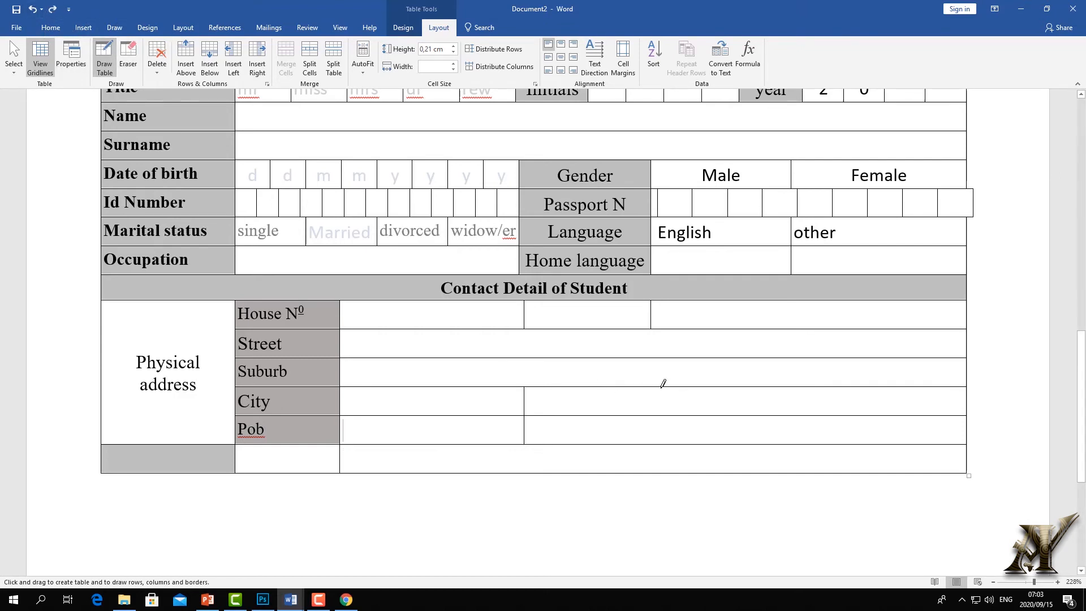
{"action": "left_click_drag", "start_coordinate": [653, 383], "coordinate": [650, 444]}
{"action": "left_click", "coordinate": [113, 70]}
Copy "Email Address" from the reference form into the middle cell of the "House N⁰" row and shade that cell the same grey
{"action": "left_click", "coordinate": [565, 308]}
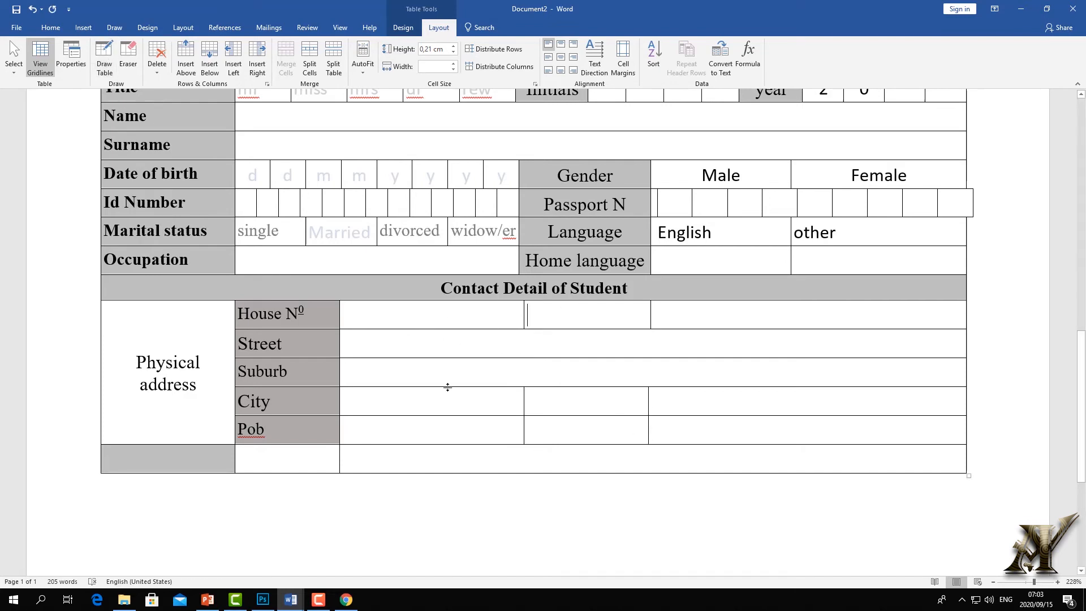
{"action": "left_click", "coordinate": [289, 598]}
{"action": "left_click_drag", "start_coordinate": [622, 256], "coordinate": [567, 233]}
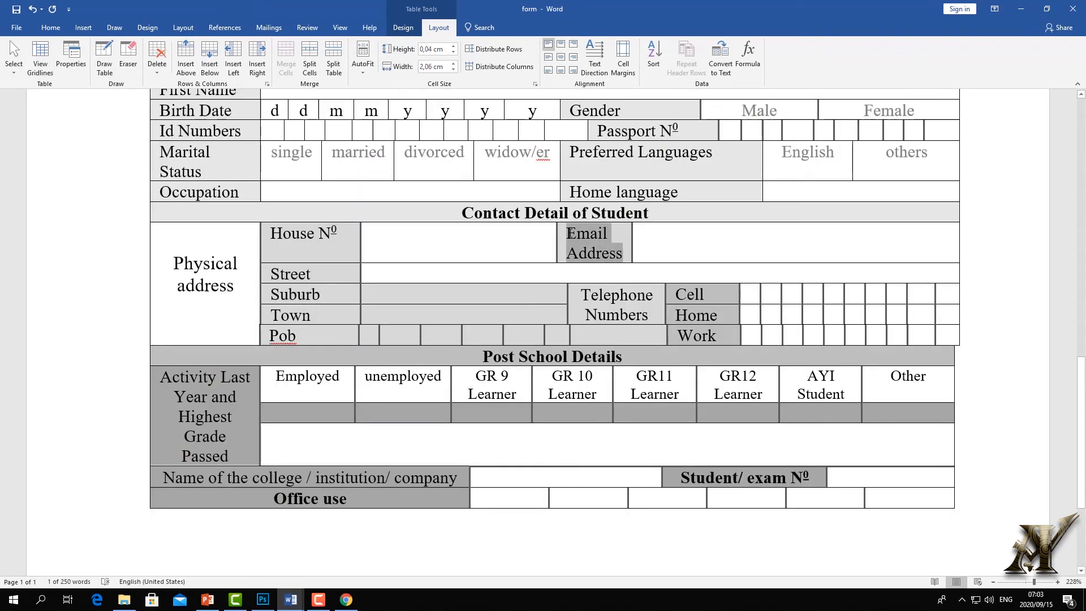
{"action": "right_click", "coordinate": [568, 235]}
{"action": "left_click", "coordinate": [586, 256]}
{"action": "mouse_move", "coordinate": [301, 603]}
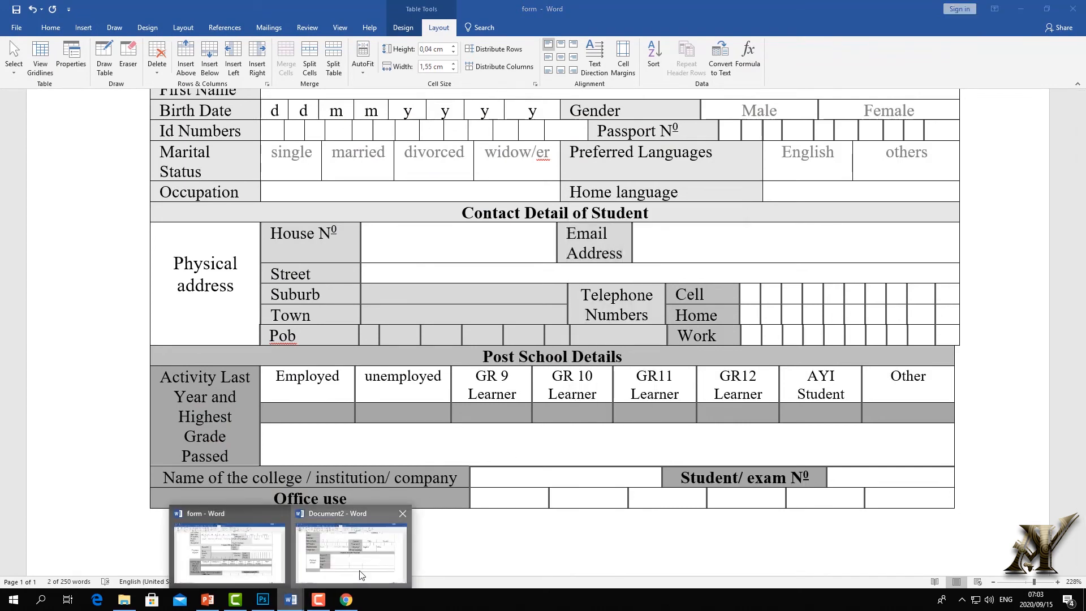
{"action": "left_click", "coordinate": [339, 552]}
{"action": "right_click", "coordinate": [533, 311]}
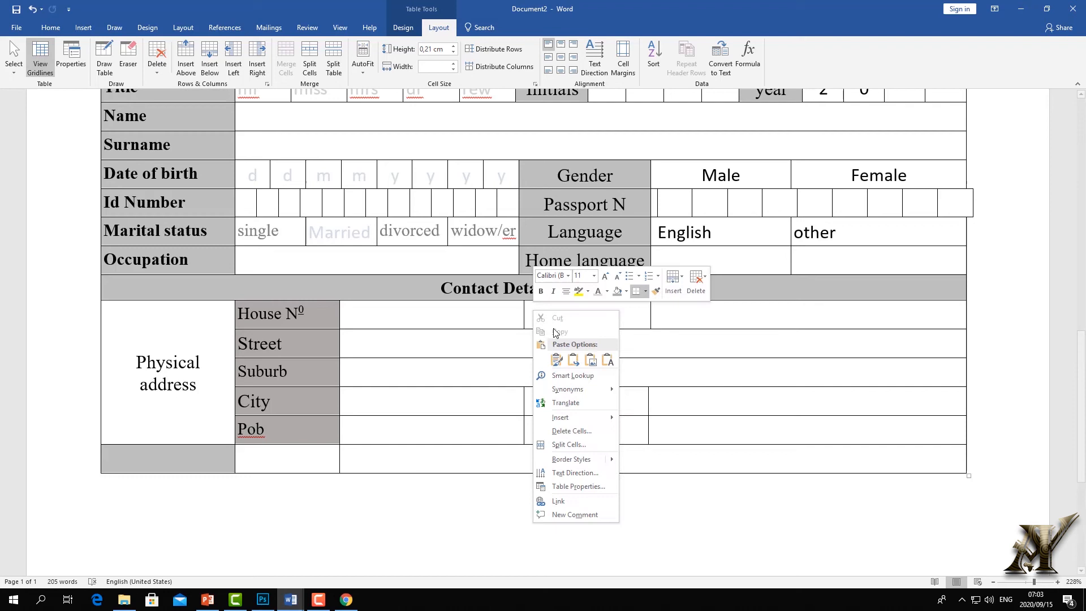
{"action": "left_click", "coordinate": [567, 357]}
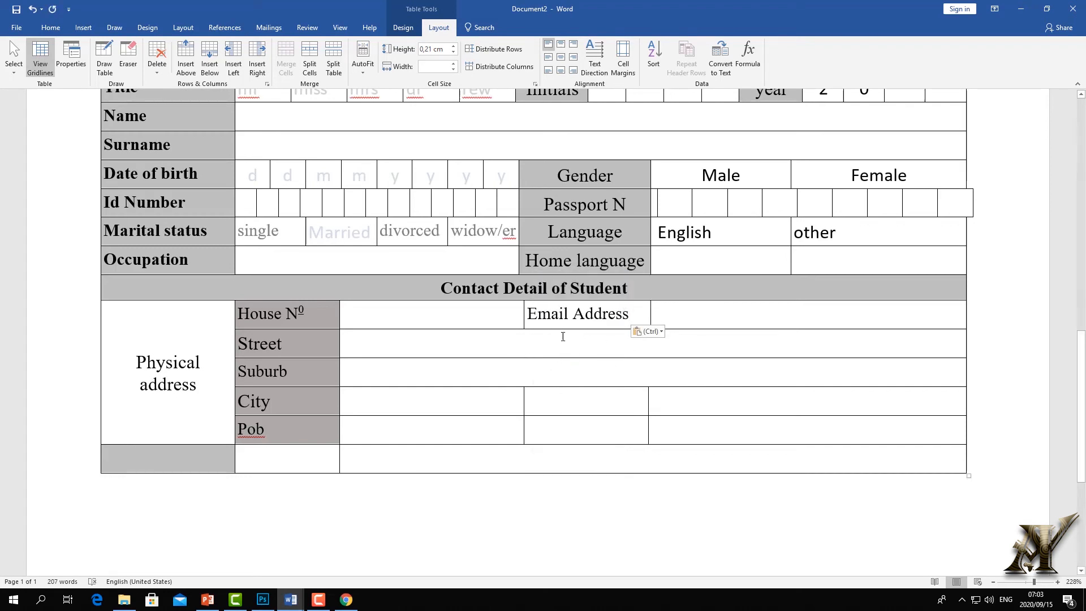
{"action": "left_click", "coordinate": [51, 28]}
{"action": "left_click", "coordinate": [320, 67]}
Enter the label "Telephone" in the middle cell of the "City" row, correcting its spelling
{"action": "left_click", "coordinate": [532, 400]}
{"action": "type", "text": "Te"}
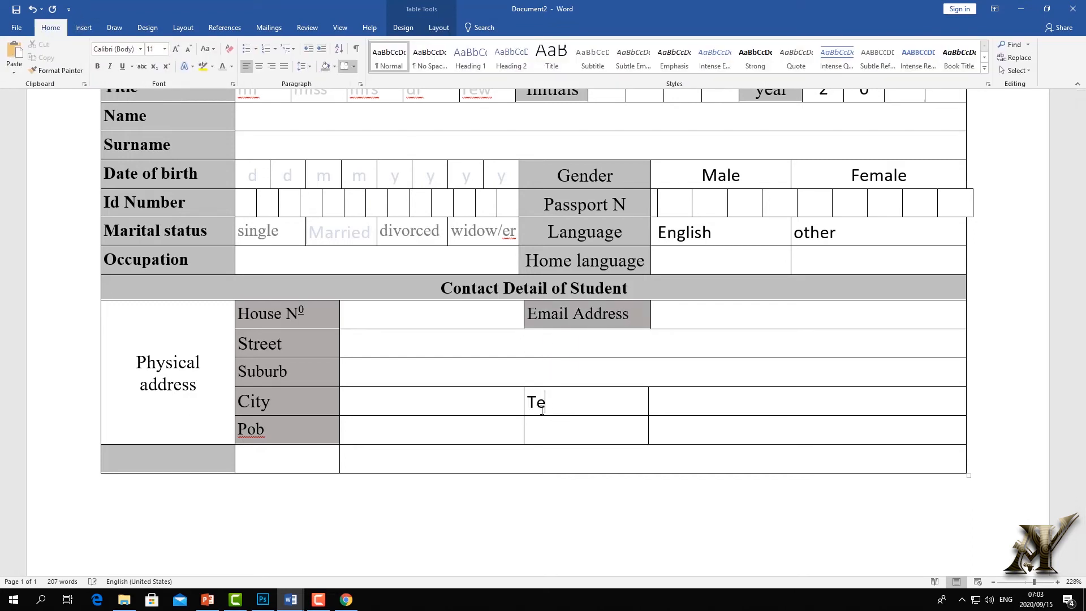
{"action": "type", "text": "lphone"}
{"action": "right_click", "coordinate": [562, 395]}
{"action": "left_click", "coordinate": [563, 421]}
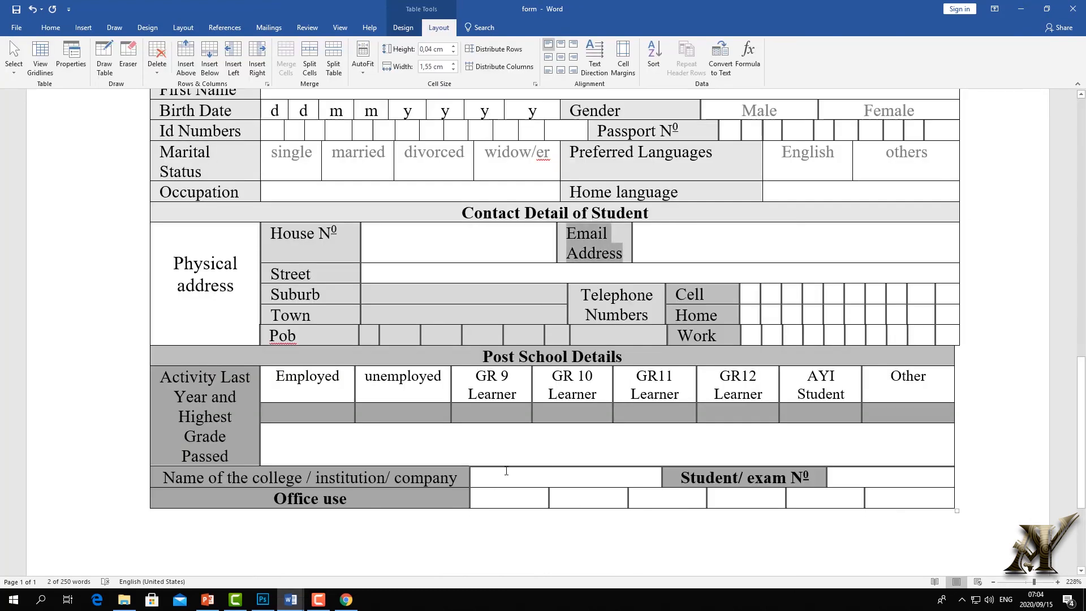
Compare the telephone numbers block in the reference form with the layout of the new document
{"action": "left_click", "coordinate": [610, 331]}
{"action": "mouse_move", "coordinate": [291, 598]}
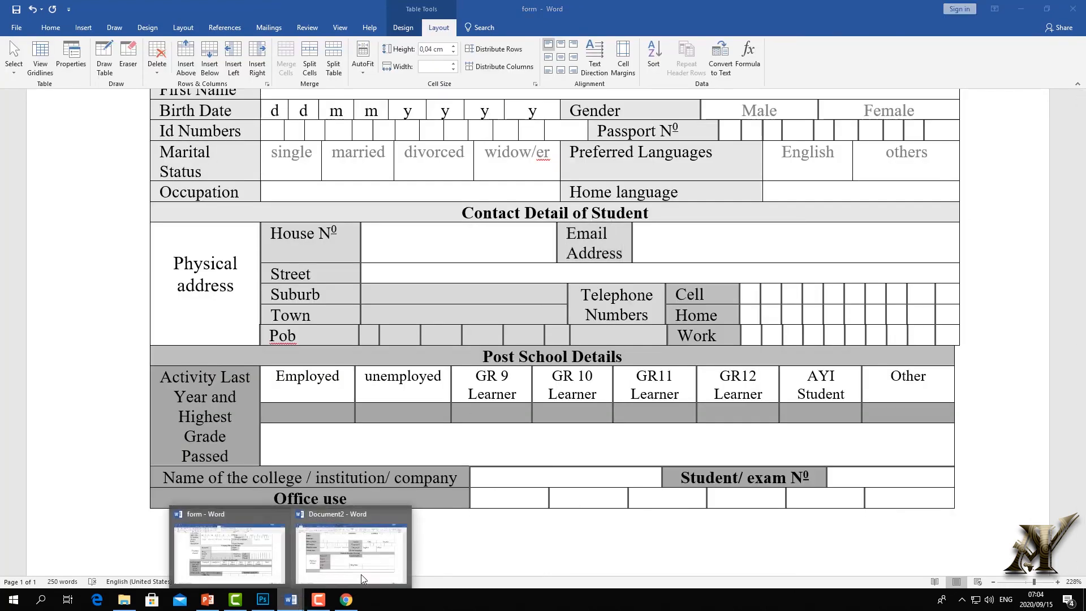
{"action": "left_click", "coordinate": [350, 551]}
{"action": "left_click", "coordinate": [592, 443]}
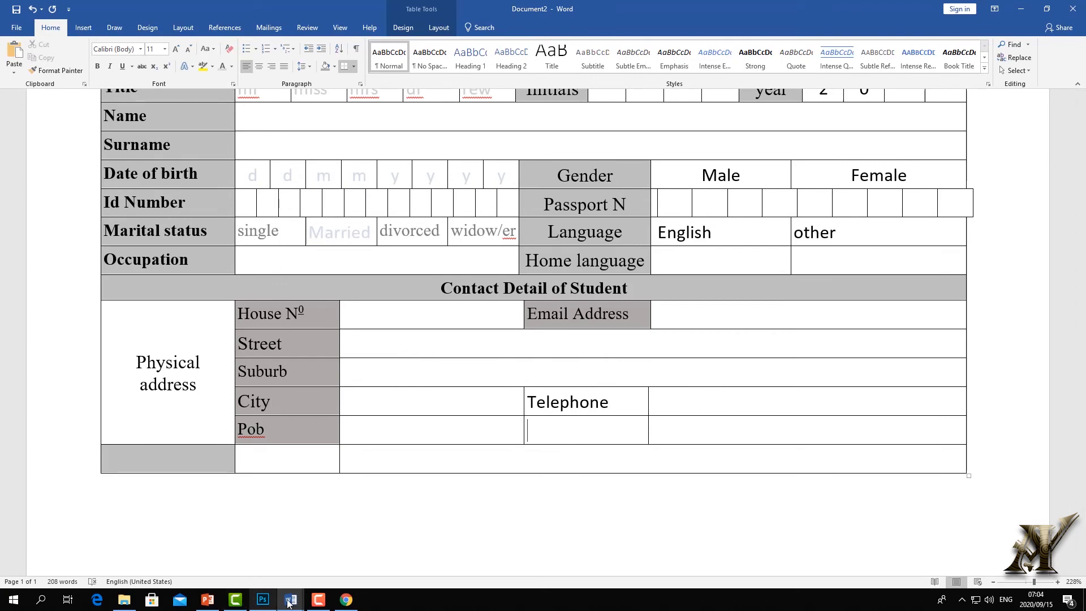
{"action": "mouse_move", "coordinate": [291, 599]}
{"action": "left_click", "coordinate": [235, 552]}
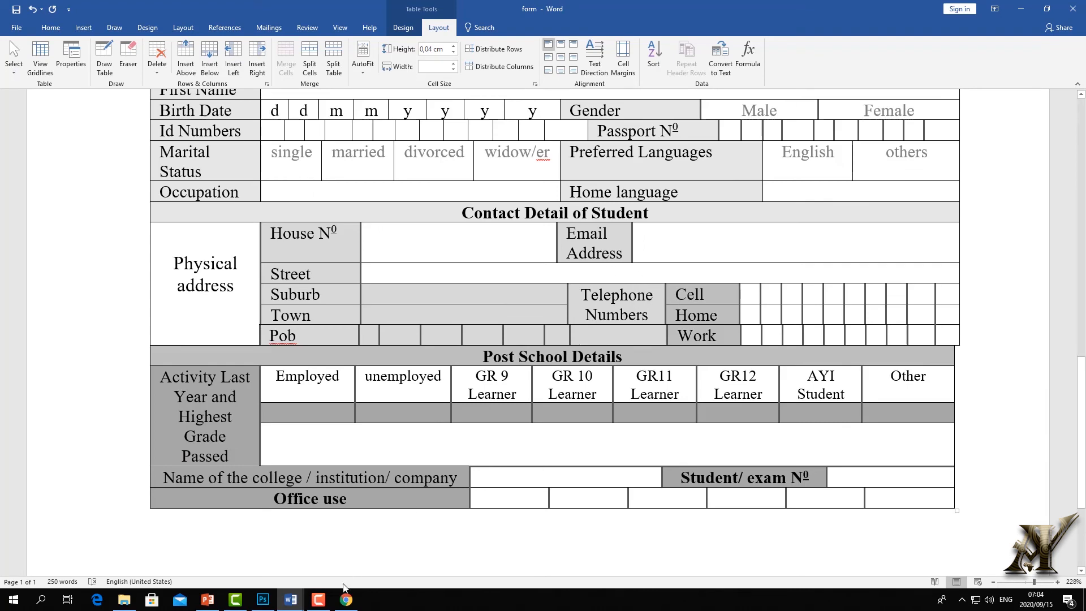
{"action": "mouse_move", "coordinate": [290, 599]}
{"action": "left_click", "coordinate": [330, 561]}
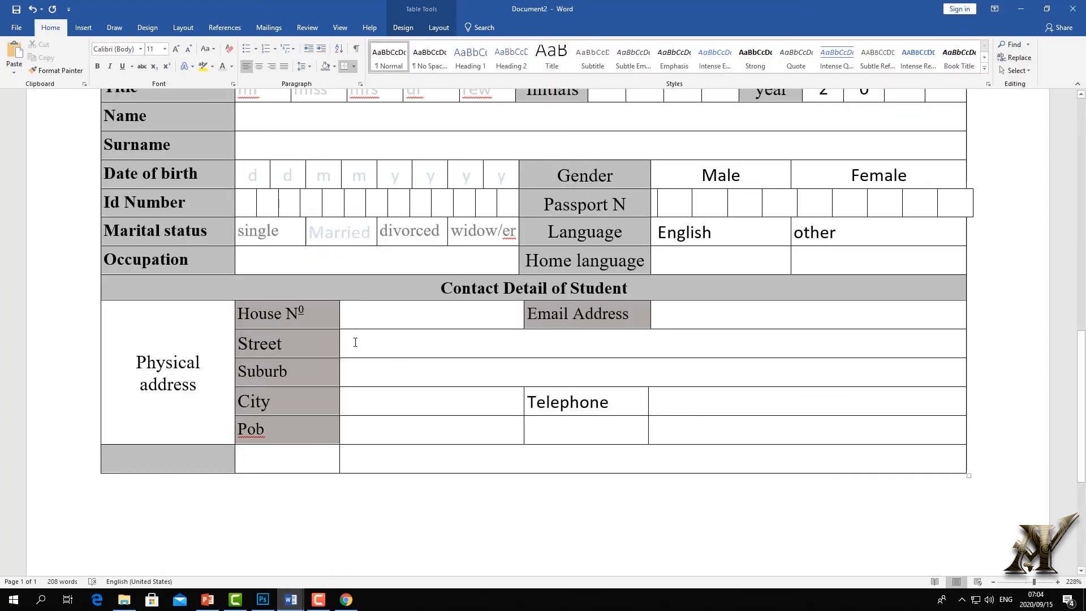
Extend the two vertical dividers of the "City" and "Pob" rows up through the "Suburb" row
{"action": "left_click", "coordinate": [438, 28]}
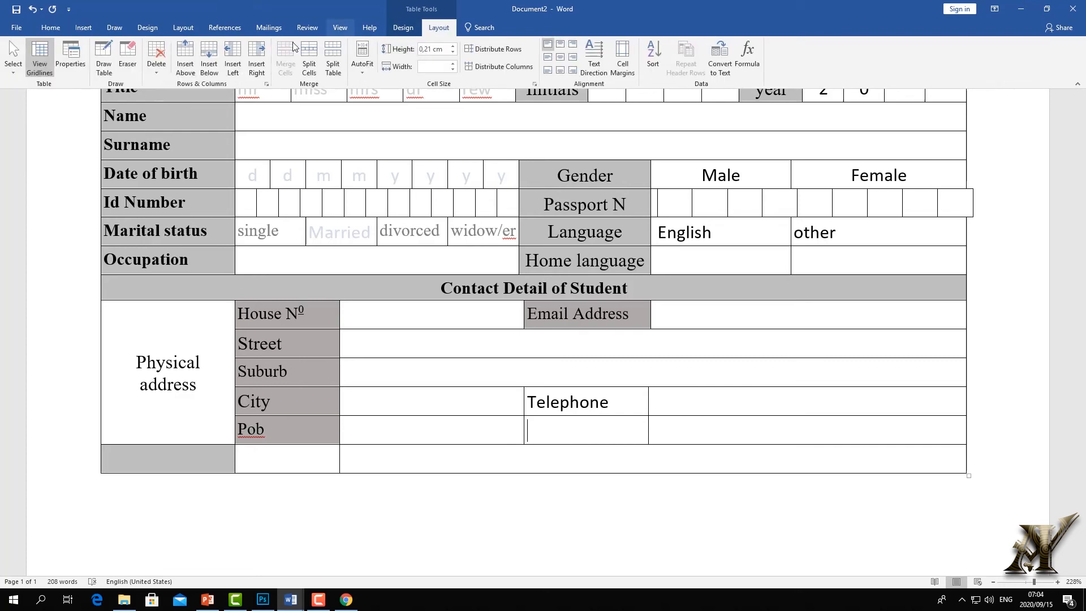
{"action": "left_click", "coordinate": [104, 57]}
{"action": "left_click_drag", "start_coordinate": [527, 360], "coordinate": [530, 391]}
{"action": "left_click_drag", "start_coordinate": [649, 358], "coordinate": [648, 391]}
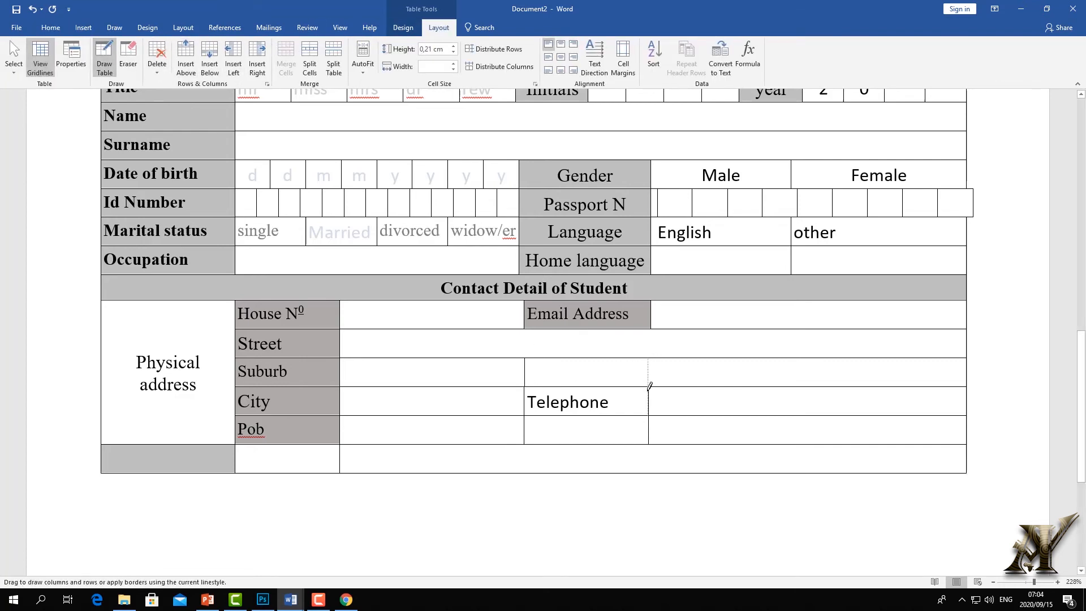
{"action": "left_click", "coordinate": [108, 52]}
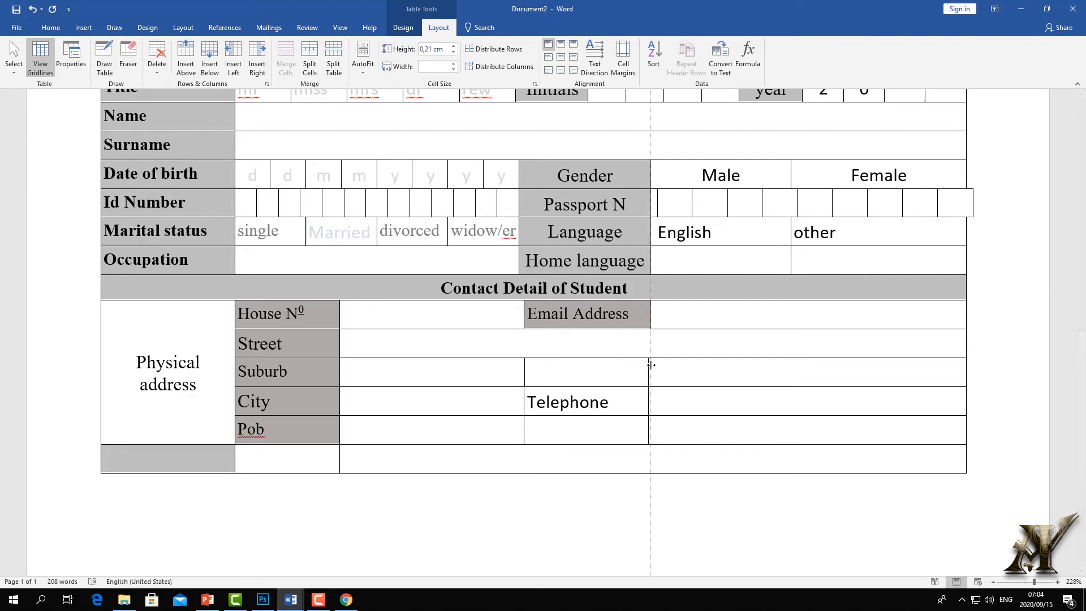
Clear the middle cells of the "Suburb", "City" and "Pob" rows and erase the borders between them to form one tall cell
{"action": "left_click_drag", "start_coordinate": [560, 368], "coordinate": [585, 427]}
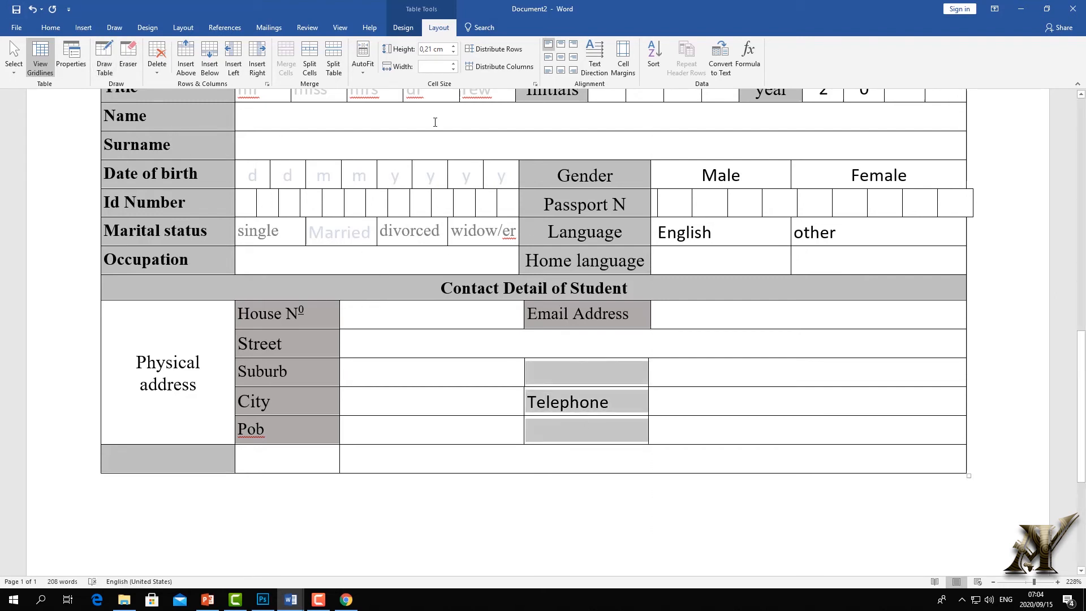
{"action": "key", "text": "BackSpace"}
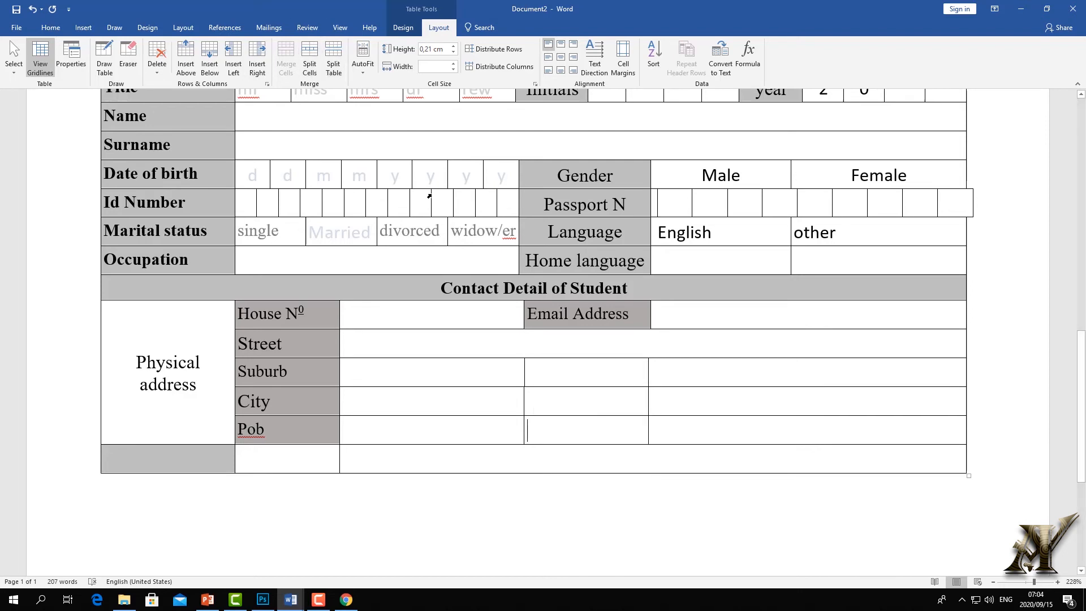
{"action": "left_click", "coordinate": [127, 55]}
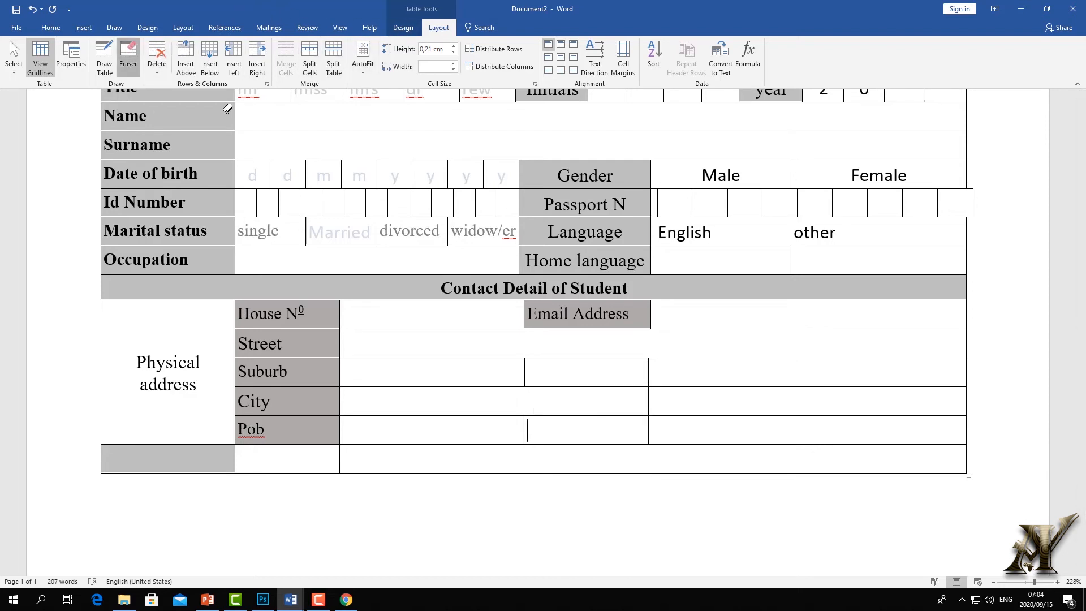
{"action": "left_click", "coordinate": [567, 415]}
{"action": "left_click_drag", "start_coordinate": [550, 387], "coordinate": [549, 387]}
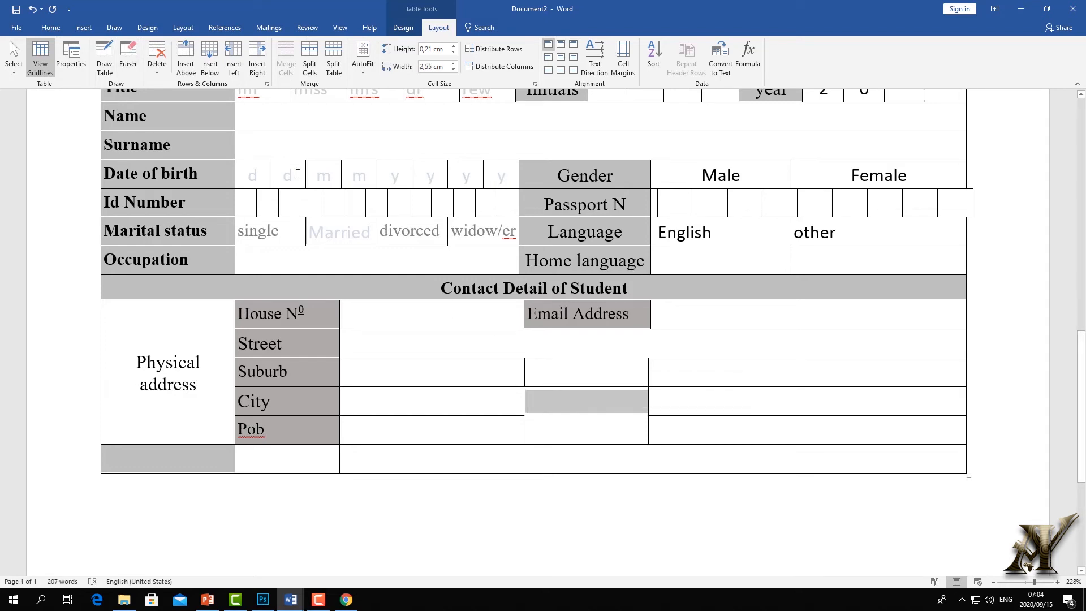
{"action": "left_click", "coordinate": [128, 56]}
{"action": "left_click", "coordinate": [563, 388]}
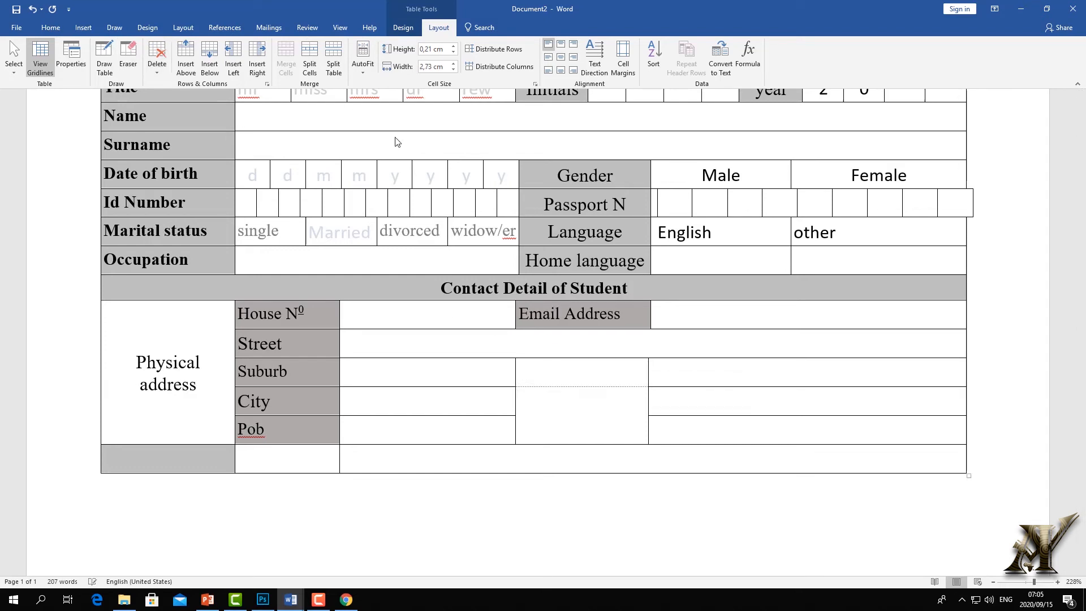
{"action": "left_click", "coordinate": [554, 369]}
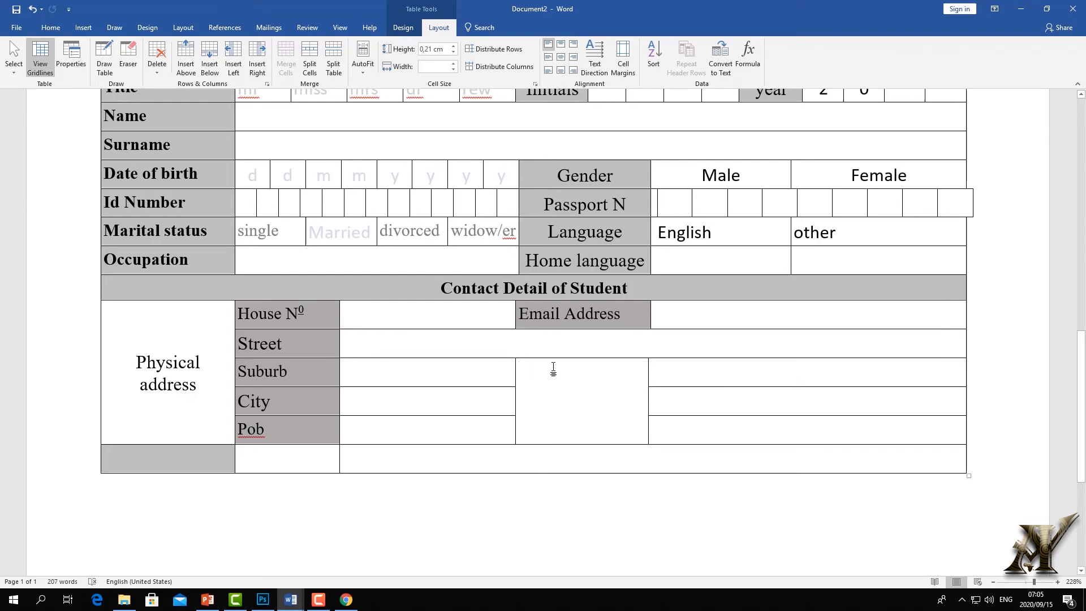
Enter "Telephone Number" on two lines in the tall cell spanning the "Suburb", "City" and "Pob" rows and centre it
{"action": "type", "text": "Telphone"}
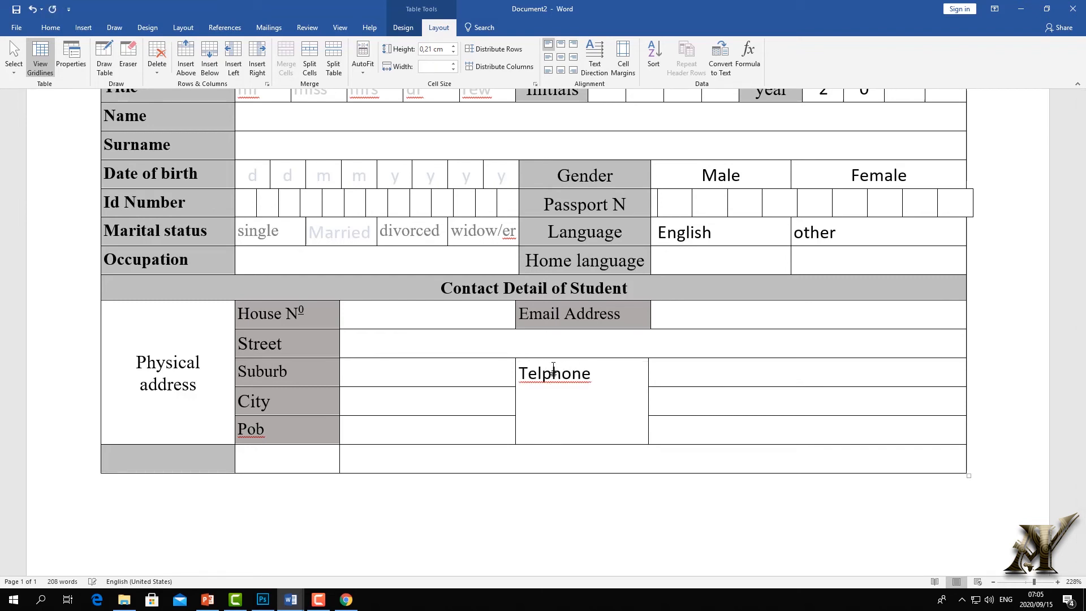
{"action": "key", "text": "Return"}
{"action": "type", "text": "Num,be"}
{"action": "key", "text": "Left"}
{"action": "key", "text": "Left"}
{"action": "key", "text": "Left"}
{"action": "key", "text": "BackSpace"}
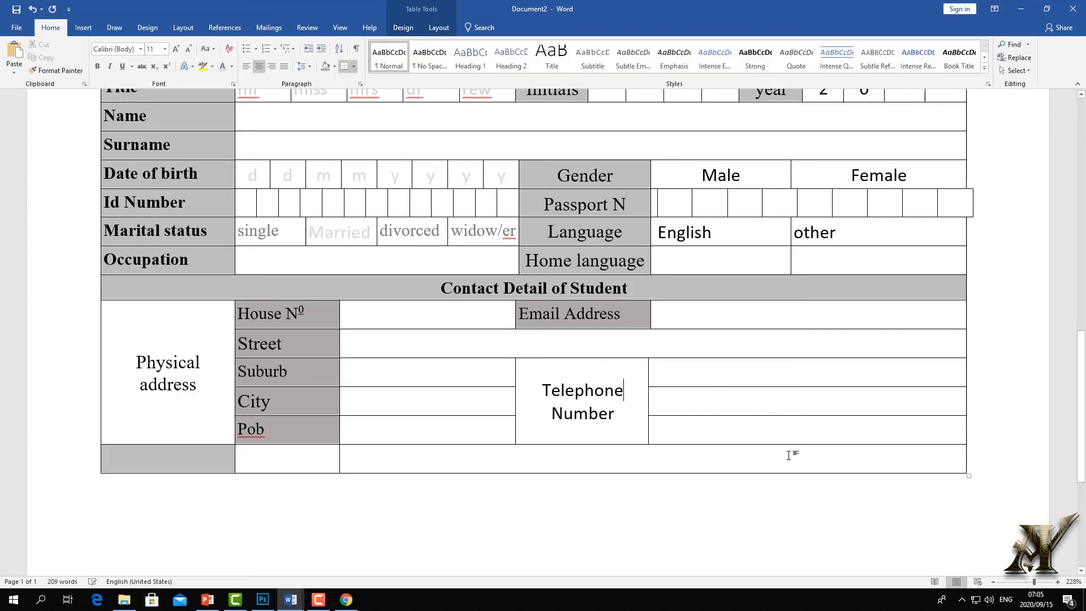
Shade the "Telephone Number" cell in the same grey as the "Email Address" label
{"action": "left_click", "coordinate": [858, 456]}
{"action": "left_click", "coordinate": [635, 363]}
{"action": "left_click", "coordinate": [325, 66]}
{"action": "left_click", "coordinate": [677, 362]}
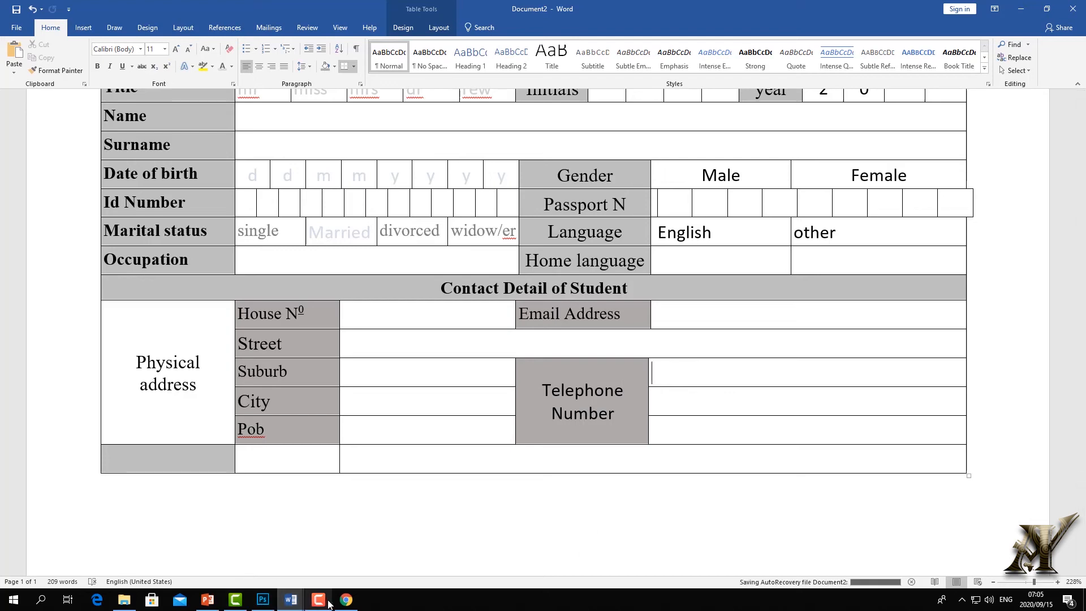
Following the reference form, split the cell beside "Pob" into six boxes and draw a vertical divider through the three rows beside "Telephone Number"
{"action": "left_click", "coordinate": [296, 604]}
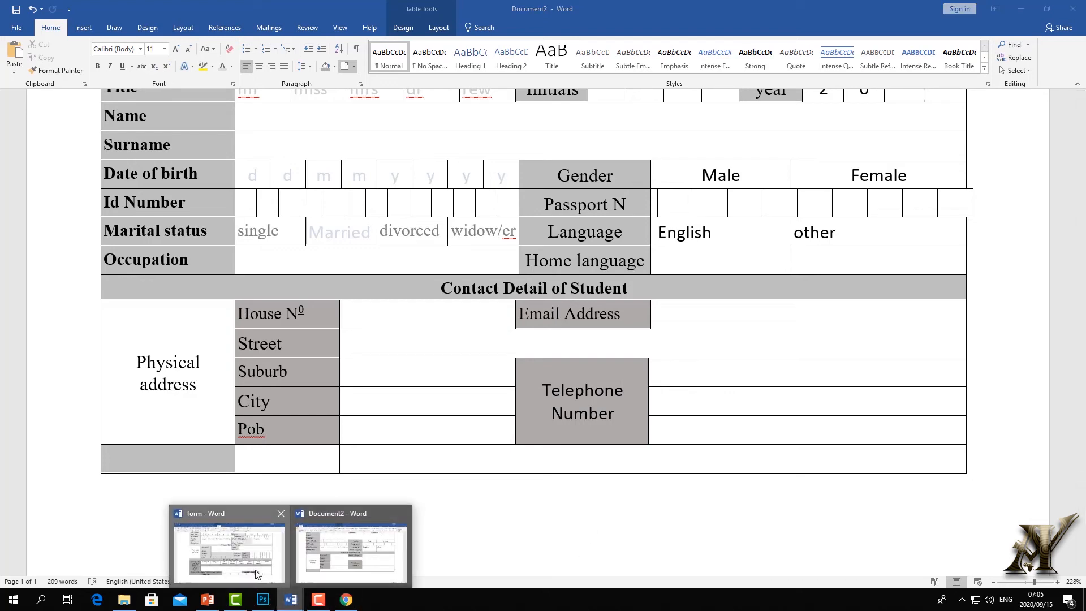
{"action": "left_click", "coordinate": [224, 551]}
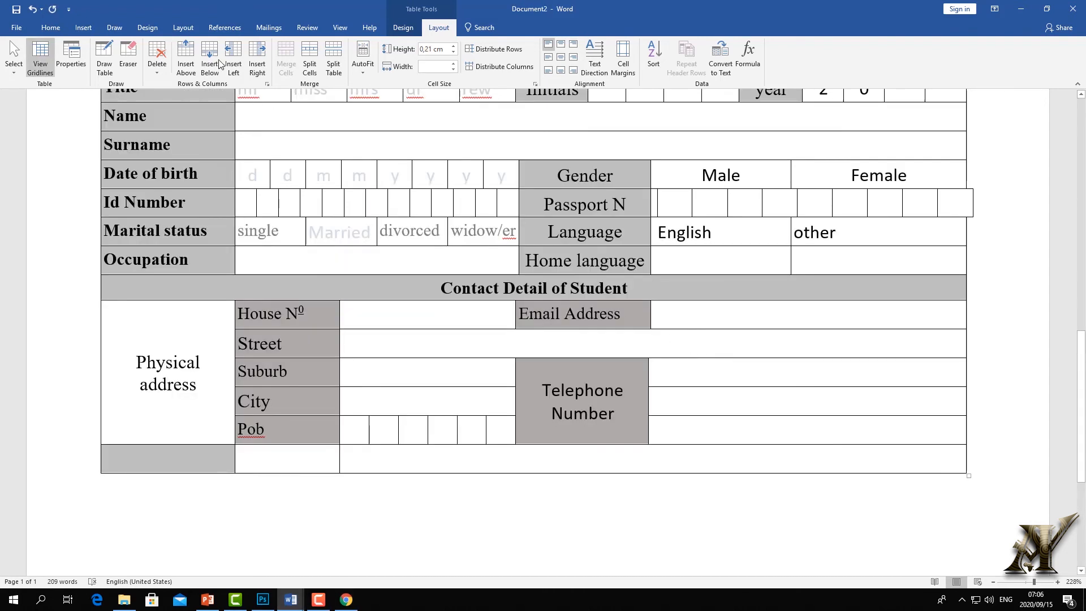
{"action": "left_click", "coordinate": [104, 56]}
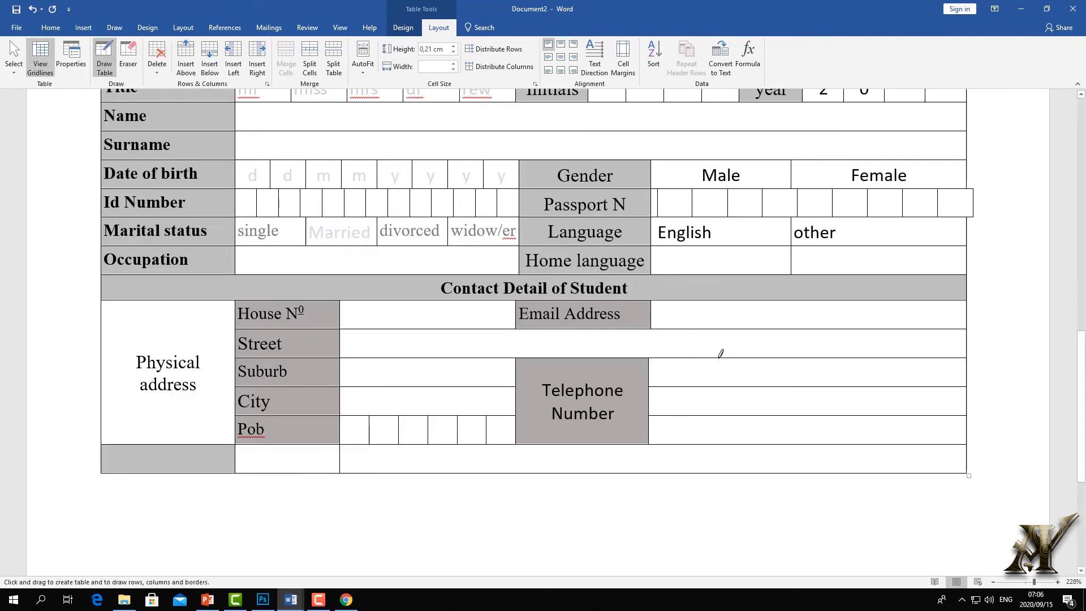
{"action": "left_click_drag", "start_coordinate": [728, 354], "coordinate": [731, 437]}
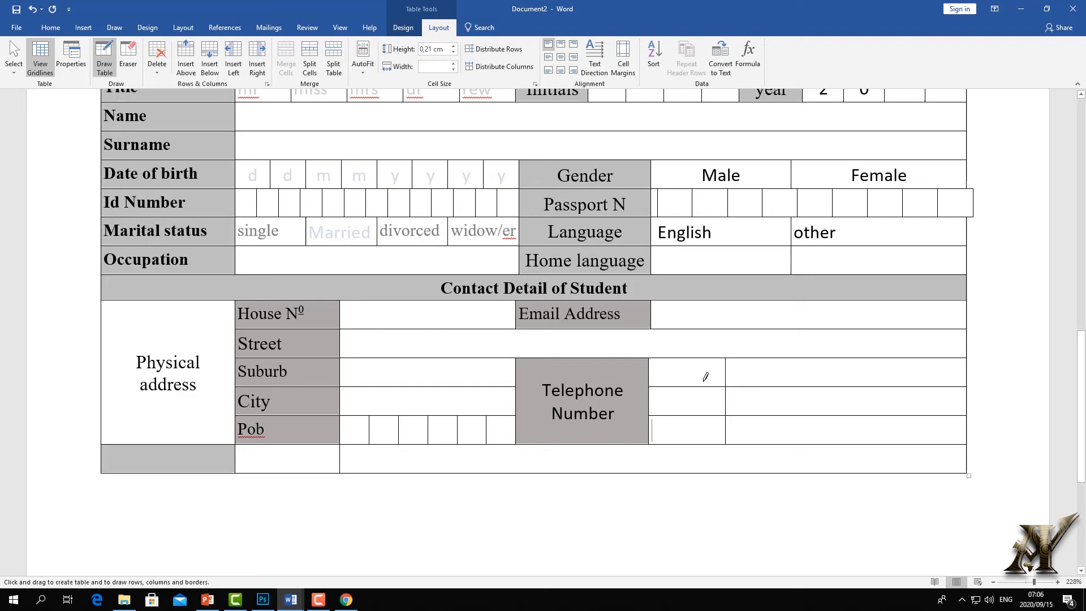
{"action": "left_click", "coordinate": [134, 50]}
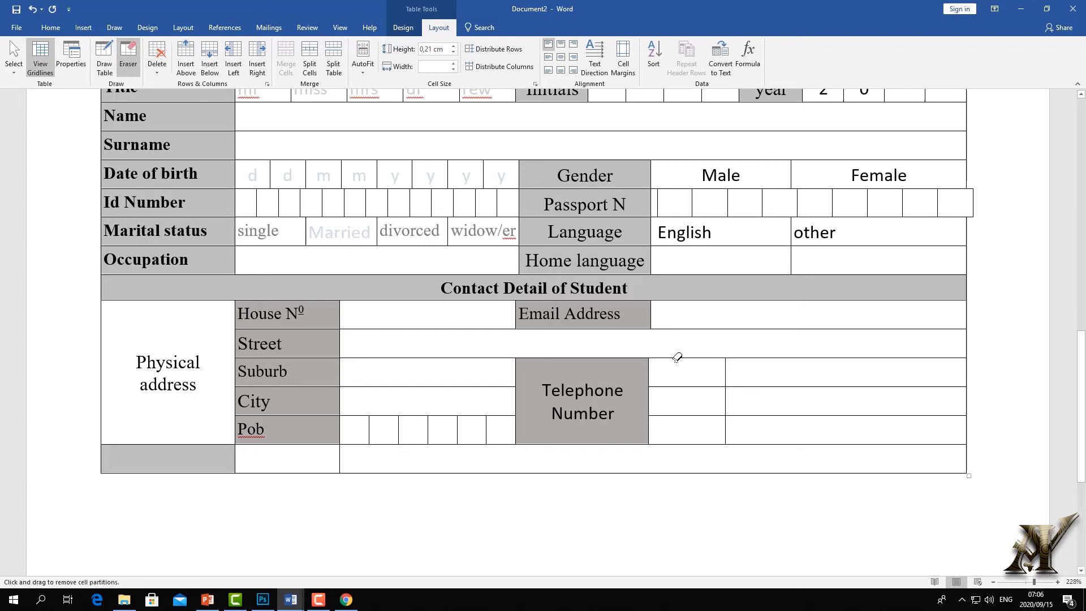
{"action": "left_click", "coordinate": [127, 54]}
Enter "Cell", "Home" and "Work" in the three cells beside "Telephone Number" and give them the serif font of the address labels
{"action": "left_click", "coordinate": [674, 372]}
{"action": "type", "text": "Cell"}
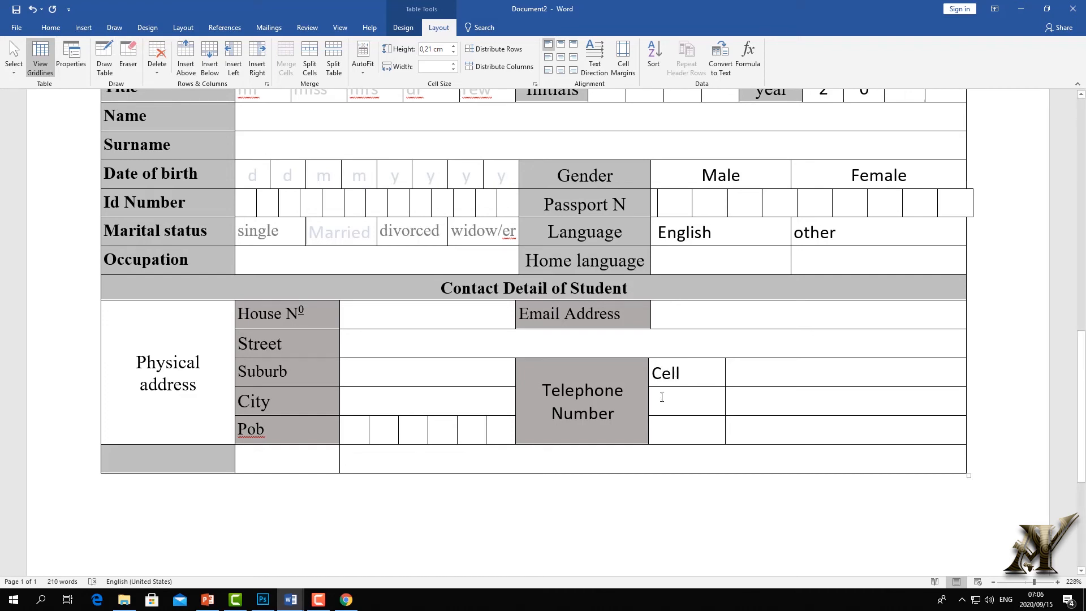
{"action": "left_click", "coordinate": [663, 398]}
{"action": "type", "text": "Home"}
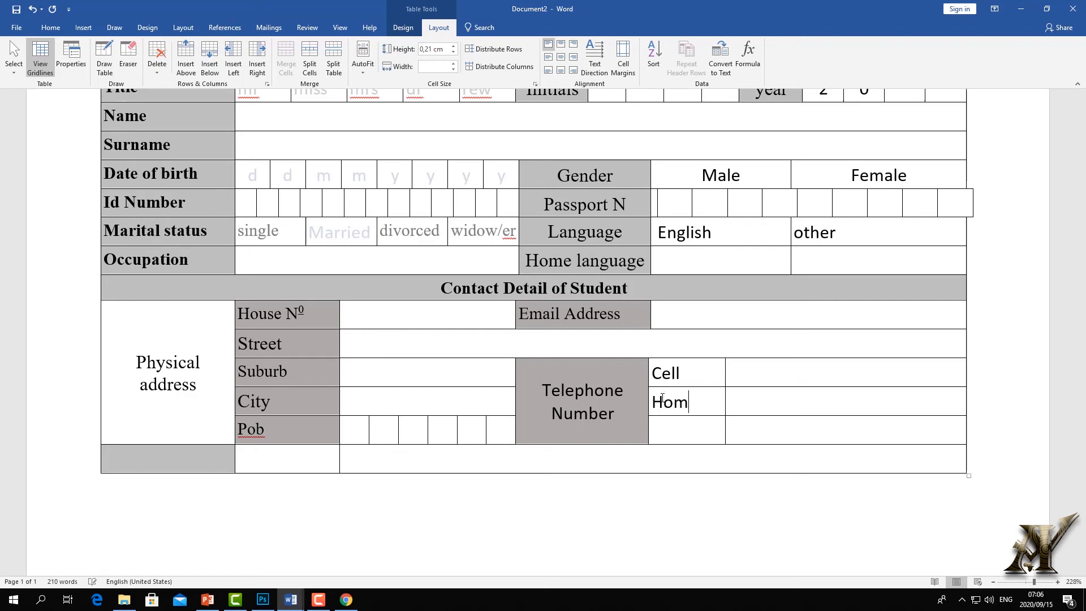
{"action": "type", "text": "Work"}
{"action": "left_click_drag", "start_coordinate": [705, 428], "coordinate": [660, 374]}
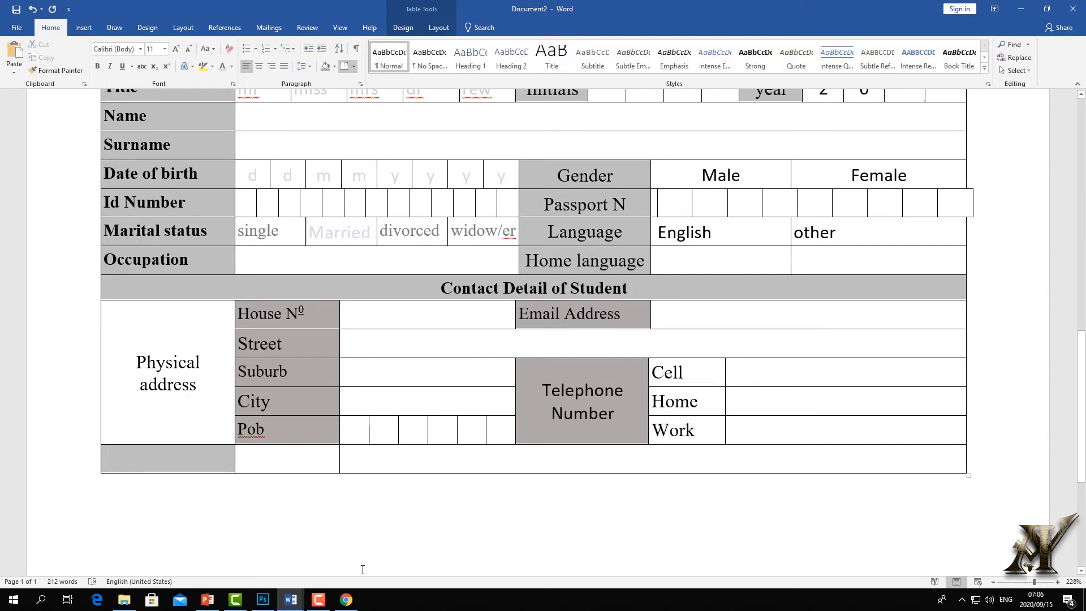
Following the reference form, split the blank cells beside "Cell", "Home" and "Work" into ten columns and three rows
{"action": "mouse_move", "coordinate": [291, 599]}
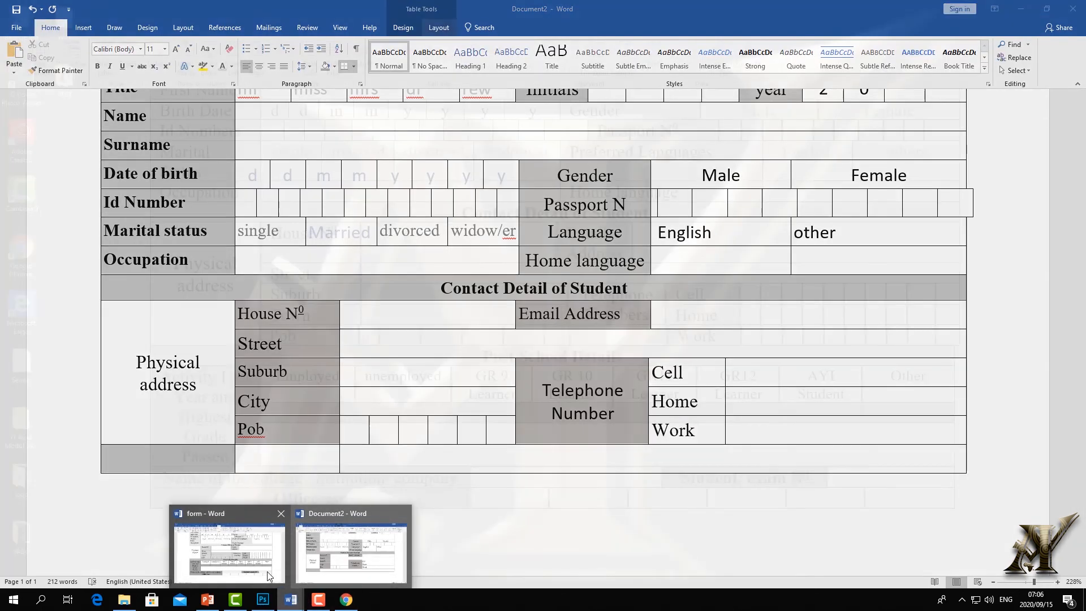
{"action": "left_click", "coordinate": [267, 571]}
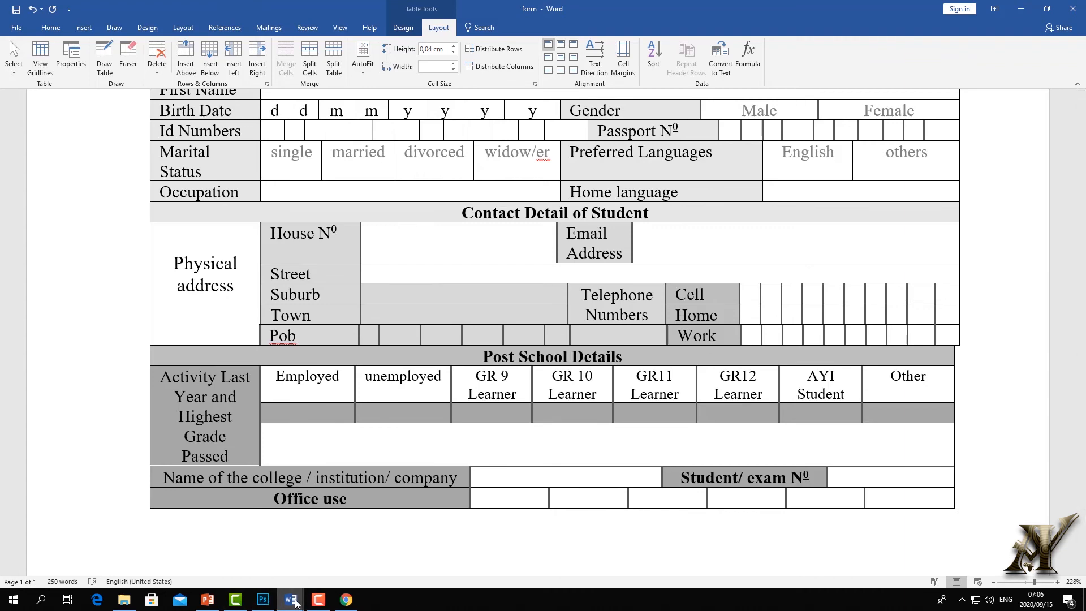
{"action": "mouse_move", "coordinate": [290, 601]}
{"action": "left_click", "coordinate": [300, 562]}
{"action": "left_click_drag", "start_coordinate": [736, 384], "coordinate": [807, 426]}
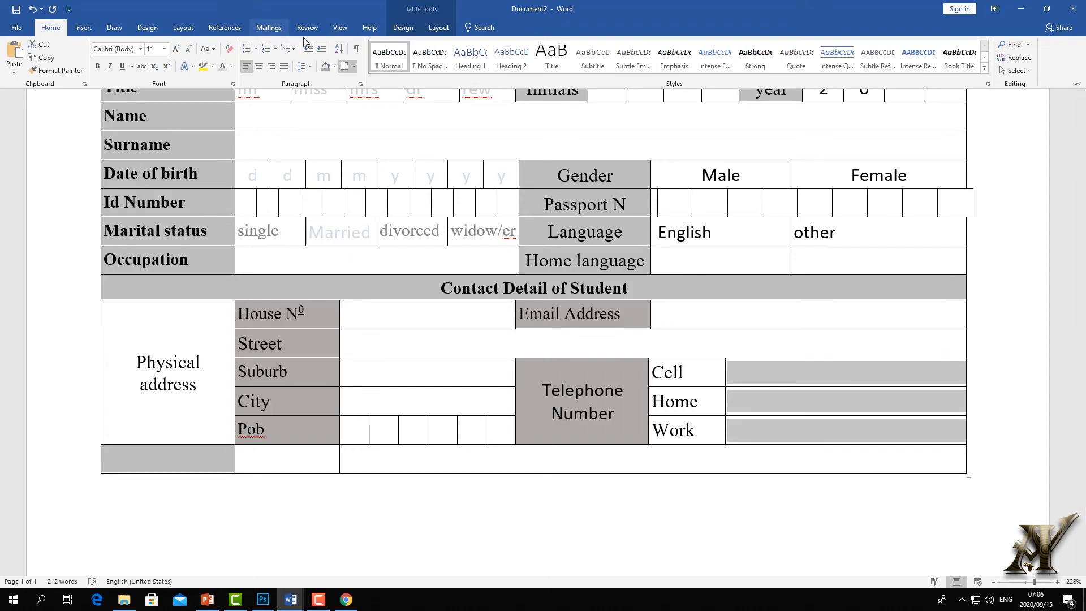
{"action": "left_click", "coordinate": [439, 27]}
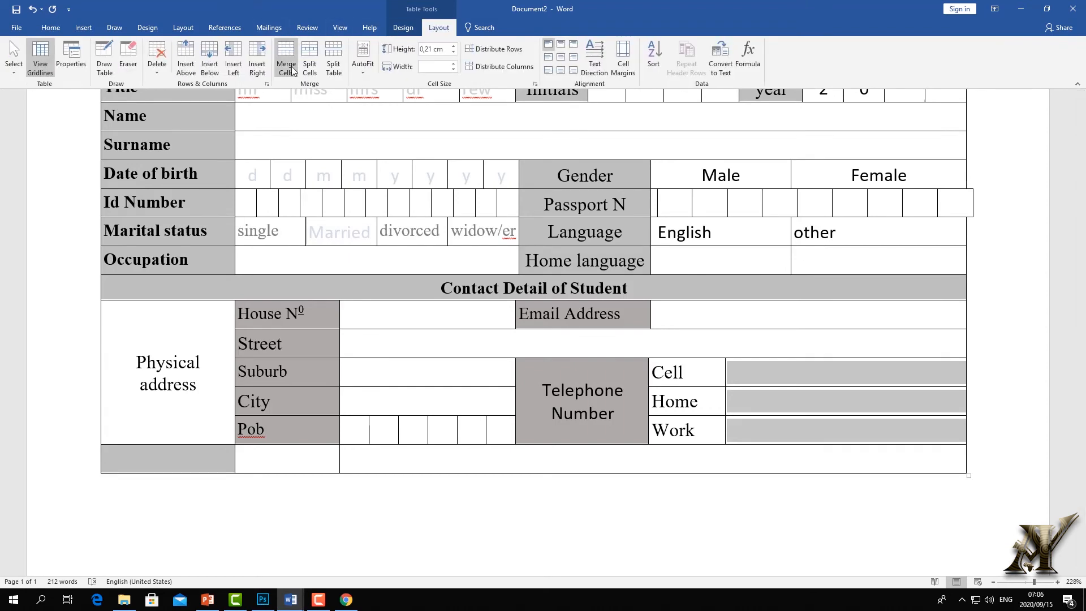
{"action": "left_click", "coordinate": [310, 61]}
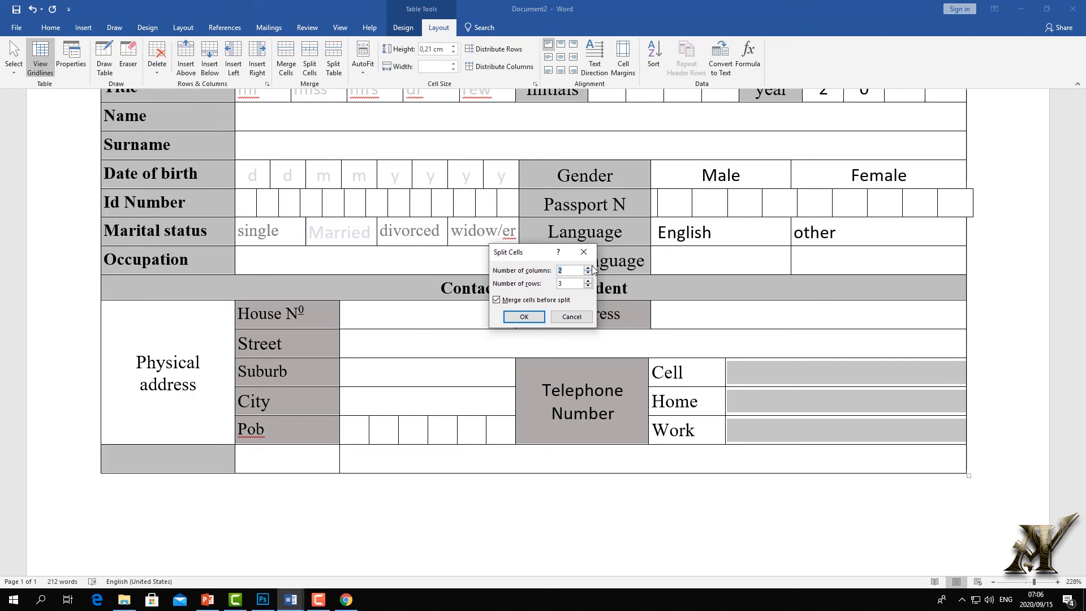
{"action": "left_click", "coordinate": [588, 268]}
{"action": "left_click", "coordinate": [534, 316]}
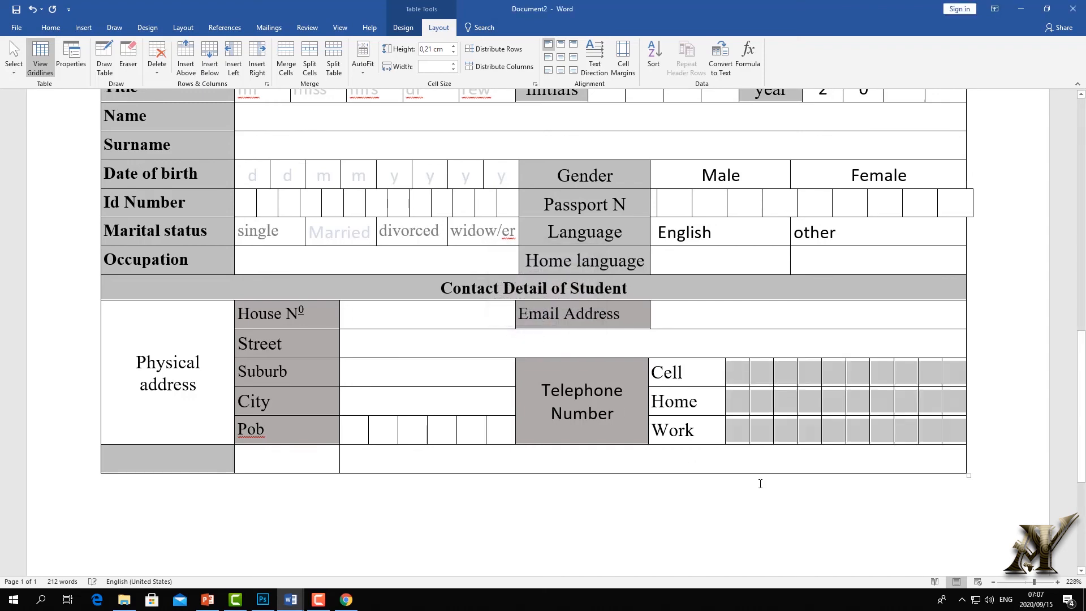
Move the protruding outer border of the "Passport N" row in to line up with the table's right edge
{"action": "scroll", "coordinate": [744, 441], "scroll_direction": "down", "scroll_amount": 3}
{"action": "scroll", "coordinate": [589, 379], "scroll_direction": "up", "scroll_amount": 4}
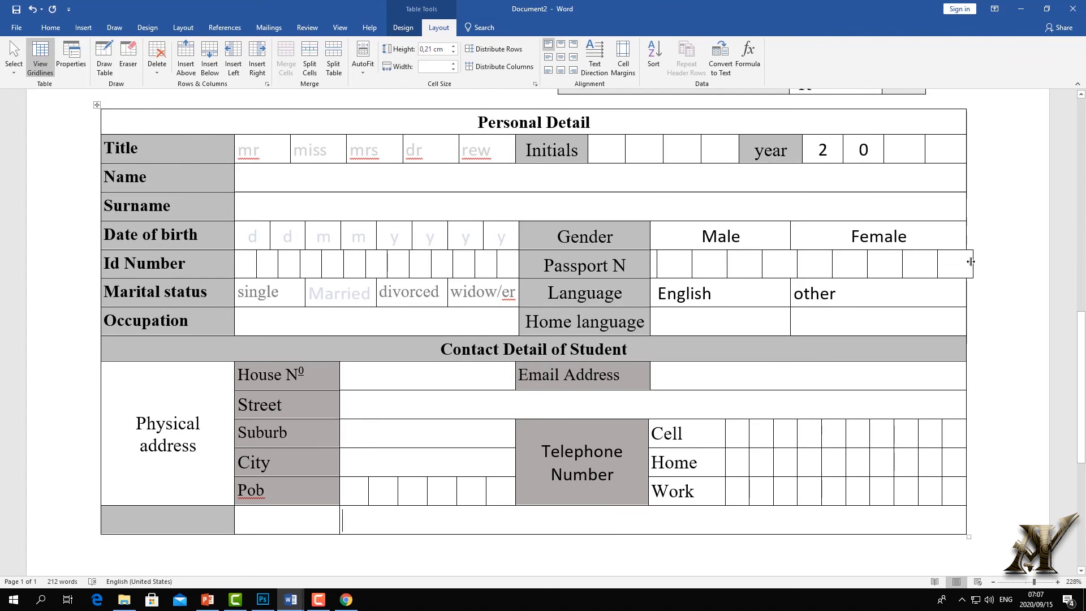
{"action": "left_click_drag", "start_coordinate": [971, 262], "coordinate": [966, 262]}
{"action": "scroll", "coordinate": [661, 267], "scroll_direction": "down", "scroll_amount": 5}
Check the Post School Details section of the reference form and add three rows below the last row of the new table
{"action": "left_click", "coordinate": [379, 217]}
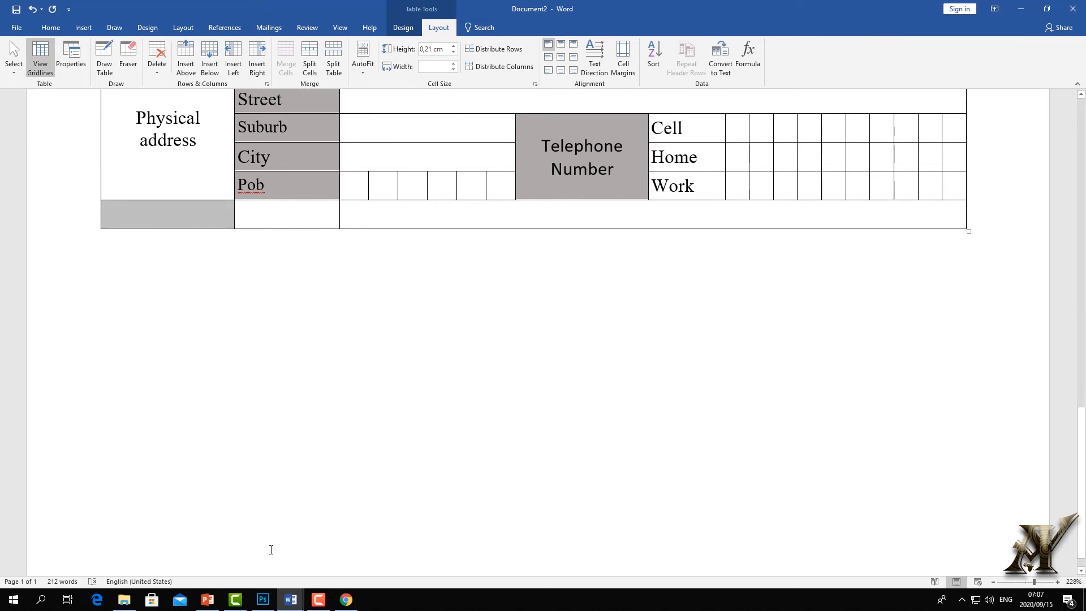
{"action": "left_click", "coordinate": [291, 600]}
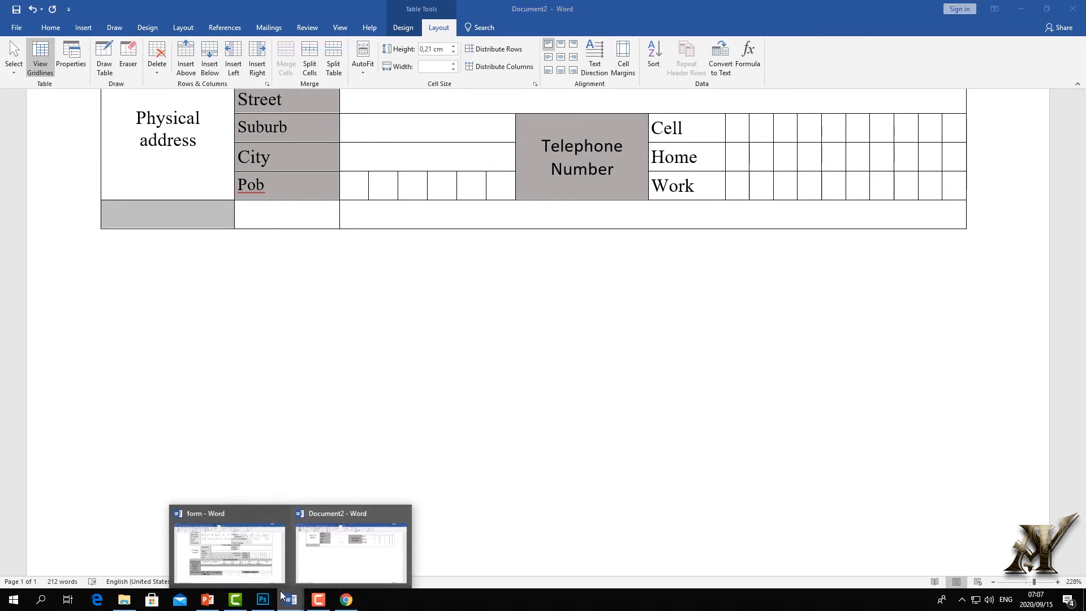
{"action": "left_click", "coordinate": [239, 540]}
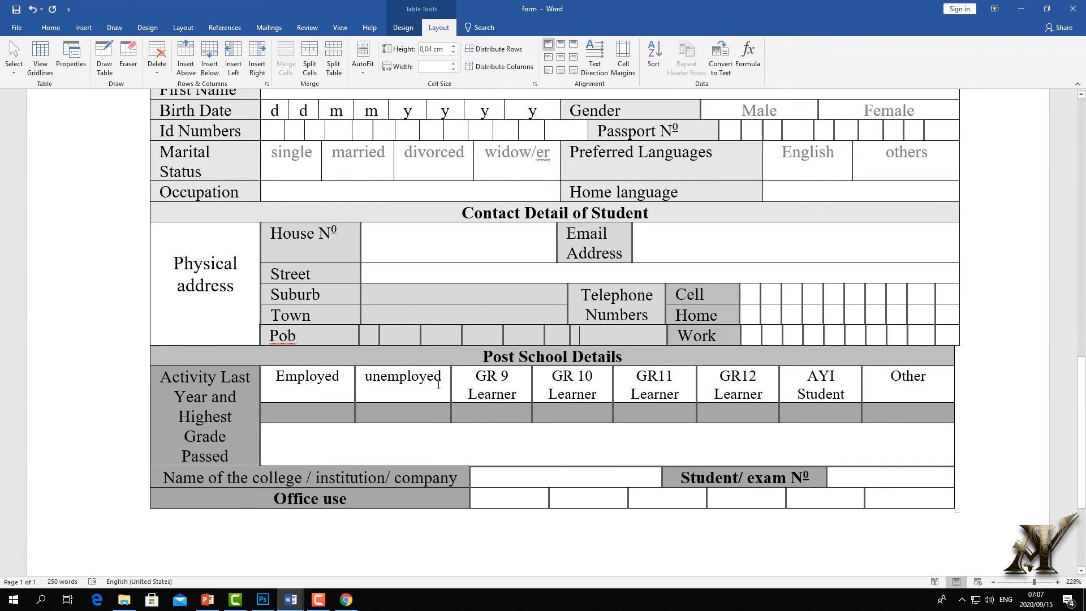
{"action": "scroll", "coordinate": [168, 382], "scroll_direction": "down", "scroll_amount": 3}
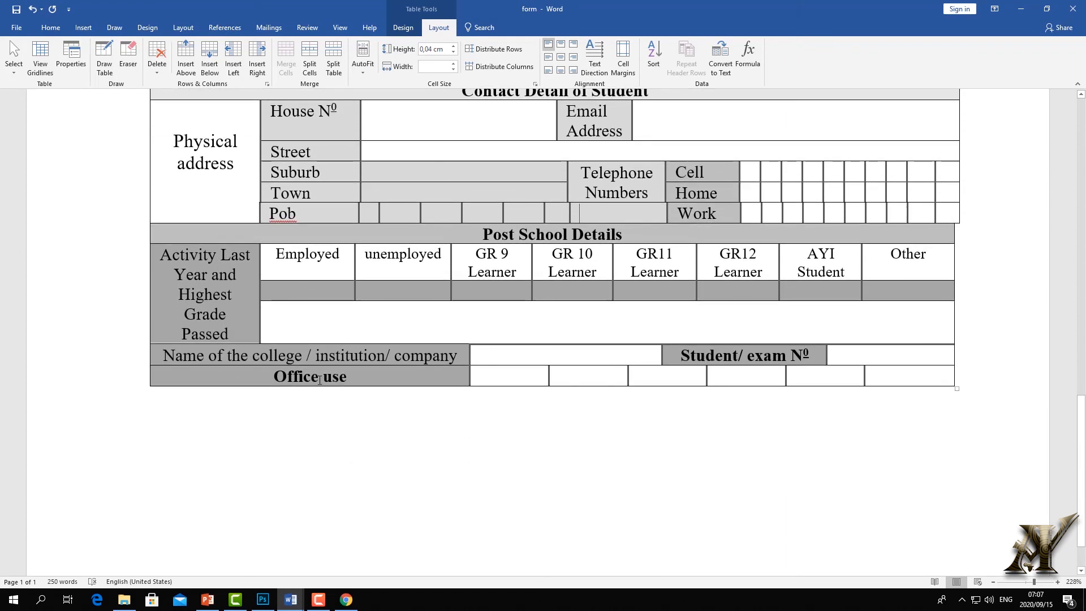
{"action": "mouse_move", "coordinate": [290, 600]}
{"action": "left_click", "coordinate": [327, 545]}
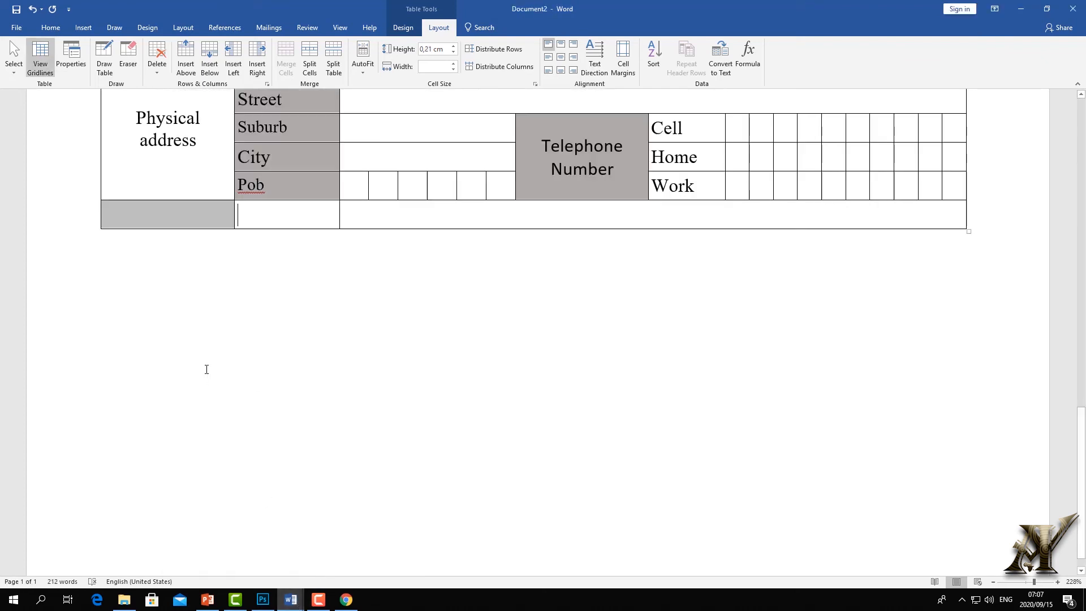
{"action": "left_click", "coordinate": [115, 221]}
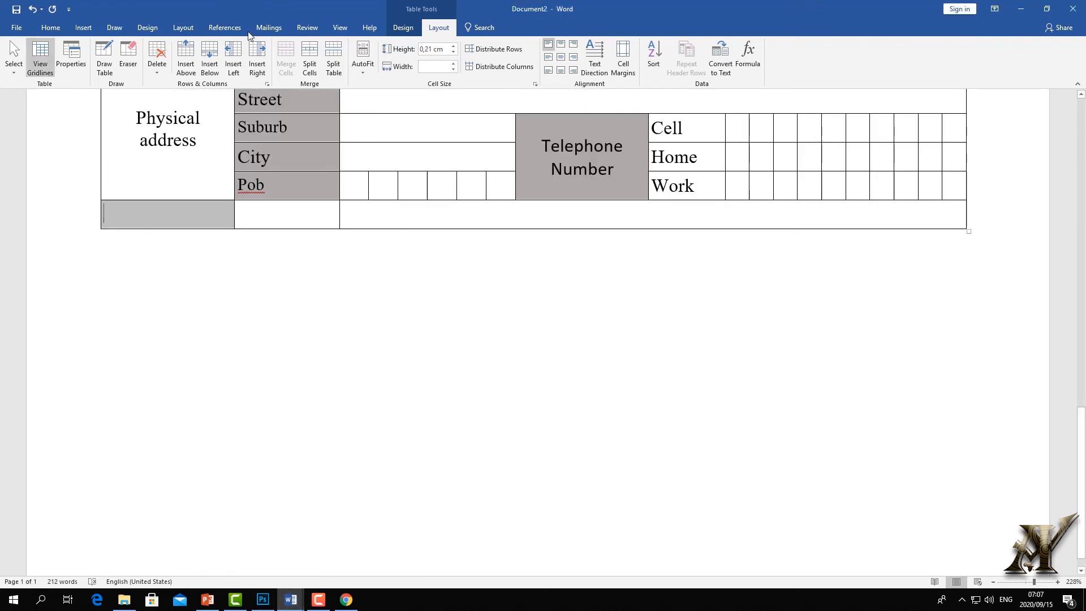
{"action": "left_click", "coordinate": [211, 56]}
{"action": "left_click", "coordinate": [213, 55]}
{"action": "left_click", "coordinate": [212, 56]}
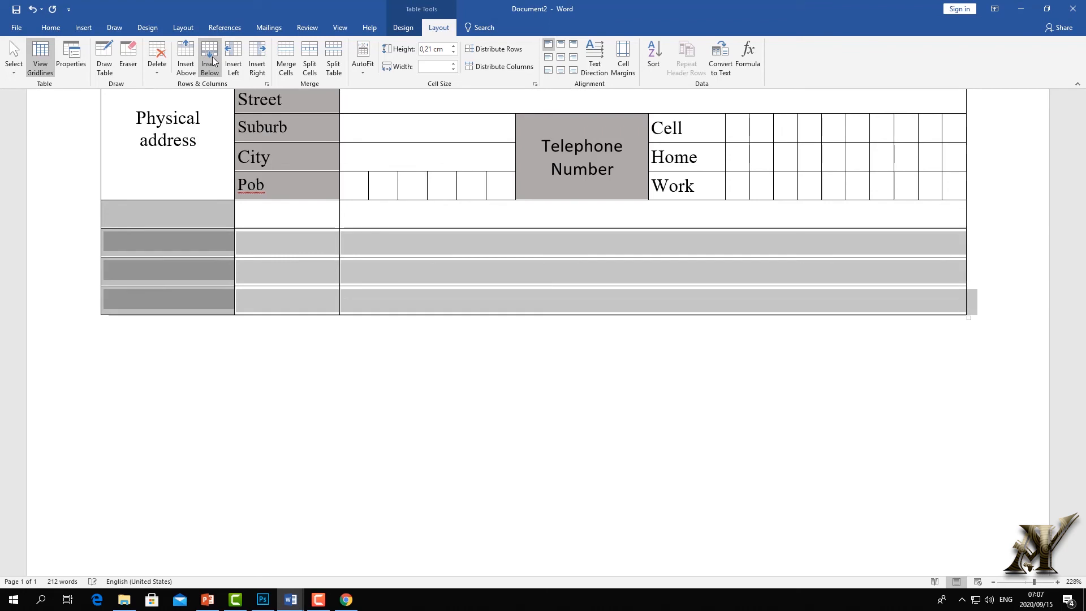
Copy the text "Activity Last Year and Highest Grade Passed" from the reference form
{"action": "mouse_move", "coordinate": [290, 600]}
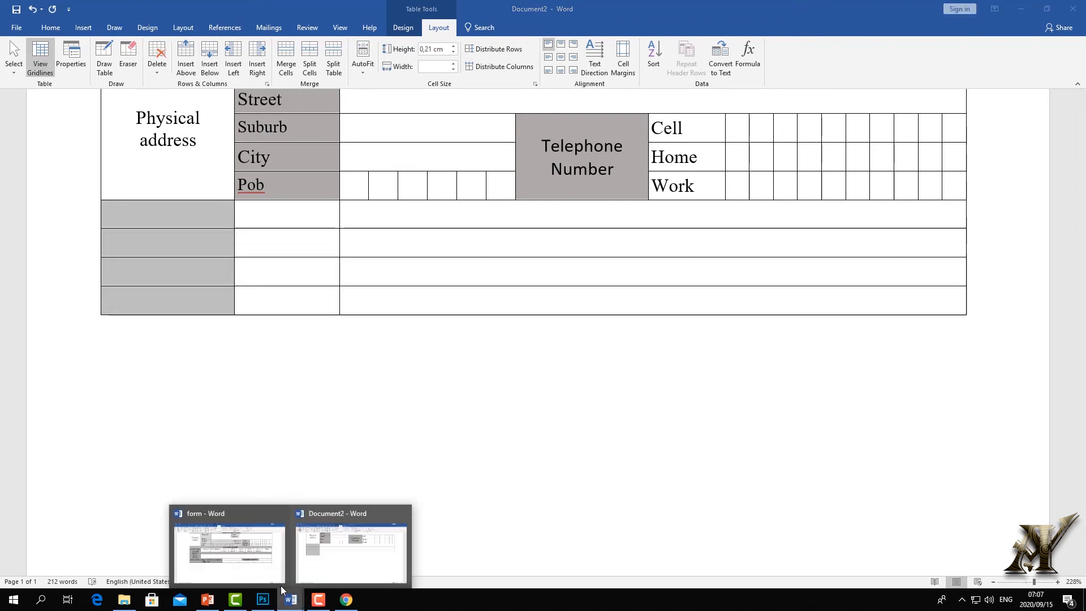
{"action": "left_click", "coordinate": [226, 546]}
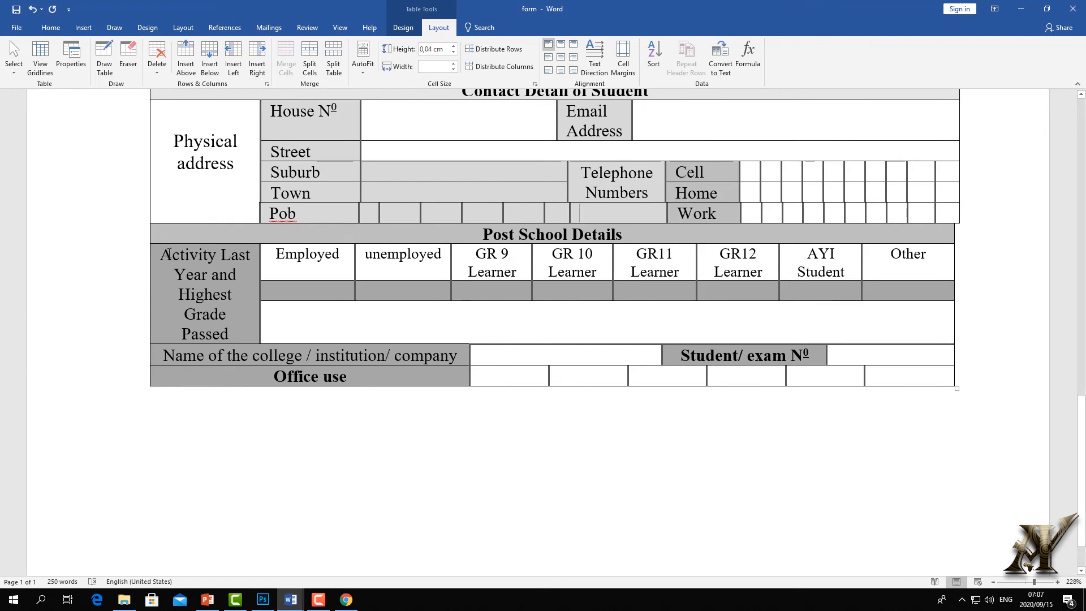
{"action": "left_click_drag", "start_coordinate": [189, 267], "coordinate": [224, 335]}
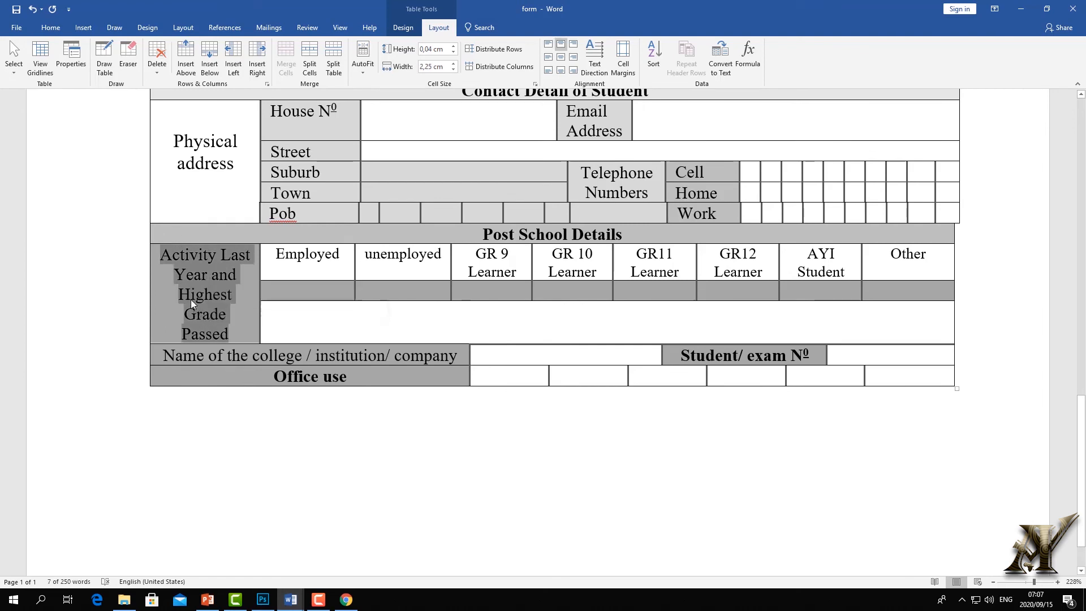
{"action": "left_click", "coordinate": [215, 321]}
{"action": "left_click_drag", "start_coordinate": [162, 255], "coordinate": [190, 291]}
{"action": "left_click", "coordinate": [192, 290]}
{"action": "left_click_drag", "start_coordinate": [233, 335], "coordinate": [161, 260]}
{"action": "key", "text": "ctrl+c"}
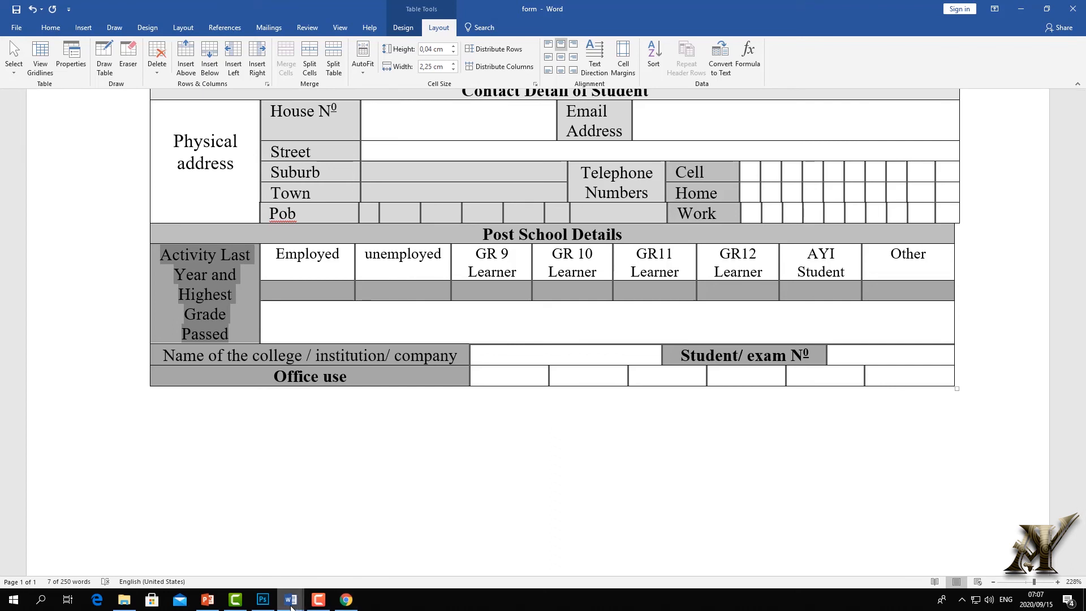
In the new document, merge the first-column cells of the three rows directly below the "Pob" row
{"action": "mouse_move", "coordinate": [291, 600]}
{"action": "left_click", "coordinate": [226, 546]}
{"action": "left_click_drag", "start_coordinate": [183, 273], "coordinate": [140, 214]}
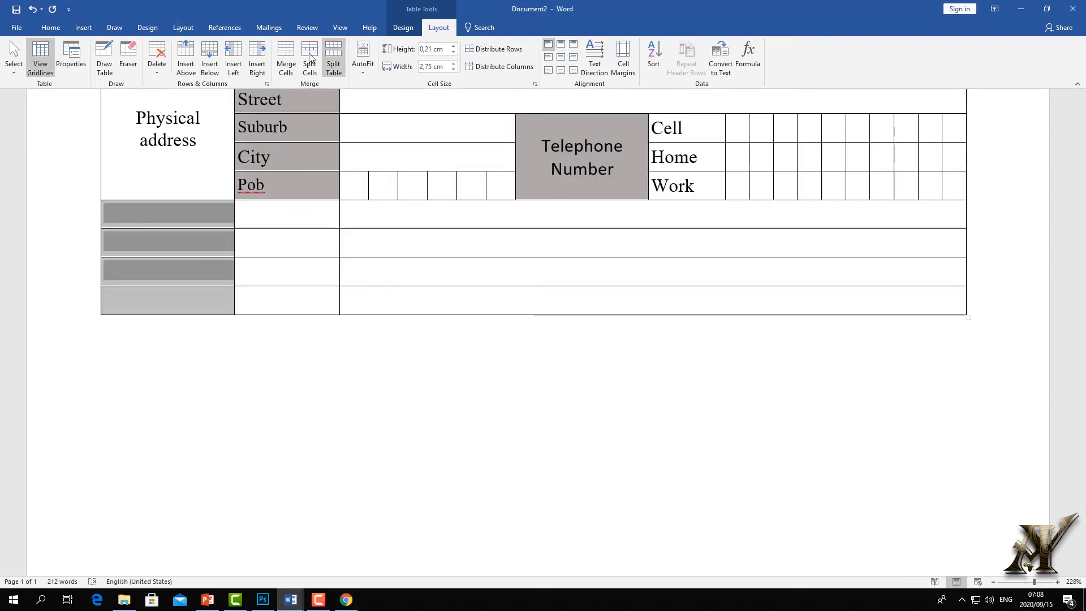
{"action": "left_click", "coordinate": [286, 56]}
Paste the copied activity label into the merged cell with its source formatting and centre it horizontally and vertically
{"action": "right_click", "coordinate": [171, 222]}
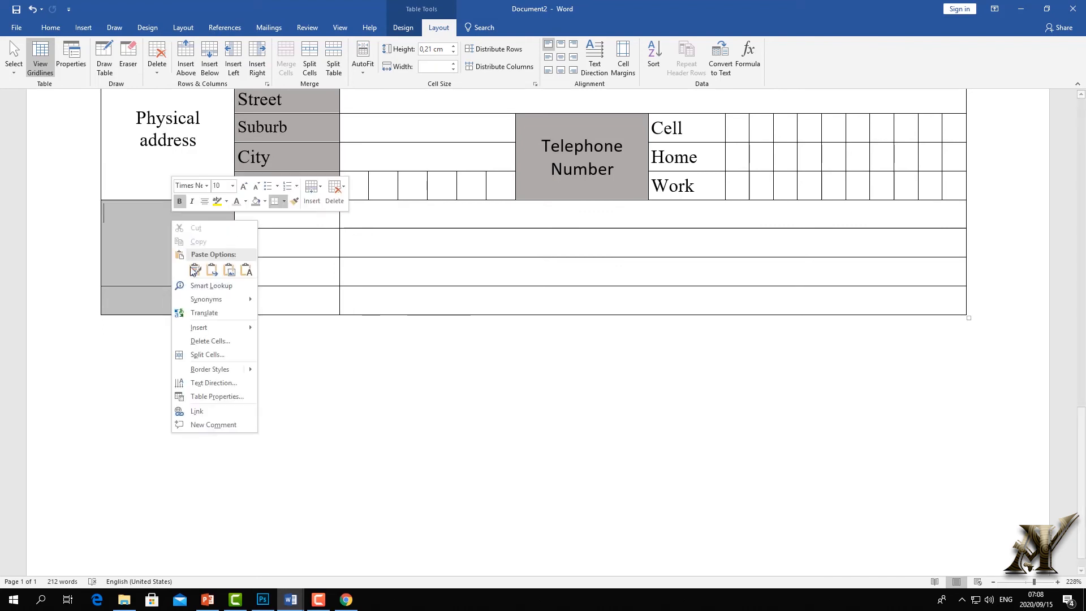
{"action": "left_click", "coordinate": [196, 269]}
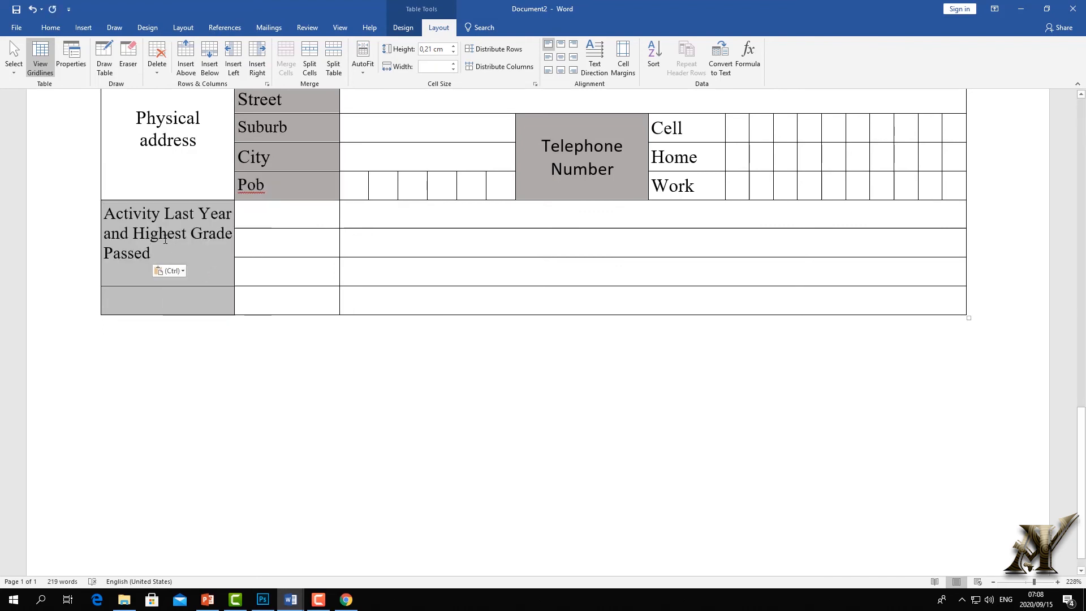
{"action": "left_click_drag", "start_coordinate": [199, 202], "coordinate": [135, 169]}
{"action": "left_click", "coordinate": [560, 59]}
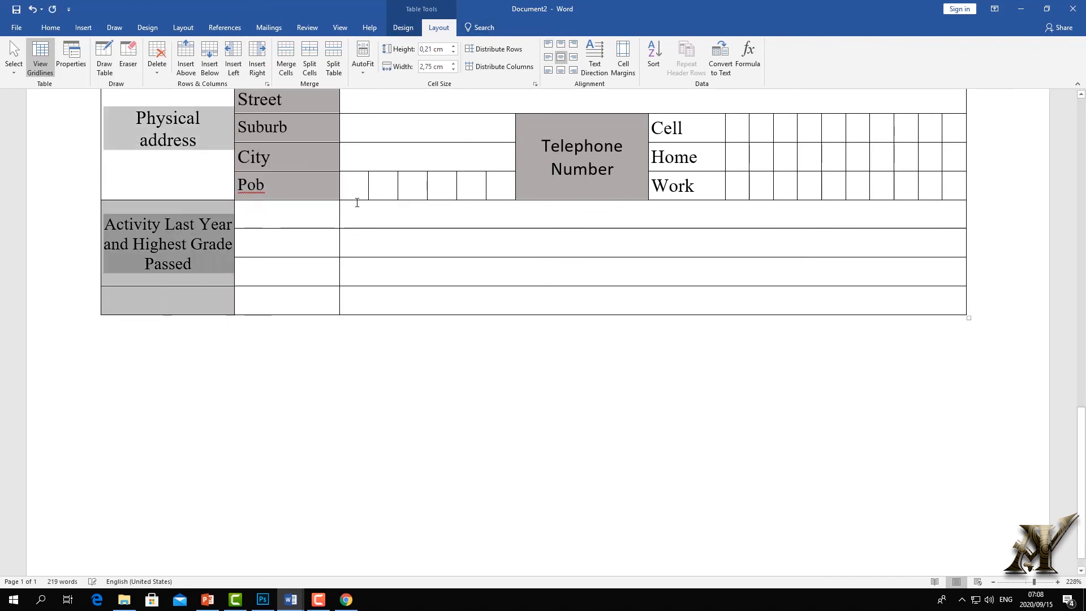
Copy the bold "Student/ exam Nº" label from the reference form's Post School Details section
{"action": "left_click", "coordinate": [305, 271]}
{"action": "left_click", "coordinate": [275, 219]}
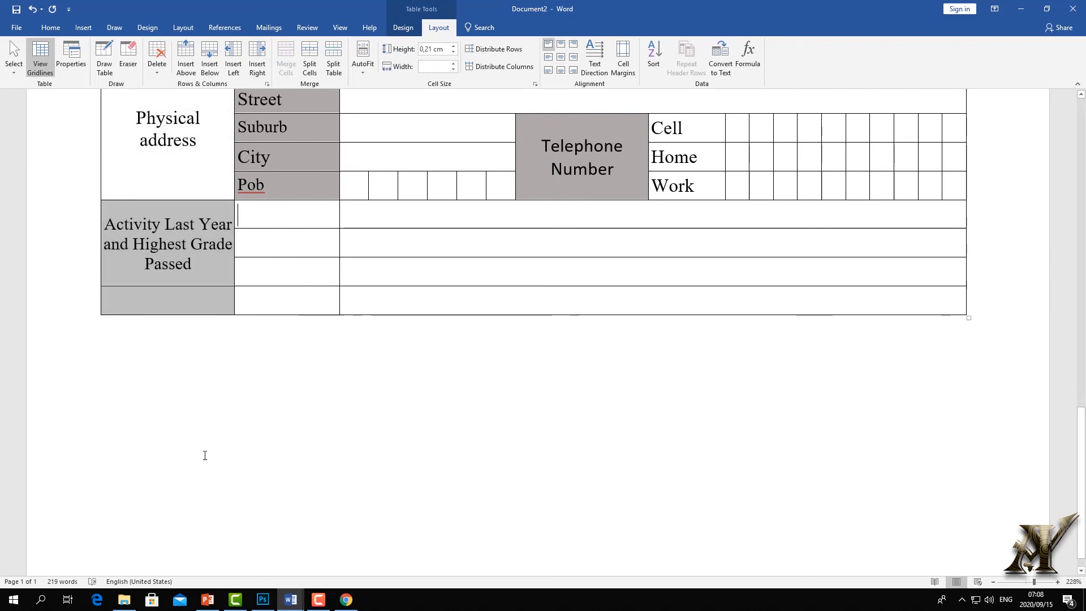
{"action": "left_click", "coordinate": [291, 599]}
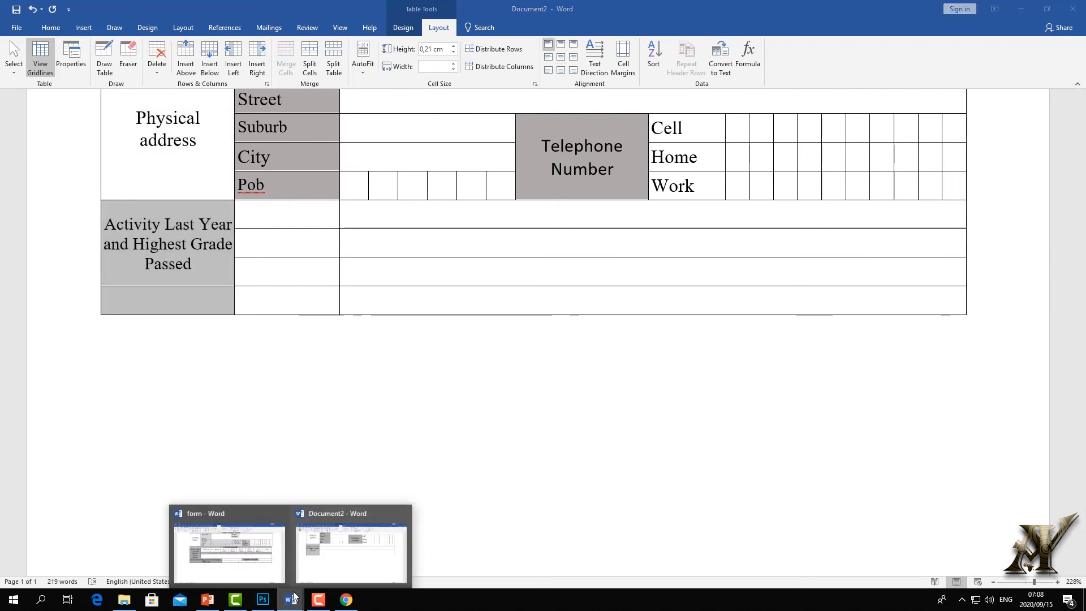
{"action": "left_click", "coordinate": [253, 566]}
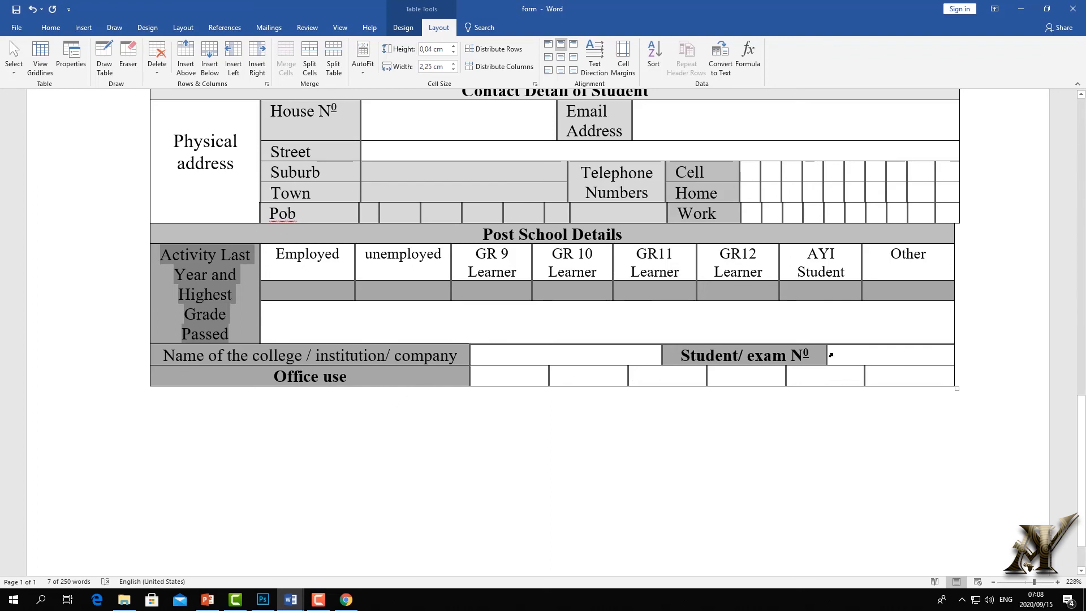
{"action": "left_click_drag", "start_coordinate": [816, 355], "coordinate": [680, 354]}
{"action": "right_click", "coordinate": [696, 356]}
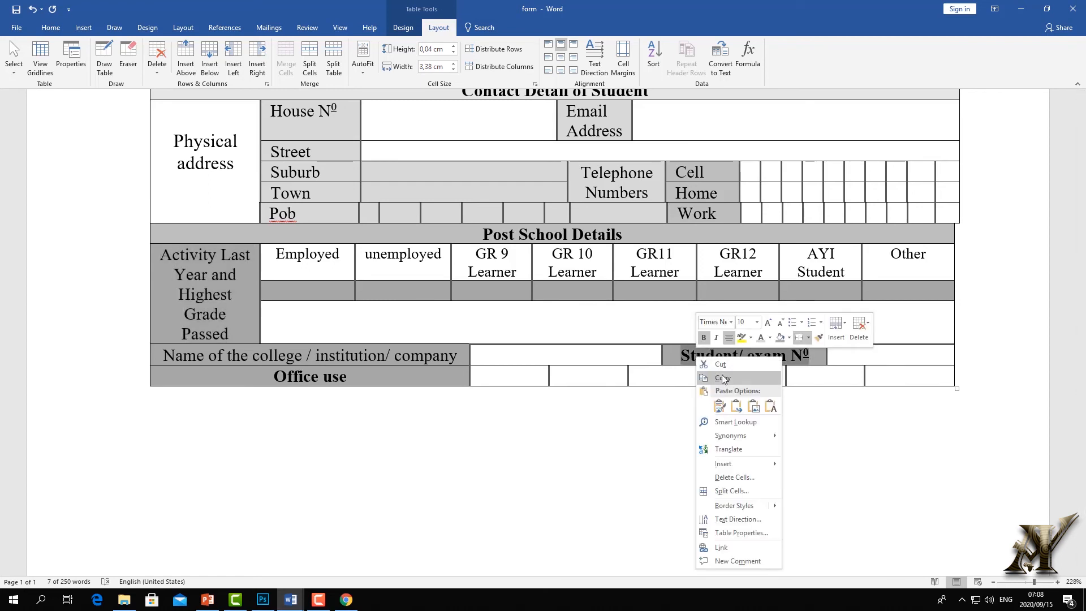
{"action": "left_click", "coordinate": [723, 378]}
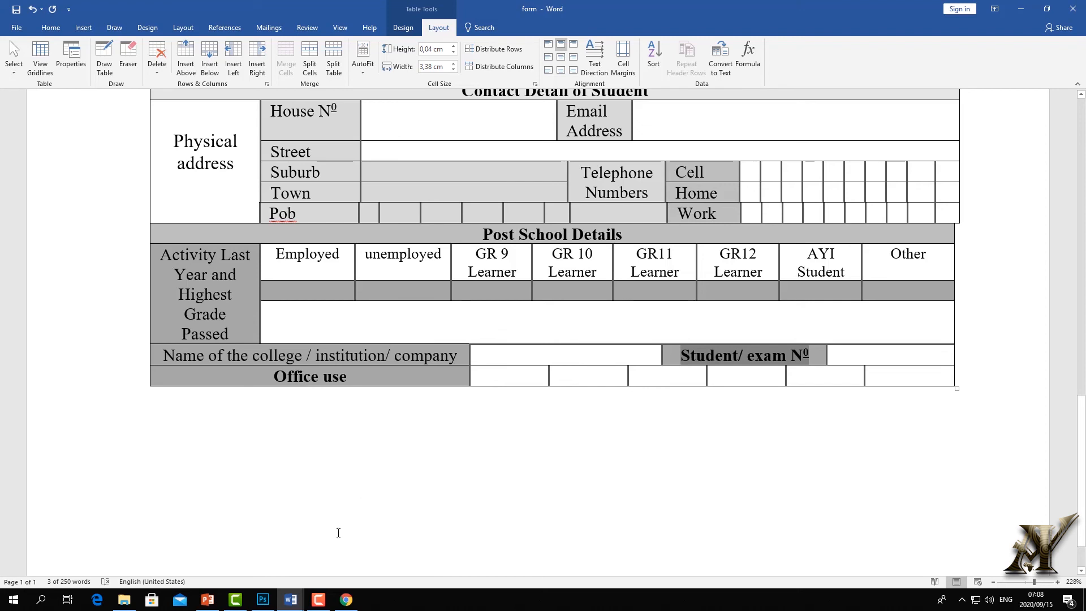
In the new document, draw a vertical border through the last two table rows and a second one in the upper row
{"action": "left_click", "coordinate": [290, 599]}
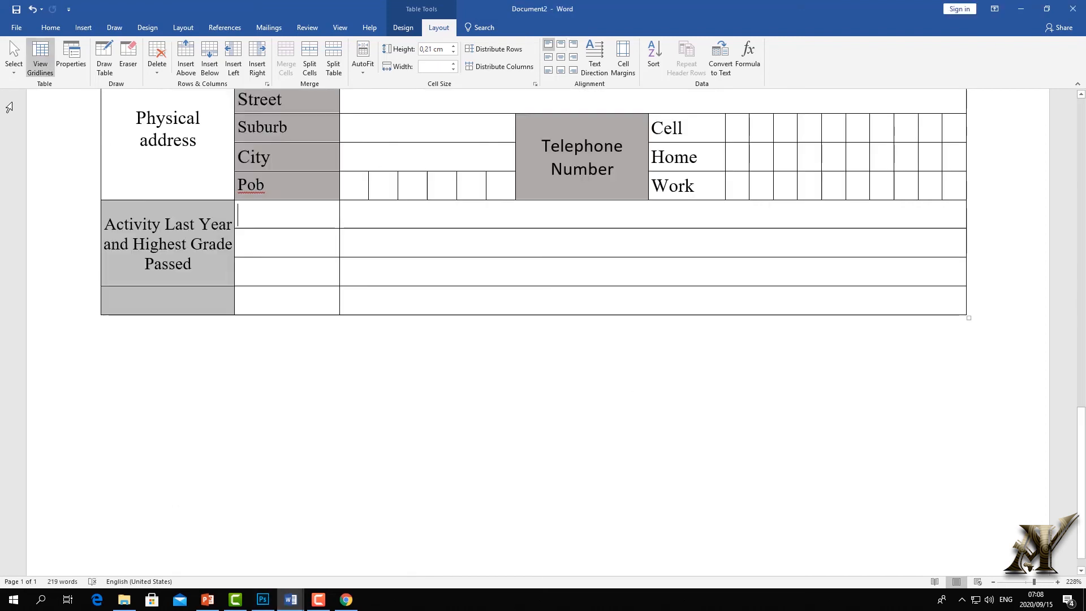
{"action": "left_click", "coordinate": [105, 56]}
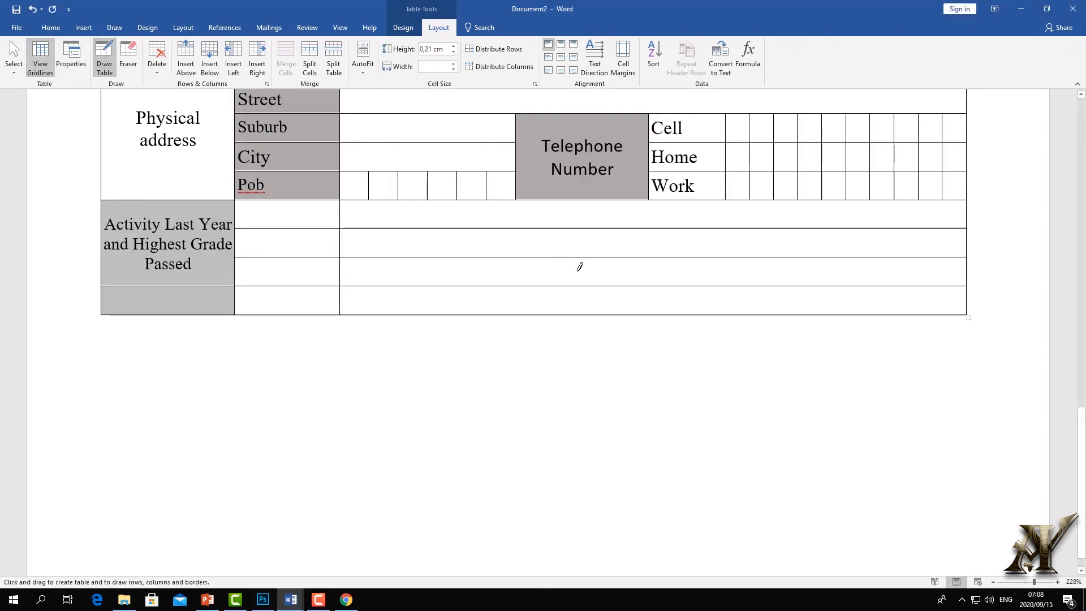
{"action": "left_click_drag", "start_coordinate": [563, 254], "coordinate": [565, 296]}
{"action": "left_click_drag", "start_coordinate": [564, 300], "coordinate": [565, 305]}
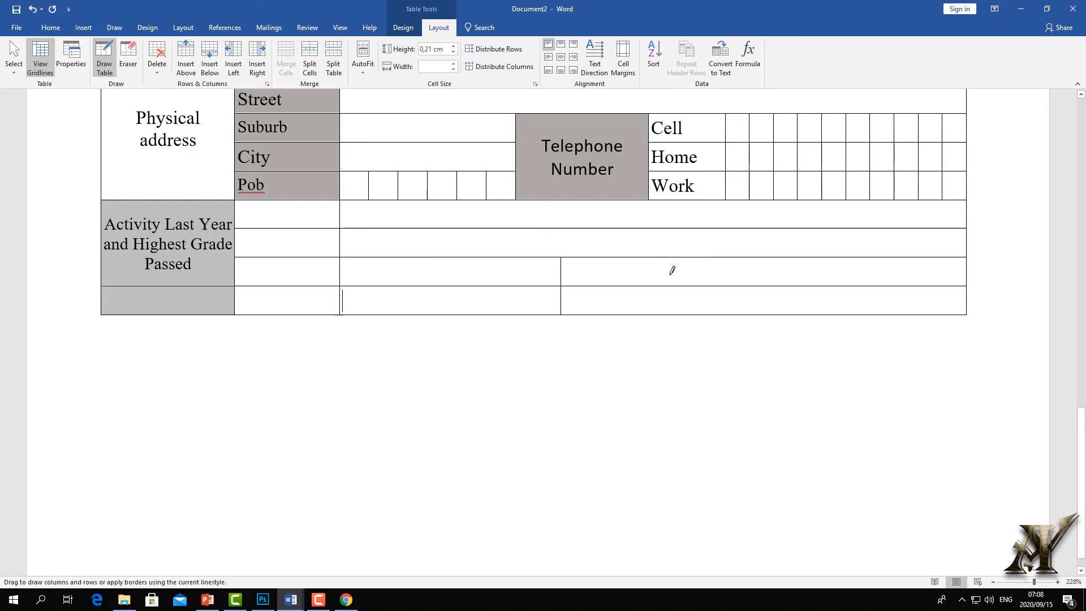
{"action": "left_click_drag", "start_coordinate": [671, 271], "coordinate": [671, 282]}
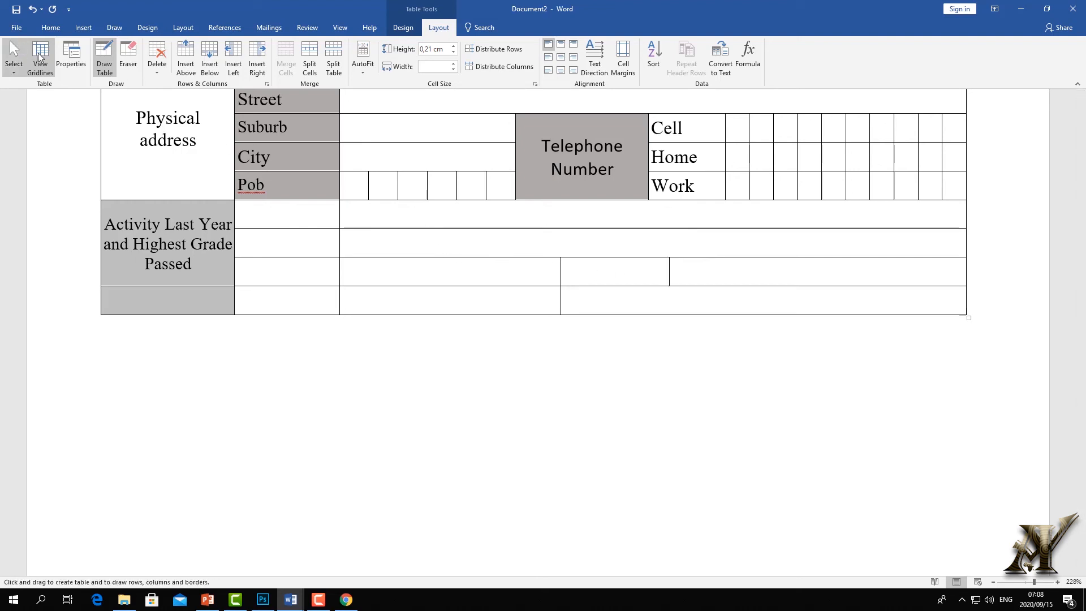
Paste the copied label with source formatting into the cell between the new borders and widen that cell until the label fits one line
{"action": "left_click", "coordinate": [104, 57]}
{"action": "right_click", "coordinate": [577, 276]}
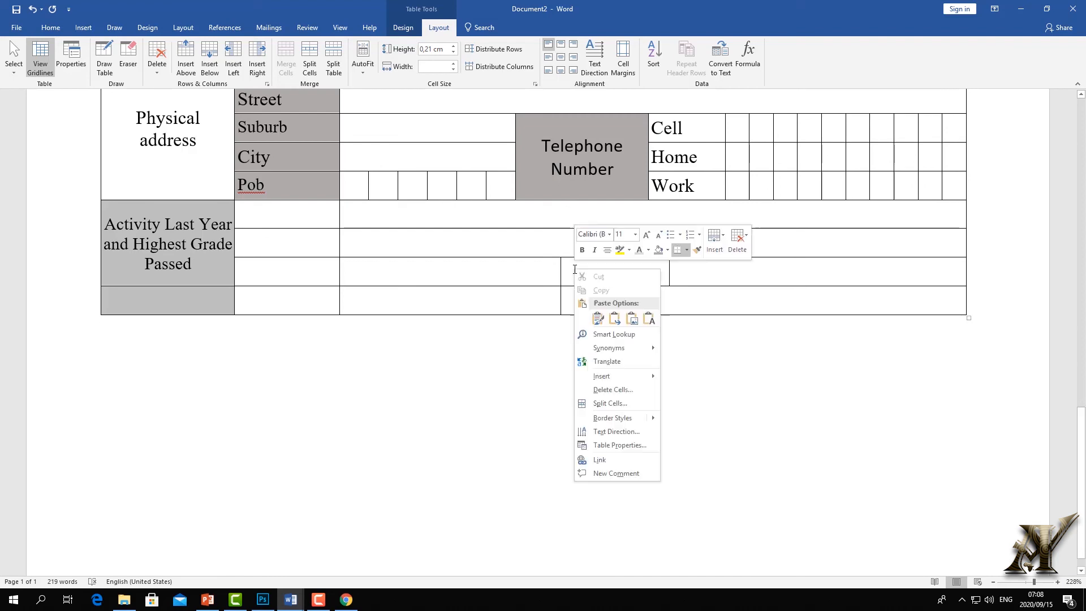
{"action": "left_click", "coordinate": [599, 318]}
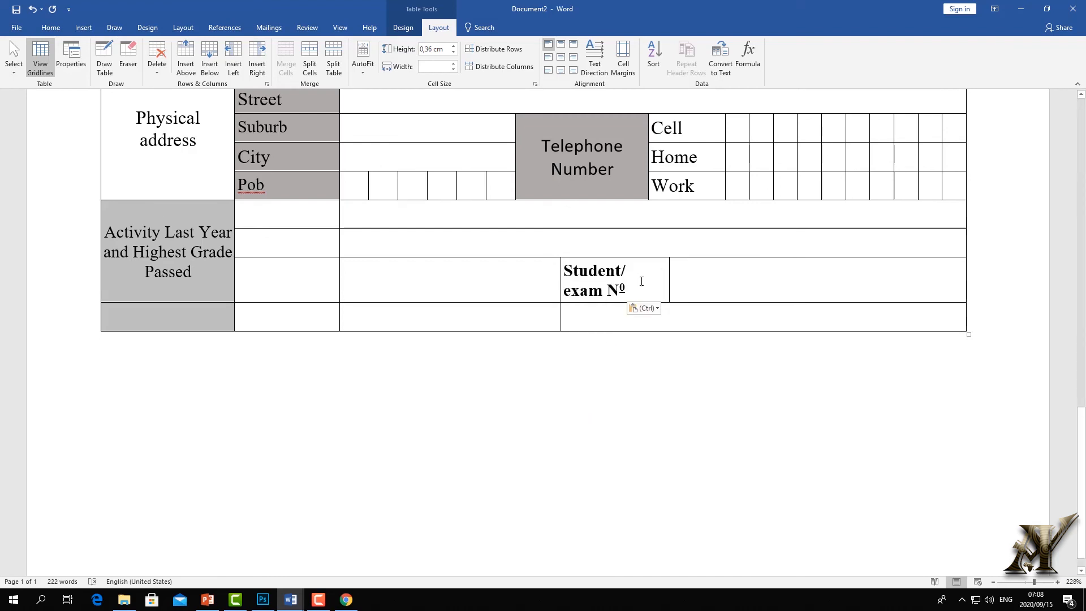
{"action": "left_click_drag", "start_coordinate": [555, 283], "coordinate": [527, 282]}
Add one row below the last row of the new table
{"action": "mouse_move", "coordinate": [97, 319]}
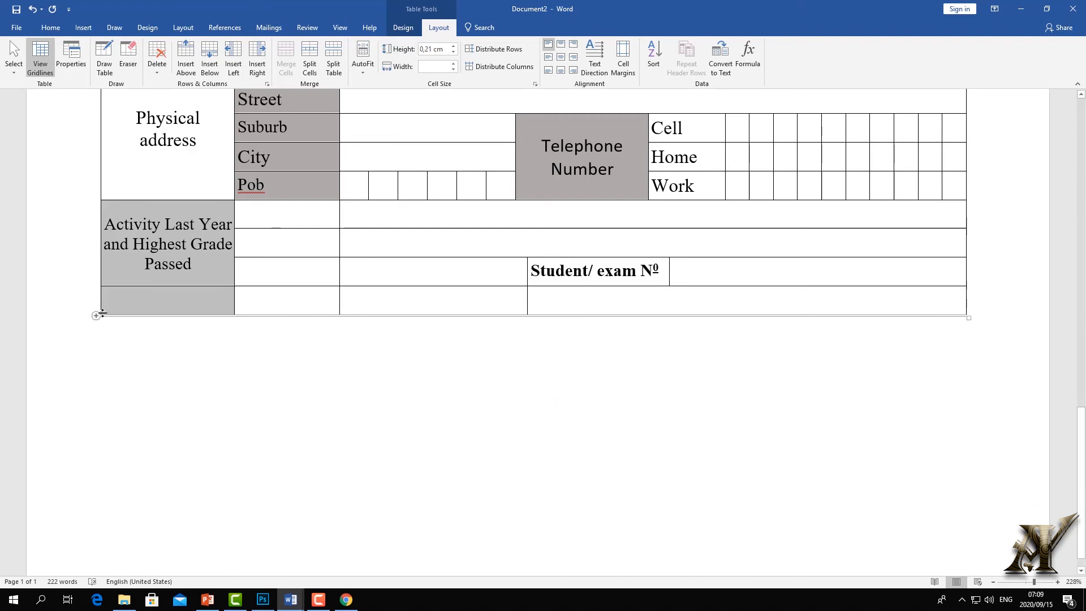
{"action": "left_click", "coordinate": [97, 318]}
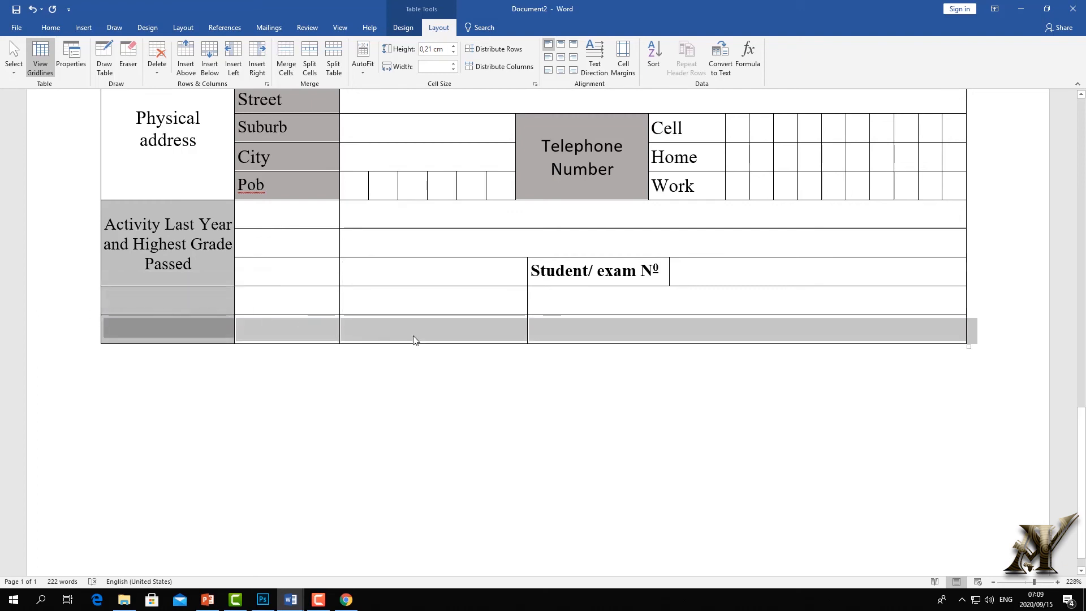
{"action": "left_click", "coordinate": [585, 300]}
Move the "Student/ exam Nº" label into the cell directly below and draw a vertical border just after it
{"action": "left_click_drag", "start_coordinate": [659, 270], "coordinate": [530, 271]}
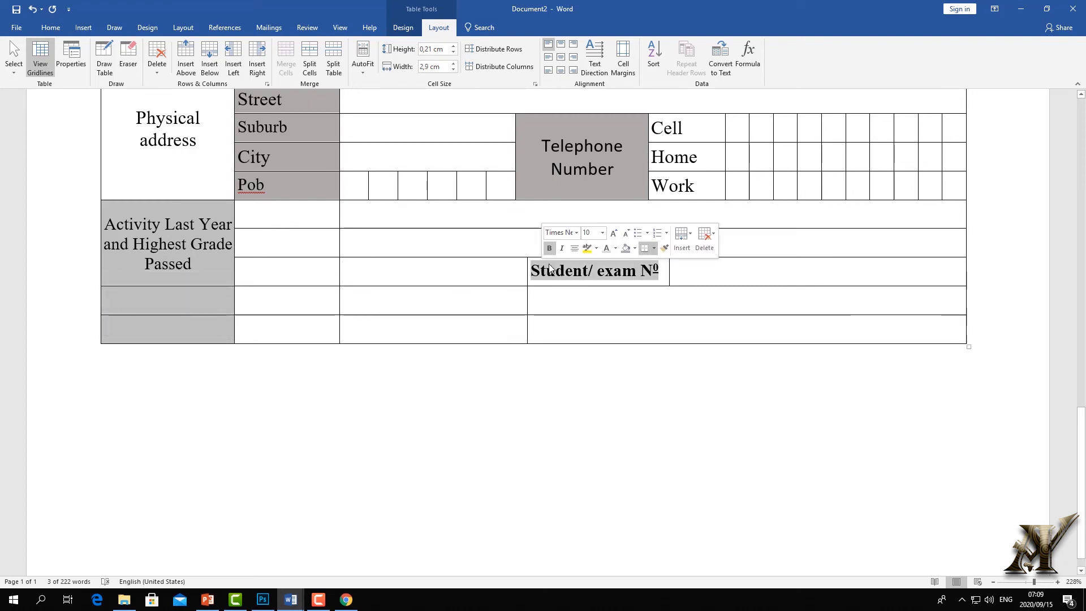
{"action": "key", "text": "Delete"}
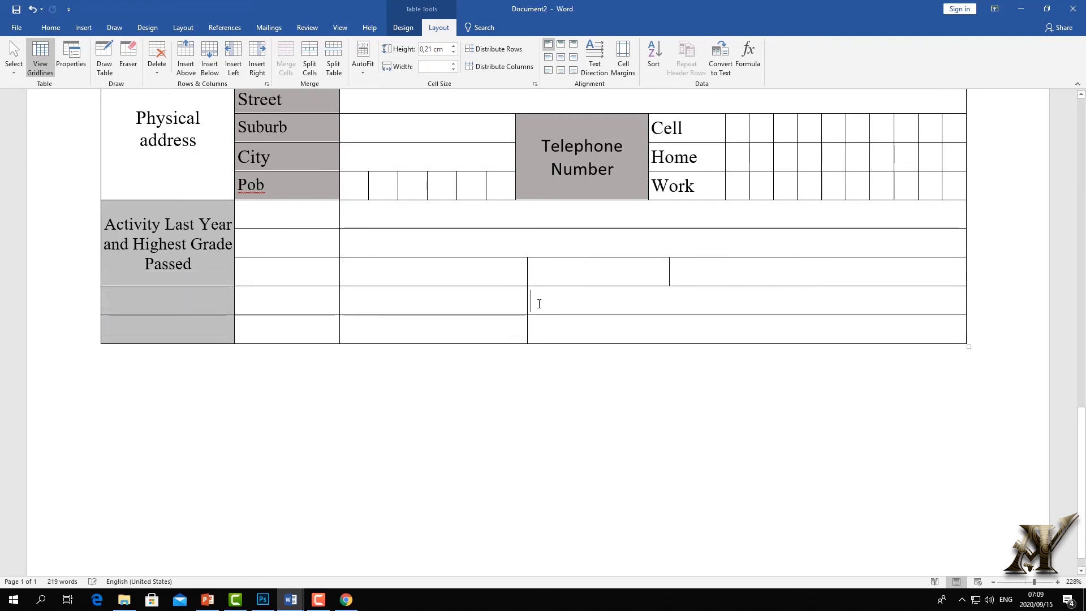
{"action": "key", "text": "ctrl+v"}
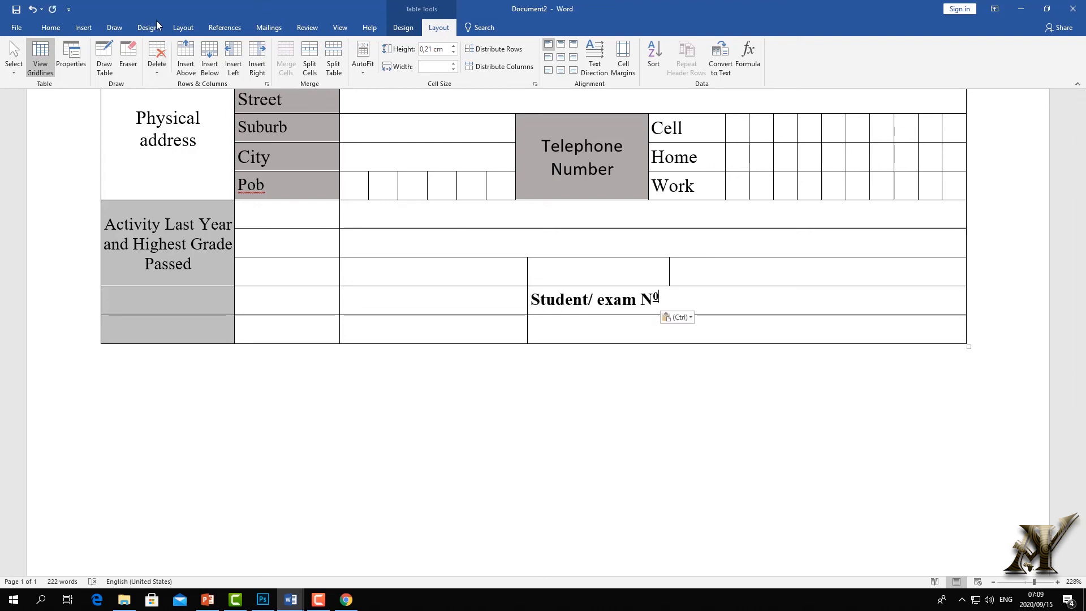
{"action": "left_click", "coordinate": [104, 56]}
{"action": "left_click_drag", "start_coordinate": [670, 303], "coordinate": [670, 315]}
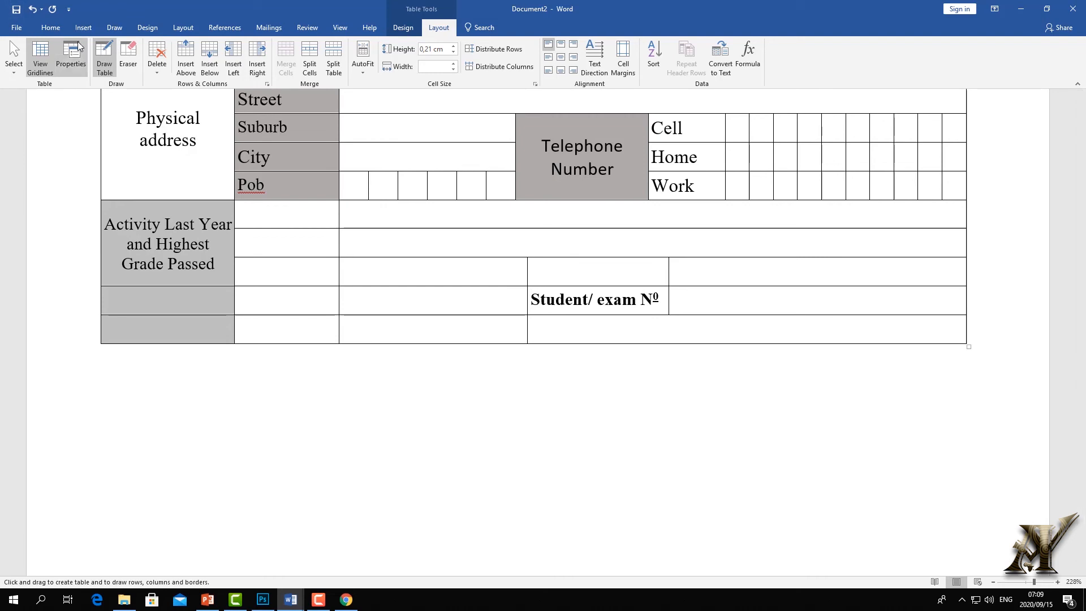
Erase the inner borders of the third activity row and surplus ones in the two rows below, and divide the shaded cell before "Student/ exam Nº"
{"action": "left_click", "coordinate": [135, 54]}
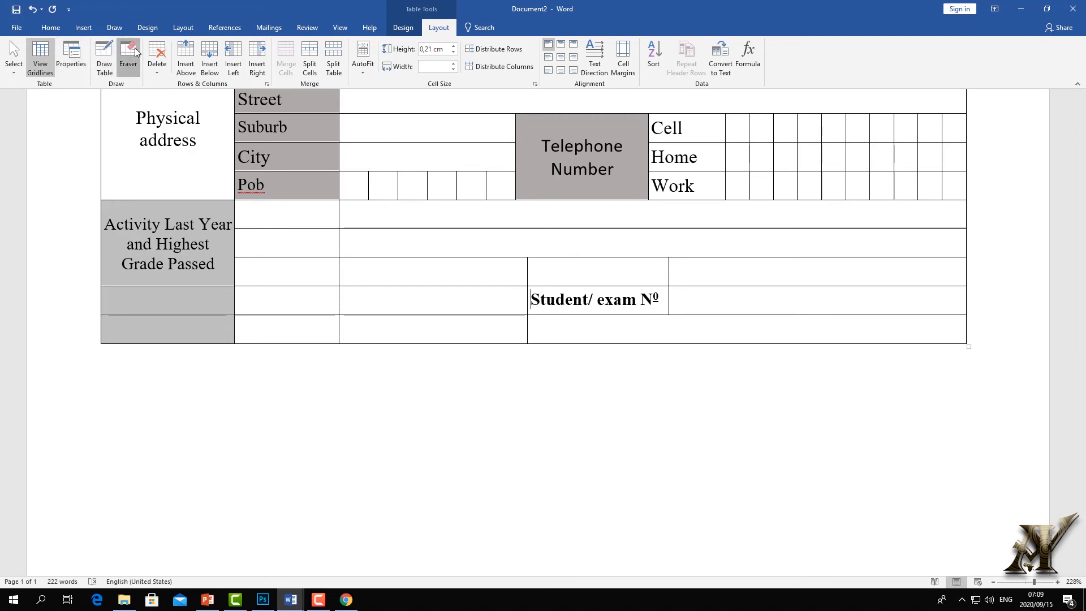
{"action": "left_click", "coordinate": [340, 263]}
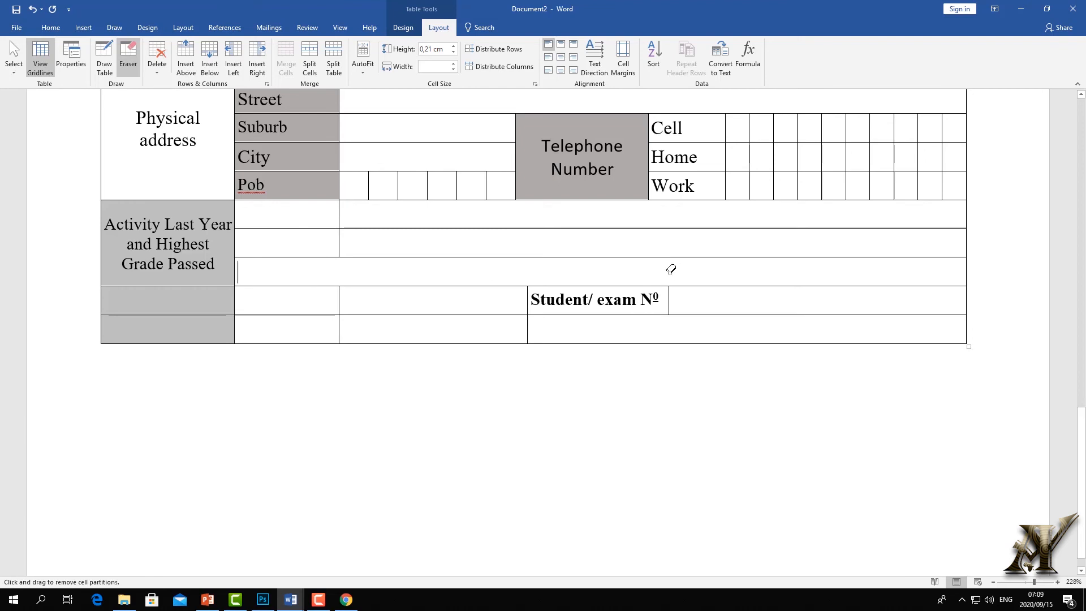
{"action": "left_click", "coordinate": [340, 294]}
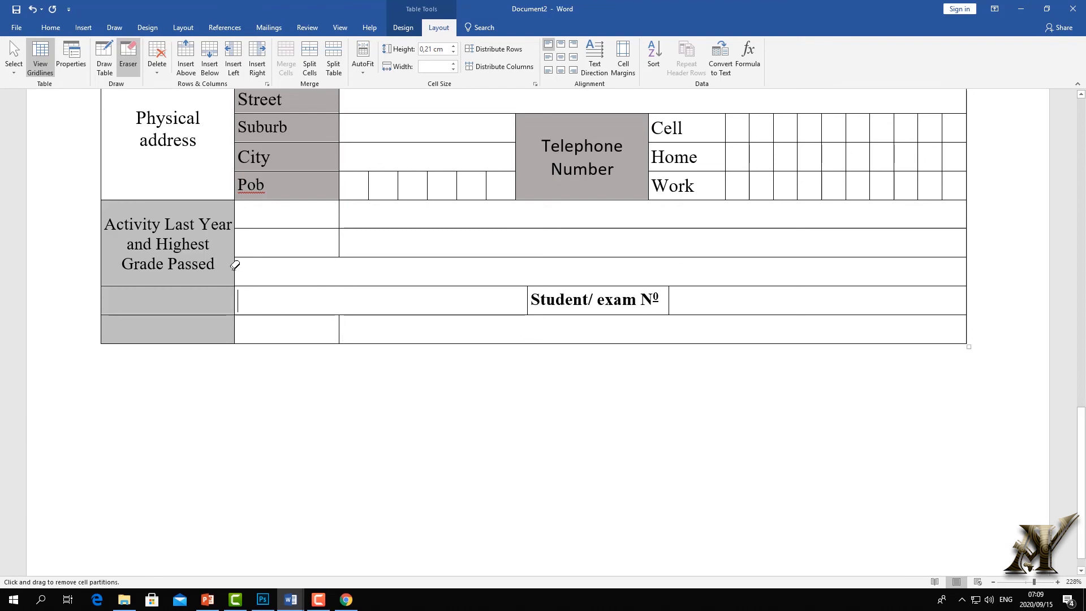
{"action": "left_click", "coordinate": [235, 299]}
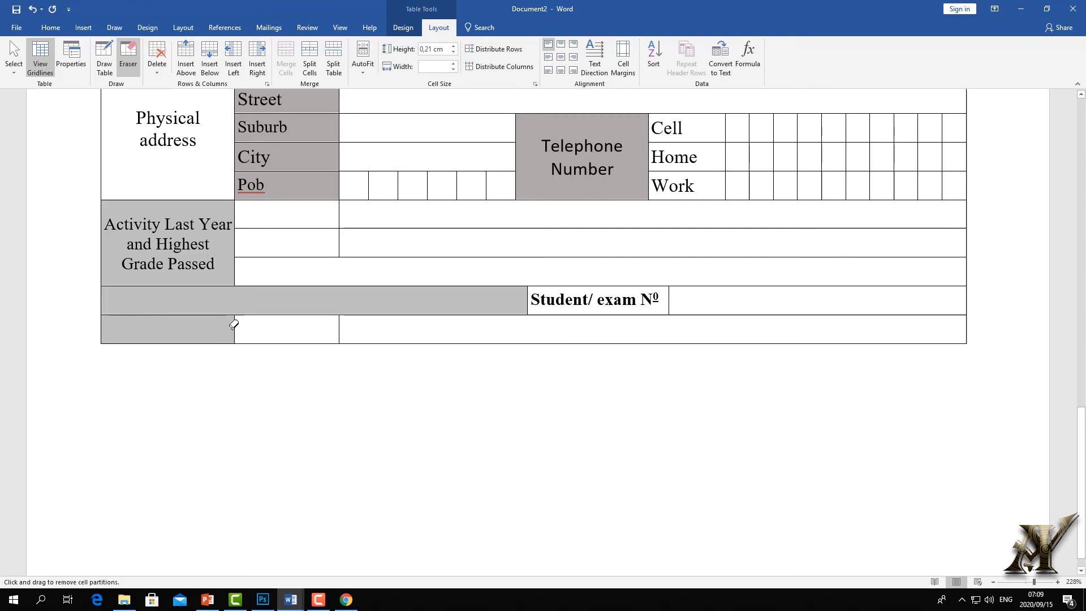
{"action": "left_click", "coordinate": [234, 324]}
{"action": "left_click", "coordinate": [104, 56]}
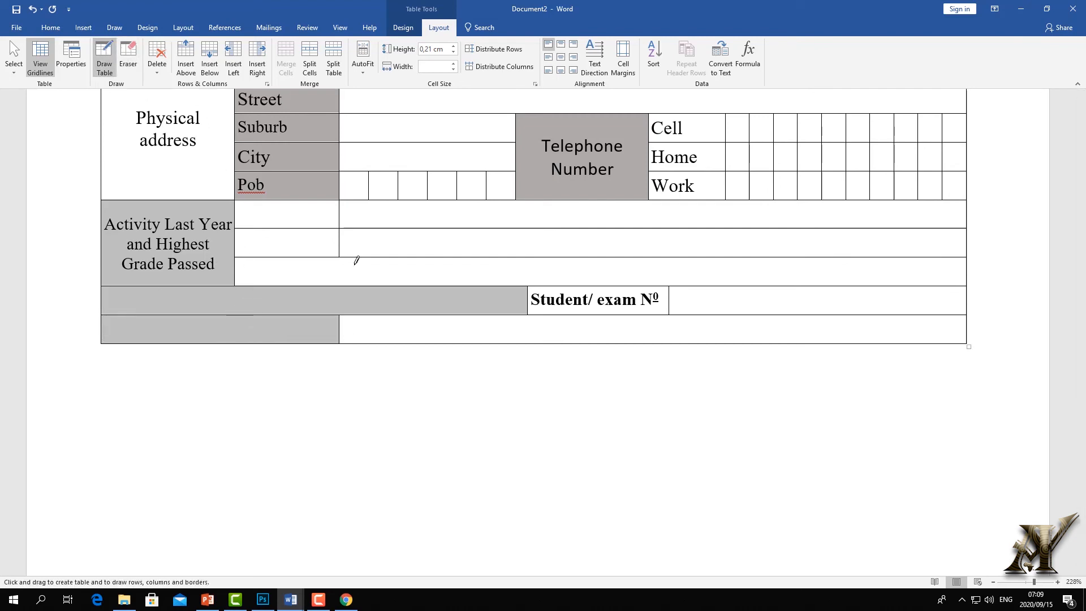
{"action": "left_click_drag", "start_coordinate": [342, 284], "coordinate": [341, 316]}
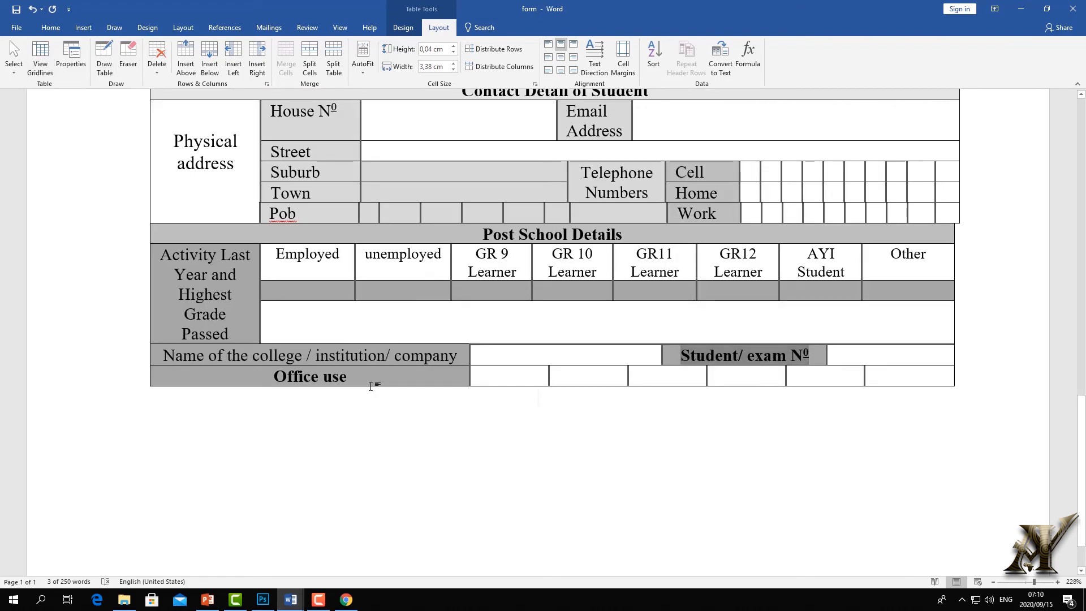
Copy "Office use" from the reference form and paste it into the first cell of the new table's last row
{"action": "left_click_drag", "start_coordinate": [348, 377], "coordinate": [214, 369]}
{"action": "right_click", "coordinate": [283, 379]}
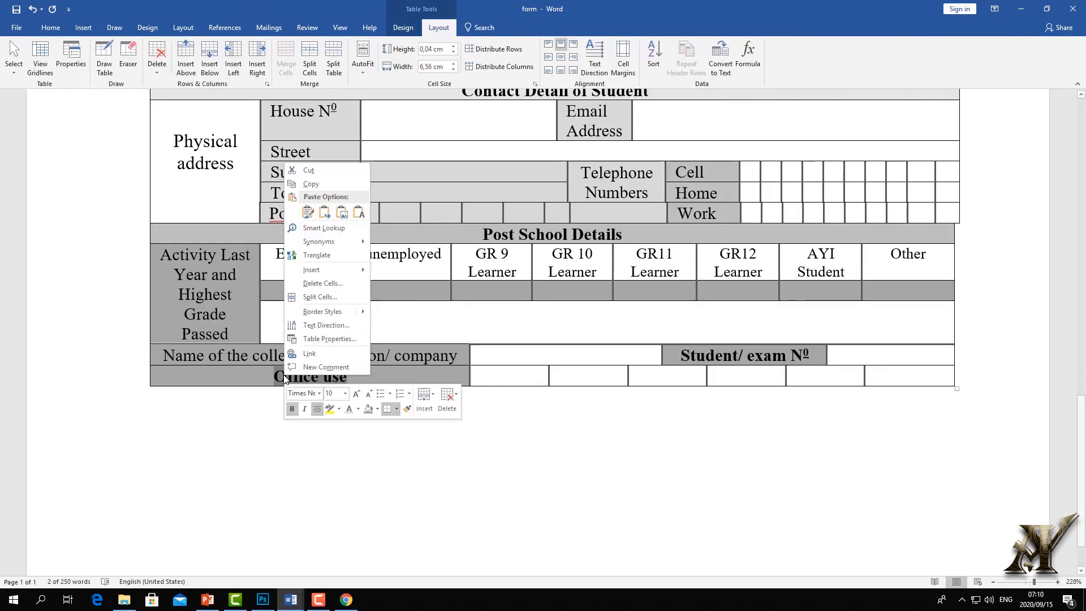
{"action": "left_click", "coordinate": [317, 185]}
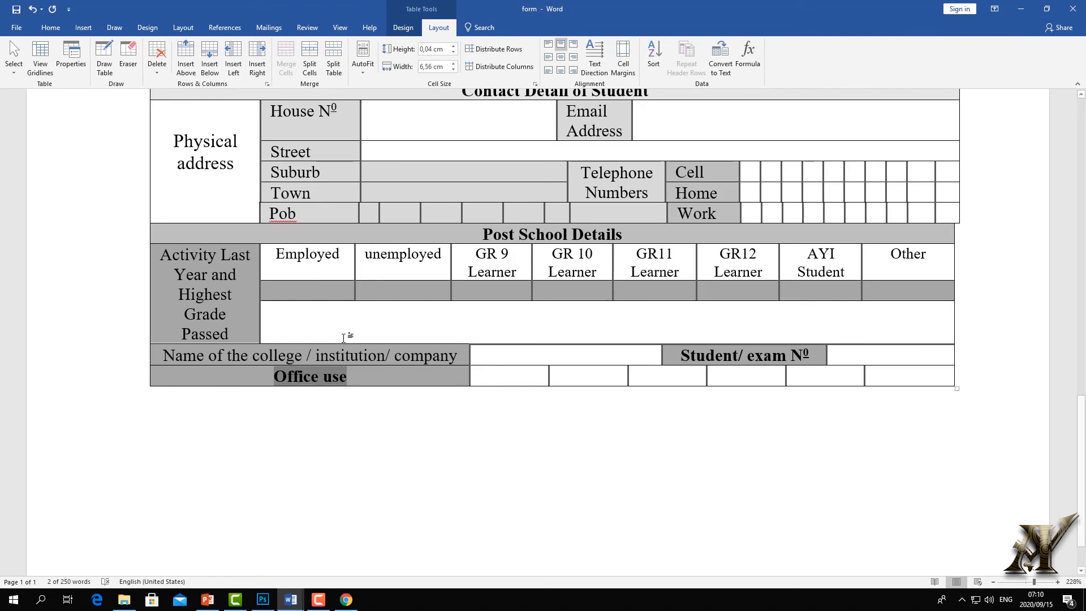
{"action": "left_click", "coordinate": [294, 598]}
{"action": "left_click", "coordinate": [336, 535]}
{"action": "right_click", "coordinate": [272, 328]}
{"action": "left_click", "coordinate": [295, 375]}
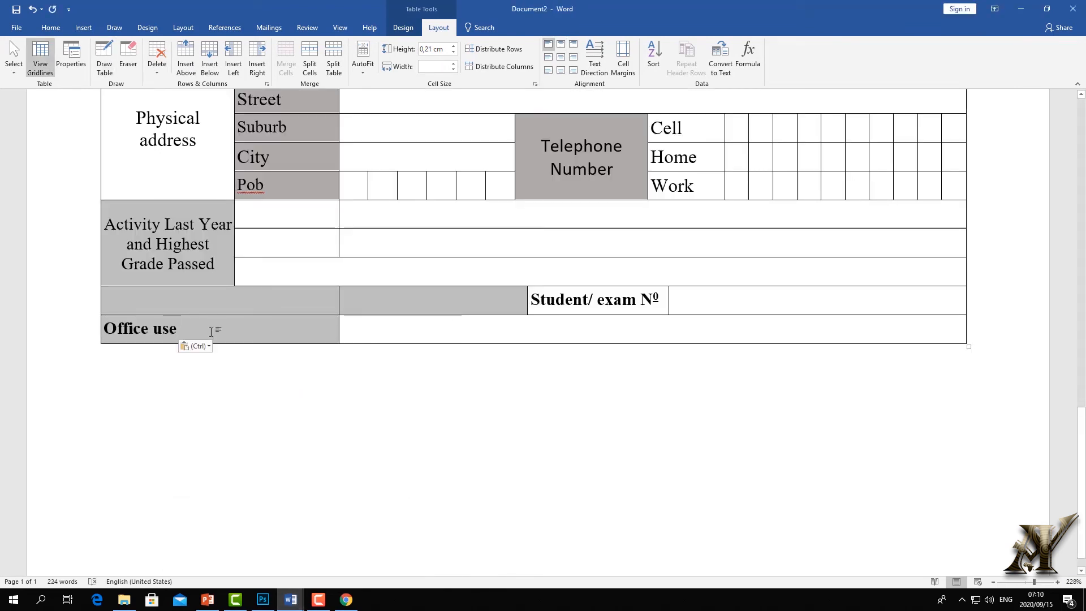
Remove the shading from the cell directly before "Student/ exam Nº"
{"action": "left_click", "coordinate": [50, 27]}
{"action": "left_click", "coordinate": [334, 66]}
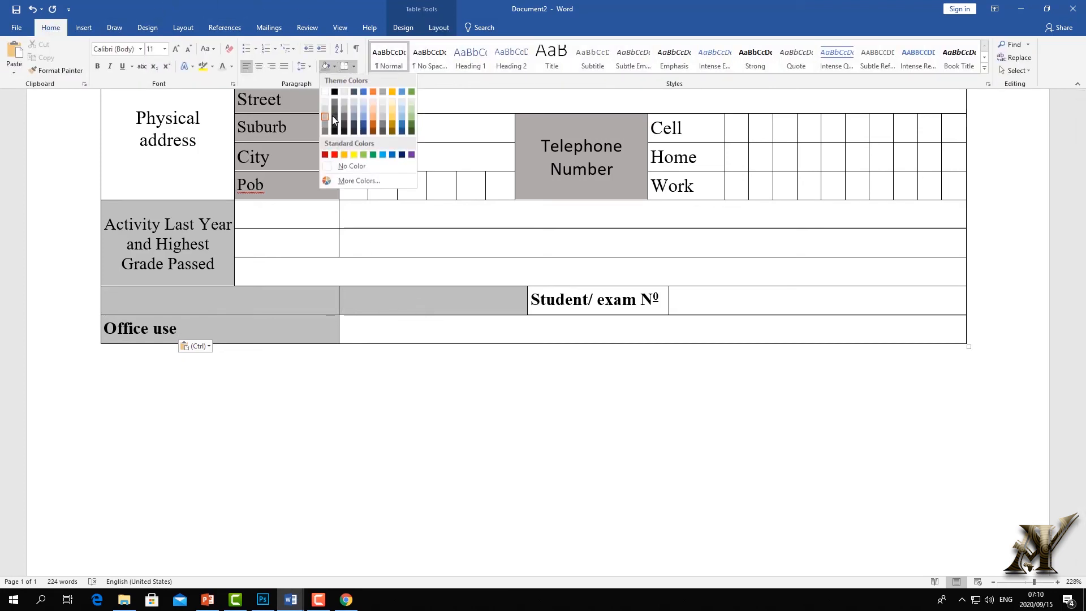
{"action": "left_click", "coordinate": [326, 165]}
{"action": "left_click", "coordinate": [273, 460]}
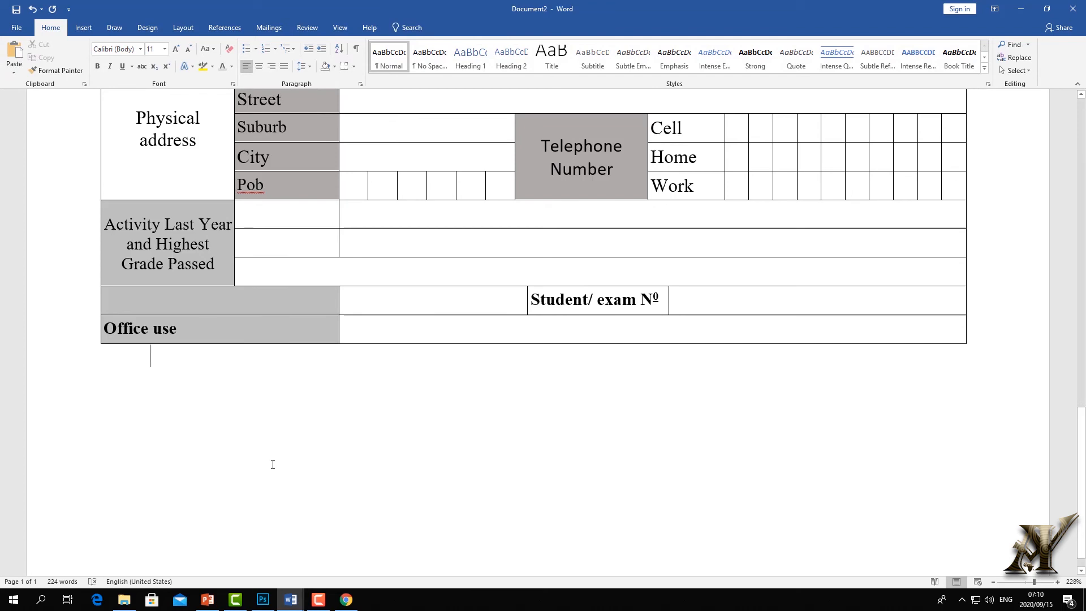
Copy "Name of the college / institution/ company" from the reference form into the shaded cell above "Office use" in the new table
{"action": "mouse_move", "coordinate": [290, 599]}
{"action": "left_click", "coordinate": [253, 577]}
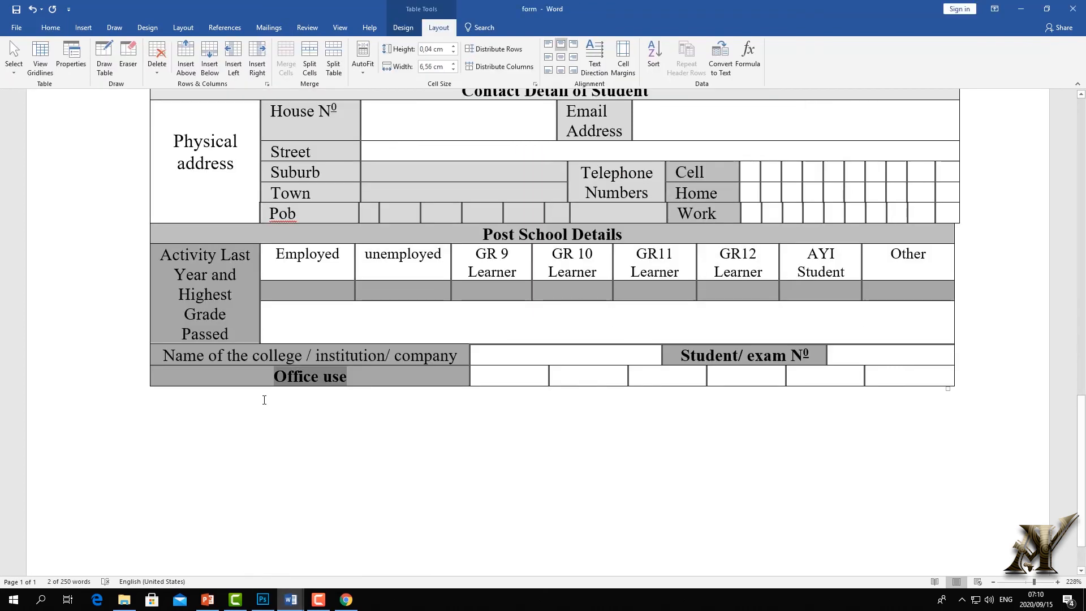
{"action": "left_click_drag", "start_coordinate": [433, 352], "coordinate": [164, 355]}
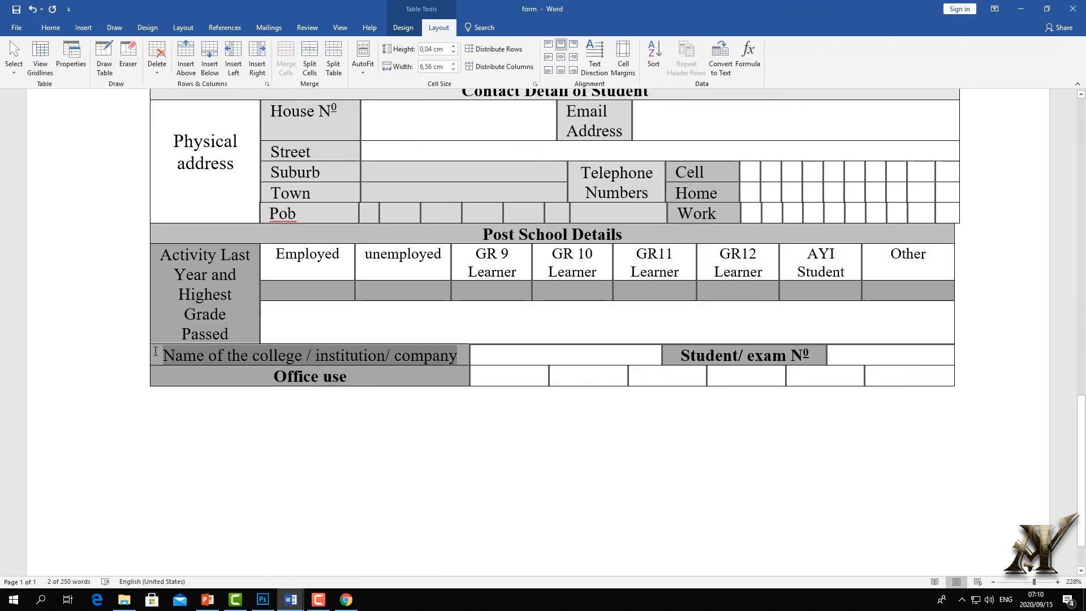
{"action": "right_click", "coordinate": [164, 356]}
{"action": "left_click", "coordinate": [185, 376]}
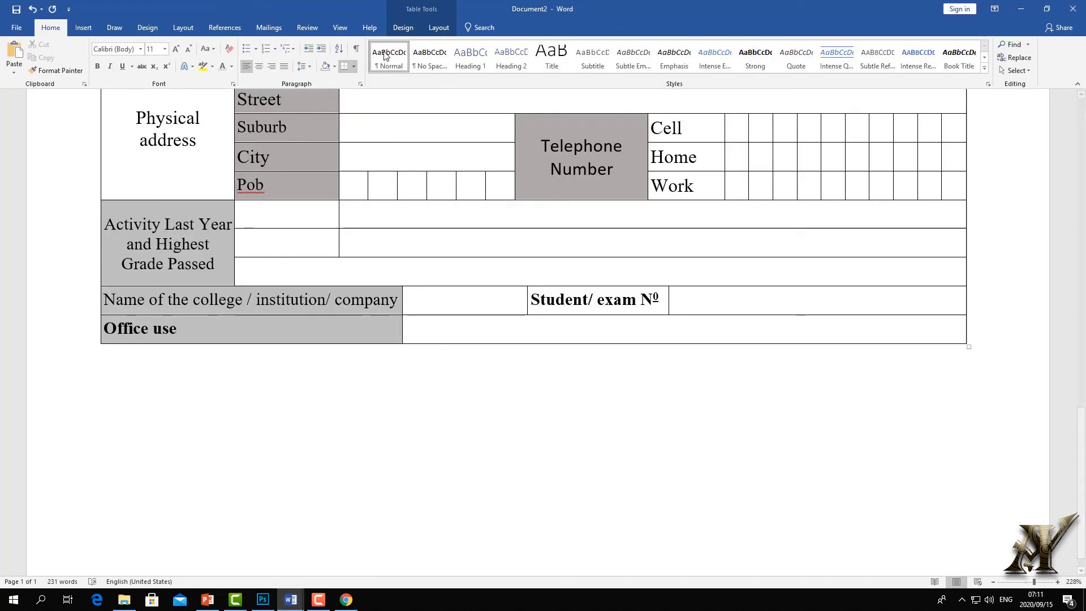
Following the reference form, split the blank cell beside "Office use" into six columns in one row
{"action": "left_click", "coordinate": [438, 27]}
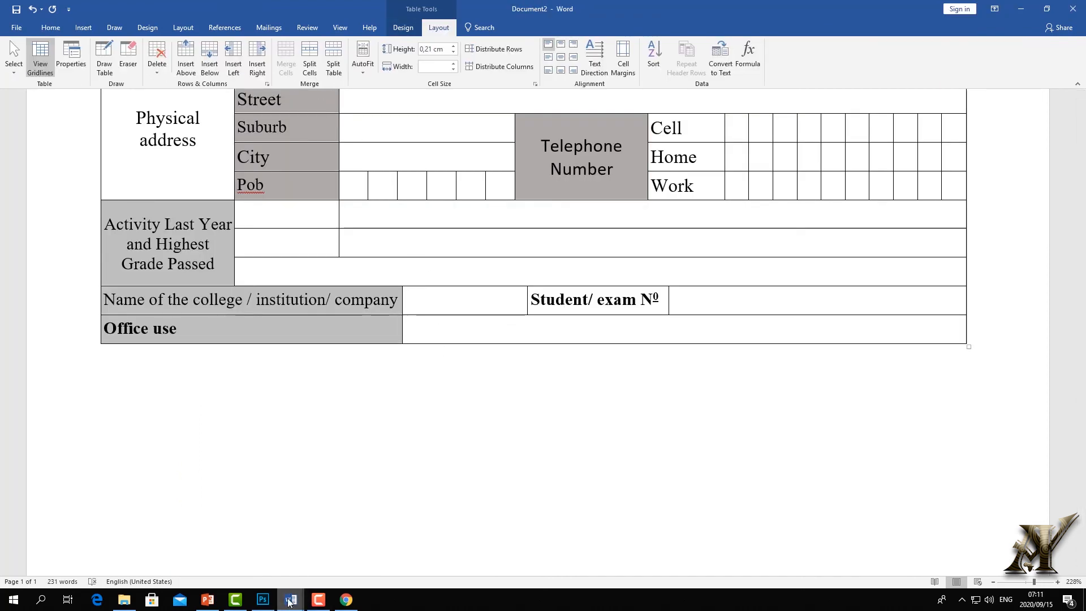
{"action": "mouse_move", "coordinate": [291, 599]}
{"action": "left_click", "coordinate": [229, 565]}
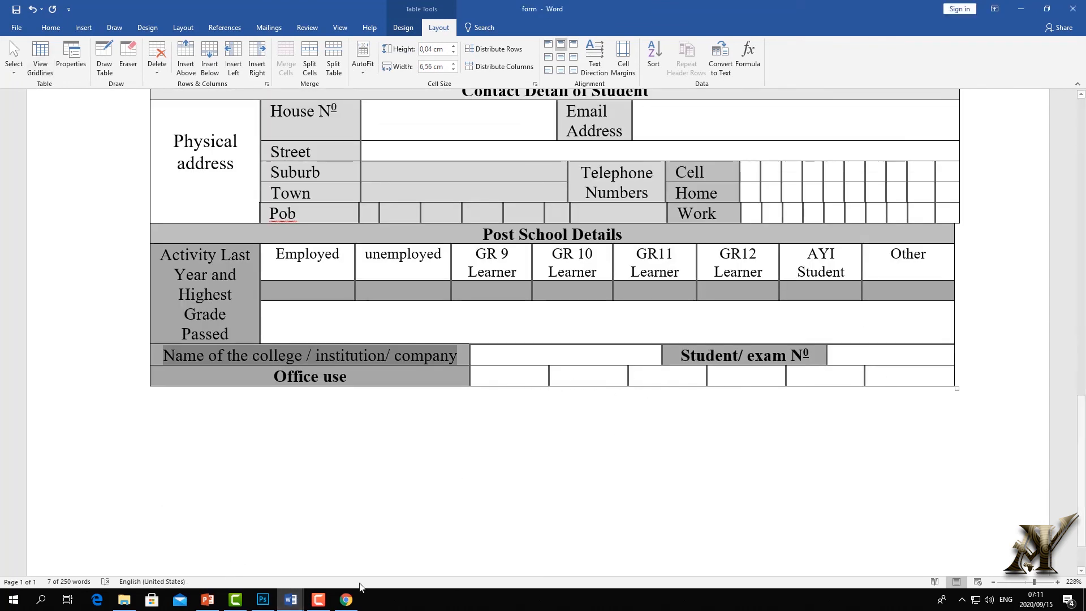
{"action": "mouse_move", "coordinate": [291, 600]}
{"action": "left_click", "coordinate": [322, 560]}
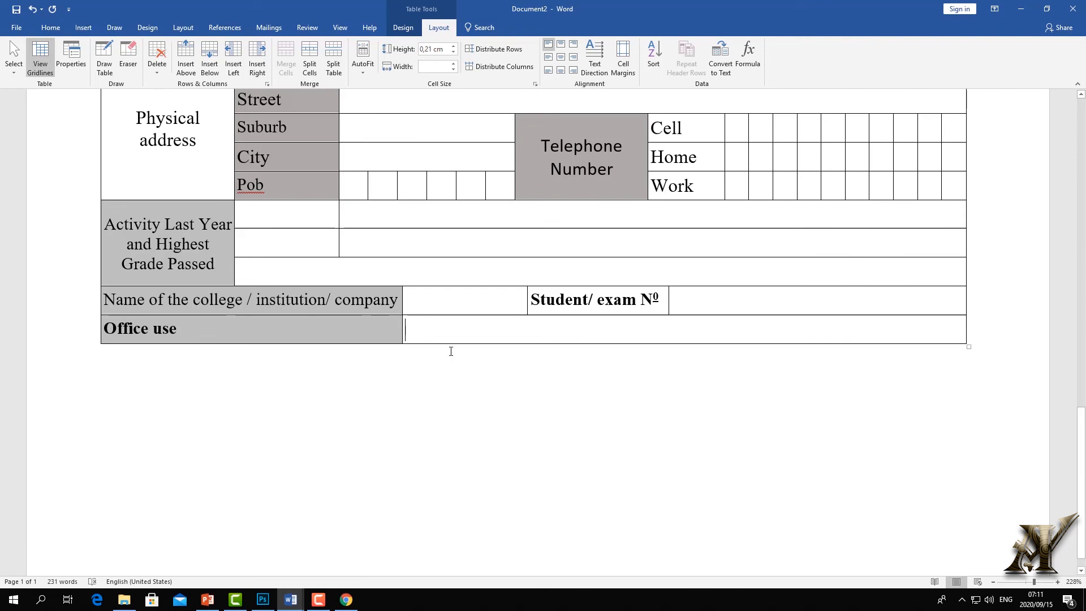
{"action": "left_click", "coordinate": [309, 59]}
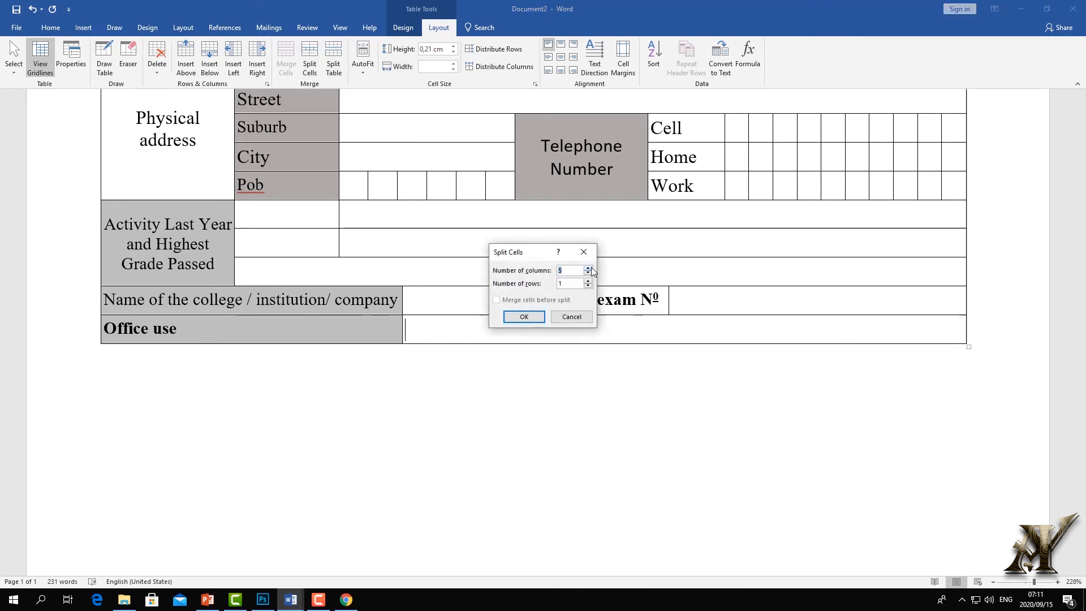
{"action": "left_click", "coordinate": [526, 315]}
{"action": "left_click", "coordinate": [371, 272]}
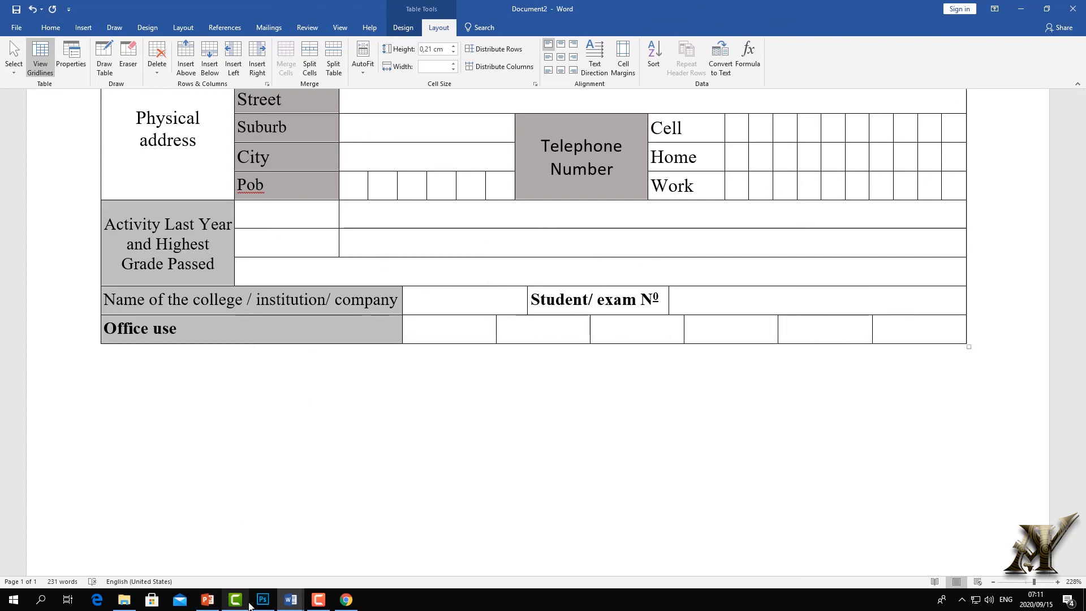
Check the reference form's activity rows and erase the vertical border dividing the top two activity rows in the new table
{"action": "mouse_move", "coordinate": [285, 604]}
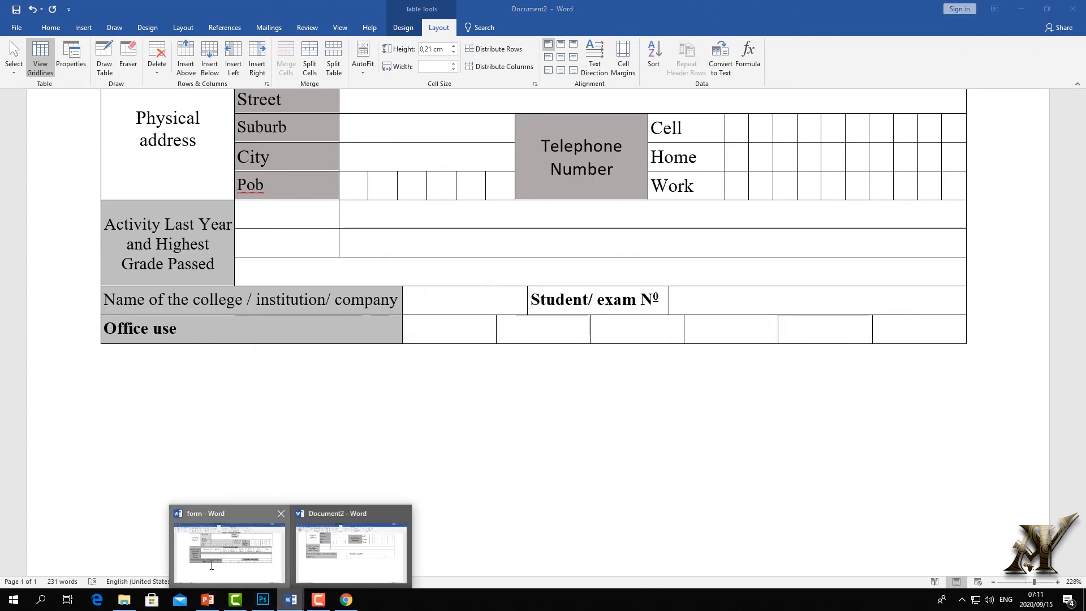
{"action": "left_click", "coordinate": [214, 571]}
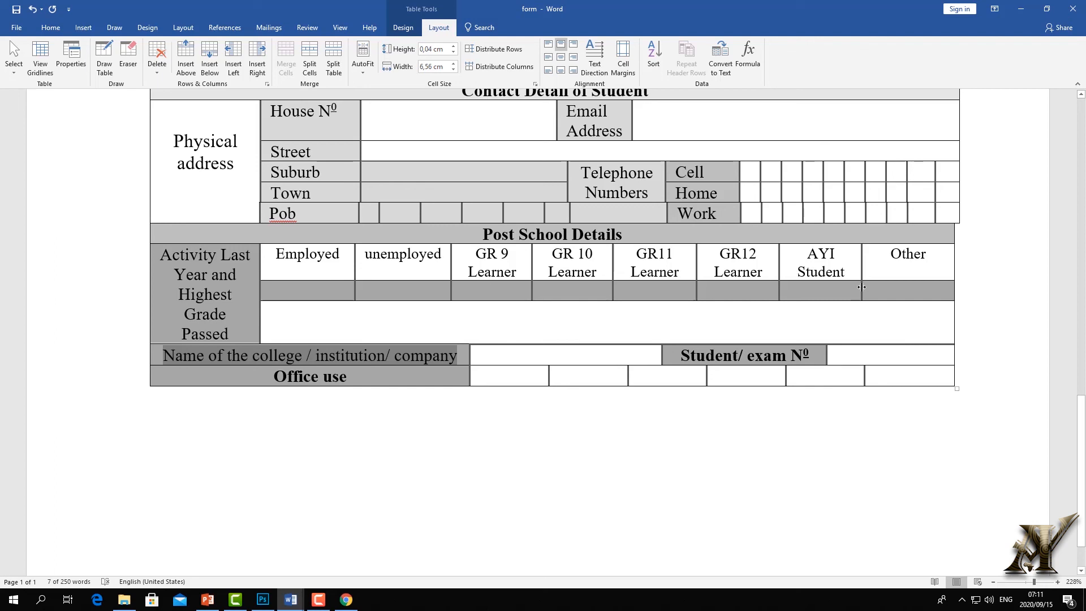
{"action": "mouse_move", "coordinate": [290, 599]}
{"action": "left_click", "coordinate": [345, 551]}
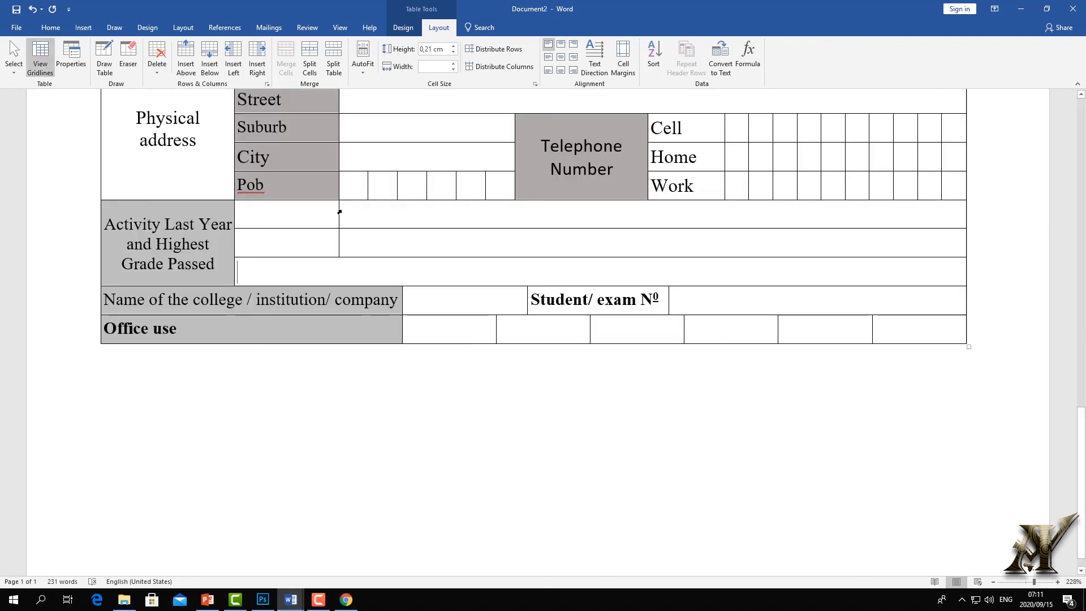
{"action": "left_click", "coordinate": [127, 53]}
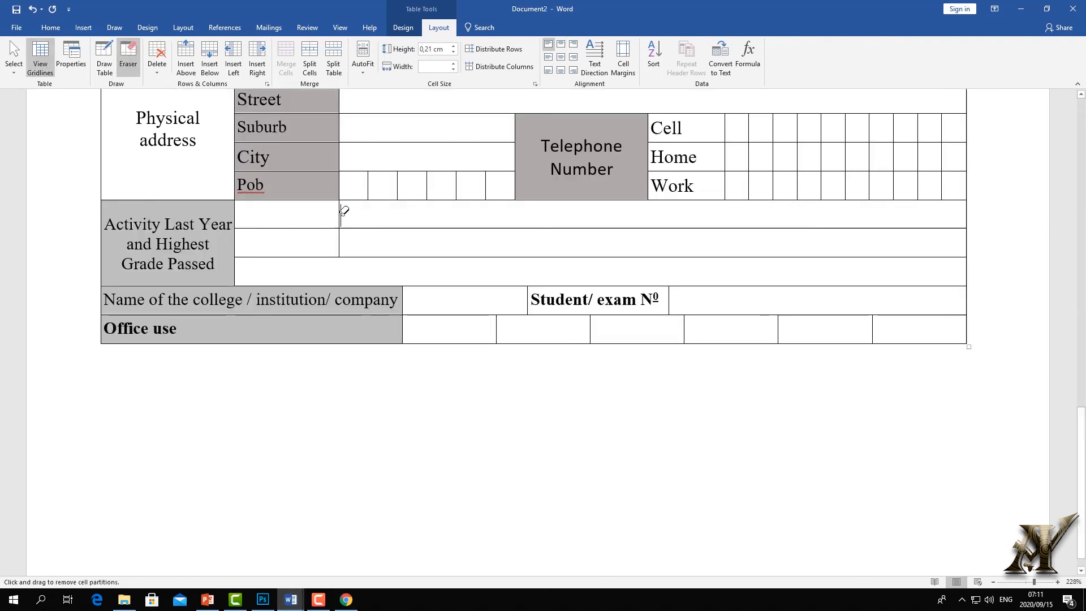
{"action": "left_click", "coordinate": [339, 233]}
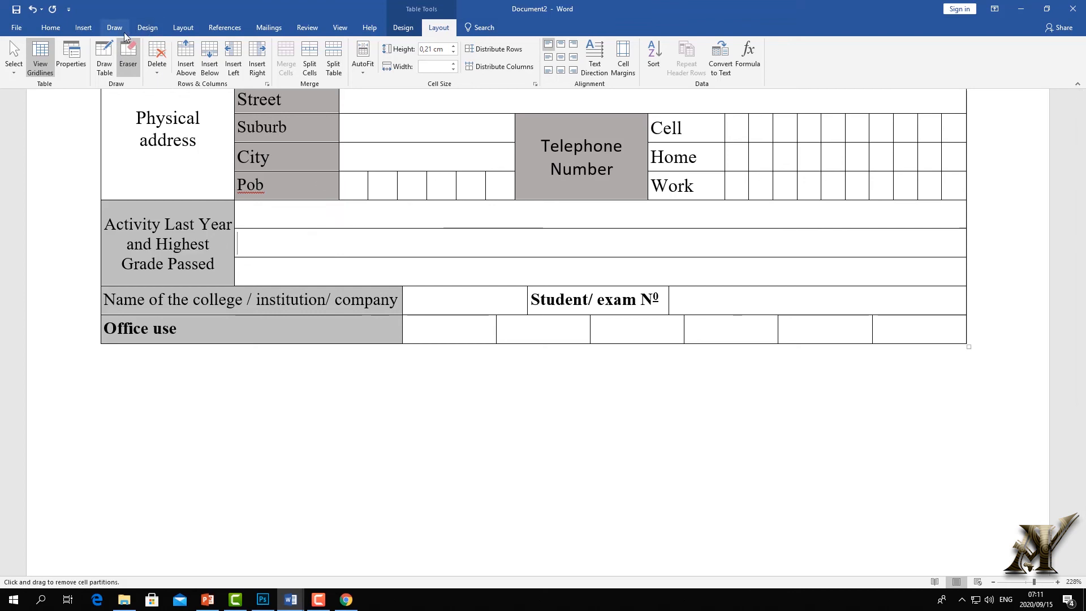
Split the top two rows beside "Activity Last Year and Highest Grade Passed" into eight columns and two rows
{"action": "left_click", "coordinate": [104, 57]}
{"action": "left_click", "coordinate": [105, 55]}
{"action": "left_click_drag", "start_coordinate": [298, 213], "coordinate": [338, 240]}
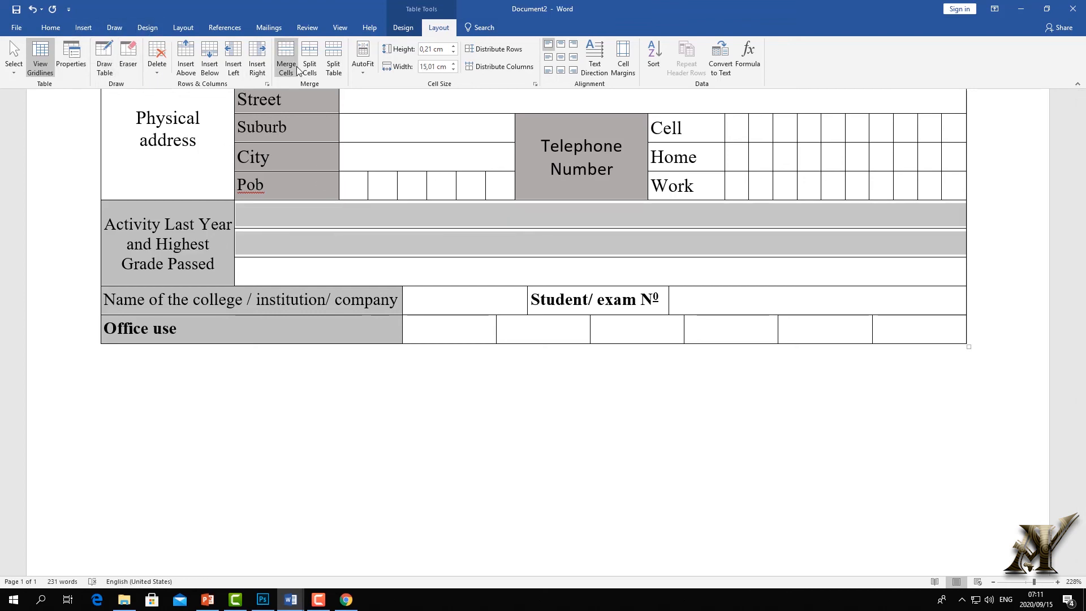
{"action": "left_click", "coordinate": [312, 55]}
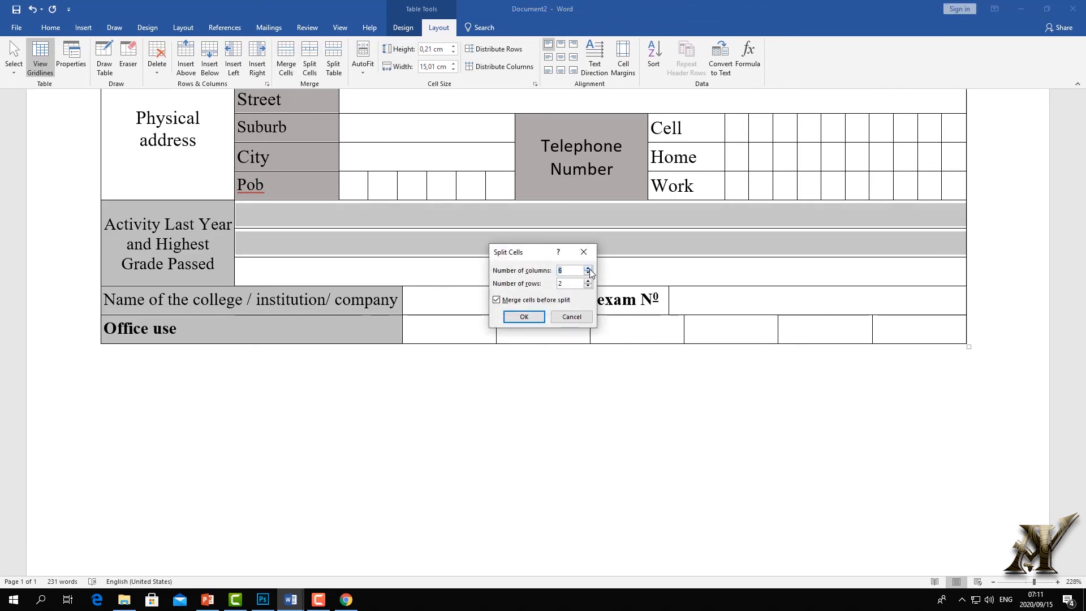
{"action": "left_click", "coordinate": [542, 317]}
{"action": "left_click", "coordinate": [720, 251]}
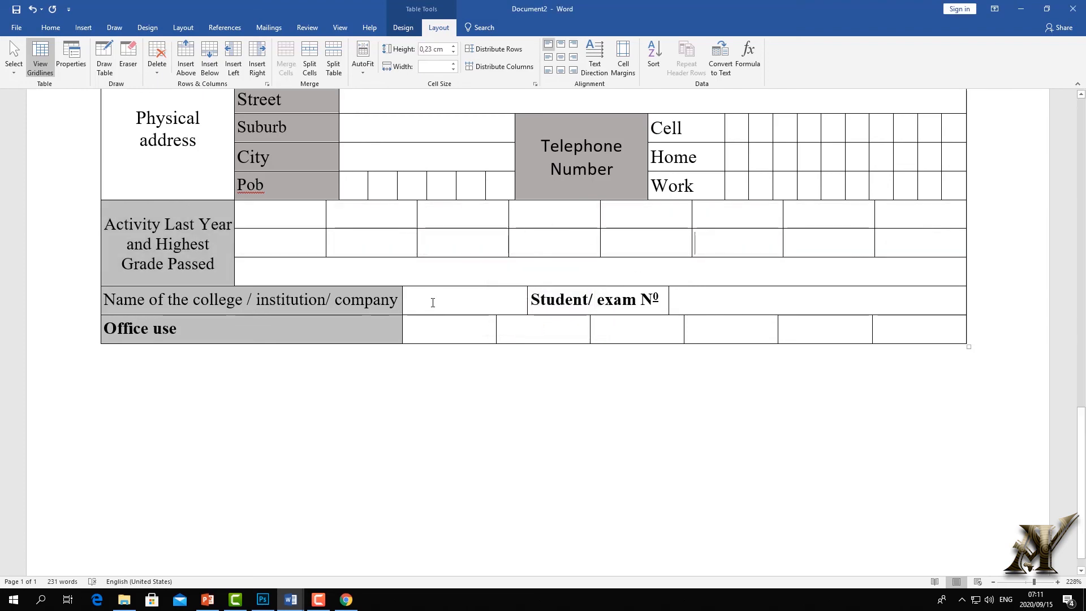
Copy "Employed" from the reference form into the first cell of the new table's top activity row
{"action": "scroll", "coordinate": [457, 485], "scroll_direction": "up", "scroll_amount": 4}
{"action": "scroll", "coordinate": [457, 484], "scroll_direction": "down", "scroll_amount": 4}
{"action": "mouse_move", "coordinate": [310, 596]}
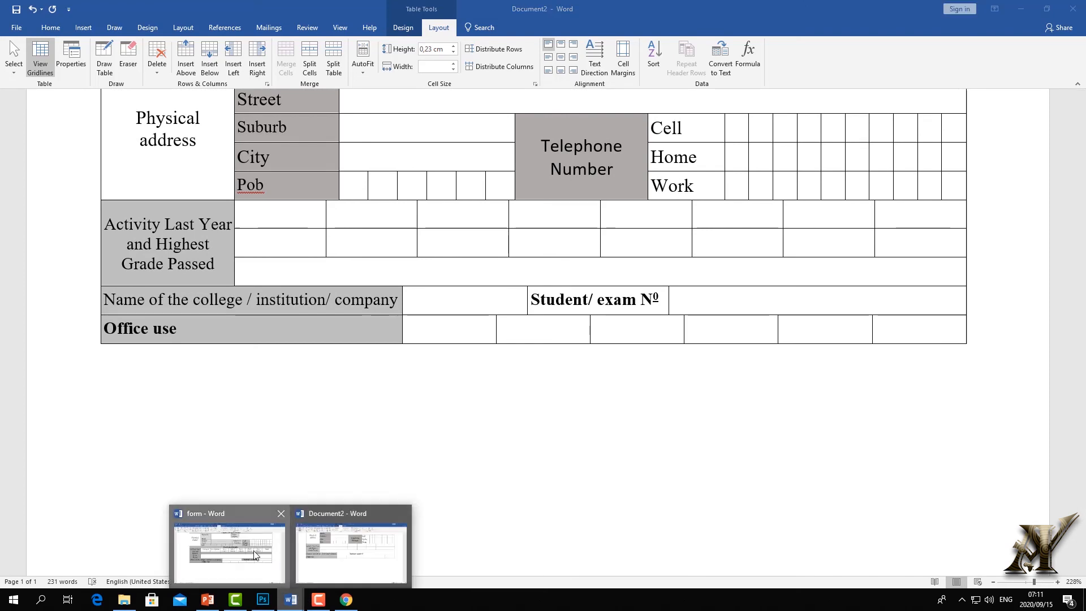
{"action": "left_click", "coordinate": [227, 543]}
{"action": "left_click_drag", "start_coordinate": [341, 253], "coordinate": [273, 254]}
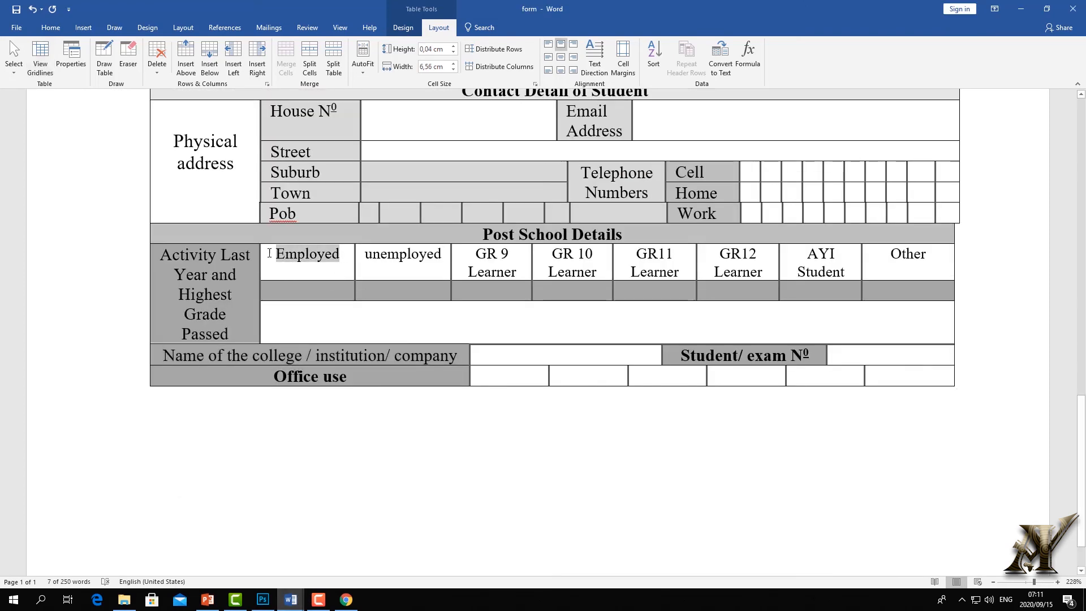
{"action": "right_click", "coordinate": [297, 255]}
{"action": "left_click", "coordinate": [336, 490]}
{"action": "mouse_move", "coordinate": [293, 599]}
{"action": "left_click", "coordinate": [351, 572]}
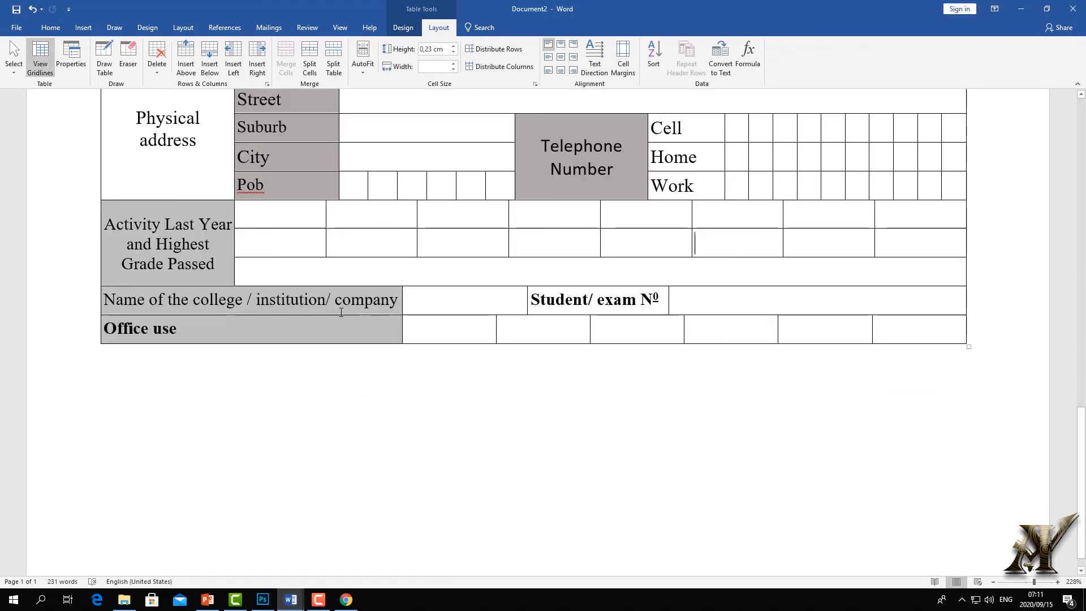
{"action": "right_click", "coordinate": [282, 213]}
{"action": "left_click", "coordinate": [309, 262]}
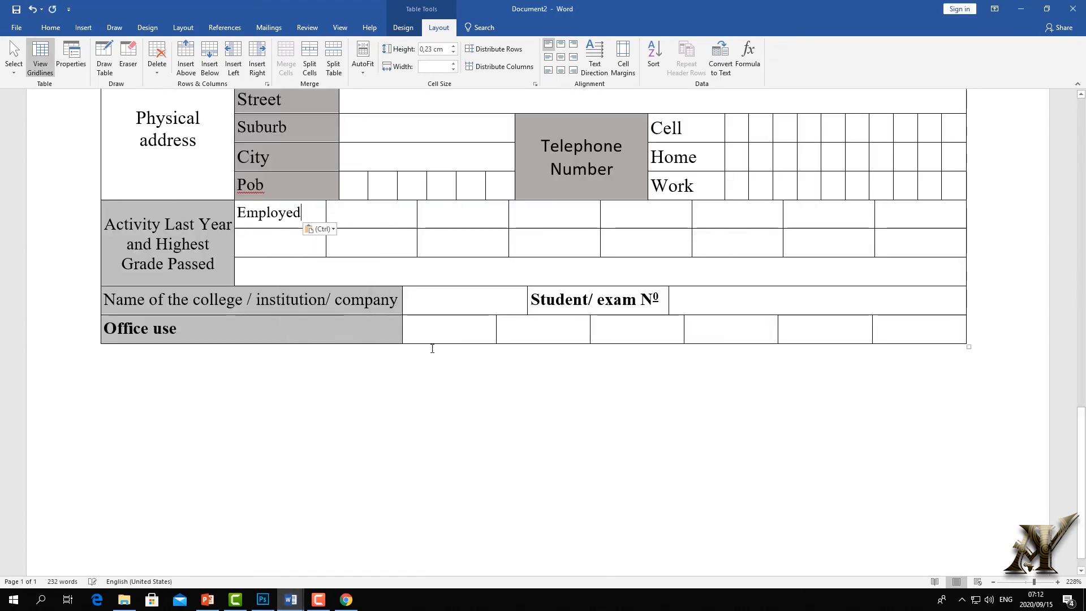
{"action": "scroll", "coordinate": [560, 321], "scroll_direction": "up", "scroll_amount": 20}
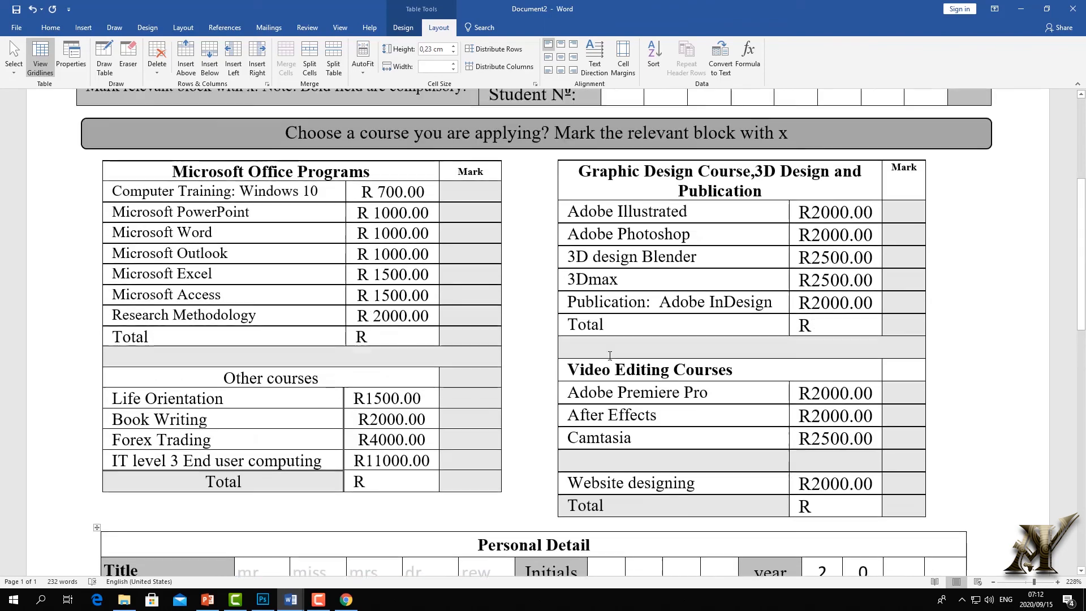
{"action": "scroll", "coordinate": [607, 428], "scroll_direction": "down", "scroll_amount": 12}
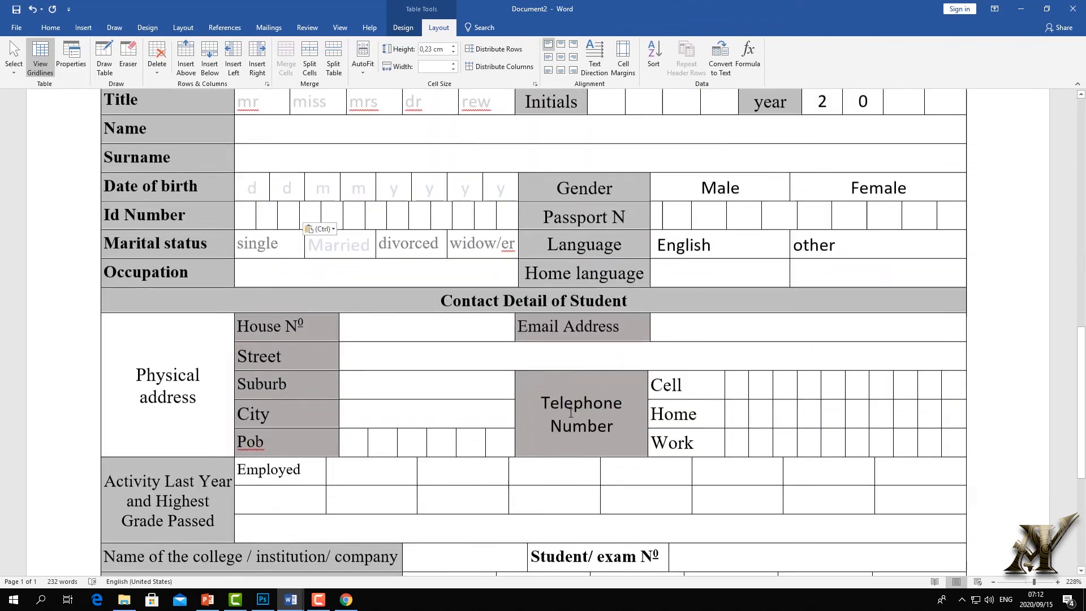
{"action": "scroll", "coordinate": [535, 304], "scroll_direction": "up", "scroll_amount": 7}
{"action": "scroll", "coordinate": [535, 304], "scroll_direction": "down", "scroll_amount": 12}
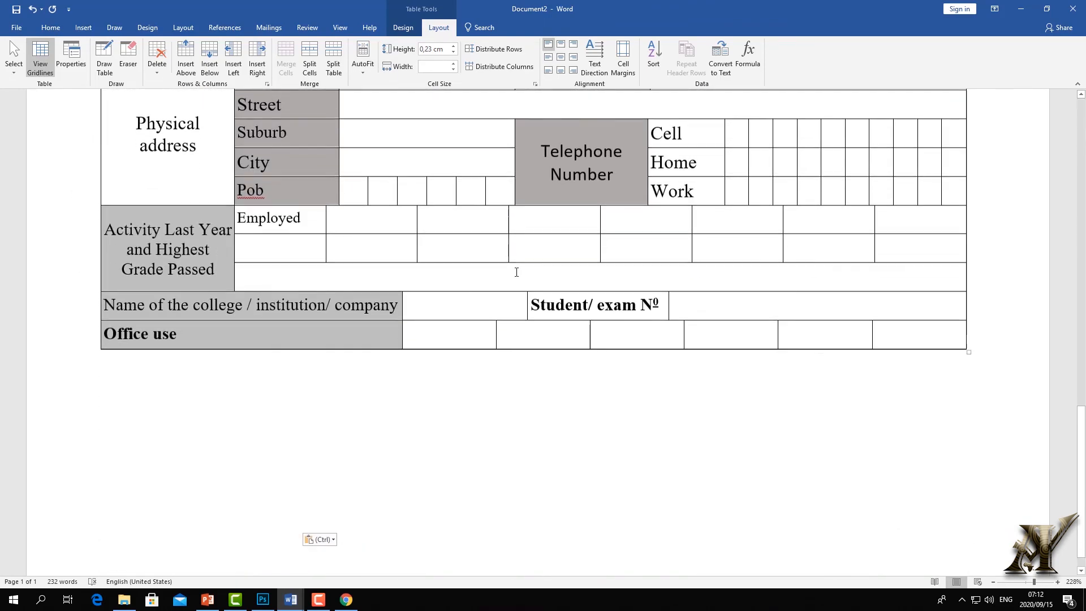
Apply the list table style with a black header row to the entire table starting at "Personal Detail"
{"action": "left_click", "coordinate": [402, 27]}
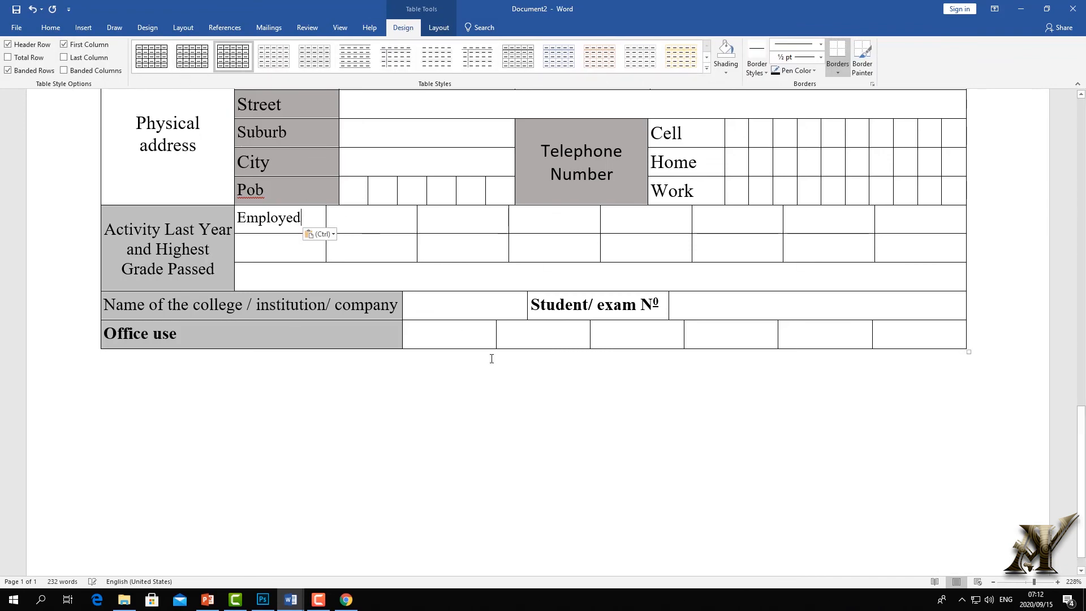
{"action": "scroll", "coordinate": [490, 300], "scroll_direction": "up", "scroll_amount": 6}
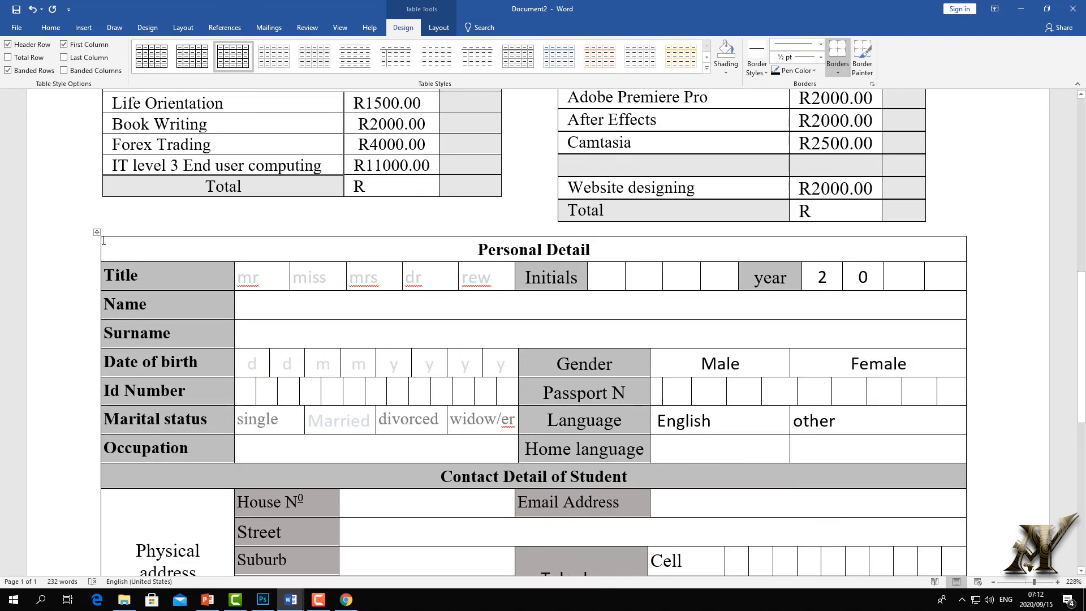
{"action": "left_click", "coordinate": [97, 232]}
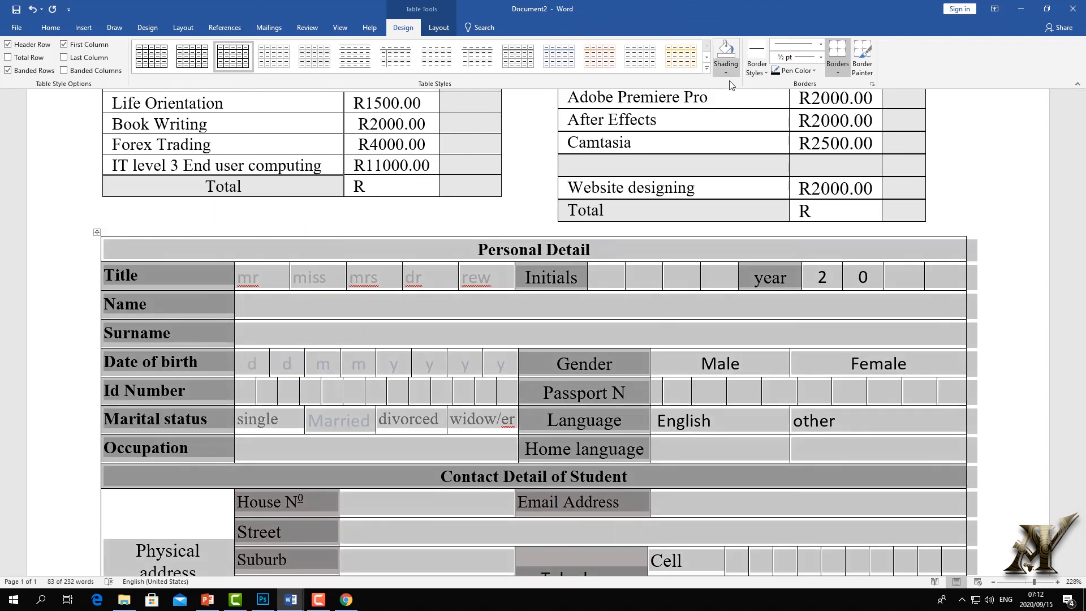
{"action": "left_click", "coordinate": [706, 69]}
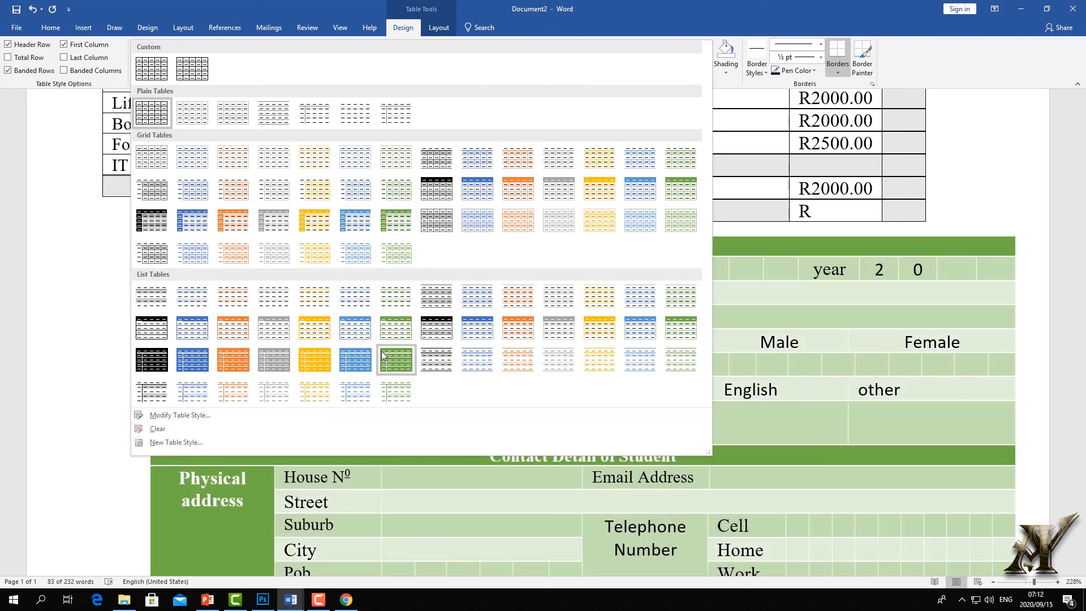
{"action": "left_click", "coordinate": [157, 326]}
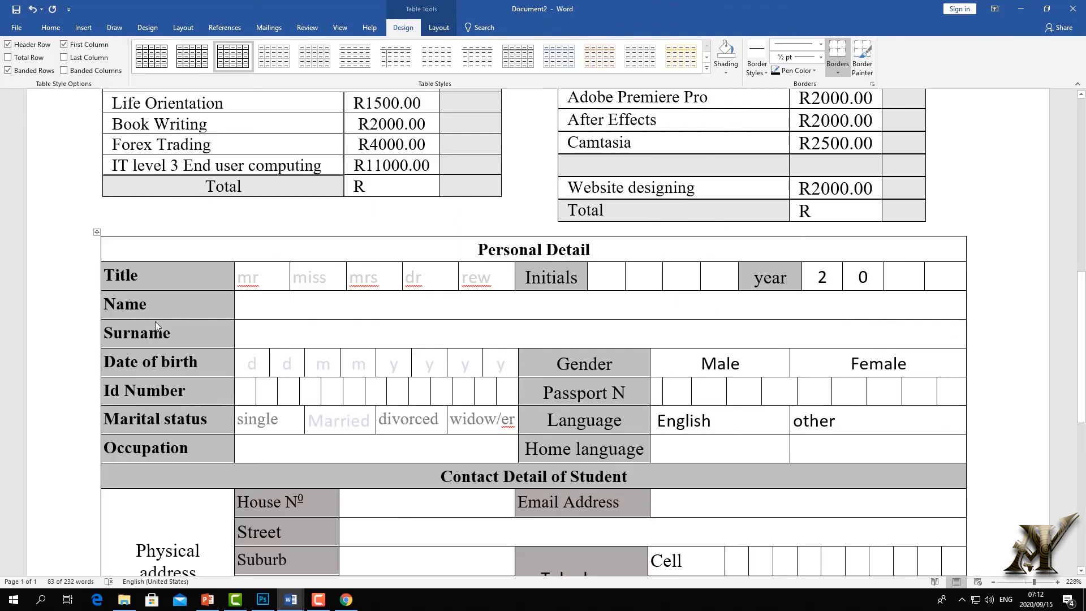
{"action": "scroll", "coordinate": [345, 368], "scroll_direction": "down", "scroll_amount": 8}
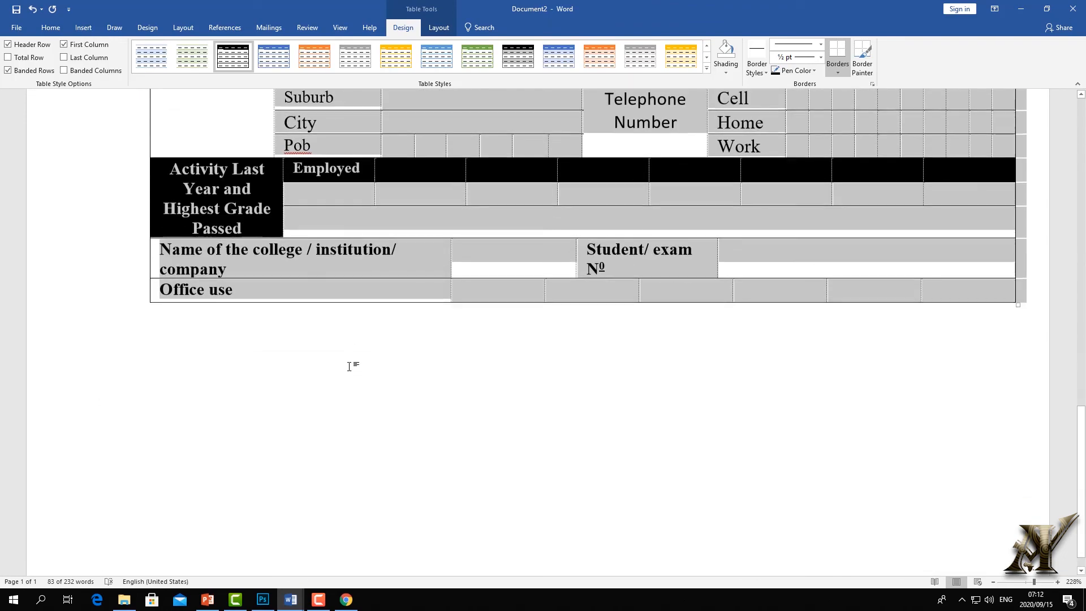
{"action": "scroll", "coordinate": [348, 366], "scroll_direction": "up", "scroll_amount": 8}
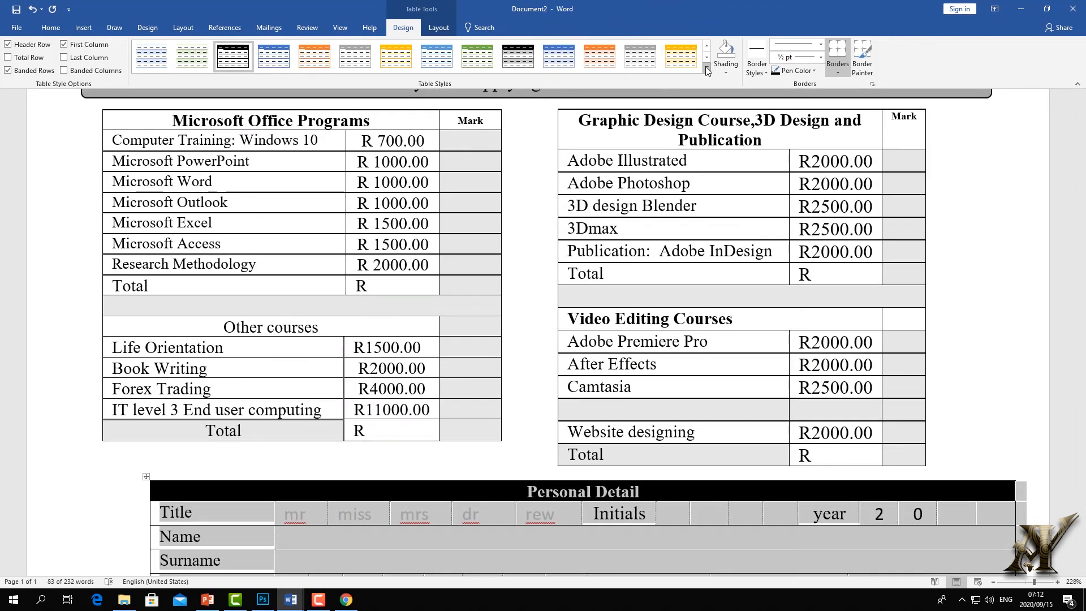
Try the Grid Table 3 style on the entire Personal Detail table and undo it
{"action": "left_click", "coordinate": [706, 68]}
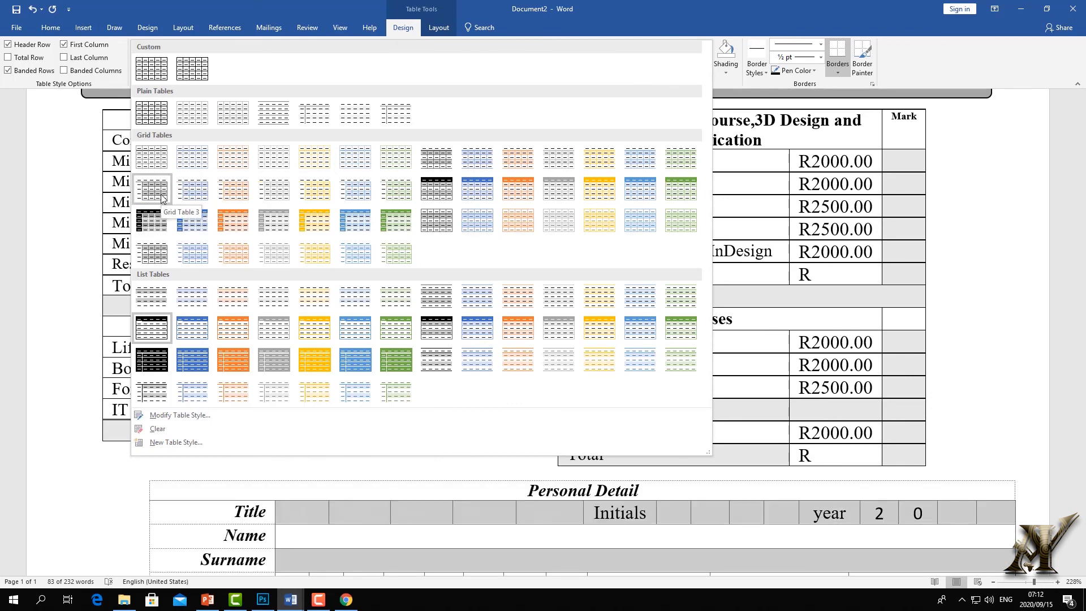
{"action": "left_click", "coordinate": [162, 197]}
{"action": "scroll", "coordinate": [416, 211], "scroll_direction": "down", "scroll_amount": 8}
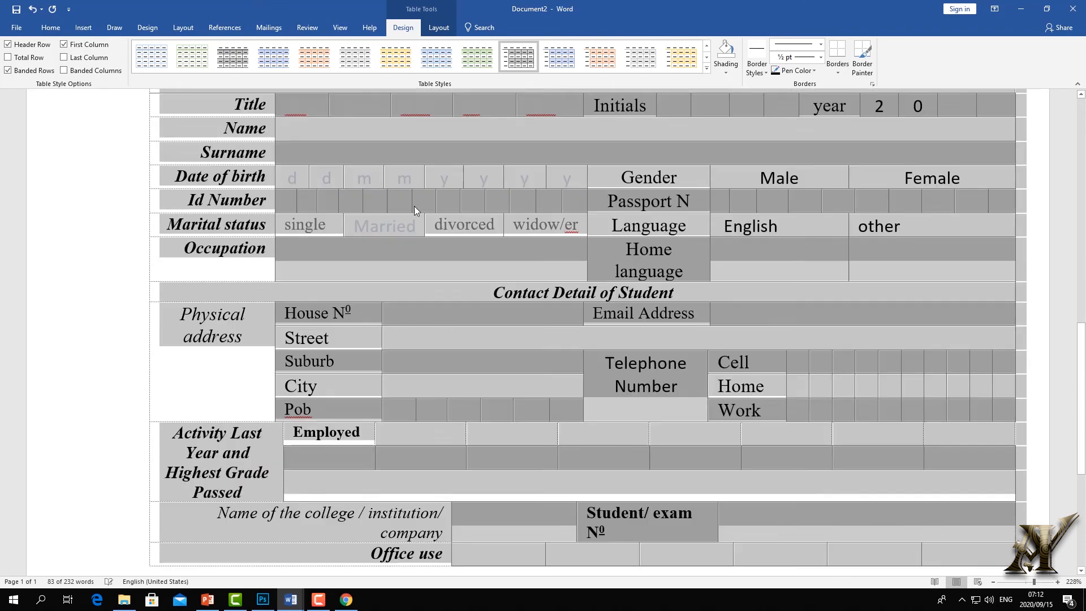
{"action": "scroll", "coordinate": [429, 201], "scroll_direction": "down", "scroll_amount": 3}
{"action": "scroll", "coordinate": [426, 182], "scroll_direction": "up", "scroll_amount": 7}
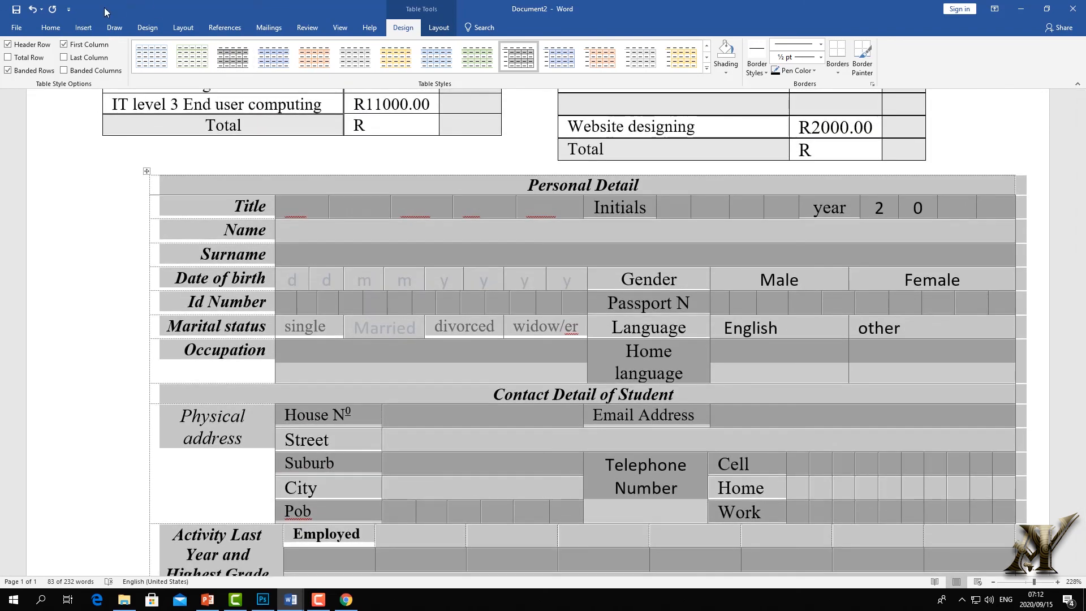
{"action": "left_click", "coordinate": [32, 9]}
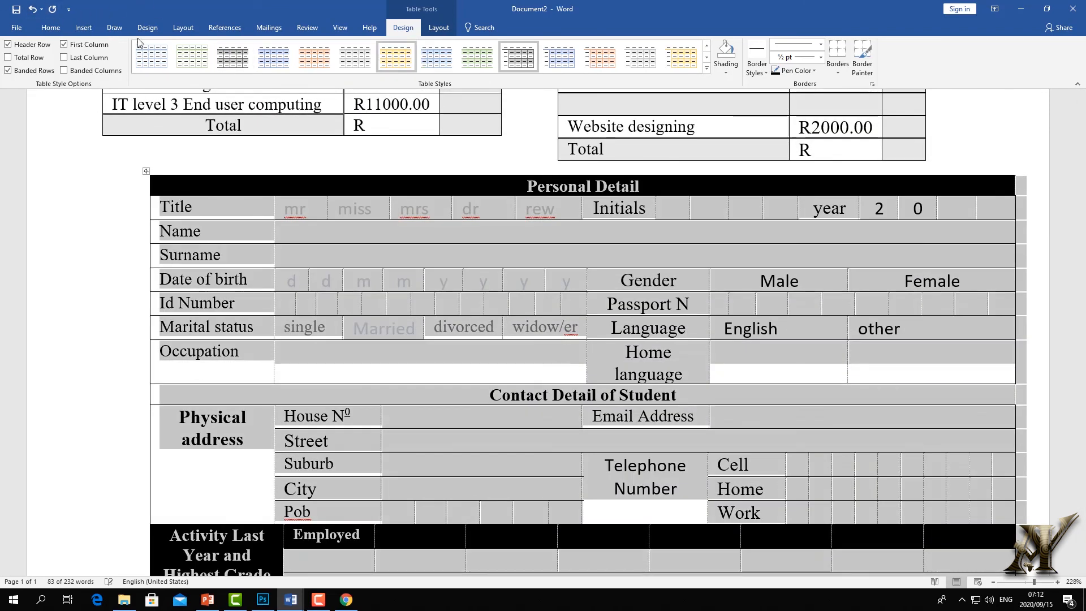
Try switching the First Column and Last Column style options for the table and restore both
{"action": "left_click", "coordinate": [64, 45]}
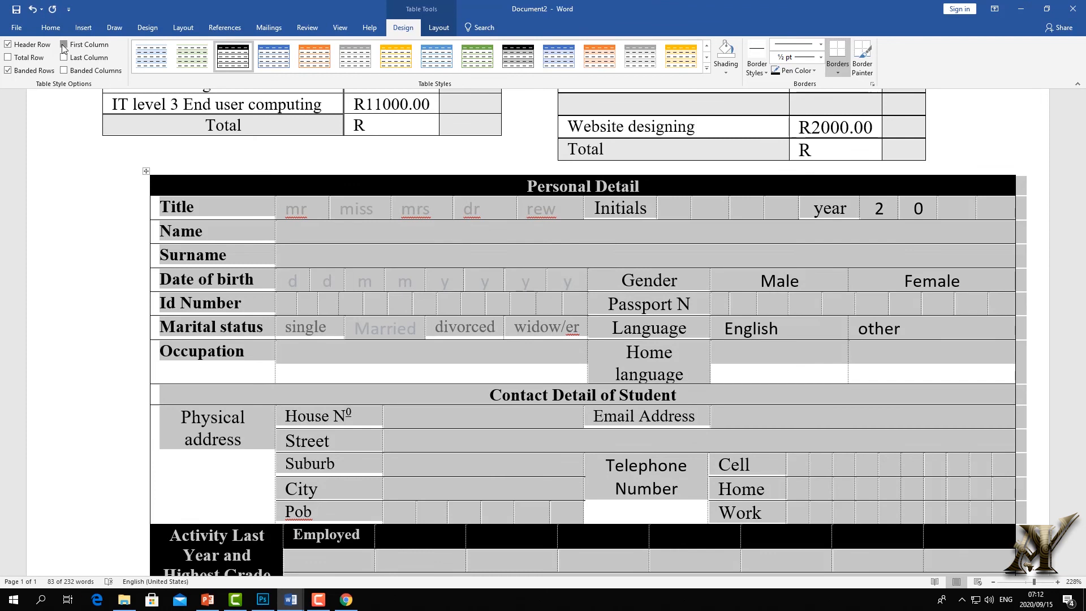
{"action": "left_click", "coordinate": [64, 46]}
{"action": "left_click", "coordinate": [63, 57]}
{"action": "left_click", "coordinate": [63, 58]}
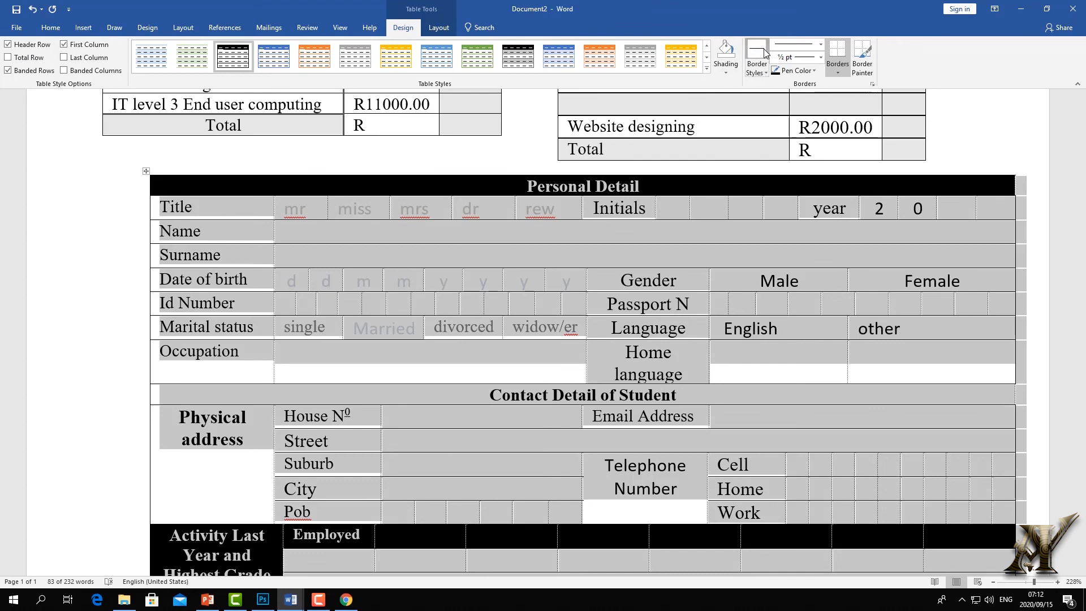
Try shading the entire Personal Detail table in light grey
{"action": "left_click", "coordinate": [728, 71]}
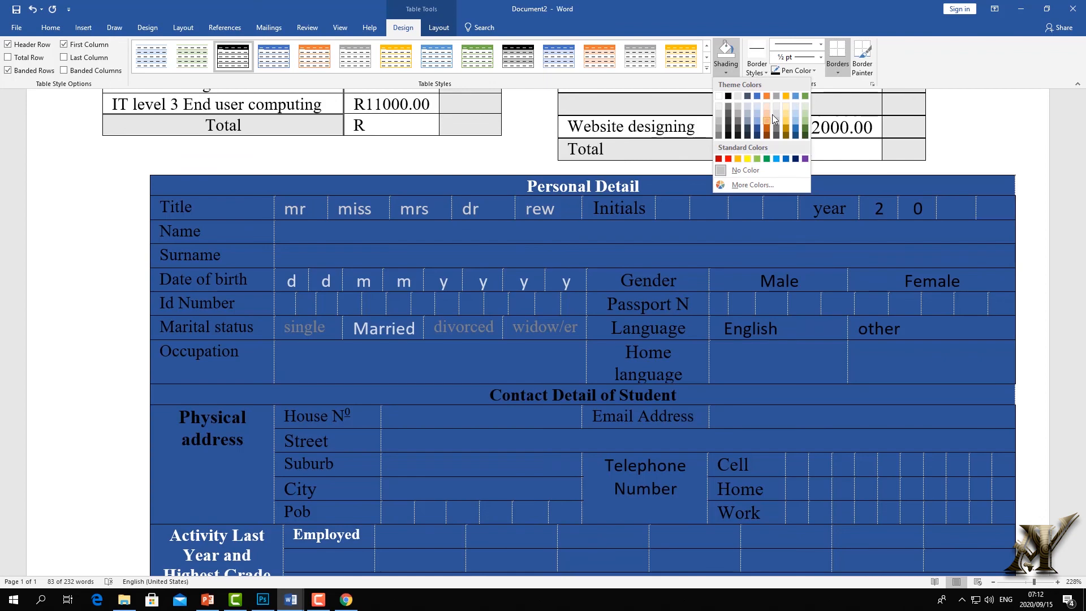
{"action": "left_click", "coordinate": [776, 112]}
{"action": "left_click", "coordinate": [728, 71]}
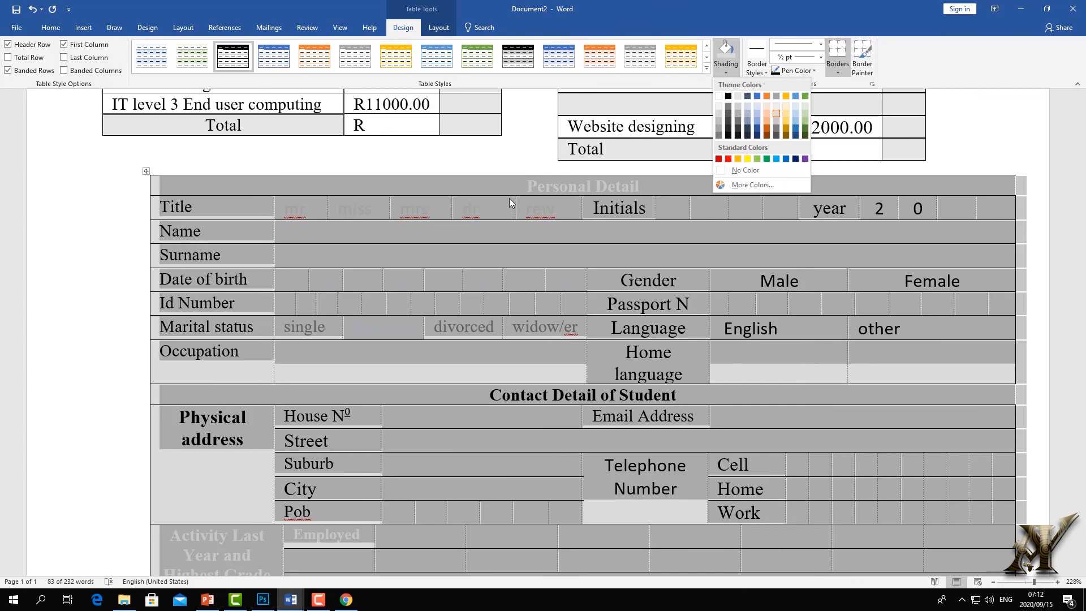
{"action": "left_click", "coordinate": [484, 145]}
{"action": "left_click", "coordinate": [543, 157]}
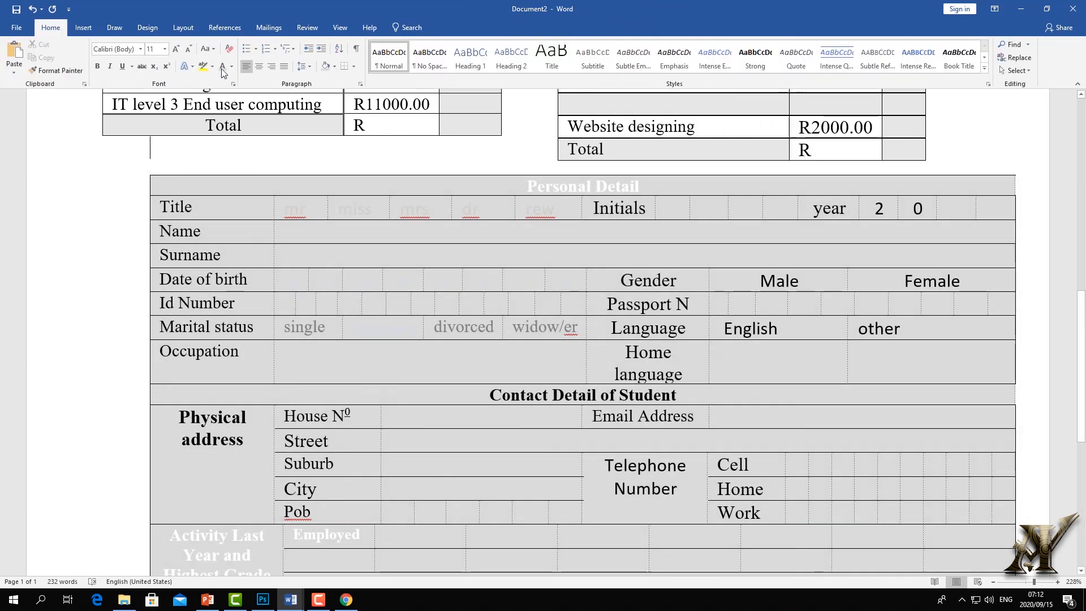
Undo the grey shading and the list table style on the Personal Detail table
{"action": "left_click", "coordinate": [33, 8]}
{"action": "left_click", "coordinate": [33, 8]}
{"action": "left_click", "coordinate": [32, 8]}
{"action": "left_click", "coordinate": [32, 8]}
{"action": "left_click", "coordinate": [32, 8]}
{"action": "left_click", "coordinate": [32, 8]}
{"action": "left_click", "coordinate": [32, 8]}
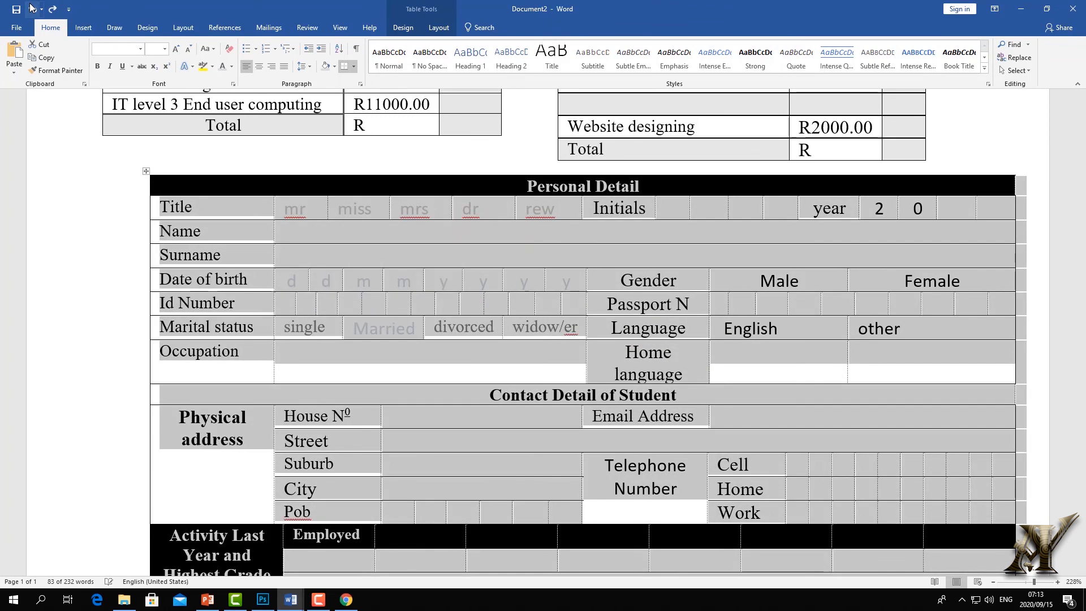
{"action": "left_click", "coordinate": [33, 8]}
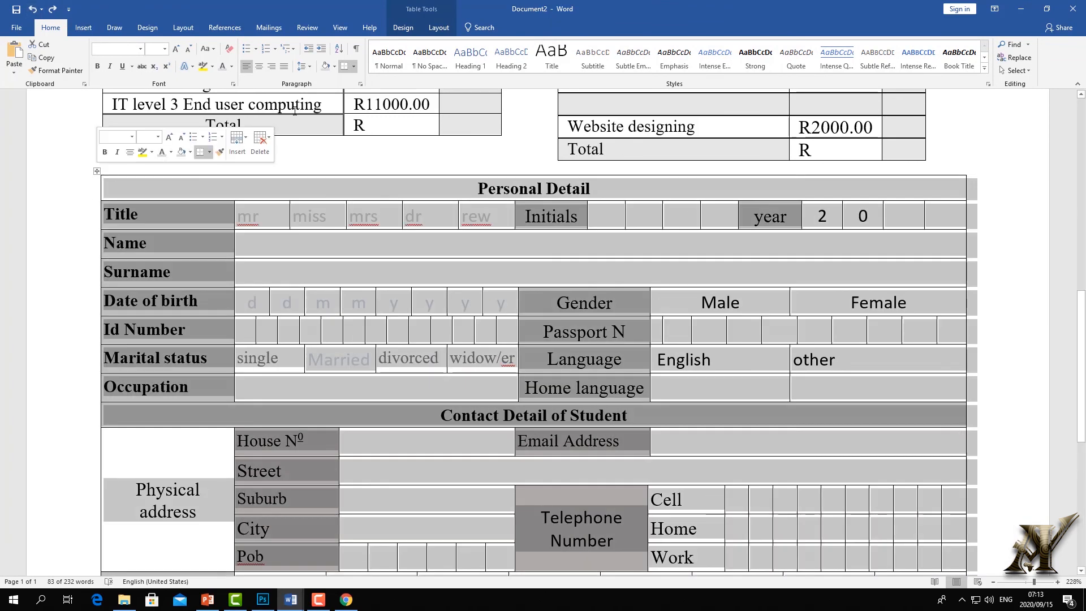
Try painting a 3 pt double thick-and-thin border along the top of the Personal Detail table and above one Initials cell
{"action": "left_click", "coordinate": [439, 29]}
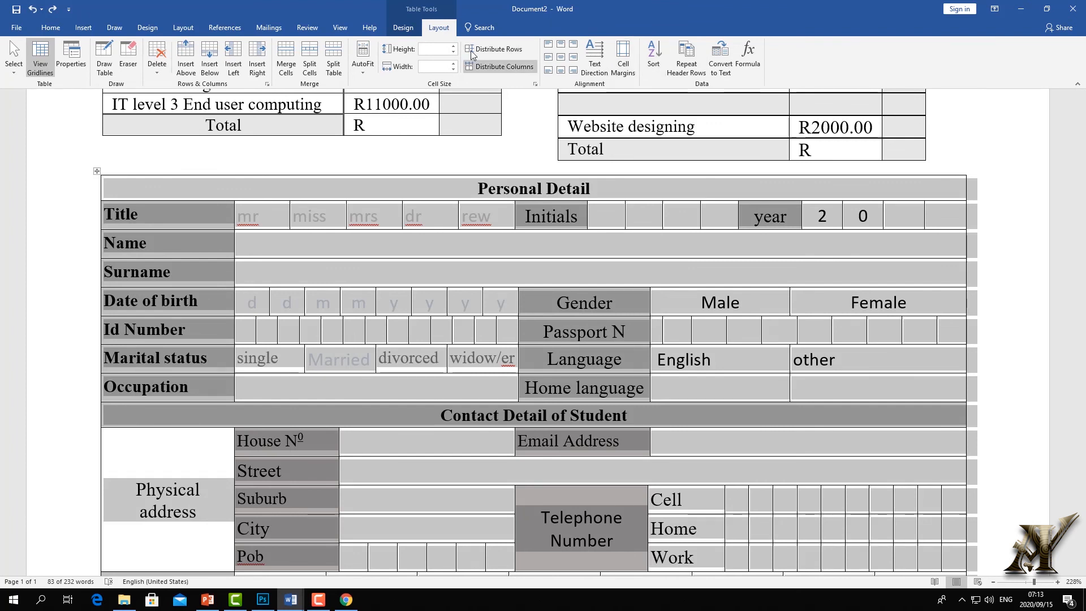
{"action": "left_click", "coordinate": [403, 28]}
{"action": "left_click", "coordinate": [820, 44]}
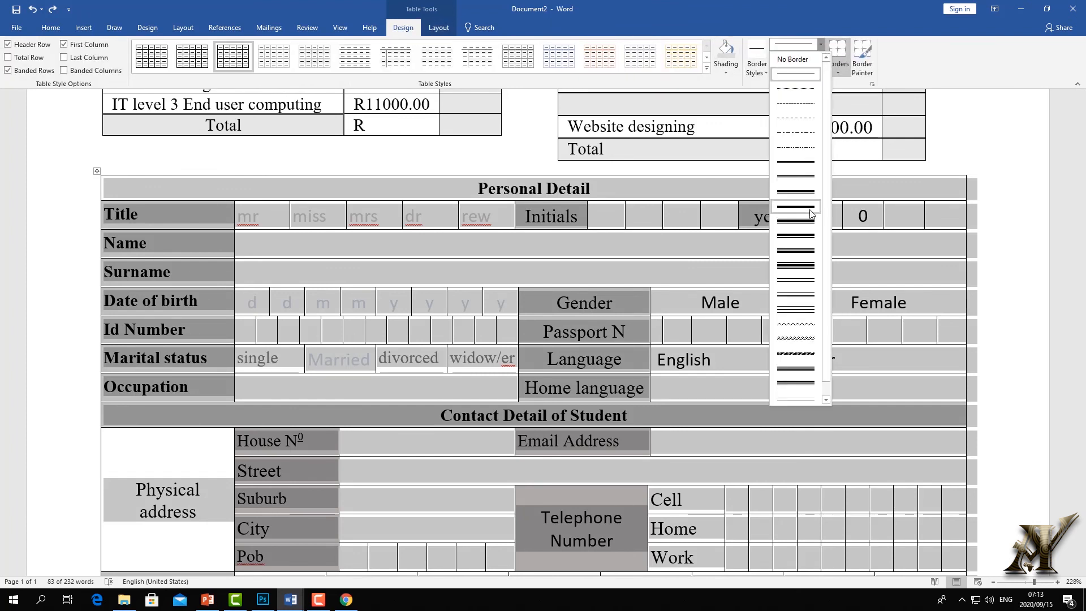
{"action": "left_click", "coordinate": [629, 192]}
{"action": "left_click", "coordinate": [820, 45]}
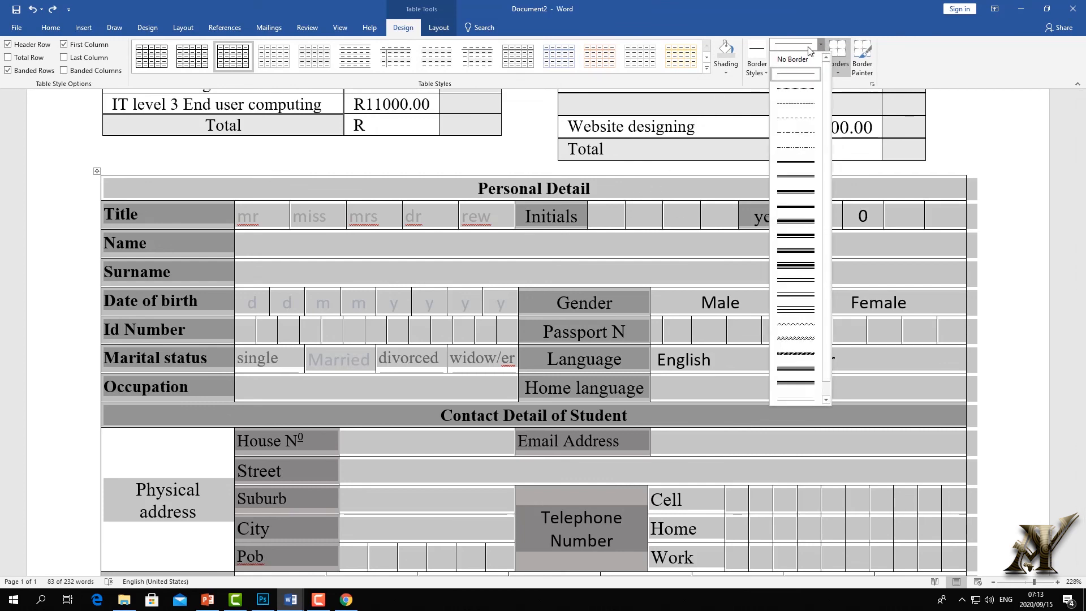
{"action": "left_click", "coordinate": [795, 188]}
{"action": "left_click", "coordinate": [668, 176]}
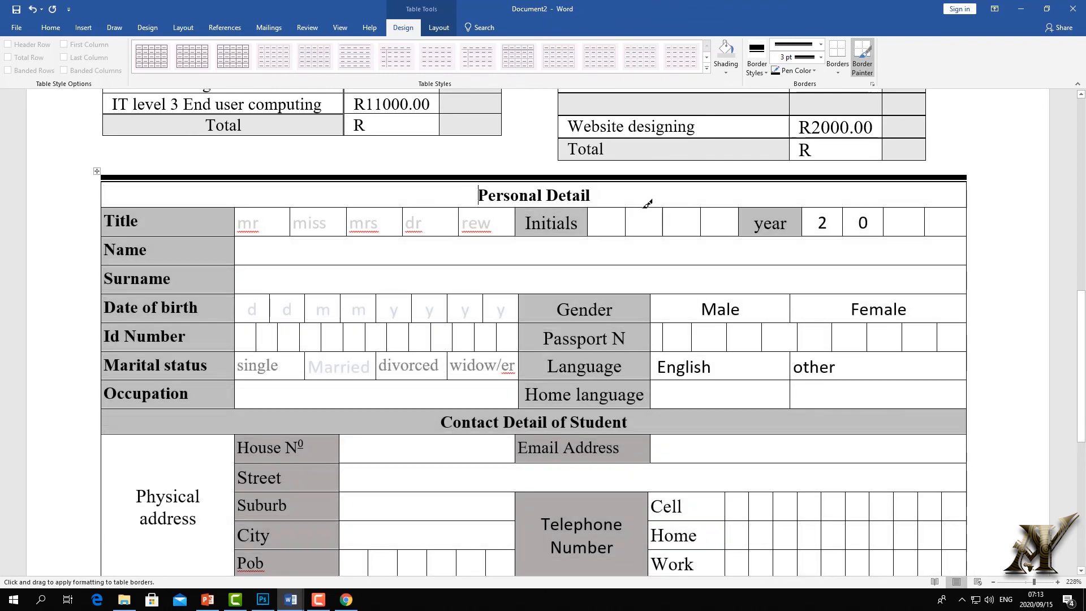
{"action": "left_click", "coordinate": [645, 208]}
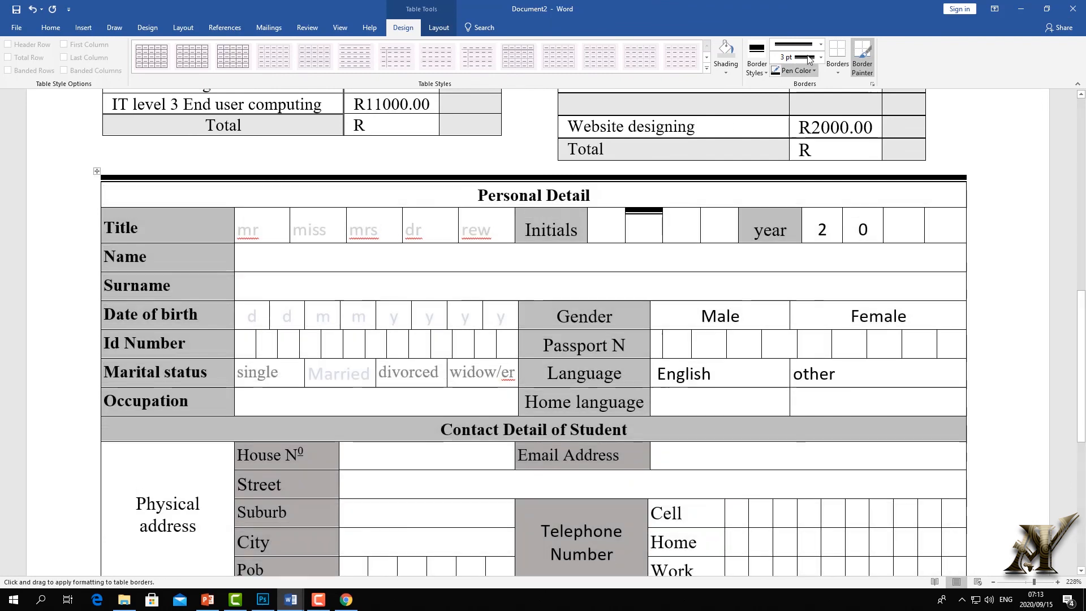
Try painting a 6 pt border above the neighbouring blank Initials cell
{"action": "left_click", "coordinate": [821, 57]}
{"action": "left_click", "coordinate": [808, 131]}
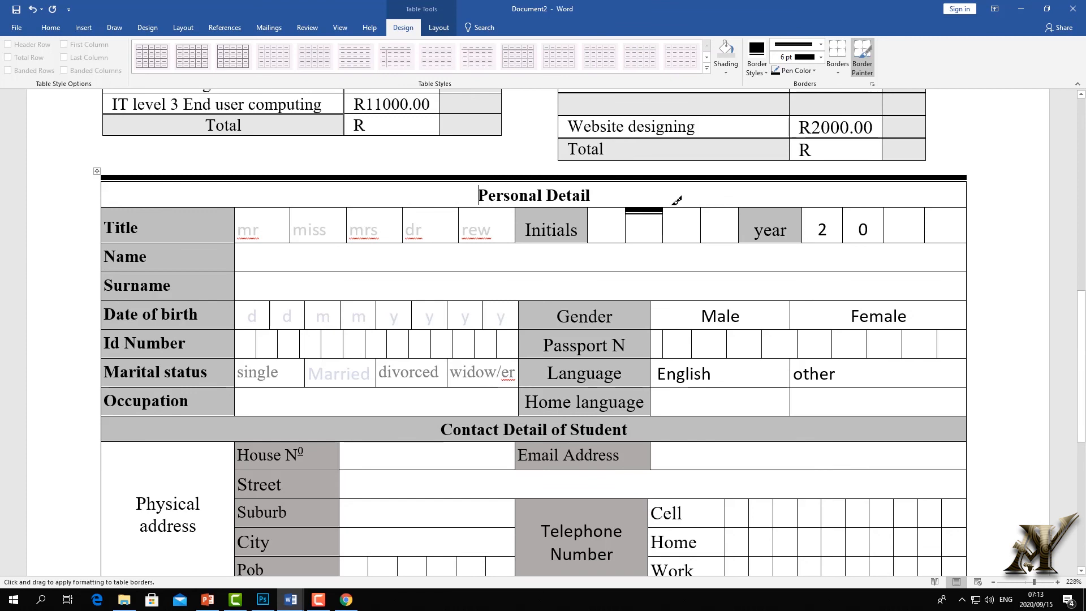
{"action": "left_click", "coordinate": [681, 208]}
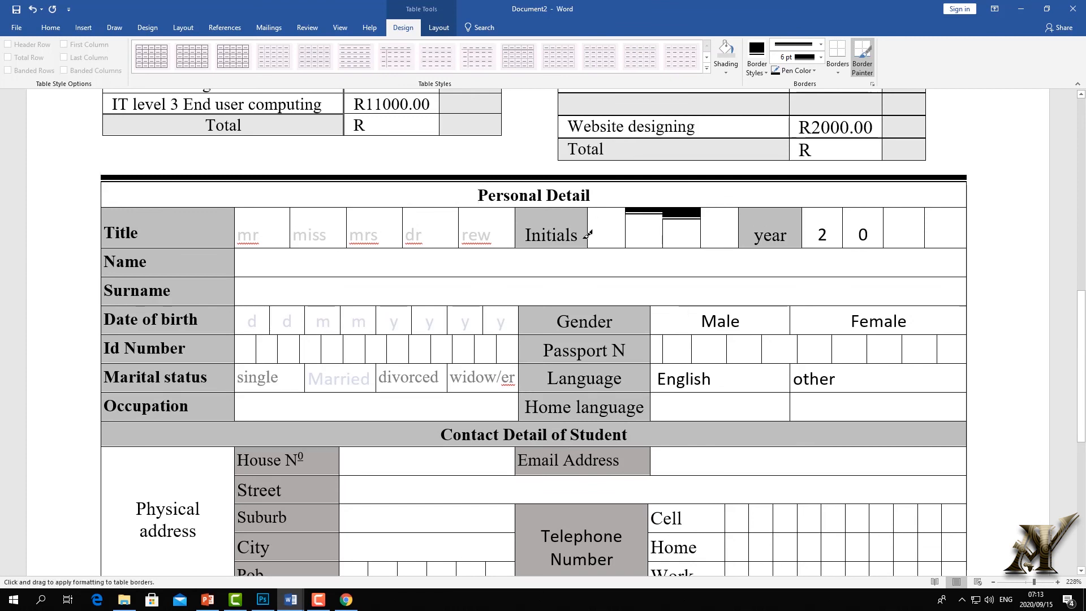
Try painting a 3 pt orange border above the last three year cells of the Date of birth row, and stop painting borders
{"action": "left_click", "coordinate": [765, 70]}
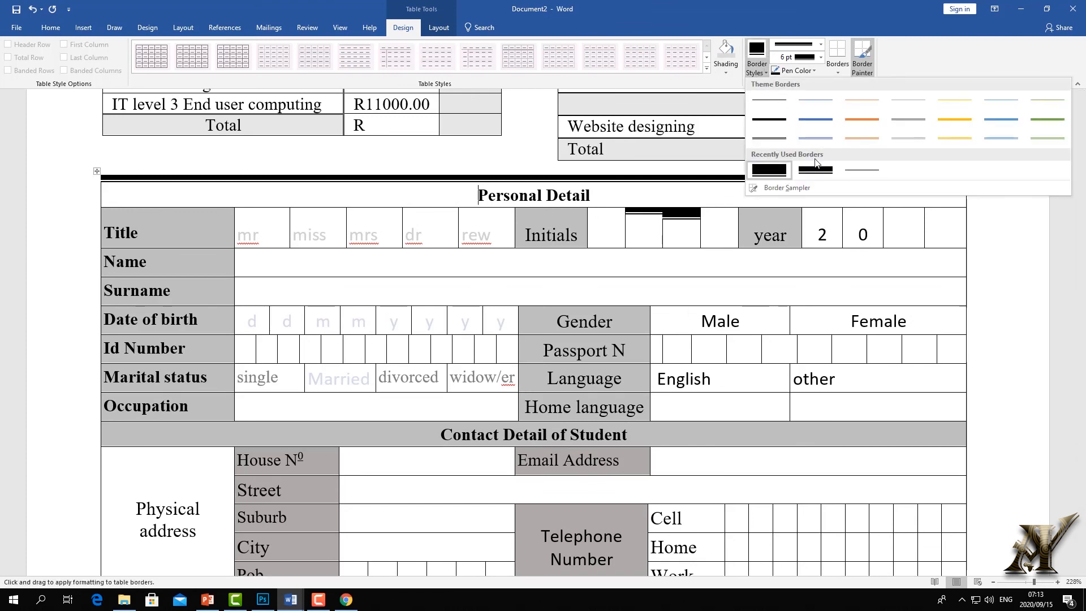
{"action": "left_click", "coordinate": [861, 119]}
{"action": "left_click", "coordinate": [795, 44]}
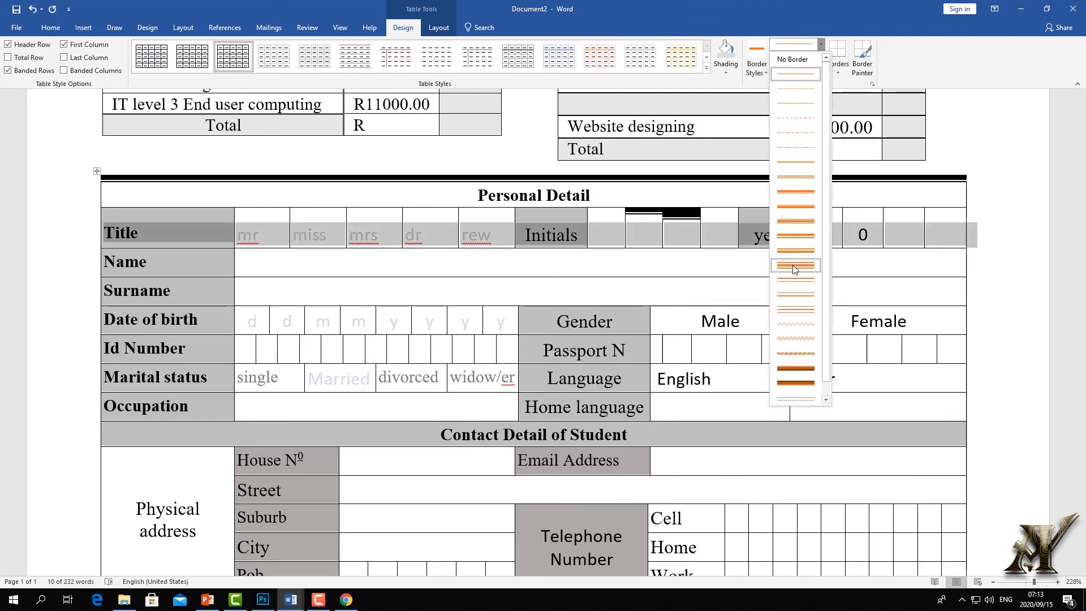
{"action": "left_click", "coordinate": [793, 373]}
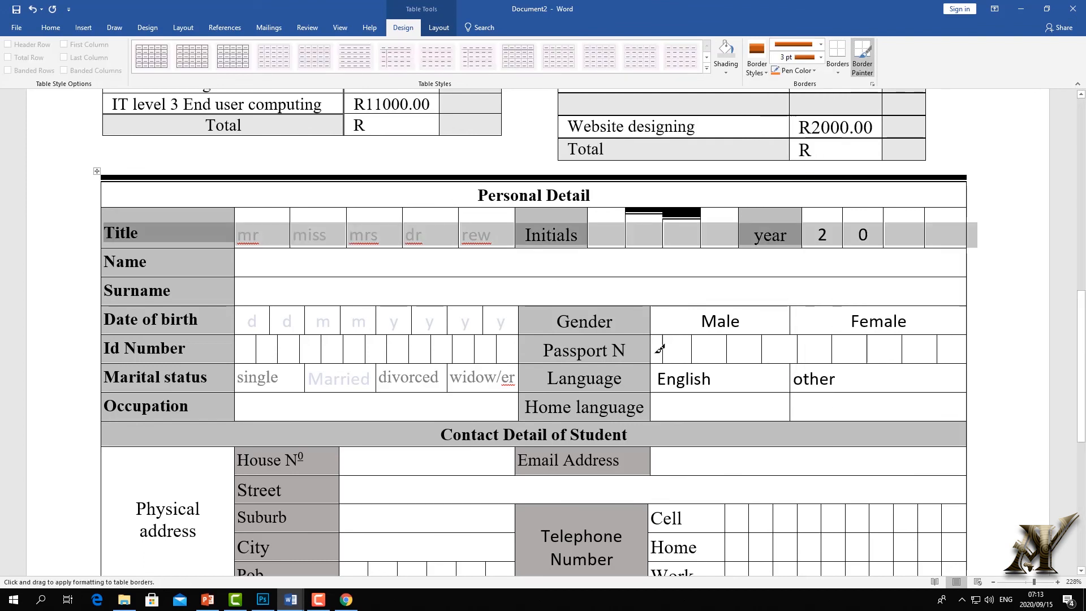
{"action": "left_click", "coordinate": [498, 306]}
{"action": "left_click", "coordinate": [447, 307]}
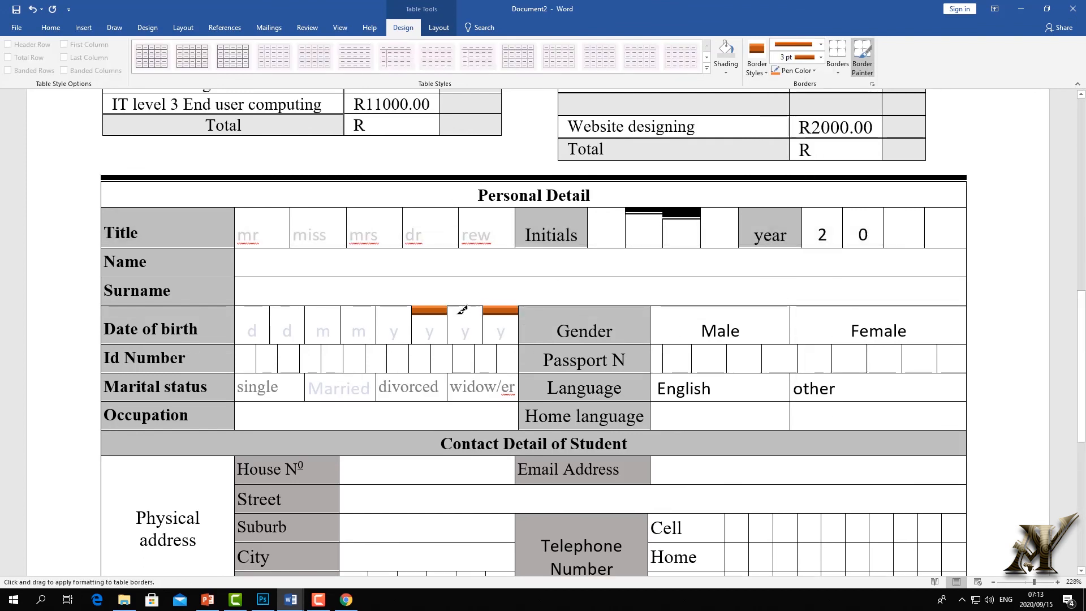
{"action": "left_click", "coordinate": [472, 308]}
{"action": "left_click", "coordinate": [860, 59]}
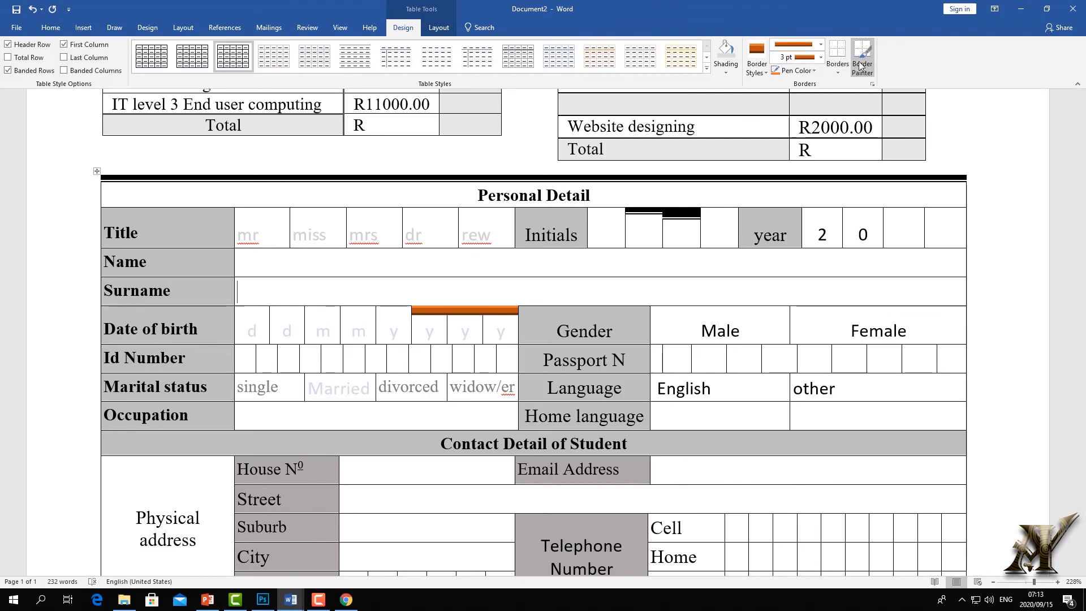
{"action": "left_click", "coordinate": [837, 70]}
{"action": "left_click", "coordinate": [664, 109]}
{"action": "left_click", "coordinate": [50, 27]}
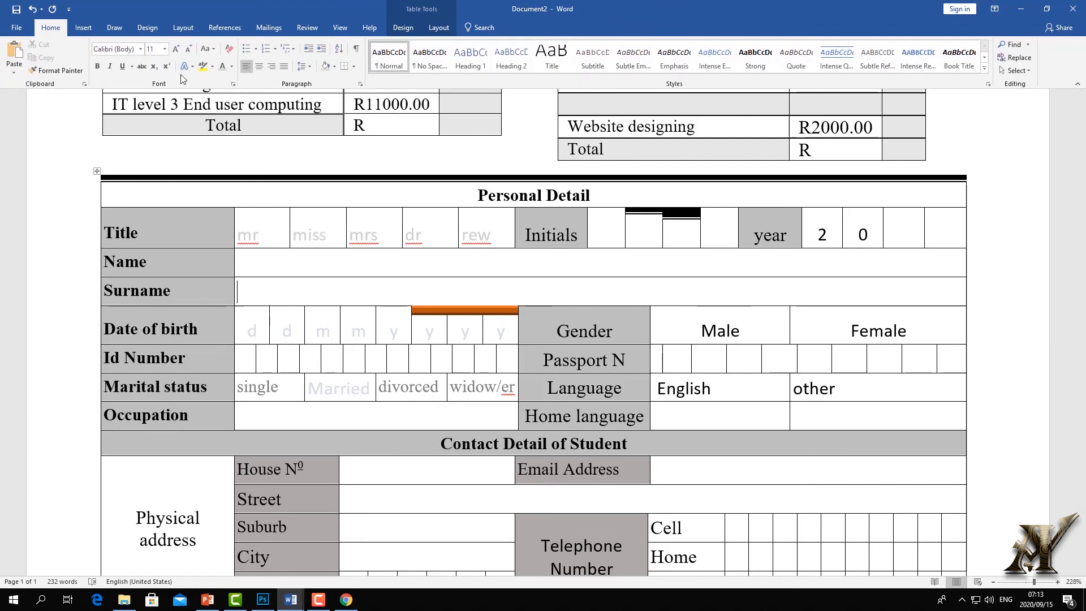
Undo all the borders painted on the Personal Detail table
{"action": "left_click", "coordinate": [32, 9]}
{"action": "left_click", "coordinate": [33, 10]}
{"action": "left_click", "coordinate": [33, 9]}
{"action": "left_click", "coordinate": [33, 9]}
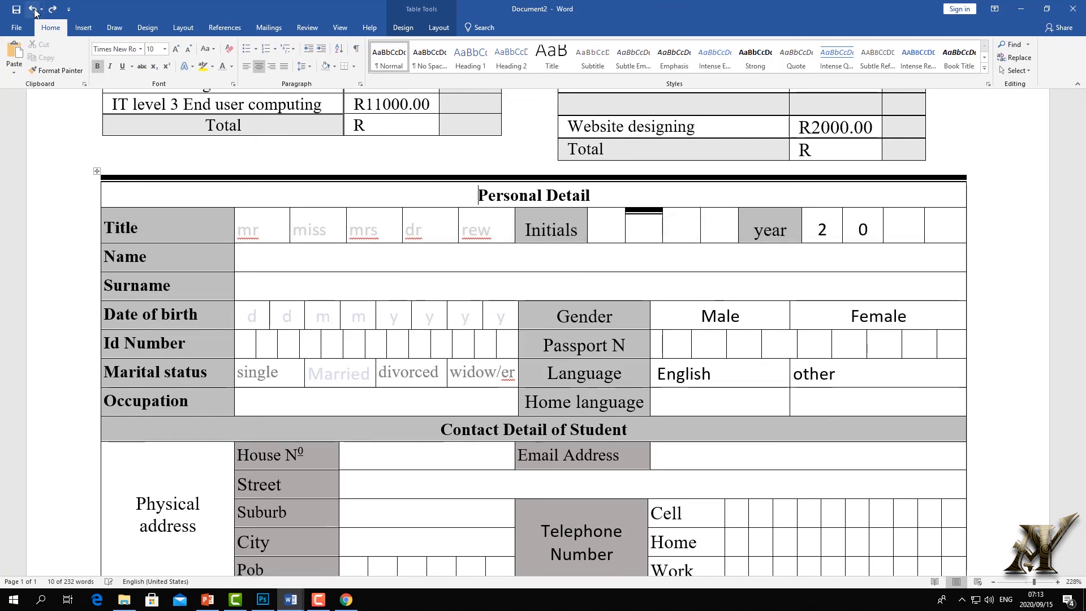
{"action": "left_click", "coordinate": [33, 9]}
{"action": "left_click", "coordinate": [33, 9]}
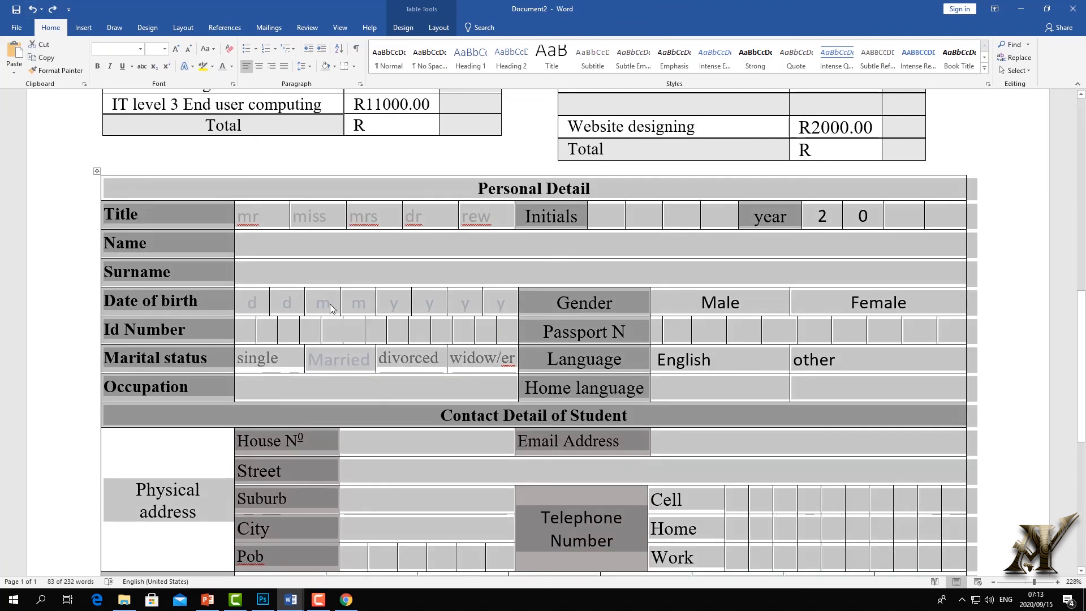
Review the registration form from its header down and compare it with the Post School Details section of the reference form
{"action": "scroll", "coordinate": [331, 289], "scroll_direction": "down", "scroll_amount": 5}
{"action": "scroll", "coordinate": [334, 291], "scroll_direction": "up", "scroll_amount": 5}
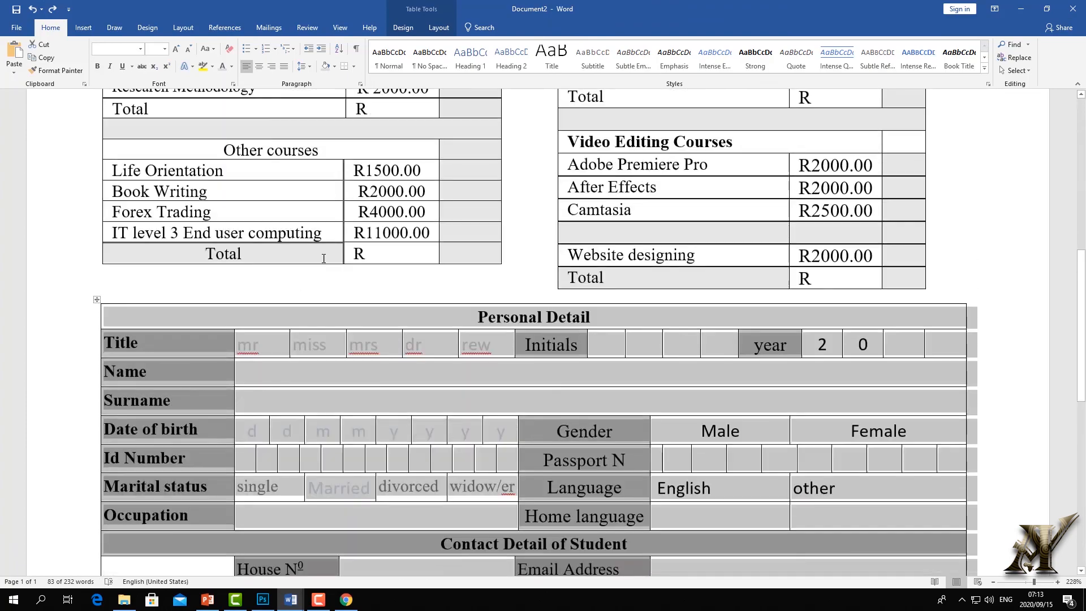
{"action": "left_click", "coordinate": [990, 298]}
{"action": "scroll", "coordinate": [840, 234], "scroll_direction": "up", "scroll_amount": 6}
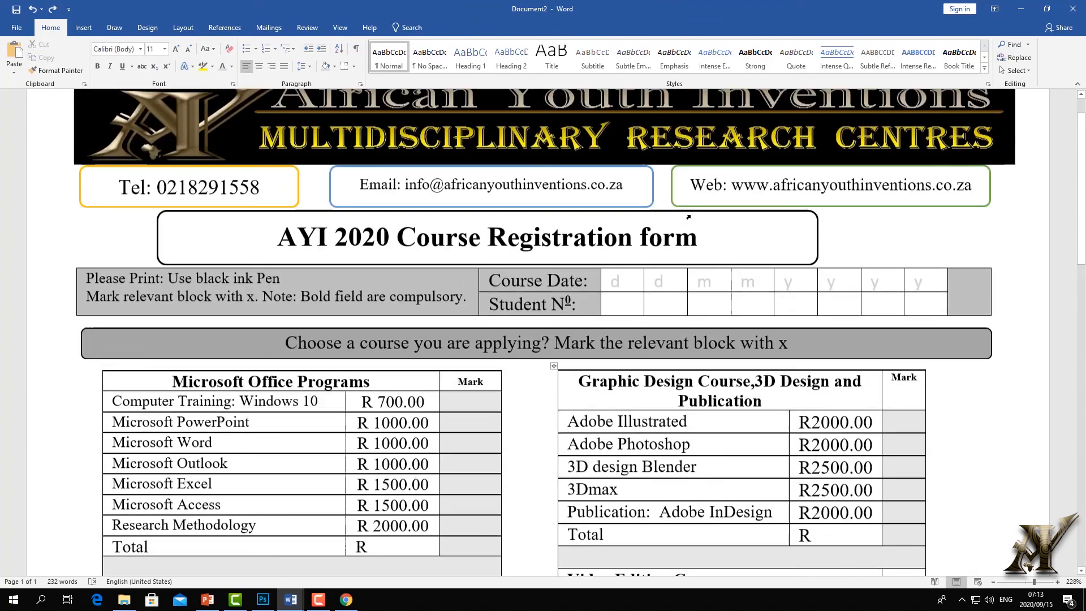
{"action": "scroll", "coordinate": [686, 227], "scroll_direction": "down", "scroll_amount": 3}
{"action": "scroll", "coordinate": [679, 237], "scroll_direction": "down", "scroll_amount": 10}
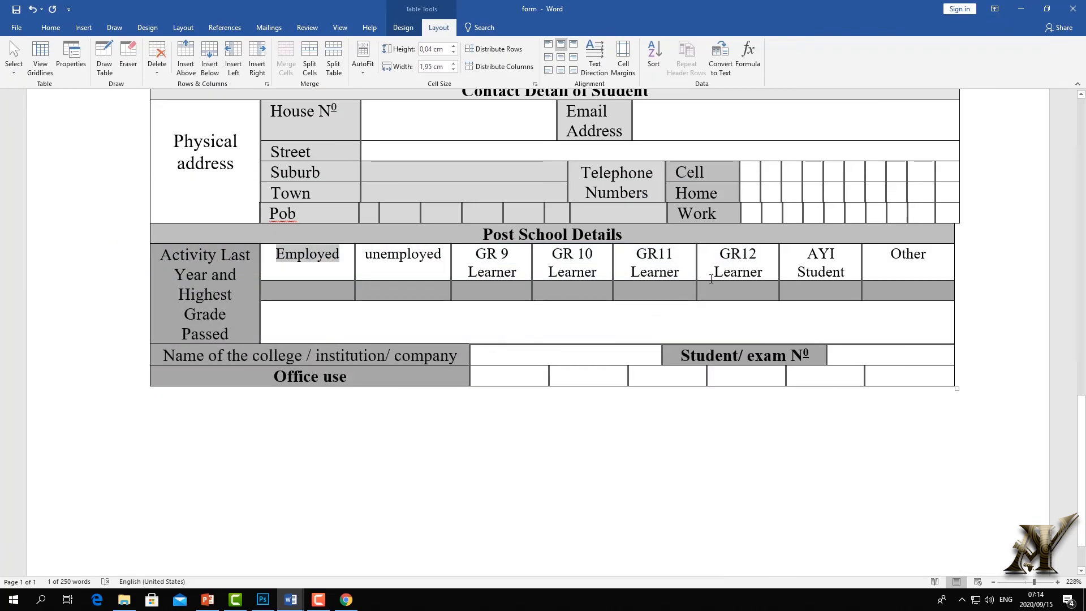
{"action": "left_click", "coordinate": [329, 599]}
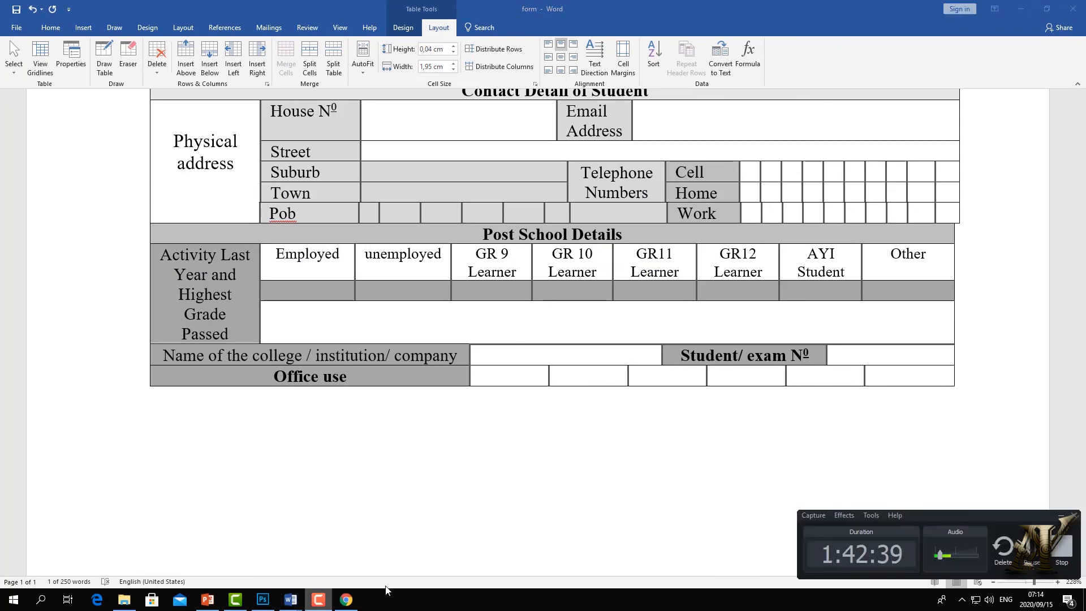